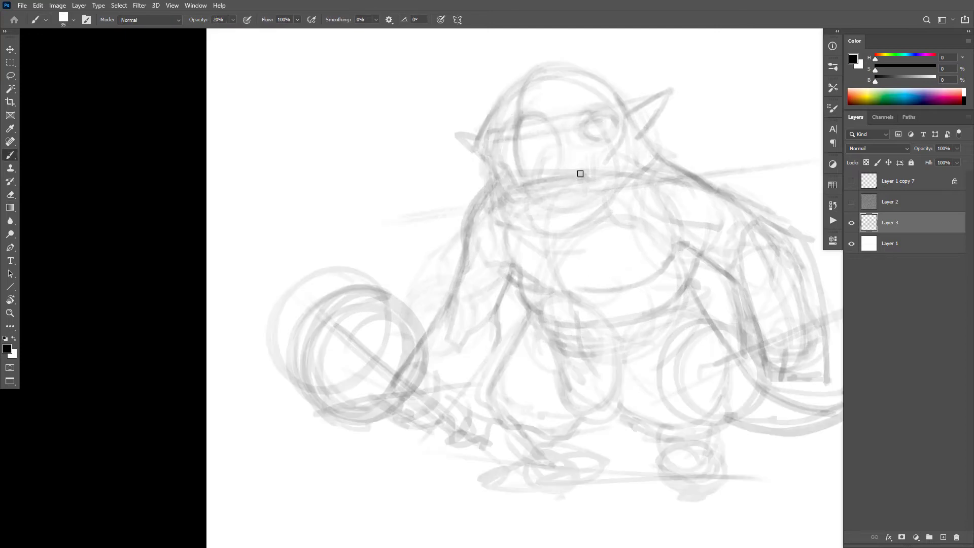
Sketch the creature's wide mouth with thick lips across the lower half of the head on Layer 3
mouse_move(578, 172)
left_mouse_down()
mouse_move(609, 169)
mouse_move(517, 200)
mouse_move(535, 227)
mouse_move(507, 248)
left_mouse_up()
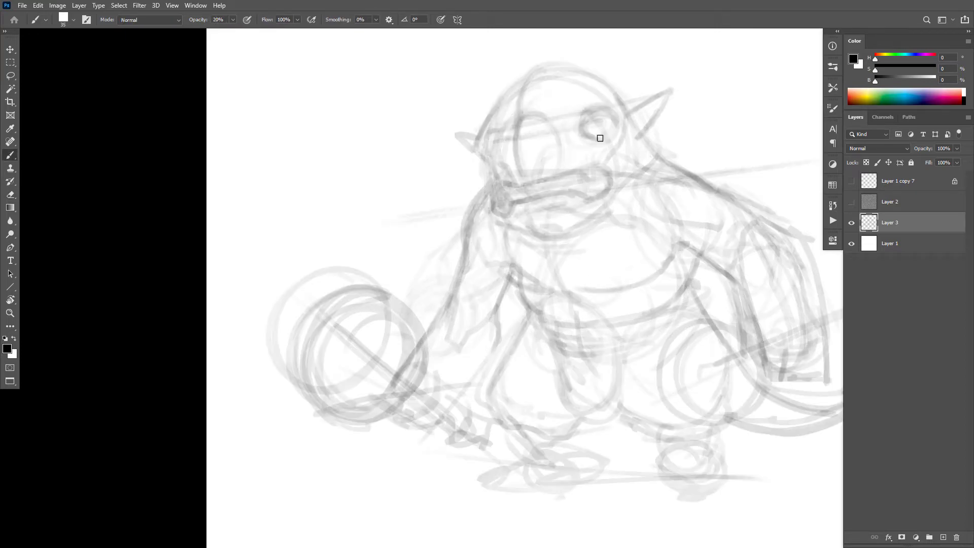
key("ctrl+0")
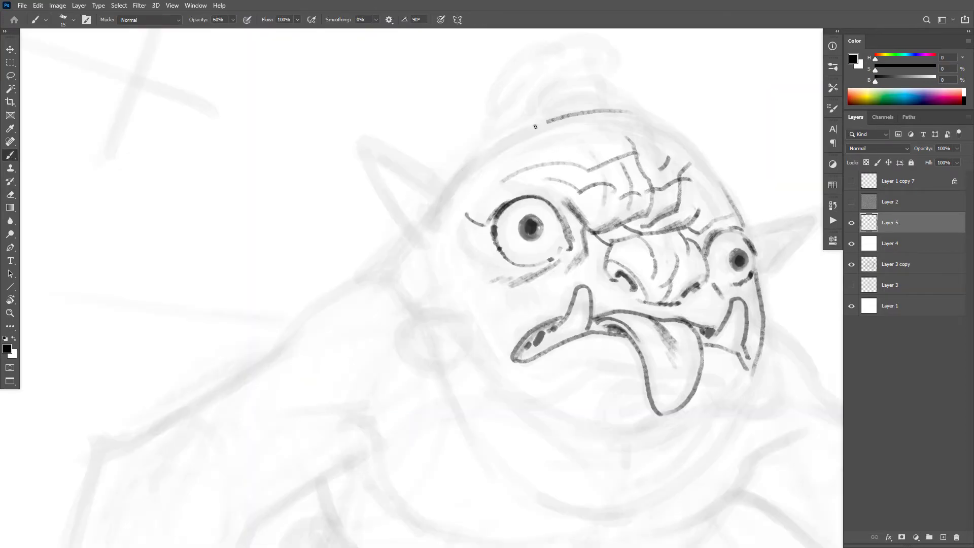
Warp a duplicate of the rough sketch layer to reshape the creature's pose and proportions
left_click_drag(358, 142, 425, 253)
left_click_drag(688, 323, 618, 338)
mouse_move(672, 241)
left_mouse_down()
mouse_move(686, 290)
mouse_move(740, 228)
left_mouse_up()
left_click_drag(702, 243, 698, 259)
left_click_drag(351, 213, 349, 239)
mouse_move(652, 202)
left_mouse_down()
mouse_move(595, 143)
mouse_move(558, 127)
left_mouse_up()
left_click_drag(333, 247, 31, 456)
mouse_move(355, 355)
left_mouse_down()
mouse_move(292, 202)
mouse_move(308, 175)
left_mouse_up()
left_click_drag(629, 200, 624, 255)
left_click_drag(474, 225, 432, 238)
left_click_drag(423, 253, 390, 263)
left_click_drag(609, 213, 568, 230)
left_click_drag(428, 174, 454, 183)
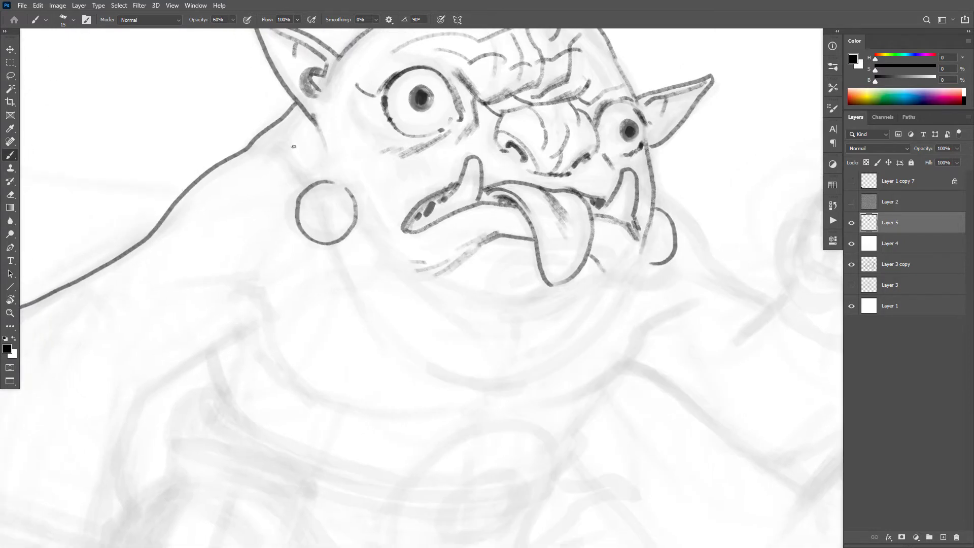
Ink the broad jaw contour between the two round earrings and the fold lines beneath the mouth and cheek
left_click_drag(278, 148, 308, 188)
left_click_drag(333, 245, 423, 366)
mouse_move(647, 256)
left_mouse_down()
mouse_move(611, 316)
mouse_move(417, 363)
left_mouse_up()
mouse_move(551, 286)
left_mouse_down()
mouse_move(530, 301)
mouse_move(497, 300)
left_mouse_up()
left_click_drag(357, 219, 431, 296)
left_click_drag(368, 237, 454, 325)
left_click_drag(446, 307, 478, 334)
left_click_drag(599, 281, 510, 320)
left_click_drag(632, 249, 595, 298)
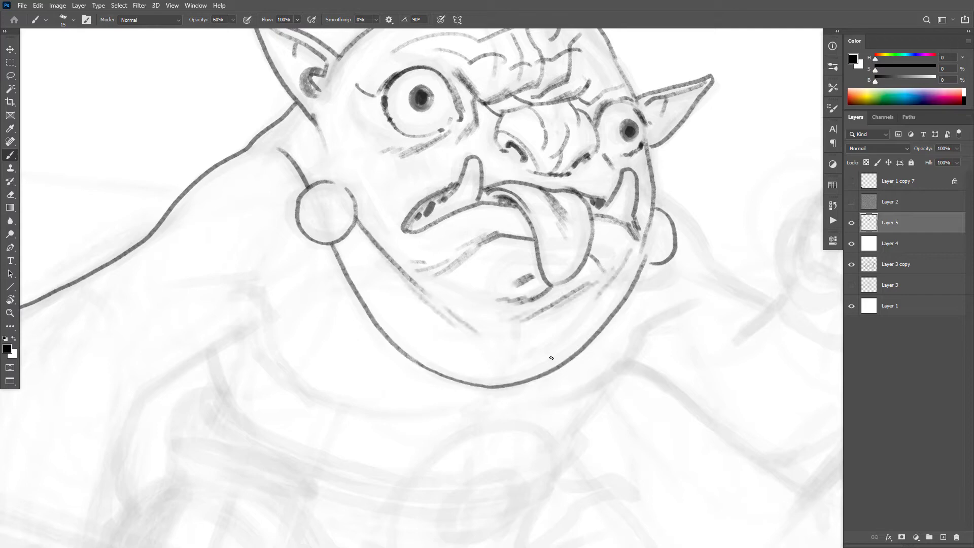
Add short stubble marks along the chin and shade the undersides of both earrings
left_click_drag(551, 357, 546, 374)
left_click_drag(357, 222, 317, 245)
left_click_drag(644, 264, 668, 264)
left_click_drag(323, 217, 326, 277)
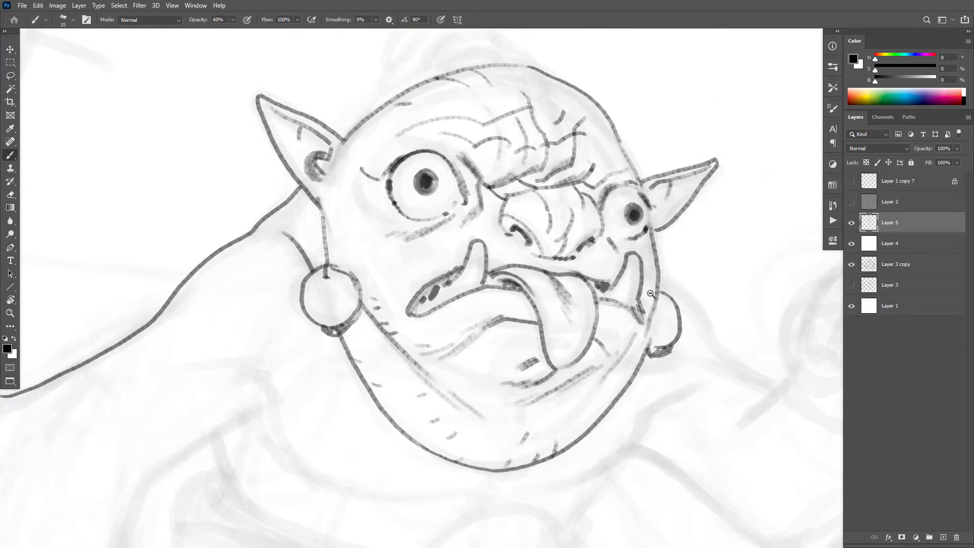
Reinforce the tongue's edge and hatch the shadow along the jaw below the far earring
left_click(650, 293, "alt")
left_click_drag(496, 238, 512, 304)
left_click(686, 170, "alt")
left_click_drag(356, 221, 390, 280)
left_click(680, 300, "alt")
mouse_move(675, 243)
left_mouse_down()
mouse_move(641, 295)
mouse_move(683, 424)
left_mouse_up()
Try out ink strokes around the top of the head, undo them and compare the drawing with Layer 5 hidden
left_click_drag(611, 142, 604, 122)
left_click_drag(564, 149, 561, 142)
mouse_move(567, 131)
left_mouse_down()
mouse_move(613, 132)
mouse_move(579, 120)
mouse_move(546, 143)
left_mouse_up()
mouse_move(602, 119)
left_mouse_down()
mouse_move(578, 120)
mouse_move(530, 150)
mouse_move(605, 82)
mouse_move(567, 92)
mouse_move(502, 177)
left_mouse_up()
key("ctrl+z")
key("ctrl+z")
key("ctrl+z")
key("ctrl+z")
key("ctrl+z")
key("ctrl+z")
left_click(851, 222)
left_click(851, 223)
Ink the tied topknot on the head and add further wrinkle lines to the face on Layer 5
mouse_move(709, 298)
left_mouse_down()
mouse_move(709, 328)
mouse_move(730, 299)
left_mouse_up()
mouse_move(497, 236)
left_mouse_down()
mouse_move(553, 267)
mouse_move(510, 259)
left_mouse_up()
left_click_drag(778, 290, 791, 279)
left_click_drag(710, 253, 705, 281)
left_click_drag(517, 224, 602, 221)
left_click_drag(640, 263, 665, 254)
left_click_drag(637, 284, 649, 299)
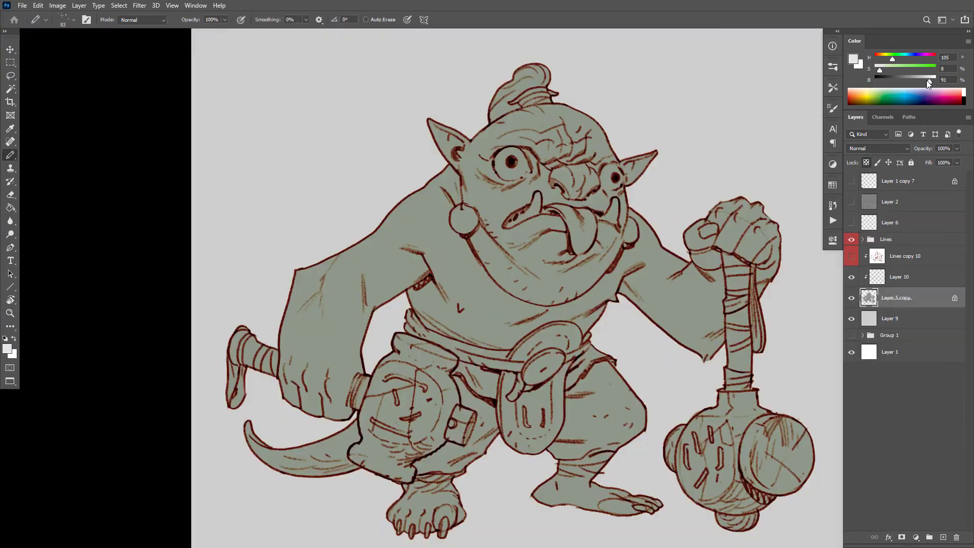
left_click_drag(616, 162, 641, 184)
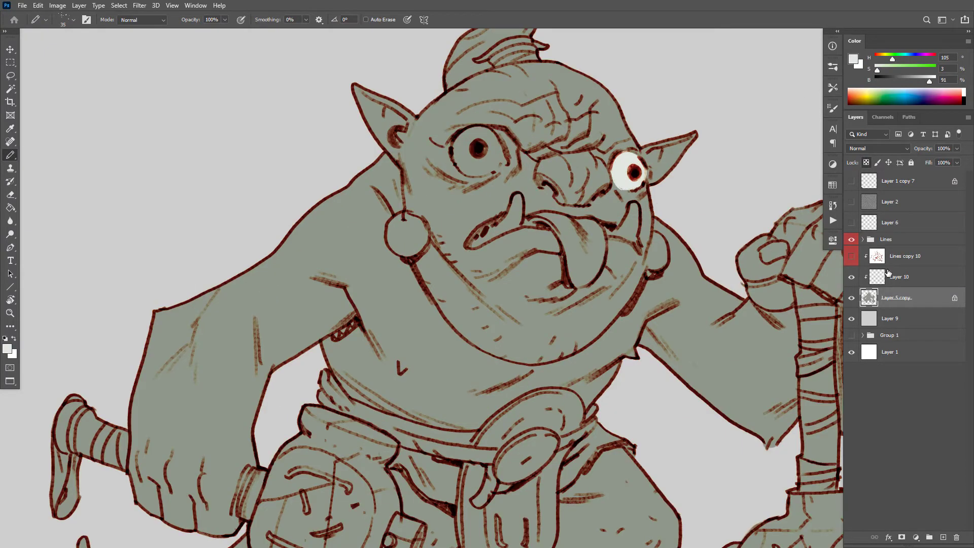
Paint the larger eyeball off-white on Layer 5 copy and darken the colour to 55% brightness
mouse_move(463, 152)
left_mouse_down()
mouse_move(497, 167)
mouse_move(475, 143)
left_mouse_up()
left_click_drag(558, 213, 565, 221)
left_click(568, 223, "alt")
left_click_drag(910, 80, 922, 80)
left_click(684, 297, "alt")
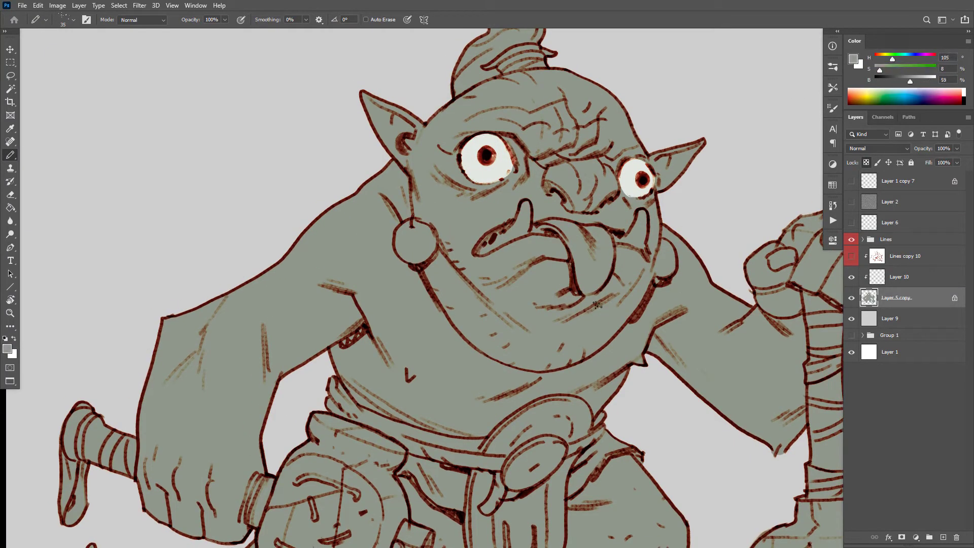
left_click(679, 223, "alt")
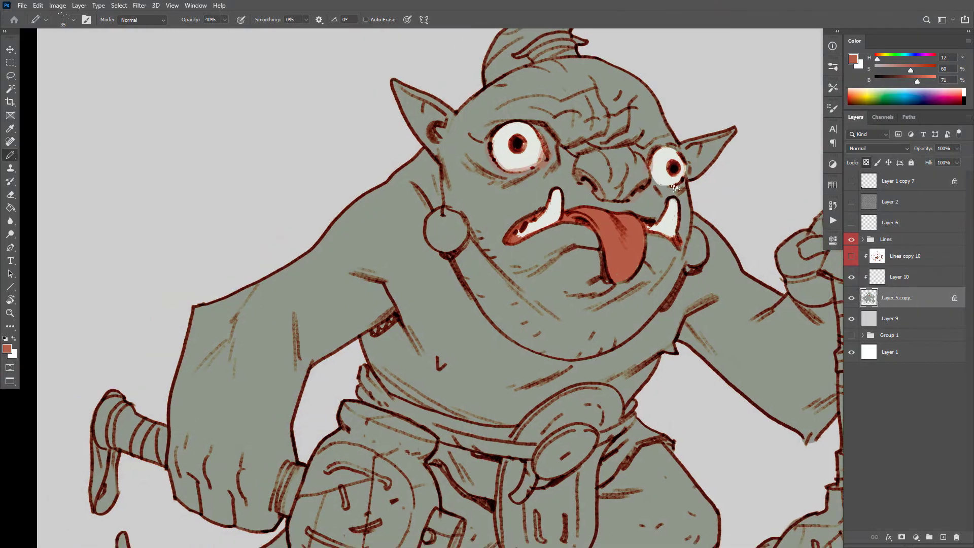
Tint both pointed ears with translucent red (H 12, S 60, B 71) at 40% opacity
left_click_drag(730, 153, 716, 173)
left_click_drag(458, 120, 426, 99)
left_click_drag(709, 124, 713, 184)
left_click(713, 185, "alt")
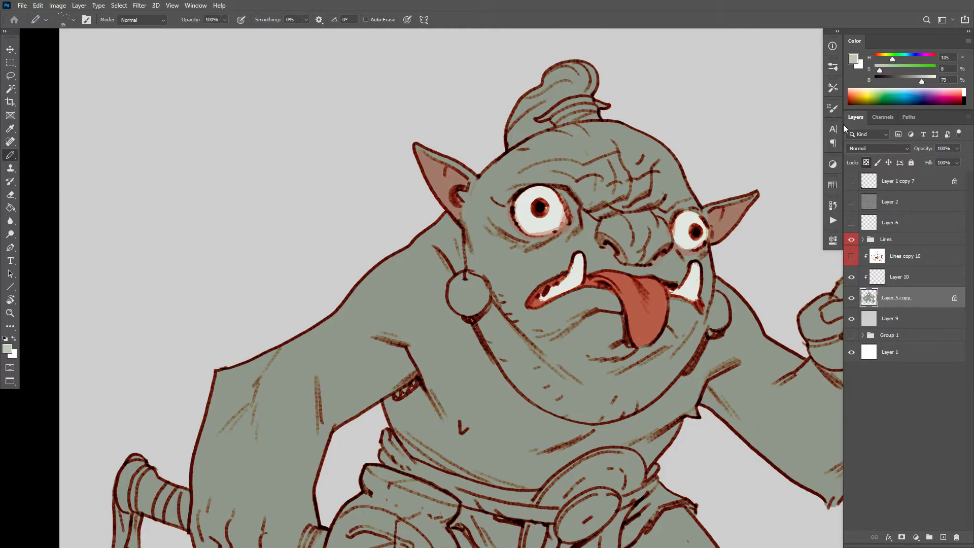
Tint the nose and the skin around the mouth with translucent red at 40% opacity
left_click(732, 214, "alt")
left_click_drag(640, 223, 650, 242)
left_click(633, 290, "alt")
left_click_drag(611, 294, 532, 315)
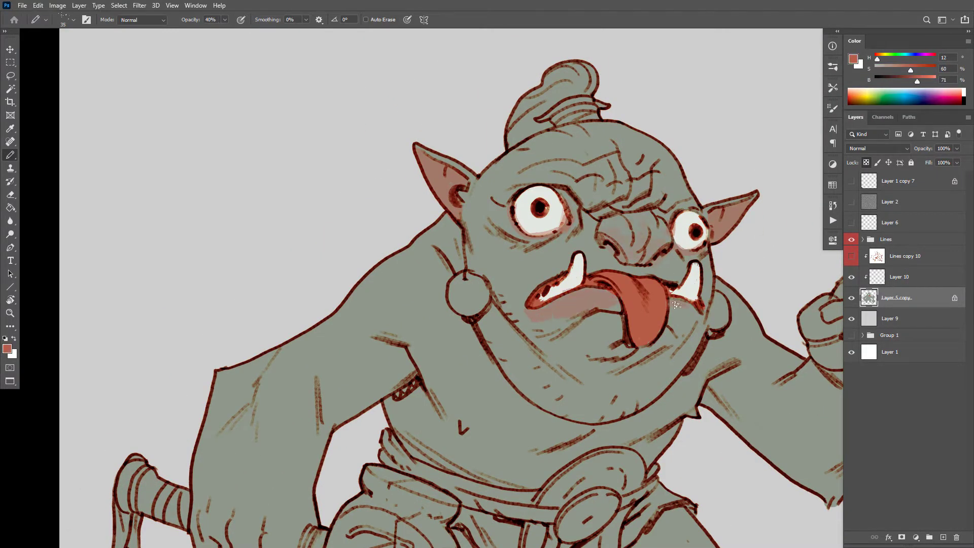
left_click_drag(675, 305, 695, 326)
left_click_drag(603, 269, 630, 255)
left_click_drag(757, 349, 793, 335)
left_click(665, 275, "alt")
Mix an orange from the sampled skin tone and paint both round earrings at 100% opacity
key("0")
left_click(577, 247, "alt")
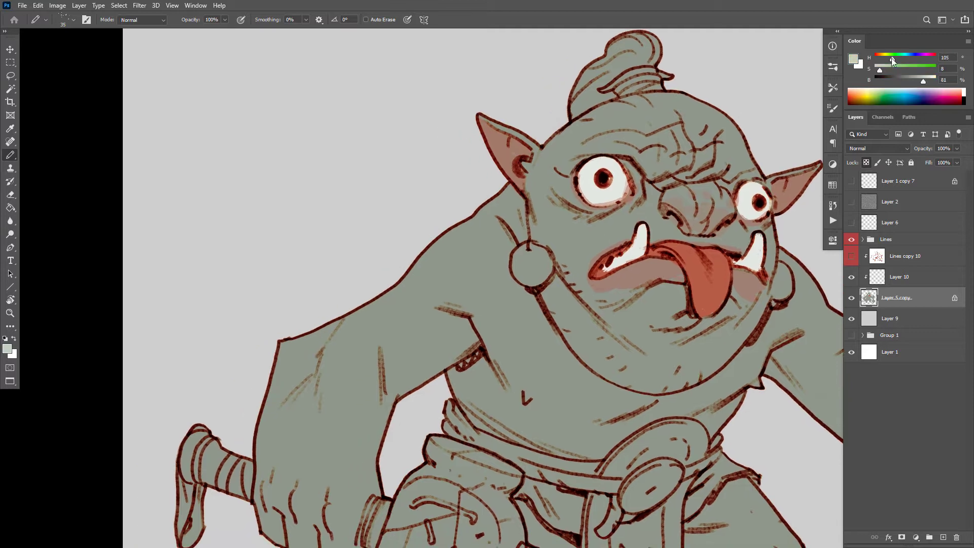
left_click_drag(892, 60, 878, 59)
left_click_drag(879, 71, 909, 71)
left_click_drag(533, 258, 522, 269)
left_click_drag(781, 271, 785, 290)
Paint the belt, pouch and trousers in a muted reddish brown (H 12, S 21, B 50)
left_click_drag(766, 378, 742, 206)
key("x")
left_click(743, 208, "alt")
left_click(686, 275, "alt")
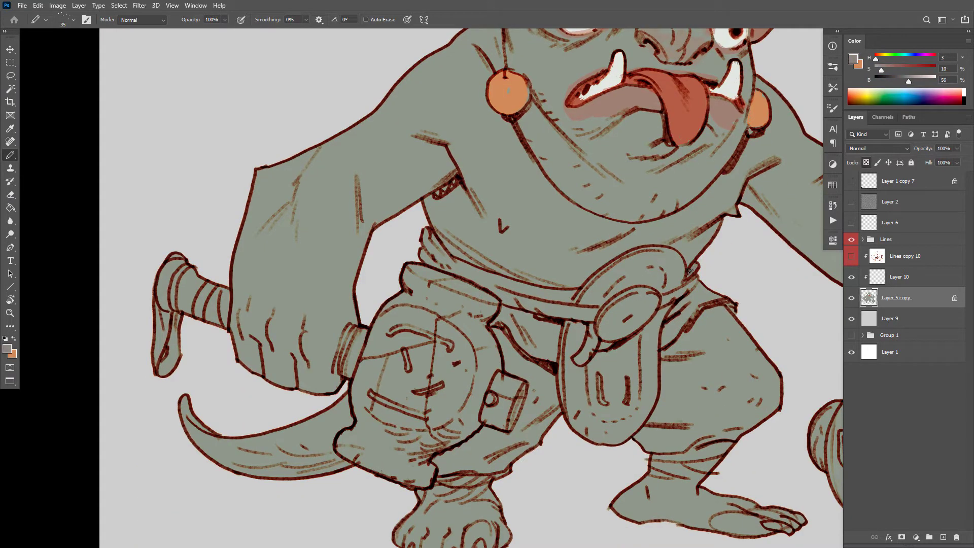
left_click(686, 274, "alt")
mouse_move(682, 277)
left_mouse_down()
mouse_move(674, 285)
mouse_move(448, 264)
mouse_move(508, 463)
left_mouse_up()
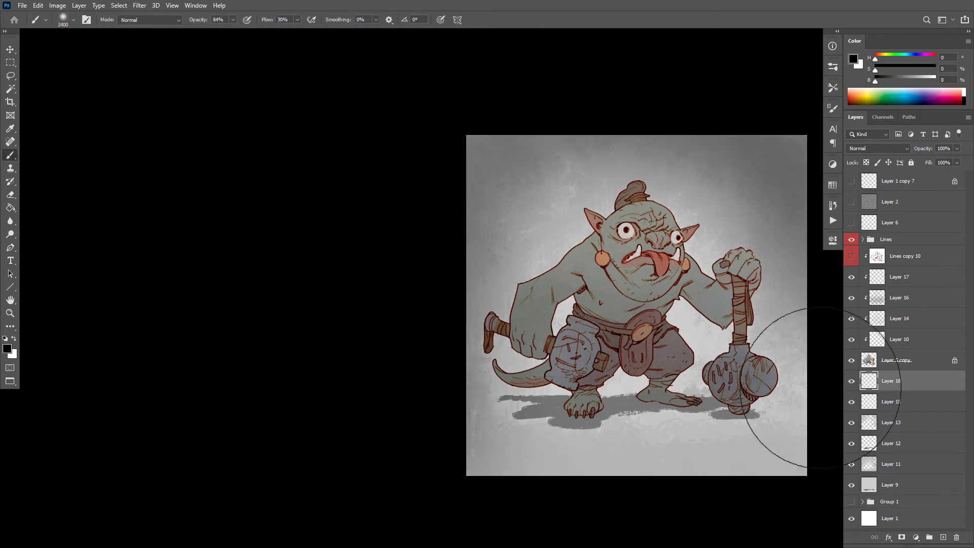
left_click_drag(821, 387, 413, 312)
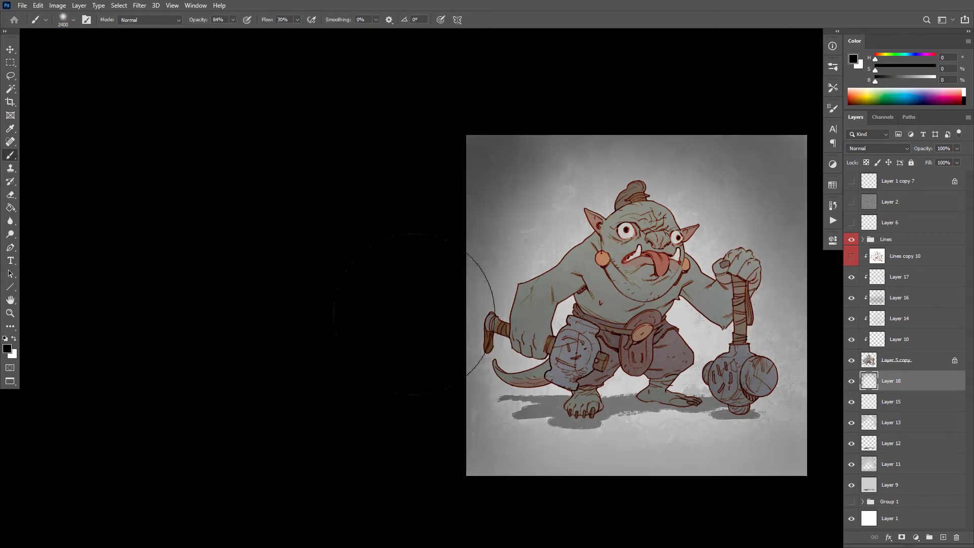
Darken the background with large soft grey strokes on Layer 18 and erase them softly around the character
scroll(669, 298, "down", 5)
left_click(710, 249, "alt")
mouse_move(734, 250)
left_mouse_down()
mouse_move(615, 221)
mouse_move(719, 369)
left_mouse_up()
key("e")
scroll(711, 334, "up", 4)
key("bracketright")
key("bracketright")
key("bracketright")
key("bracketright")
key("bracketright")
key("bracketright")
key("bracketright")
key("bracketright")
key("bracketright")
key("bracketright")
key("bracketright")
key("bracketright")
key("bracketright")
key("bracketright")
left_click_drag(625, 165, 556, 254)
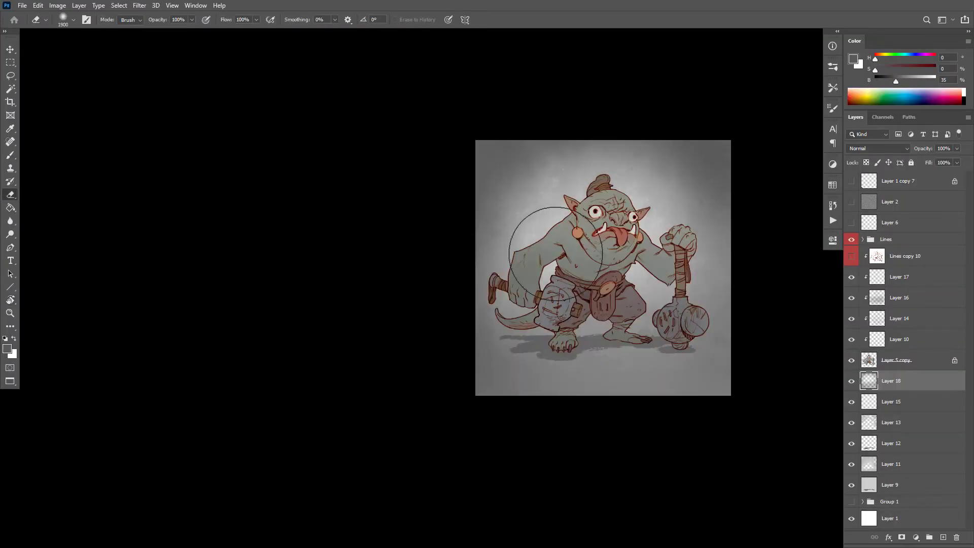
Lower Layer 18's opacity and erase its darkening from the ground below the feet with a smaller soft eraser
left_click_drag(929, 150, 915, 153)
key("bracketleft")
key("bracketleft")
key("bracketleft")
key("bracketleft")
key("bracketleft")
key("bracketleft")
key("bracketleft")
key("bracketleft")
key("bracketleft")
key("bracketleft")
key("bracketleft")
left_click_drag(548, 367, 679, 359)
Add a layer above Layer 18 and softly paint light grey over the ground shadows around the feet
left_click(942, 537)
key("b")
left_click(629, 366, "alt")
key("bracketleft")
key("bracketleft")
key("bracketleft")
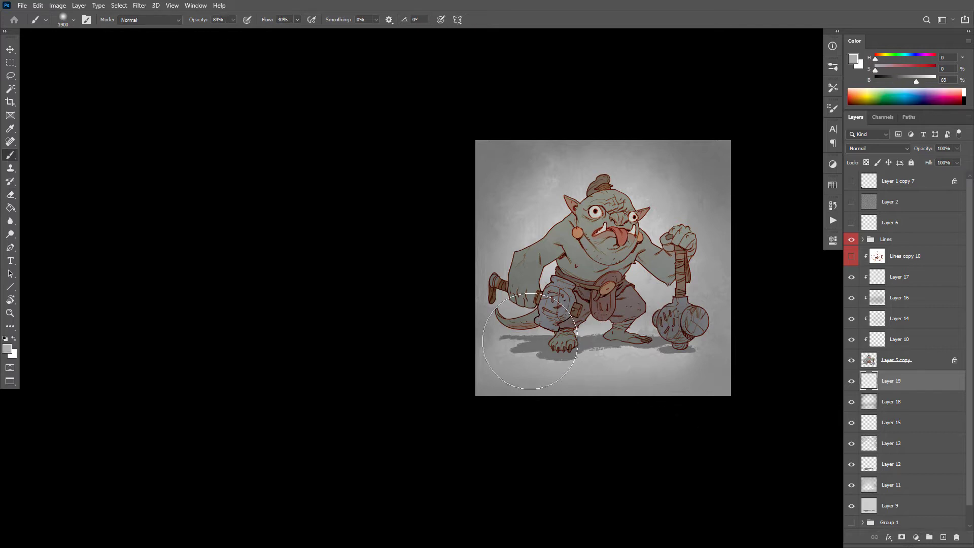
left_click_drag(533, 338, 657, 349)
mouse_move(583, 326)
left_mouse_down()
mouse_move(517, 341)
mouse_move(563, 374)
left_mouse_up()
key("e")
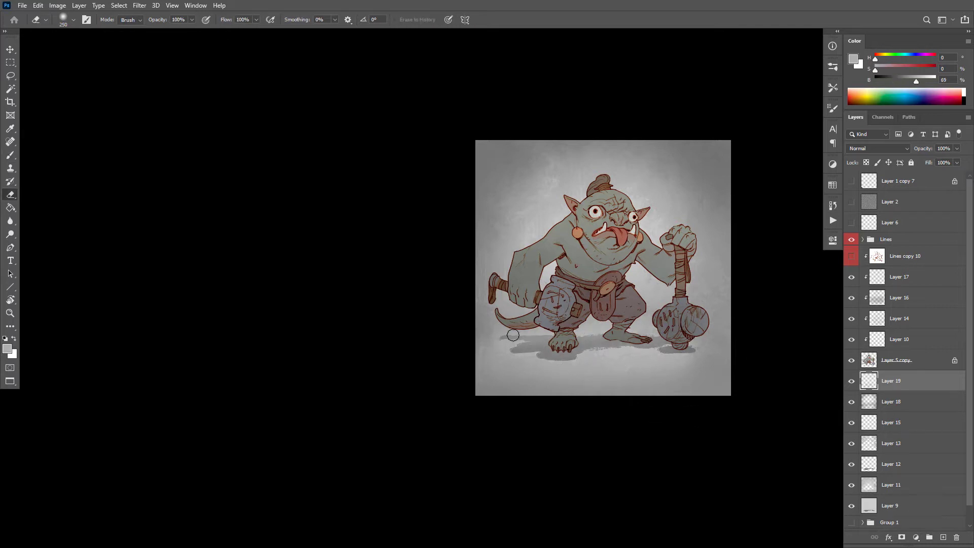
Add a layer above the Lines group and apply the soft light-grey brush over the character
left_click(898, 239)
key("ctrl+shift+alt+n")
key("b")
scroll(701, 234, "up", 1)
scroll(692, 288, "down", 3)
scroll(684, 284, "up", 3)
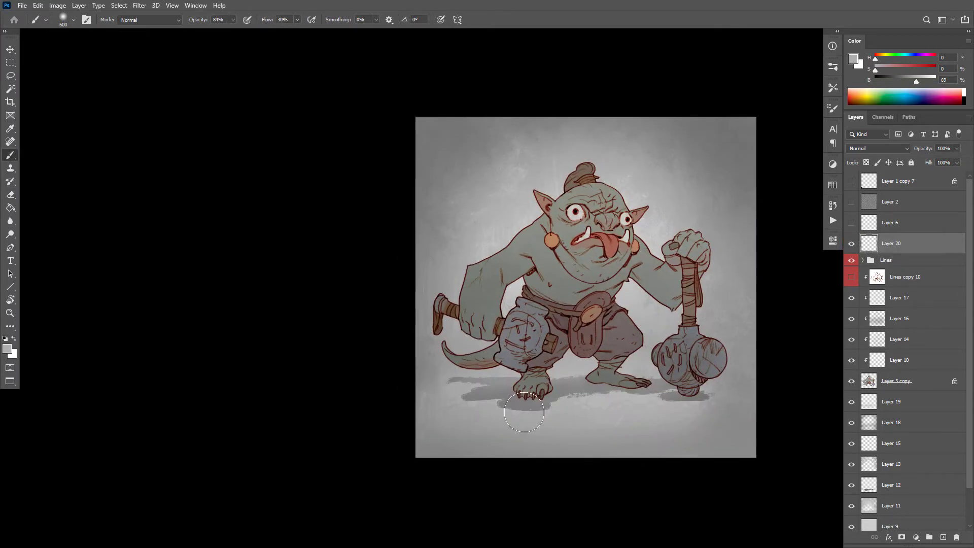
left_click(677, 268, "ctrl")
key("shift+b")
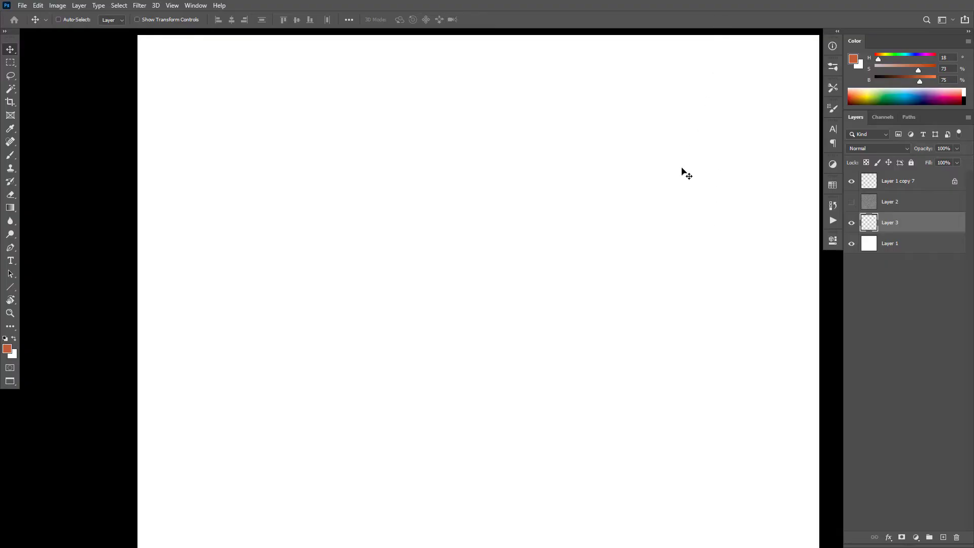
Check Layer 3 by toggling its visibility and hide the signature layer, Layer 1 copy 7
left_click(646, 290, "ctrl+alt")
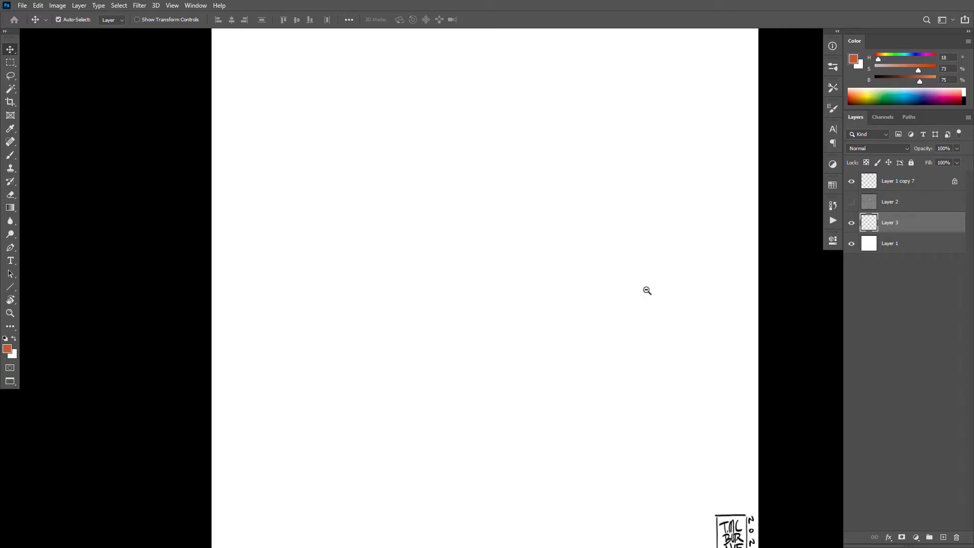
left_click_drag(661, 345, 660, 316)
left_click(852, 223)
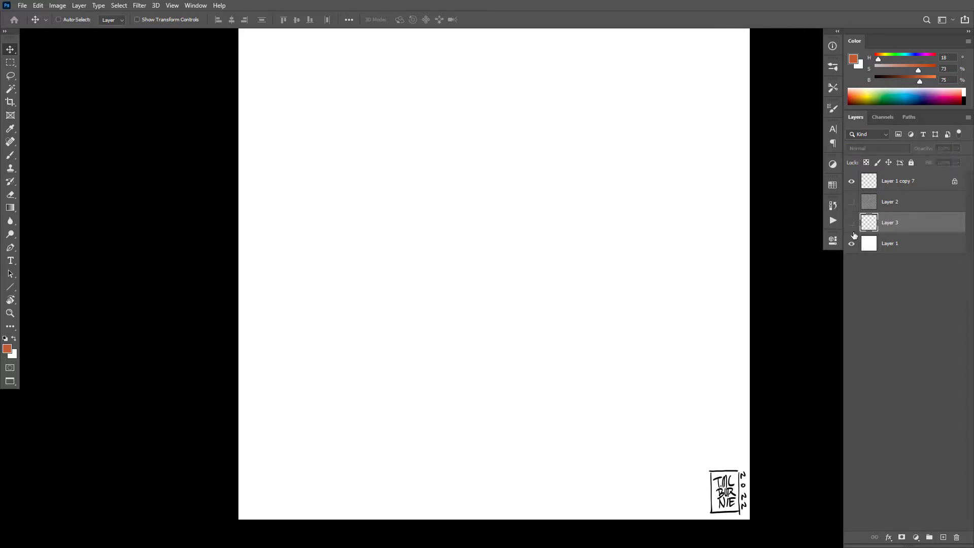
left_click(851, 223)
left_click(852, 182)
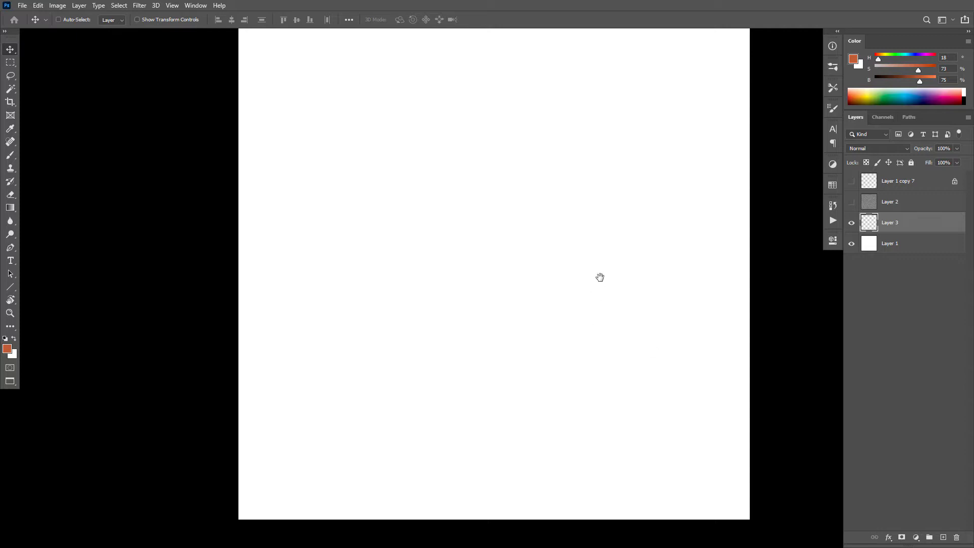
mouse_move(599, 276)
left_mouse_down()
mouse_move(586, 313)
mouse_move(583, 302)
left_mouse_up()
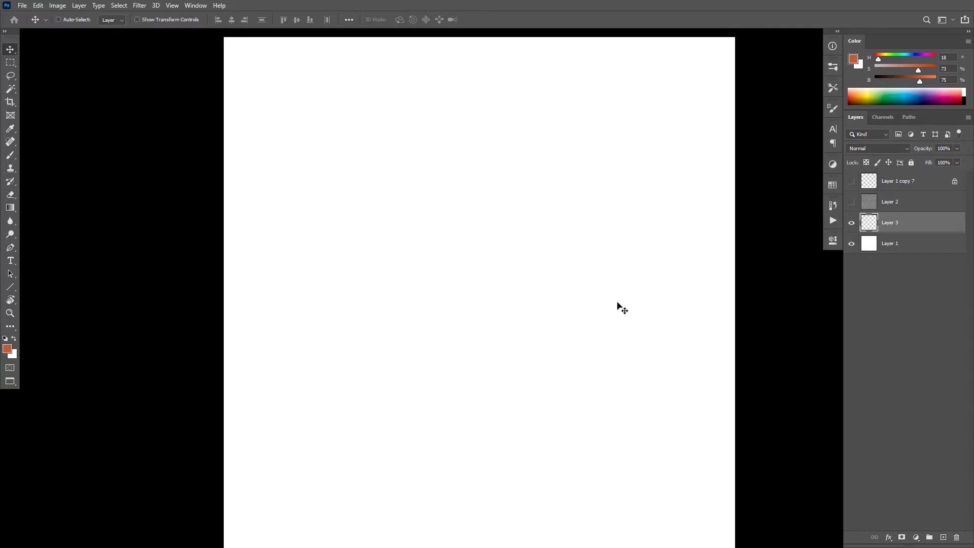
Activate the Brush tool for painting on the empty Layer 3
left_click(647, 257)
left_click(500, 207)
key("b")
left_click(591, 285)
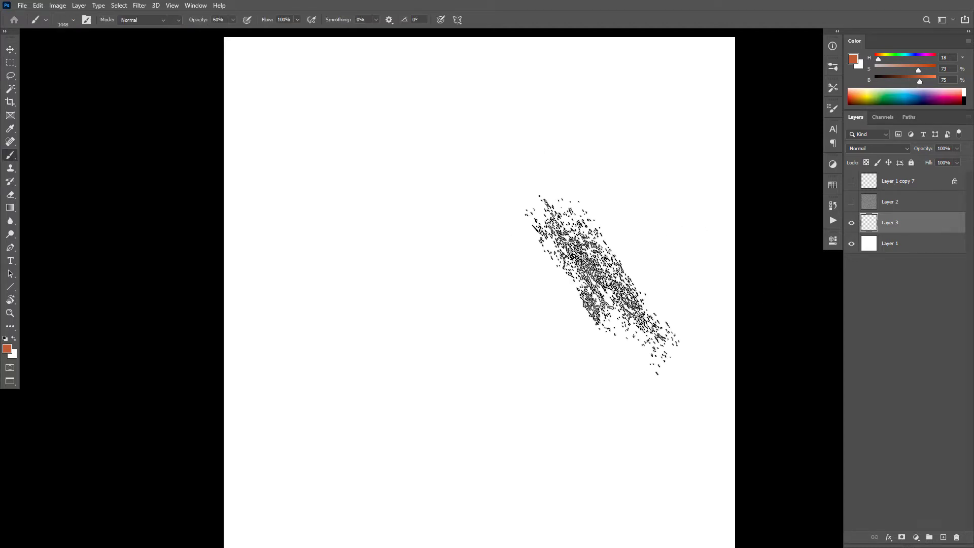
key("shift+b")
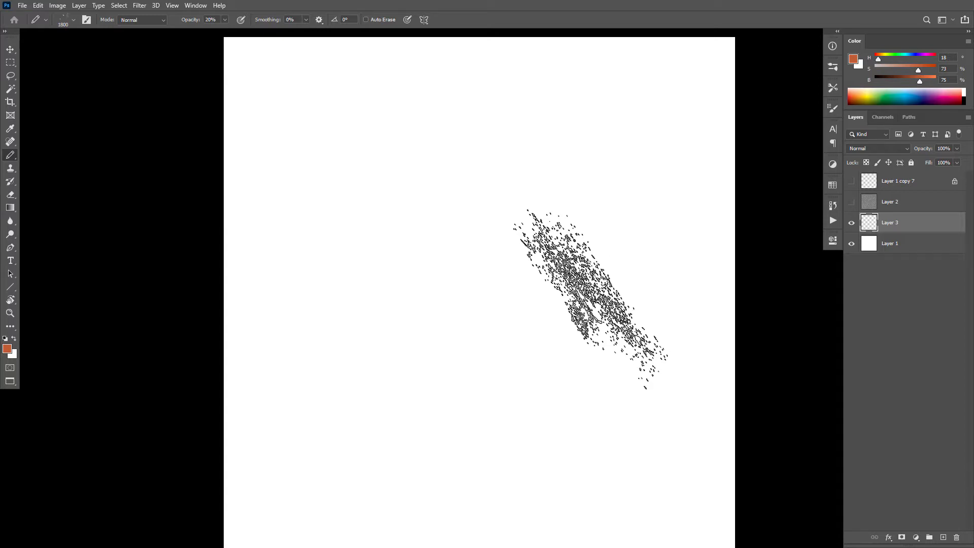
key("shift+b")
key("shift+b")
key("shift+b")
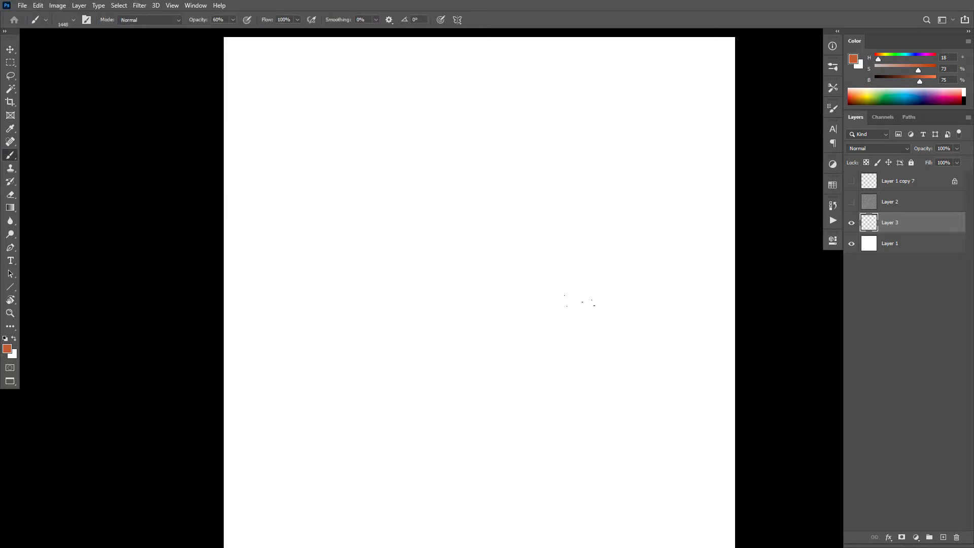
Choose a different brush tip, undo the test stroke, and set the default black colour with 20% opacity
key("comma")
mouse_move(607, 205)
left_mouse_down()
mouse_move(489, 183)
mouse_move(605, 267)
mouse_move(490, 221)
left_mouse_up()
key("ctrl+z")
key("d")
key("2")
Try sketching a loose stroke and a large circle on the upper canvas, undoing each attempt
mouse_move(430, 200)
left_mouse_down()
mouse_move(580, 330)
mouse_move(443, 257)
mouse_move(442, 290)
left_mouse_up()
key("ctrl+z")
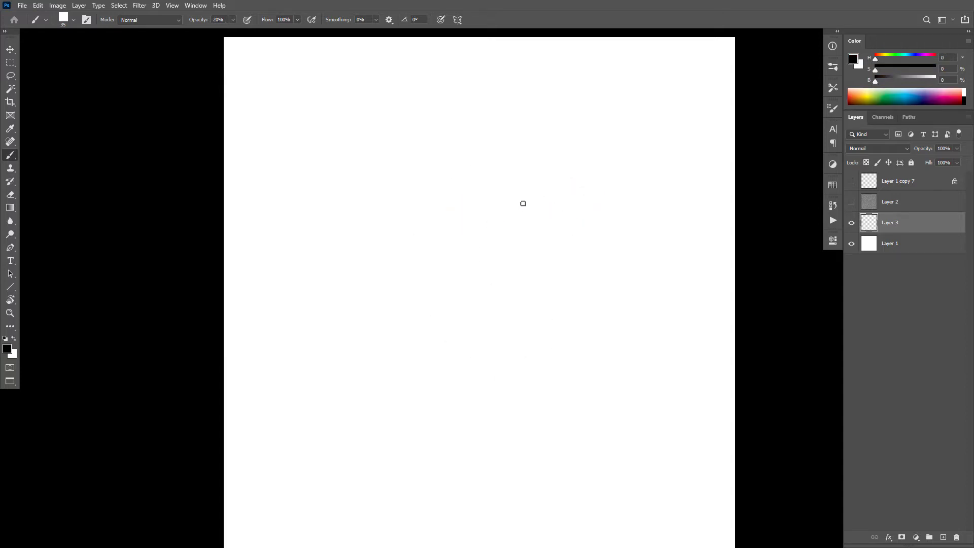
mouse_move(415, 163)
left_mouse_down()
mouse_move(580, 292)
mouse_move(509, 161)
left_mouse_up()
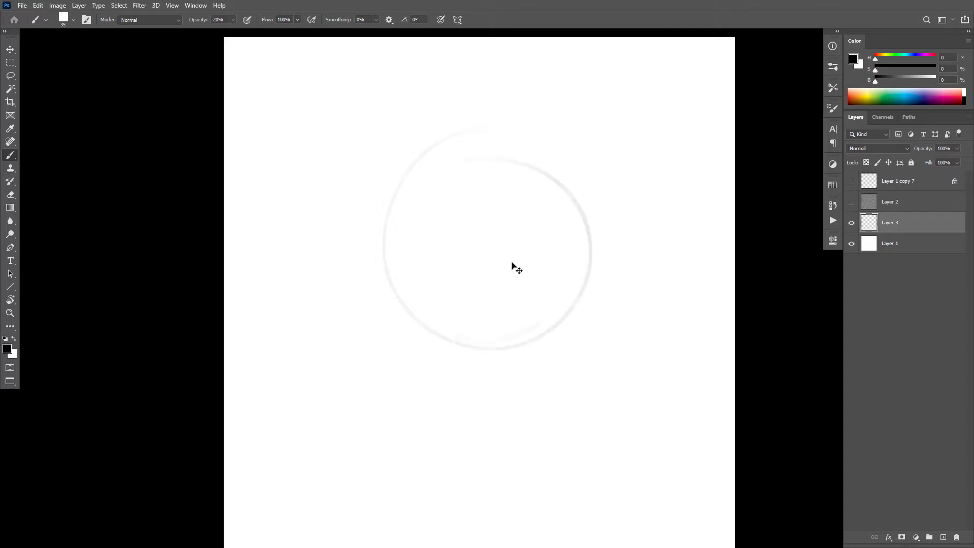
key("ctrl+z")
Rough in the figure with overlapping round upper forms, a curved line beneath them and two bulky lower shapes
mouse_move(530, 225)
left_mouse_down()
mouse_move(512, 213)
mouse_move(443, 258)
mouse_move(435, 282)
mouse_move(448, 297)
mouse_move(507, 211)
mouse_move(515, 256)
mouse_move(446, 254)
mouse_move(519, 297)
mouse_move(458, 307)
mouse_move(426, 282)
mouse_move(519, 263)
mouse_move(435, 281)
mouse_move(403, 326)
mouse_move(412, 335)
left_mouse_up()
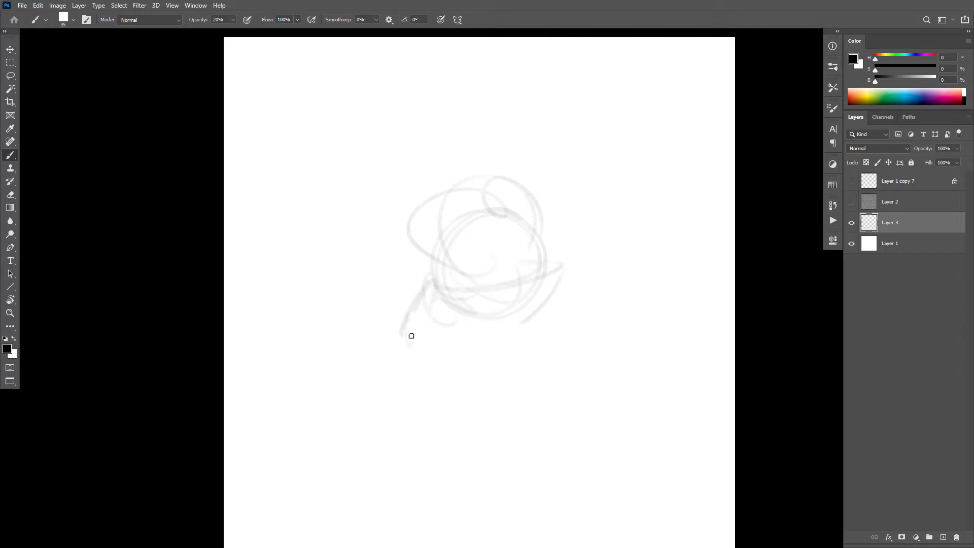
mouse_move(516, 340)
left_mouse_down()
mouse_move(556, 341)
mouse_move(565, 316)
left_mouse_up()
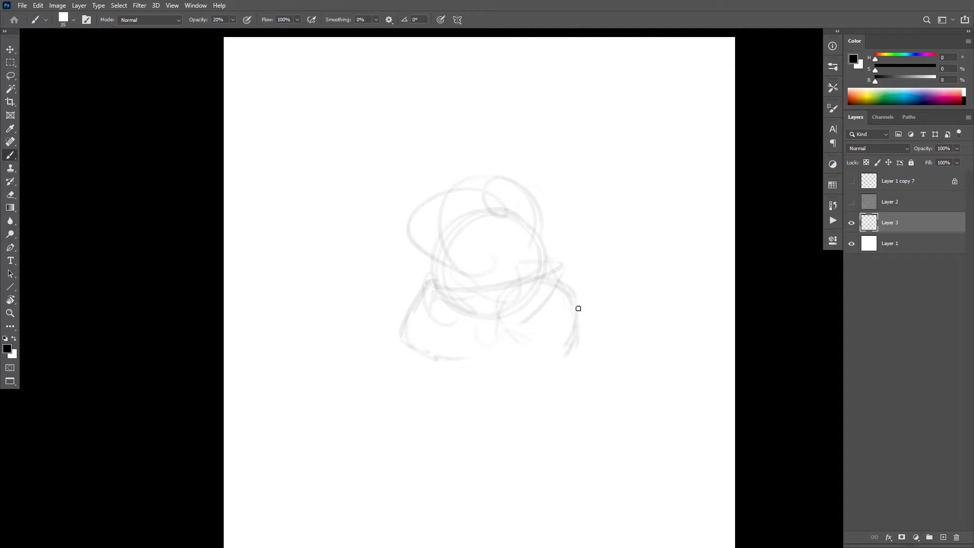
left_click_drag(571, 343, 521, 366)
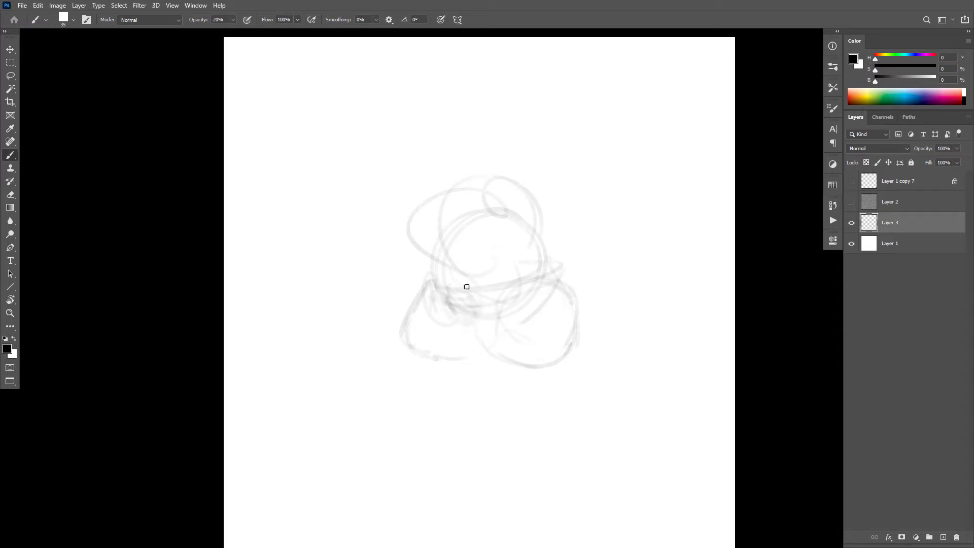
Sketch the rounded centre form between the two lower shapes and reinforce their outer and bottom contours
left_click_drag(453, 334, 441, 272)
left_click_drag(494, 330, 478, 350)
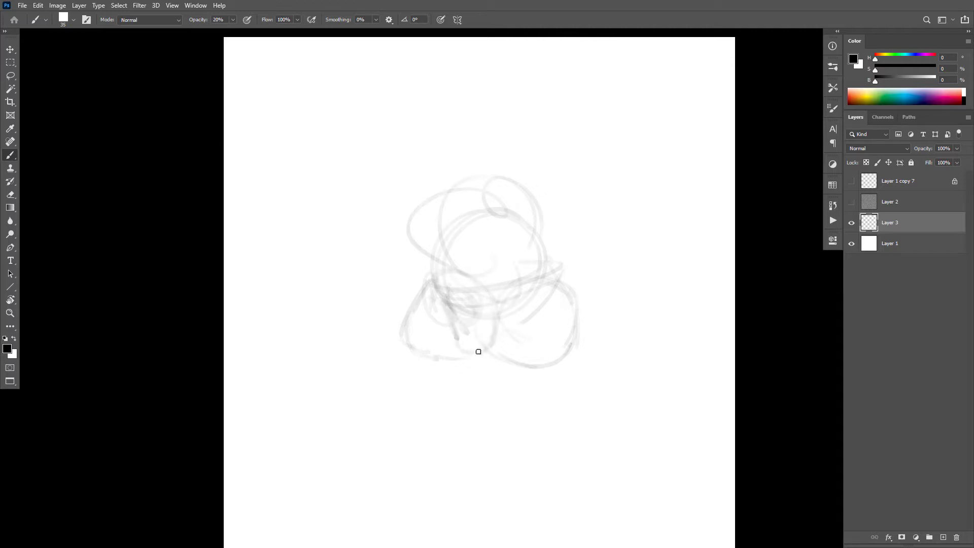
mouse_move(515, 303)
left_mouse_down()
mouse_move(432, 291)
mouse_move(408, 360)
mouse_move(487, 354)
mouse_move(549, 373)
mouse_move(574, 348)
mouse_move(539, 376)
mouse_move(496, 361)
mouse_move(450, 373)
mouse_move(402, 347)
left_mouse_up()
mouse_move(421, 293)
left_mouse_down()
mouse_move(399, 335)
mouse_move(421, 371)
left_mouse_up()
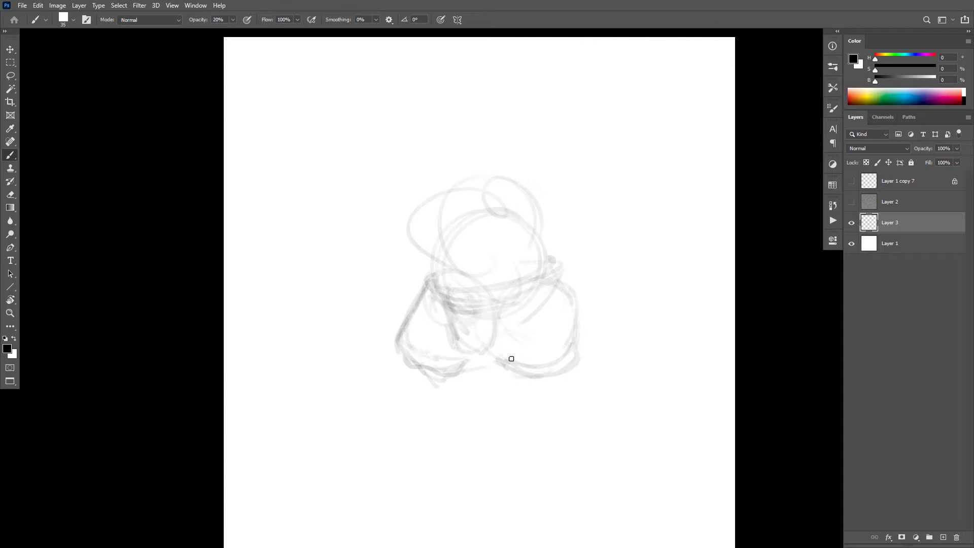
Define the centre form's edges against the lower shapes and restate the curve of the upper round forms
left_click_drag(512, 359, 493, 346)
mouse_move(490, 312)
left_mouse_down()
mouse_move(450, 342)
mouse_move(493, 336)
left_mouse_up()
mouse_move(472, 274)
left_mouse_down()
mouse_move(433, 275)
mouse_move(458, 183)
left_mouse_up()
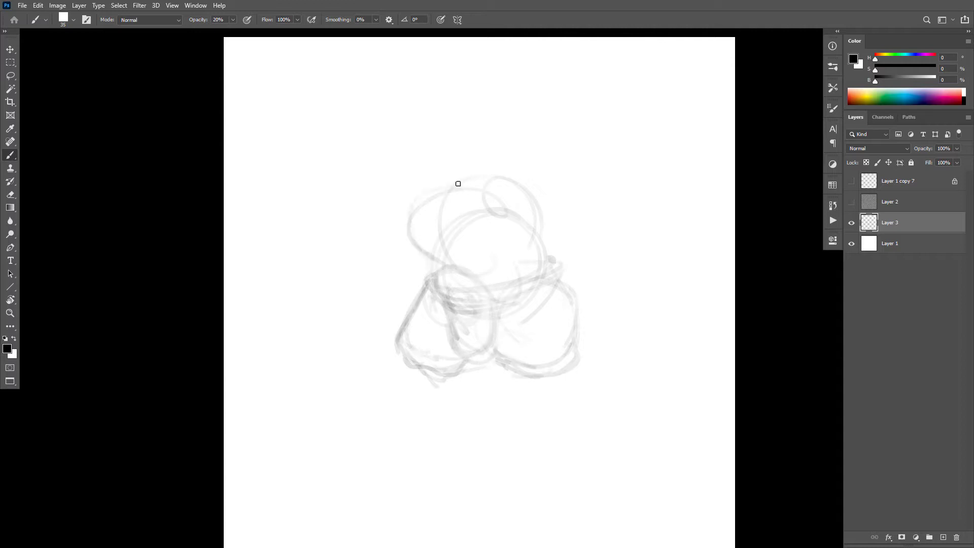
Sketch the broad upper torso around the round forms, with a nearly flat shoulder line and curved sides narrowing to the waist
mouse_move(562, 191)
left_mouse_down()
mouse_move(413, 178)
mouse_move(413, 245)
left_mouse_up()
mouse_move(445, 183)
left_mouse_down()
mouse_move(526, 176)
mouse_move(552, 194)
left_mouse_up()
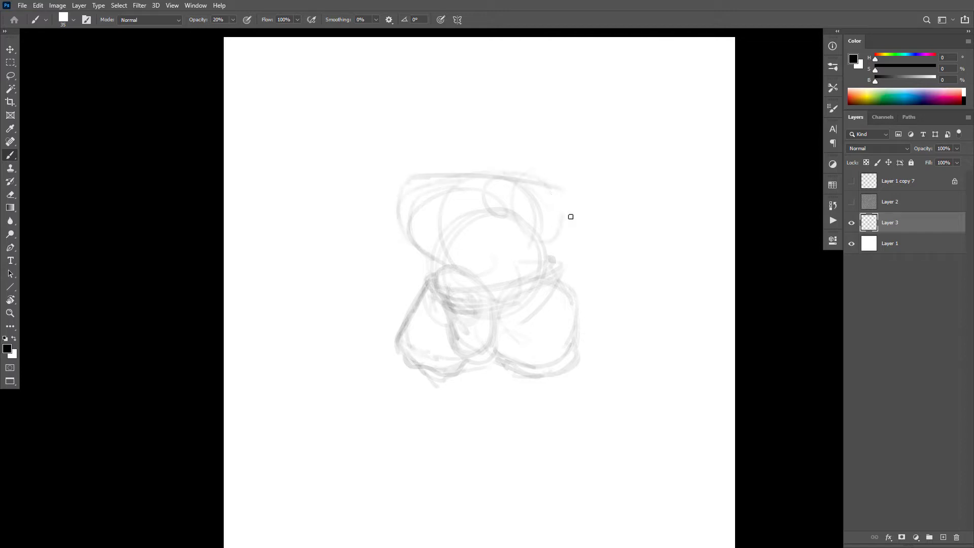
mouse_move(413, 186)
left_mouse_down()
mouse_move(427, 259)
mouse_move(413, 267)
mouse_move(424, 279)
mouse_move(521, 280)
mouse_move(545, 253)
left_mouse_up()
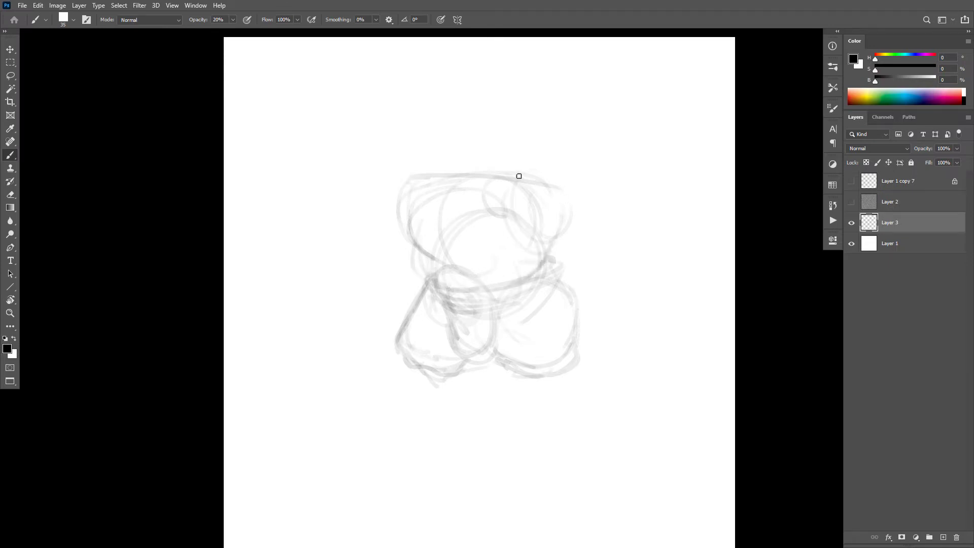
Rough in a large oval head above the shoulder line, mirroring the canvas to restate its outer curve
left_click_drag(519, 176, 488, 129)
left_click_drag(498, 174, 424, 191)
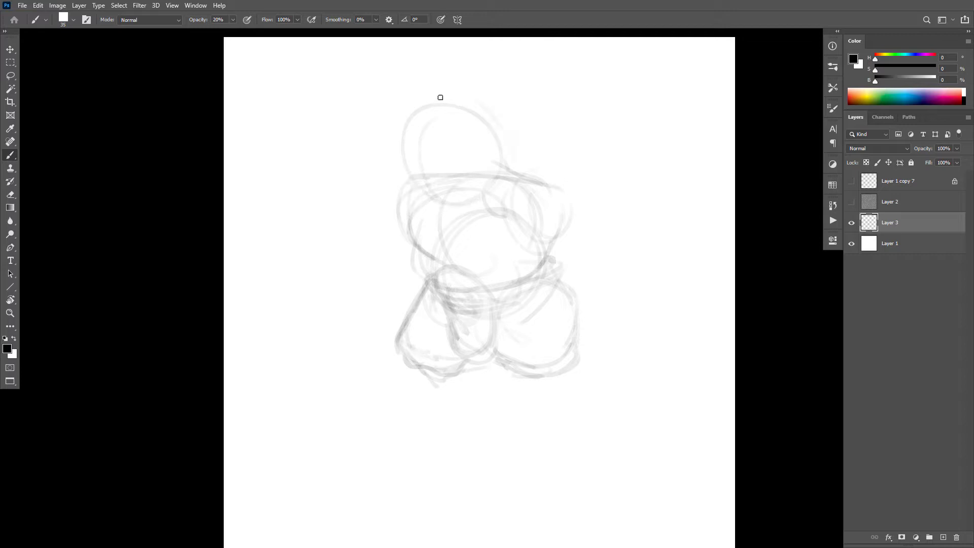
mouse_move(515, 145)
left_mouse_down()
mouse_move(430, 218)
mouse_move(469, 128)
left_mouse_up()
key("ctrl+shift+h")
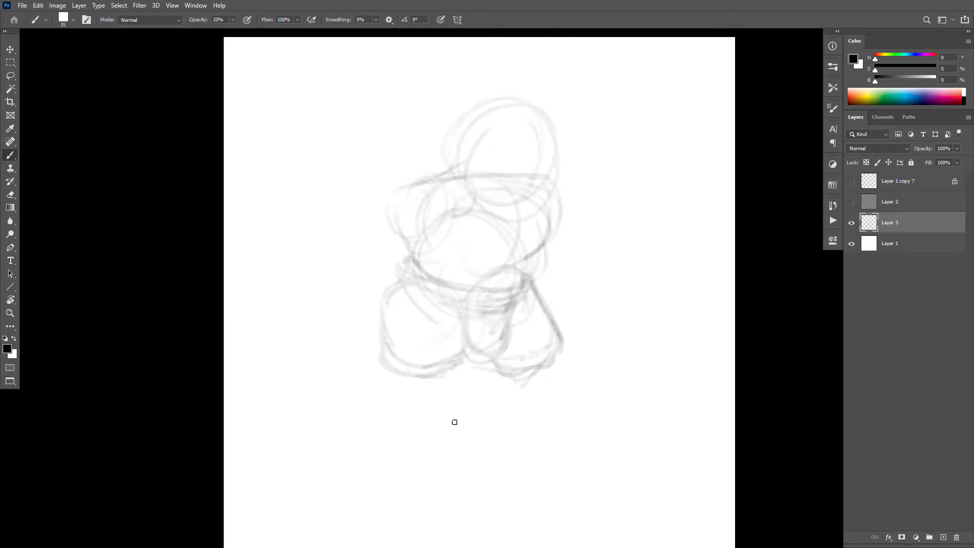
mouse_move(535, 104)
left_mouse_down()
mouse_move(456, 144)
mouse_move(459, 131)
left_mouse_up()
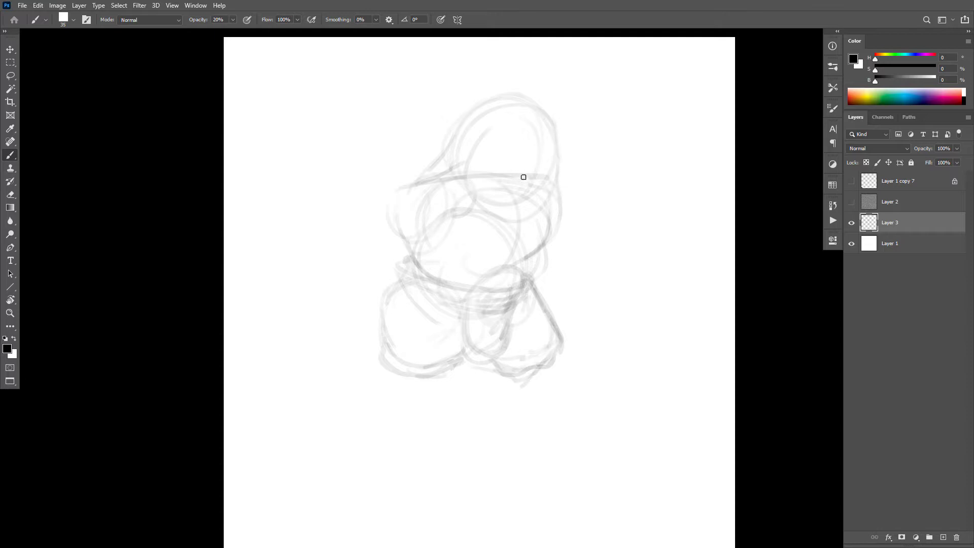
Rough in sloping shoulders with a long hanging arm on the figure's left side and a shorter arm on its right side
mouse_move(561, 204)
left_mouse_down()
mouse_move(576, 219)
mouse_move(558, 249)
left_mouse_up()
mouse_move(438, 159)
left_mouse_down()
mouse_move(360, 209)
mouse_move(334, 247)
left_mouse_up()
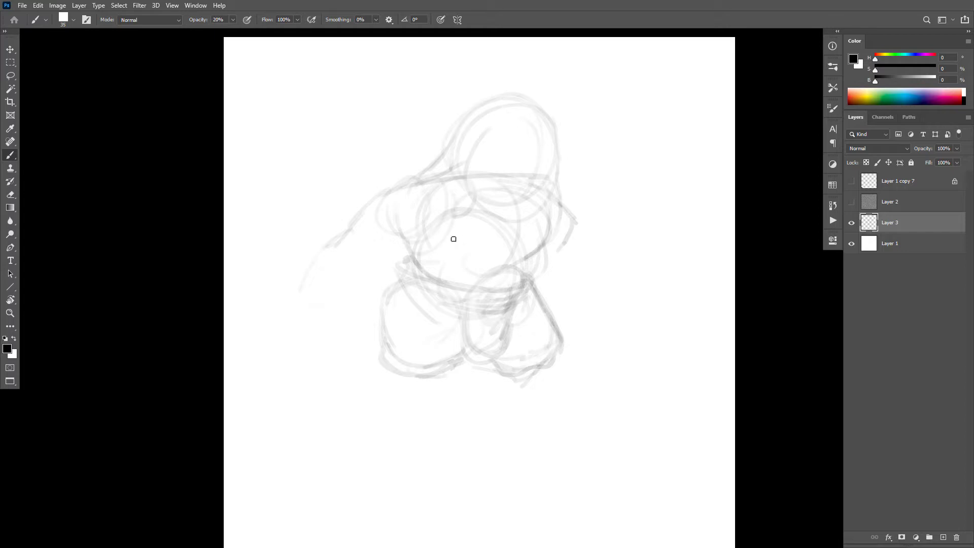
mouse_move(438, 163)
left_mouse_down()
mouse_move(381, 193)
mouse_move(348, 246)
mouse_move(330, 304)
left_mouse_up()
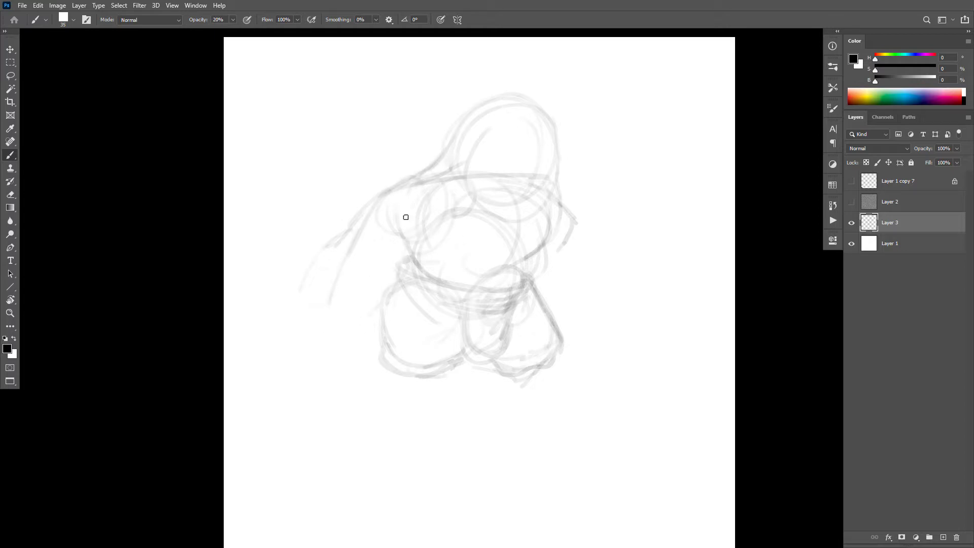
mouse_move(432, 161)
left_mouse_down()
mouse_move(344, 206)
mouse_move(358, 203)
left_mouse_up()
mouse_move(328, 250)
left_mouse_down()
mouse_move(321, 302)
mouse_move(357, 298)
mouse_move(374, 257)
left_mouse_up()
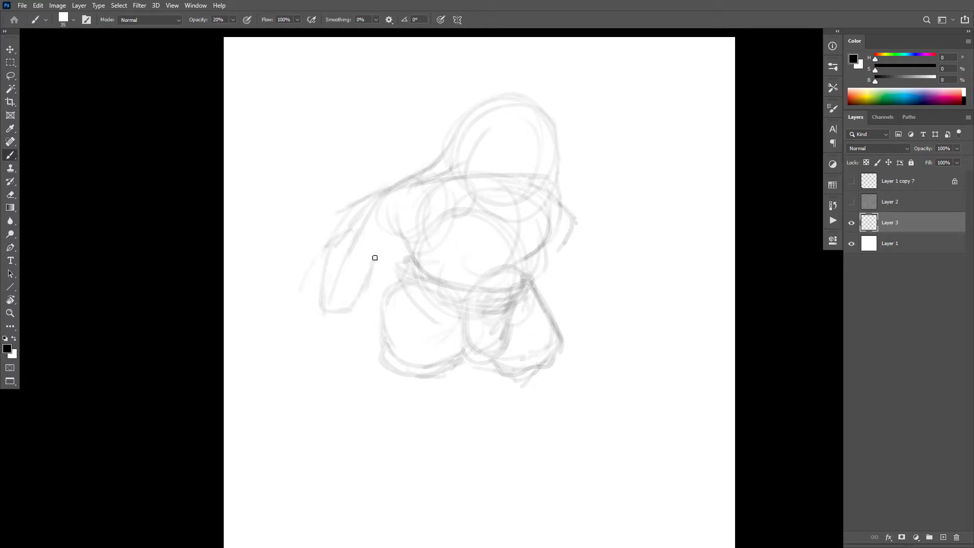
mouse_move(553, 188)
left_mouse_down()
mouse_move(604, 233)
mouse_move(601, 249)
left_mouse_up()
key("ctrl+z")
mouse_move(558, 189)
left_mouse_down()
mouse_move(598, 240)
mouse_move(579, 221)
mouse_move(594, 261)
left_mouse_up()
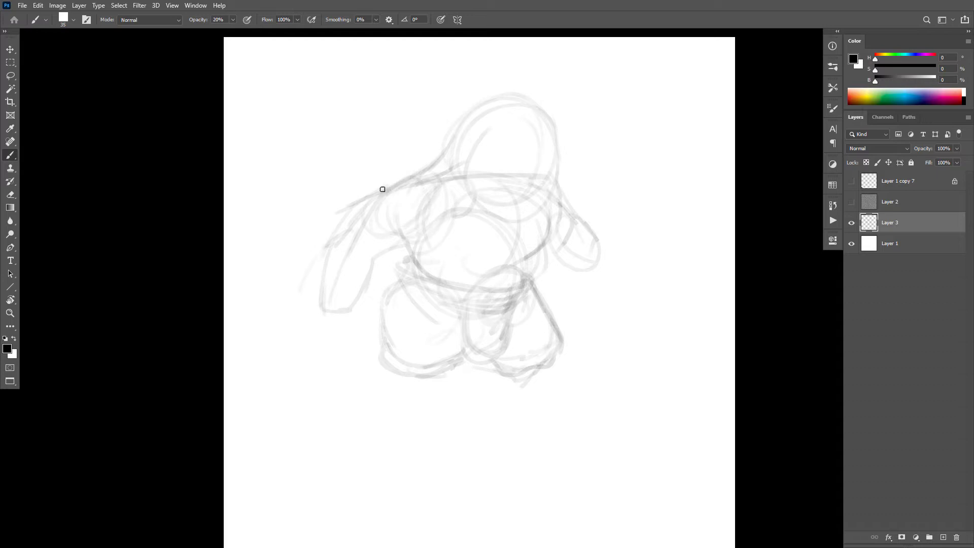
Sketch round fists at the ends of both arms and reinforce the contour of the left forearm
mouse_move(332, 245)
left_mouse_down()
mouse_move(329, 273)
mouse_move(359, 311)
mouse_move(359, 293)
left_mouse_up()
left_click_drag(326, 246, 313, 296)
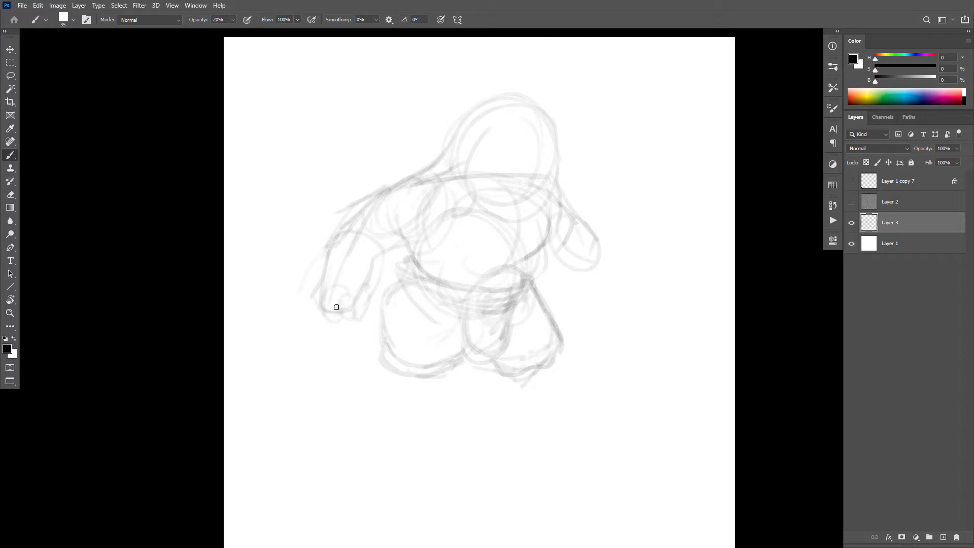
left_click_drag(318, 282, 329, 316)
mouse_move(576, 210)
left_mouse_down()
mouse_move(619, 263)
mouse_move(619, 293)
mouse_move(571, 305)
mouse_move(612, 279)
left_mouse_up()
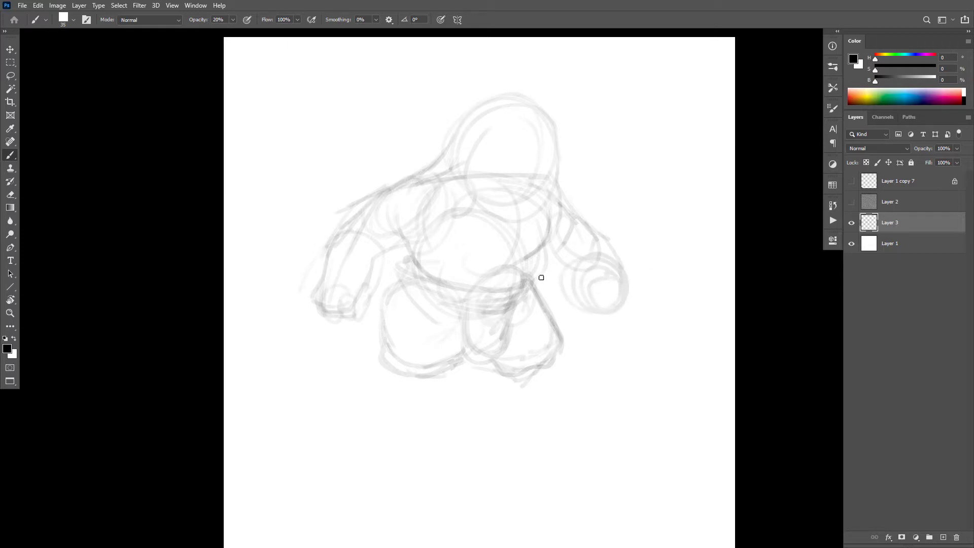
mouse_move(385, 259)
left_mouse_down()
mouse_move(333, 321)
mouse_move(321, 257)
mouse_move(338, 325)
left_mouse_up()
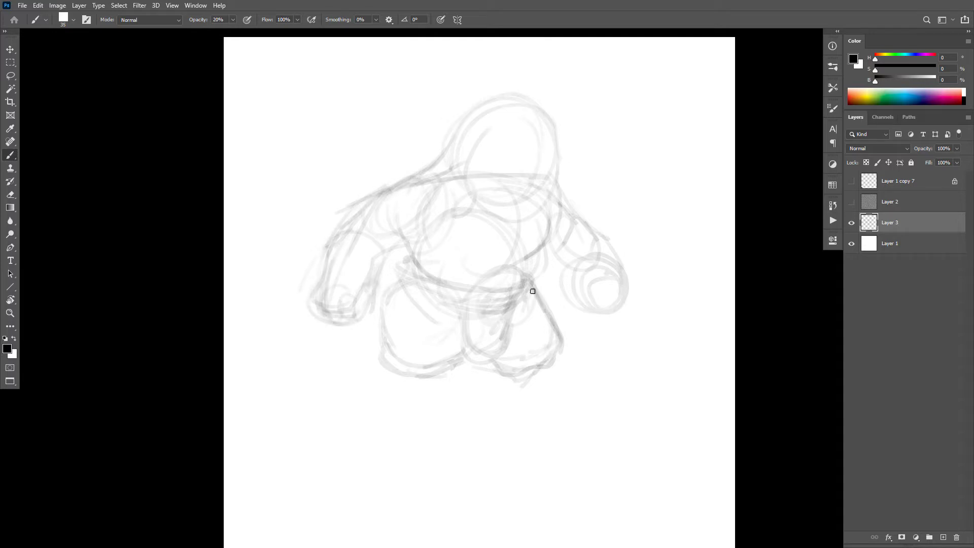
Sketch the lower legs, feet and a curved tail sweeping left, and restate the forearm on the figure's right side
left_click_drag(545, 294, 567, 350)
mouse_move(404, 370)
left_mouse_down()
mouse_move(433, 376)
mouse_move(401, 369)
left_mouse_up()
mouse_move(548, 363)
left_mouse_down()
mouse_move(505, 396)
mouse_move(533, 397)
left_mouse_up()
mouse_move(472, 393)
left_mouse_down()
mouse_move(501, 388)
mouse_move(523, 407)
mouse_move(560, 412)
mouse_move(535, 392)
mouse_move(563, 405)
left_mouse_up()
mouse_move(415, 400)
left_mouse_down()
mouse_move(430, 372)
mouse_move(425, 340)
mouse_move(400, 413)
mouse_move(467, 433)
mouse_move(458, 367)
mouse_move(423, 399)
mouse_move(404, 389)
mouse_move(418, 385)
mouse_move(388, 400)
mouse_move(396, 387)
mouse_move(422, 409)
mouse_move(416, 384)
mouse_move(405, 411)
left_mouse_up()
mouse_move(413, 258)
left_mouse_down()
mouse_move(363, 321)
mouse_move(272, 337)
mouse_move(343, 363)
mouse_move(380, 358)
left_mouse_up()
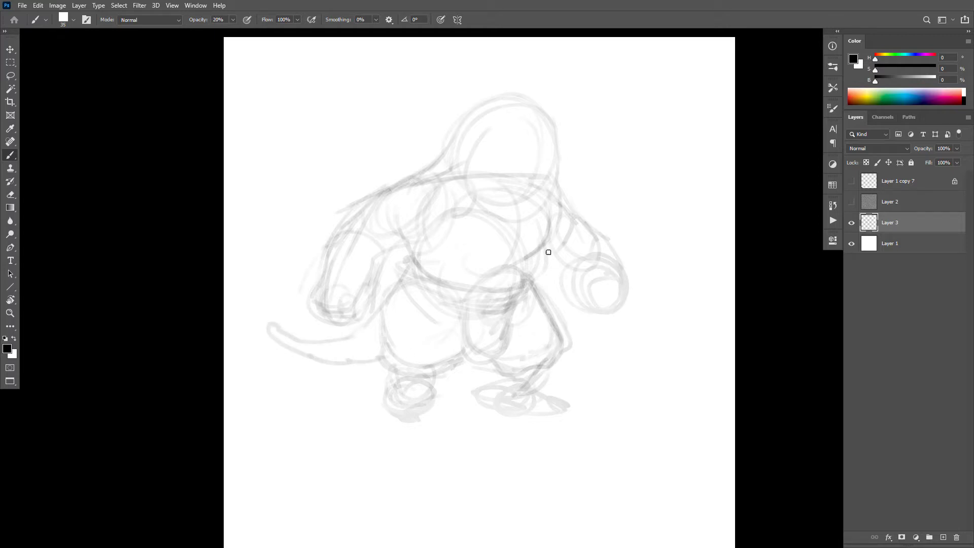
mouse_move(548, 252)
left_mouse_down()
mouse_move(572, 280)
mouse_move(619, 274)
left_mouse_up()
Try a raised forearm and fist beside the head, comparing it through undo and redo before removing it
mouse_move(628, 157)
left_mouse_down()
mouse_move(654, 121)
mouse_move(638, 91)
mouse_move(656, 112)
mouse_move(673, 108)
mouse_move(635, 122)
mouse_move(608, 191)
mouse_move(621, 212)
mouse_move(662, 188)
mouse_move(608, 188)
mouse_move(626, 166)
mouse_move(622, 130)
mouse_move(672, 130)
mouse_move(675, 117)
mouse_move(661, 168)
mouse_move(614, 201)
mouse_move(632, 195)
mouse_move(634, 153)
mouse_move(629, 200)
mouse_move(637, 188)
mouse_move(663, 201)
left_mouse_up()
key("ctrl+z")
key("ctrl+z")
key("ctrl+shift+z")
key("ctrl+shift+z")
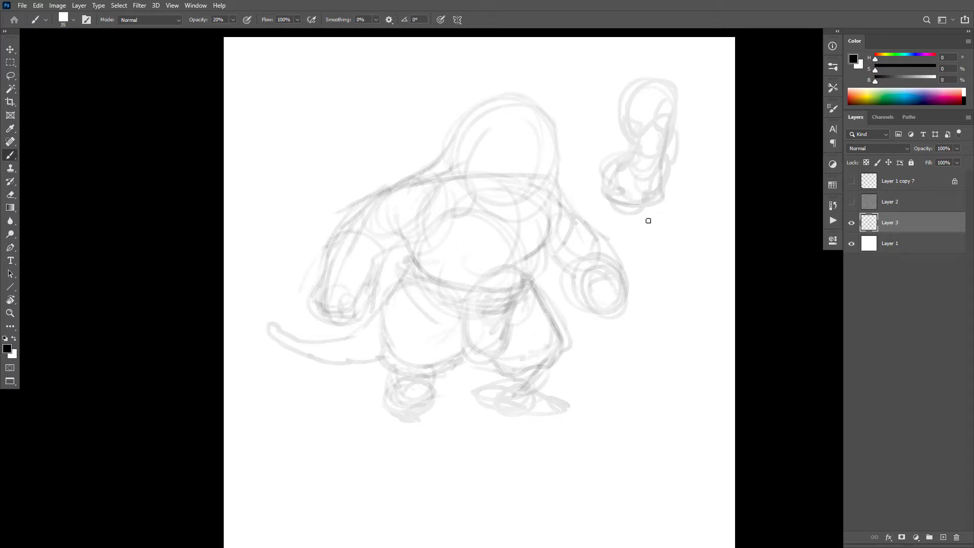
key("ctrl+z")
key("ctrl+z")
key("ctrl+z")
key("ctrl+z")
key("ctrl+z")
key("ctrl+z")
key("ctrl+z")
key("ctrl+z")
key("ctrl+z")
key("ctrl+z")
key("ctrl+shift+z")
key("ctrl+shift+z")
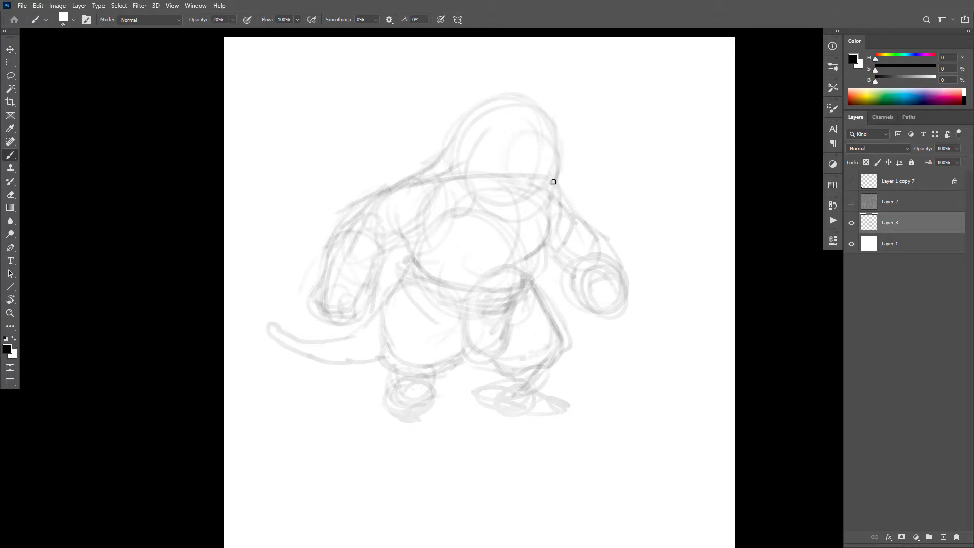
Restate the neck and chest curves beneath the head and define the torso's sides and lower chest contour
left_click_drag(495, 215, 434, 162)
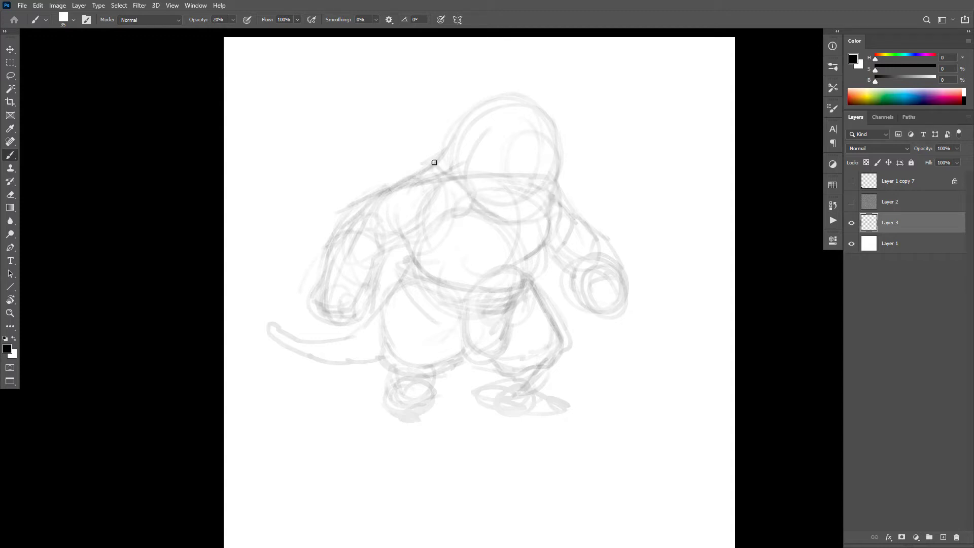
mouse_move(563, 139)
left_mouse_down()
mouse_move(563, 204)
mouse_move(541, 217)
mouse_move(554, 221)
mouse_move(548, 215)
mouse_move(543, 226)
mouse_move(547, 215)
mouse_move(518, 240)
mouse_move(493, 236)
left_mouse_up()
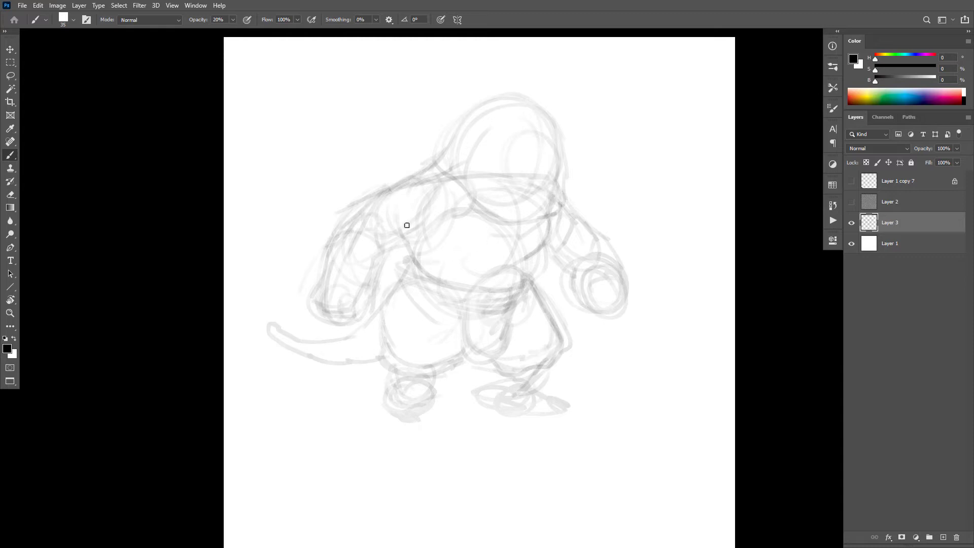
mouse_move(424, 240)
left_mouse_down()
mouse_move(522, 262)
mouse_move(477, 265)
mouse_move(417, 231)
left_mouse_up()
mouse_move(546, 253)
left_mouse_down()
mouse_move(513, 265)
mouse_move(583, 227)
mouse_move(555, 260)
mouse_move(590, 277)
left_mouse_up()
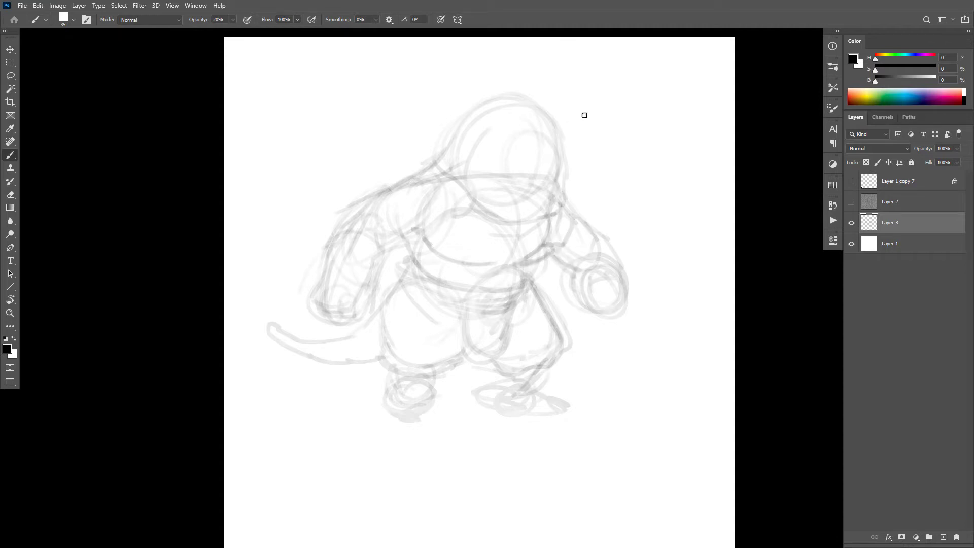
Restate the left arm as a longer blocky form, then mark a longer right arm and fade its old lines with a large brush
mouse_move(410, 234)
left_mouse_down()
mouse_move(328, 220)
mouse_move(305, 332)
mouse_move(335, 331)
mouse_move(357, 305)
mouse_move(344, 327)
mouse_move(354, 319)
mouse_move(367, 276)
mouse_move(324, 329)
left_mouse_up()
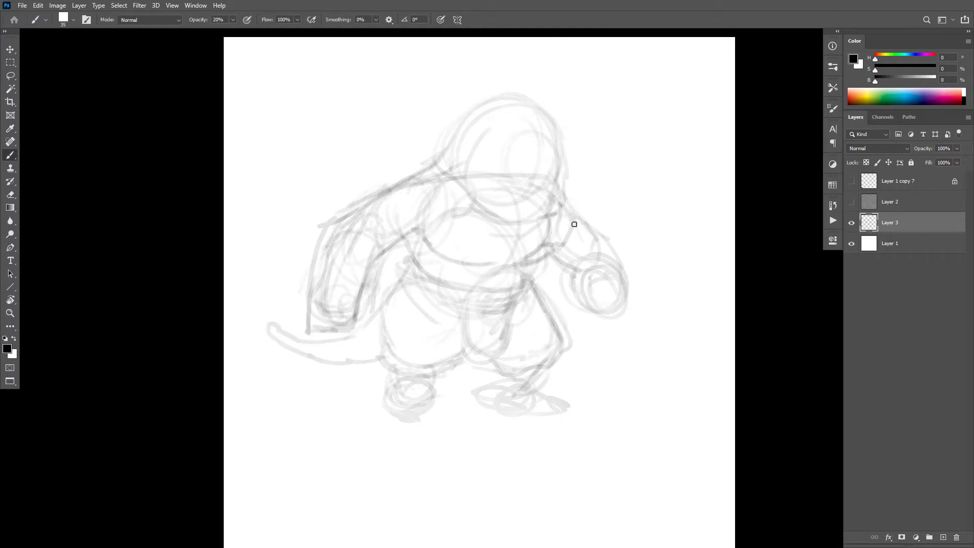
mouse_move(574, 223)
left_mouse_down()
mouse_move(586, 274)
mouse_move(631, 357)
left_mouse_up()
key("bracketright")
key("bracketright")
key("bracketright")
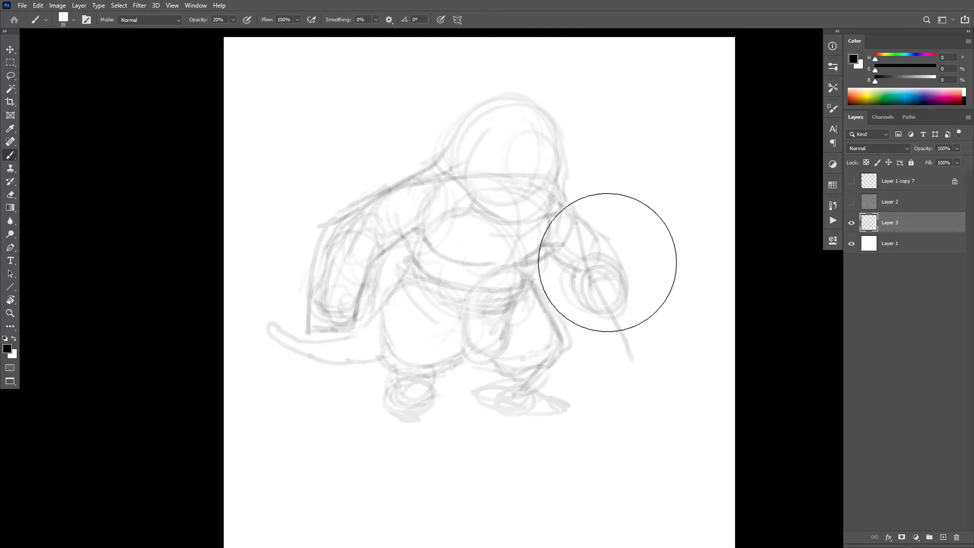
left_click_drag(607, 248, 607, 253)
left_click_drag(560, 193, 573, 218)
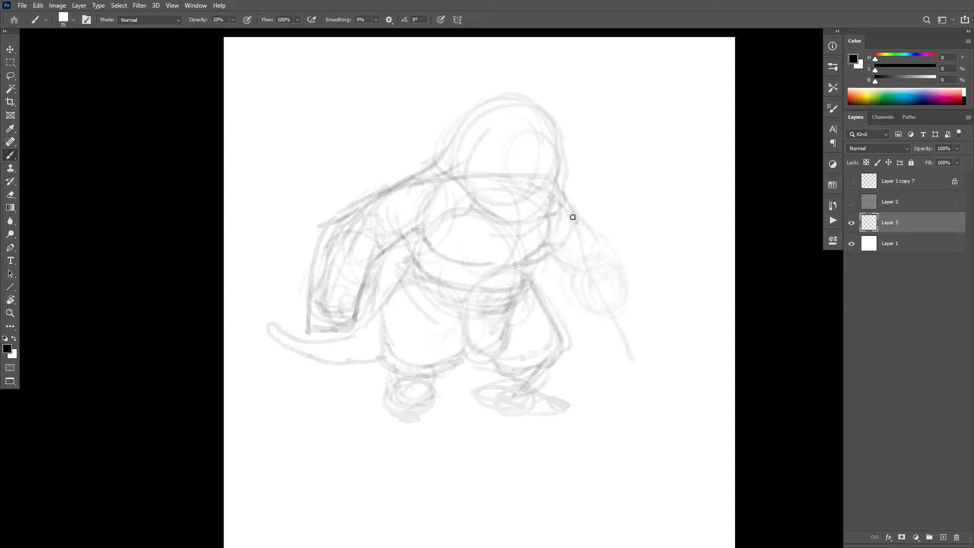
Redraw the right arm as a long form angling outward from the shoulder, ending in a boxy hand near knee height
mouse_move(556, 184)
left_mouse_down()
mouse_move(575, 211)
mouse_move(596, 285)
left_mouse_up()
left_click_drag(544, 248, 554, 302)
left_click_drag(606, 371, 613, 377)
left_click_drag(593, 273, 630, 329)
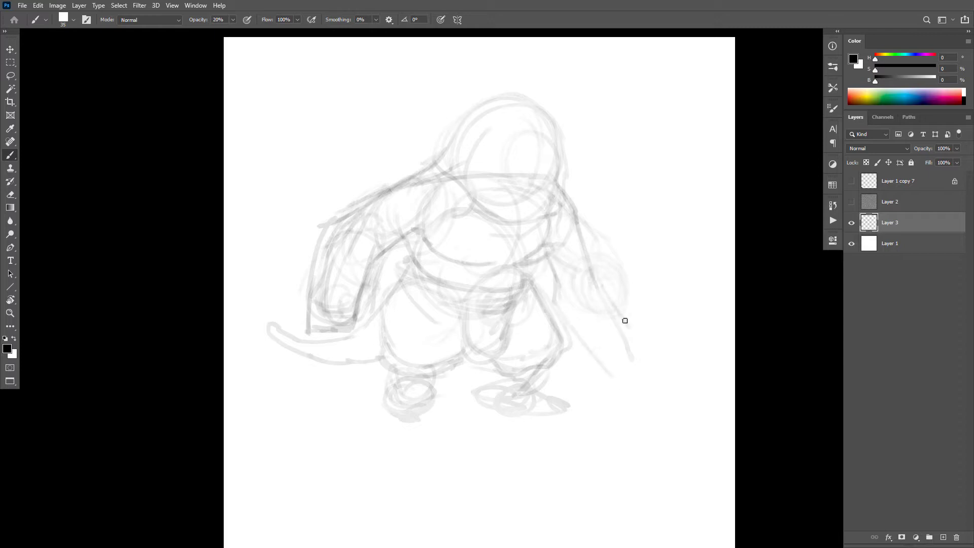
left_click_drag(604, 290, 637, 338)
left_click_drag(604, 367, 651, 345)
left_click_drag(580, 343, 623, 331)
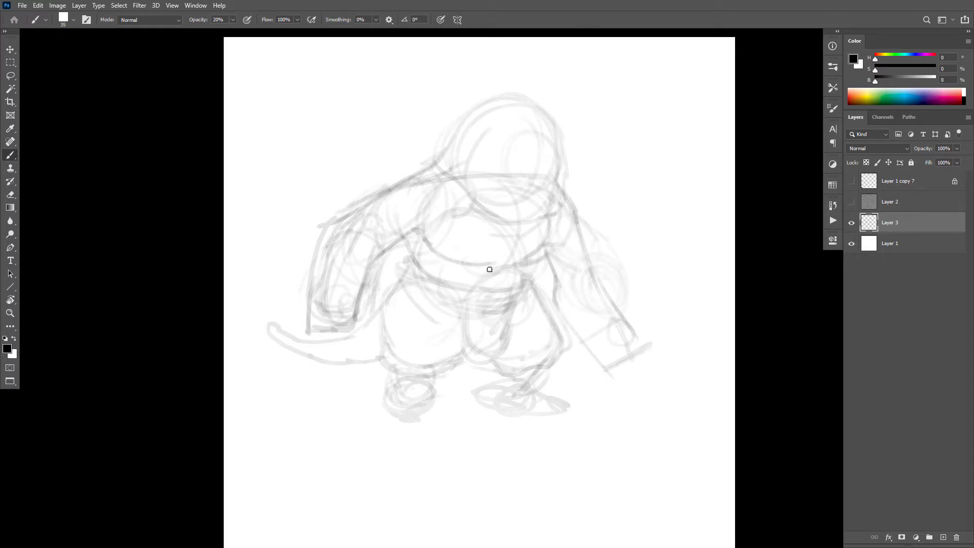
Add inner contour strokes to both forearms and mirror the canvas
mouse_move(369, 252)
left_mouse_down()
mouse_move(362, 214)
mouse_move(345, 229)
mouse_move(350, 259)
mouse_move(339, 283)
left_mouse_up()
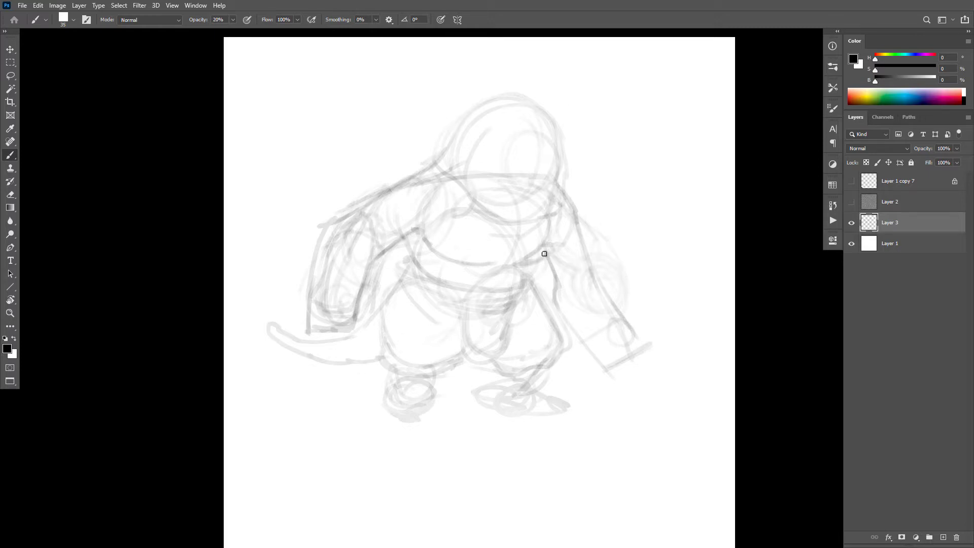
mouse_move(551, 271)
left_mouse_down()
mouse_move(583, 311)
mouse_move(588, 280)
left_mouse_up()
key("ctrl+shift+h")
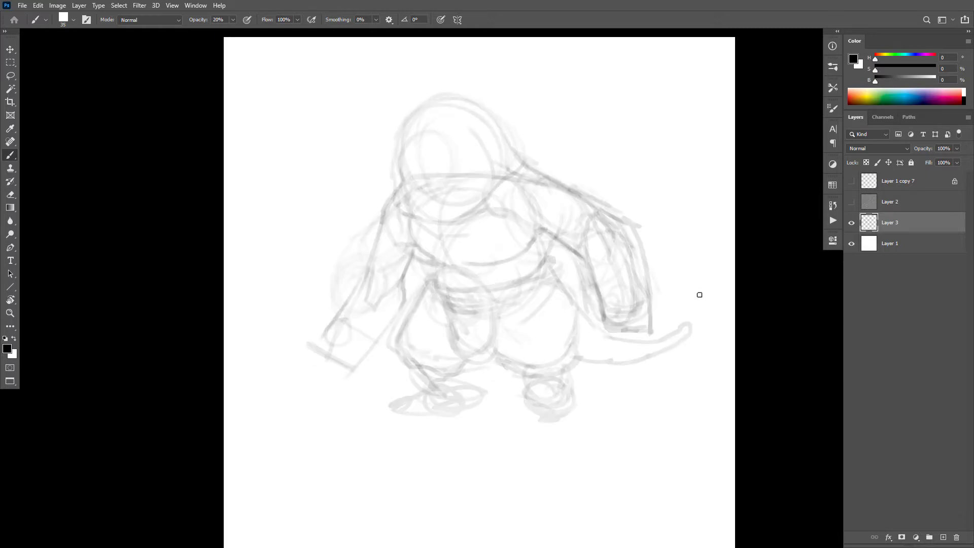
Sketch a round form with a diagonal shaft over the right thigh and a line through the left hand, then shift the sketch rightward
mouse_move(663, 279)
left_mouse_down()
mouse_move(555, 322)
mouse_move(557, 331)
mouse_move(609, 310)
mouse_move(574, 291)
mouse_move(554, 354)
mouse_move(607, 325)
mouse_move(544, 306)
mouse_move(576, 359)
mouse_move(574, 292)
mouse_move(524, 331)
mouse_move(568, 364)
mouse_move(601, 325)
mouse_move(582, 296)
left_mouse_up()
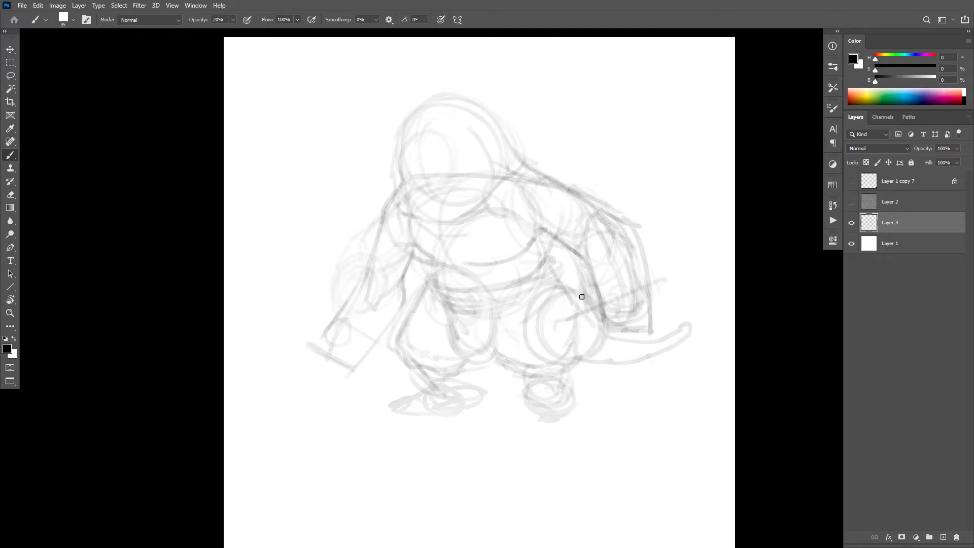
left_click_drag(385, 332, 266, 356)
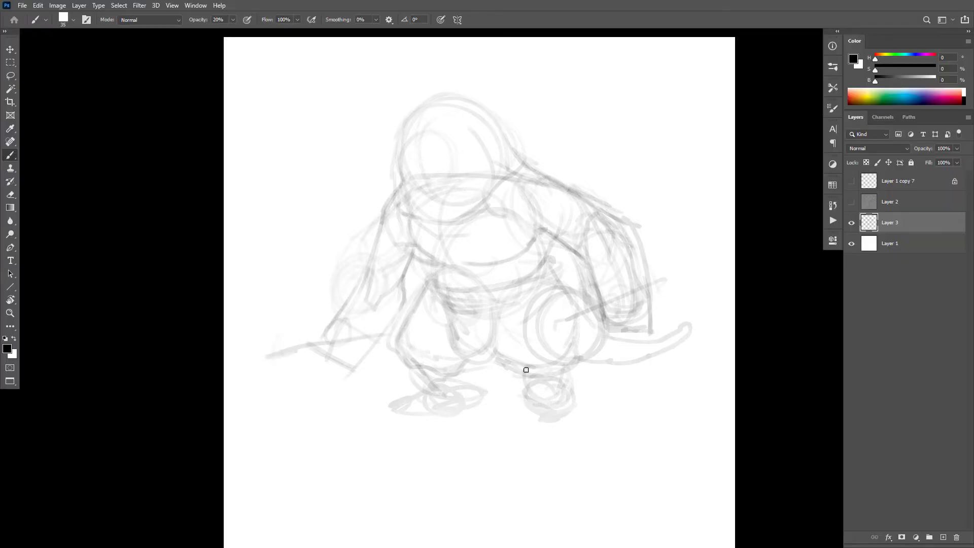
key("v")
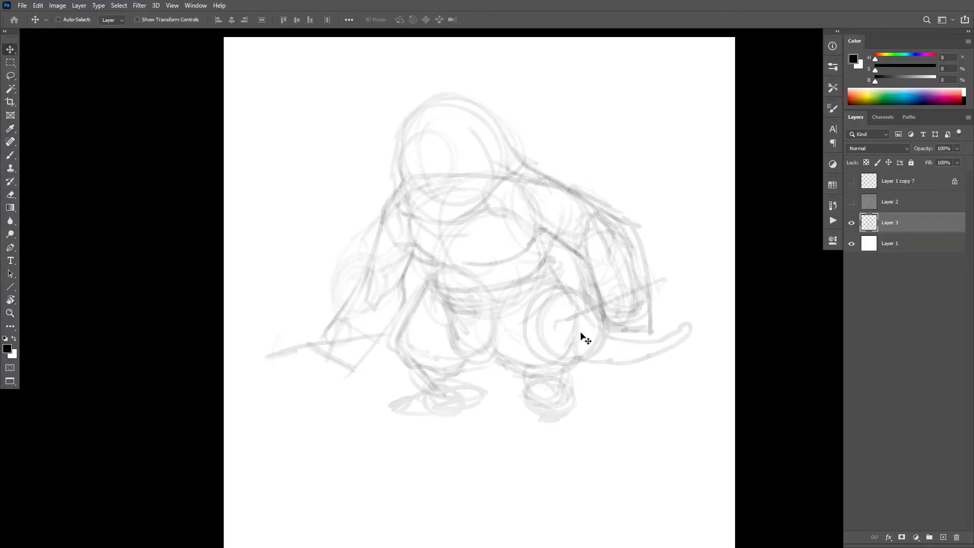
mouse_move(582, 336)
left_mouse_down()
mouse_move(630, 350)
mouse_move(624, 362)
mouse_move(680, 343)
left_mouse_up()
key("space")
left_click_drag(607, 364, 604, 369)
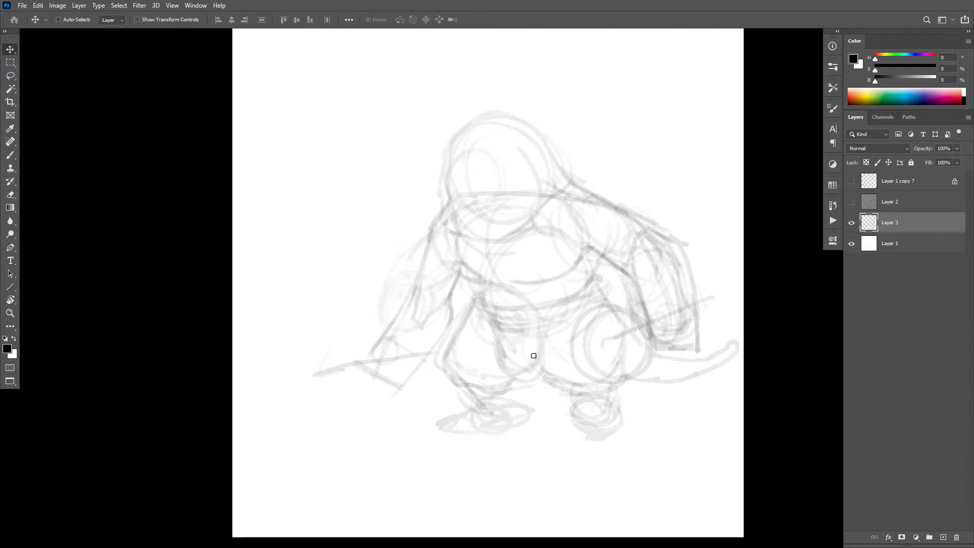
Rough in a club at the left hand, with a diagonal handle and a large round head built from overlapping circles
key("b")
mouse_move(417, 380)
left_mouse_down()
mouse_move(331, 311)
mouse_move(279, 307)
mouse_move(363, 330)
mouse_move(289, 292)
mouse_move(354, 338)
mouse_move(340, 273)
left_mouse_up()
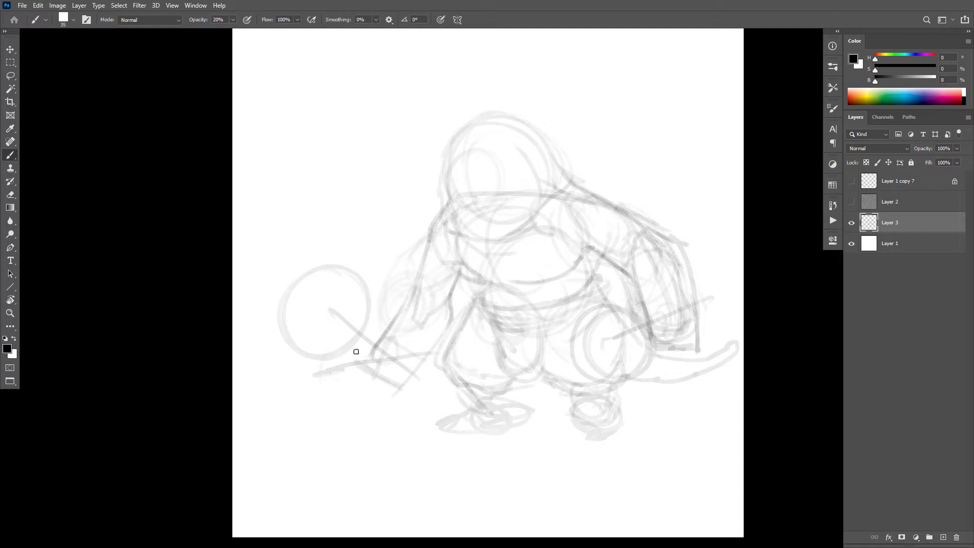
left_click_drag(439, 393, 415, 381)
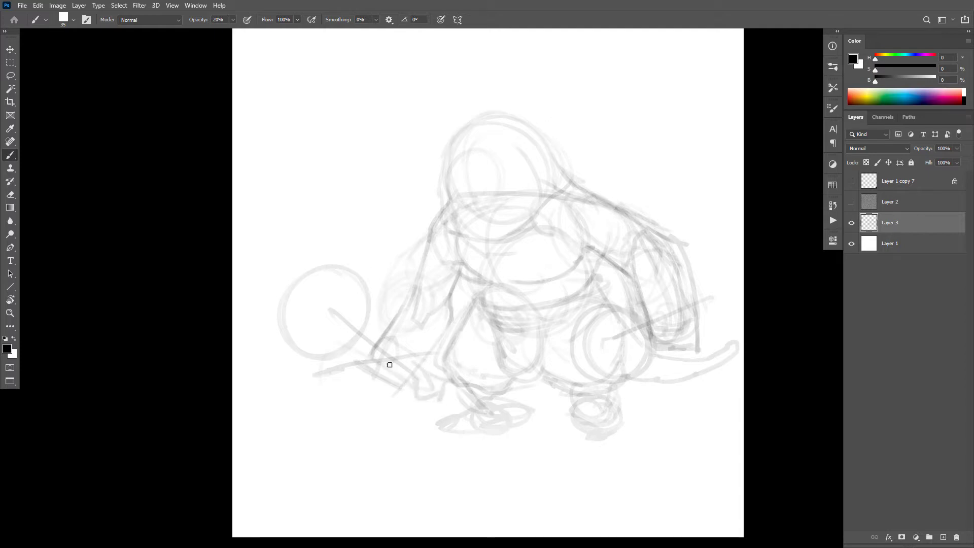
mouse_move(342, 297)
left_mouse_down()
mouse_move(345, 375)
mouse_move(341, 295)
mouse_move(323, 370)
mouse_move(360, 304)
left_mouse_up()
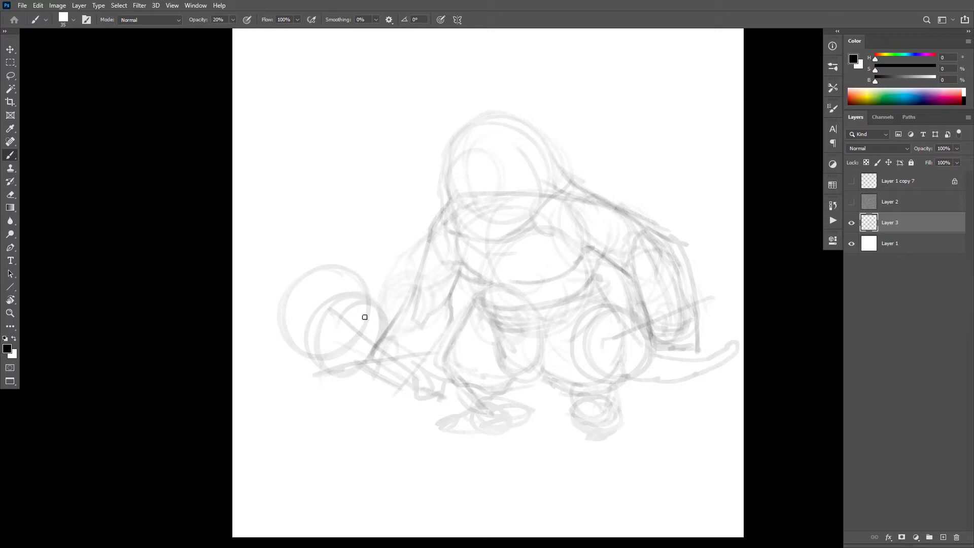
mouse_move(355, 286)
left_mouse_down()
mouse_move(309, 344)
mouse_move(392, 349)
mouse_move(338, 283)
mouse_move(324, 373)
mouse_move(395, 316)
mouse_move(307, 320)
mouse_move(366, 377)
mouse_move(432, 372)
mouse_move(413, 395)
mouse_move(427, 381)
mouse_move(404, 350)
mouse_move(399, 372)
mouse_move(376, 383)
mouse_move(407, 377)
mouse_move(393, 319)
mouse_move(392, 348)
mouse_move(320, 372)
mouse_move(336, 283)
mouse_move(327, 305)
mouse_move(371, 359)
mouse_move(418, 372)
left_mouse_up()
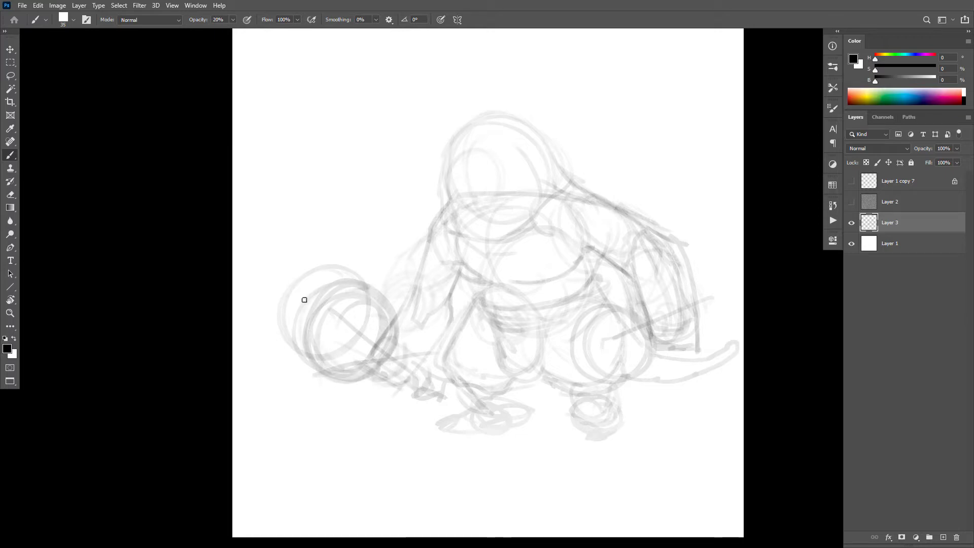
left_click_drag(325, 317, 420, 389)
key("ctrl+z")
key("ctrl+shift+z")
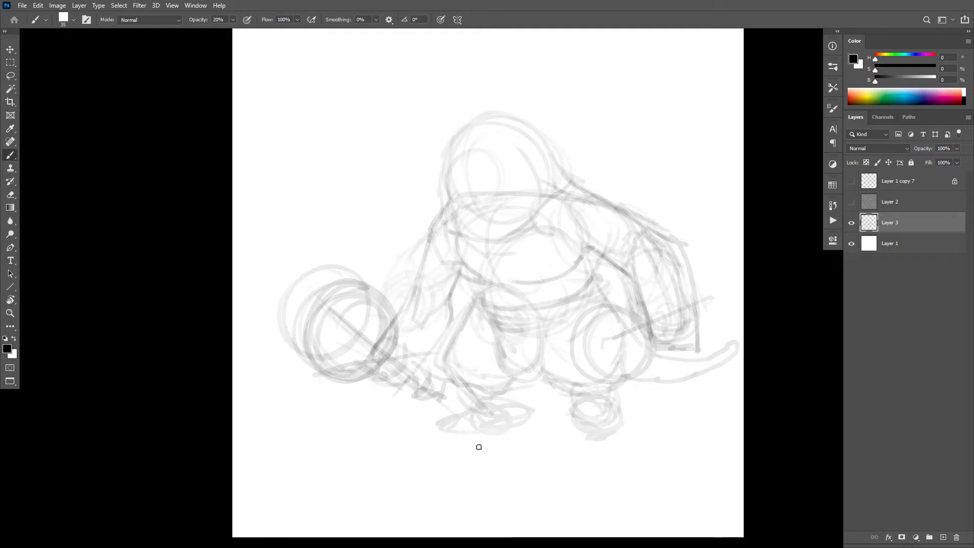
Extend the diagonal shaft past the right arm and draw long guide lines across the shoulders and beneath the feet
left_click_drag(701, 305, 743, 288)
left_click_drag(380, 227, 703, 183)
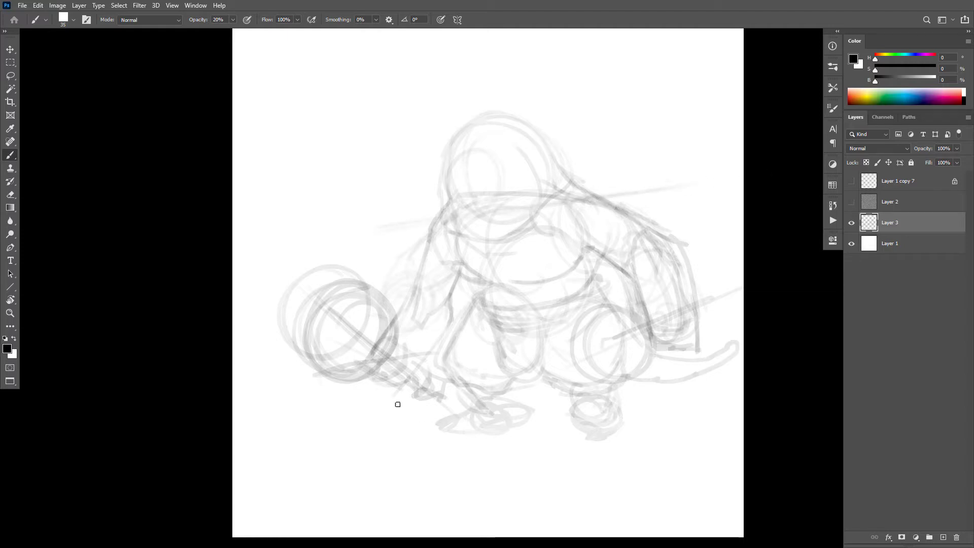
left_click_drag(395, 403, 649, 423)
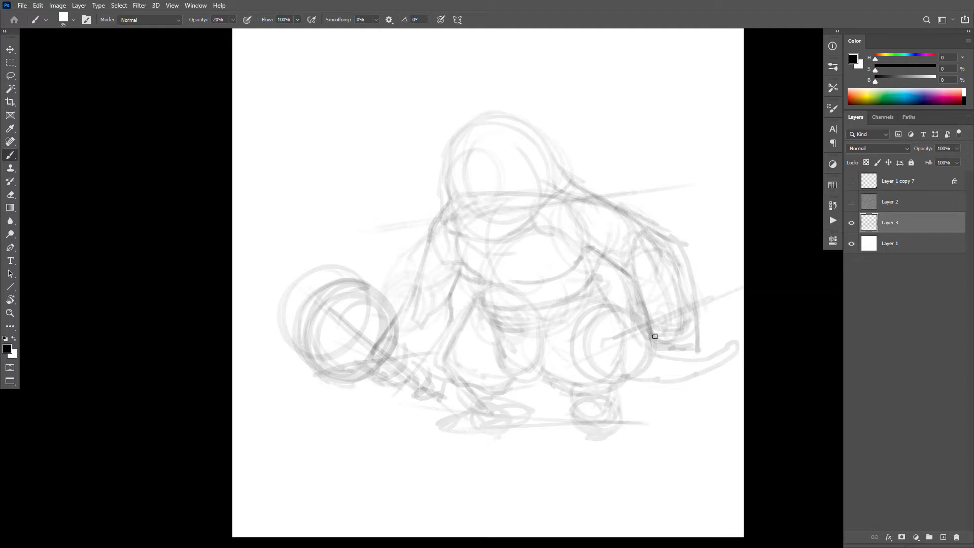
Restate the right forearm's inner edge and the upward-curving form below the right hand, and undo the last stroke at the hand
left_click_drag(623, 272, 636, 329)
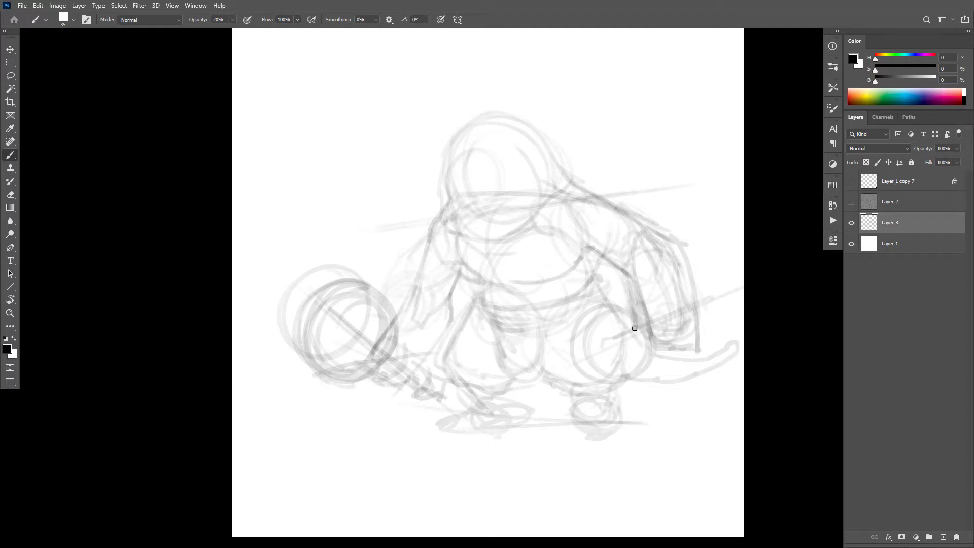
mouse_move(596, 282)
left_mouse_down()
mouse_move(635, 344)
mouse_move(703, 374)
left_mouse_up()
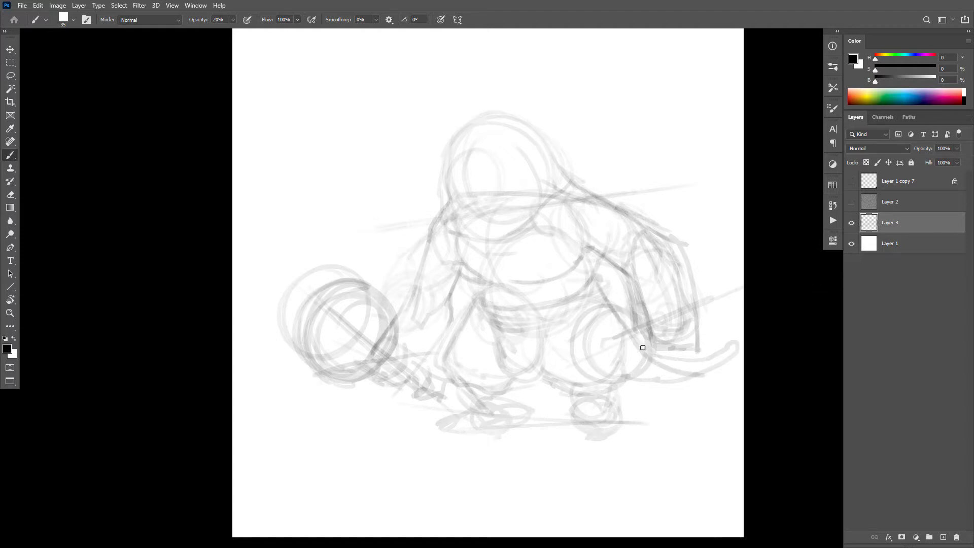
mouse_move(647, 354)
left_mouse_down()
mouse_move(702, 371)
mouse_move(723, 352)
mouse_move(722, 367)
mouse_move(687, 387)
mouse_move(637, 384)
mouse_move(660, 389)
mouse_move(715, 358)
left_mouse_up()
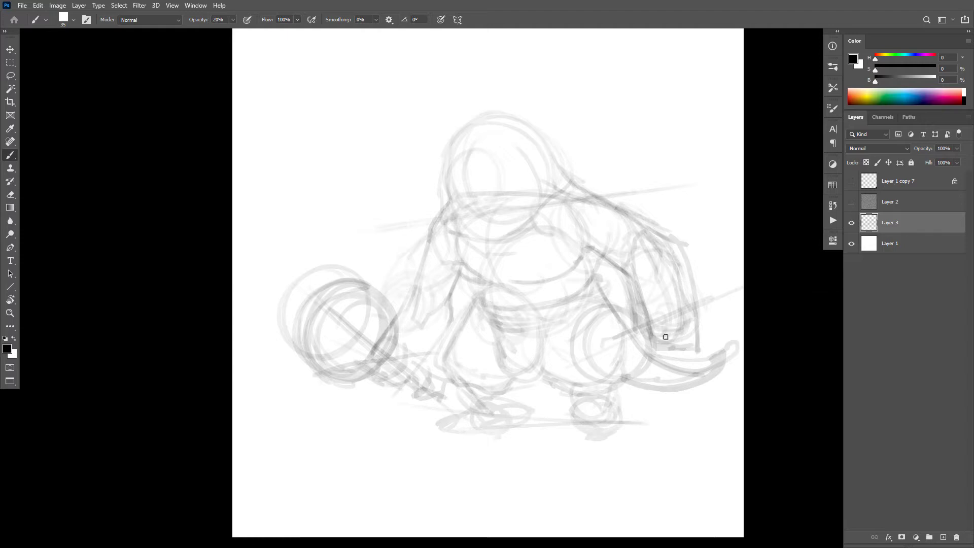
mouse_move(666, 330)
left_mouse_down()
mouse_move(680, 341)
mouse_move(649, 336)
mouse_move(679, 368)
mouse_move(658, 325)
left_mouse_up()
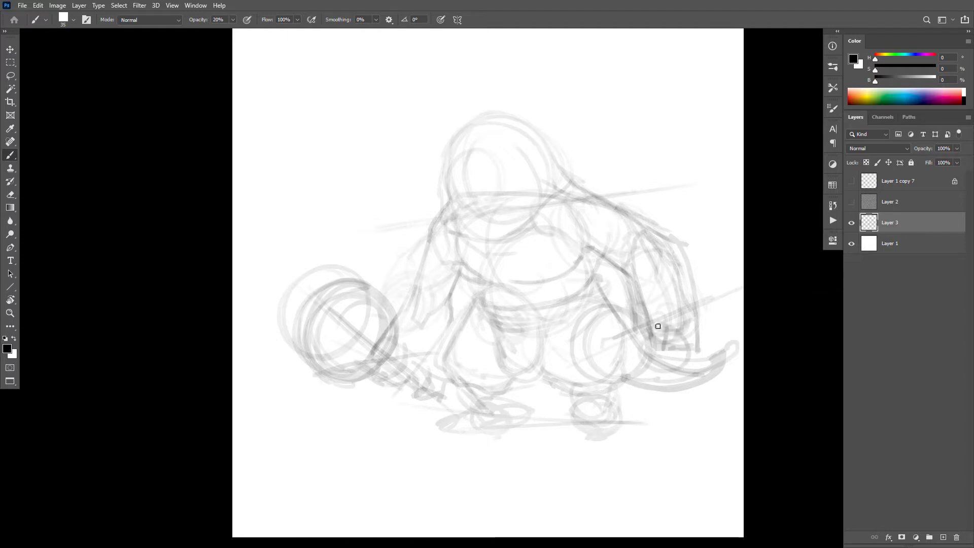
key("ctrl+z")
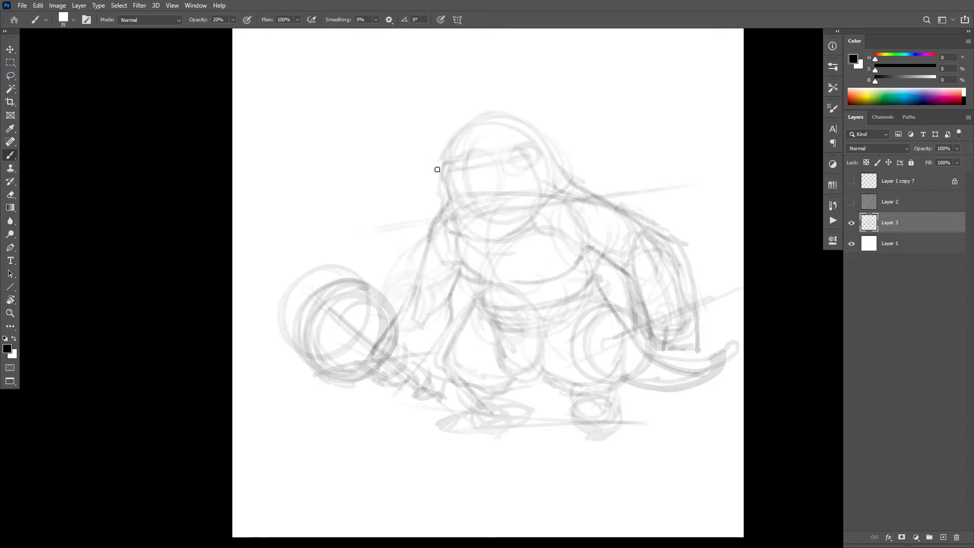
Firm up the left side of the face, then reinforce the left arm's outer contour and the slope of the right shoulder
mouse_move(441, 152)
left_mouse_down()
mouse_move(434, 174)
mouse_move(446, 198)
mouse_move(482, 153)
mouse_move(465, 164)
mouse_move(484, 197)
left_mouse_up()
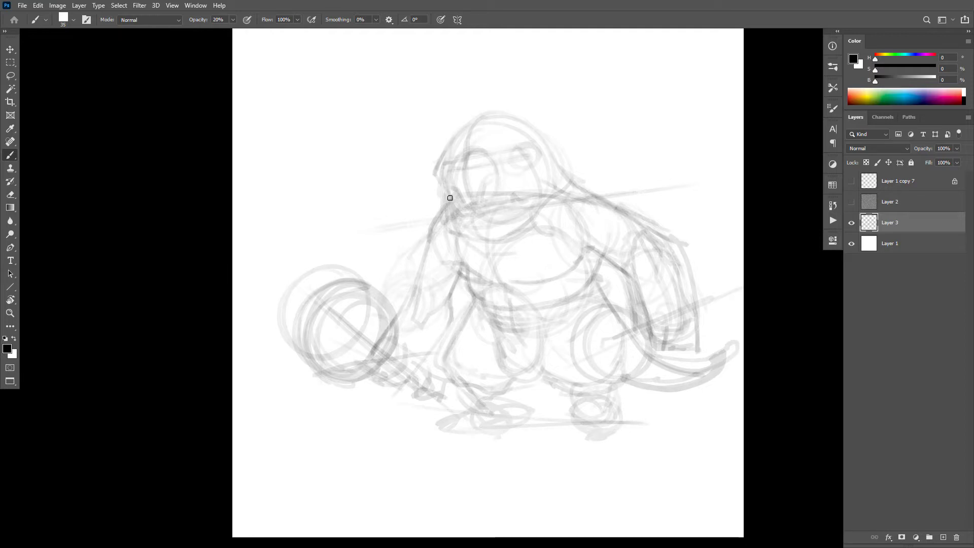
mouse_move(450, 198)
left_mouse_down()
mouse_move(429, 219)
mouse_move(410, 294)
left_mouse_up()
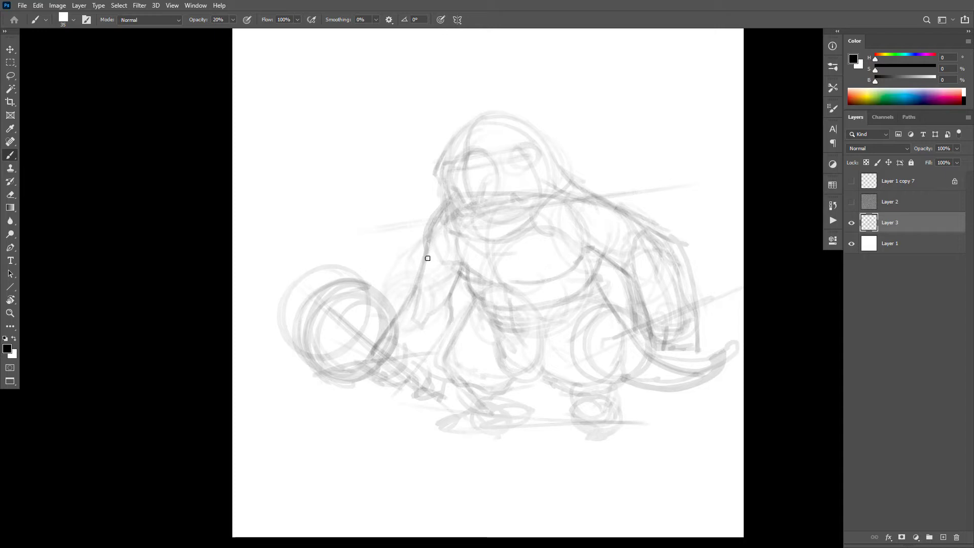
left_click_drag(429, 261, 414, 305)
mouse_move(594, 195)
left_mouse_down()
mouse_move(608, 222)
mouse_move(605, 205)
mouse_move(587, 195)
mouse_move(566, 191)
left_mouse_up()
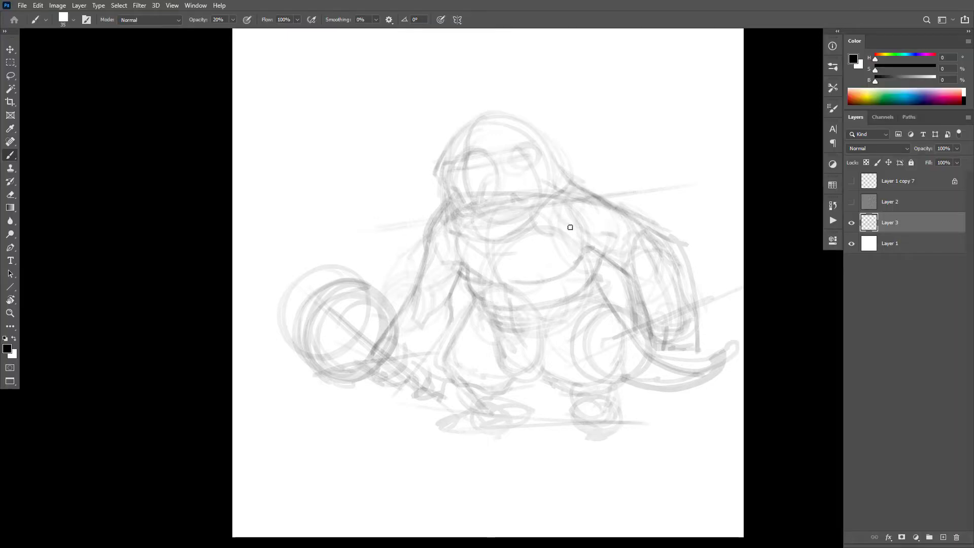
left_click_drag(440, 208, 423, 271)
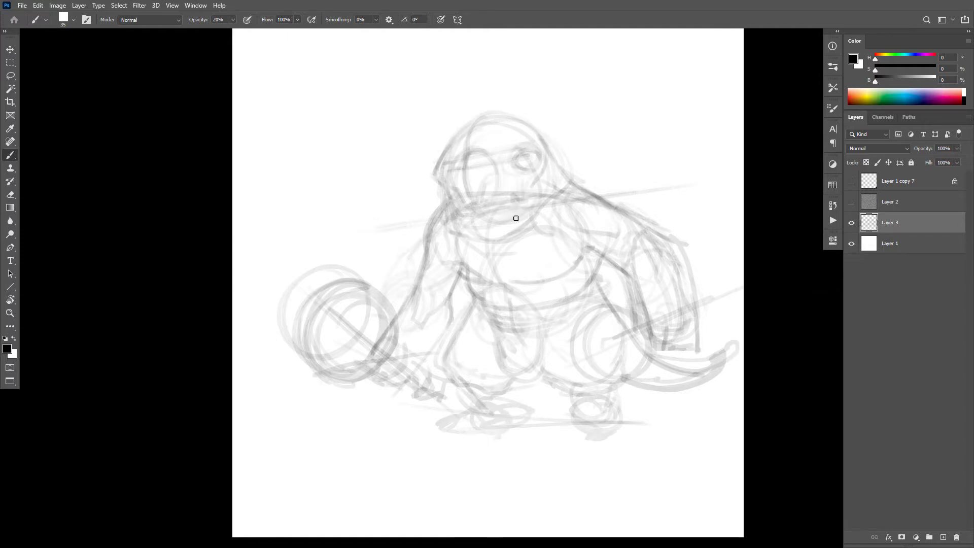
Add a long pointed ear on the right of the head and a small one on the left, with further strokes beside the mouth
mouse_move(550, 150)
left_mouse_down()
mouse_move(578, 131)
mouse_move(556, 167)
left_mouse_up()
left_click_drag(581, 132, 552, 142)
mouse_move(433, 165)
left_mouse_down()
mouse_move(489, 148)
mouse_move(480, 123)
mouse_move(464, 163)
mouse_move(476, 214)
left_mouse_up()
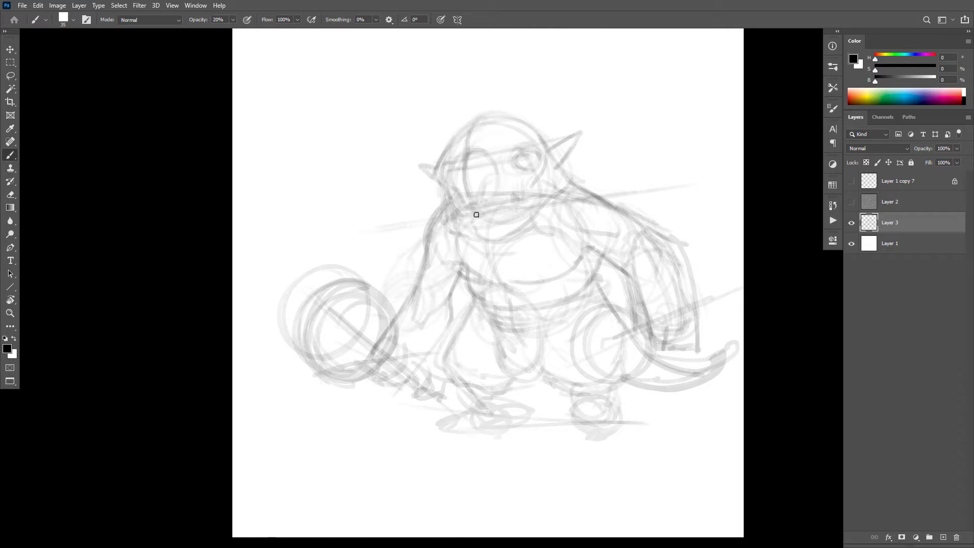
Sketch a small head construction in the empty space up and right of the figure, with a circle, centre curve, eye marks and jaw
mouse_move(689, 74)
left_mouse_down()
mouse_move(635, 105)
mouse_move(701, 118)
mouse_move(636, 82)
mouse_move(684, 144)
mouse_move(652, 76)
mouse_move(646, 154)
left_mouse_up()
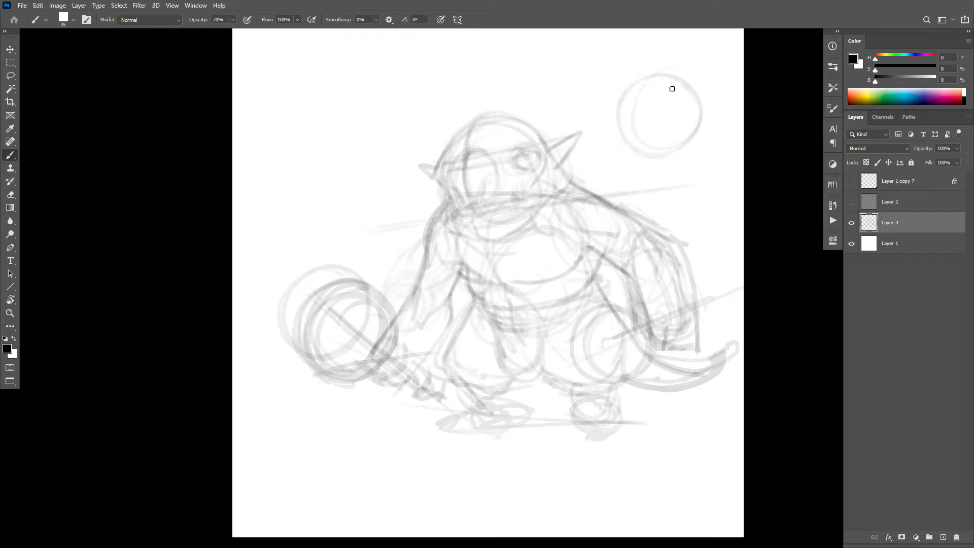
mouse_move(668, 76)
left_mouse_down()
mouse_move(648, 89)
mouse_move(659, 152)
left_mouse_up()
key("ctrl+z")
mouse_move(656, 76)
left_mouse_down()
mouse_move(671, 82)
mouse_move(687, 138)
left_mouse_up()
left_click_drag(695, 112, 688, 153)
mouse_move(701, 111)
left_mouse_down()
mouse_move(698, 168)
mouse_move(676, 169)
mouse_move(654, 153)
left_mouse_up()
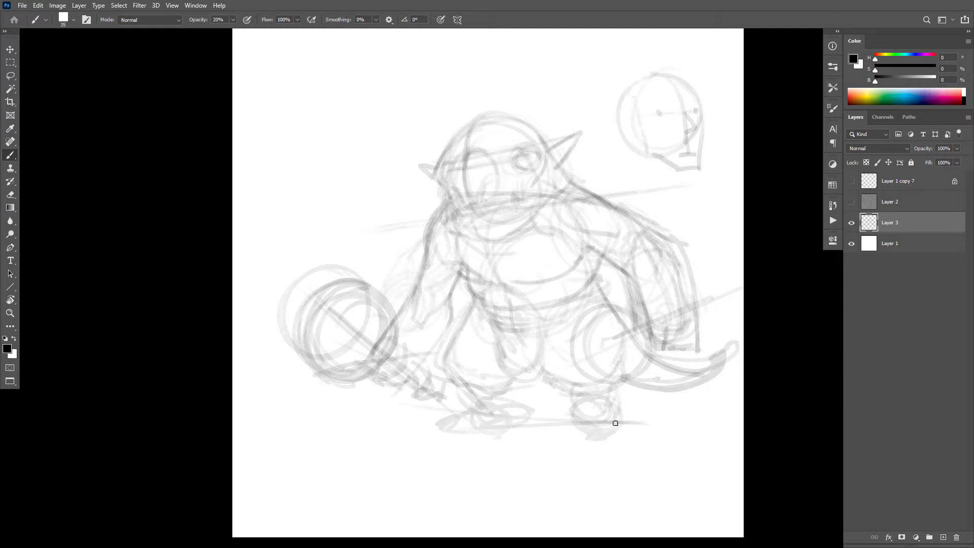
left_click_drag(657, 113, 702, 108)
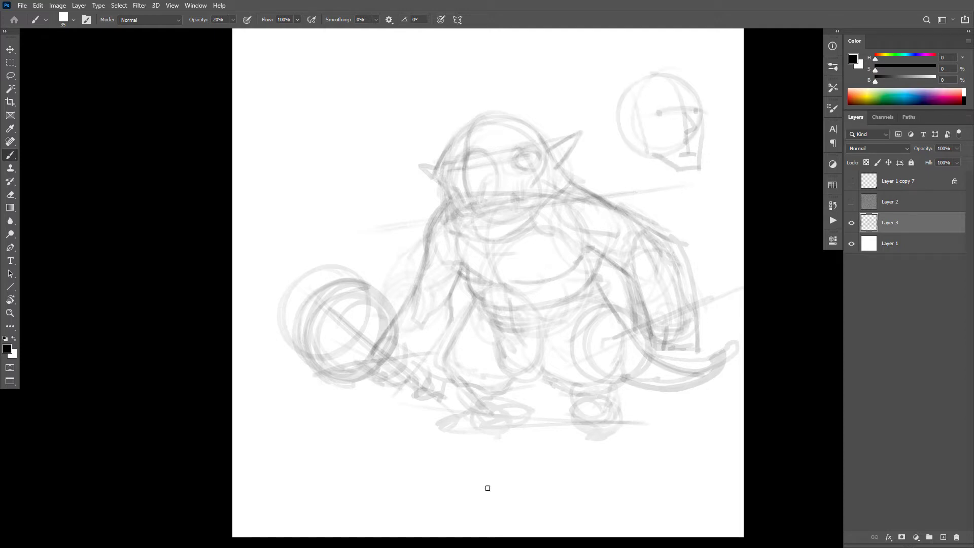
key("ctrl+z")
Lasso the small head study beside the figure, delete it and clear the selection
key("l")
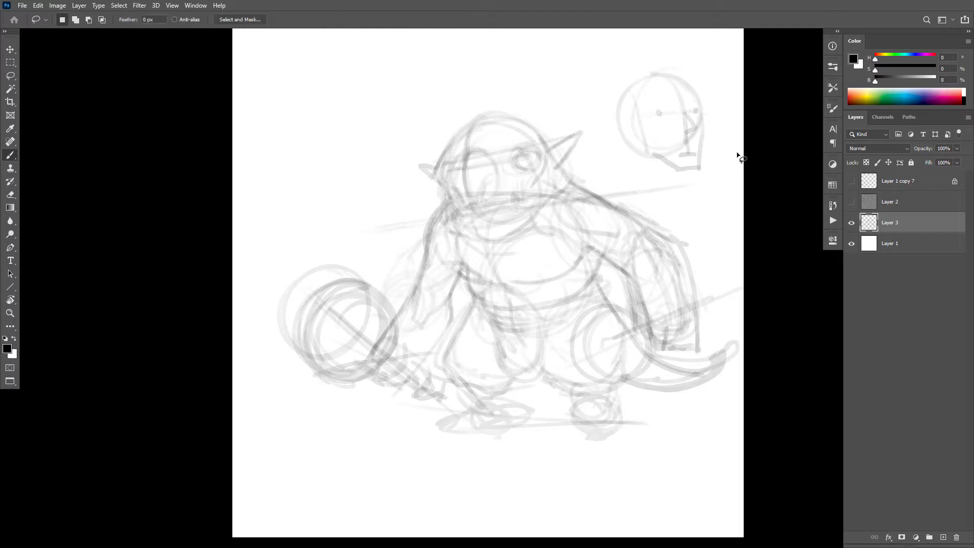
mouse_move(728, 169)
left_mouse_down()
mouse_move(664, 178)
mouse_move(606, 136)
mouse_move(640, 61)
mouse_move(718, 105)
mouse_move(726, 172)
left_mouse_up()
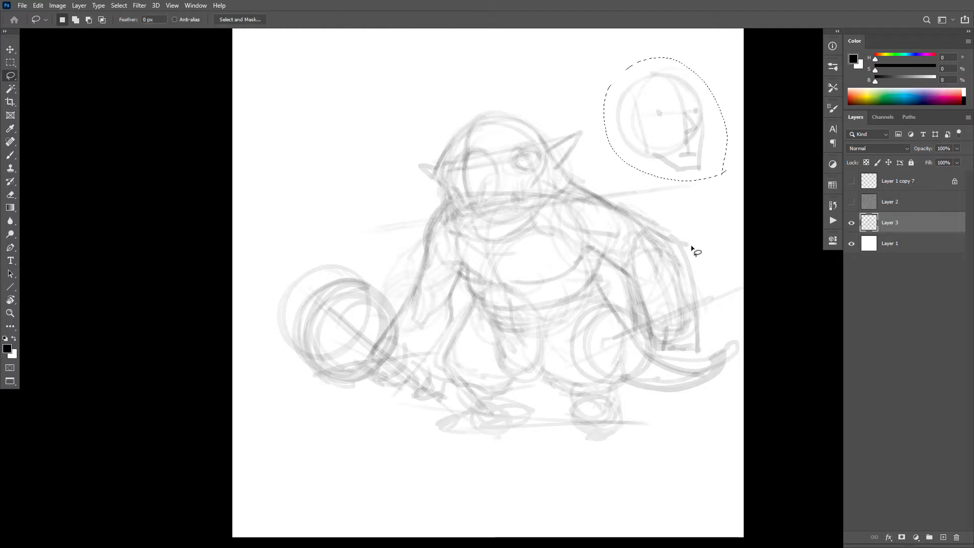
key("Delete")
key("ctrl+d")
key("b")
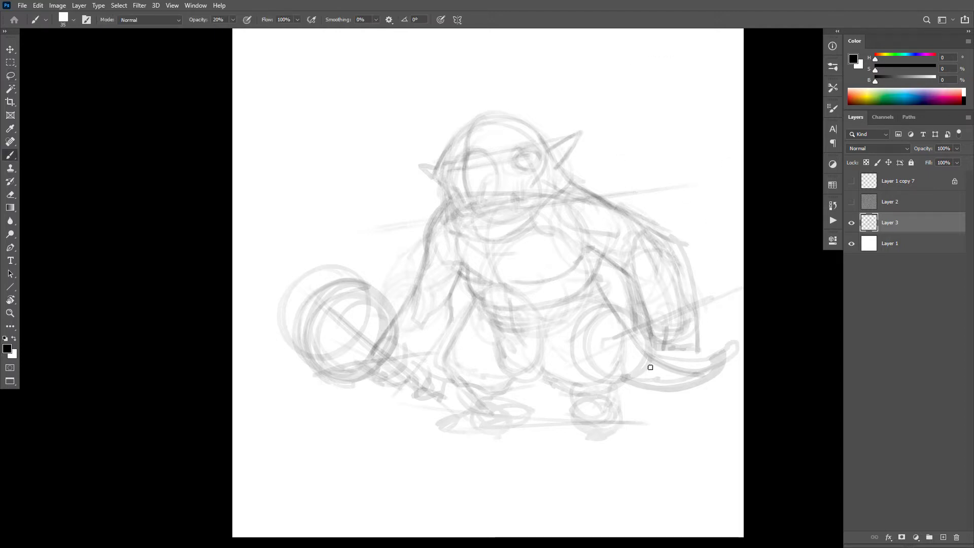
Lighten the sketch lines over the lower face and chest with a large soft eraser
left_click_drag(578, 249, 653, 241)
left_click_drag(607, 222, 628, 222)
key("e")
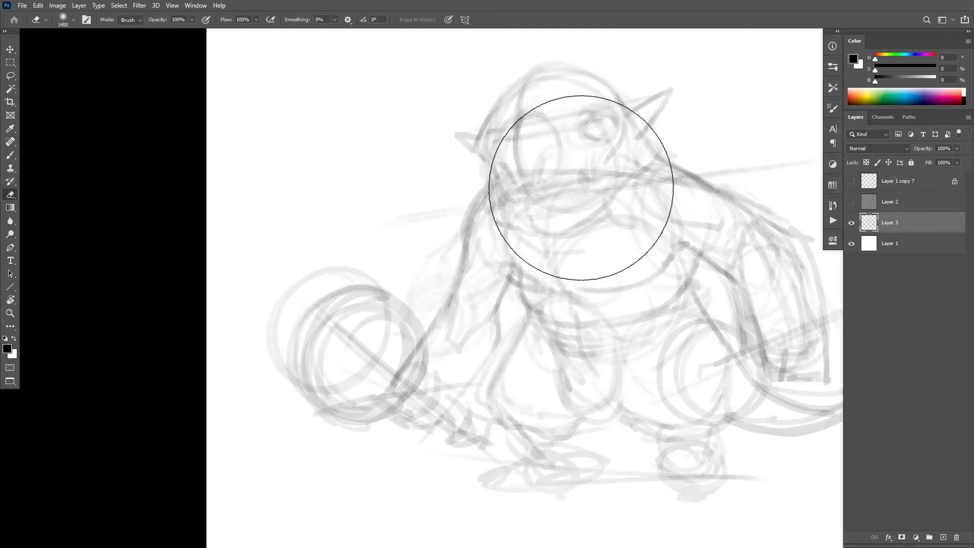
mouse_move(581, 188)
left_mouse_down()
mouse_move(542, 200)
mouse_move(590, 212)
mouse_move(578, 192)
mouse_move(559, 201)
mouse_move(576, 181)
left_mouse_up()
key("b")
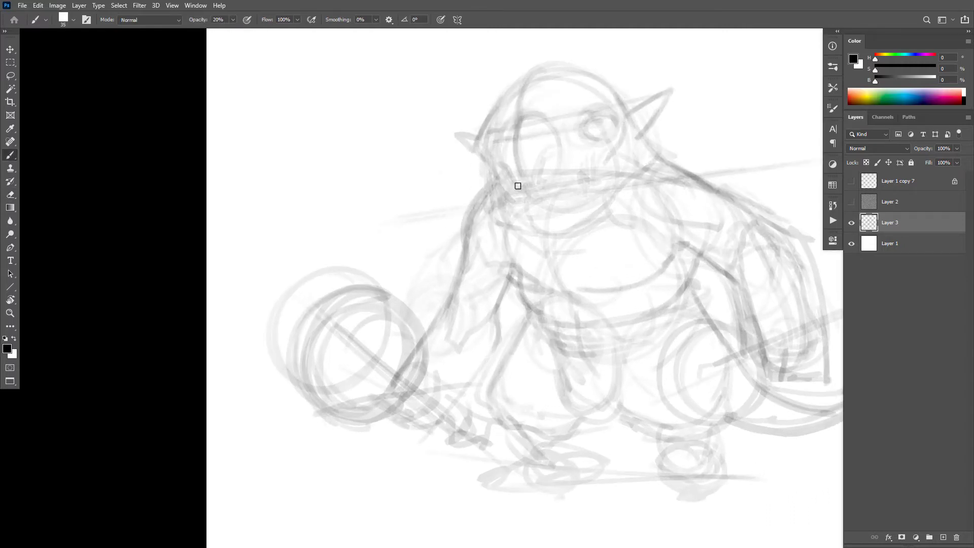
Sketch the wide slanted mouth with a rounded shape at each corner, and outline the lower lip and chin beneath it
left_click_drag(507, 188, 580, 173)
key("ctrl+z")
left_click_drag(543, 176, 583, 169)
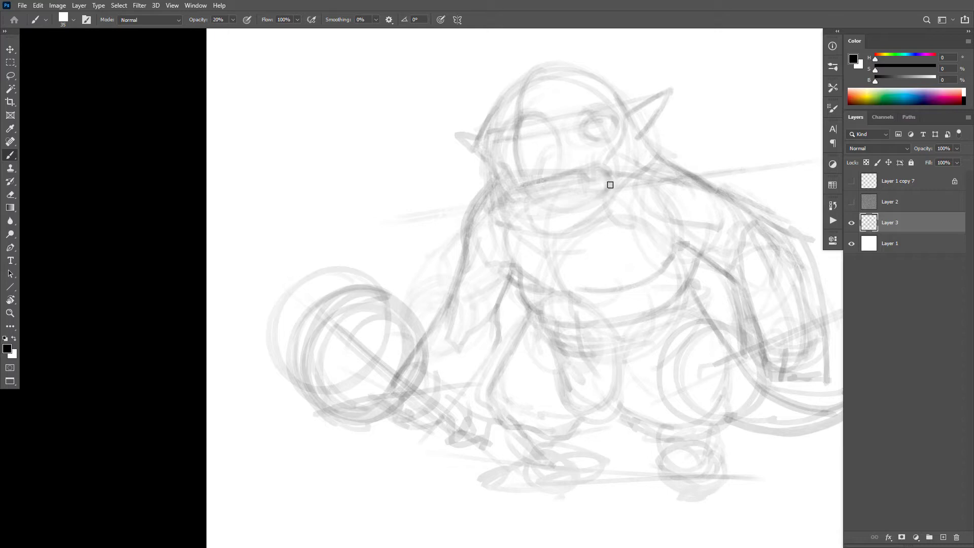
mouse_move(591, 170)
left_mouse_down()
mouse_move(576, 192)
mouse_move(508, 206)
mouse_move(493, 193)
mouse_move(497, 204)
mouse_move(517, 200)
mouse_move(493, 208)
mouse_move(515, 185)
left_mouse_up()
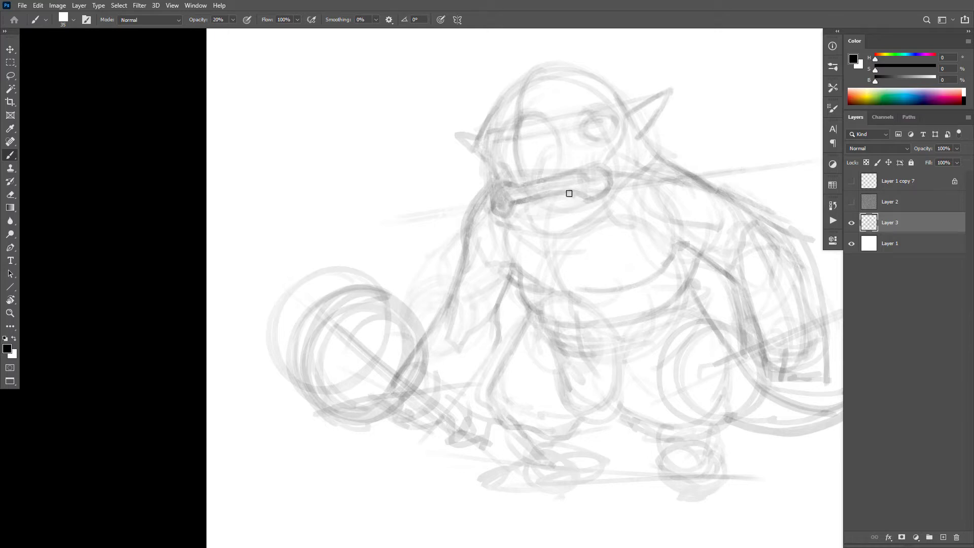
left_click_drag(515, 211, 611, 212)
mouse_move(533, 226)
left_mouse_down()
mouse_move(565, 230)
mouse_move(526, 231)
mouse_move(544, 247)
mouse_move(569, 245)
left_mouse_up()
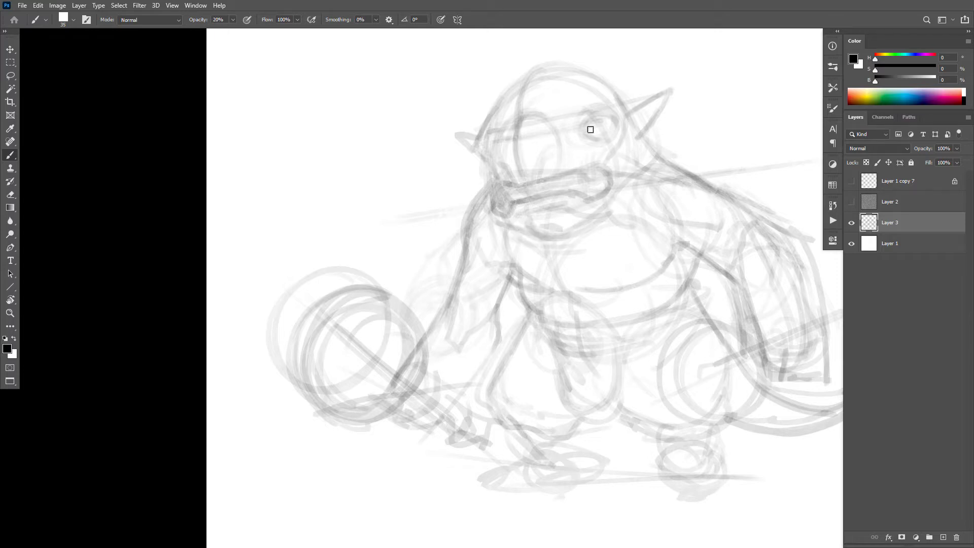
Undo a stroke in the right eye and darken the inner and outer contours of the left arm
mouse_move(591, 129)
left_mouse_down()
mouse_move(597, 108)
mouse_move(609, 113)
mouse_move(592, 110)
mouse_move(596, 137)
left_mouse_up()
key("ctrl+z")
left_click_drag(510, 280, 493, 336)
left_click_drag(465, 217, 449, 289)
left_click(669, 328, "ctrl+alt")
left_click_drag(680, 338, 777, 355)
mouse_move(760, 359)
left_mouse_down()
mouse_move(671, 339)
mouse_move(645, 343)
left_mouse_up()
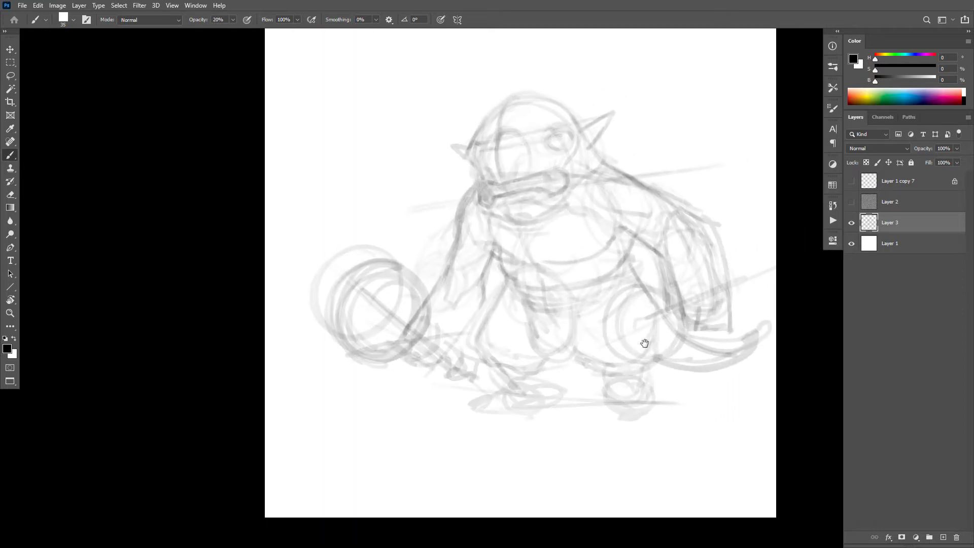
Duplicate Layer 3 and hide the original layer
key("ctrl+j")
left_click(851, 245)
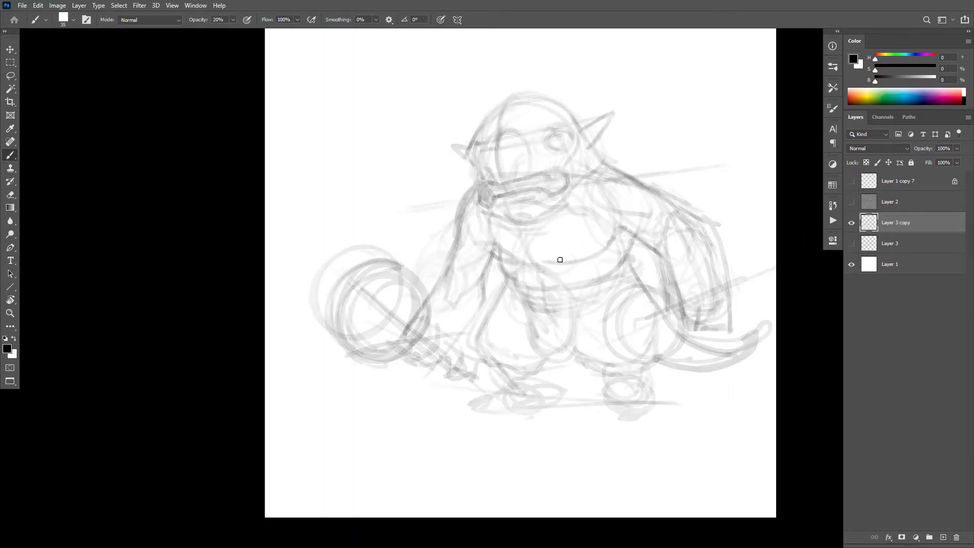
key("e")
Warp the copied sketch: push the club up and outward, spread the right hand, and adjust the feet, head and torso
key("ctrl+t")
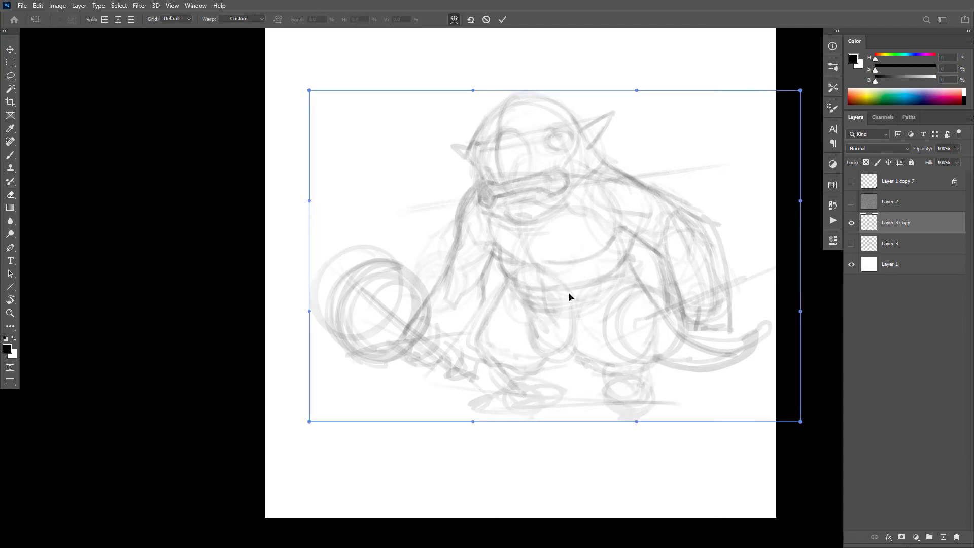
left_click_drag(379, 334, 368, 324)
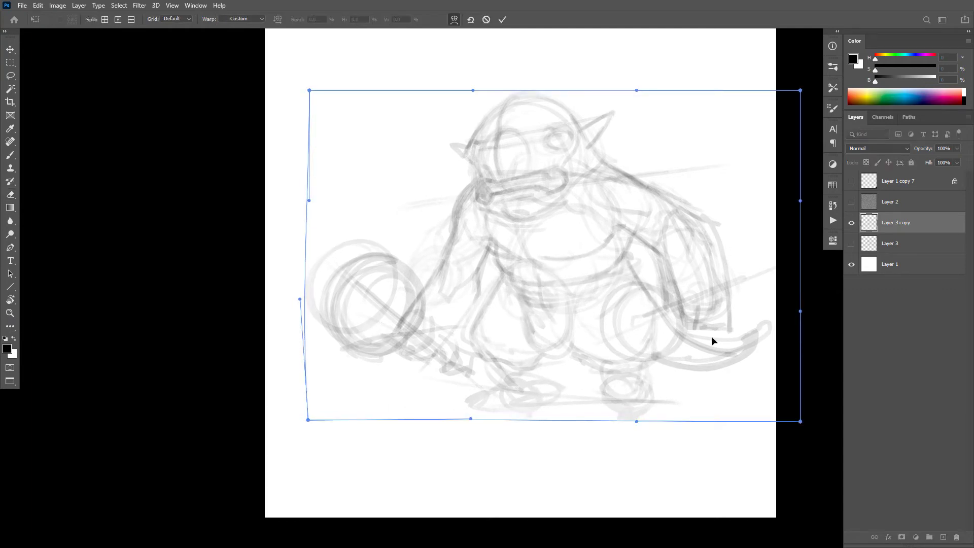
left_click_drag(719, 322, 722, 327)
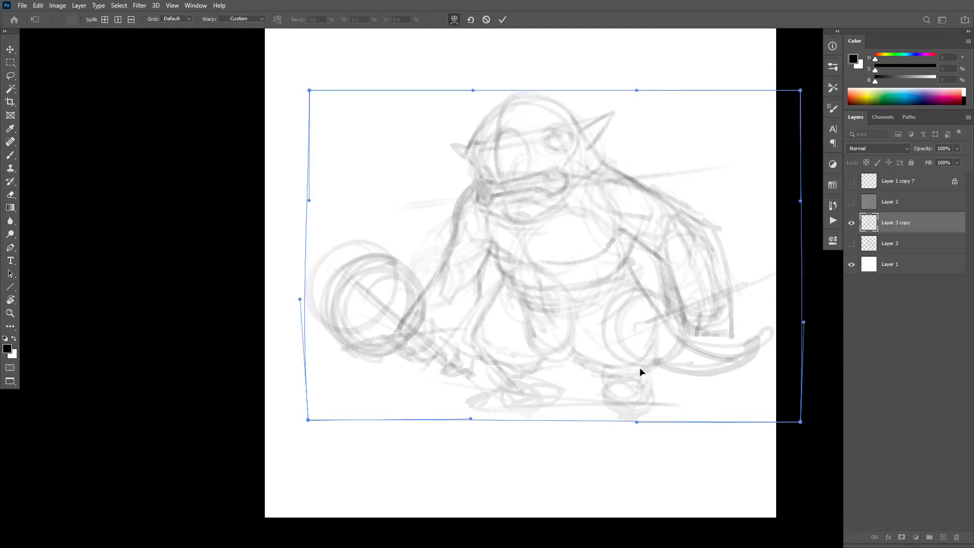
left_click_drag(520, 398, 499, 391)
left_click_drag(372, 342, 358, 330)
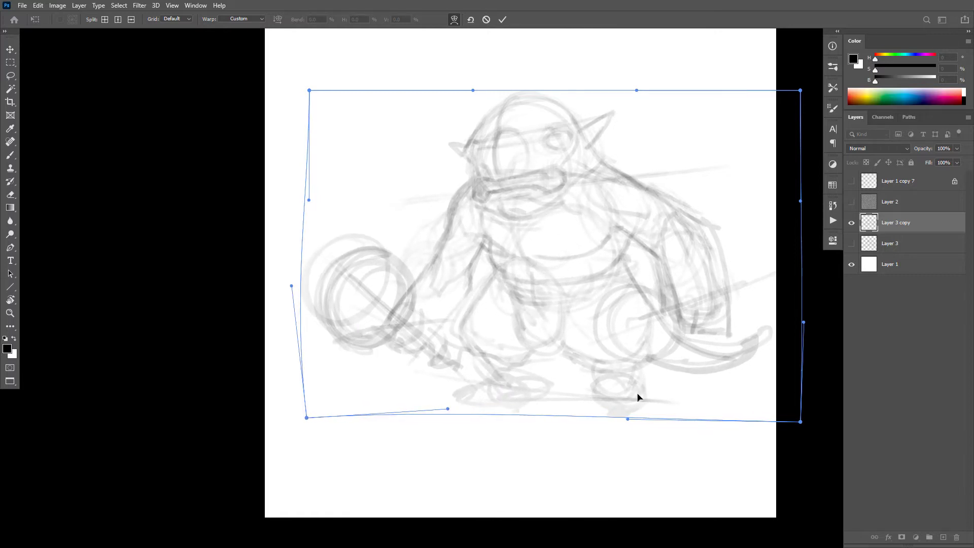
left_click_drag(637, 395, 634, 391)
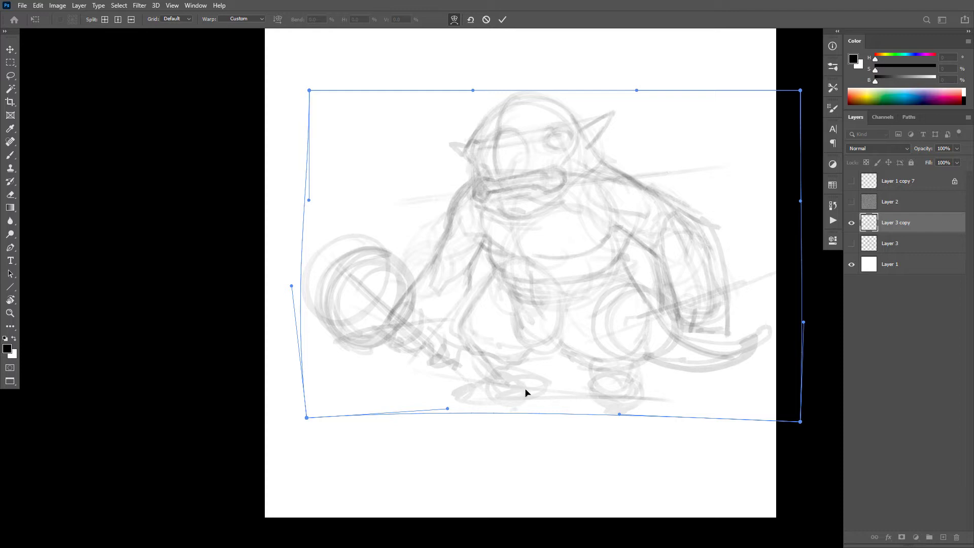
left_click_drag(526, 392, 526, 398)
left_click_drag(534, 120, 539, 119)
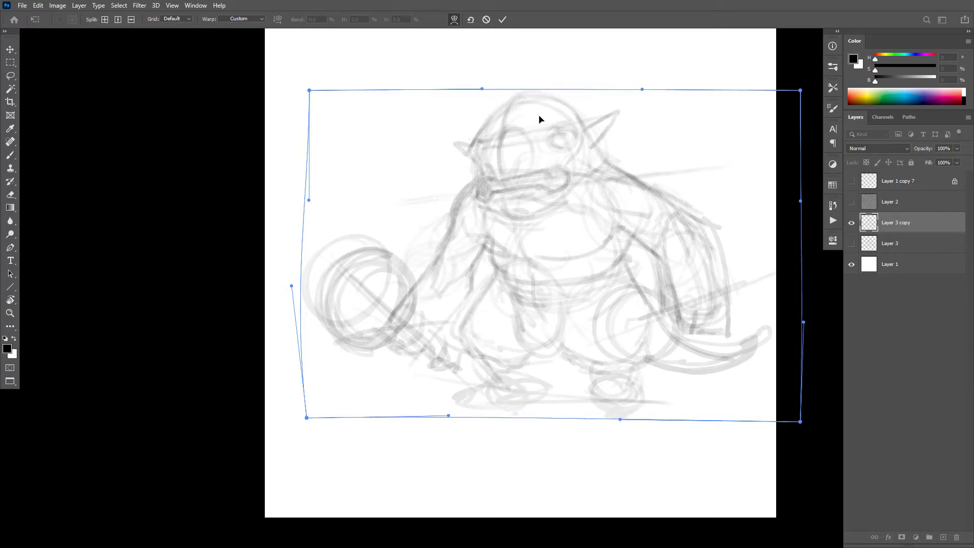
left_click_drag(558, 221, 565, 217)
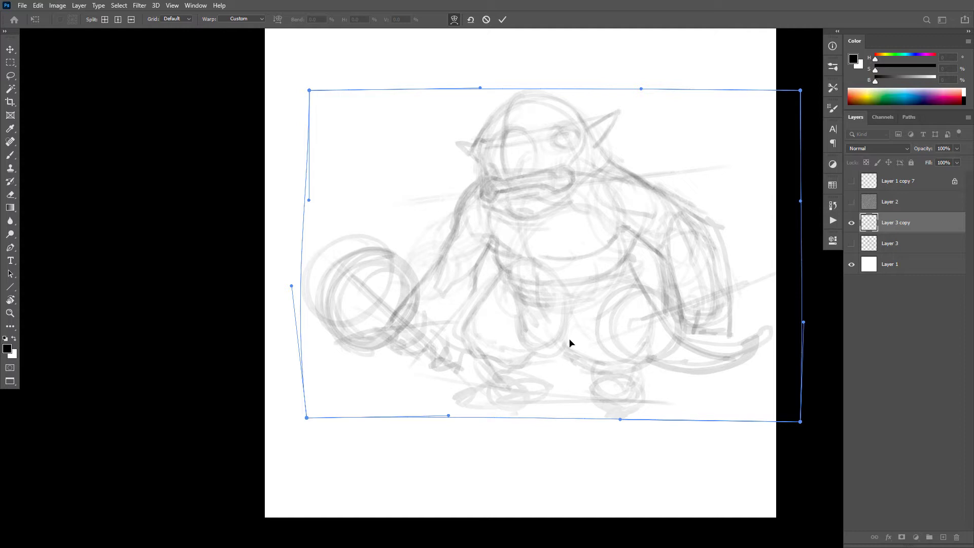
key("Return")
Soften the lines around the right forearm and thigh, then move the sketch about 148 px left and 68 px down
key("b")
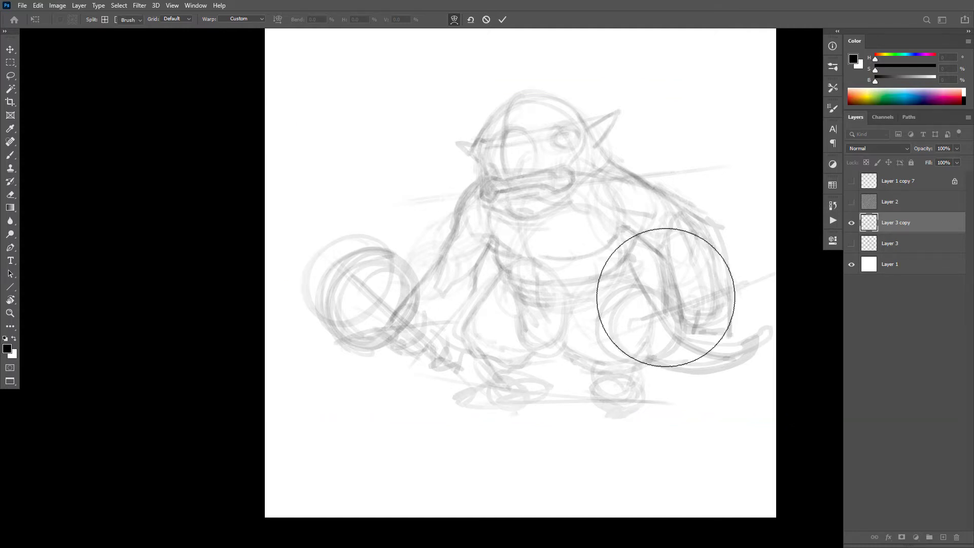
mouse_move(654, 284)
left_mouse_down()
mouse_move(611, 350)
mouse_move(626, 280)
mouse_move(669, 327)
mouse_move(660, 291)
left_mouse_up()
key("v")
left_click_drag(620, 332, 603, 339)
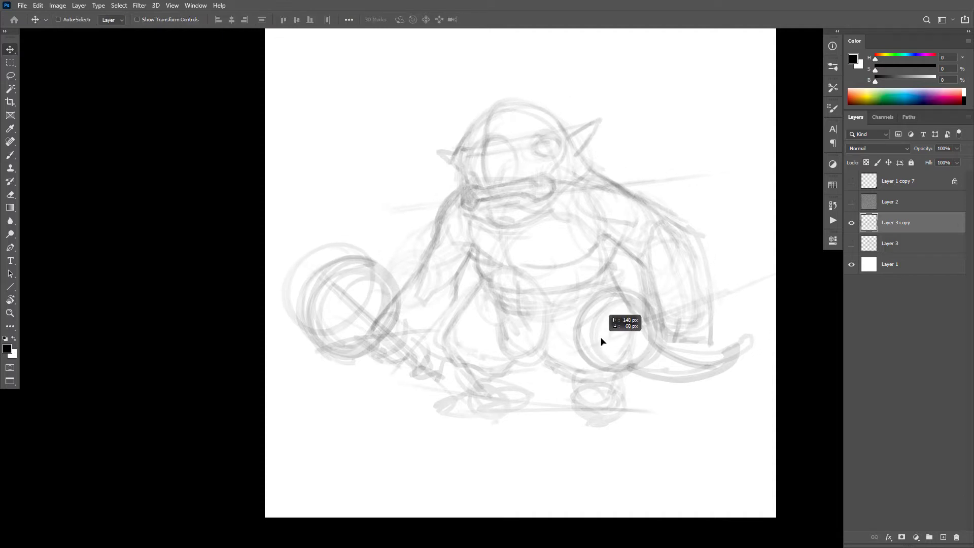
Draw a thick shaft end with a knob beyond the right hand, and darken the right arm's contours with a pointed bump at the elbow
key("b")
mouse_move(660, 322)
left_mouse_down()
mouse_move(713, 306)
mouse_move(736, 283)
mouse_move(739, 298)
mouse_move(706, 326)
mouse_move(658, 337)
left_mouse_up()
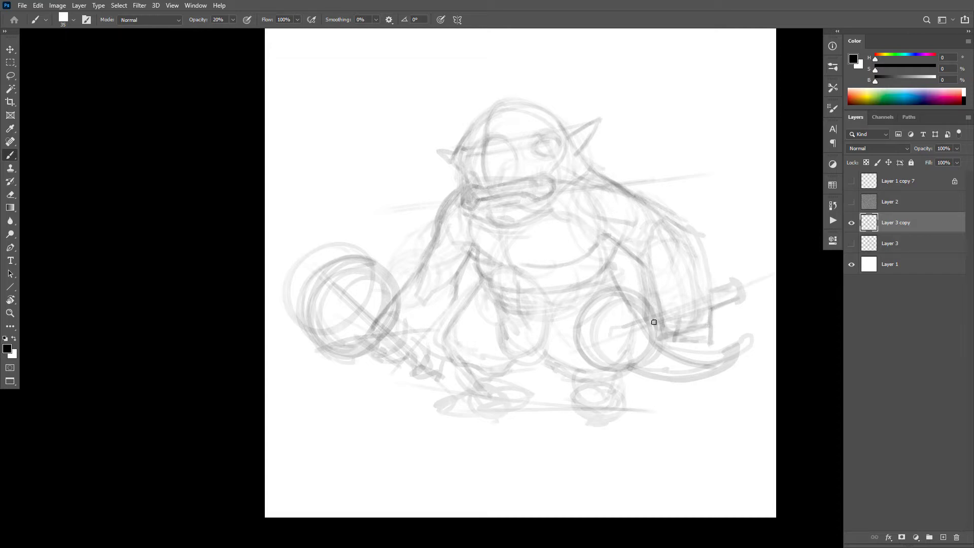
mouse_move(648, 272)
left_mouse_down()
mouse_move(644, 303)
mouse_move(642, 263)
left_mouse_up()
mouse_move(664, 224)
left_mouse_down()
mouse_move(686, 251)
mouse_move(679, 279)
left_mouse_up()
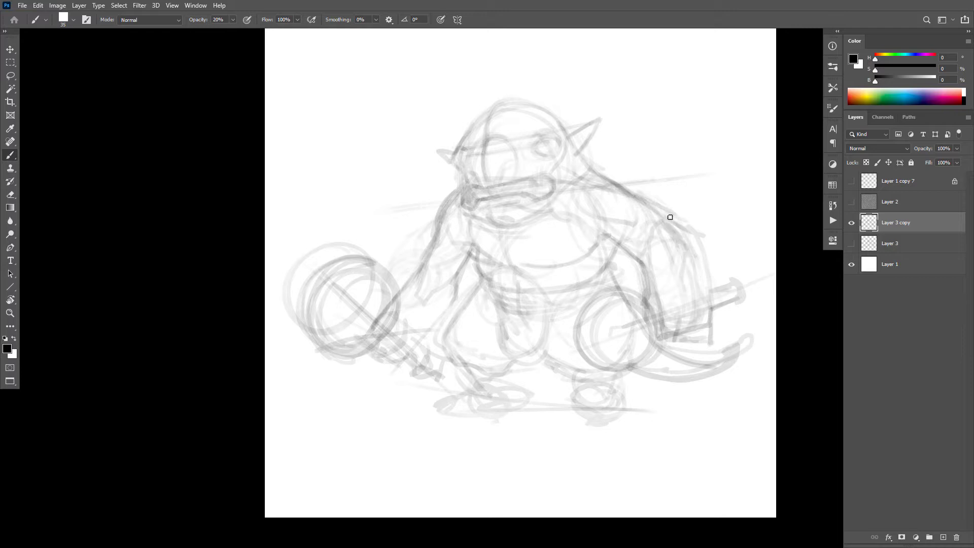
mouse_move(648, 204)
left_mouse_down()
mouse_move(696, 223)
mouse_move(708, 313)
left_mouse_up()
left_click_drag(468, 262, 466, 312)
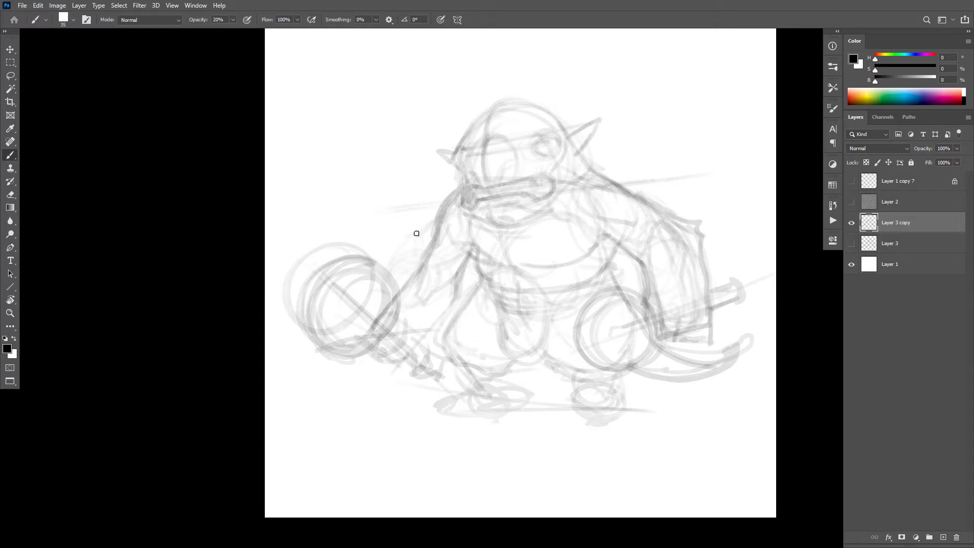
Try to redraw the left arm hanging down to the club, fading its old lines and adding new outer and inner contours
mouse_move(453, 195)
left_mouse_down()
mouse_move(407, 242)
mouse_move(376, 310)
left_mouse_up()
key("e")
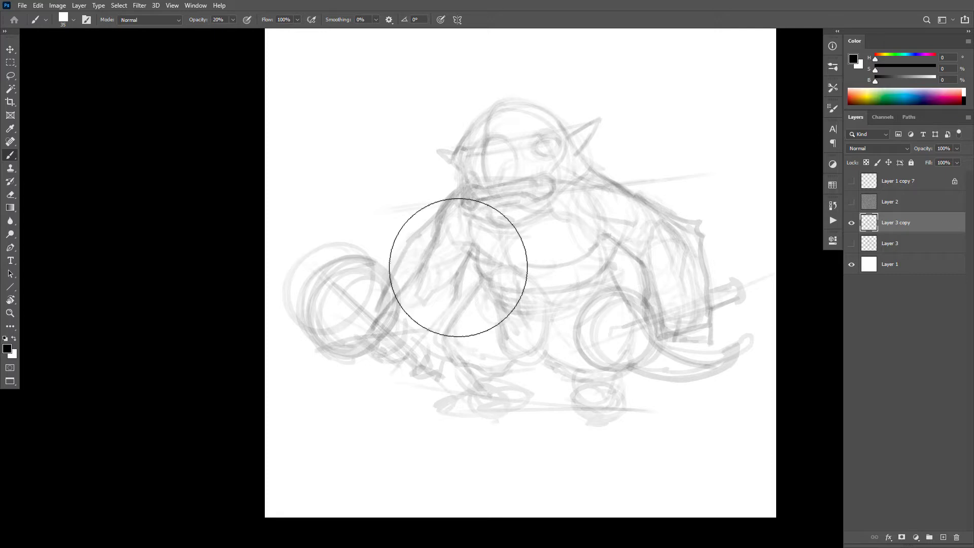
mouse_move(459, 268)
left_mouse_down()
mouse_move(426, 255)
mouse_move(436, 289)
left_mouse_up()
key("b")
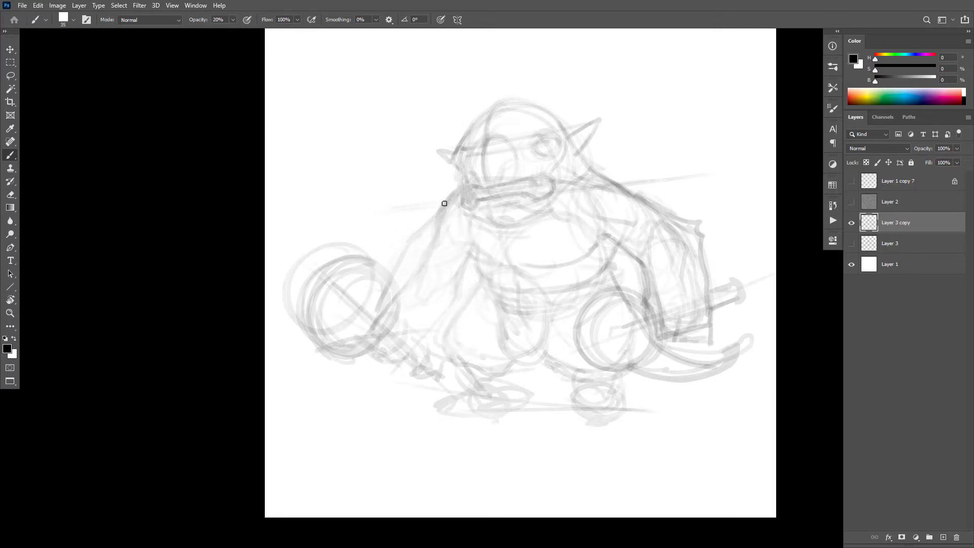
mouse_move(445, 204)
left_mouse_down()
mouse_move(404, 243)
mouse_move(377, 325)
left_mouse_up()
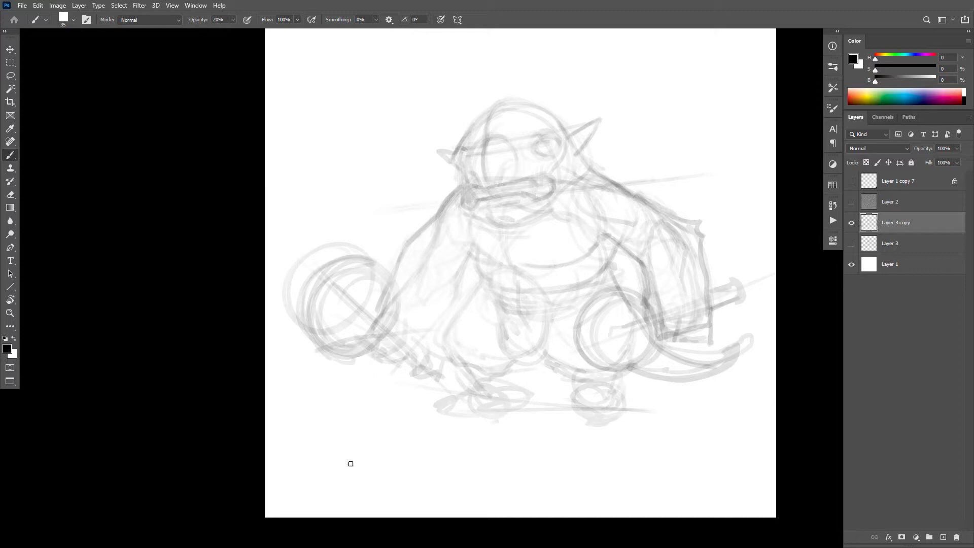
mouse_move(440, 281)
left_mouse_down()
mouse_move(470, 249)
mouse_move(438, 273)
mouse_move(455, 258)
mouse_move(441, 270)
mouse_move(428, 319)
left_mouse_up()
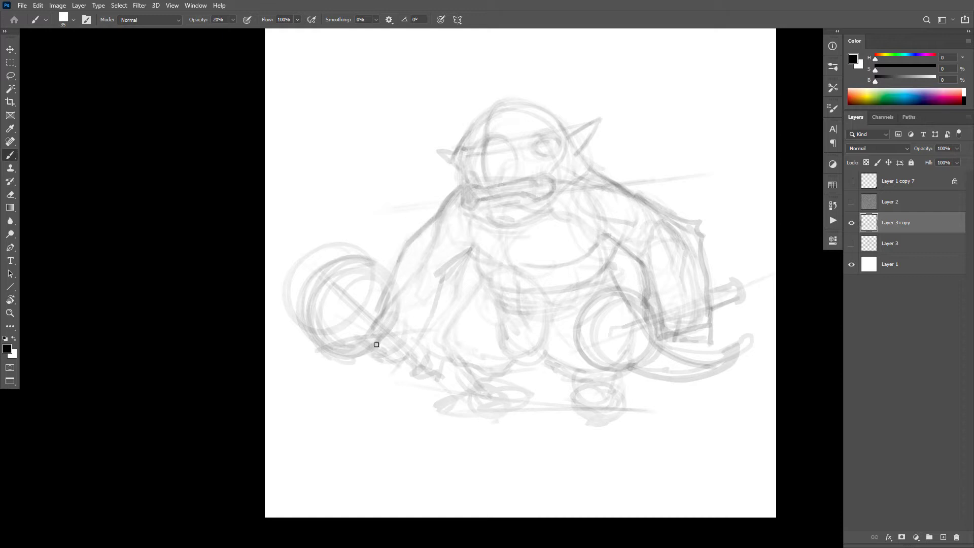
mouse_move(411, 321)
left_mouse_down()
mouse_move(419, 335)
mouse_move(449, 260)
mouse_move(426, 268)
mouse_move(430, 307)
left_mouse_up()
mouse_move(426, 224)
left_mouse_down()
mouse_move(398, 254)
mouse_move(382, 325)
mouse_move(409, 330)
left_mouse_up()
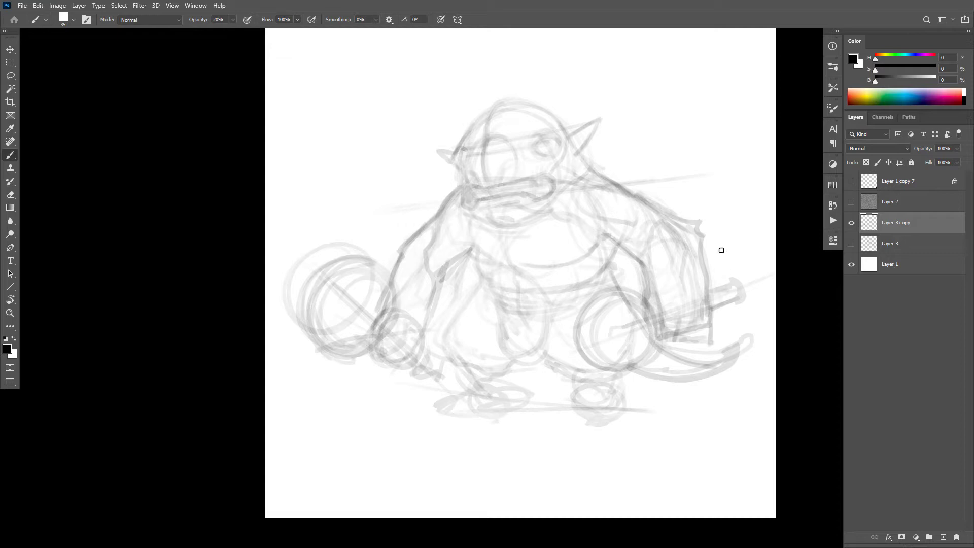
Undo the recent club and left-arm strokes, back to before the pointed bump on the right arm's elbow
left_click_drag(317, 264, 377, 280)
key("ctrl+z")
key("ctrl+z")
key("ctrl+z")
key("ctrl+z")
key("ctrl+z")
key("ctrl+z")
key("ctrl+z")
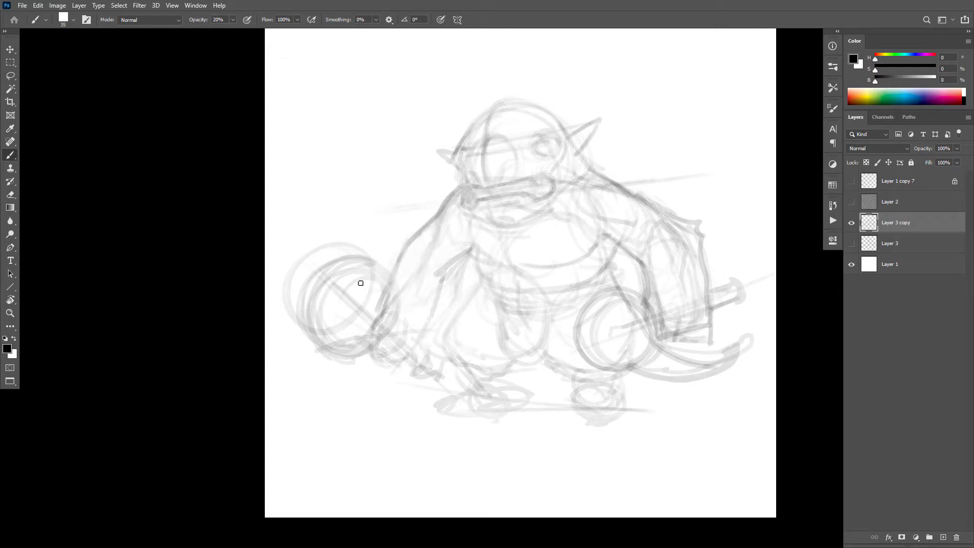
key("ctrl+z")
key("ctrl+z")
key("ctrl+z")
key("ctrl+z")
key("ctrl+z")
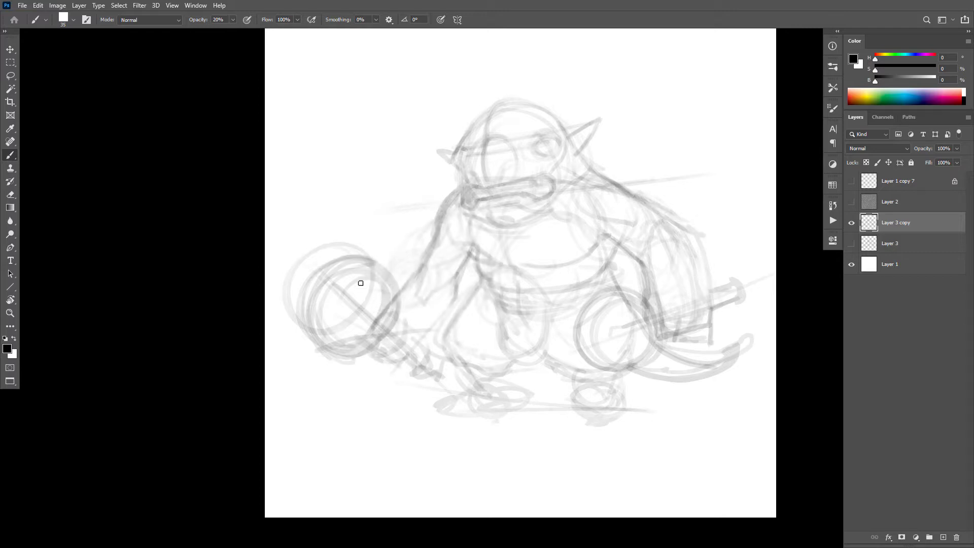
Fade the old club and left arm, then sketch circles for a raised fist and wrist above a vertical shaft ending in a round club head
left_click_drag(365, 320, 345, 343)
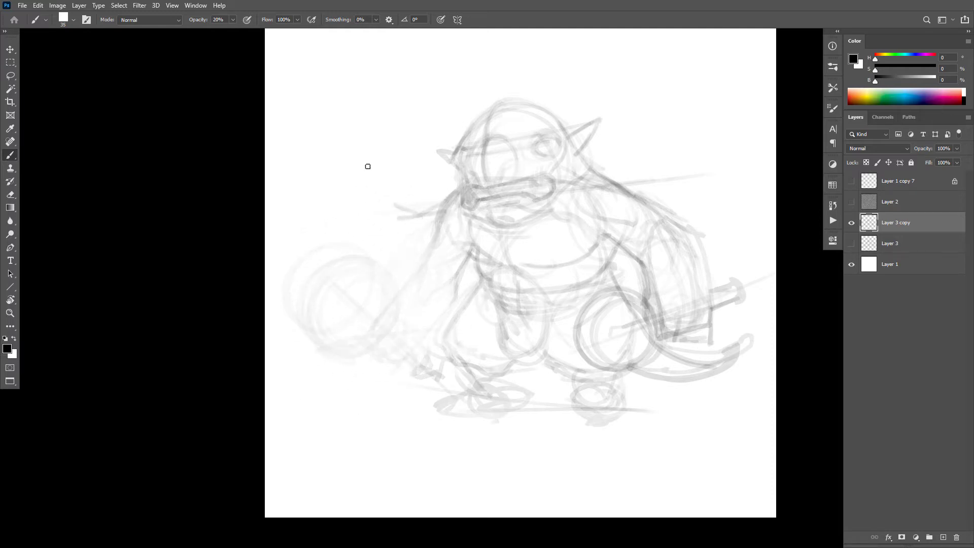
left_click_drag(367, 167, 389, 176)
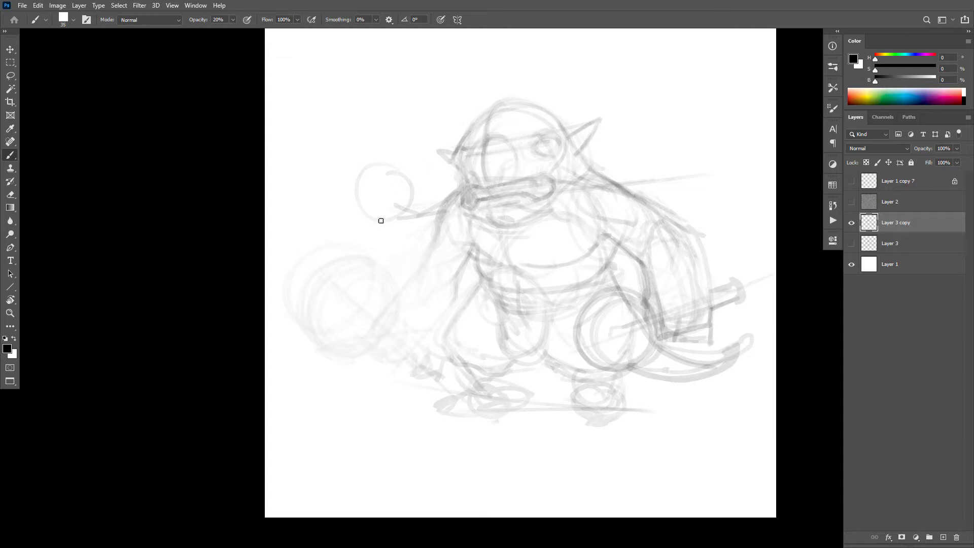
mouse_move(374, 201)
left_mouse_down()
mouse_move(356, 256)
mouse_move(381, 208)
mouse_move(364, 253)
mouse_move(371, 365)
mouse_move(395, 338)
mouse_move(338, 355)
mouse_move(393, 405)
mouse_move(345, 336)
mouse_move(355, 411)
mouse_move(400, 353)
mouse_move(408, 364)
mouse_move(399, 339)
mouse_move(328, 363)
mouse_move(406, 394)
mouse_move(414, 374)
left_mouse_up()
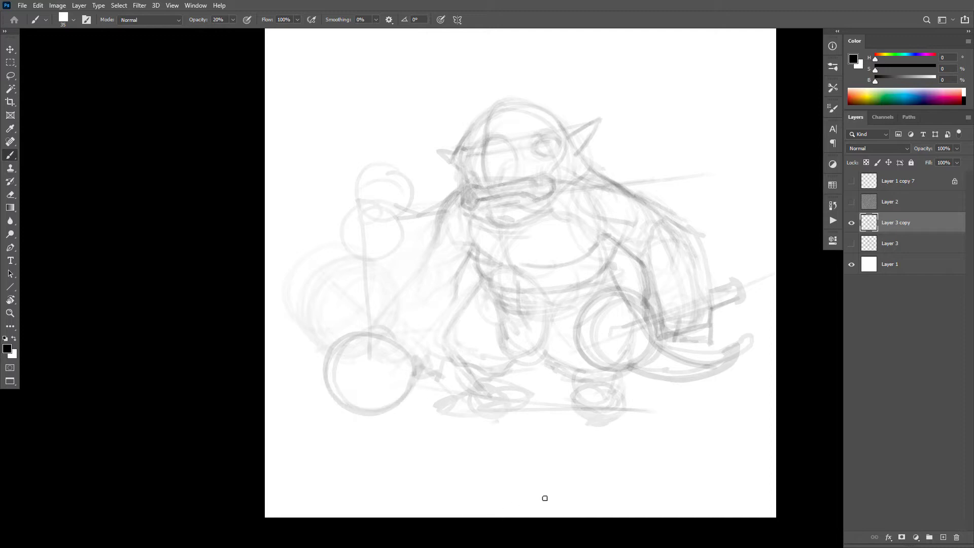
left_click_drag(371, 245, 370, 330)
Sketch the curled back of the hand and the fingers gripping the top of the club shaft
left_click_drag(393, 176, 329, 224)
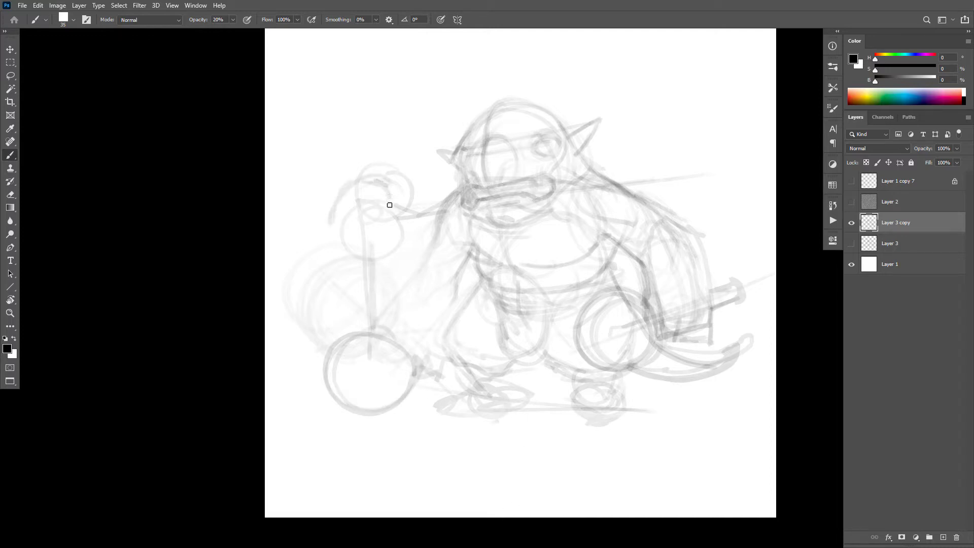
mouse_move(390, 205)
left_mouse_down()
mouse_move(336, 199)
mouse_move(336, 228)
left_mouse_up()
left_click_drag(380, 187, 380, 248)
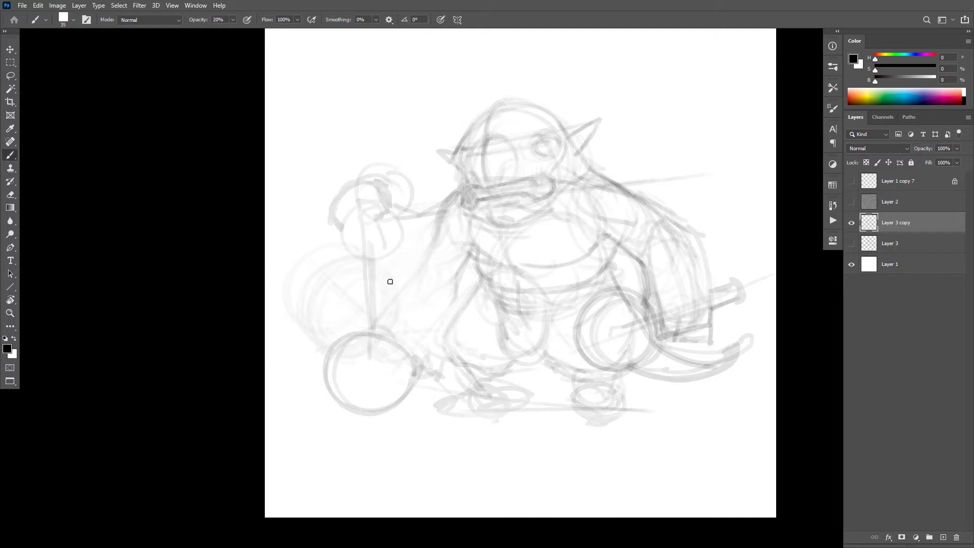
Draw the bent left arm with a sagging forearm, elbow and shoulder line, and close the fist's outline
left_click_drag(398, 285, 383, 266)
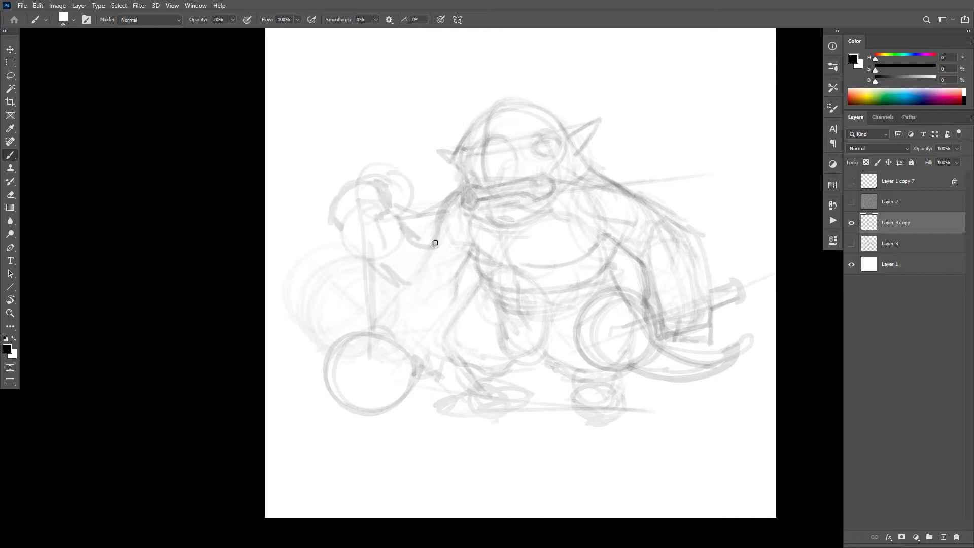
mouse_move(444, 219)
left_mouse_down()
mouse_move(423, 264)
mouse_move(441, 291)
left_mouse_up()
left_click_drag(452, 204, 419, 222)
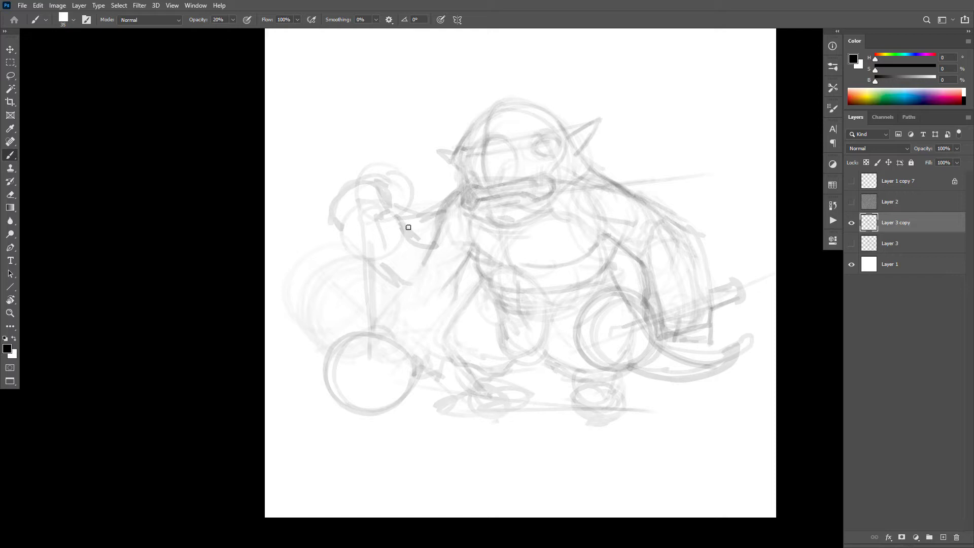
left_click_drag(468, 244, 424, 263)
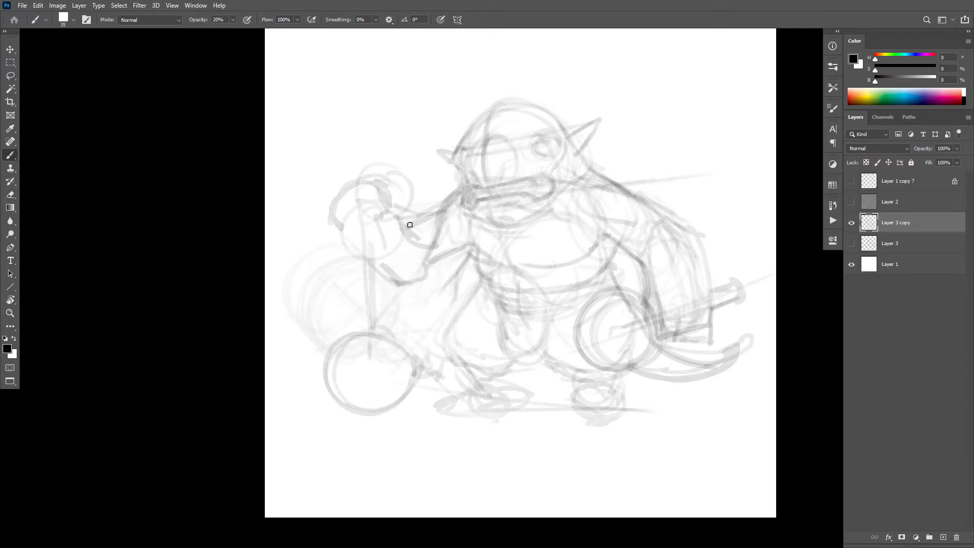
mouse_move(395, 191)
left_mouse_down()
mouse_move(337, 219)
mouse_move(360, 227)
mouse_move(358, 200)
mouse_move(378, 221)
mouse_move(388, 214)
mouse_move(360, 228)
mouse_move(356, 199)
mouse_move(378, 205)
mouse_move(396, 196)
left_mouse_up()
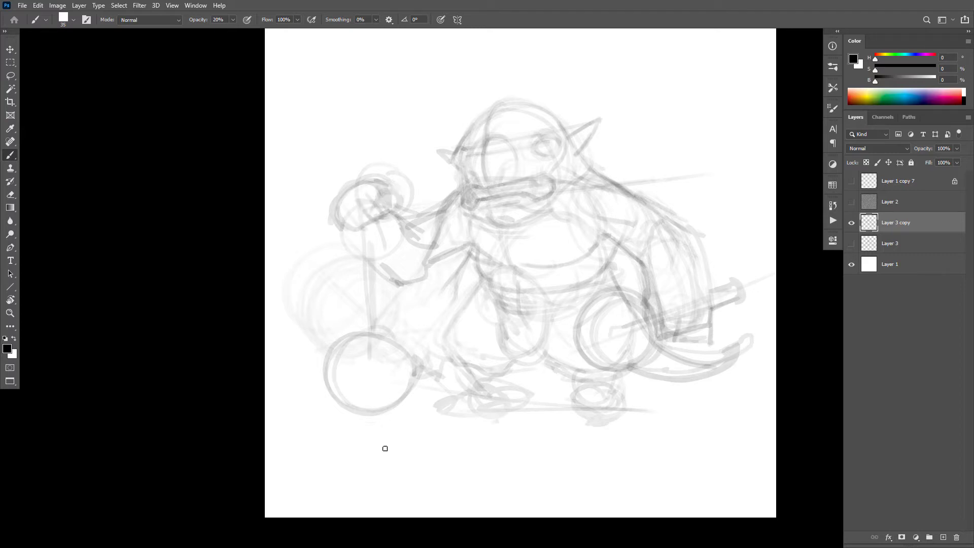
mouse_move(360, 247)
left_mouse_down()
mouse_move(398, 282)
mouse_move(470, 241)
mouse_move(458, 223)
mouse_move(455, 163)
mouse_move(452, 281)
mouse_move(443, 227)
left_mouse_up()
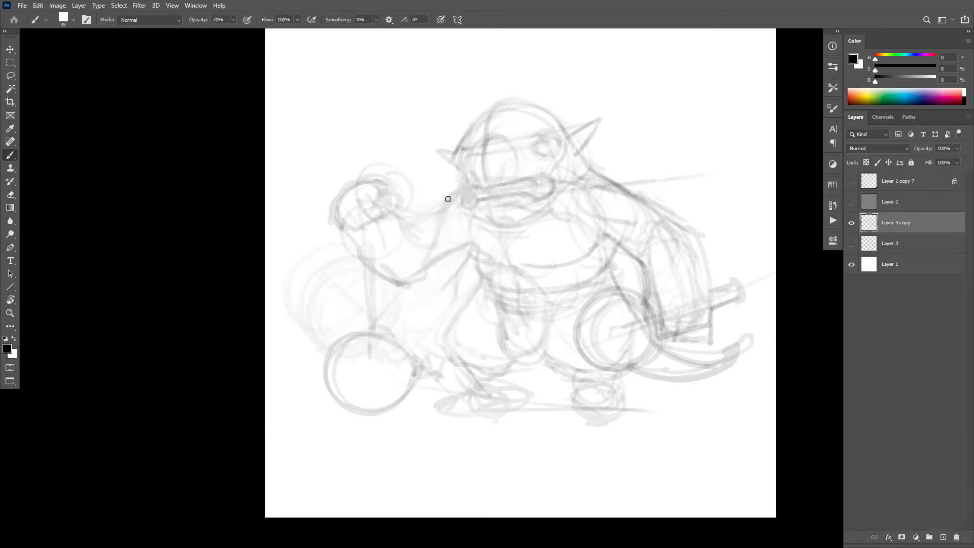
mouse_move(463, 188)
left_mouse_down()
mouse_move(412, 223)
mouse_move(477, 219)
mouse_move(420, 266)
mouse_move(494, 228)
mouse_move(478, 246)
mouse_move(454, 226)
mouse_move(488, 262)
mouse_move(447, 242)
left_mouse_up()
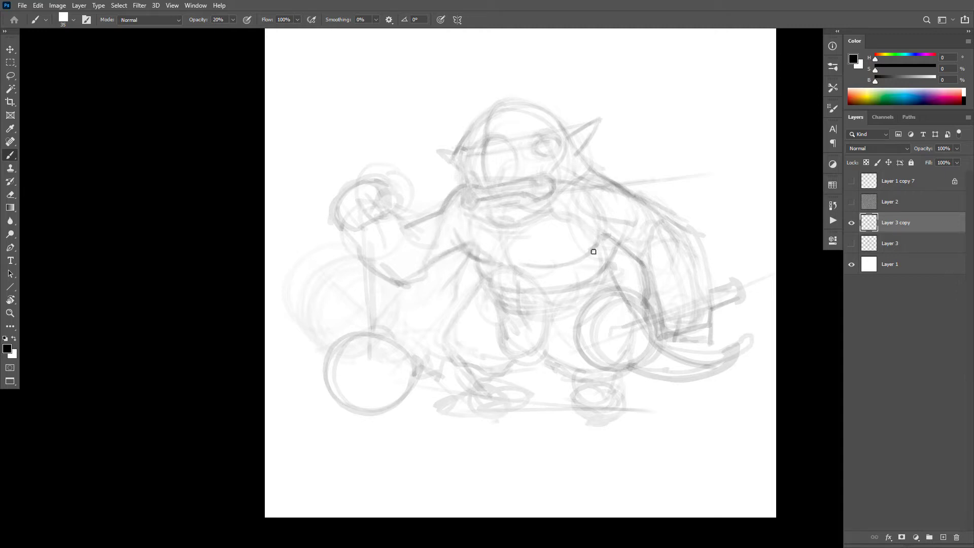
Flip the canvas horizontally, reinforce the shoulder line by the raised arm, and thicken the vertical club shaft
key("ctrl+shift+h")
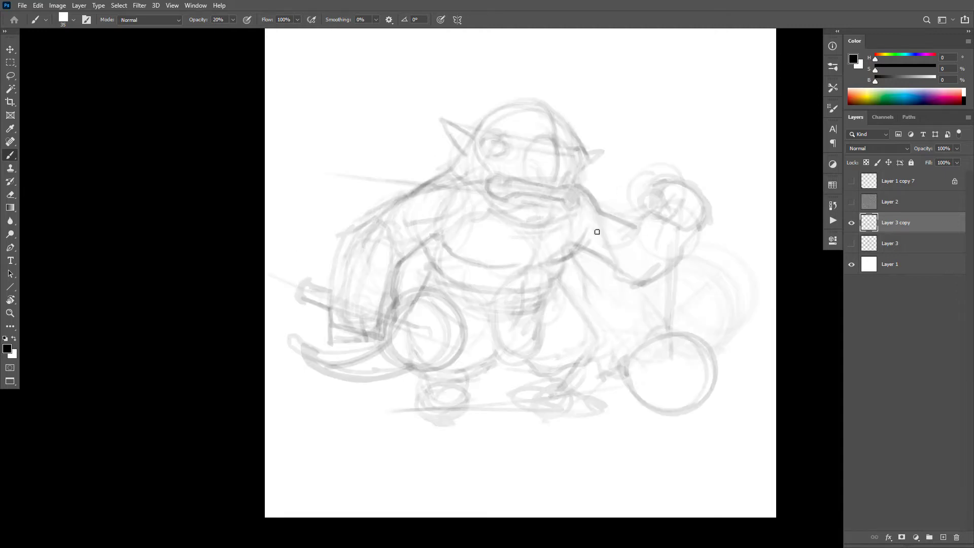
left_click_drag(587, 236, 601, 234)
left_click_drag(580, 181, 601, 203)
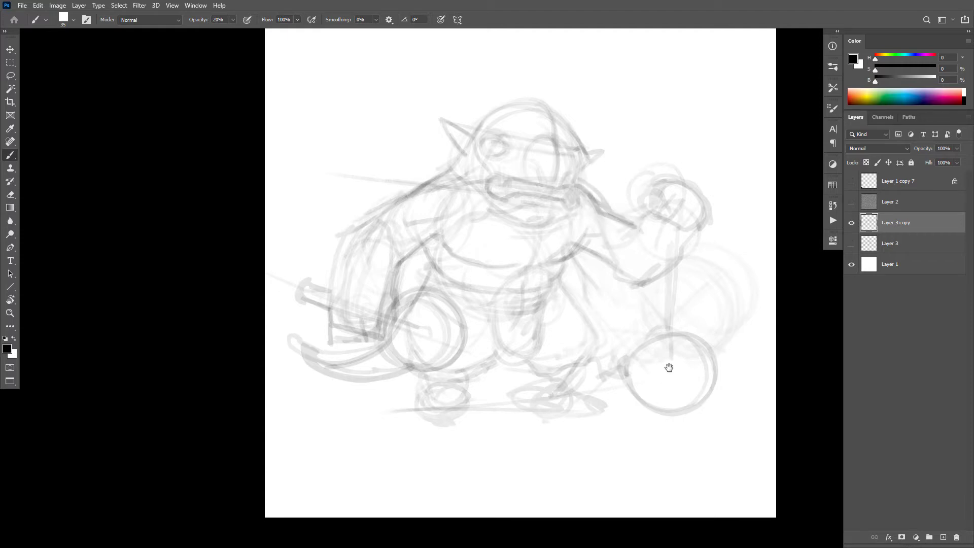
left_click_drag(665, 393, 675, 401)
mouse_move(679, 235)
left_mouse_down()
mouse_move(680, 334)
mouse_move(692, 330)
mouse_move(683, 329)
left_mouse_up()
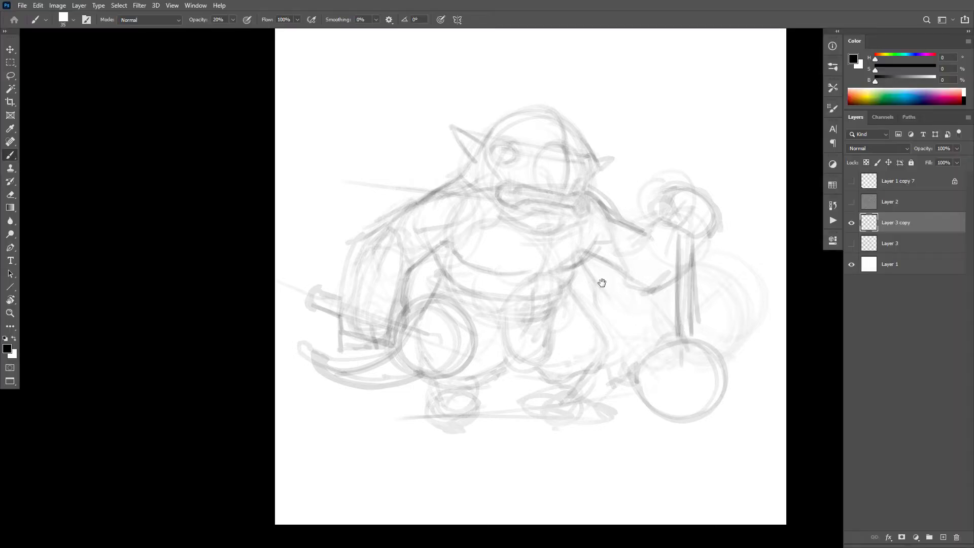
Sketch the pupil in the near eye, a wavy brow line and wrinkles across the troll's forehead
left_click_drag(602, 282, 693, 306)
scroll(661, 218, "up", 3)
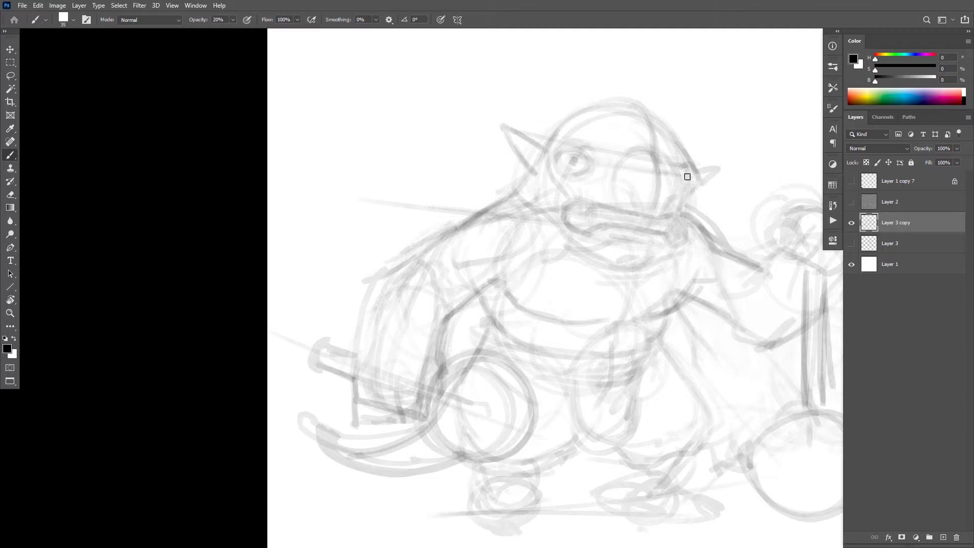
scroll(700, 282, "down", 6)
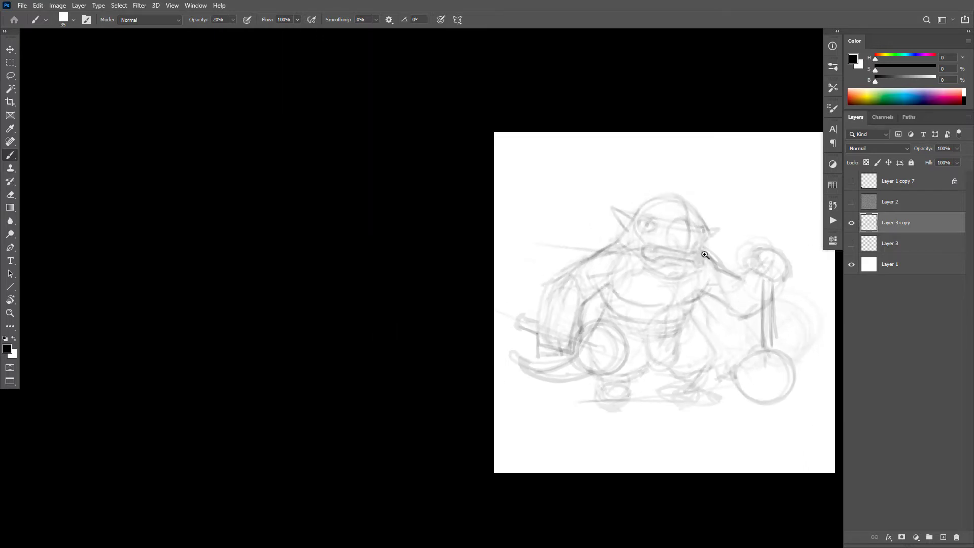
scroll(705, 254, "up", 5)
mouse_move(636, 198)
left_mouse_down()
mouse_move(660, 180)
mouse_move(643, 186)
mouse_move(647, 162)
mouse_move(640, 177)
mouse_move(628, 153)
left_mouse_up()
mouse_move(687, 182)
left_mouse_down()
mouse_move(660, 156)
mouse_move(711, 195)
mouse_move(695, 201)
mouse_move(701, 185)
mouse_move(625, 199)
mouse_move(662, 190)
mouse_move(637, 195)
mouse_move(614, 182)
left_mouse_up()
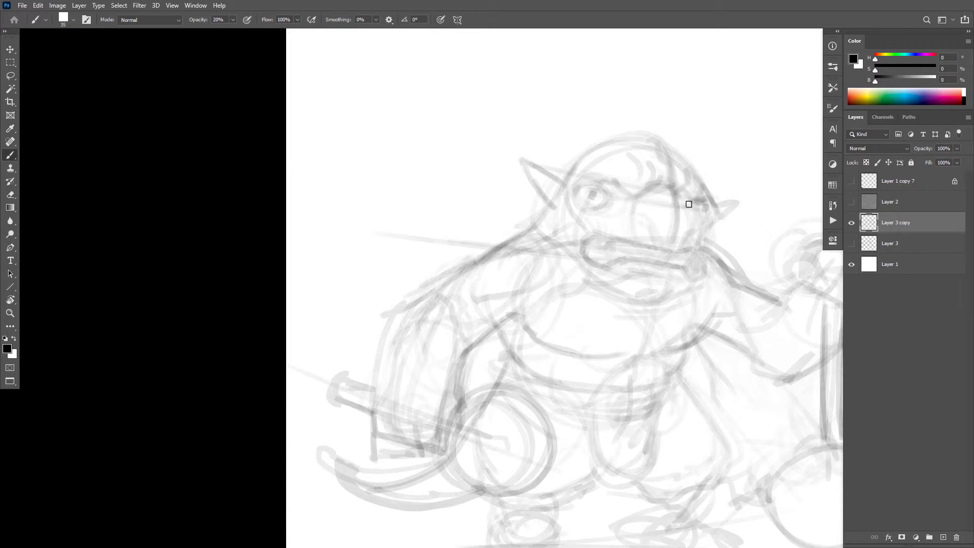
Darken the far eye and the round nose, add a nostril, and outline the near eye socket
left_click_drag(689, 204, 711, 206)
mouse_move(688, 208)
left_mouse_down()
mouse_move(651, 202)
mouse_move(674, 185)
left_mouse_up()
mouse_move(637, 225)
left_mouse_down()
mouse_move(666, 237)
mouse_move(691, 203)
mouse_move(639, 202)
left_mouse_up()
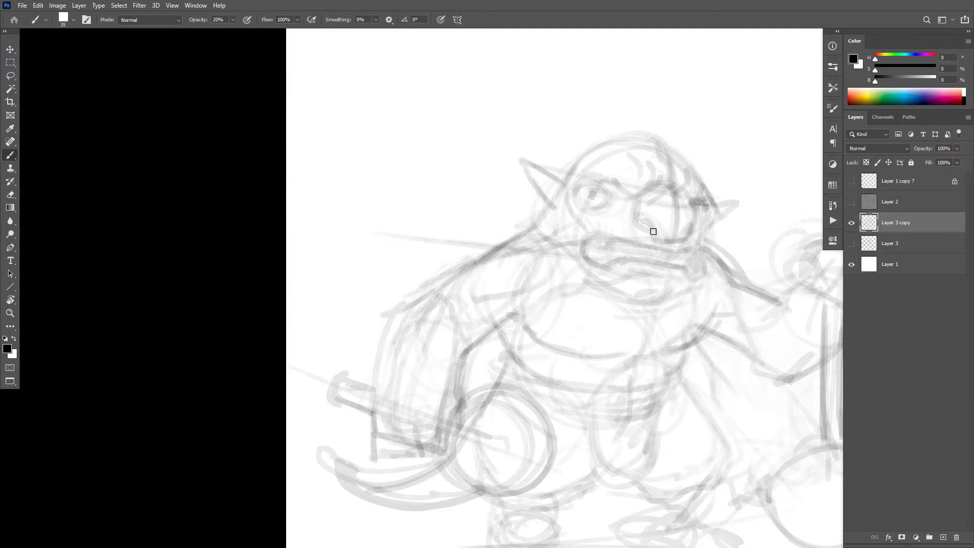
left_click_drag(570, 190, 616, 219)
scroll(713, 243, "down", 5)
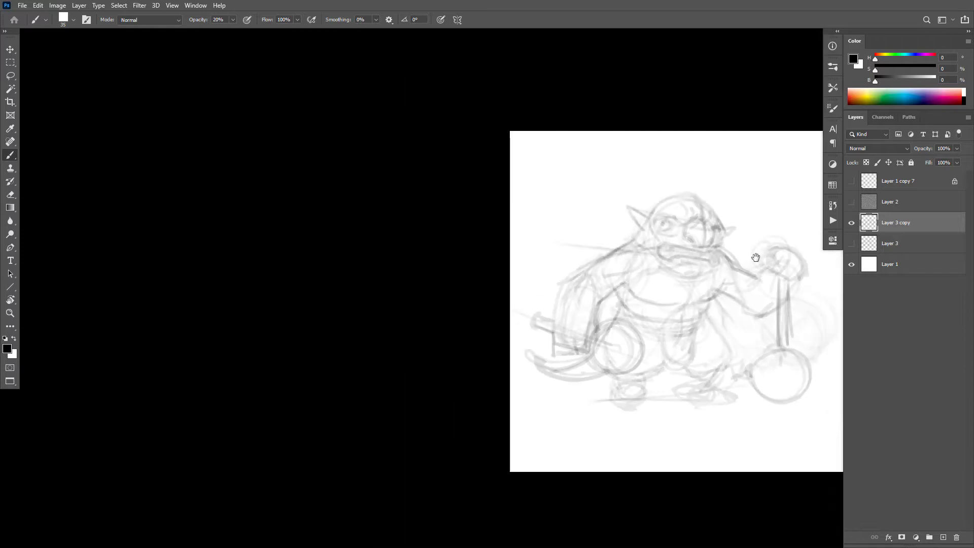
scroll(716, 254, "up", 4)
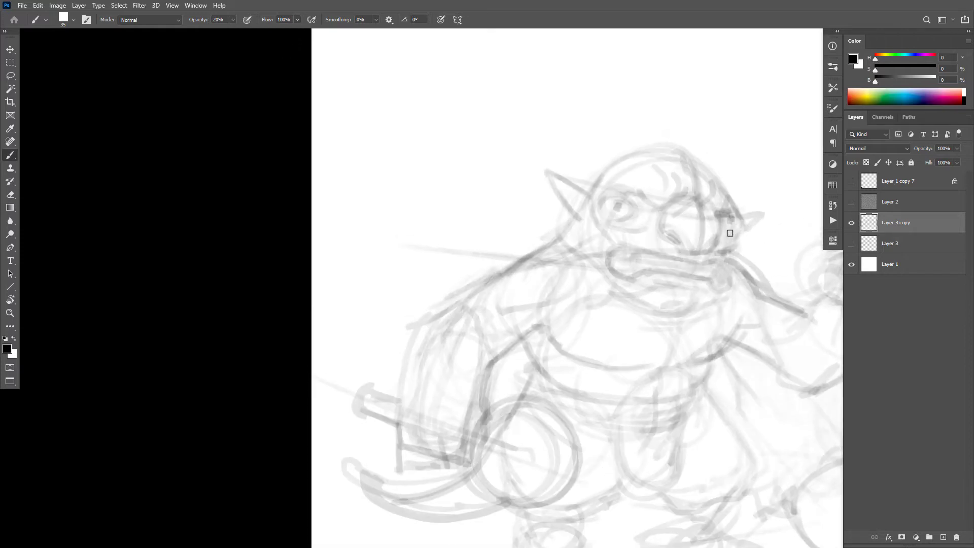
Lasso the troll's face and warp it, shifting both eyes slightly right and down and pushing the chin upward
key("l")
mouse_move(695, 297)
left_mouse_down()
mouse_move(743, 246)
mouse_move(736, 206)
mouse_move(699, 170)
mouse_move(647, 161)
mouse_move(605, 185)
mouse_move(588, 223)
mouse_move(637, 296)
mouse_move(692, 310)
mouse_move(668, 308)
left_mouse_up()
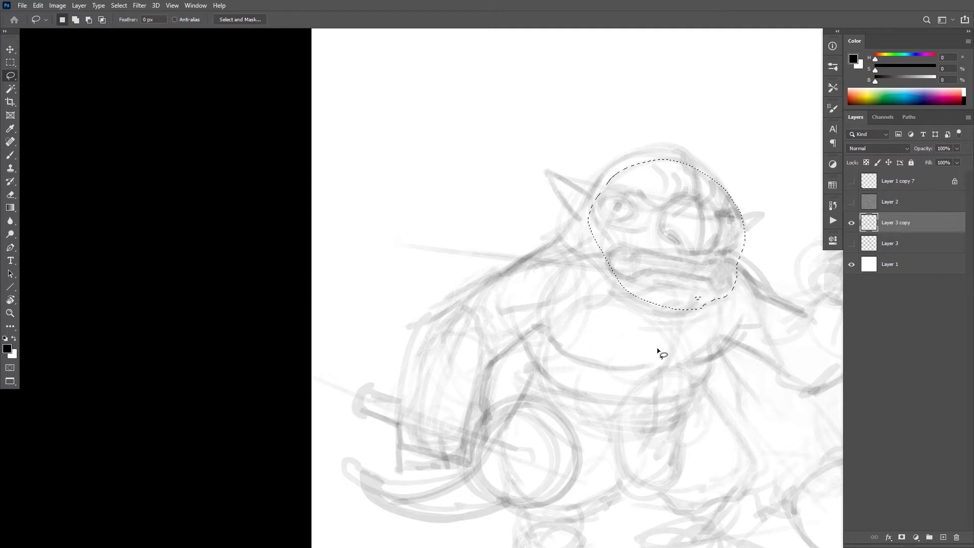
key("ctrl+t")
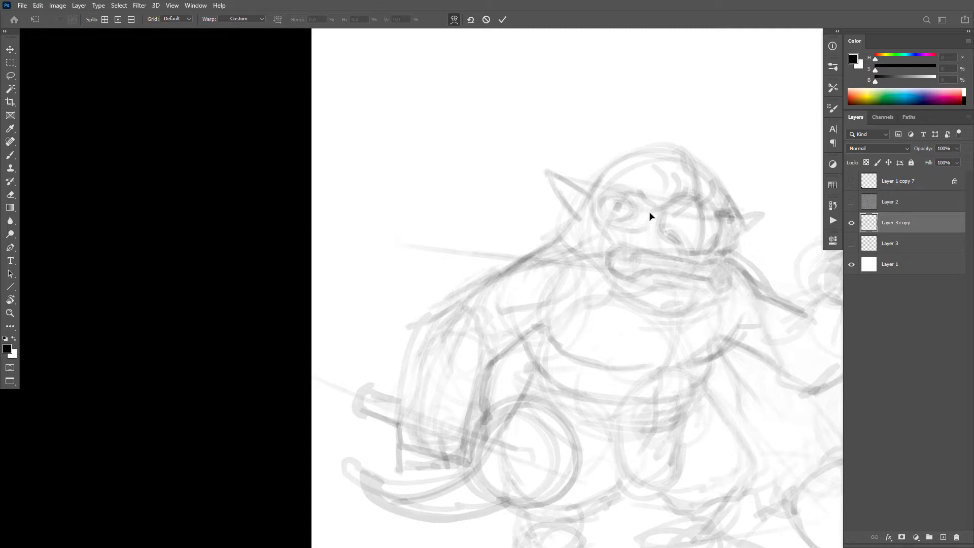
left_click_drag(624, 207, 630, 211)
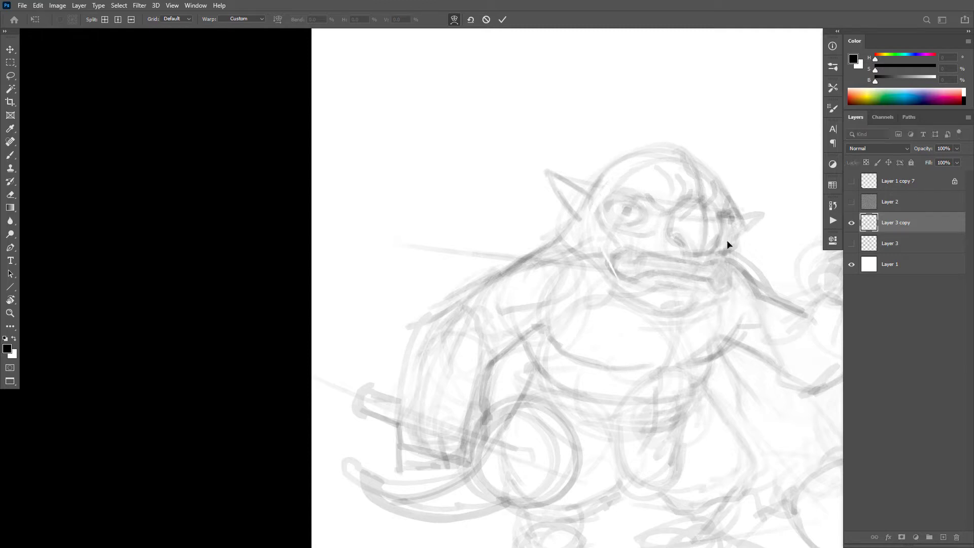
left_click_drag(724, 219, 730, 223)
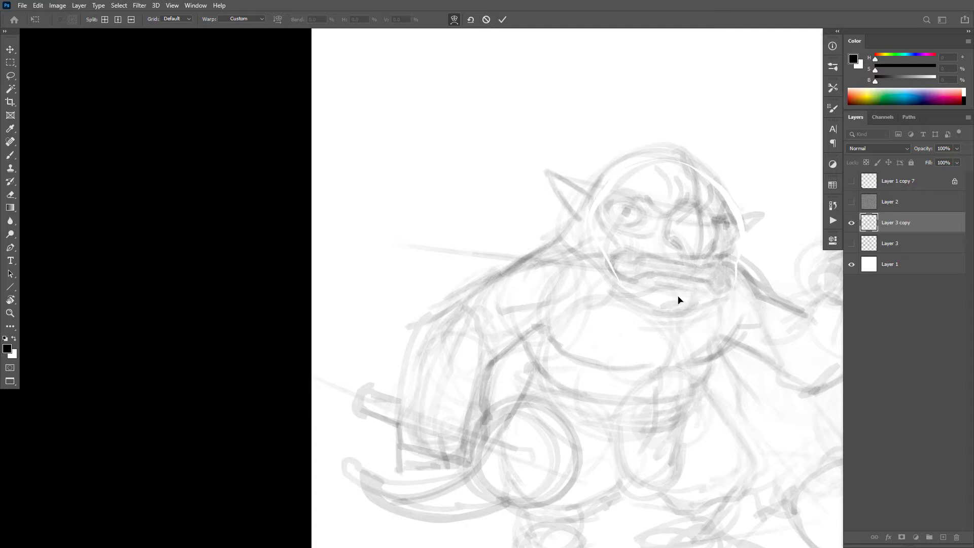
left_click_drag(678, 300, 678, 287)
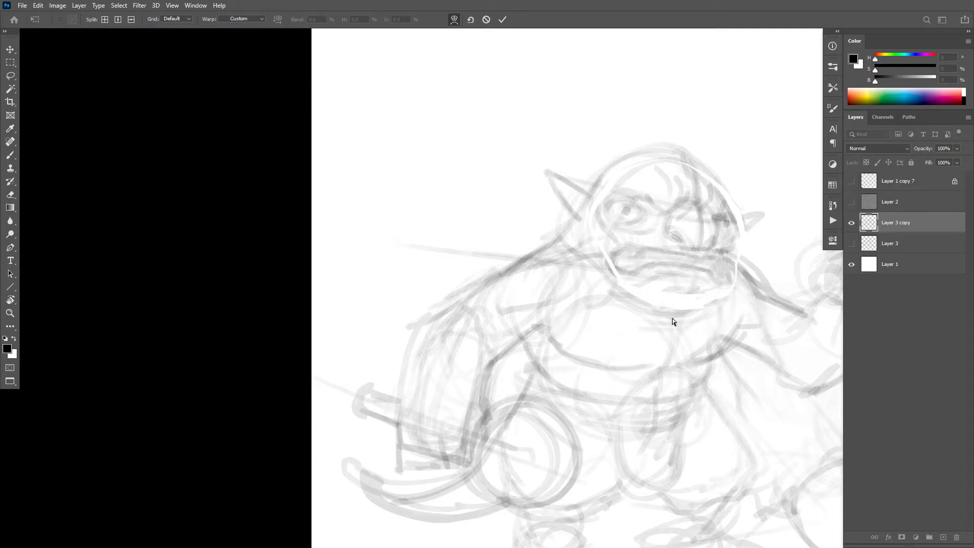
key("Return")
key("l")
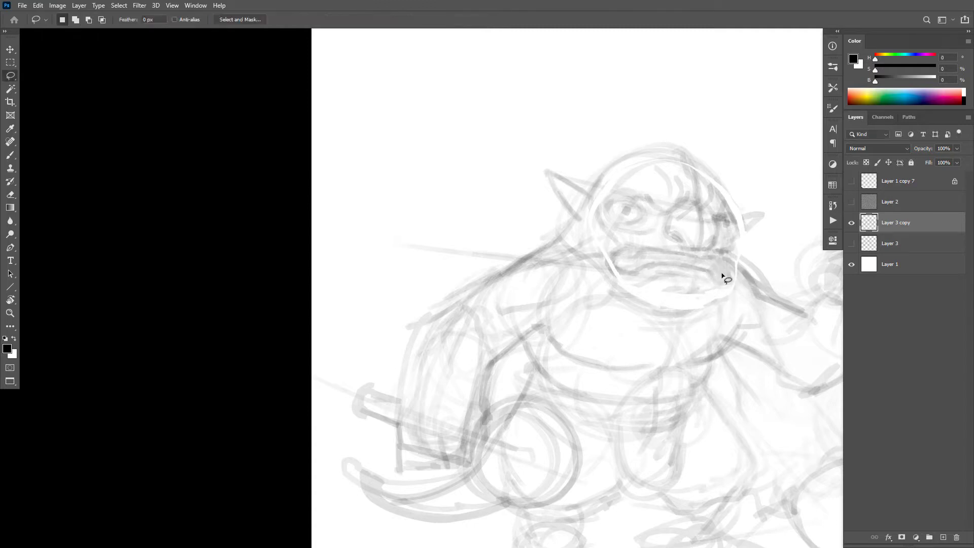
Soften the warped mouth area and redraw the top and far side of the head with a darker contour
key("e")
left_click_drag(695, 255, 725, 243)
key("b")
mouse_move(650, 150)
left_mouse_down()
mouse_move(723, 189)
mouse_move(729, 206)
mouse_move(697, 197)
mouse_move(674, 142)
mouse_move(720, 174)
mouse_move(730, 200)
mouse_move(738, 194)
mouse_move(662, 159)
mouse_move(706, 172)
mouse_move(684, 159)
mouse_move(618, 169)
mouse_move(644, 159)
mouse_move(585, 202)
left_mouse_up()
key("ctrl+z")
key("ctrl+z")
mouse_move(617, 174)
left_mouse_down()
mouse_move(706, 177)
mouse_move(740, 232)
mouse_move(744, 264)
left_mouse_up()
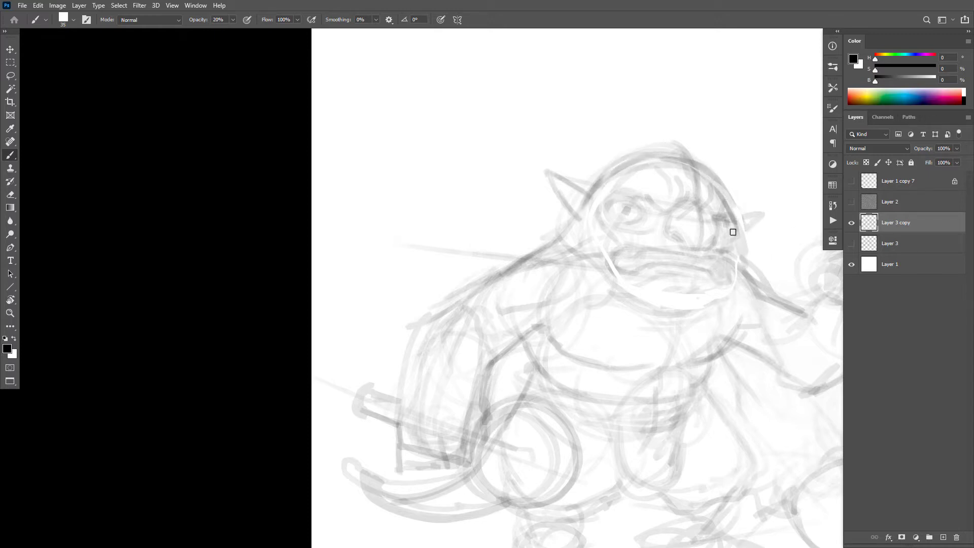
mouse_move(568, 228)
left_mouse_down()
mouse_move(613, 337)
mouse_move(658, 351)
left_mouse_up()
key("ctrl+z")
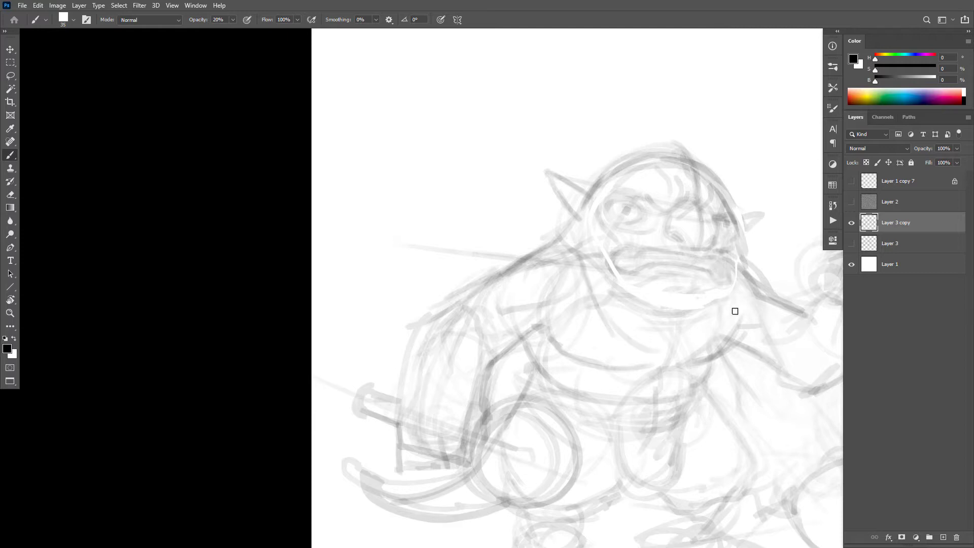
Reinforce the troll's jaw and neck contours with darker strokes and darken the outline around the near eye
left_click_drag(735, 285, 667, 351)
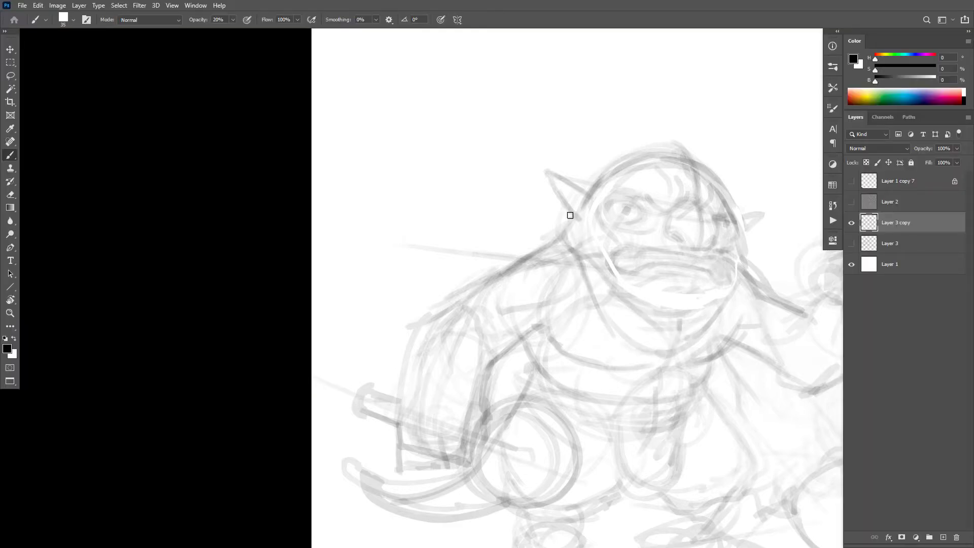
left_click_drag(570, 215, 557, 238)
mouse_move(748, 262)
left_mouse_down()
mouse_move(730, 314)
mouse_move(704, 341)
mouse_move(672, 351)
left_mouse_up()
mouse_move(572, 214)
left_mouse_down()
mouse_move(598, 182)
mouse_move(651, 201)
mouse_move(657, 222)
left_mouse_up()
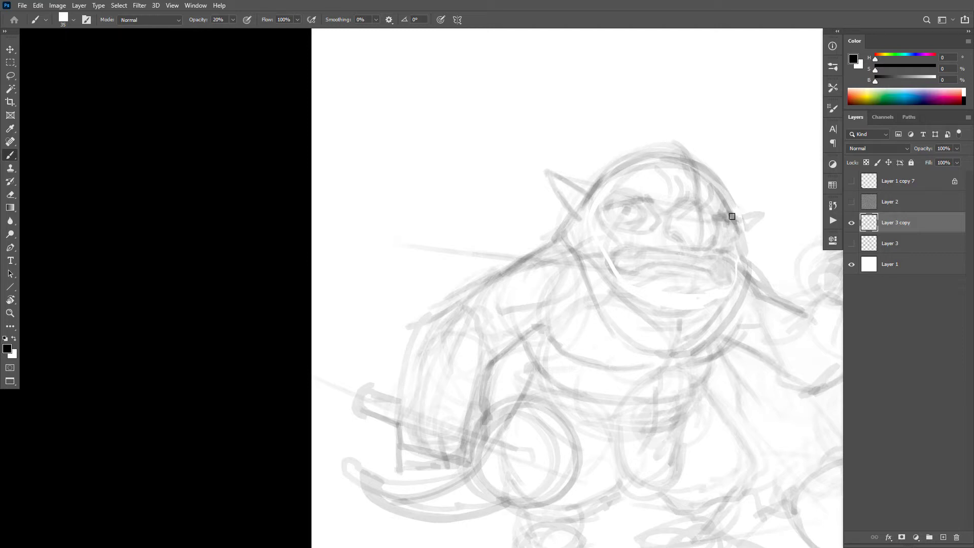
mouse_move(658, 250)
left_mouse_down()
mouse_move(619, 245)
mouse_move(637, 271)
left_mouse_up()
Fade out the old thick-lipped mouth with a smaller eraser, leaving the lower face mostly clear
mouse_move(706, 257)
left_mouse_down()
mouse_move(725, 257)
mouse_move(722, 281)
mouse_move(767, 274)
mouse_move(761, 288)
left_mouse_up()
key("e")
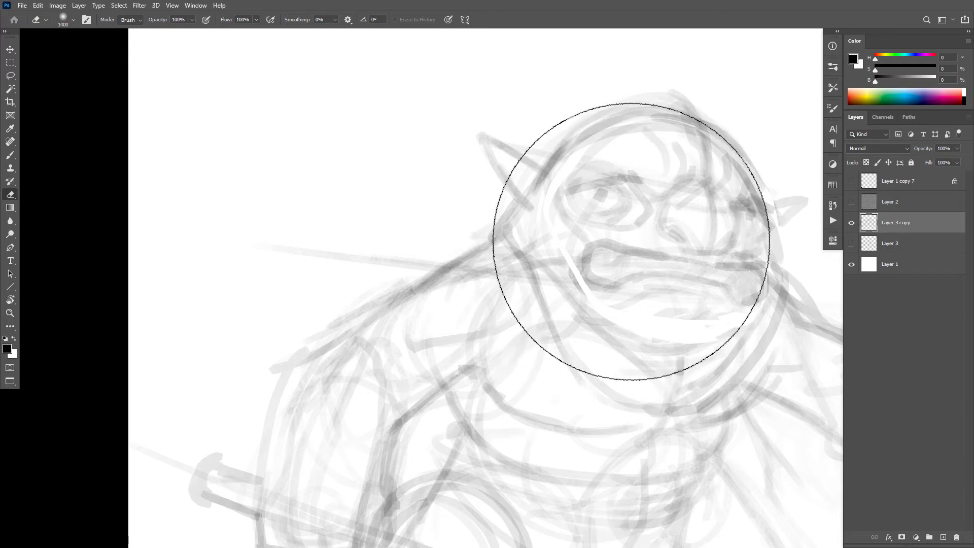
key("bracketleft")
key("bracketleft")
key("bracketleft")
key("bracketleft")
key("bracketleft")
key("bracketleft")
key("bracketleft")
key("bracketleft")
key("bracketleft")
key("bracketleft")
key("bracketleft")
key("bracketleft")
key("bracketleft")
key("bracketleft")
key("bracketleft")
key("bracketleft")
mouse_move(620, 268)
left_mouse_down()
mouse_move(602, 280)
mouse_move(591, 274)
mouse_move(743, 281)
mouse_move(721, 287)
mouse_move(756, 299)
left_mouse_up()
key("v")
key("b")
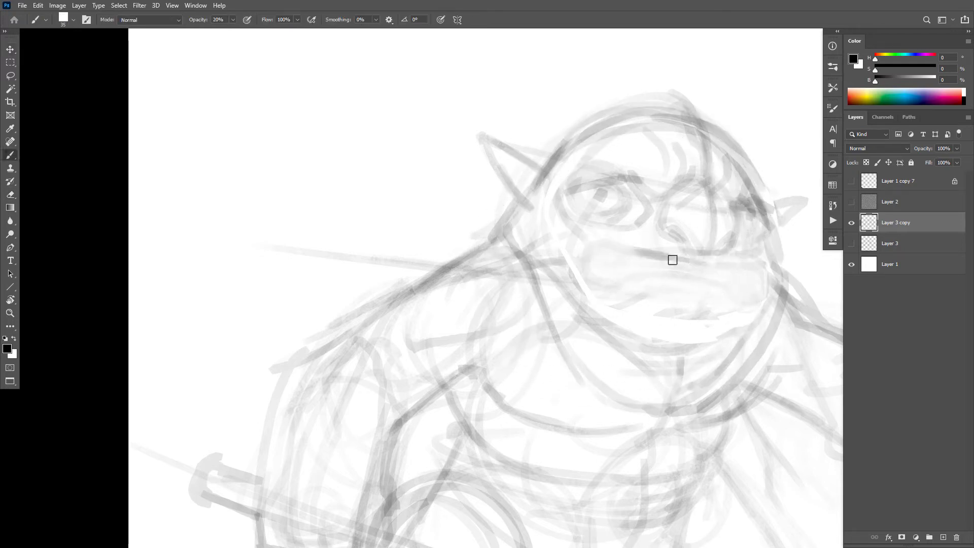
Sketch a new downturned mouth line across the lower face, with a tusk at the near and far sides
mouse_move(732, 264)
left_mouse_down()
mouse_move(639, 256)
mouse_move(591, 279)
left_mouse_up()
key("Tab")
key("Tab")
mouse_move(663, 256)
left_mouse_down()
mouse_move(600, 243)
mouse_move(607, 274)
mouse_move(762, 288)
left_mouse_up()
key("ctrl+z")
key("ctrl+z")
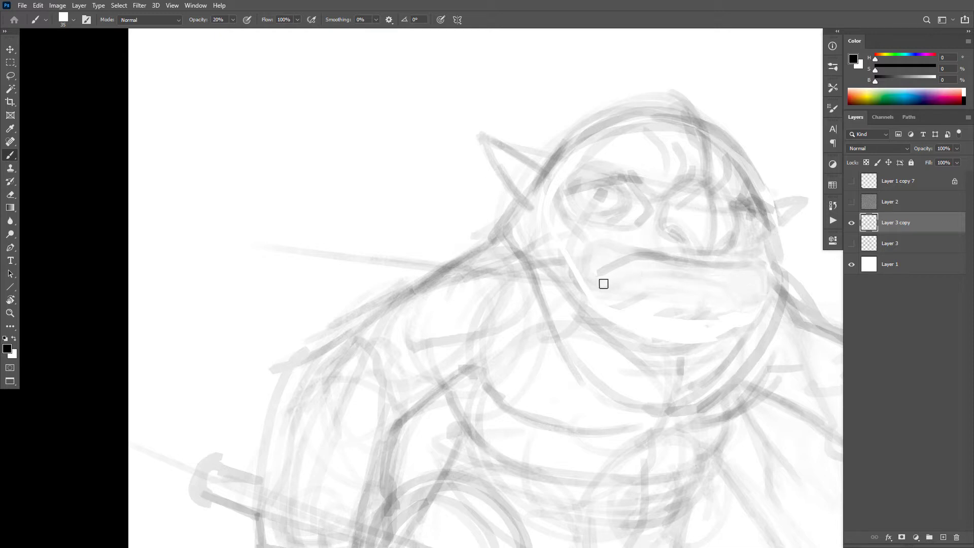
mouse_move(602, 283)
left_mouse_down()
mouse_move(773, 288)
mouse_move(756, 259)
mouse_move(763, 282)
mouse_move(717, 259)
mouse_move(641, 261)
left_mouse_up()
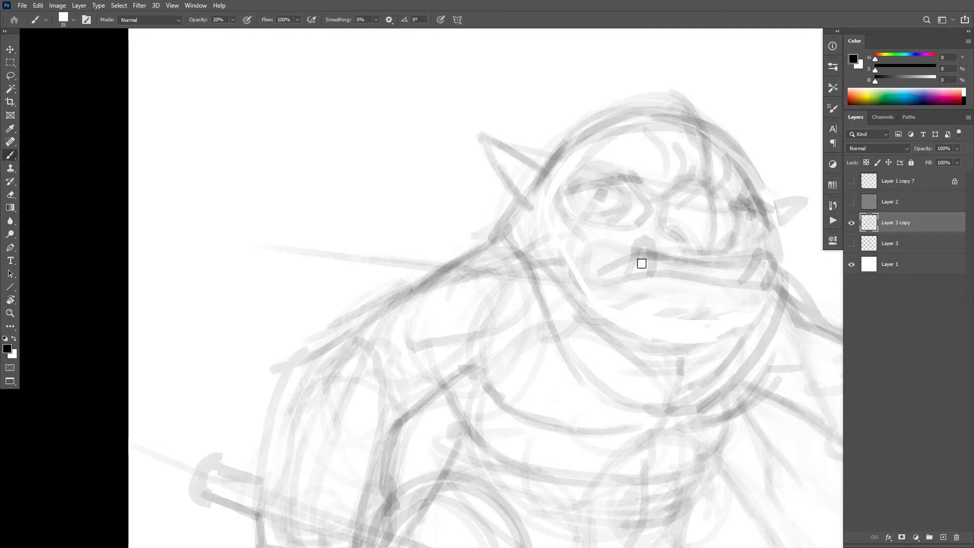
mouse_move(750, 269)
left_mouse_down()
mouse_move(745, 278)
mouse_move(767, 268)
left_mouse_up()
Erase the old eyes and redraw both as round, bulging eyes with small central pupils
key("e")
mouse_move(624, 183)
left_mouse_down()
mouse_move(596, 187)
mouse_move(612, 178)
mouse_move(602, 220)
mouse_move(603, 174)
mouse_move(632, 220)
left_mouse_up()
key("b")
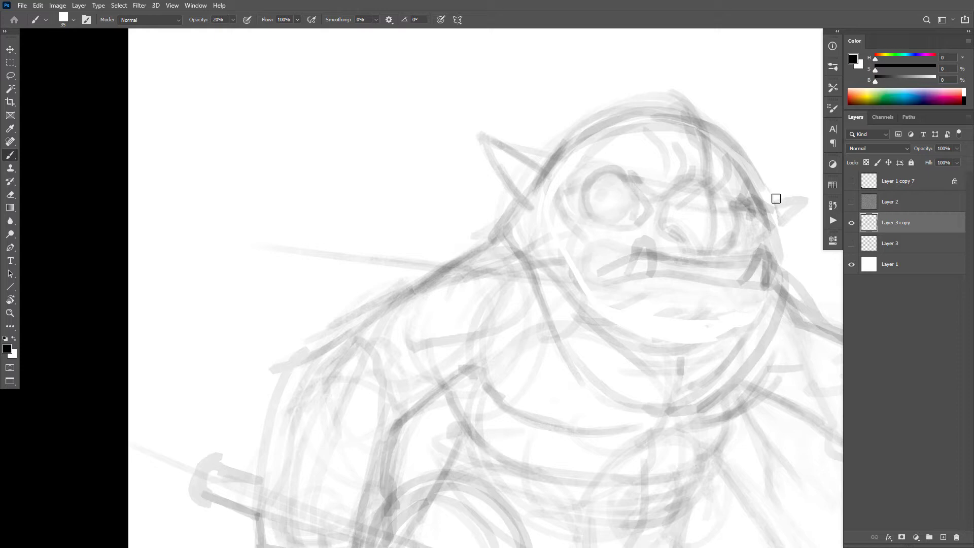
key("e")
mouse_move(763, 213)
left_mouse_down()
mouse_move(748, 200)
mouse_move(769, 224)
mouse_move(758, 235)
mouse_move(767, 207)
mouse_move(737, 210)
mouse_move(746, 236)
left_mouse_up()
key("b")
key("ctrl+z")
left_click_drag(609, 195, 611, 199)
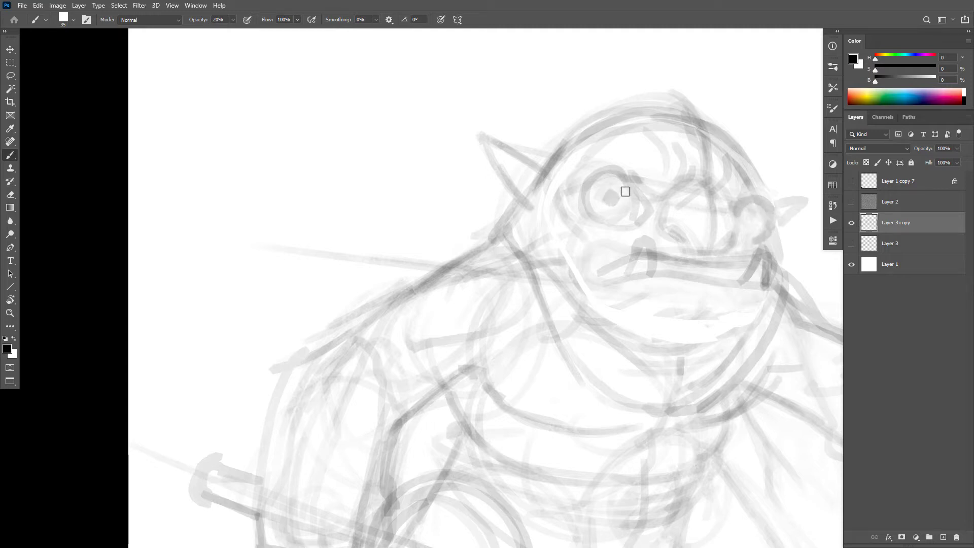
left_click_drag(756, 219, 757, 221)
Draw a long tongue hanging out of the open mouth and add teeth along the upper lip
mouse_move(692, 264)
left_mouse_down()
mouse_move(724, 274)
mouse_move(725, 302)
mouse_move(665, 266)
left_mouse_up()
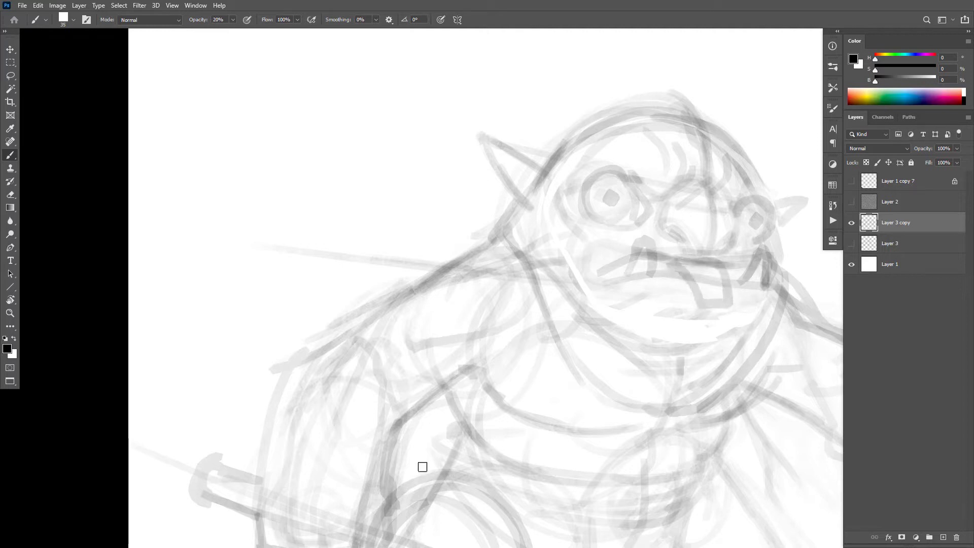
left_click_drag(752, 316, 713, 304)
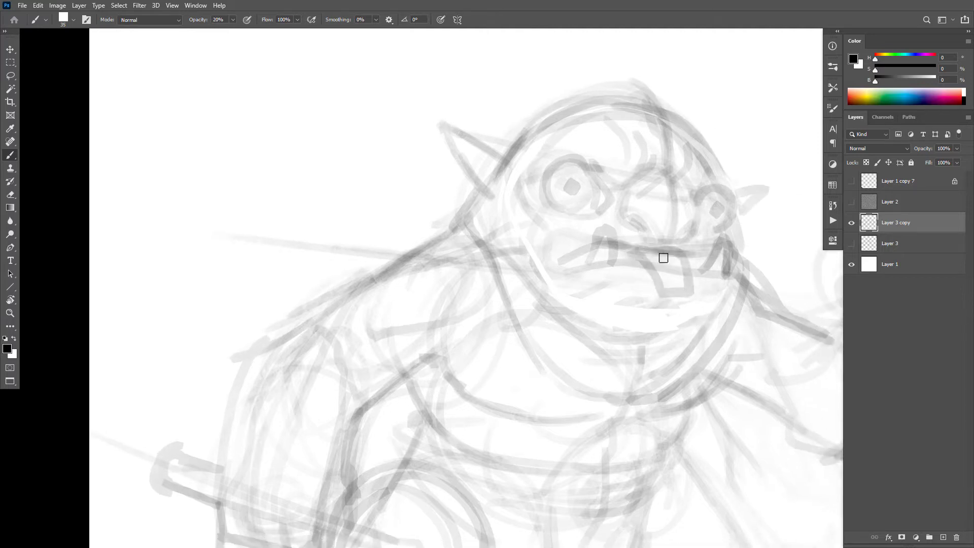
mouse_move(646, 266)
left_mouse_down()
mouse_move(674, 276)
mouse_move(695, 265)
mouse_move(690, 299)
left_mouse_up()
left_click_drag(685, 256, 558, 261)
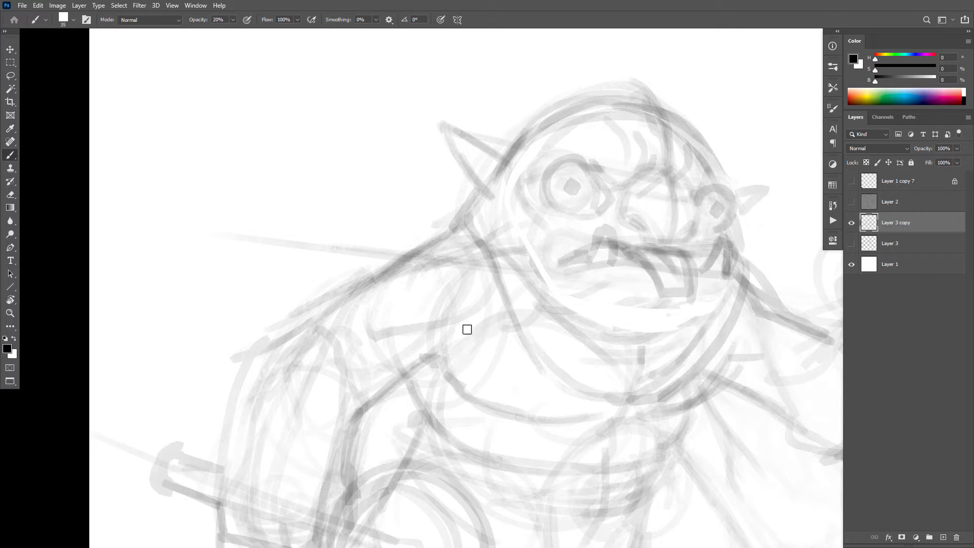
left_click_drag(700, 271, 702, 263)
left_click_drag(754, 337, 760, 322)
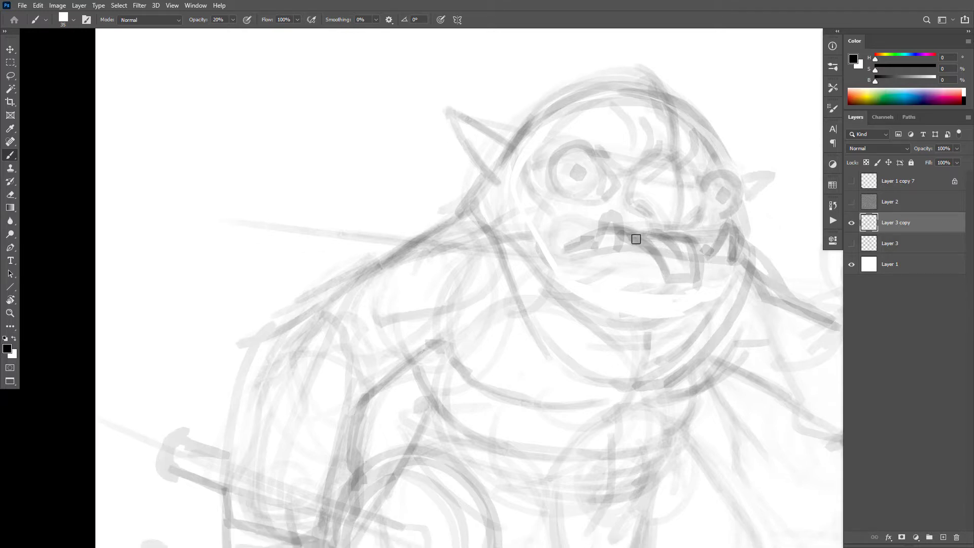
left_click_drag(643, 244, 668, 301)
mouse_move(701, 253)
left_mouse_down()
mouse_move(691, 295)
mouse_move(663, 291)
mouse_move(633, 233)
left_mouse_up()
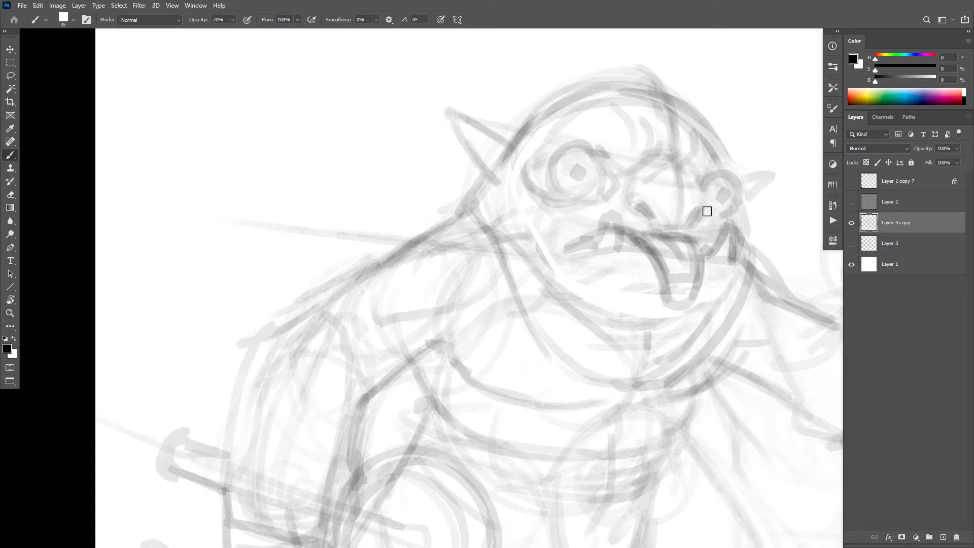
Add angry slanting brows above both eyes and creases over the bridge of the nose
left_click_drag(606, 155, 556, 135)
mouse_move(623, 170)
left_mouse_down()
mouse_move(649, 156)
mouse_move(625, 168)
left_mouse_up()
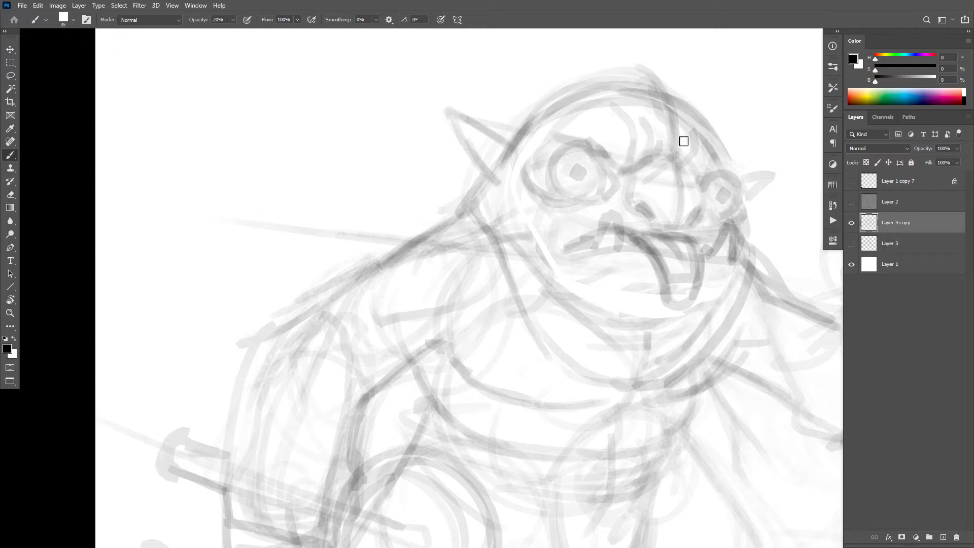
mouse_move(687, 153)
left_mouse_down()
mouse_move(663, 163)
mouse_move(685, 124)
mouse_move(662, 100)
mouse_move(660, 130)
left_mouse_up()
Sketch a tuft of hair tied in a topknot on the crown of the head
left_click_drag(725, 268, 750, 302)
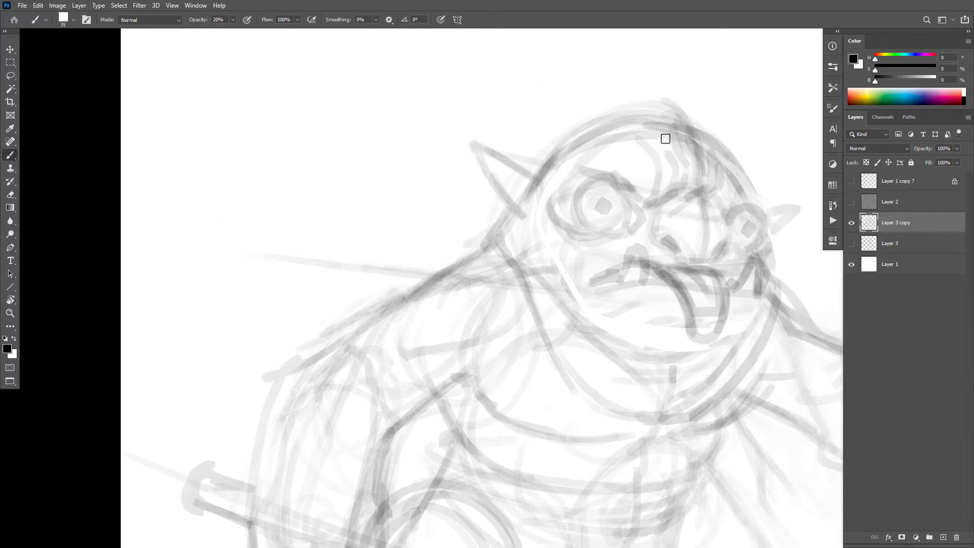
mouse_move(664, 123)
left_mouse_down()
mouse_move(647, 93)
mouse_move(613, 114)
mouse_move(653, 107)
left_mouse_up()
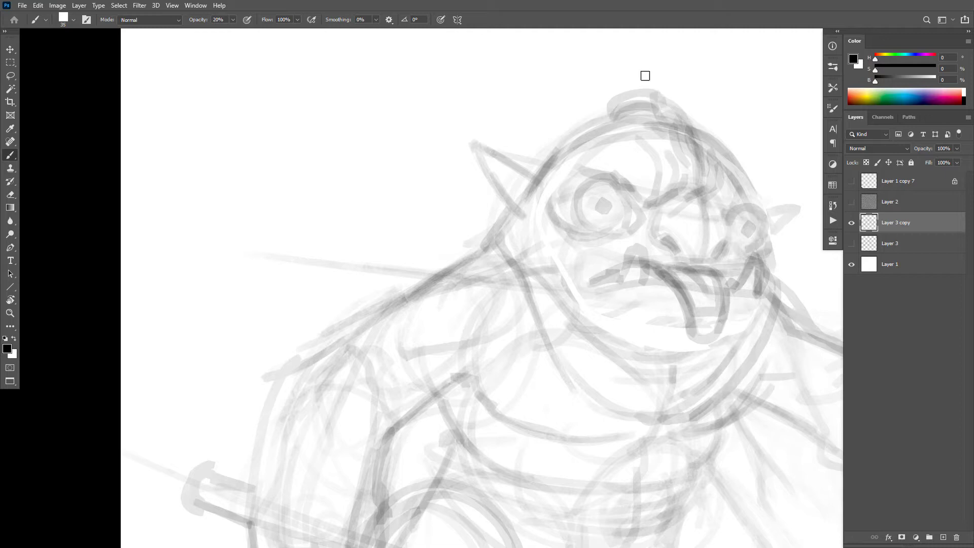
mouse_move(643, 76)
left_mouse_down()
mouse_move(661, 78)
mouse_move(610, 71)
mouse_move(567, 133)
mouse_move(643, 81)
mouse_move(577, 120)
left_mouse_up()
Draw a round earring on each side of the head, level with the mouth, and darken the near one
left_click_drag(675, 288, 679, 287)
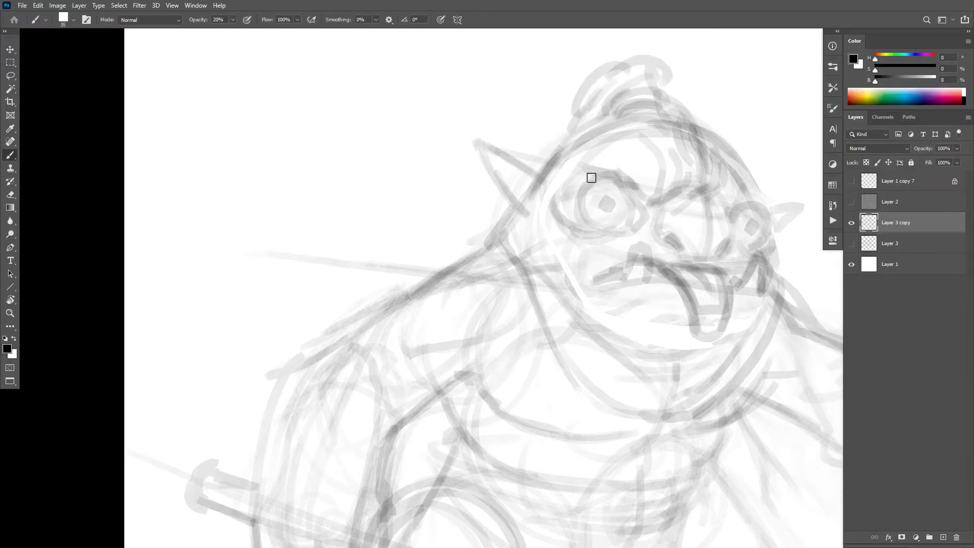
mouse_move(544, 282)
left_mouse_down()
mouse_move(513, 301)
mouse_move(550, 271)
mouse_move(538, 298)
left_mouse_up()
mouse_move(769, 306)
left_mouse_down()
mouse_move(790, 313)
mouse_move(762, 336)
mouse_move(789, 319)
mouse_move(787, 331)
mouse_move(767, 336)
mouse_move(786, 334)
mouse_move(771, 302)
mouse_move(795, 332)
left_mouse_up()
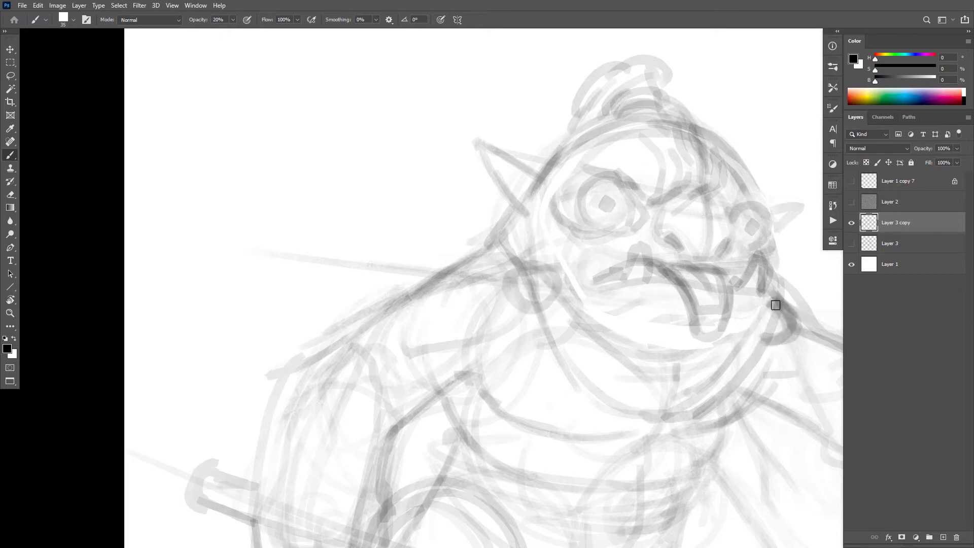
key("Tab")
key("Tab")
mouse_move(516, 271)
left_mouse_down()
mouse_move(543, 304)
mouse_move(546, 264)
left_mouse_up()
Reinforce the tongue, upper lip and both tusks with darker strokes, and redefine the round nose
mouse_move(734, 309)
left_mouse_down()
mouse_move(757, 313)
mouse_move(700, 315)
mouse_move(688, 219)
left_mouse_up()
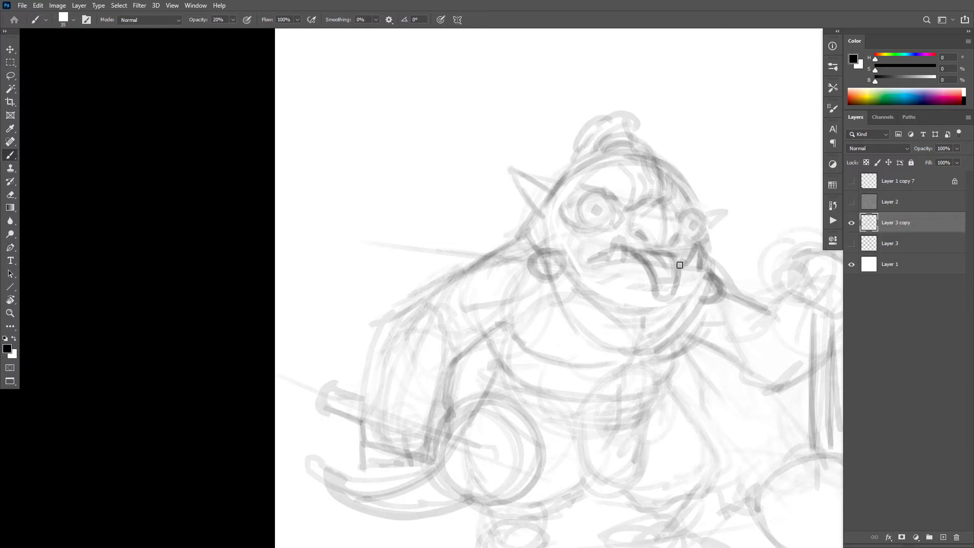
left_click_drag(680, 265, 654, 299)
left_click_drag(606, 259, 587, 267)
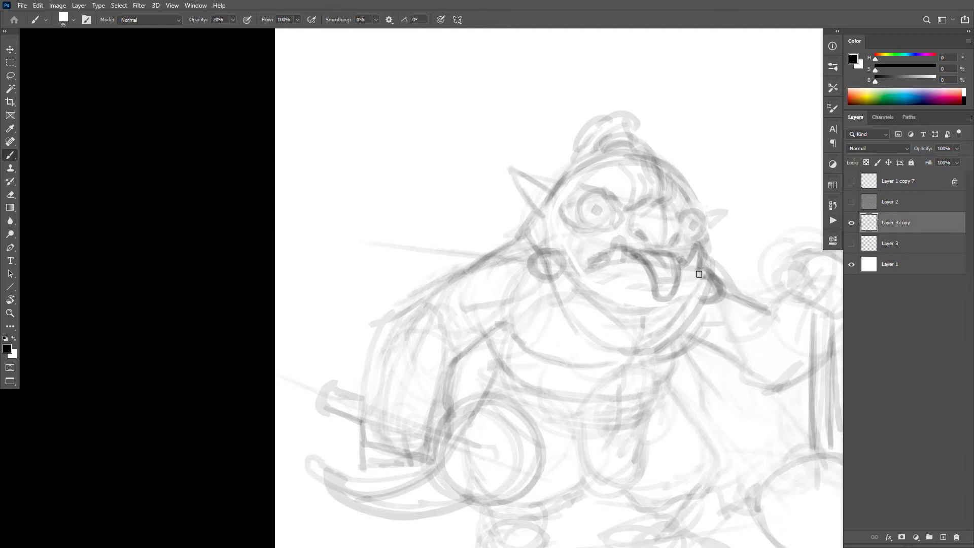
mouse_move(617, 261)
left_mouse_down()
mouse_move(590, 270)
mouse_move(634, 241)
mouse_move(615, 252)
left_mouse_up()
left_click_drag(702, 250, 694, 267)
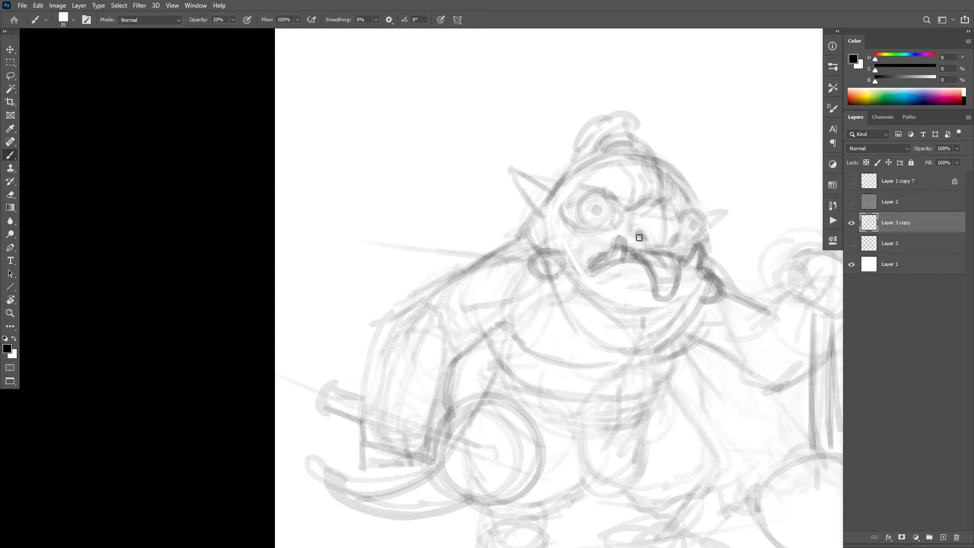
mouse_move(635, 234)
left_mouse_down()
mouse_move(684, 229)
mouse_move(659, 222)
mouse_move(674, 229)
left_mouse_up()
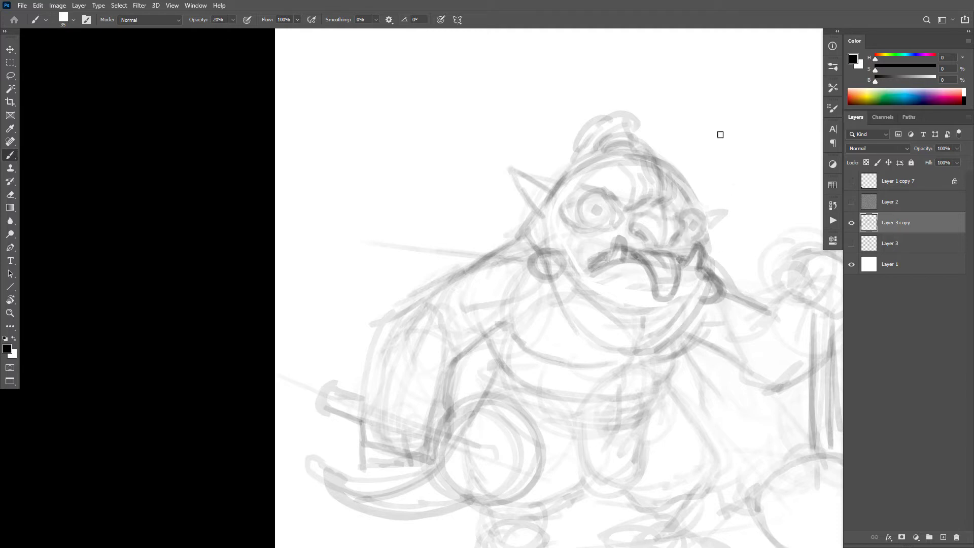
Darken both eyes, the far contour of the head and the near cheek, undoing the last stray strokes
mouse_move(602, 193)
left_mouse_down()
mouse_move(585, 222)
mouse_move(611, 215)
left_mouse_up()
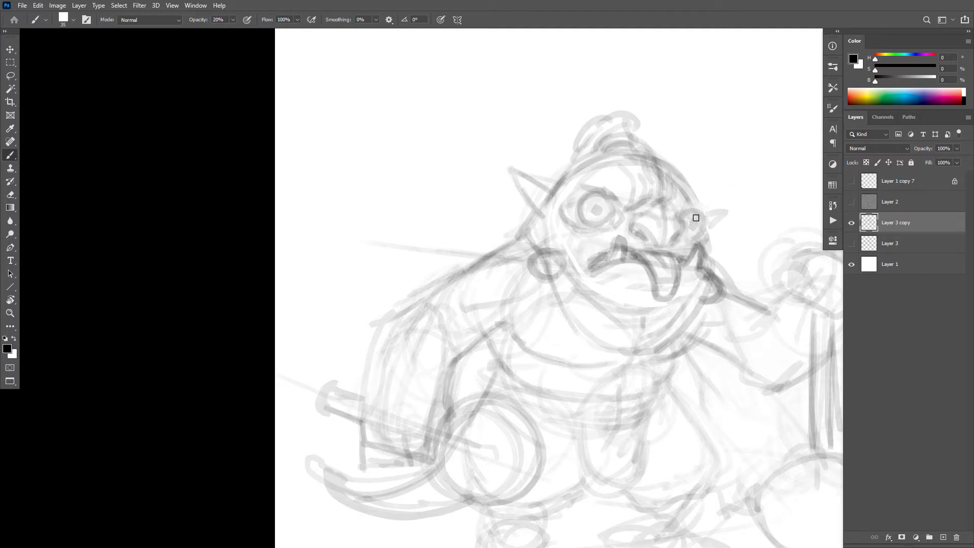
mouse_move(681, 222)
left_mouse_down()
mouse_move(699, 238)
mouse_move(703, 210)
mouse_move(677, 171)
mouse_move(646, 153)
left_mouse_up()
left_click_drag(701, 207, 704, 269)
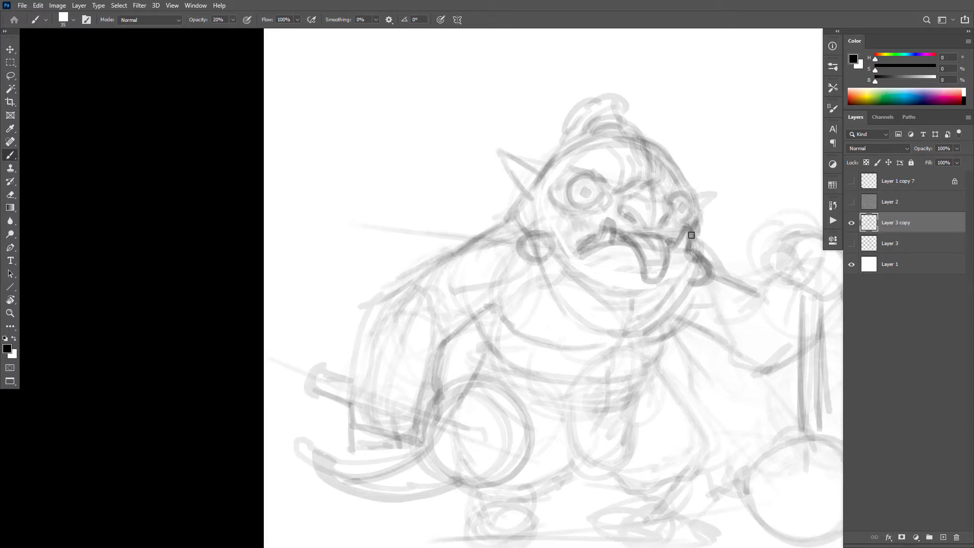
left_click_drag(530, 196, 560, 254)
left_click_drag(538, 206, 577, 267)
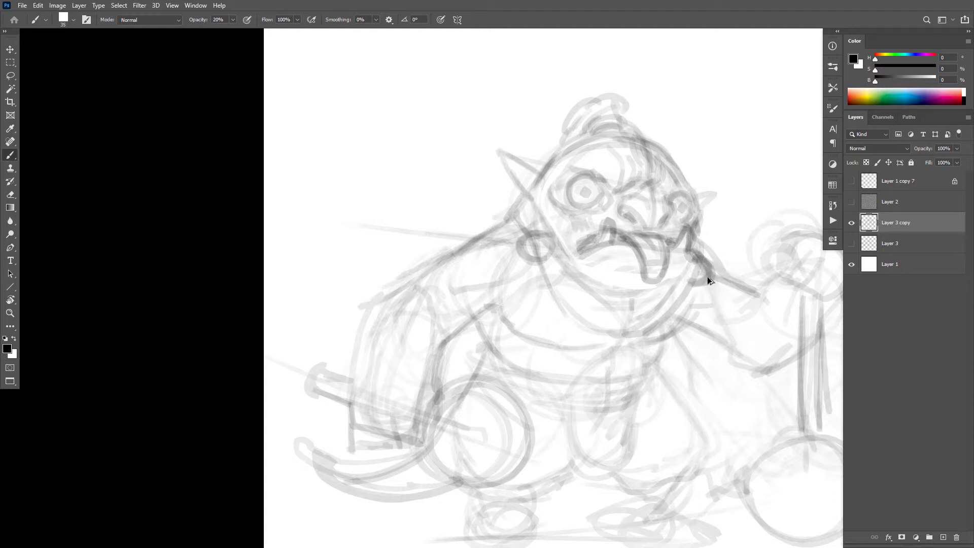
key("ctrl+z")
key("ctrl+z")
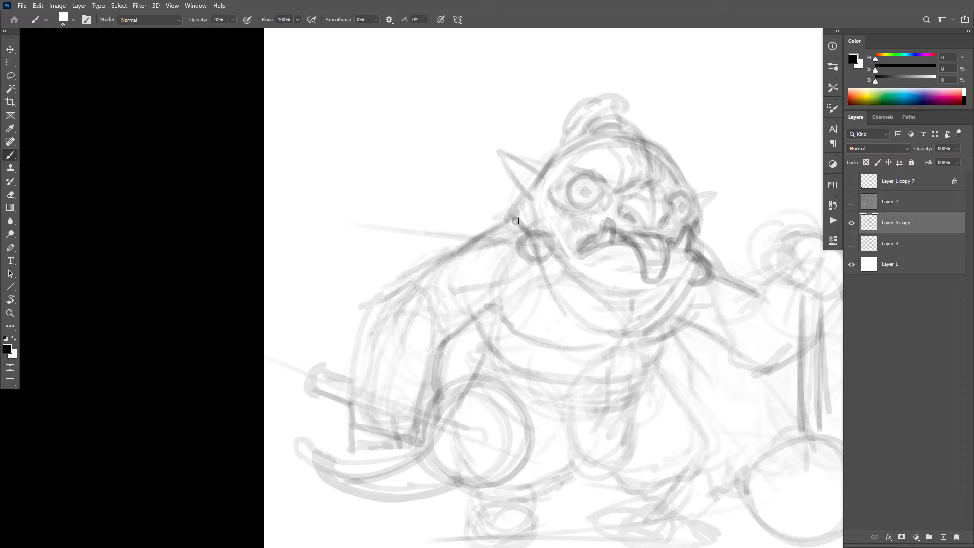
Erase the rough near shoulder line, redraw the shoulder and outer arm contour, and block in the fist's fingers
key("e")
left_click_drag(507, 230, 456, 255)
key("b")
mouse_move(509, 218)
left_mouse_down()
mouse_move(382, 303)
mouse_move(365, 298)
mouse_move(349, 447)
left_mouse_up()
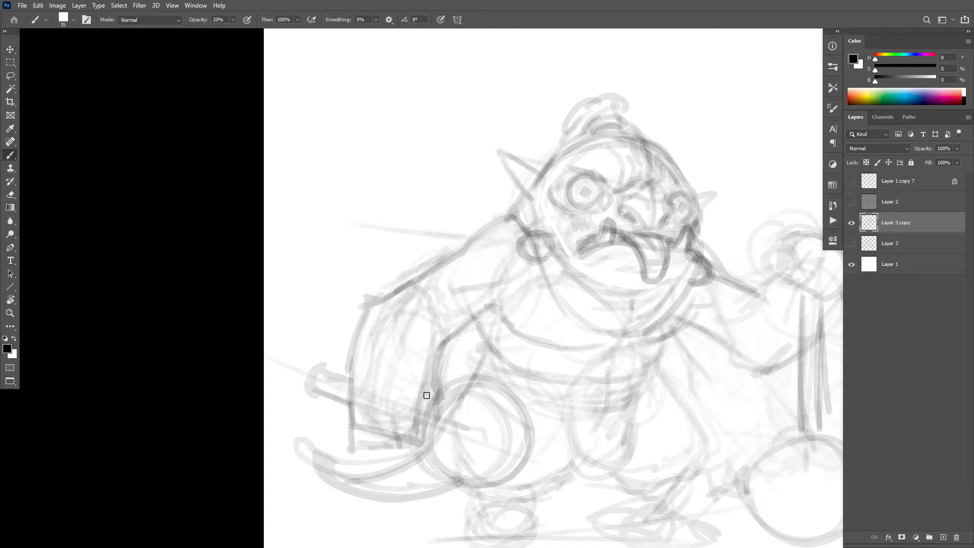
left_click_drag(439, 342, 422, 404)
mouse_move(352, 402)
left_mouse_down()
mouse_move(412, 419)
mouse_move(370, 412)
mouse_move(377, 436)
mouse_move(392, 416)
mouse_move(399, 441)
left_mouse_up()
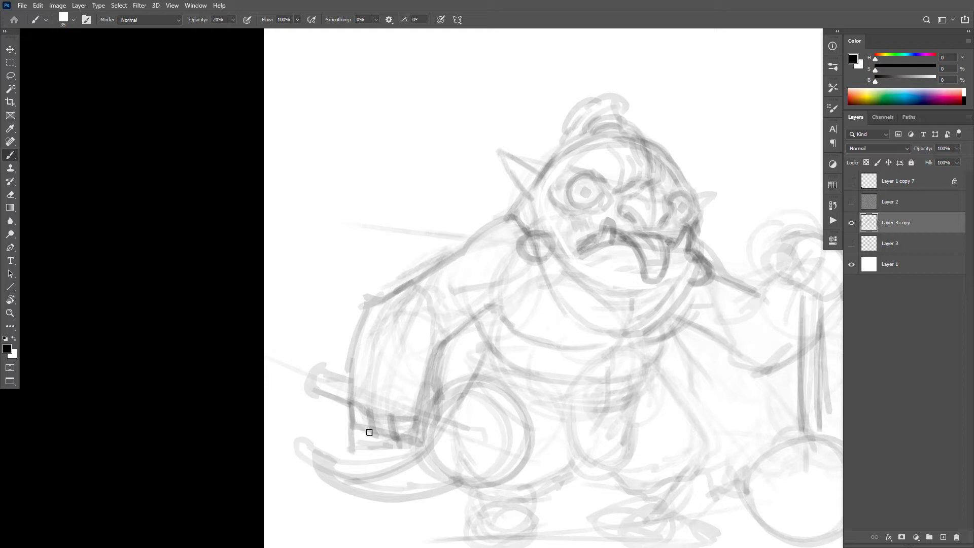
Redraw the inner contour of the near arm from wrist to armpit, cleaning up the elbow line
left_click_drag(435, 361, 432, 424)
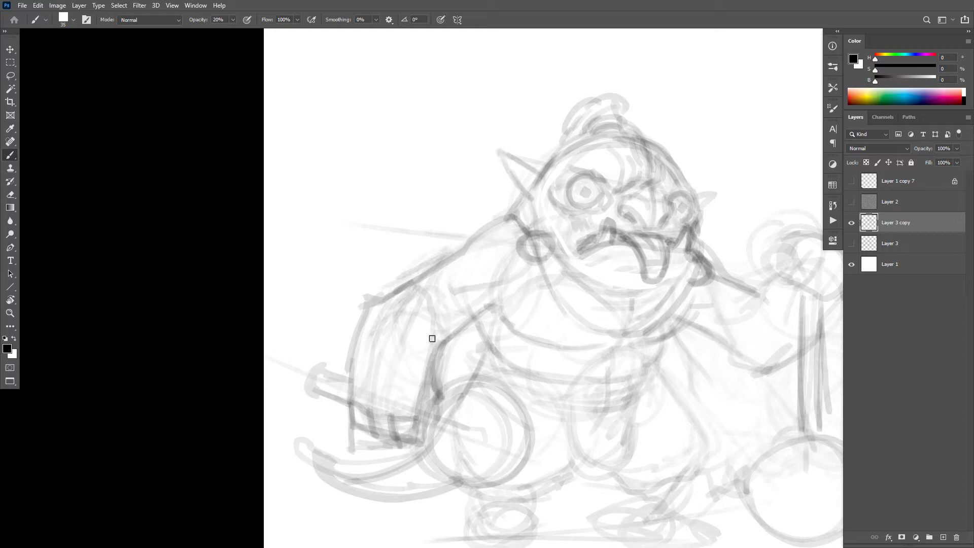
mouse_move(429, 351)
left_mouse_down()
mouse_move(430, 321)
mouse_move(459, 289)
left_mouse_up()
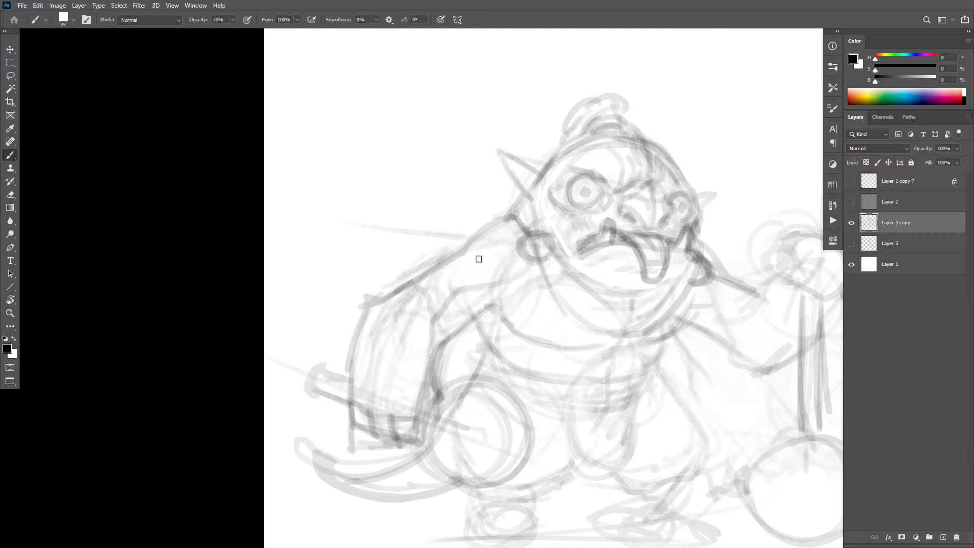
key("e")
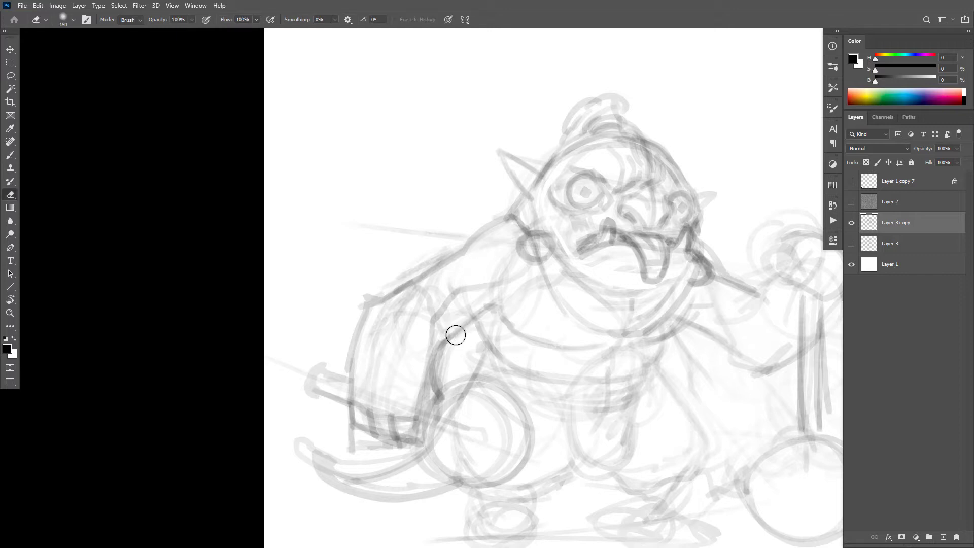
left_click_drag(455, 334, 443, 348)
key("b")
mouse_move(488, 308)
left_mouse_down()
mouse_move(444, 338)
mouse_move(432, 376)
left_mouse_up()
left_click_drag(451, 338, 495, 305)
Erase the straight shoulder lines beside the head and redraw both as curved slopes running down from the neck
key("space")
left_click_drag(750, 335, 643, 346)
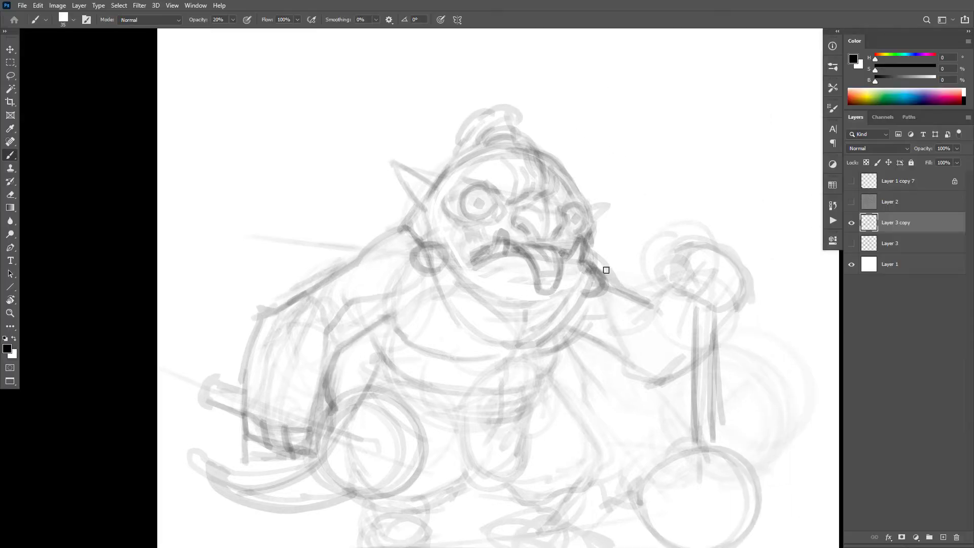
key("e")
mouse_move(597, 267)
left_mouse_down()
mouse_move(622, 253)
mouse_move(592, 250)
mouse_move(654, 306)
left_mouse_up()
key("b")
key("e")
mouse_move(407, 233)
left_mouse_down()
mouse_move(372, 248)
mouse_move(384, 232)
mouse_move(325, 283)
left_mouse_up()
key("b")
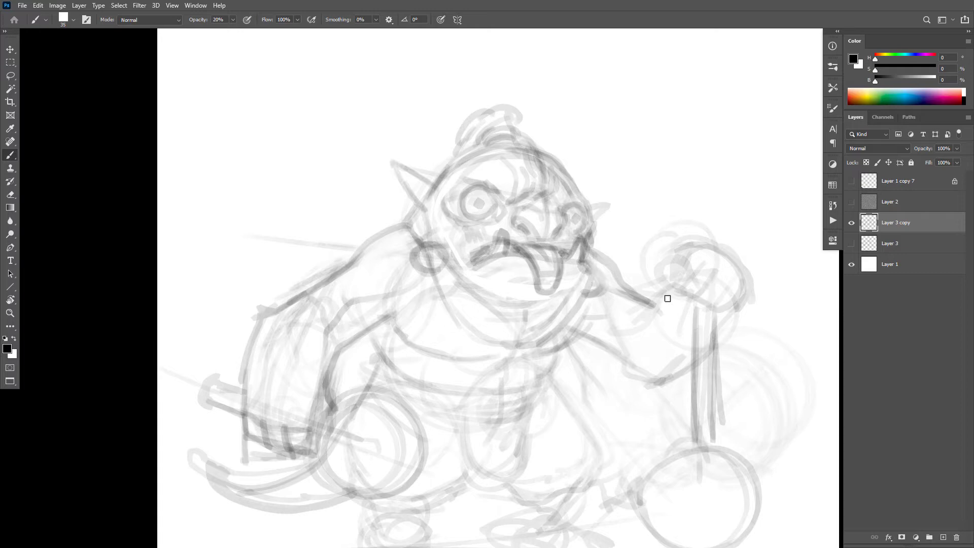
left_click_drag(421, 199, 376, 236)
Darken the rounded loincloth outline at the troll's waist and sketch the curved belt across the belly, undoing the misplaced stroke
left_click_drag(634, 366, 685, 218)
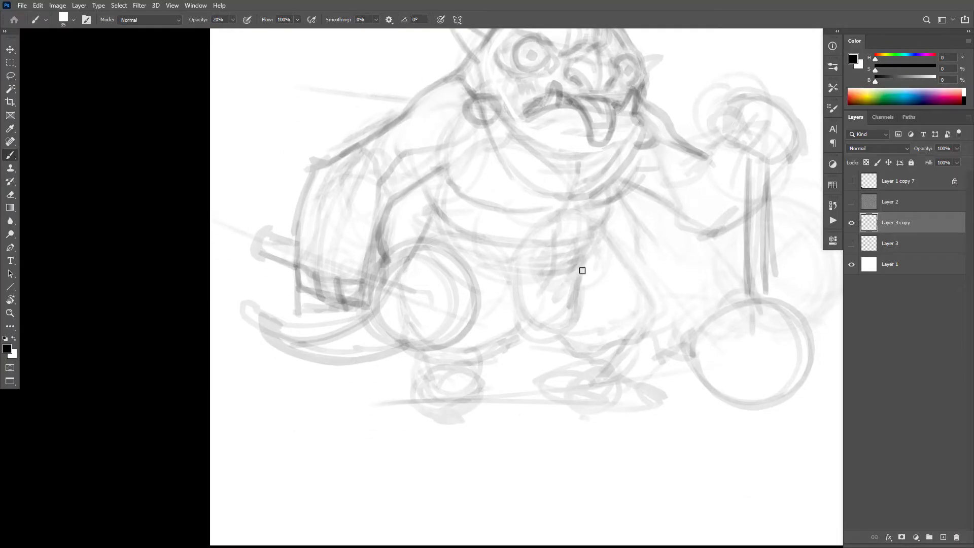
mouse_move(563, 219)
left_mouse_down()
mouse_move(507, 282)
mouse_move(532, 250)
mouse_move(521, 249)
mouse_move(518, 316)
mouse_move(569, 315)
mouse_move(583, 266)
mouse_move(582, 317)
mouse_move(594, 224)
mouse_move(534, 235)
mouse_move(532, 260)
left_mouse_up()
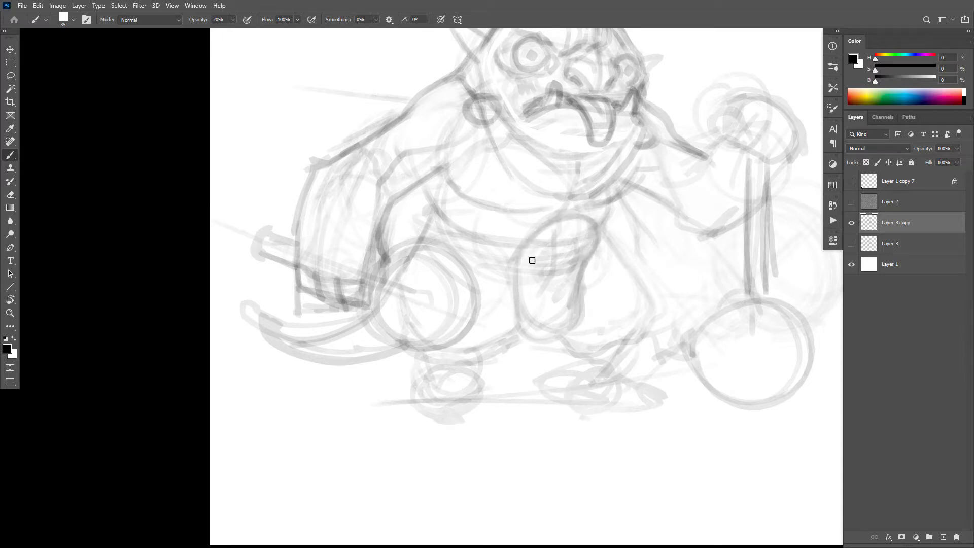
mouse_move(439, 222)
left_mouse_down()
mouse_move(543, 252)
mouse_move(615, 227)
mouse_move(581, 249)
mouse_move(550, 253)
mouse_move(506, 249)
mouse_move(435, 218)
mouse_move(443, 236)
mouse_move(535, 262)
mouse_move(579, 256)
mouse_move(569, 254)
mouse_move(573, 243)
mouse_move(548, 271)
mouse_move(578, 244)
mouse_move(562, 271)
mouse_move(556, 247)
mouse_move(579, 254)
mouse_move(546, 266)
mouse_move(534, 245)
mouse_move(446, 219)
mouse_move(426, 198)
mouse_move(428, 218)
mouse_move(555, 251)
mouse_move(609, 223)
left_mouse_up()
key("ctrl+z")
left_click_drag(425, 182, 423, 205)
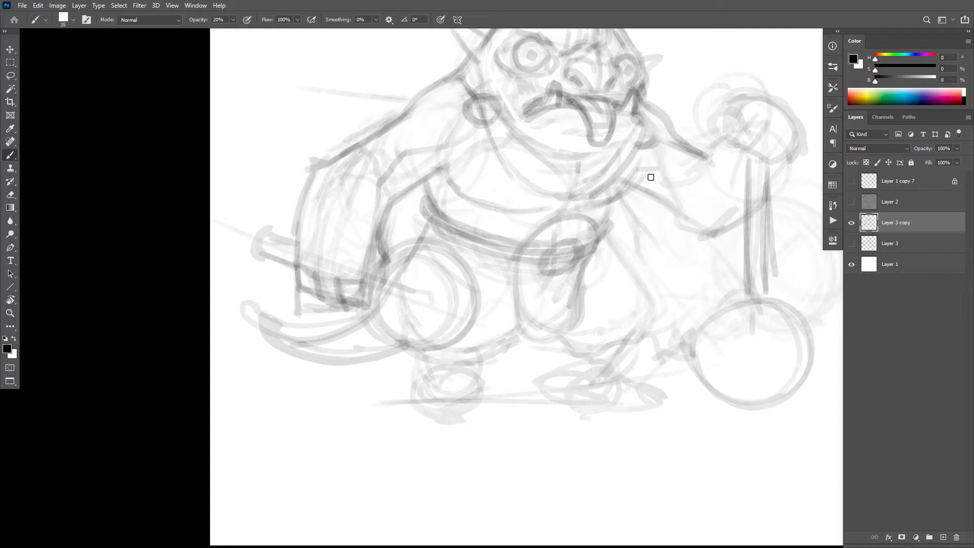
Redraw the far side of the torso from the belt up to the armpit and touch up the far elbow
mouse_move(606, 220)
left_mouse_down()
mouse_move(627, 169)
mouse_move(581, 202)
mouse_move(618, 198)
mouse_move(576, 208)
mouse_move(631, 187)
mouse_move(670, 153)
mouse_move(640, 169)
mouse_move(677, 150)
mouse_move(643, 167)
left_mouse_up()
key("e")
key("b")
left_click_drag(613, 198, 642, 174)
left_click_drag(639, 183, 610, 216)
mouse_move(699, 233)
left_mouse_down()
mouse_move(680, 372)
mouse_move(671, 307)
mouse_move(712, 208)
left_mouse_up()
Redraw the round weapon head at the near hip with an inner ring, its lower end block and the handle's knob
mouse_move(431, 300)
left_mouse_down()
mouse_move(386, 291)
mouse_move(347, 358)
mouse_move(423, 380)
mouse_move(438, 315)
mouse_move(358, 331)
mouse_move(378, 382)
left_mouse_up()
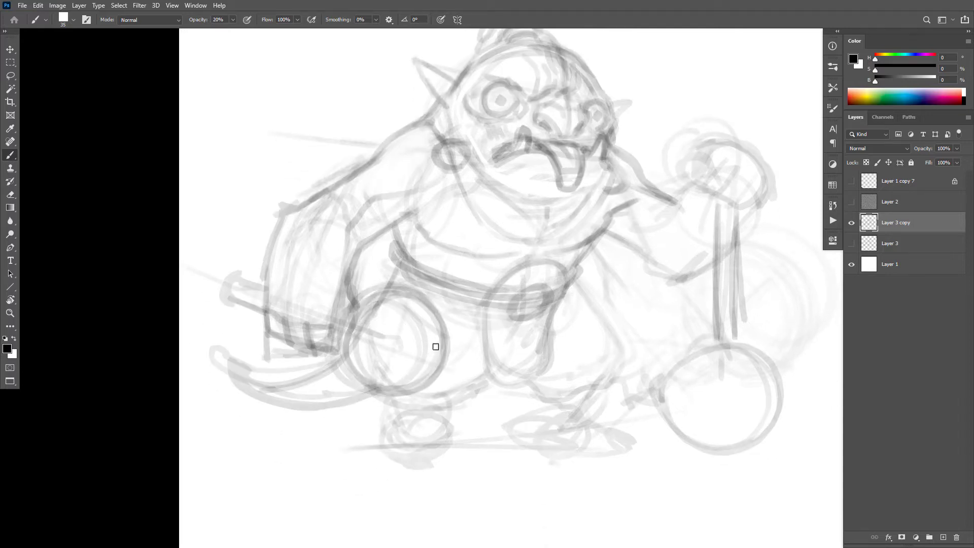
mouse_move(416, 315)
left_mouse_down()
mouse_move(356, 336)
mouse_move(410, 367)
mouse_move(410, 318)
mouse_move(357, 331)
mouse_move(403, 366)
mouse_move(368, 303)
mouse_move(366, 375)
mouse_move(410, 306)
mouse_move(379, 361)
left_mouse_up()
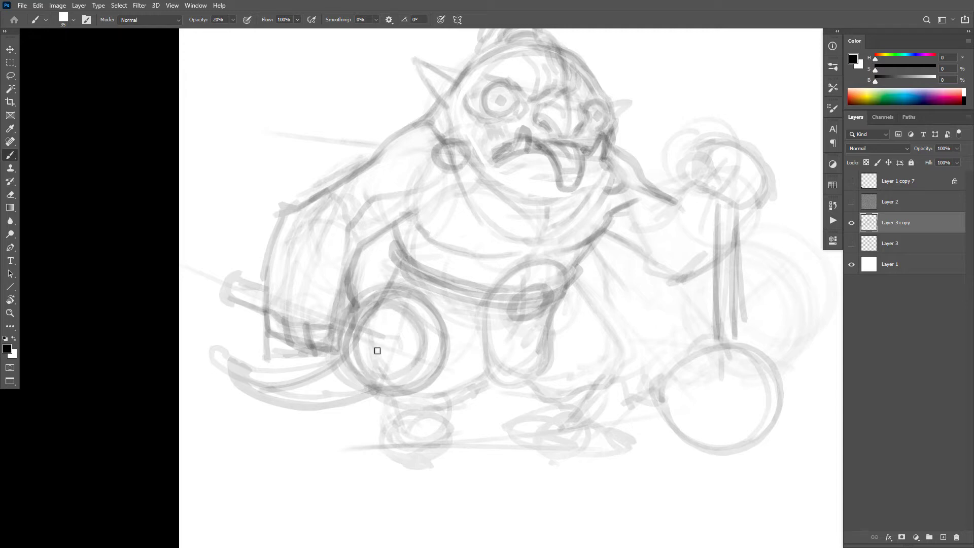
mouse_move(411, 293)
left_mouse_down()
mouse_move(368, 392)
mouse_move(343, 387)
mouse_move(337, 397)
mouse_move(397, 415)
mouse_move(337, 395)
mouse_move(406, 400)
mouse_move(385, 416)
mouse_move(341, 387)
mouse_move(349, 391)
left_mouse_up()
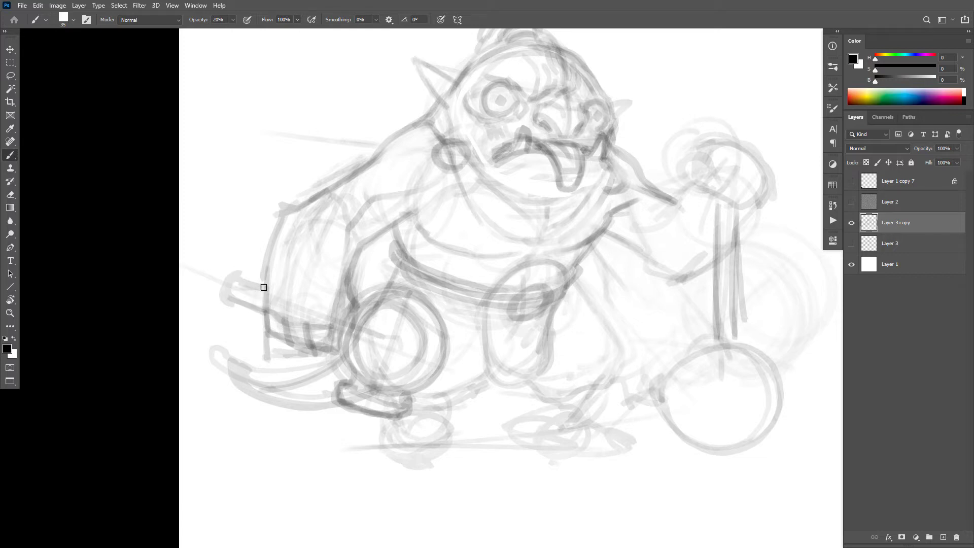
mouse_move(263, 287)
left_mouse_down()
mouse_move(232, 268)
mouse_move(226, 302)
left_mouse_up()
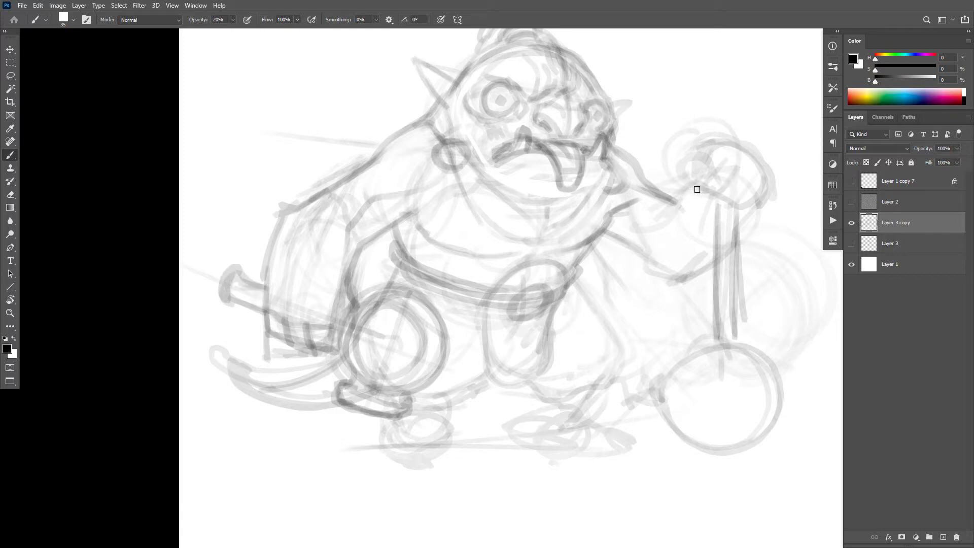
Redraw the far fist as a rounded shape, divide it into fingers gripping the club, and mark the wrist
mouse_move(771, 192)
left_mouse_down()
mouse_move(750, 232)
mouse_move(760, 170)
mouse_move(699, 152)
mouse_move(706, 193)
mouse_move(725, 159)
mouse_move(765, 189)
mouse_move(705, 147)
mouse_move(766, 187)
left_mouse_up()
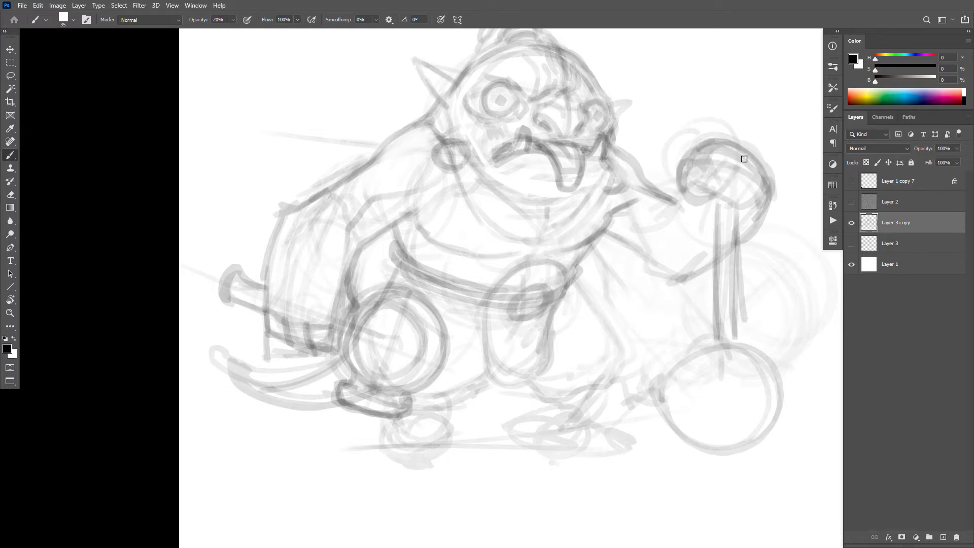
mouse_move(736, 144)
left_mouse_down()
mouse_move(735, 135)
mouse_move(754, 147)
mouse_move(768, 188)
mouse_move(702, 182)
mouse_move(762, 186)
left_mouse_up()
left_click_drag(691, 163, 744, 204)
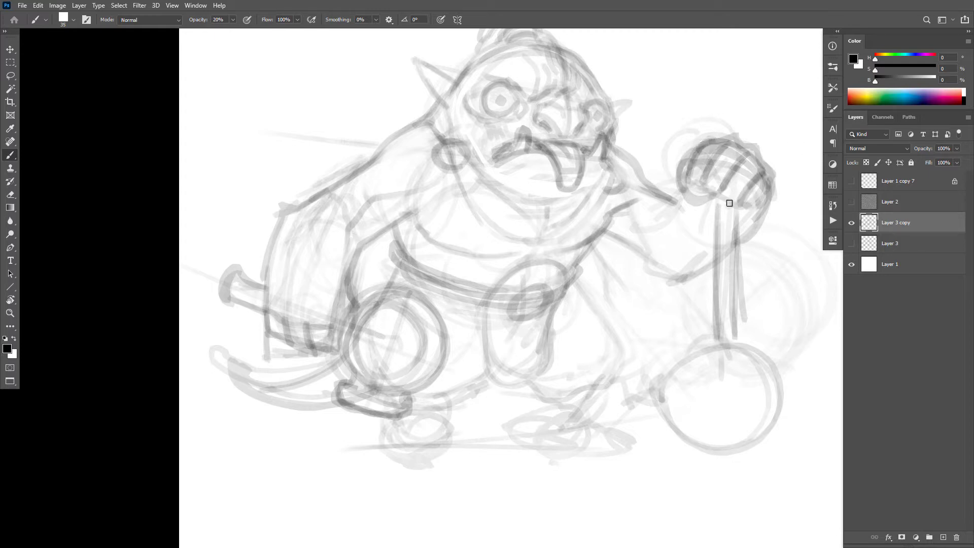
mouse_move(695, 182)
left_mouse_down()
mouse_move(750, 207)
mouse_move(730, 217)
mouse_move(678, 202)
mouse_move(765, 198)
mouse_move(748, 223)
mouse_move(726, 227)
left_mouse_up()
left_click_drag(680, 199, 659, 218)
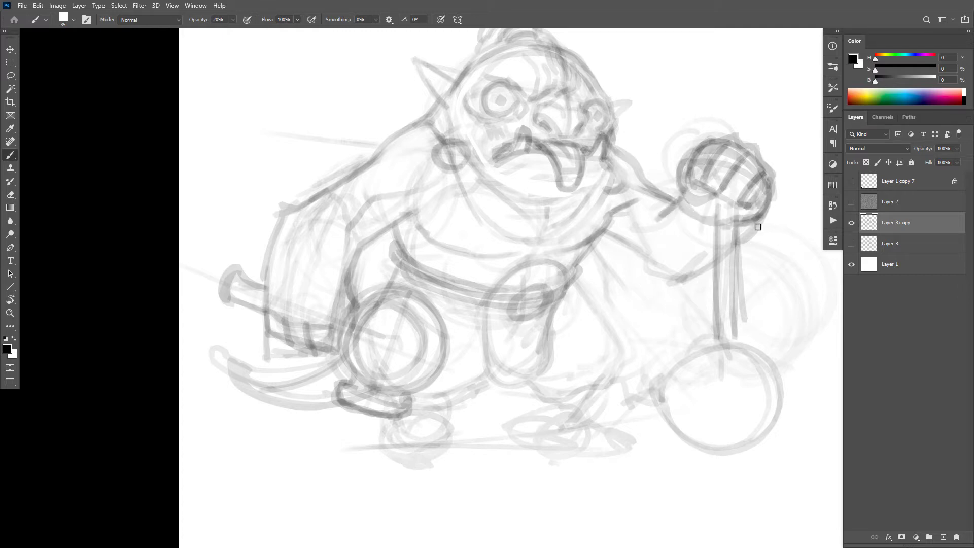
Draw the far forearm from fist to elbow, darken the upper arm's underside, and reinforce the near arm's outer contour
left_click_drag(764, 207, 731, 259)
left_click_drag(763, 211, 685, 306)
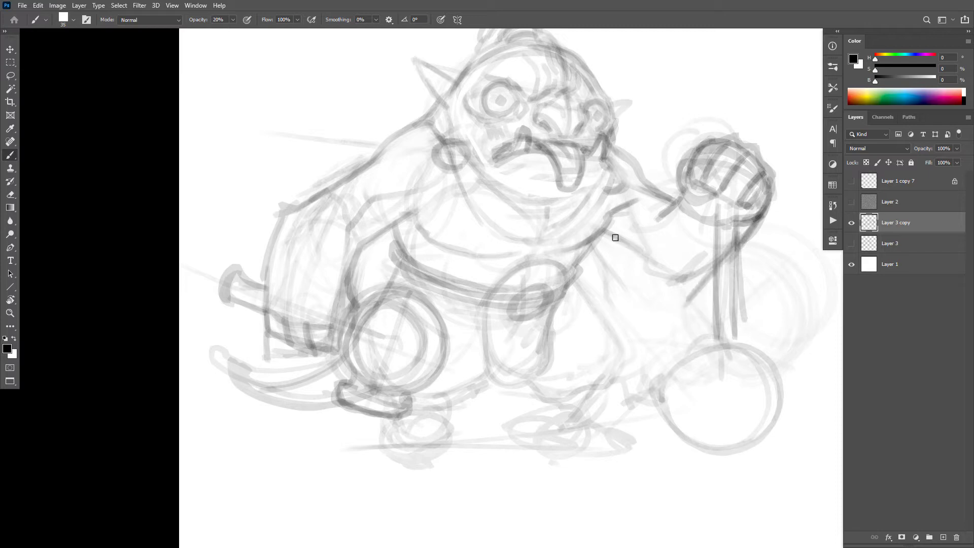
mouse_move(613, 235)
left_mouse_down()
mouse_move(687, 289)
mouse_move(728, 268)
left_mouse_up()
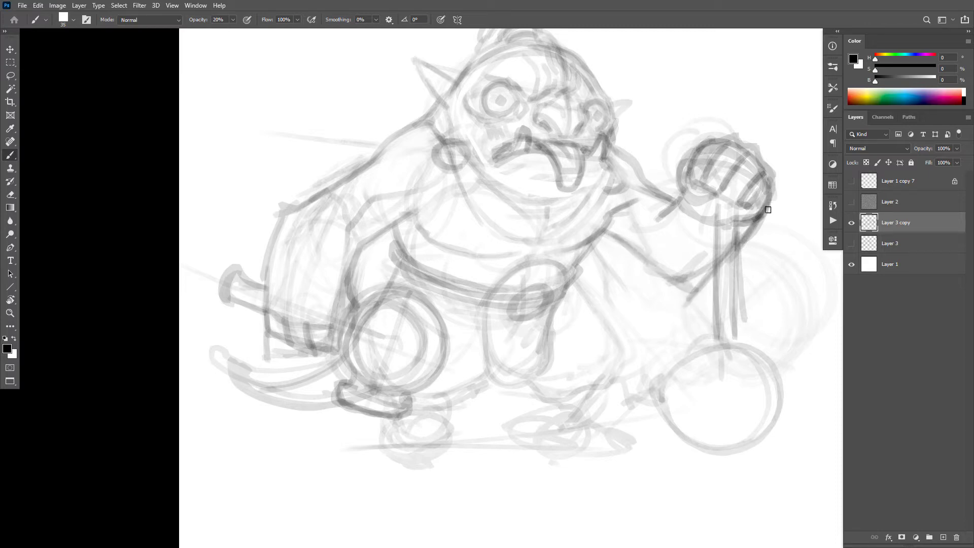
left_click_drag(768, 209, 687, 302)
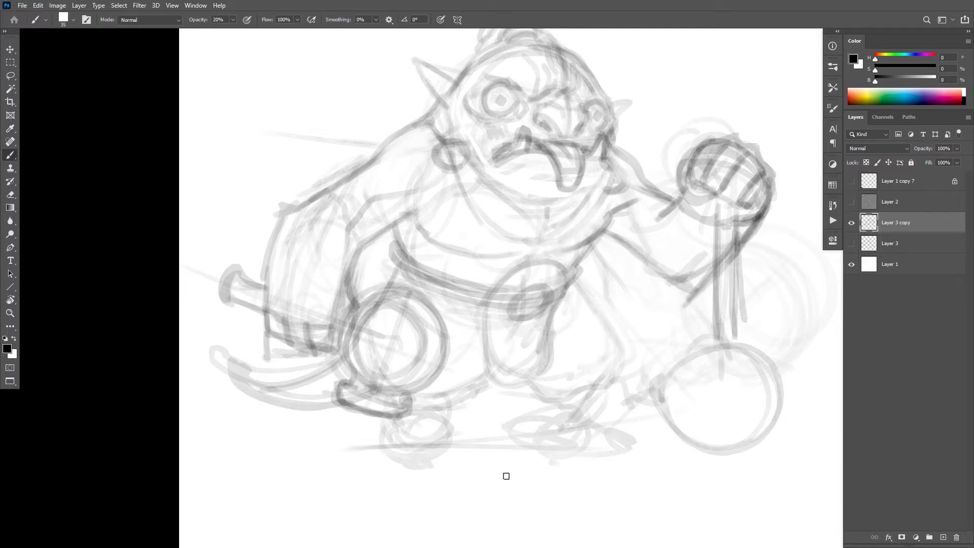
mouse_move(379, 155)
left_mouse_down()
mouse_move(282, 208)
mouse_move(266, 300)
left_mouse_up()
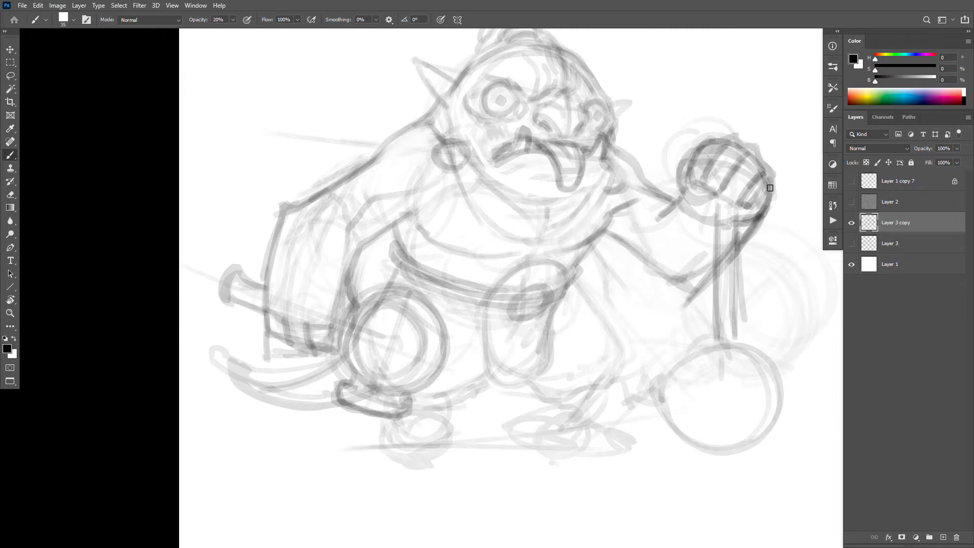
left_click_drag(763, 207, 696, 295)
Darken the club's shaft below the far fist and define its round head with a centre line, flattened sides and base
mouse_move(714, 198)
left_mouse_down()
mouse_move(707, 355)
mouse_move(711, 298)
mouse_move(714, 334)
left_mouse_up()
key("ctrl+z")
mouse_move(713, 194)
left_mouse_down()
mouse_move(717, 339)
mouse_move(736, 344)
left_mouse_up()
left_click_drag(739, 207, 741, 339)
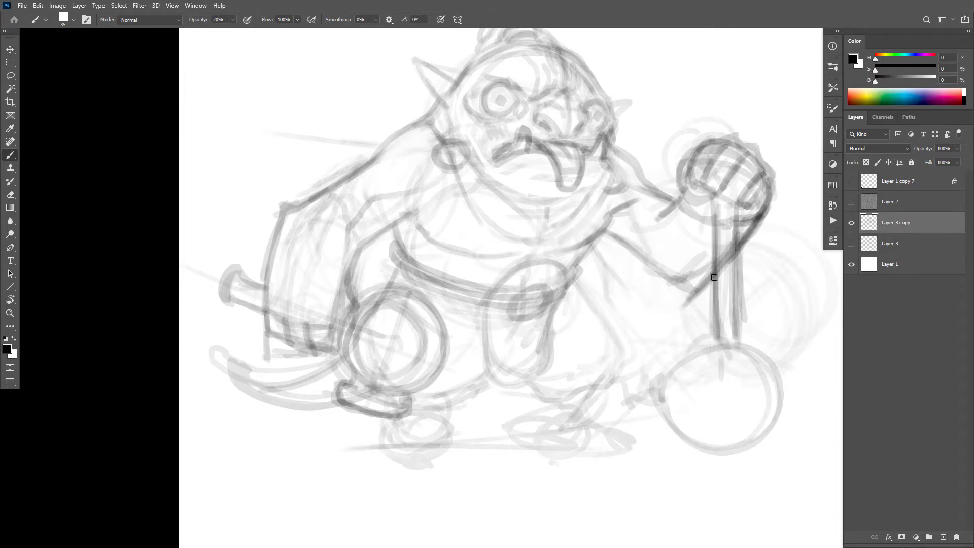
left_click_drag(714, 277, 713, 348)
left_click_drag(727, 305, 727, 453)
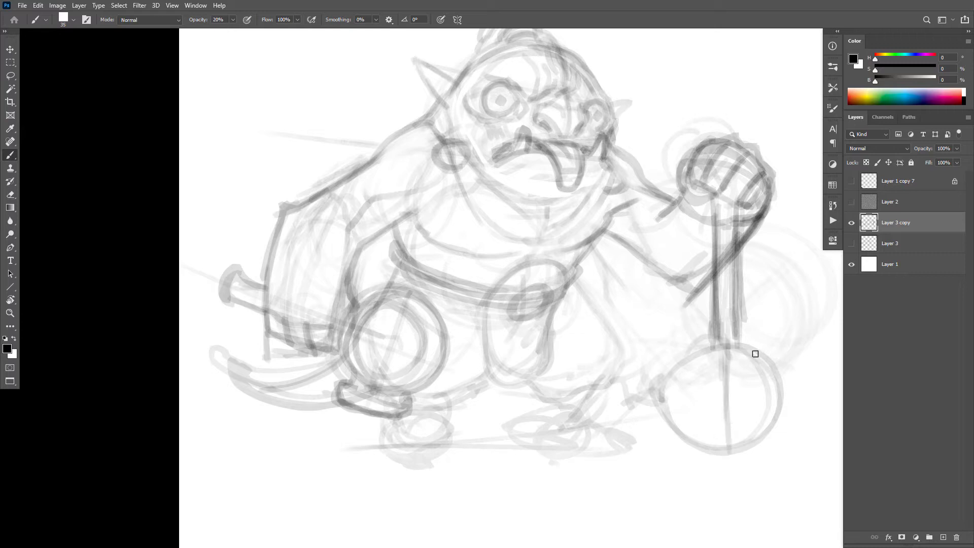
mouse_move(754, 352)
left_mouse_down()
mouse_move(696, 351)
mouse_move(672, 430)
left_mouse_up()
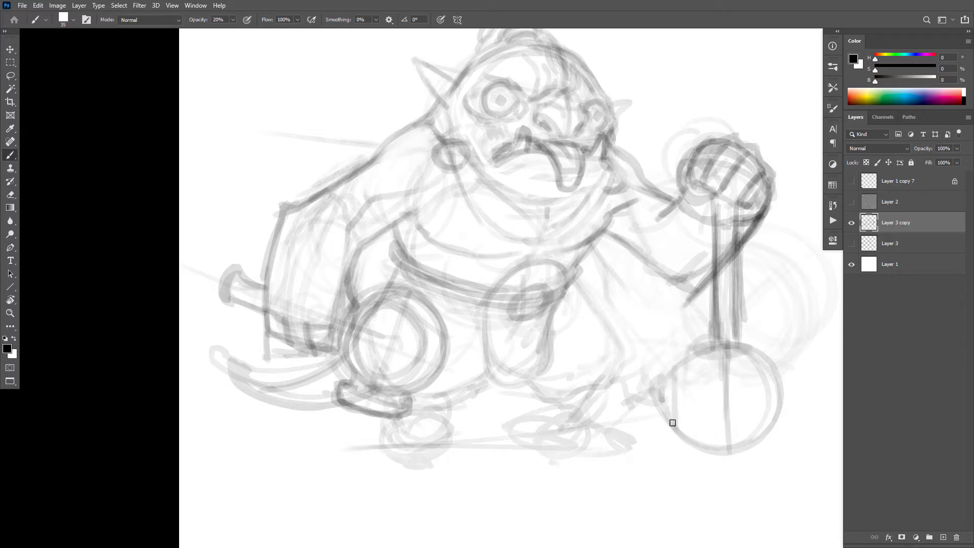
left_click_drag(670, 377, 669, 431)
mouse_move(775, 367)
left_mouse_down()
mouse_move(777, 431)
mouse_move(687, 443)
mouse_move(747, 449)
left_mouse_up()
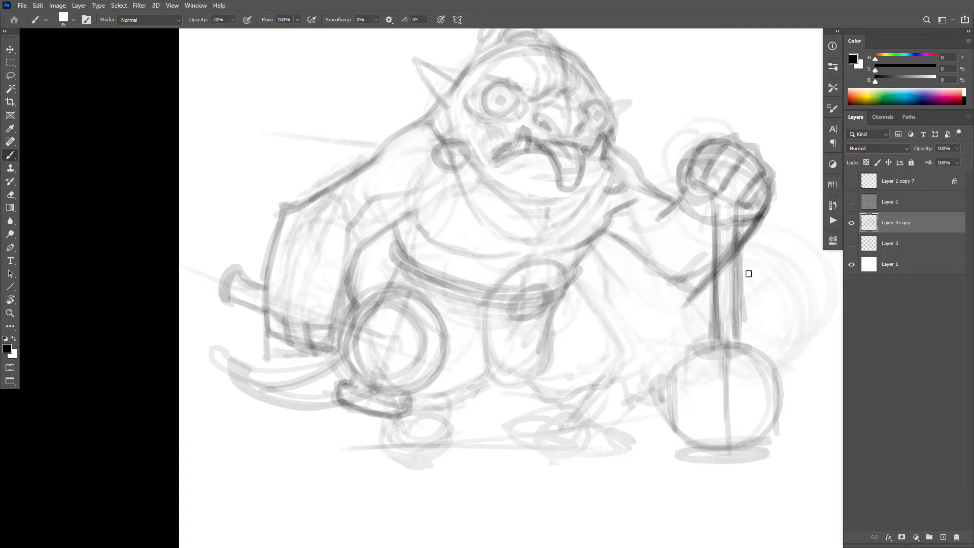
Reinforce the far forearm and the upper club shaft, undoing the last two strokes
left_click_drag(769, 198, 700, 297)
left_click_drag(735, 217, 738, 294)
left_click_drag(714, 206, 717, 292)
left_click_drag(765, 208, 715, 292)
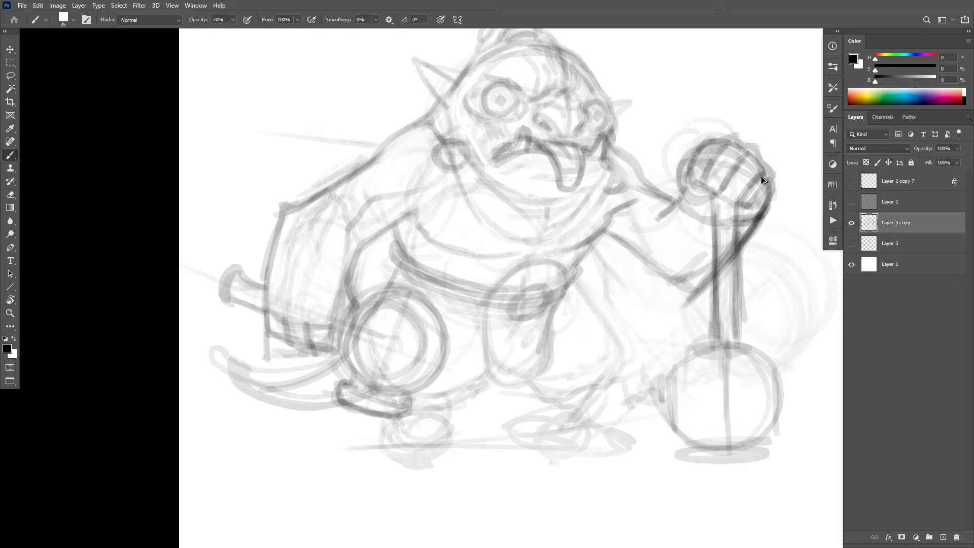
key("ctrl+z")
key("ctrl+z")
Darken the far arm's wrist, shoulder and underside contours, and erase the leftover line inside the near arm
left_click_drag(680, 197, 656, 219)
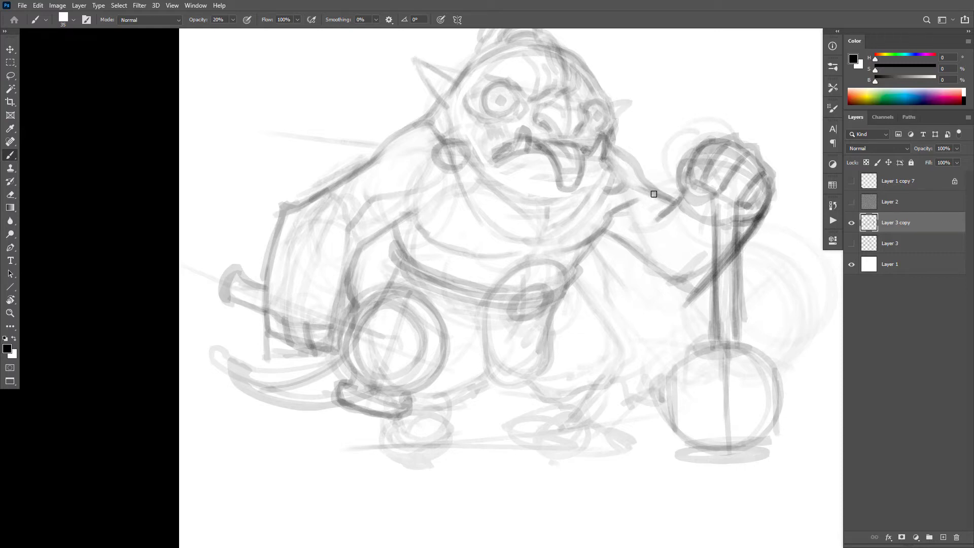
mouse_move(642, 174)
left_mouse_down()
mouse_move(612, 143)
mouse_move(613, 124)
left_mouse_up()
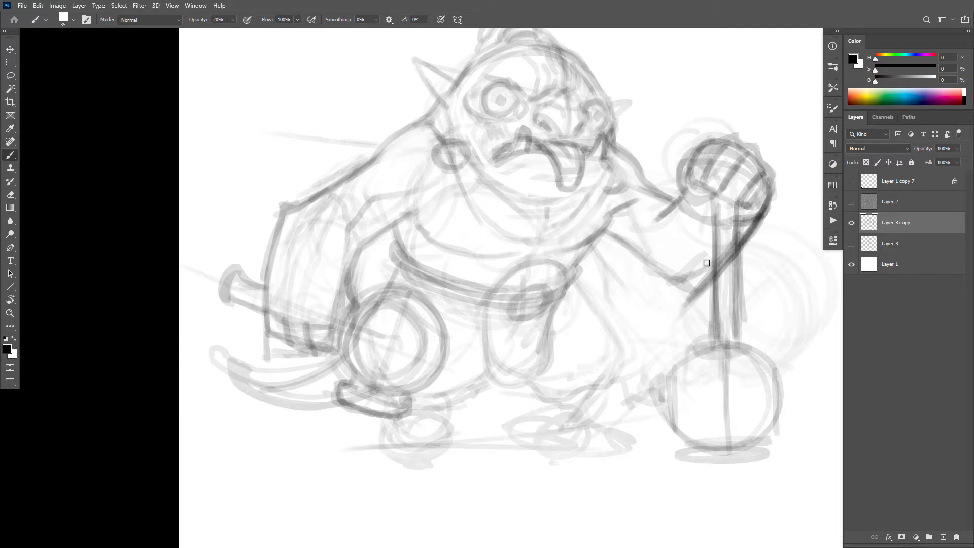
mouse_move(700, 283)
left_mouse_down()
mouse_move(662, 278)
mouse_move(609, 234)
left_mouse_up()
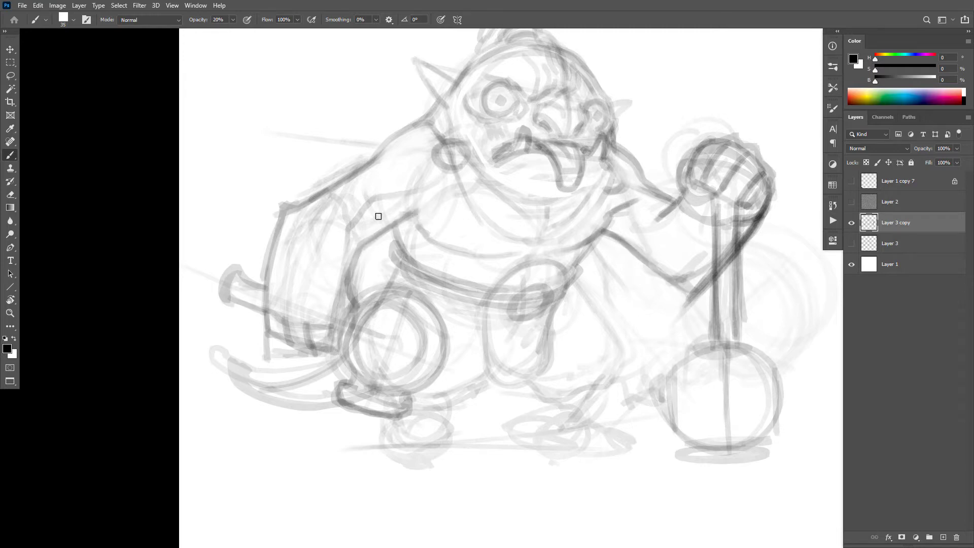
key("e")
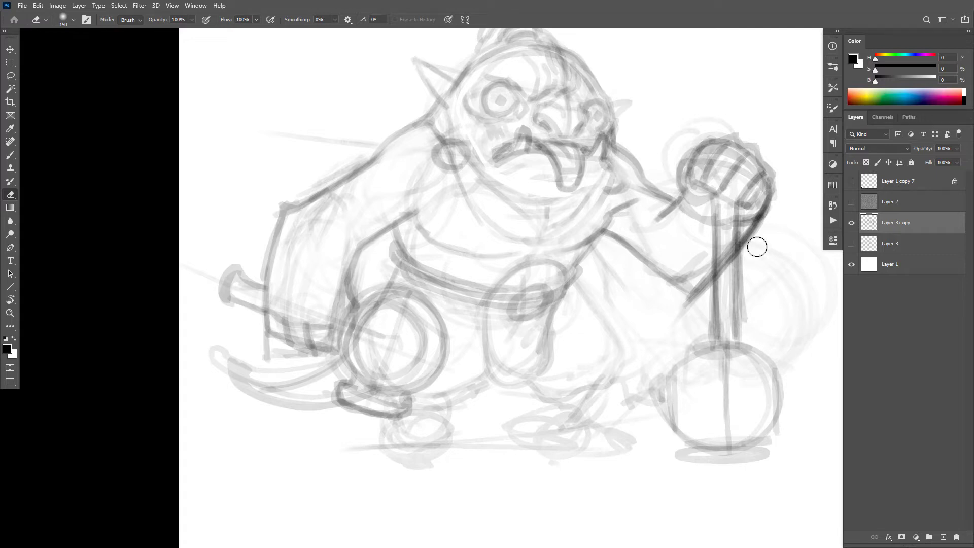
key("b")
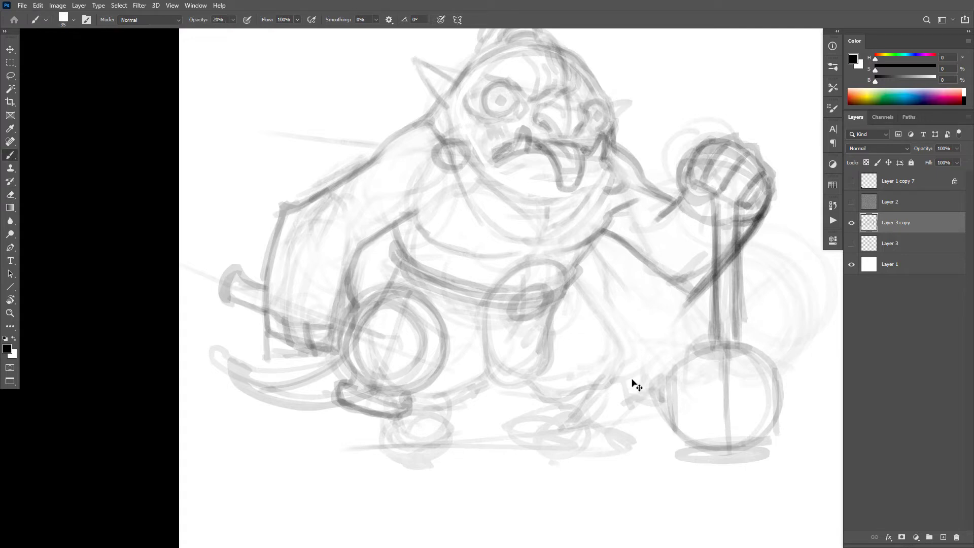
Outline the baggy far trouser leg with folds, and sketch the cloth below the belt and the knot at the near hip
mouse_move(574, 277)
left_mouse_down()
mouse_move(632, 349)
mouse_move(604, 389)
mouse_move(567, 397)
left_mouse_up()
left_click_drag(540, 377, 573, 376)
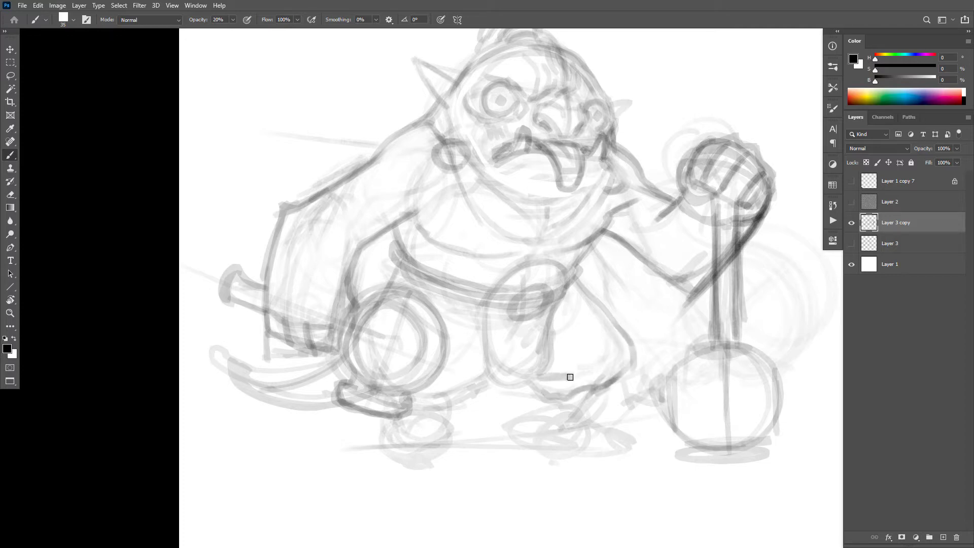
mouse_move(580, 326)
left_mouse_down()
mouse_move(550, 330)
mouse_move(589, 317)
left_mouse_up()
left_click_drag(472, 322, 481, 325)
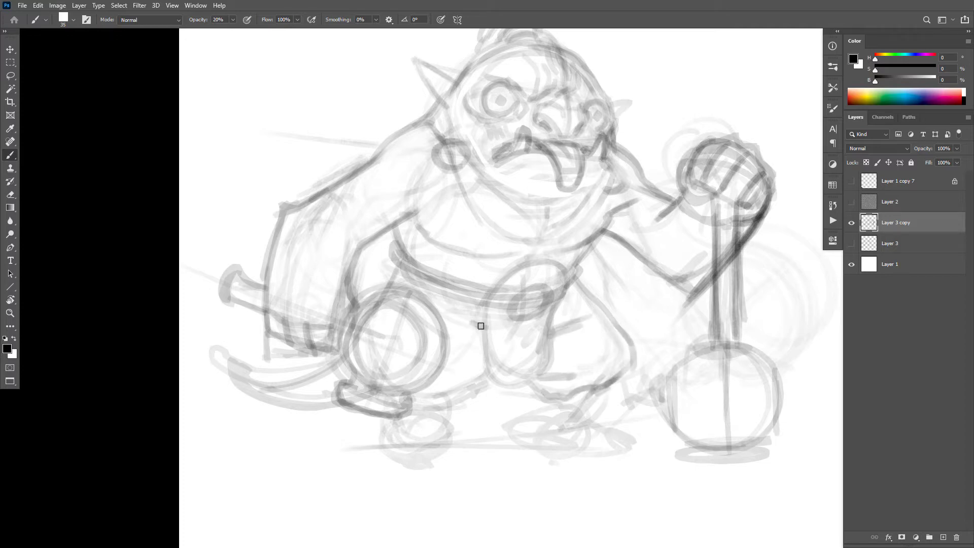
left_click_drag(393, 279, 490, 338)
mouse_move(548, 326)
left_mouse_down()
mouse_move(601, 294)
mouse_move(568, 289)
left_mouse_up()
mouse_move(396, 246)
left_mouse_down()
mouse_move(385, 276)
mouse_move(393, 248)
mouse_move(377, 271)
mouse_move(389, 287)
left_mouse_up()
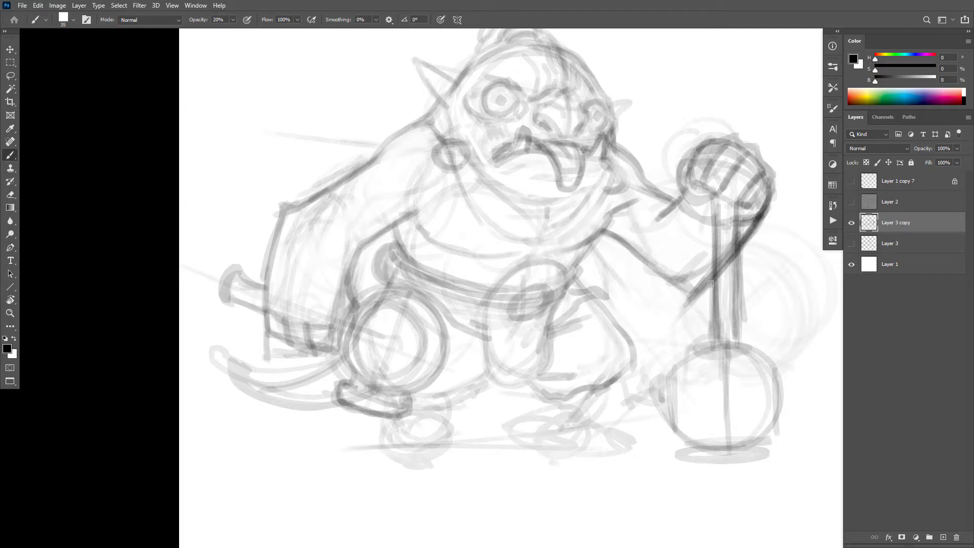
Darken the far arm's elbow corner, the upper arm's underside and the outer forearm edge
left_click_drag(710, 284, 672, 319)
left_click_drag(600, 232, 736, 306)
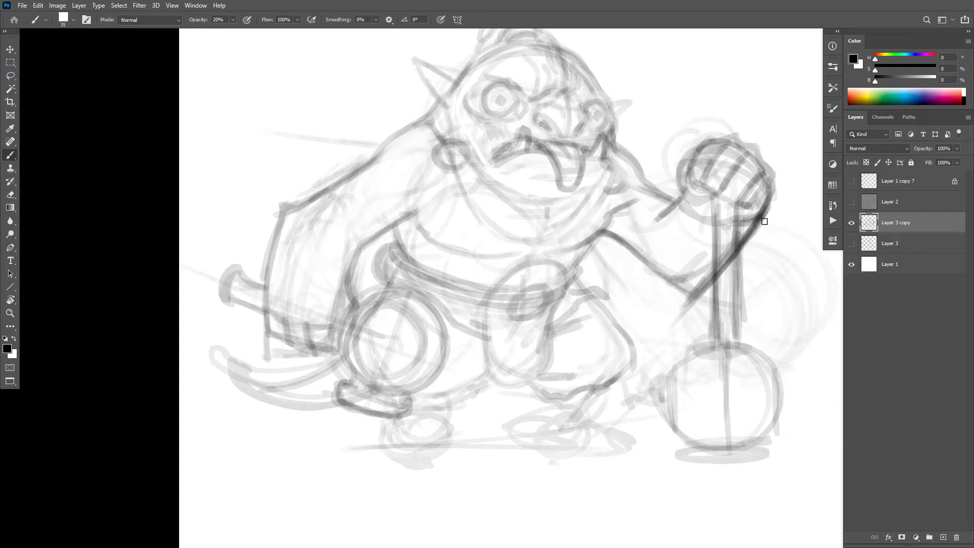
mouse_move(727, 264)
left_mouse_down()
mouse_move(704, 296)
mouse_move(754, 347)
left_mouse_up()
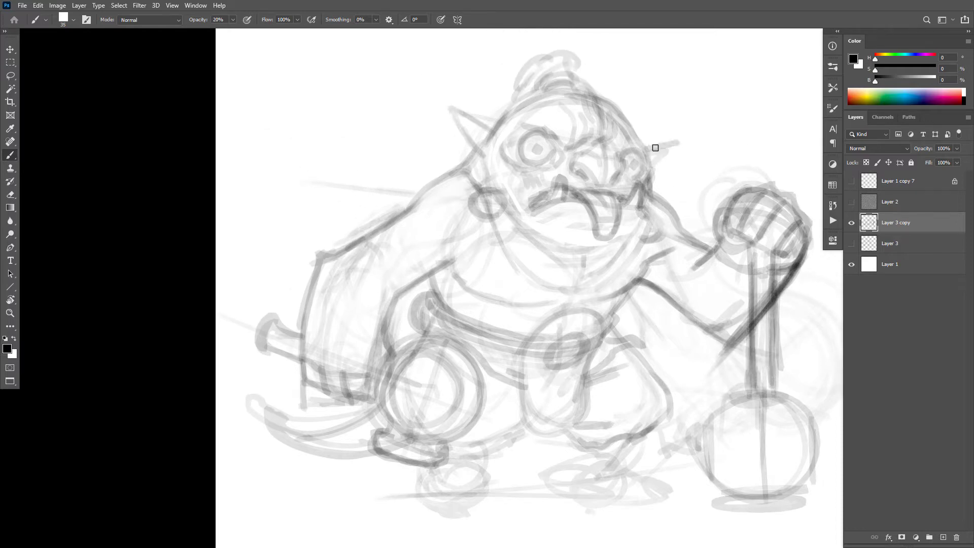
Redraw both pointed ears and darken the skull contour between them, checking the whole figure
mouse_move(655, 147)
left_mouse_down()
mouse_move(668, 150)
mouse_move(655, 170)
left_mouse_up()
mouse_move(490, 125)
left_mouse_down()
mouse_move(451, 104)
mouse_move(469, 140)
mouse_move(462, 113)
mouse_move(487, 147)
left_mouse_up()
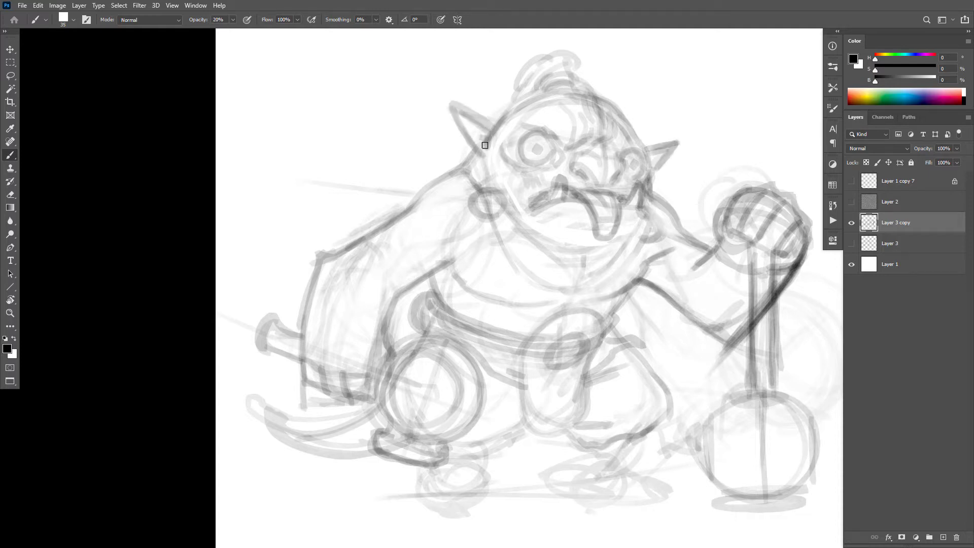
mouse_move(658, 158)
left_mouse_down()
mouse_move(653, 167)
mouse_move(671, 148)
mouse_move(651, 148)
mouse_move(610, 103)
mouse_move(537, 96)
mouse_move(507, 111)
mouse_move(457, 182)
left_mouse_up()
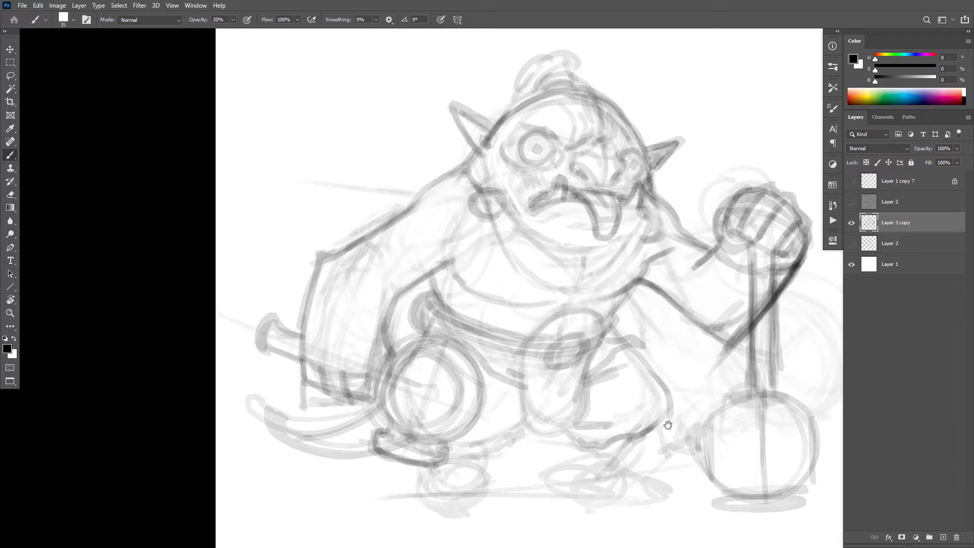
scroll(717, 379, "down", 1)
scroll(717, 380, "down", 4)
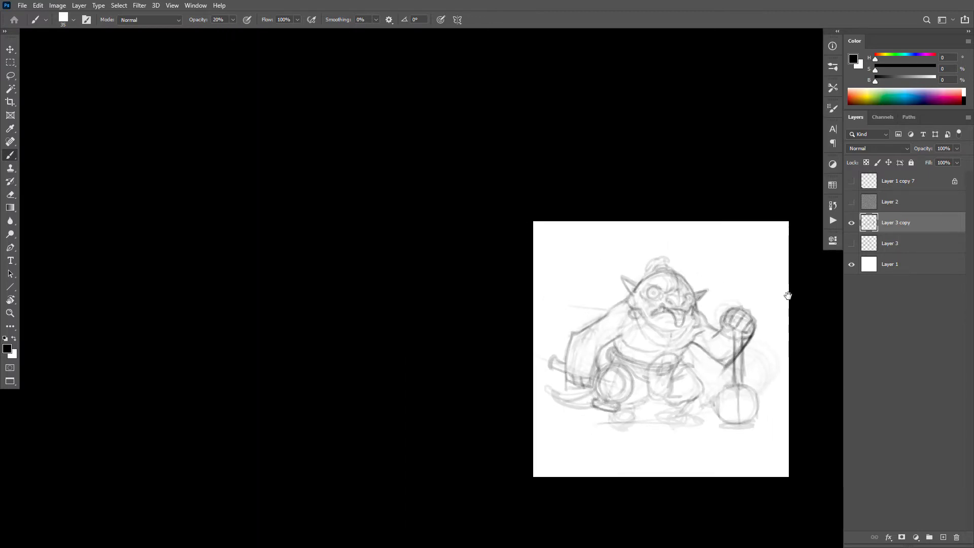
scroll(733, 367, "up", 4)
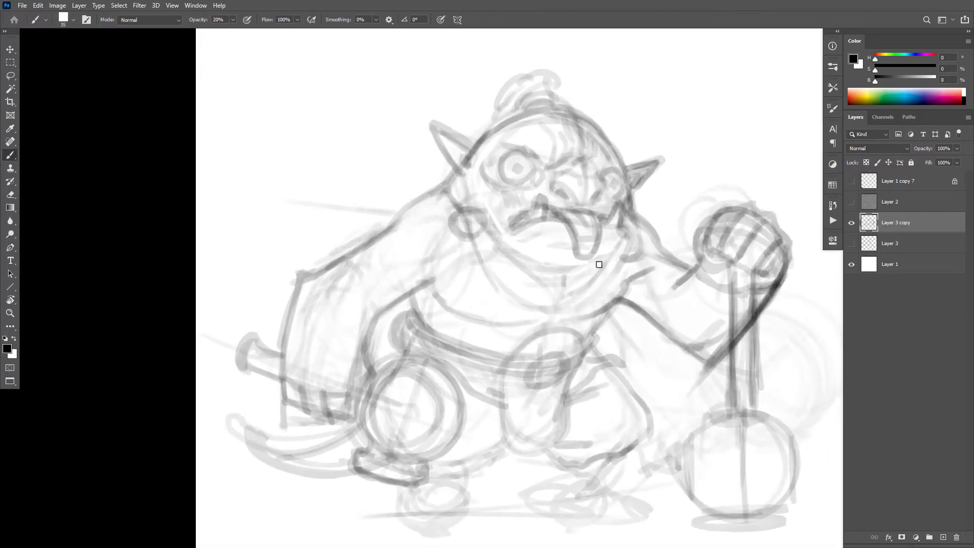
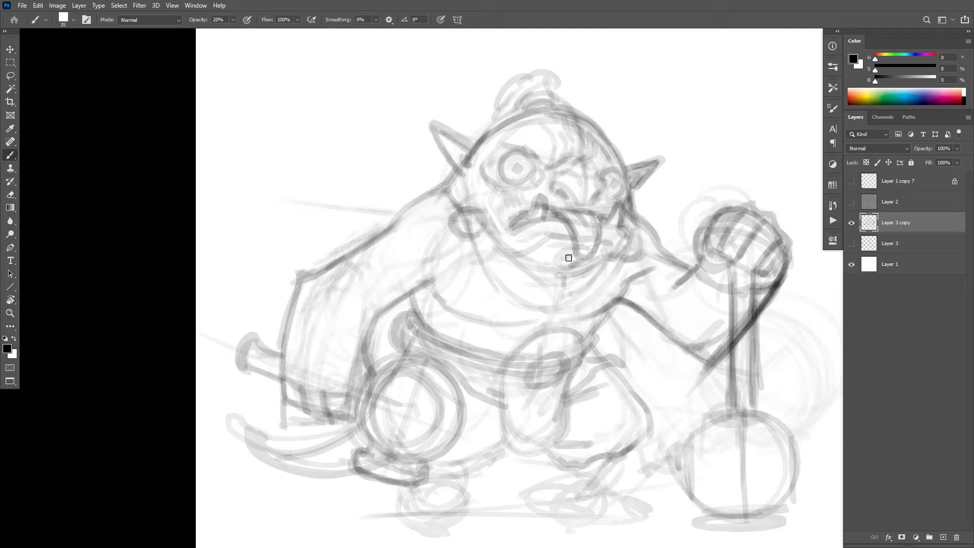
Touch up the chin line below the mouth and the near shoulder contour beside the pointed ear
mouse_move(575, 246)
left_mouse_down()
mouse_move(550, 257)
mouse_move(592, 252)
mouse_move(566, 270)
mouse_move(529, 259)
left_mouse_up()
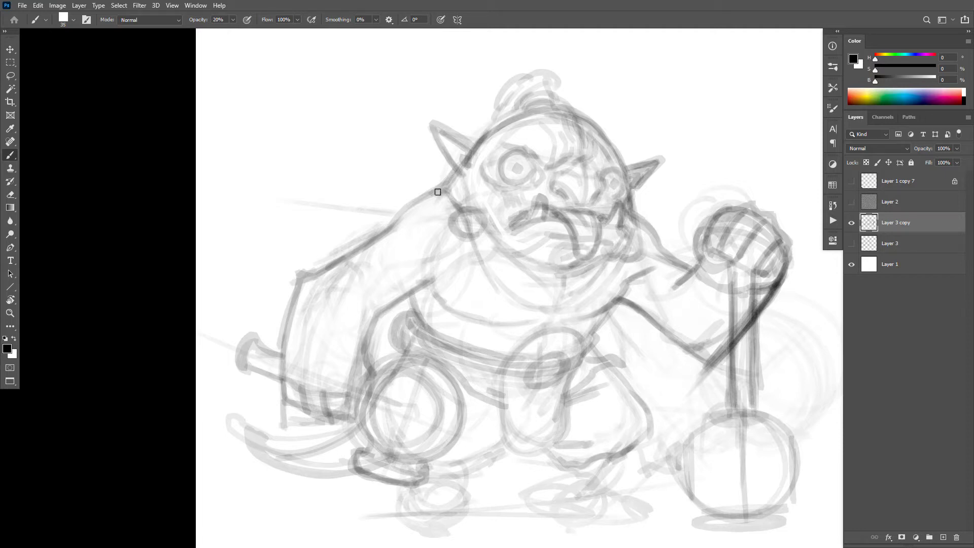
mouse_move(437, 192)
left_mouse_down()
mouse_move(462, 183)
mouse_move(440, 180)
left_mouse_up()
left_click_drag(681, 321, 695, 310)
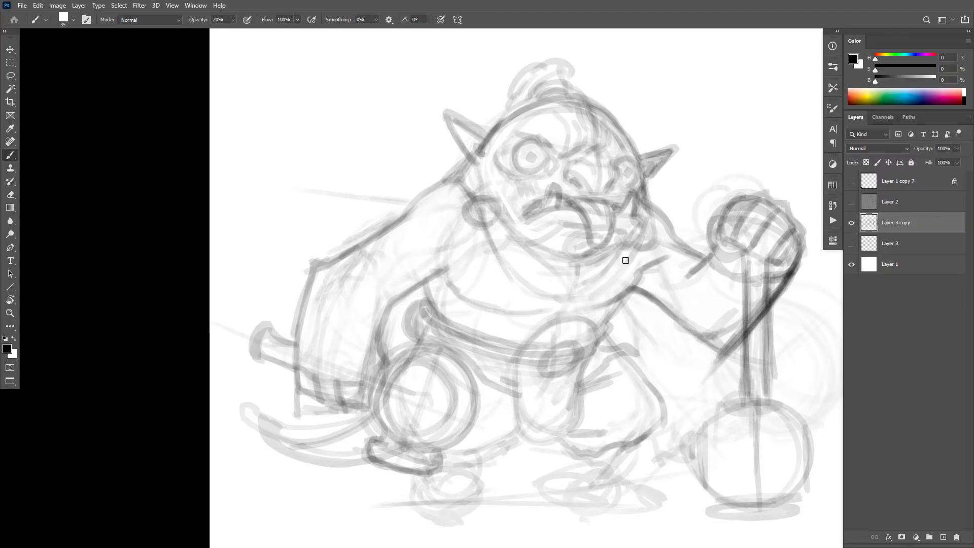
Try sketching a diagonal strap across the chest from the belt up towards the far shoulder
mouse_move(624, 265)
left_mouse_down()
mouse_move(548, 294)
mouse_move(519, 326)
mouse_move(475, 340)
mouse_move(608, 292)
left_mouse_up()
mouse_move(566, 324)
left_mouse_down()
mouse_move(614, 285)
mouse_move(659, 219)
left_mouse_up()
mouse_move(636, 258)
left_mouse_down()
mouse_move(590, 309)
mouse_move(549, 315)
mouse_move(550, 303)
mouse_move(485, 341)
mouse_move(604, 297)
mouse_move(652, 191)
left_mouse_up()
left_click_drag(695, 251, 734, 232)
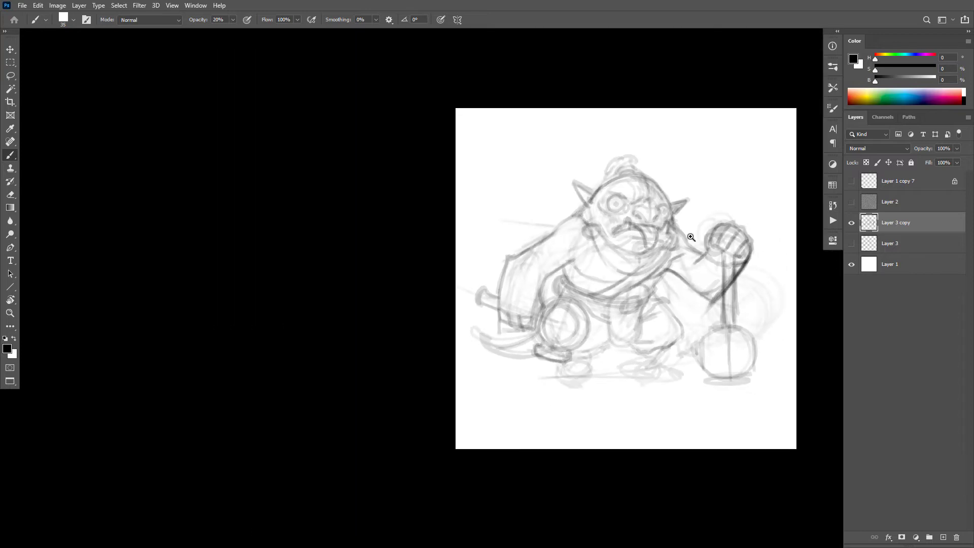
left_click(692, 239)
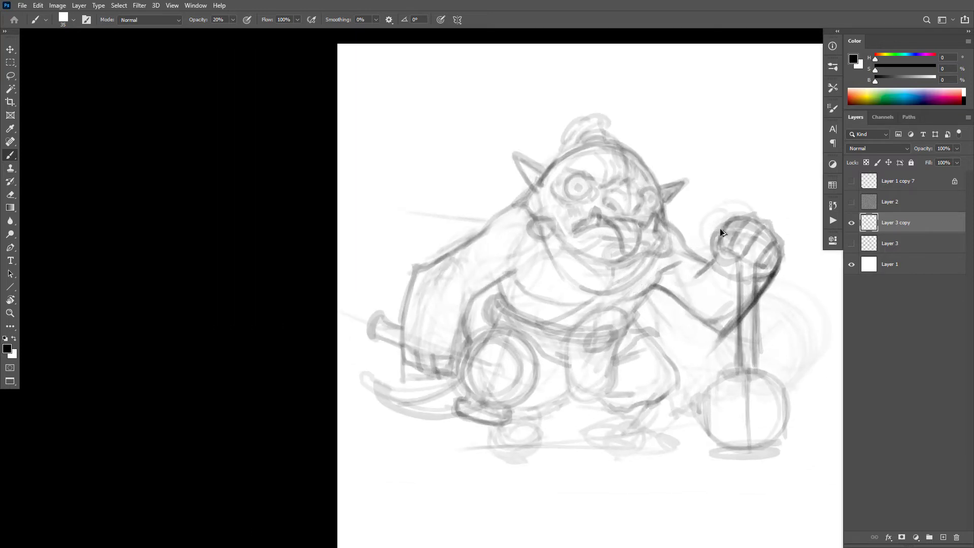
left_click_drag(721, 229, 727, 226)
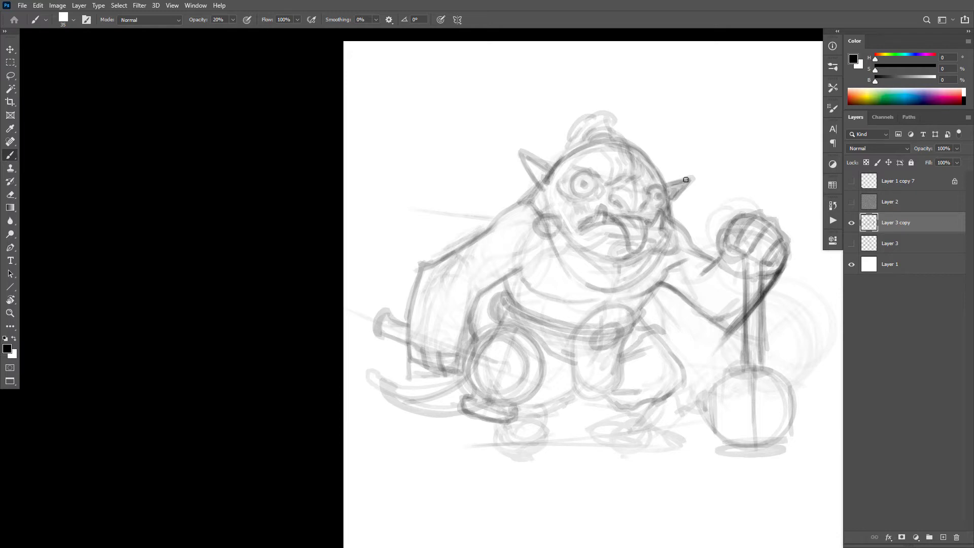
mouse_move(734, 242)
left_mouse_down()
mouse_move(719, 245)
mouse_move(735, 247)
left_mouse_up()
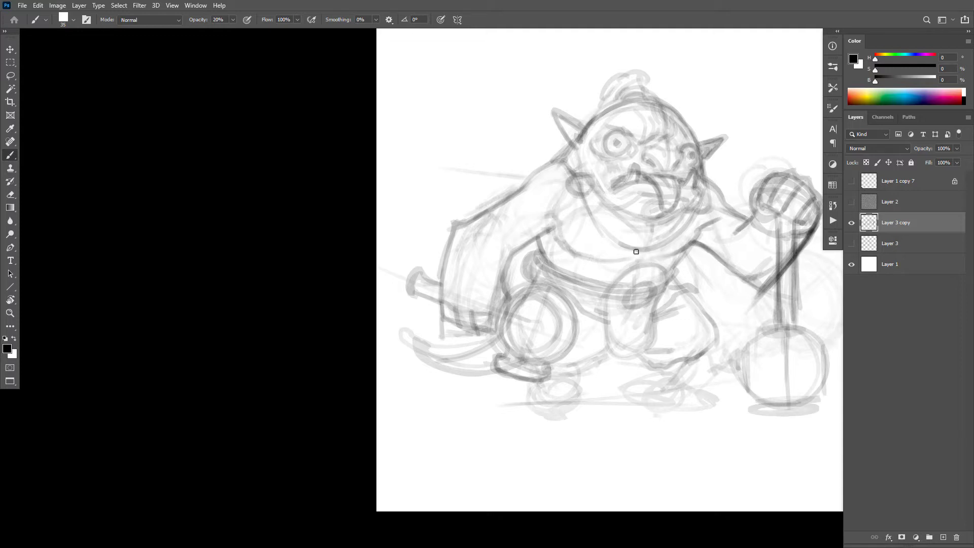
Try darkening the curved lower chest contour from the near armpit across to the far arm
mouse_move(626, 261)
left_mouse_down()
mouse_move(601, 266)
mouse_move(572, 255)
mouse_move(554, 221)
left_mouse_up()
mouse_move(581, 253)
left_mouse_down()
mouse_move(612, 261)
mouse_move(702, 241)
mouse_move(662, 259)
mouse_move(607, 263)
mouse_move(560, 243)
left_mouse_up()
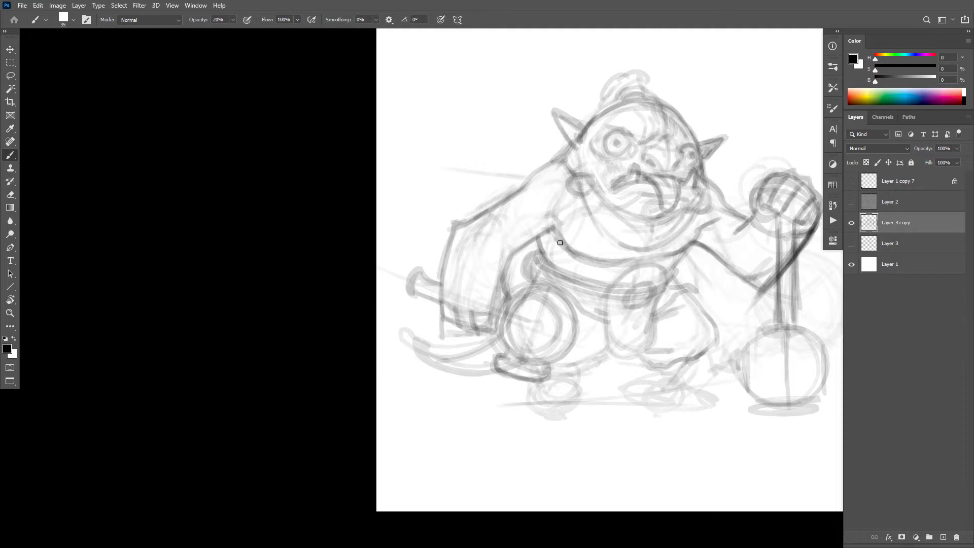
scroll(733, 279, "down", 4)
scroll(717, 266, "up", 4)
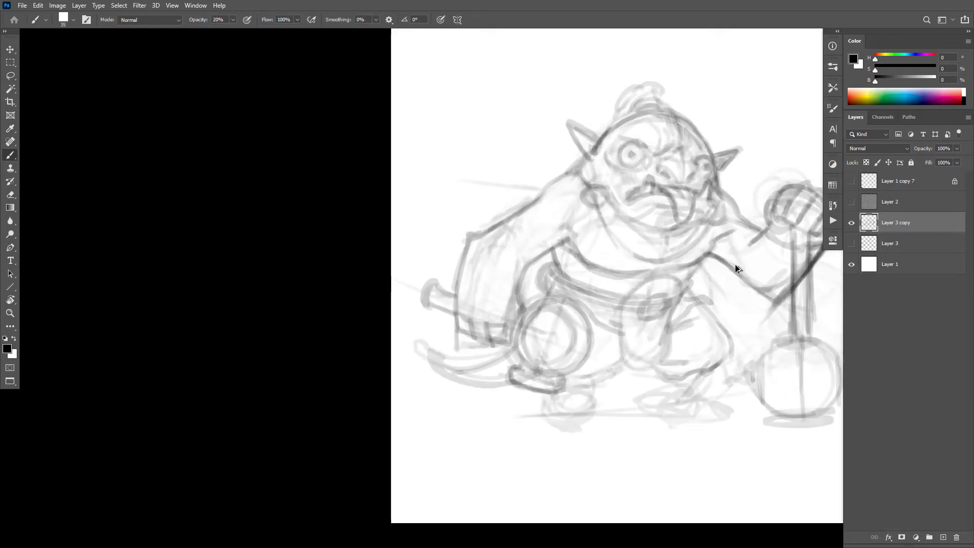
key("ctrl+z")
key("ctrl+z")
key("ctrl+z")
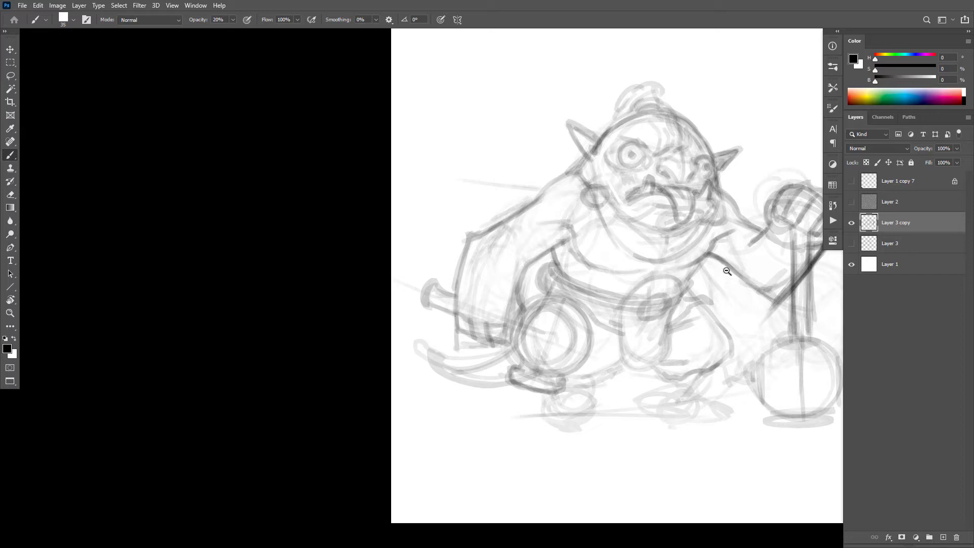
scroll(730, 284, "down", 5)
scroll(700, 295, "up", 2)
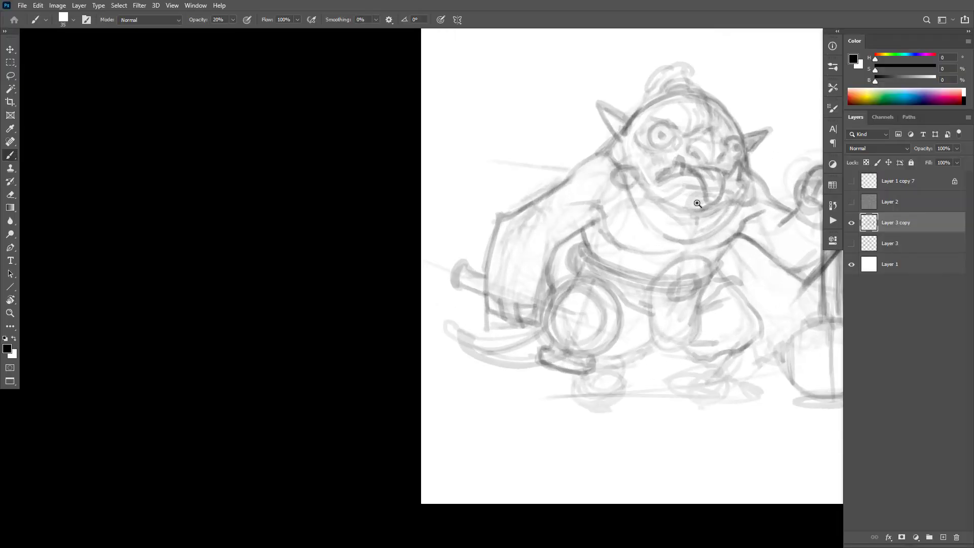
Redraw the curved chest contour between both arms and strengthen the near side of the round club head
mouse_move(589, 249)
left_mouse_down()
mouse_move(719, 254)
mouse_move(729, 242)
left_mouse_up()
scroll(720, 340, "down", 5)
scroll(737, 342, "up", 2)
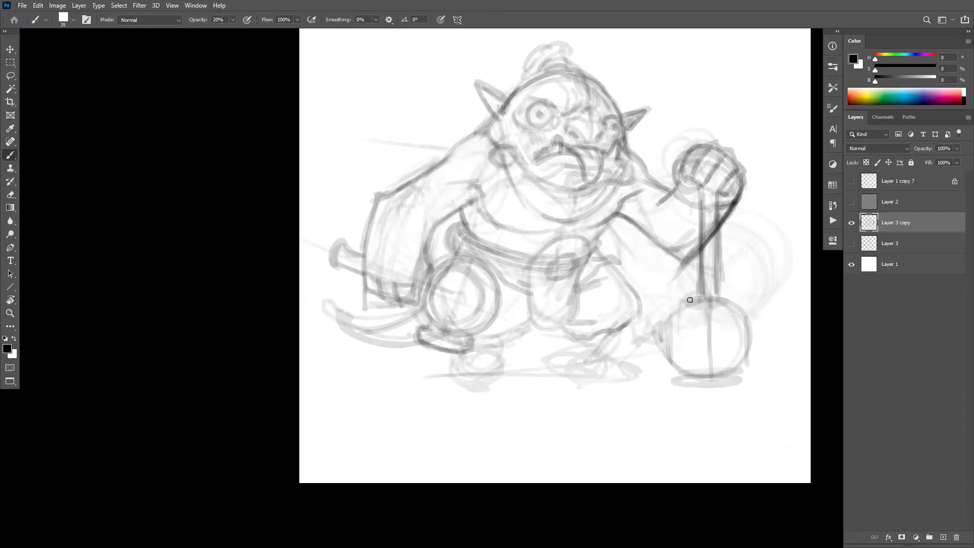
mouse_move(691, 289)
left_mouse_down()
mouse_move(672, 307)
mouse_move(677, 354)
left_mouse_up()
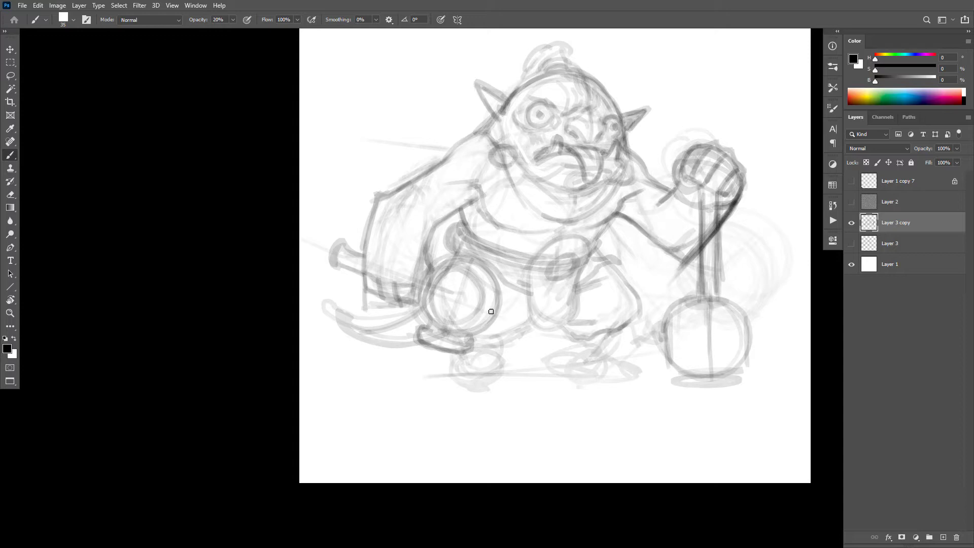
Darken the round container at the near hip and the belt above it, and draw a slanted upright guide line through it
mouse_move(491, 311)
left_mouse_down()
mouse_move(504, 296)
mouse_move(451, 256)
mouse_move(424, 297)
mouse_move(487, 252)
mouse_move(462, 246)
mouse_move(497, 258)
mouse_move(460, 244)
left_mouse_up()
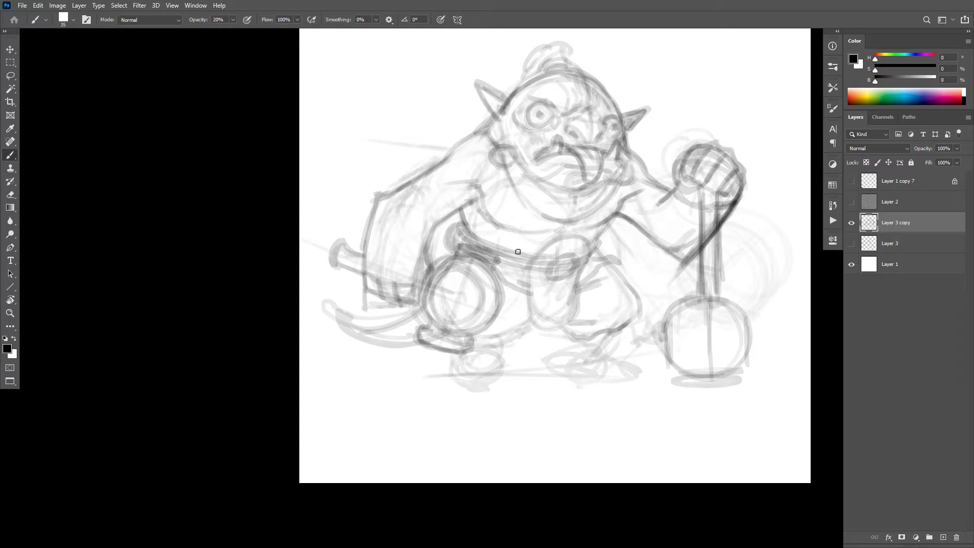
mouse_move(511, 232)
left_mouse_down()
mouse_move(464, 360)
mouse_move(465, 230)
left_mouse_up()
left_click_drag(413, 356, 471, 207)
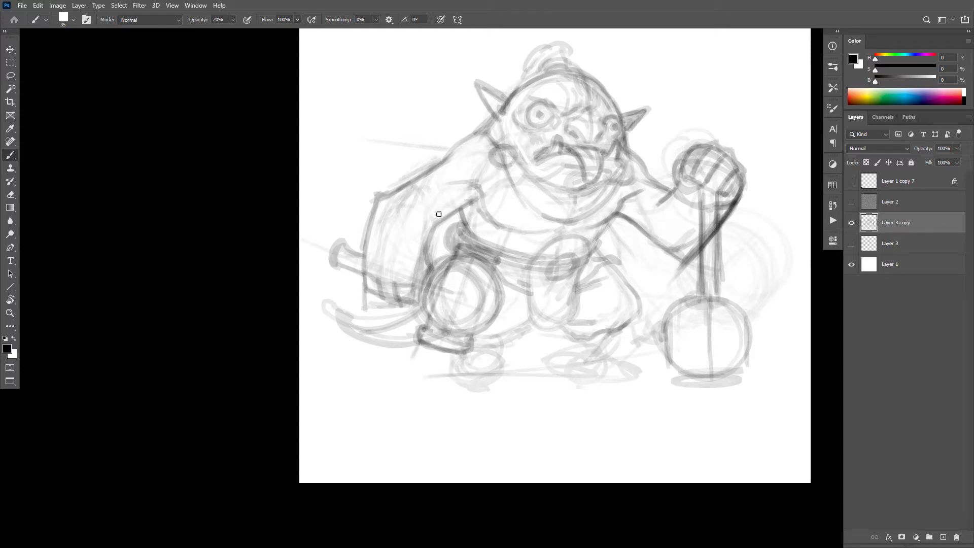
Draw a straight axis line along the handle at the near hand, continuing through the round container
key("r")
mouse_move(332, 349)
left_mouse_down()
mouse_move(322, 381)
mouse_move(448, 384)
left_mouse_up()
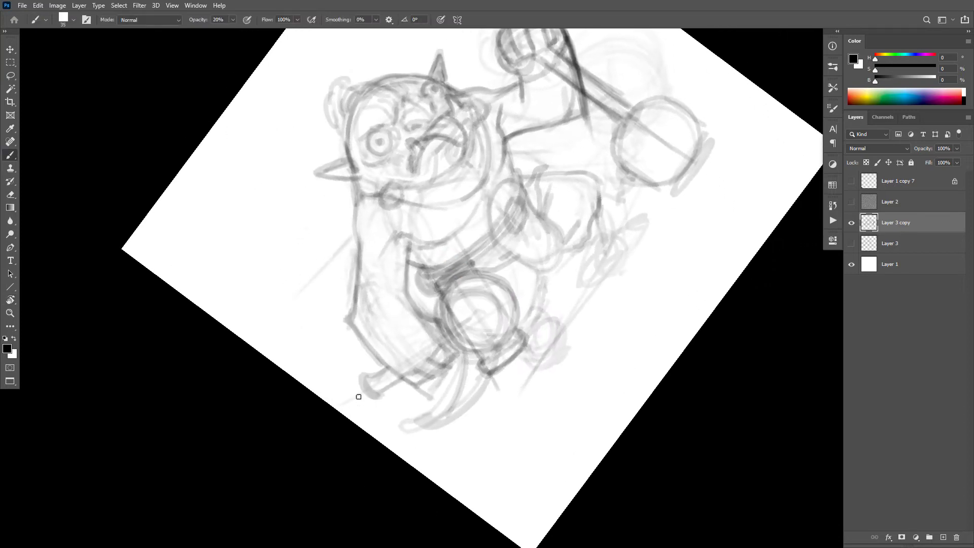
left_click_drag(359, 395, 568, 262)
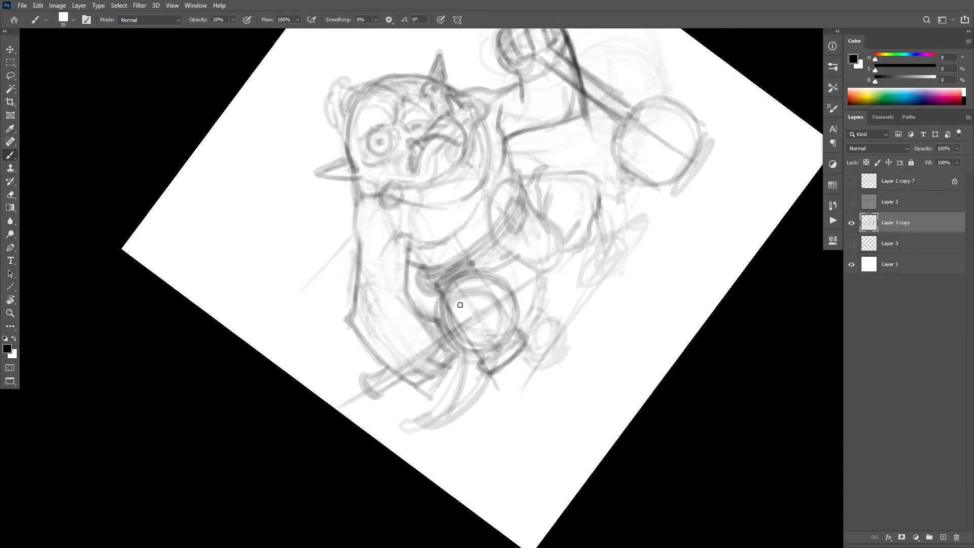
Erase stray lines inside the hip container, then redraw its outline and add a crosswise axis
key("e")
left_click_drag(443, 295, 482, 363)
key("b")
left_click_drag(477, 268, 513, 325)
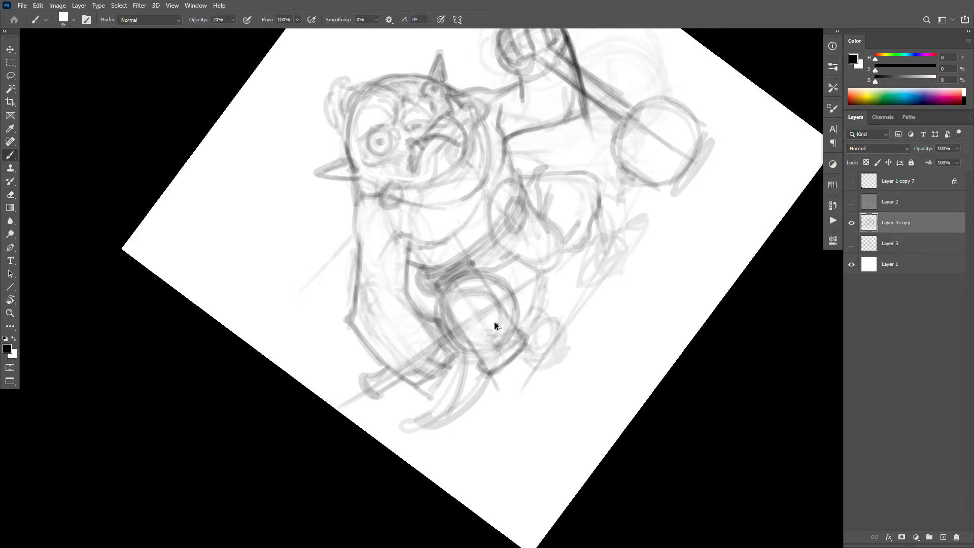
left_click_drag(437, 290, 481, 356)
key("e")
mouse_move(480, 316)
left_mouse_down()
mouse_move(505, 302)
mouse_move(491, 327)
left_mouse_up()
key("b")
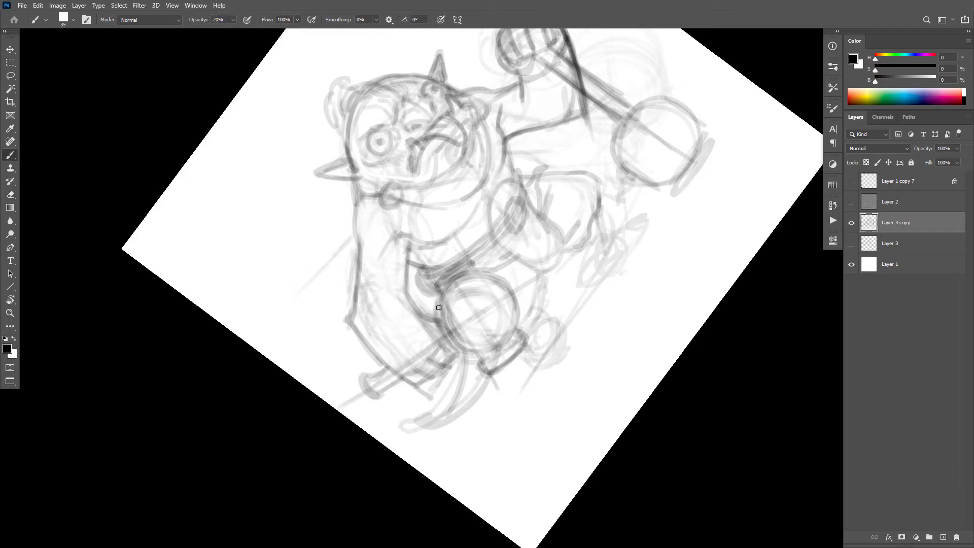
mouse_move(438, 307)
left_mouse_down()
mouse_move(480, 367)
mouse_move(434, 300)
mouse_move(505, 357)
left_mouse_up()
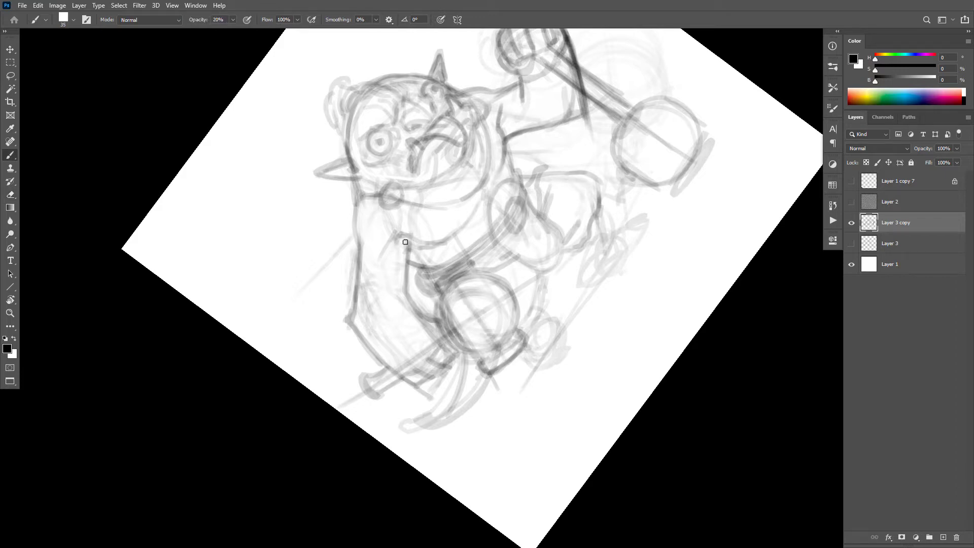
Sketch a reference cross on the blank canvas, redraw the handle's end cap and strengthen the hip container's long lines
mouse_move(203, 257)
left_mouse_down()
mouse_move(275, 210)
mouse_move(263, 257)
left_mouse_up()
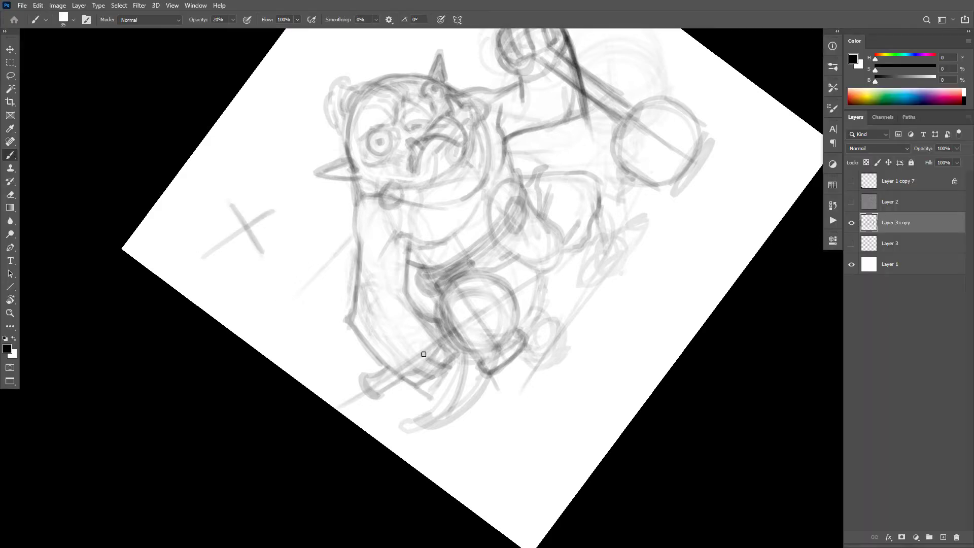
mouse_move(360, 377)
left_mouse_down()
mouse_move(372, 399)
mouse_move(357, 379)
left_mouse_up()
mouse_move(453, 283)
left_mouse_down()
mouse_move(437, 297)
mouse_move(432, 290)
mouse_move(458, 275)
mouse_move(436, 293)
mouse_move(439, 281)
mouse_move(465, 264)
mouse_move(430, 292)
mouse_move(466, 264)
mouse_move(429, 291)
left_mouse_up()
key("e")
key("b")
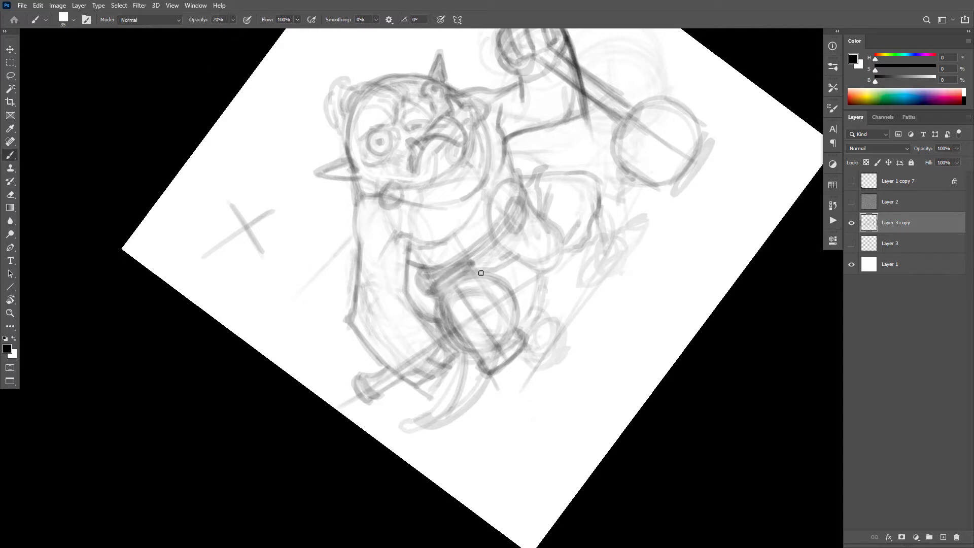
Add lengthwise bands to the hip container and sketch the cap where the handle's axis emerges from its far side
left_click_drag(495, 297, 524, 338)
key("e")
left_click_drag(441, 288, 436, 287)
key("b")
mouse_move(443, 330)
left_mouse_down()
mouse_move(496, 347)
mouse_move(516, 311)
mouse_move(487, 278)
left_mouse_up()
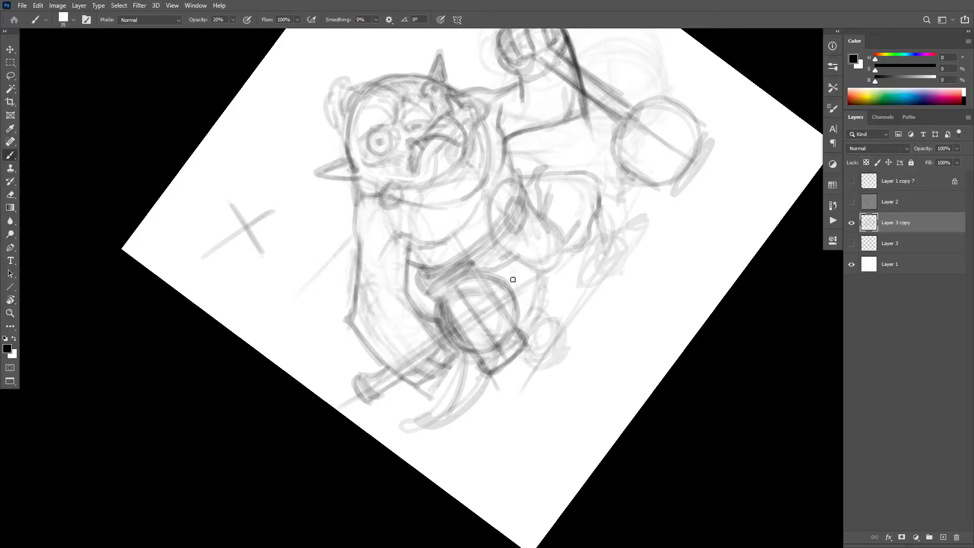
mouse_move(513, 279)
left_mouse_down()
mouse_move(527, 297)
mouse_move(516, 305)
left_mouse_up()
scroll(458, 321, "up", 5)
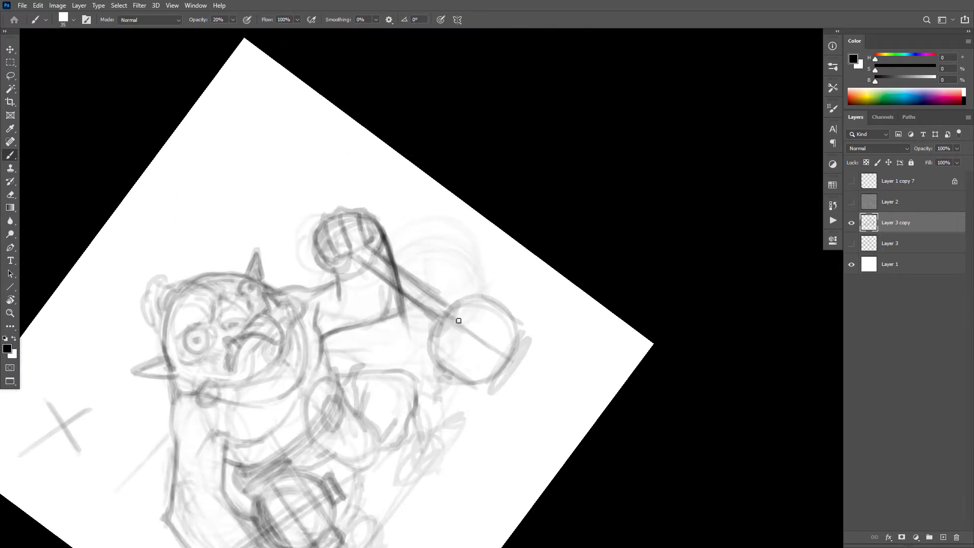
Sketch a circular striking face on the outer end of the club head and thicken its rim
left_click_drag(433, 315, 500, 364)
mouse_move(471, 304)
left_mouse_down()
mouse_move(497, 344)
mouse_move(478, 291)
mouse_move(508, 337)
mouse_move(471, 301)
mouse_move(510, 340)
left_mouse_up()
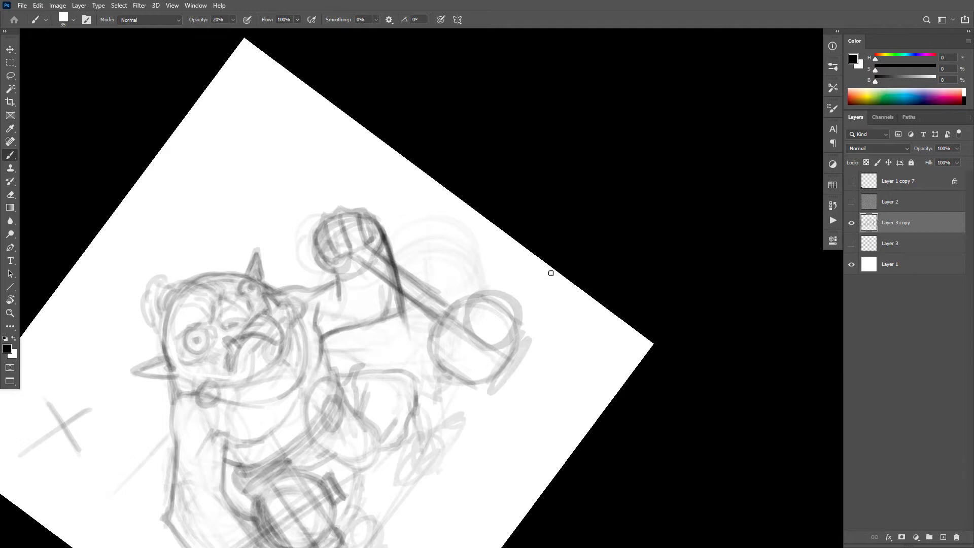
key("Escape")
mouse_move(521, 303)
left_mouse_down("space")
mouse_move(576, 269)
mouse_move(506, 285)
mouse_move(545, 253)
mouse_move(496, 283)
mouse_move(533, 300)
left_mouse_up("space")
Draw an axis line through the club head and sketch the matching rounded face at its inner end
key("r")
left_click_drag(407, 320, 524, 326)
key("b")
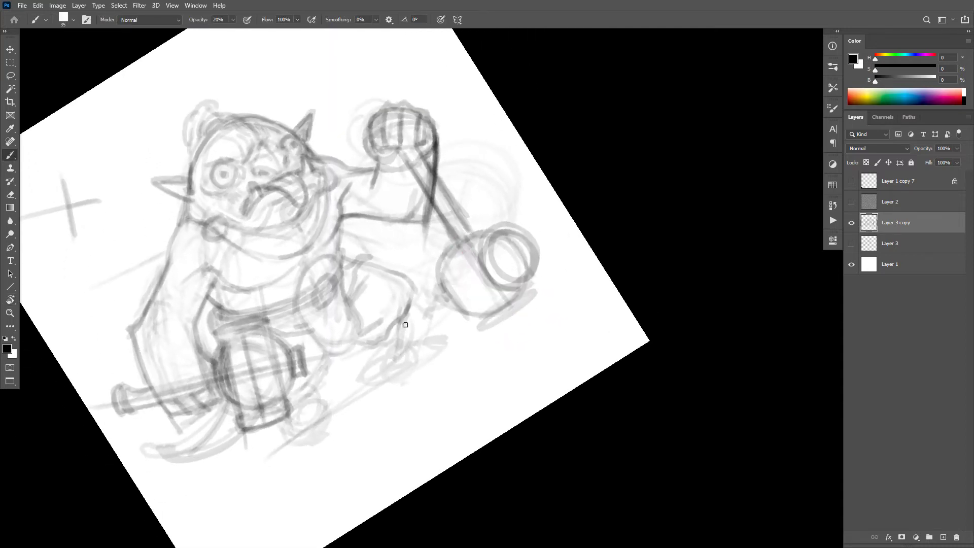
left_click_drag(425, 313, 556, 224)
left_click_drag(423, 314, 562, 221)
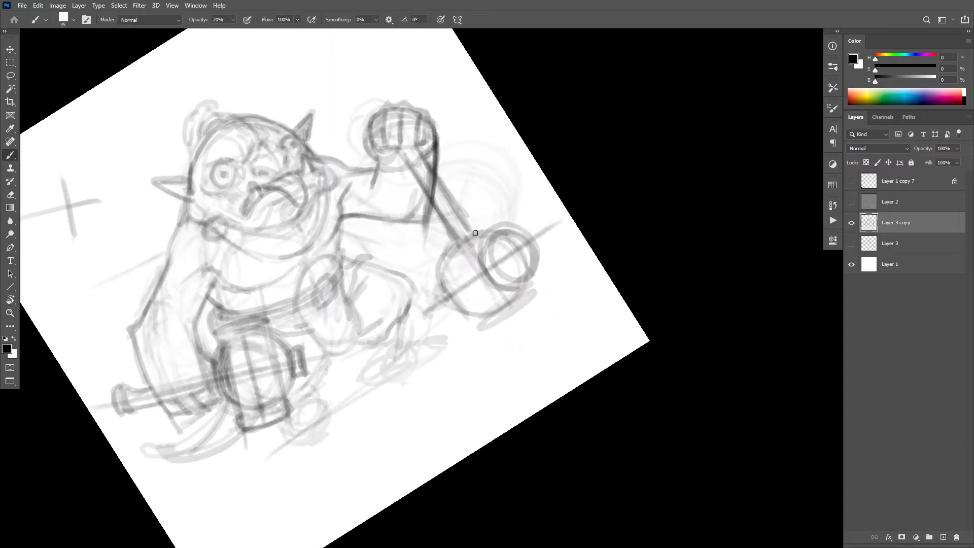
mouse_move(437, 266)
left_mouse_down()
mouse_move(443, 304)
mouse_move(465, 313)
left_mouse_up()
mouse_move(437, 265)
left_mouse_down()
mouse_move(463, 314)
mouse_move(451, 261)
mouse_move(440, 264)
left_mouse_up()
left_click_drag(430, 280, 467, 318)
mouse_move(432, 267)
left_mouse_down()
mouse_move(459, 317)
mouse_move(507, 311)
left_mouse_up()
left_click_drag(470, 229, 452, 233)
Darken the handle beside the near hand, extend its end cap downwards and detail the club's shaft
left_click_drag(210, 371, 215, 391)
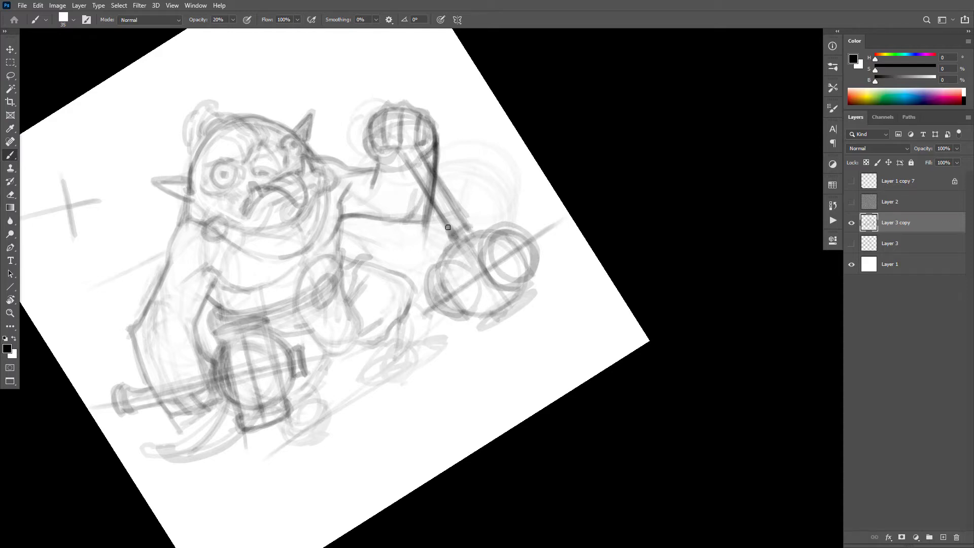
left_click_drag(447, 227, 439, 205)
mouse_move(114, 402)
left_mouse_down()
mouse_move(128, 430)
mouse_move(135, 418)
mouse_move(124, 404)
left_mouse_up()
left_click_drag(426, 149, 454, 196)
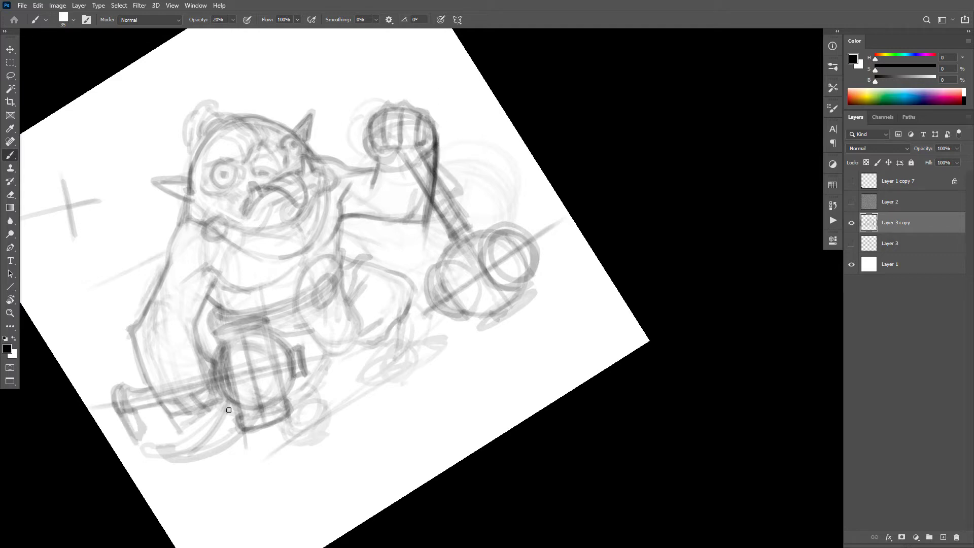
Darken the curved horn shape below the near hand, and outline both lower legs and feet
mouse_move(224, 413)
left_mouse_down()
mouse_move(200, 441)
mouse_move(162, 459)
mouse_move(227, 449)
mouse_move(235, 443)
mouse_move(168, 460)
left_mouse_up()
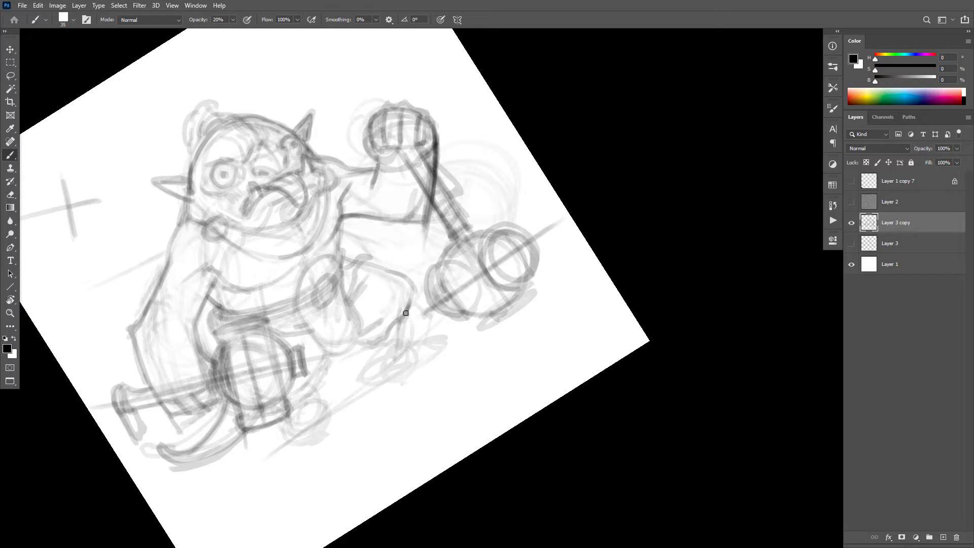
mouse_move(406, 311)
left_mouse_down()
mouse_move(389, 371)
mouse_move(428, 339)
mouse_move(408, 364)
mouse_move(452, 337)
mouse_move(411, 354)
mouse_move(450, 350)
left_mouse_up()
mouse_move(297, 416)
left_mouse_down()
mouse_move(321, 416)
mouse_move(290, 431)
mouse_move(297, 415)
mouse_move(319, 419)
mouse_move(314, 440)
mouse_move(297, 431)
mouse_move(327, 416)
mouse_move(299, 451)
mouse_move(296, 440)
mouse_move(430, 358)
mouse_move(309, 454)
mouse_move(418, 365)
mouse_move(315, 446)
mouse_move(296, 445)
mouse_move(364, 357)
left_mouse_up()
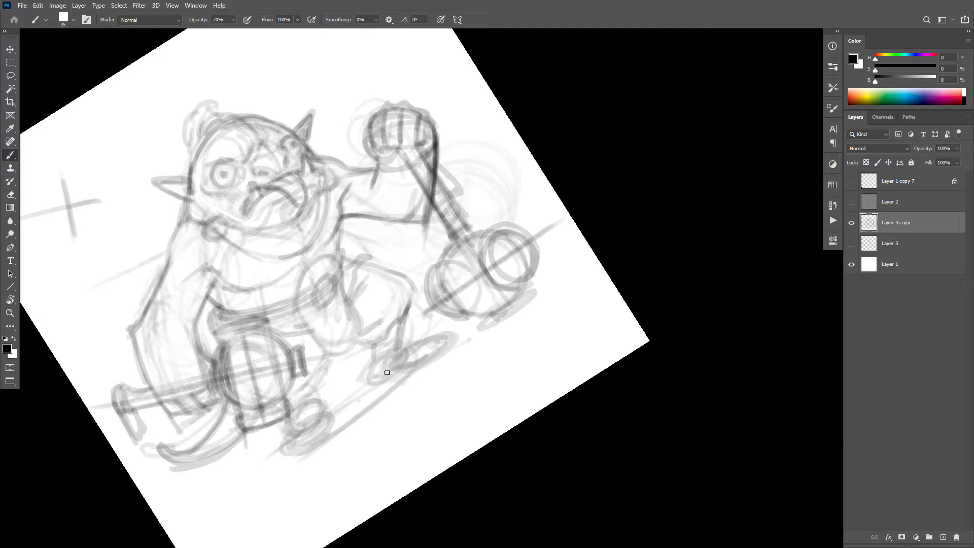
Sketch straight perspective lines across the ground under the troll and darken the contact shadow beneath the club head
left_click_drag(300, 426, 575, 329)
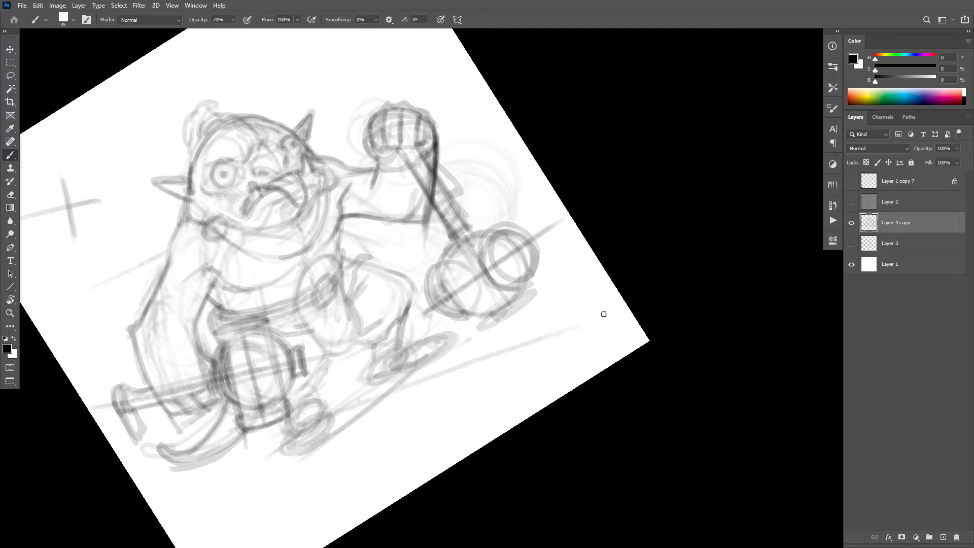
key("Escape")
mouse_move(479, 334)
left_mouse_down()
mouse_move(657, 369)
mouse_move(424, 403)
left_mouse_up()
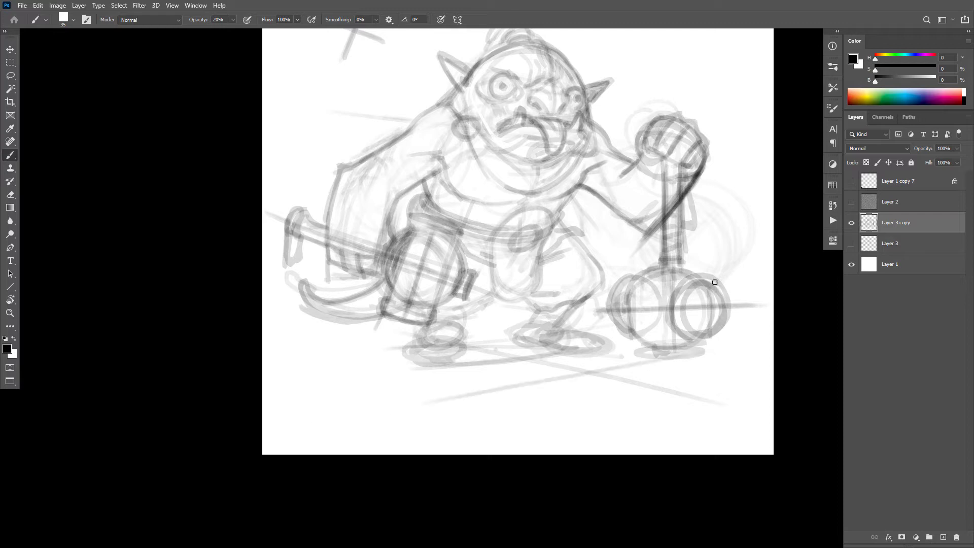
key("ctrl+z")
left_click_drag(705, 350, 431, 399)
left_click_drag(508, 348, 299, 388)
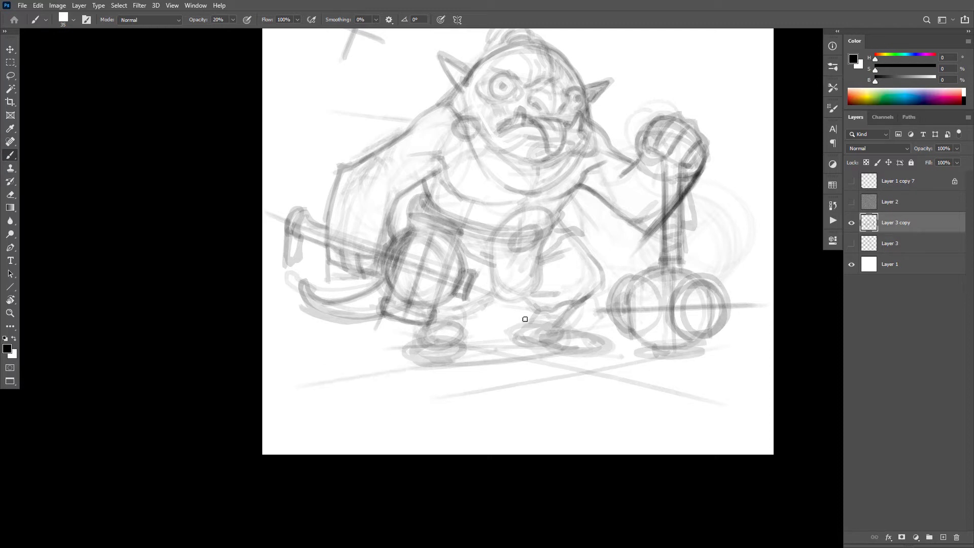
left_click_drag(524, 320, 263, 351)
left_click_drag(730, 374, 494, 414)
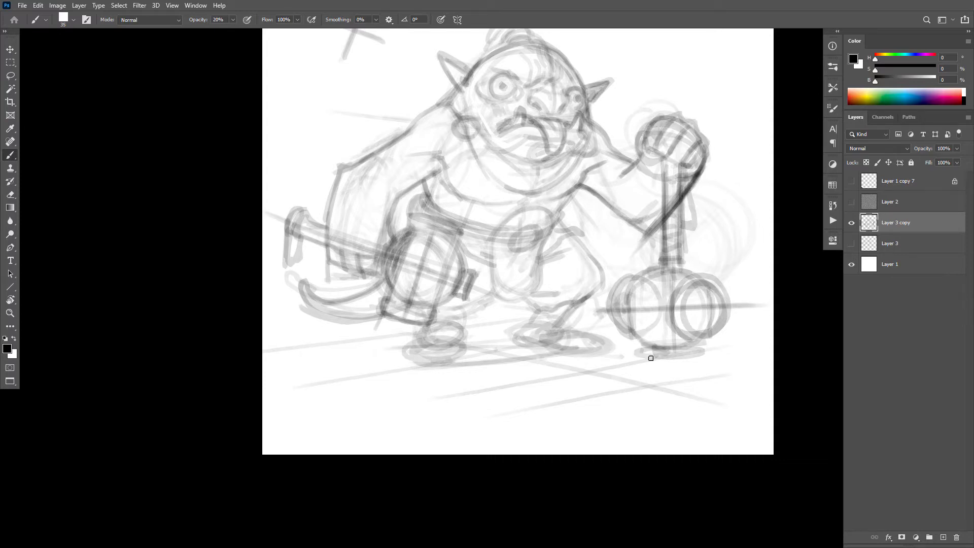
mouse_move(645, 358)
left_mouse_down()
mouse_move(696, 354)
mouse_move(638, 342)
mouse_move(692, 359)
mouse_move(640, 358)
mouse_move(677, 360)
mouse_move(649, 359)
mouse_move(670, 355)
mouse_move(654, 352)
mouse_move(684, 353)
mouse_move(630, 364)
mouse_move(703, 364)
mouse_move(644, 367)
mouse_move(666, 369)
left_mouse_up()
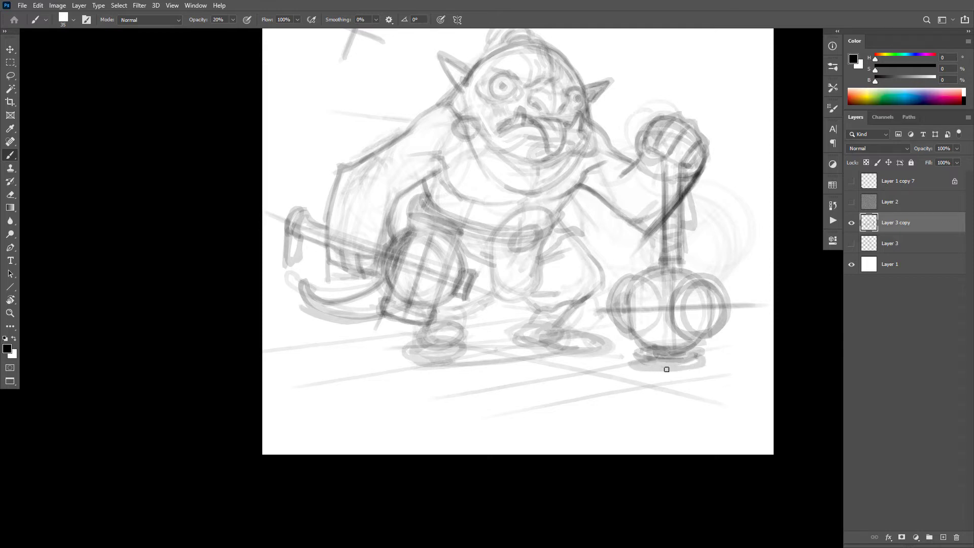
Add a white-filled layer above the troll sketch and set its opacity to 74% to fade the sketch
left_click(731, 331, "alt")
left_click(732, 331, "alt")
left_click(720, 310, "ctrl")
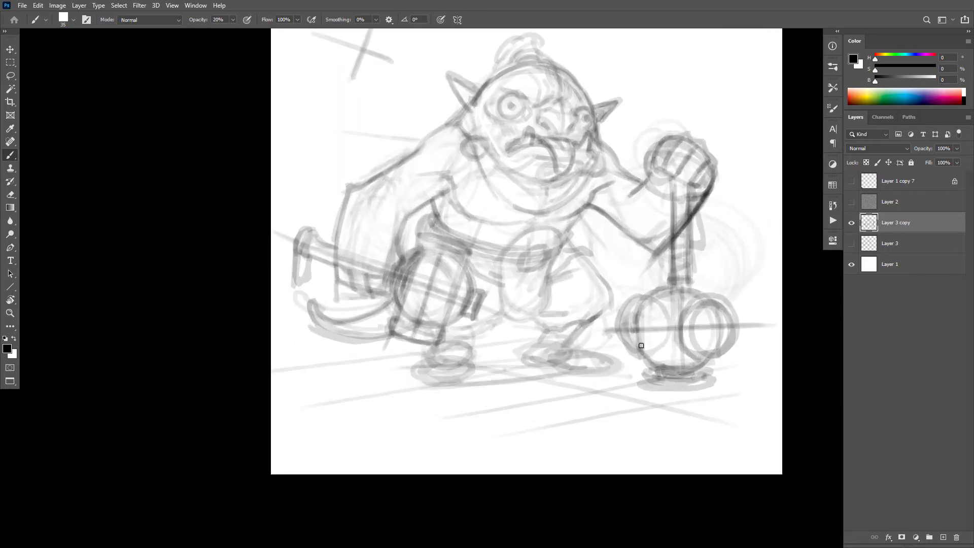
mouse_move(624, 411)
left_mouse_down()
mouse_move(667, 461)
mouse_move(671, 446)
left_mouse_up()
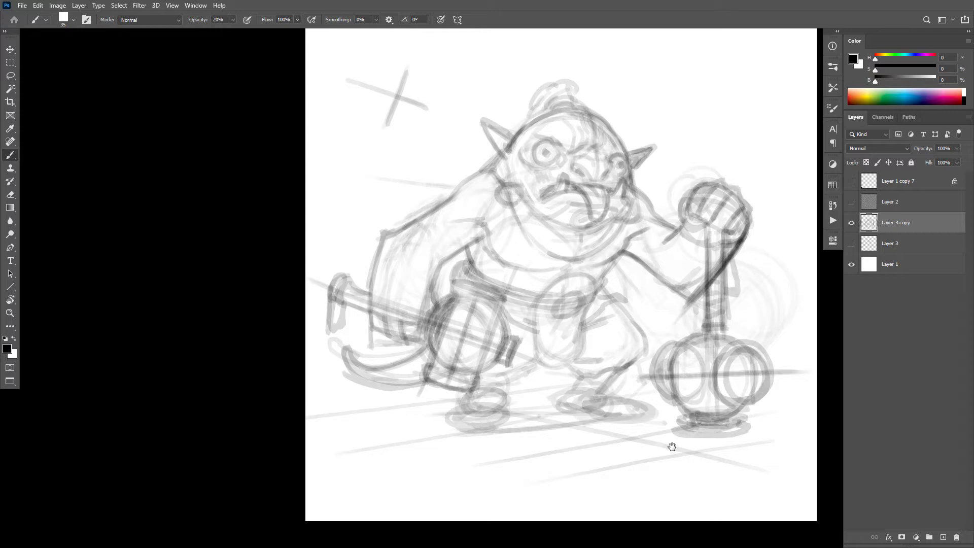
left_click_drag(693, 345, 691, 368)
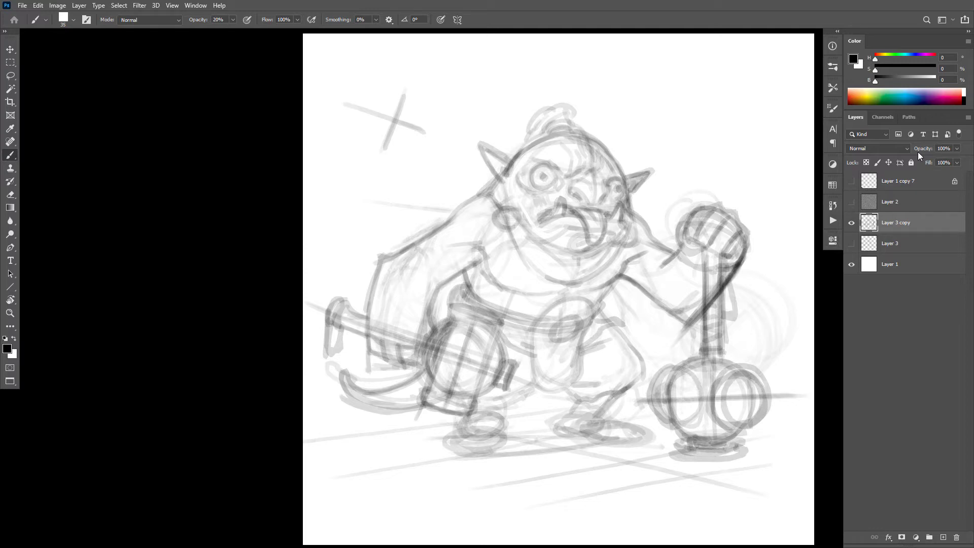
key("ctrl+shift+alt+n")
key("ctrl+BackSpace")
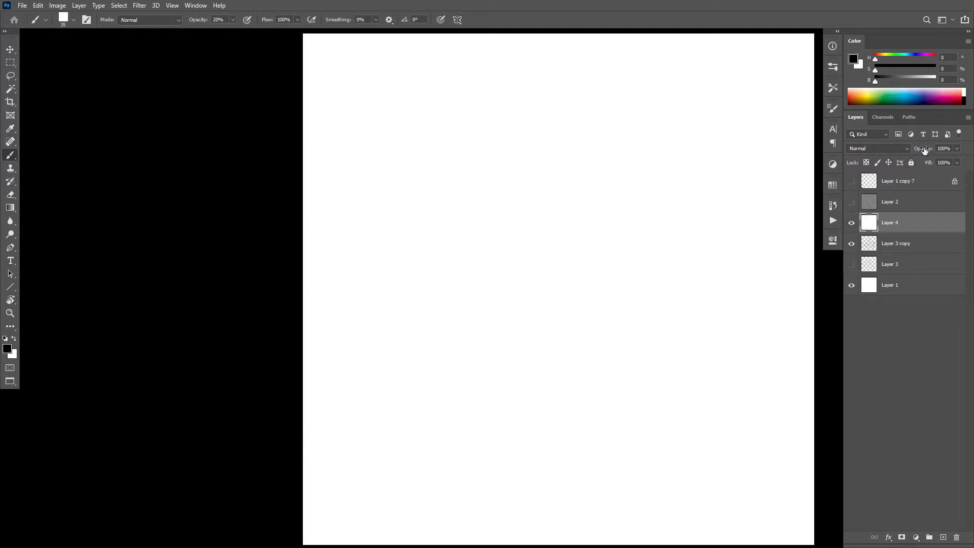
left_click_drag(925, 150, 918, 151)
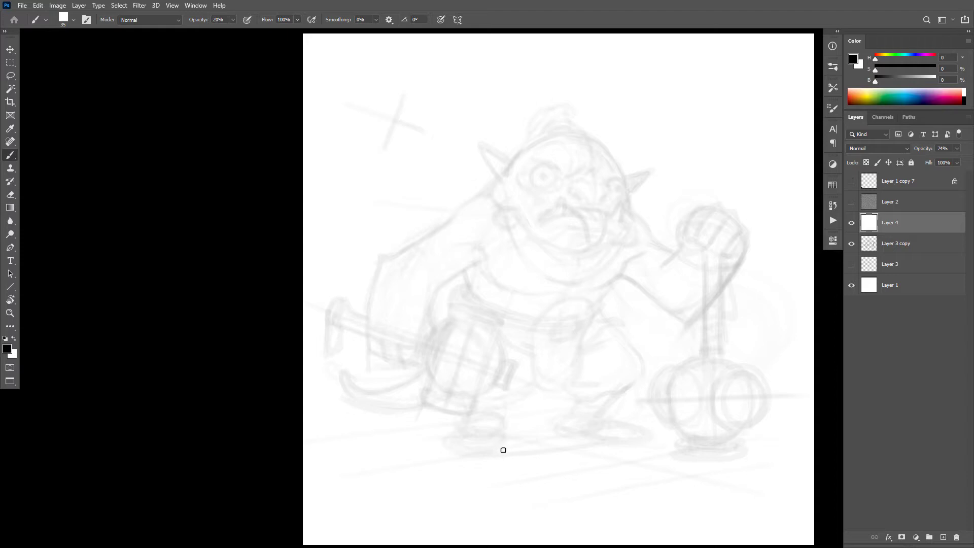
Add an empty layer on top for the line art and choose the Simple Pencil brush
key("ctrl+plus")
key("ctrl+shift+alt+n")
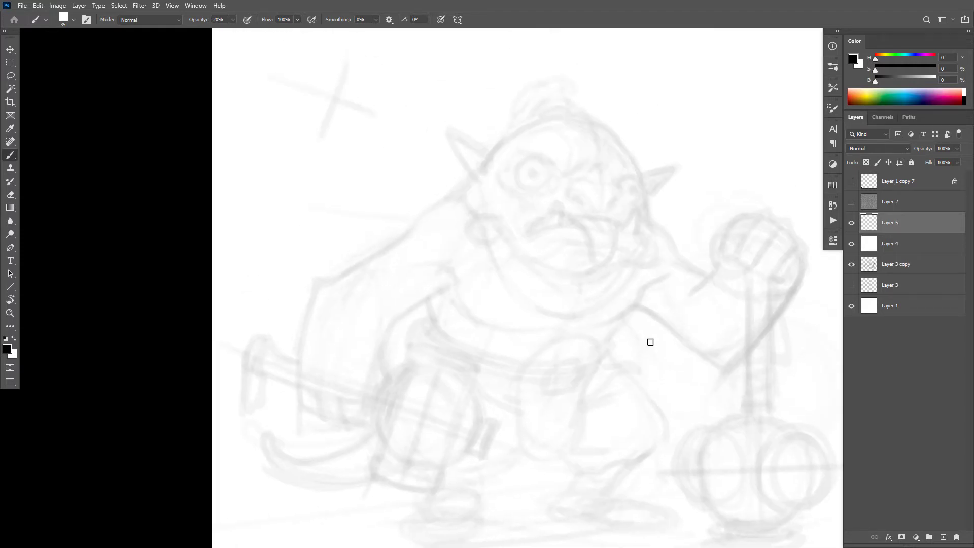
scroll(661, 299, "up", 2)
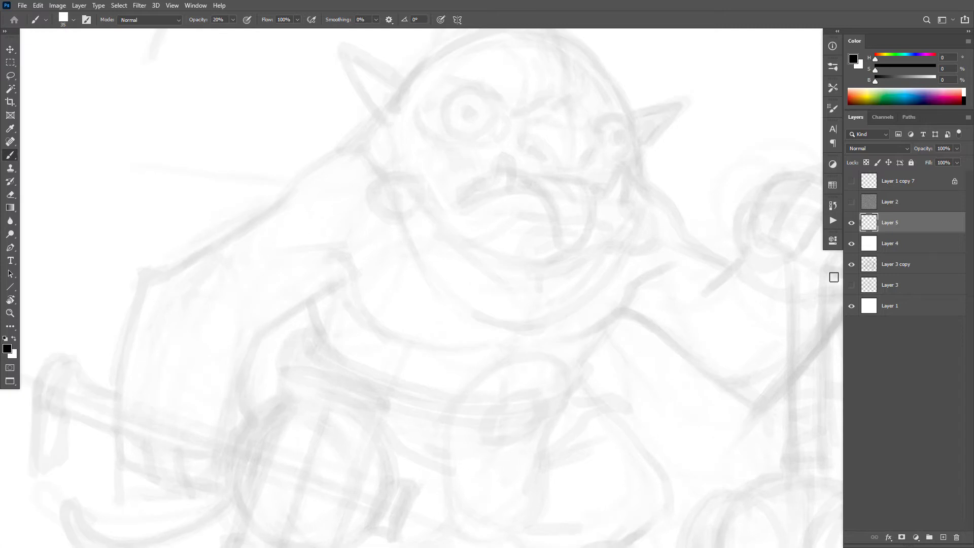
left_click(834, 92)
left_click(833, 88)
scroll(431, 288, "up", 1)
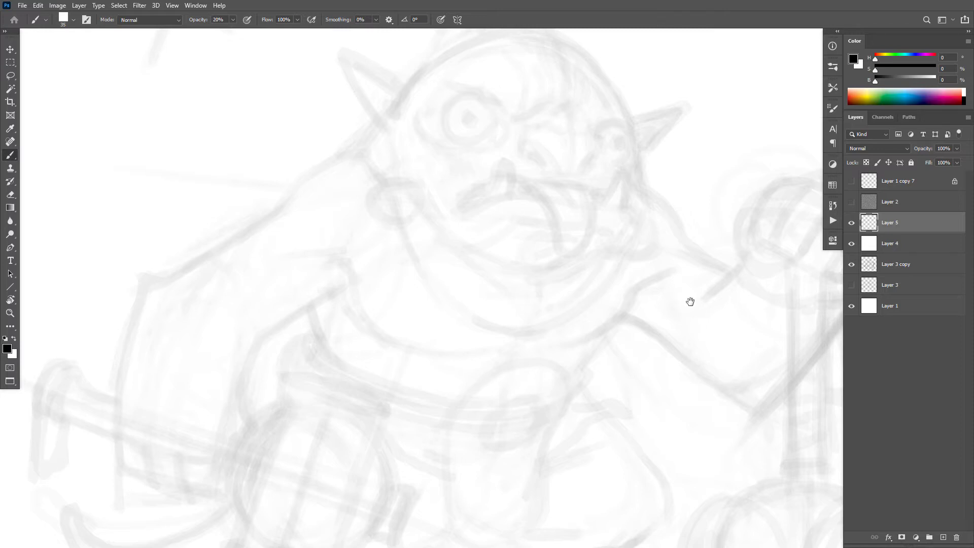
scroll(691, 310, "up", 1)
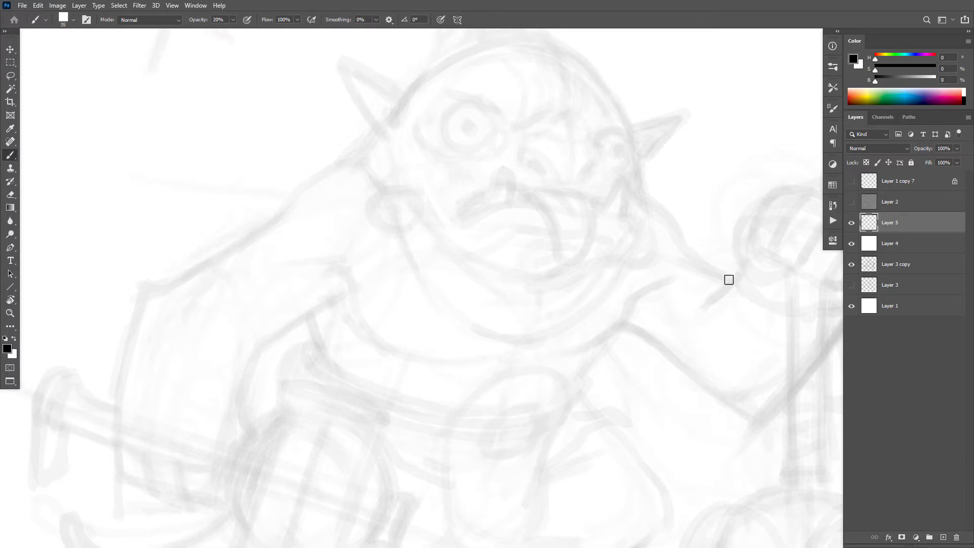
left_click(832, 87)
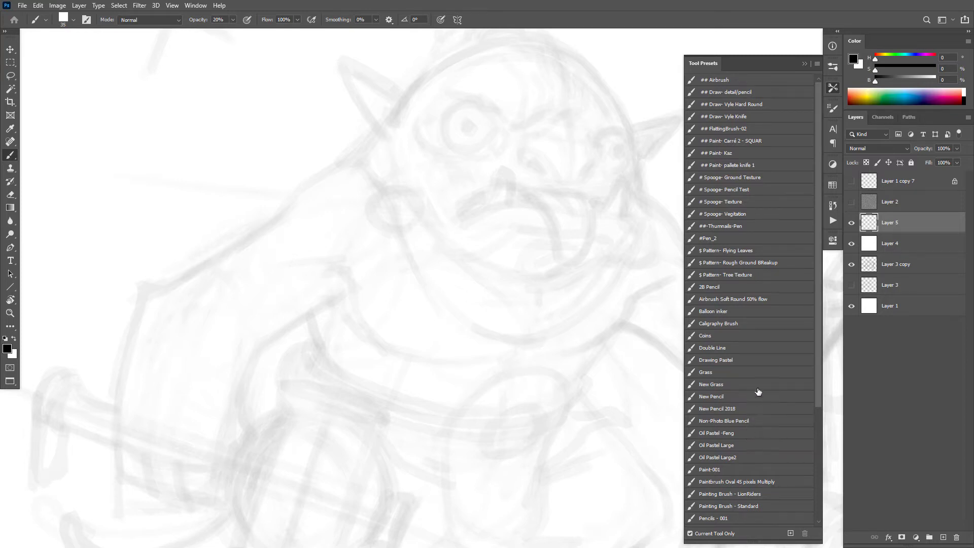
left_click(834, 68)
left_click(835, 68)
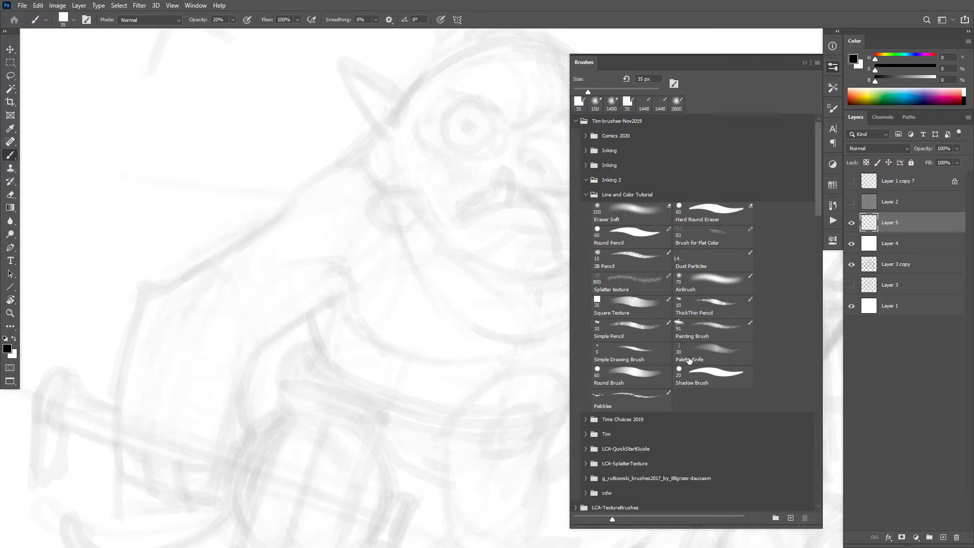
left_click(623, 335)
mouse_move(603, 336)
left_mouse_down()
mouse_move(572, 378)
mouse_move(600, 390)
mouse_move(609, 340)
mouse_move(645, 282)
mouse_move(675, 284)
mouse_move(715, 309)
mouse_move(748, 283)
mouse_move(730, 252)
mouse_move(794, 217)
mouse_move(727, 286)
mouse_move(712, 332)
mouse_move(717, 445)
left_mouse_up()
key("ctrl+z")
key("ctrl+z")
key("ctrl+z")
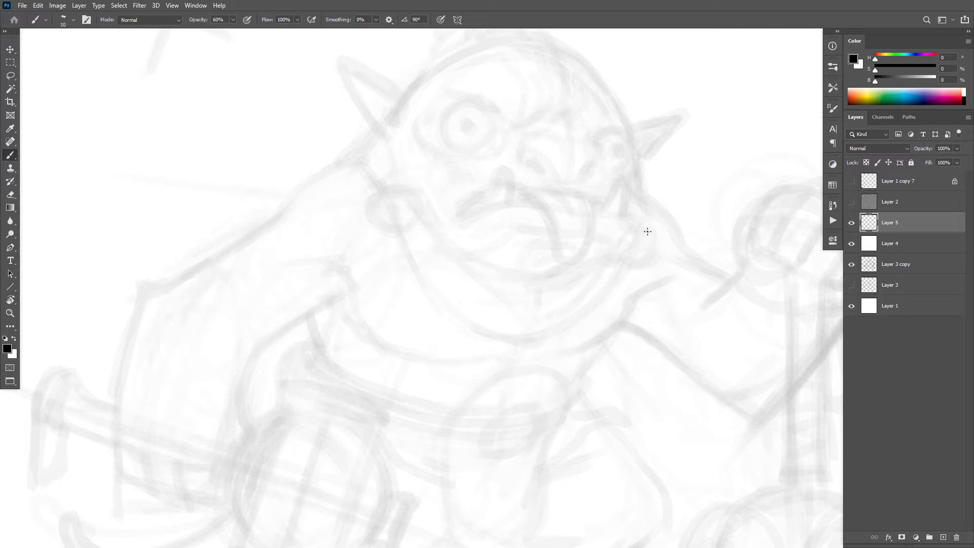
left_click_drag(641, 170, 626, 336)
key("ctrl+z")
left_click_drag(622, 101, 647, 242)
left_click(672, 299, "alt")
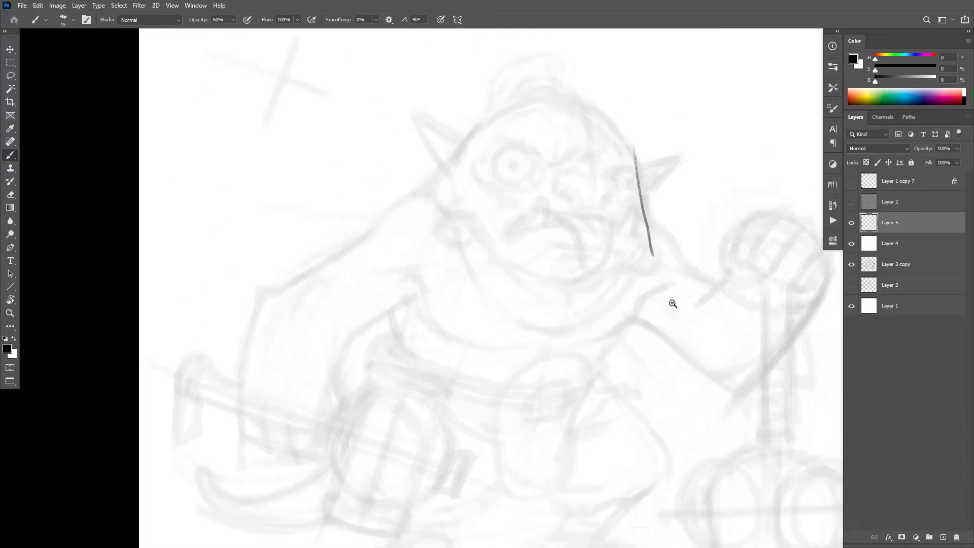
left_click(701, 306, "ctrl")
left_click_drag(614, 214, 673, 294)
key("ctrl+z")
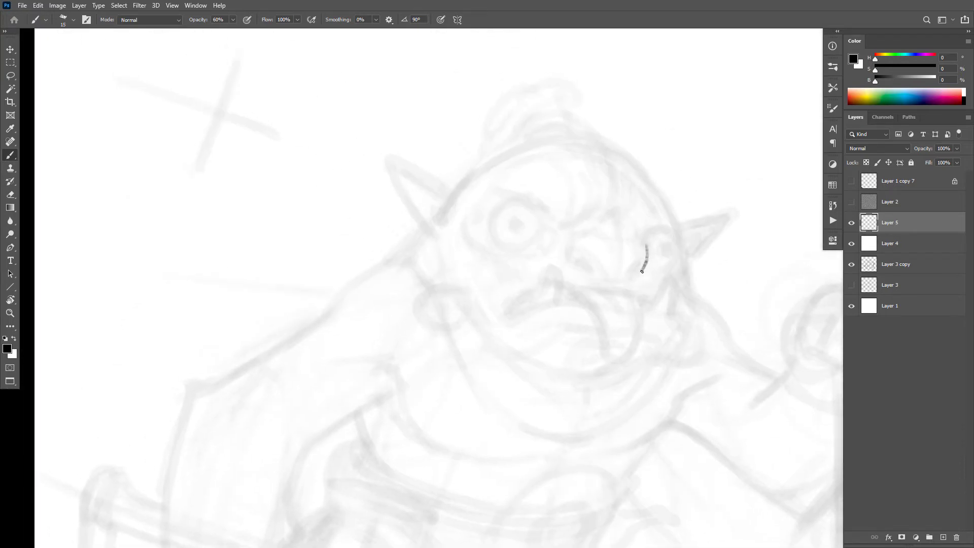
key("ctrl+z")
Draw the tip of the troll's nose with both nostrils and the curved far wing
left_click_drag(644, 260, 621, 279)
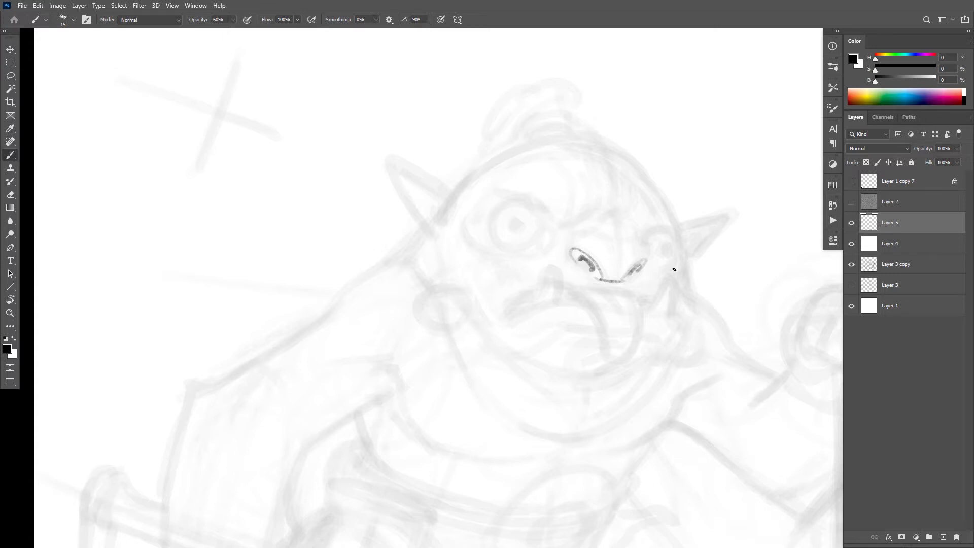
left_click_drag(646, 265, 645, 247)
mouse_move(597, 227)
left_mouse_down()
mouse_move(613, 205)
mouse_move(599, 221)
left_mouse_up()
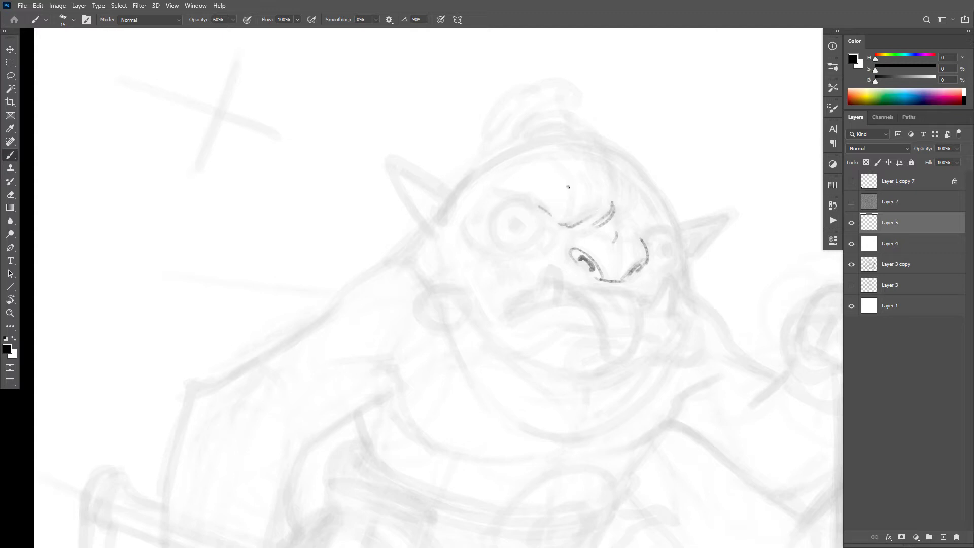
Draw the frown lines above the nose and outline both round eyes
mouse_move(617, 230)
left_mouse_down()
mouse_move(639, 207)
mouse_move(581, 224)
left_mouse_up()
left_click_drag(666, 227, 685, 210)
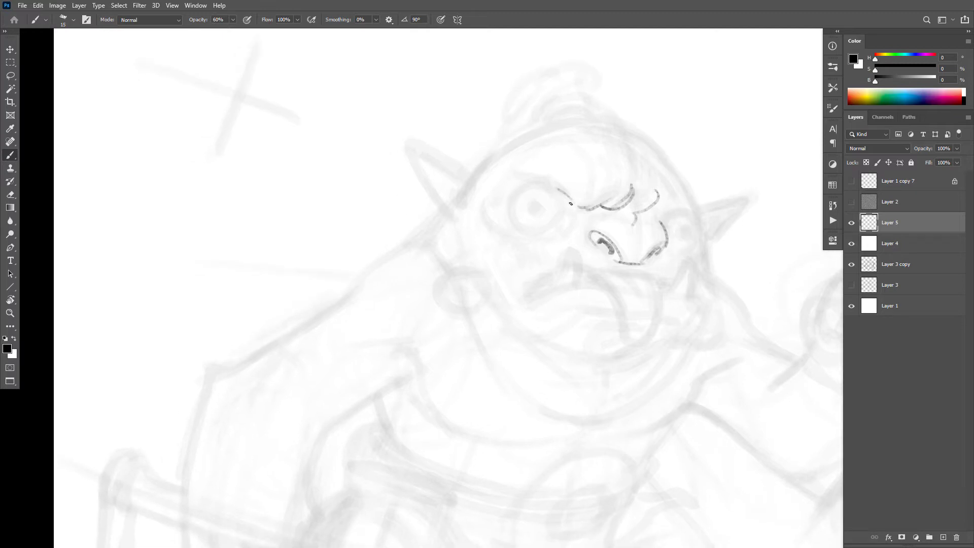
mouse_move(544, 186)
left_mouse_down()
mouse_move(515, 193)
mouse_move(511, 221)
left_mouse_up()
left_click_drag(667, 218, 695, 214)
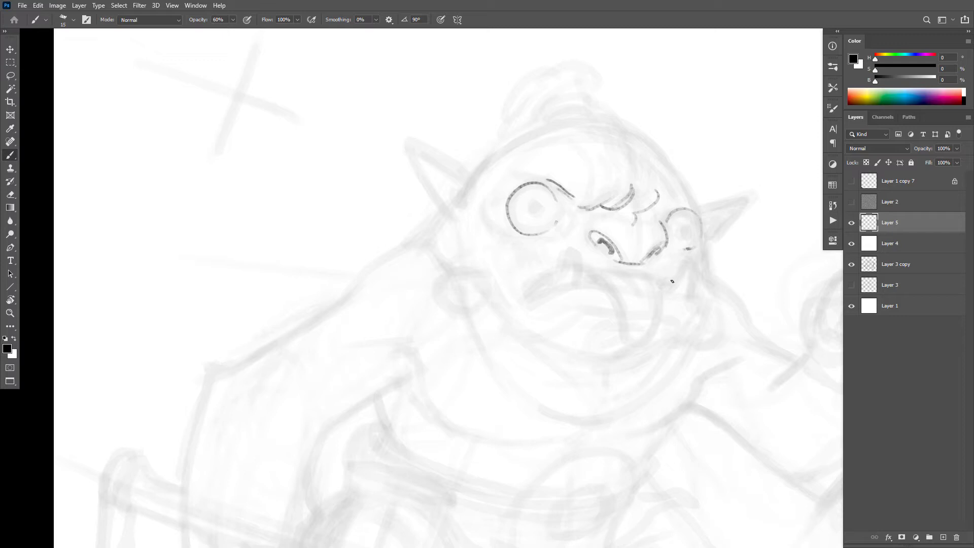
Draw the upper lip line and the two tusks rising at either side of the mouth
mouse_move(662, 281)
left_mouse_down()
mouse_move(586, 274)
mouse_move(565, 261)
mouse_move(568, 250)
mouse_move(578, 284)
mouse_move(571, 251)
mouse_move(578, 279)
left_mouse_up()
key("ctrl+z")
key("ctrl+z")
mouse_move(673, 286)
left_mouse_down()
mouse_move(694, 263)
mouse_move(693, 295)
left_mouse_up()
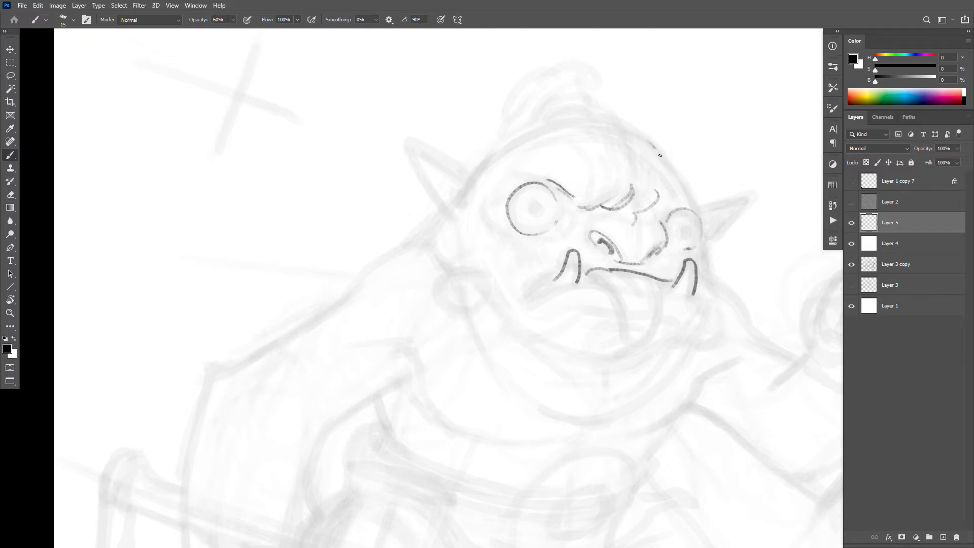
Trace the far contour of the head from the upper forehead past the eye to the cheek
left_click_drag(659, 155, 706, 235)
key("ctrl+z")
left_click_drag(674, 170, 688, 194)
mouse_move(702, 236)
left_mouse_down()
mouse_move(712, 302)
mouse_move(700, 319)
left_mouse_up()
Draw the drooping near corner of the mouth and outline the tongue hanging over the lower lip
mouse_move(606, 288)
left_mouse_down()
mouse_move(574, 286)
mouse_move(526, 307)
left_mouse_up()
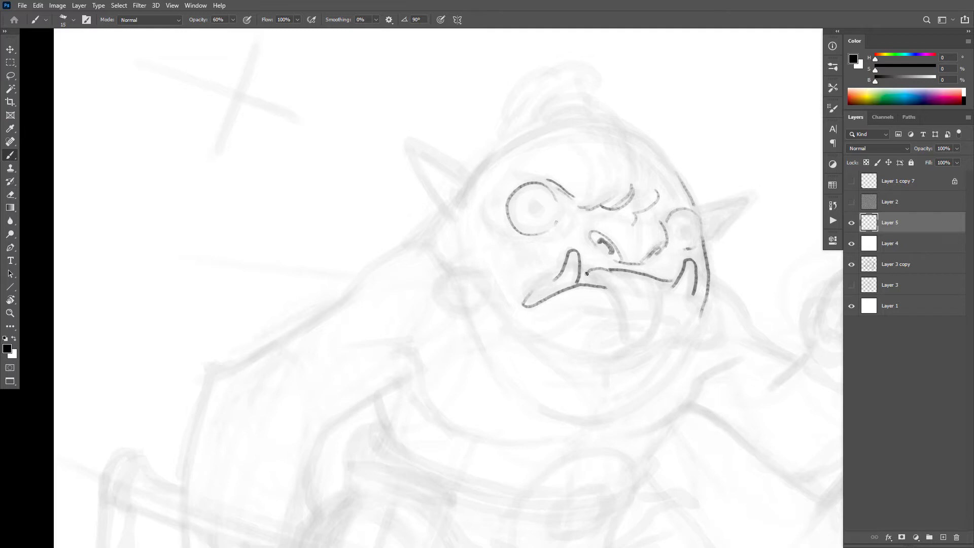
left_click_drag(612, 271, 634, 288)
mouse_move(662, 294)
left_mouse_down()
mouse_move(657, 324)
mouse_move(640, 345)
mouse_move(626, 345)
mouse_move(613, 295)
left_mouse_up()
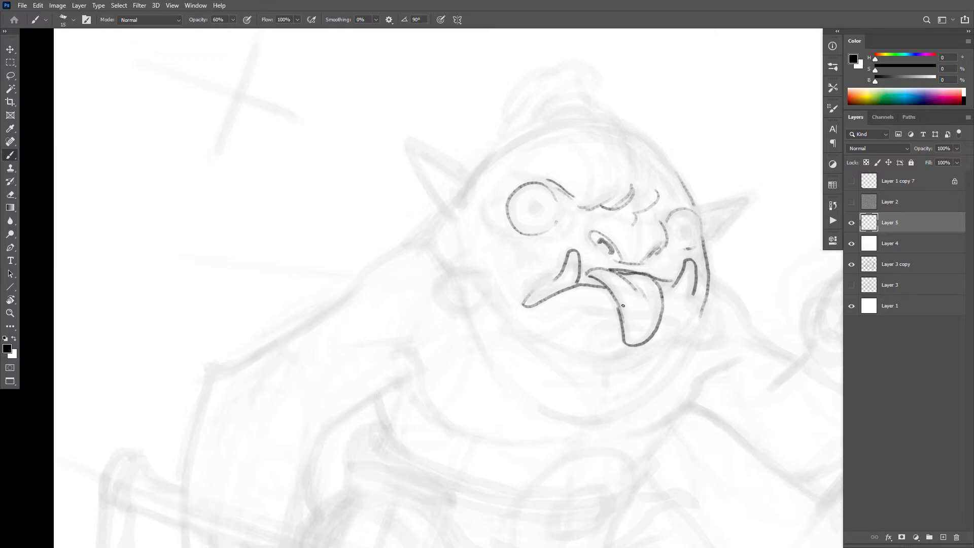
left_click_drag(622, 306, 628, 342)
Reinforce the near edge of the hanging tongue with a darker line
left_click_drag(726, 365, 754, 372)
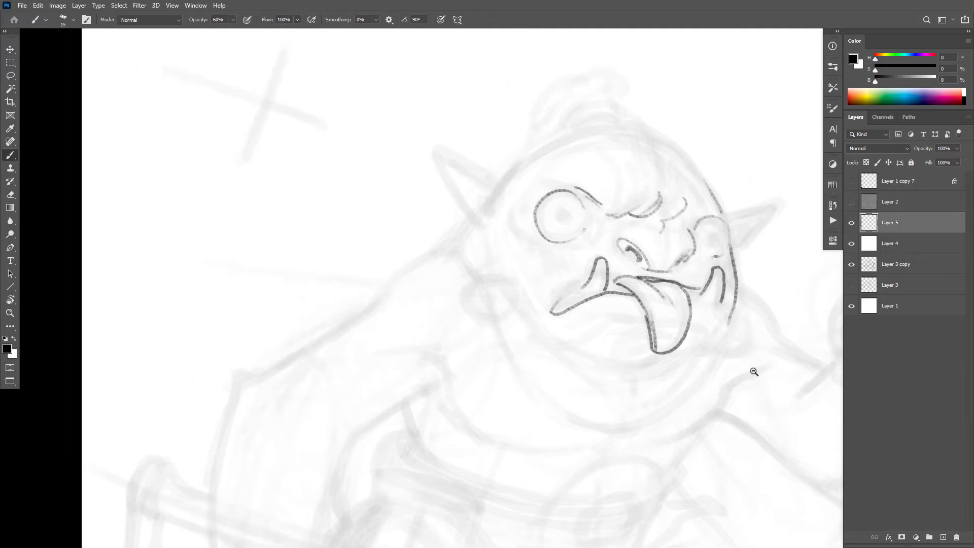
left_click(753, 372, "alt")
left_click(754, 371, "alt")
left_click(754, 371, "alt")
left_click(737, 365, "ctrl")
left_click(737, 366, "ctrl")
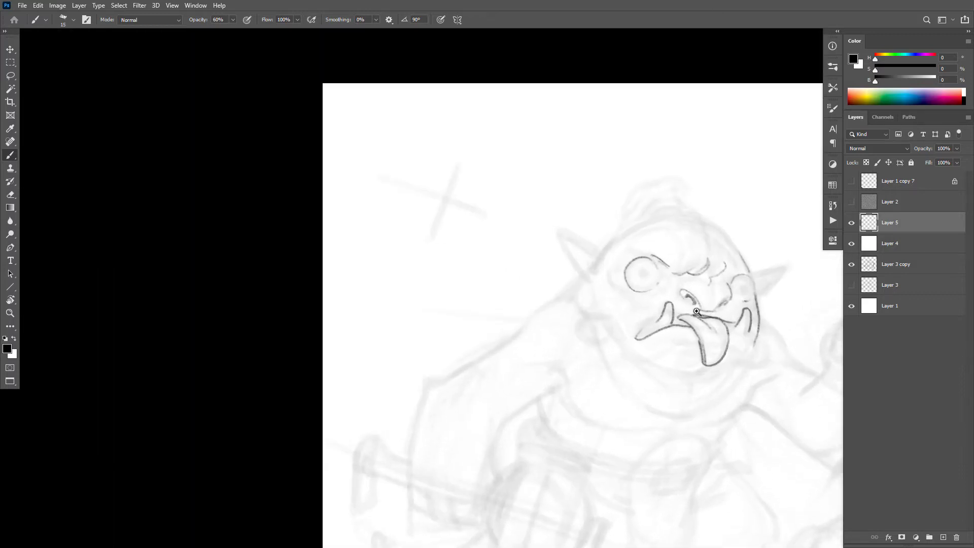
left_click(702, 310, "ctrl")
left_click(730, 337, "ctrl")
mouse_move(735, 341)
left_mouse_down()
mouse_move(712, 262)
mouse_move(675, 289)
mouse_move(667, 279)
mouse_move(672, 319)
mouse_move(661, 281)
mouse_move(672, 322)
left_mouse_up()
key("e")
key("b")
left_click_drag(654, 267, 676, 329)
Erase the overlapping lines at the tongue's root and upper lip with a smaller eraser, touching up the lip line
key("e")
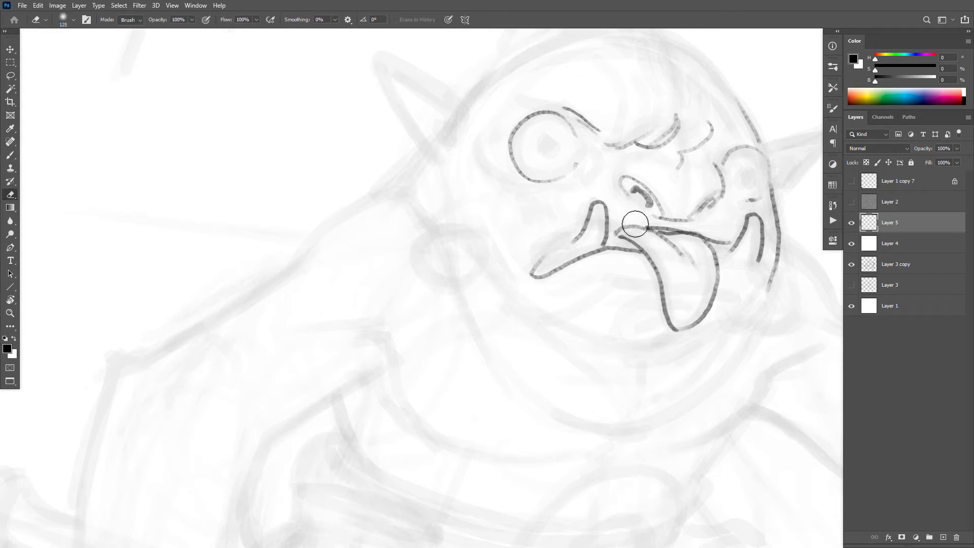
key("bracketleft")
key("bracketleft")
key("bracketleft")
key("bracketleft")
key("bracketleft")
key("bracketleft")
key("bracketleft")
left_click_drag(632, 241, 620, 239)
key("b")
left_click_drag(632, 242, 607, 245)
key("e")
mouse_move(691, 234)
left_mouse_down()
mouse_move(652, 226)
mouse_move(663, 237)
left_mouse_up()
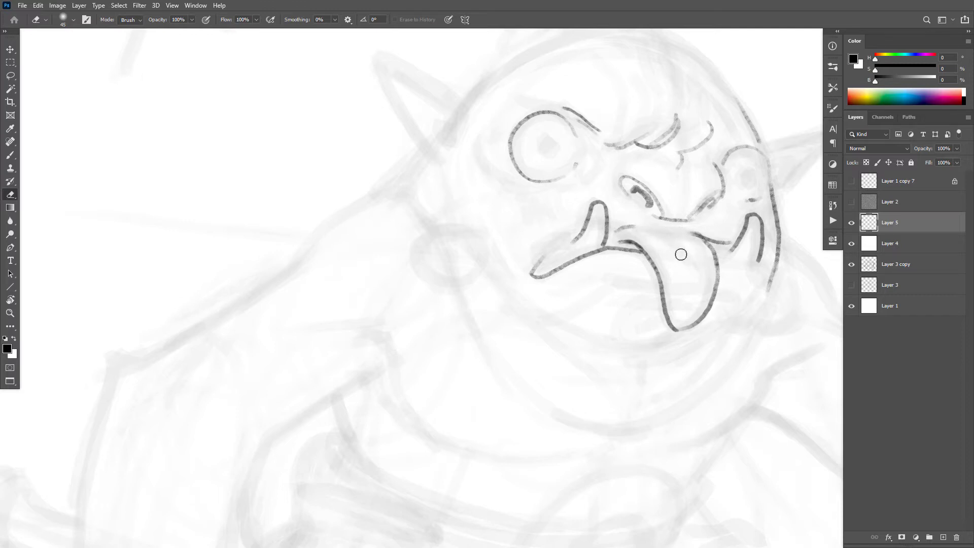
Redraw the tongue's root and the upper lip line, and add a shaded crease down the tongue
key("b")
mouse_move(657, 261)
left_mouse_down()
mouse_move(638, 239)
mouse_move(611, 241)
left_mouse_up()
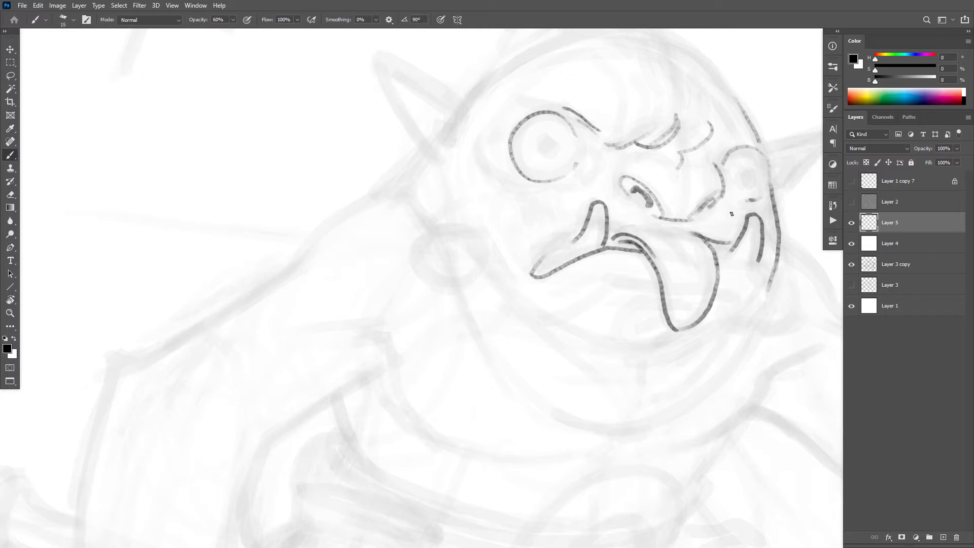
left_click_drag(708, 242, 604, 235)
mouse_move(663, 232)
left_mouse_down()
mouse_move(691, 261)
mouse_move(688, 283)
left_mouse_up()
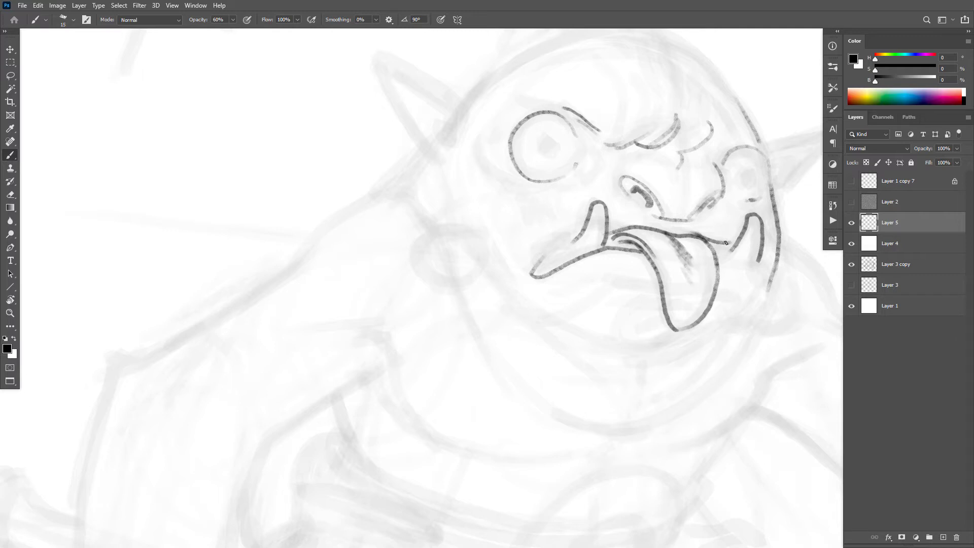
Fill dark gaps inside both mouth corners and close the lip around the base of the far tusk
mouse_move(639, 249)
left_mouse_down()
mouse_move(624, 229)
mouse_move(567, 248)
mouse_move(579, 232)
mouse_move(542, 252)
mouse_move(528, 274)
mouse_move(582, 237)
mouse_move(542, 263)
left_mouse_up()
left_click_drag(719, 245, 726, 250)
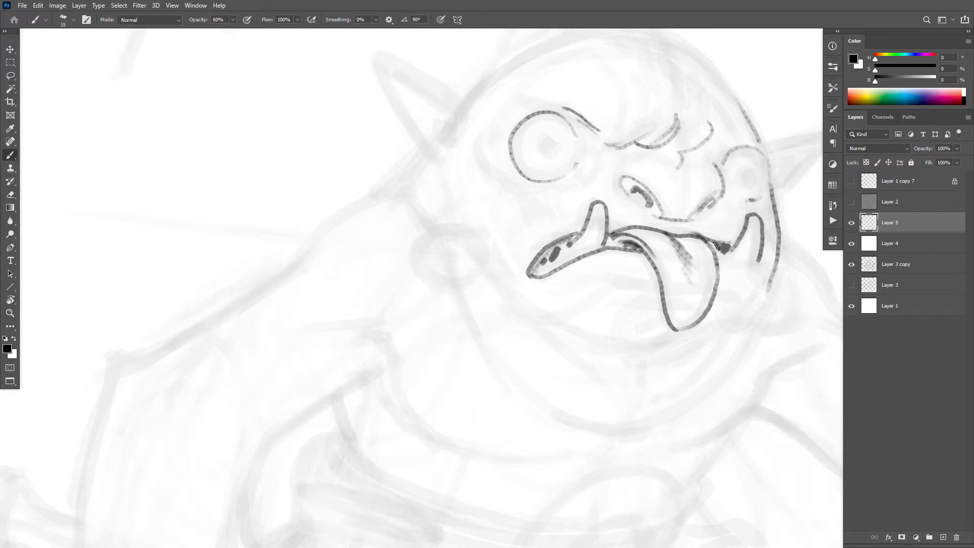
left_click_drag(564, 247, 567, 245)
mouse_move(719, 259)
left_mouse_down()
mouse_move(765, 286)
mouse_move(764, 276)
left_mouse_up()
Darken both nostrils and add short curved wrinkles across the nose
mouse_move(642, 195)
left_mouse_down()
mouse_move(650, 206)
mouse_move(630, 187)
left_mouse_up()
mouse_move(715, 199)
left_mouse_down()
mouse_move(698, 212)
mouse_move(703, 204)
mouse_move(687, 199)
mouse_move(693, 180)
mouse_move(669, 195)
left_mouse_up()
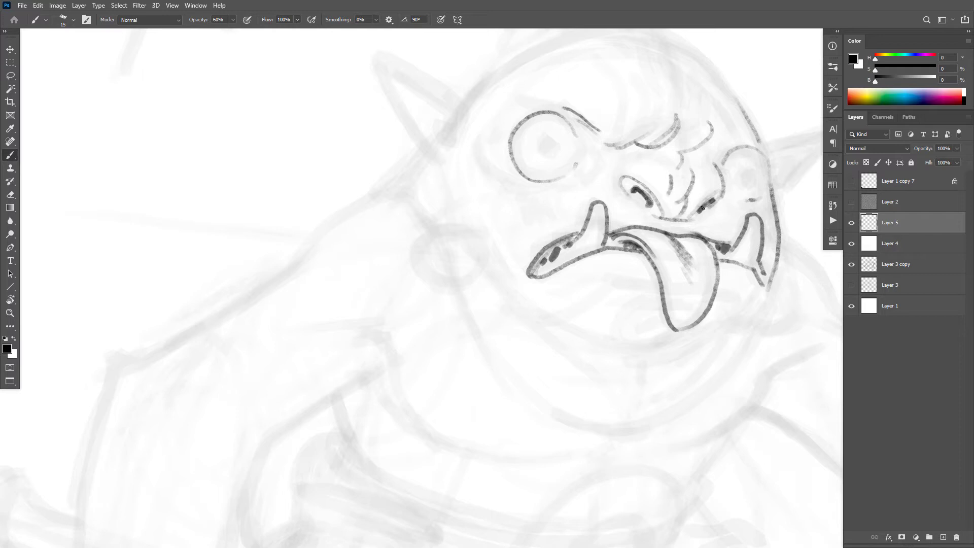
Remove the frown lines above the nose and the short brow stroke beside the near eye
key("ctrl+z")
key("ctrl+z")
key("ctrl+z")
key("ctrl+z")
key("ctrl+z")
key("ctrl+z")
key("ctrl+z")
key("ctrl+z")
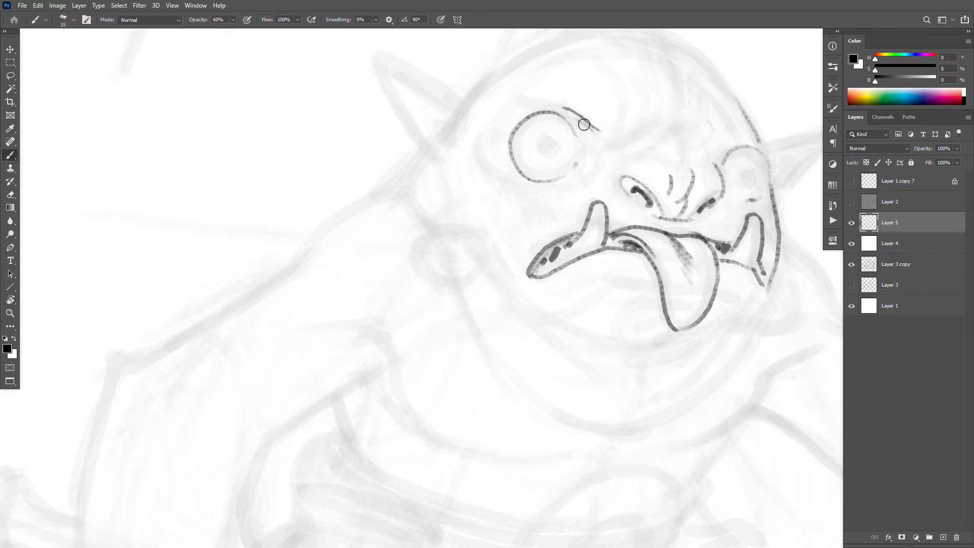
key("ctrl+z")
Redraw the brow with heavier frown lines and forehead wrinkles, and define the bridge of the nose
mouse_move(695, 93)
left_mouse_down()
mouse_move(693, 126)
mouse_move(652, 150)
mouse_move(634, 155)
mouse_move(663, 132)
mouse_move(605, 149)
left_mouse_up()
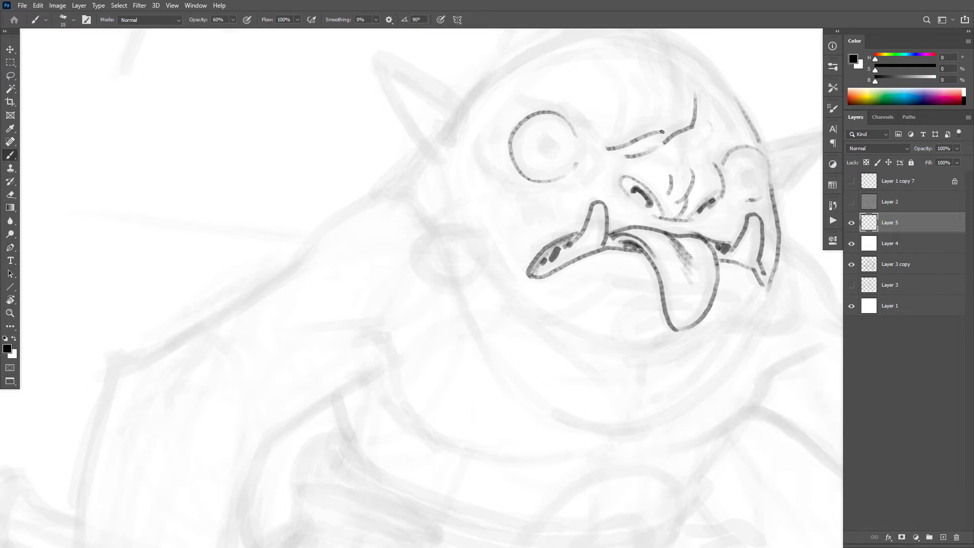
mouse_move(662, 132)
left_mouse_down()
mouse_move(658, 102)
mouse_move(646, 115)
mouse_move(638, 81)
mouse_move(609, 73)
mouse_move(619, 121)
left_mouse_up()
mouse_move(692, 124)
left_mouse_down()
mouse_move(664, 139)
mouse_move(683, 126)
mouse_move(640, 138)
left_mouse_up()
left_click_drag(620, 185, 629, 157)
left_click_drag(705, 171, 692, 144)
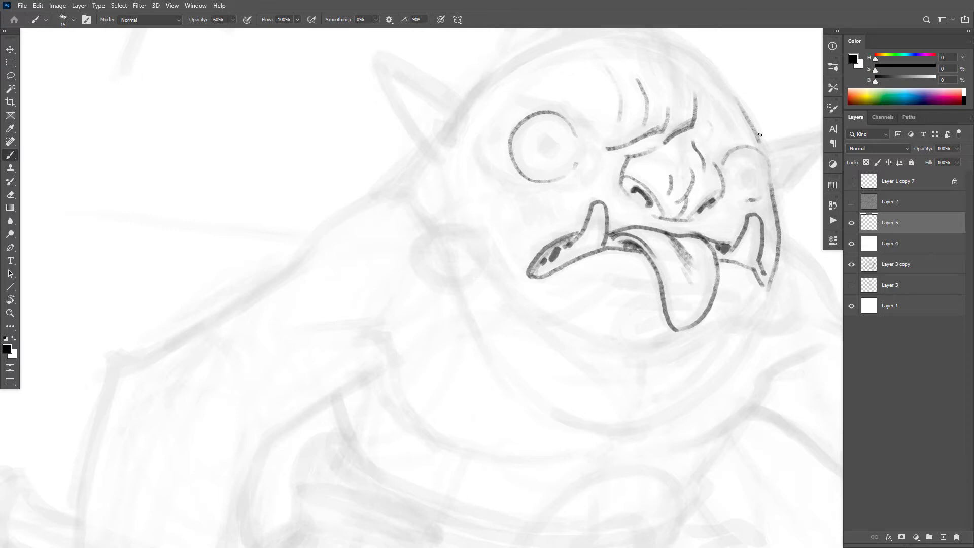
Strengthen the outlines of both eyes with a short dark brow by the near one, and fill in both pupils
mouse_move(631, 160)
left_mouse_down()
mouse_move(639, 192)
mouse_move(606, 181)
mouse_move(587, 160)
mouse_move(613, 185)
mouse_move(592, 155)
mouse_move(615, 164)
mouse_move(598, 190)
mouse_move(576, 166)
mouse_move(595, 214)
left_mouse_up()
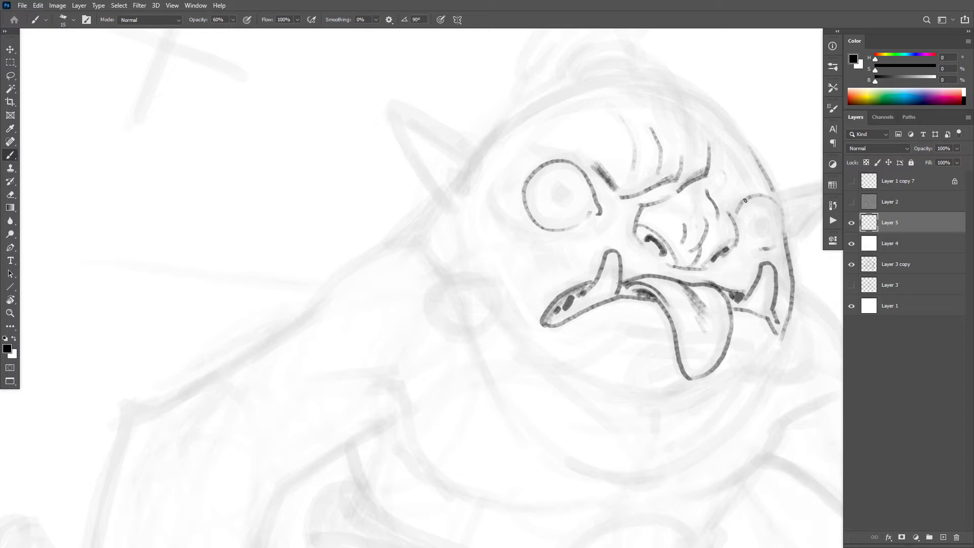
left_click_drag(751, 196, 734, 221)
mouse_move(559, 182)
left_mouse_down()
mouse_move(552, 202)
mouse_move(569, 183)
mouse_move(551, 203)
mouse_move(555, 187)
mouse_move(563, 191)
mouse_move(555, 196)
left_mouse_up()
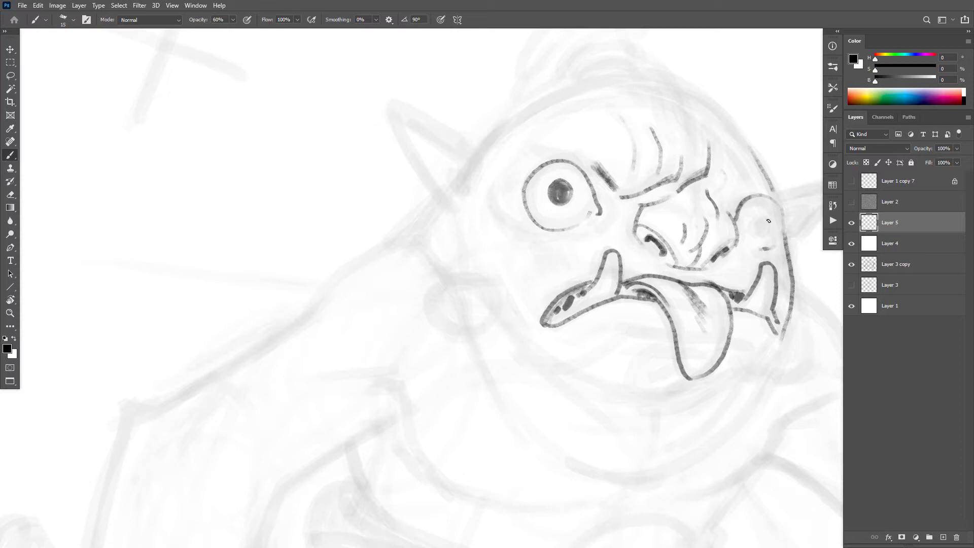
mouse_move(768, 217)
left_mouse_down()
mouse_move(754, 218)
mouse_move(766, 233)
mouse_move(778, 225)
mouse_move(766, 230)
left_mouse_up()
key("ctrl+z")
mouse_move(561, 188)
left_mouse_down()
mouse_move(558, 197)
mouse_move(558, 188)
left_mouse_up()
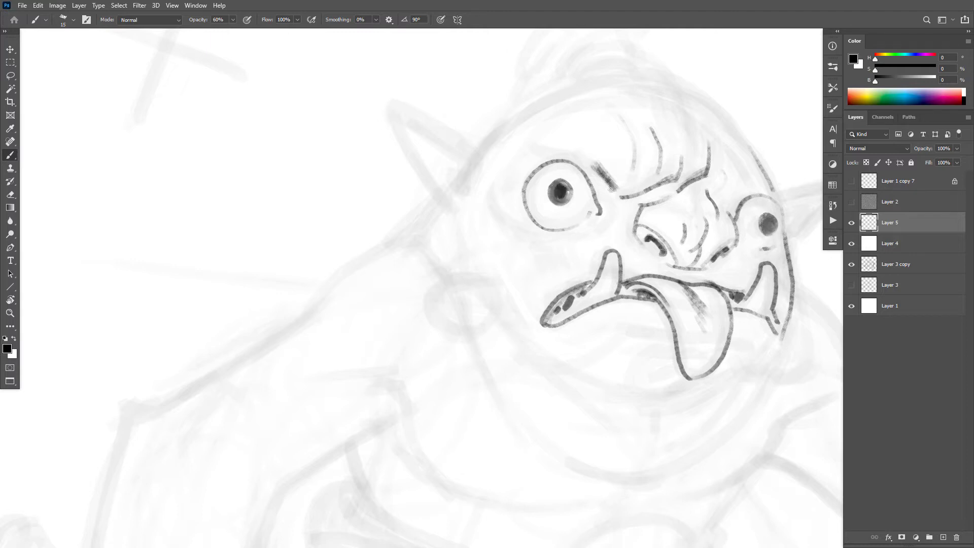
Darken the pupil and upper lid line of both eyes, extending the near eye's lid past its outer corner
left_click_drag(769, 224, 775, 221)
scroll(765, 373, "up", 1)
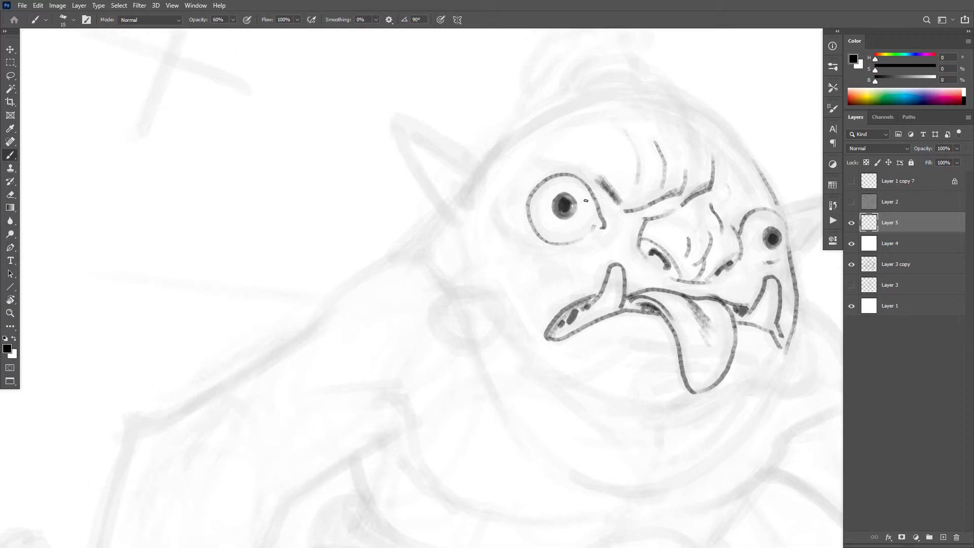
mouse_move(591, 194)
left_mouse_down()
mouse_move(565, 175)
mouse_move(535, 189)
mouse_move(538, 180)
mouse_move(520, 202)
left_mouse_up()
left_click_drag(774, 215, 790, 244)
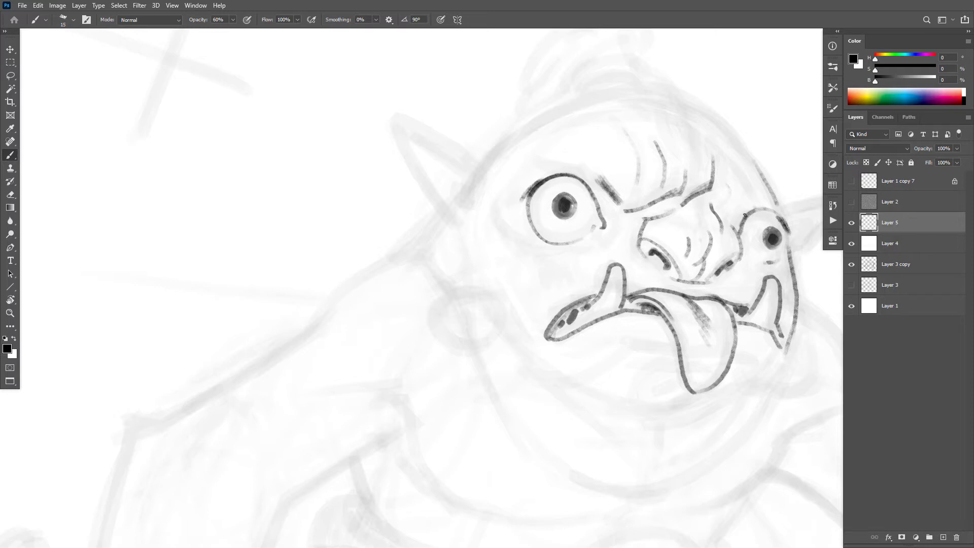
left_click_drag(744, 215, 741, 222)
key("e")
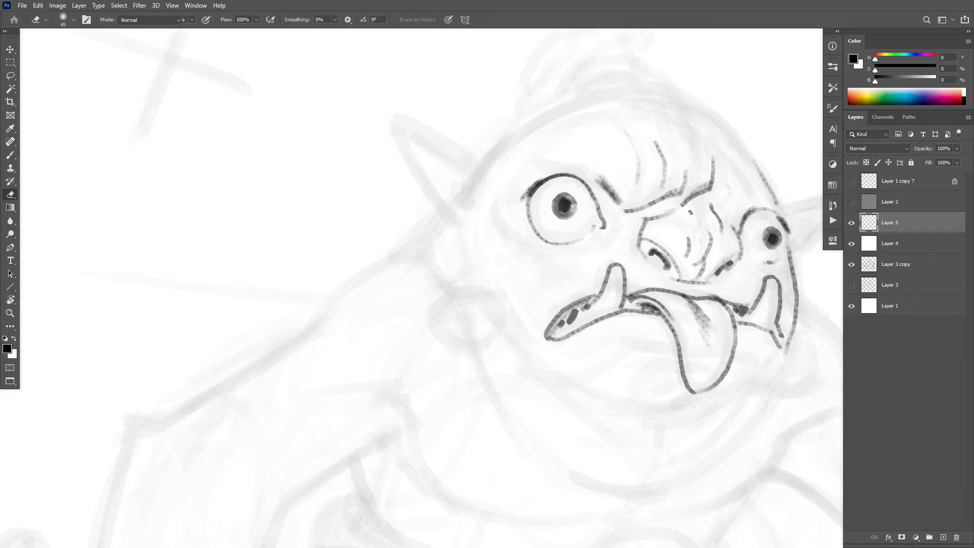
key("b")
Draw a crease across the bridge of the nose below the frown lines and touch up the far pupil
left_click_drag(671, 214, 732, 191)
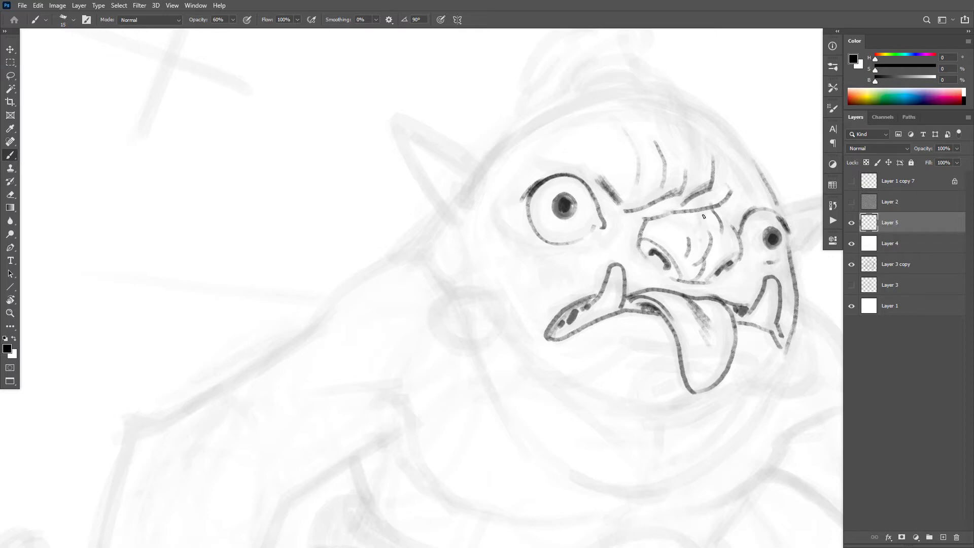
left_click_drag(675, 212, 656, 203)
left_click(767, 240, "alt")
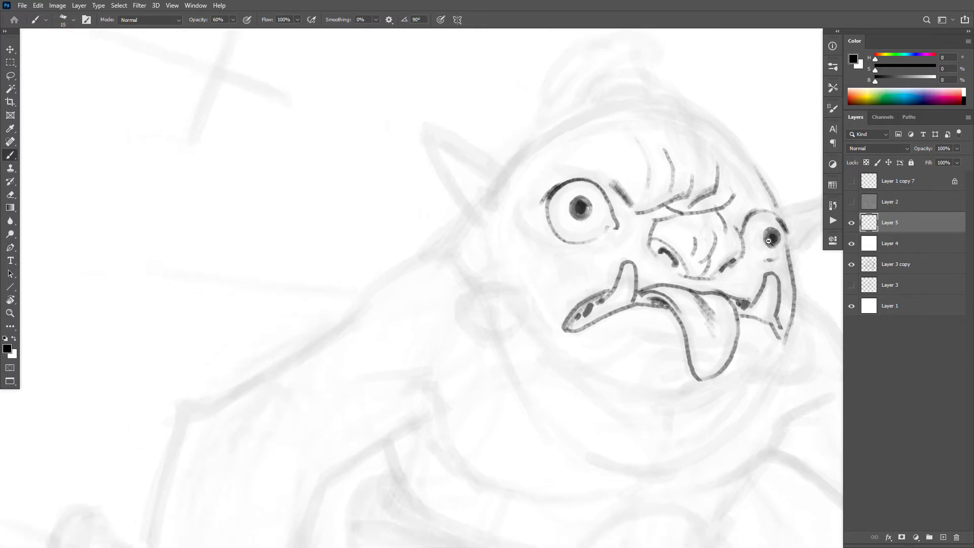
left_click_drag(774, 241, 764, 252)
left_click(754, 232, "ctrl")
left_click(754, 232, "ctrl")
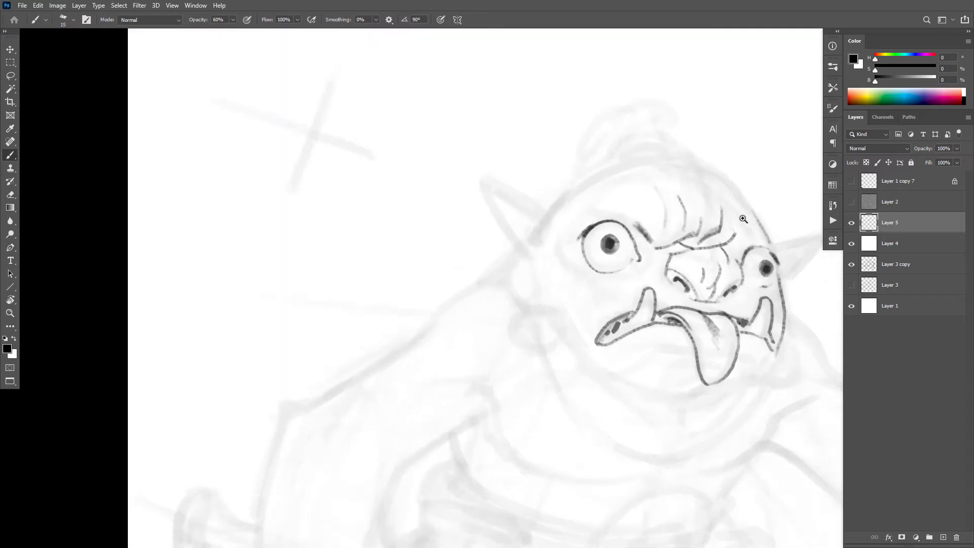
left_click(754, 233, "ctrl")
Add a long brow wrinkle above the near eye, a crease at its outer corner and bags under both eyes
mouse_move(685, 213)
left_mouse_down()
mouse_move(658, 157)
mouse_move(634, 185)
mouse_move(564, 185)
mouse_move(534, 201)
left_mouse_up()
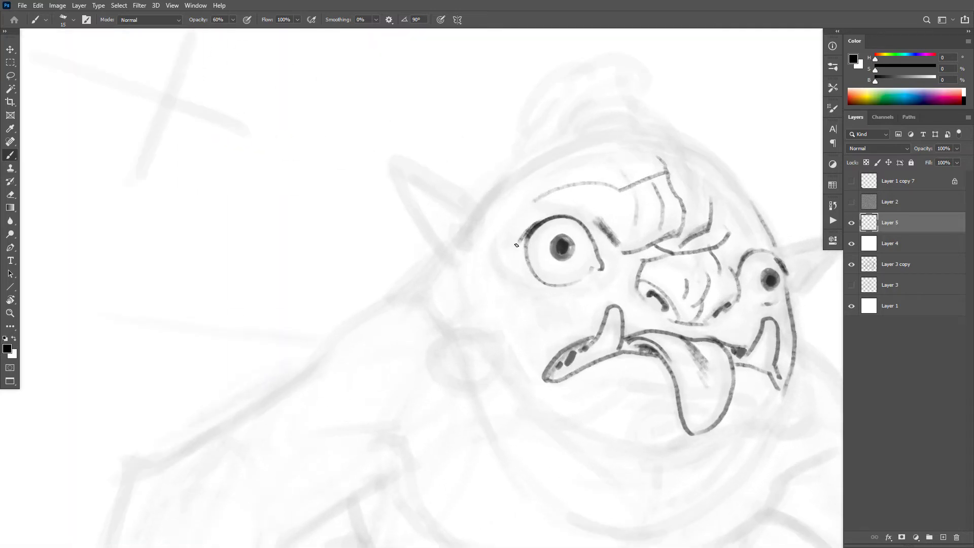
left_click_drag(516, 246, 497, 232)
mouse_move(591, 279)
left_mouse_down()
mouse_move(552, 287)
mouse_move(541, 305)
mouse_move(522, 301)
left_mouse_up()
left_click_drag(744, 304, 749, 315)
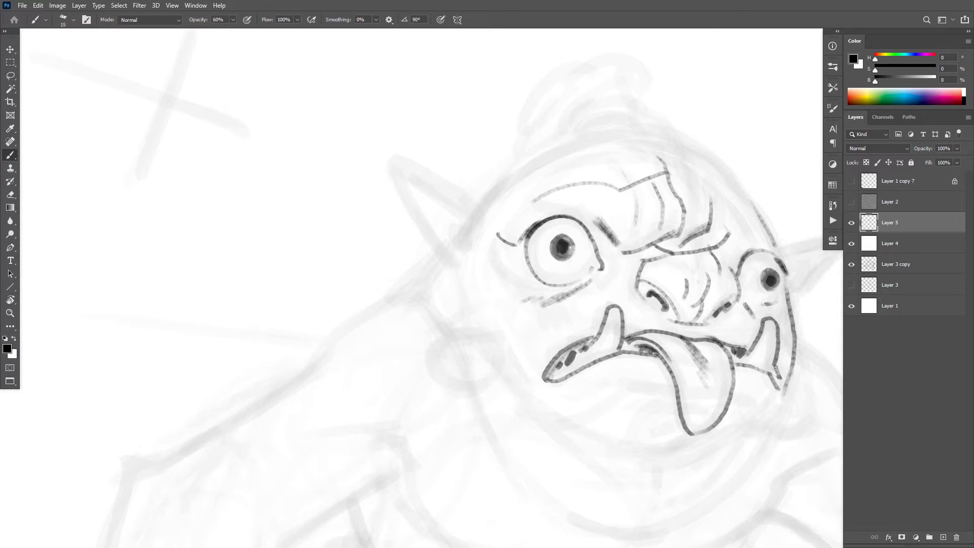
Deepen the fold between the near eye and the nose, and add cross wrinkles over the forehead
mouse_move(614, 251)
left_mouse_down()
mouse_move(620, 279)
mouse_move(615, 262)
mouse_move(617, 283)
mouse_move(617, 267)
mouse_move(597, 293)
left_mouse_up()
left_click_drag(616, 247, 618, 276)
mouse_move(624, 252)
left_mouse_down()
mouse_move(601, 248)
mouse_move(589, 226)
mouse_move(604, 259)
left_mouse_up()
mouse_move(743, 252)
left_mouse_down()
mouse_move(734, 272)
mouse_move(714, 191)
mouse_move(722, 183)
mouse_move(688, 210)
mouse_move(651, 219)
mouse_move(623, 204)
left_mouse_up()
left_click_drag(612, 209, 576, 197)
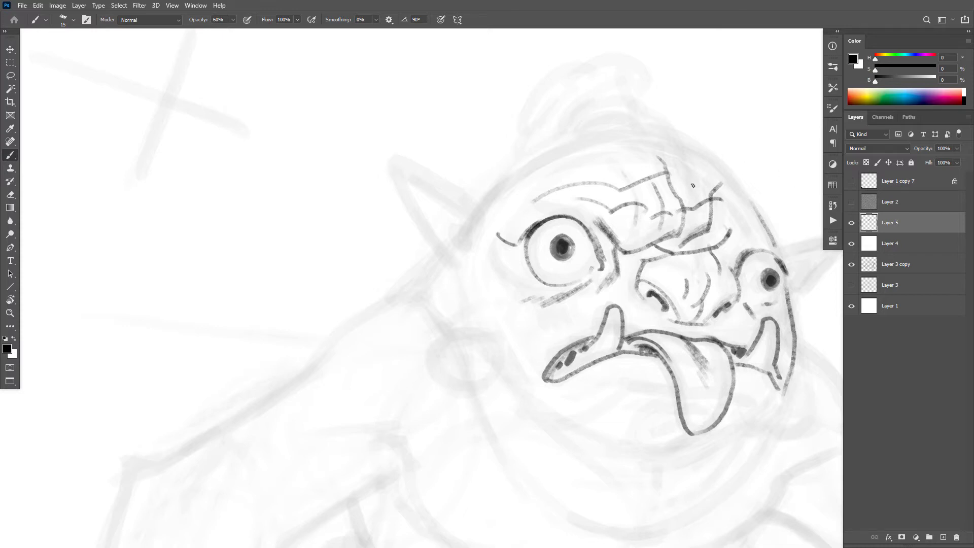
left_click_drag(689, 190, 703, 173)
Reinforce the rims of both eyes with short dark strokes and add creases around the far eye
left_click_drag(580, 280, 585, 278)
left_click_drag(530, 246, 524, 257)
left_click_drag(783, 292, 770, 304)
left_click_drag(772, 249, 760, 247)
mouse_move(729, 254)
left_mouse_down()
mouse_move(766, 234)
mouse_move(730, 241)
mouse_move(719, 259)
mouse_move(676, 260)
mouse_move(687, 268)
left_mouse_up()
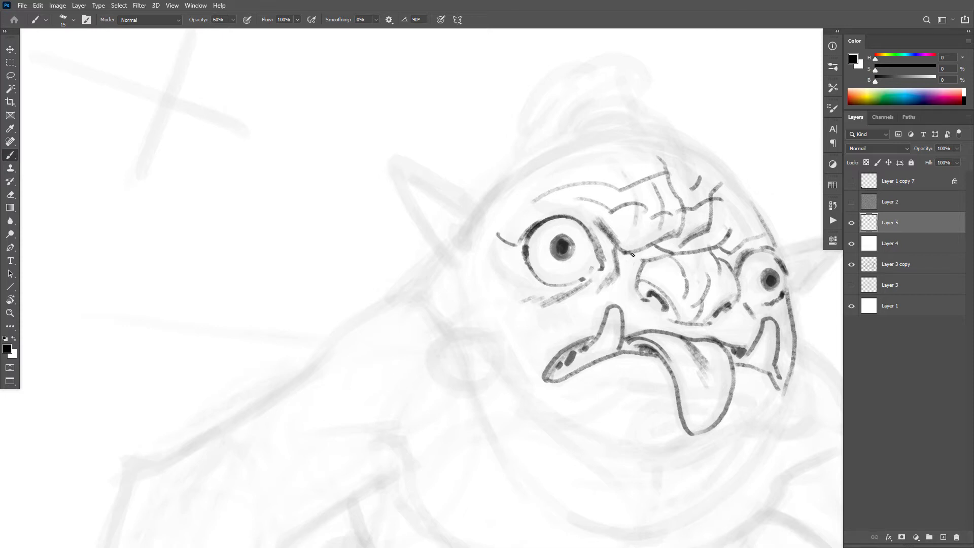
Thicken the heavy brow fold above the nose and darken the nose's lower edge
left_click_drag(625, 252, 642, 264)
left_click_drag(653, 242, 622, 251)
left_click_drag(720, 238, 672, 249)
mouse_move(711, 322)
left_mouse_down()
mouse_move(679, 321)
mouse_move(675, 291)
left_mouse_up()
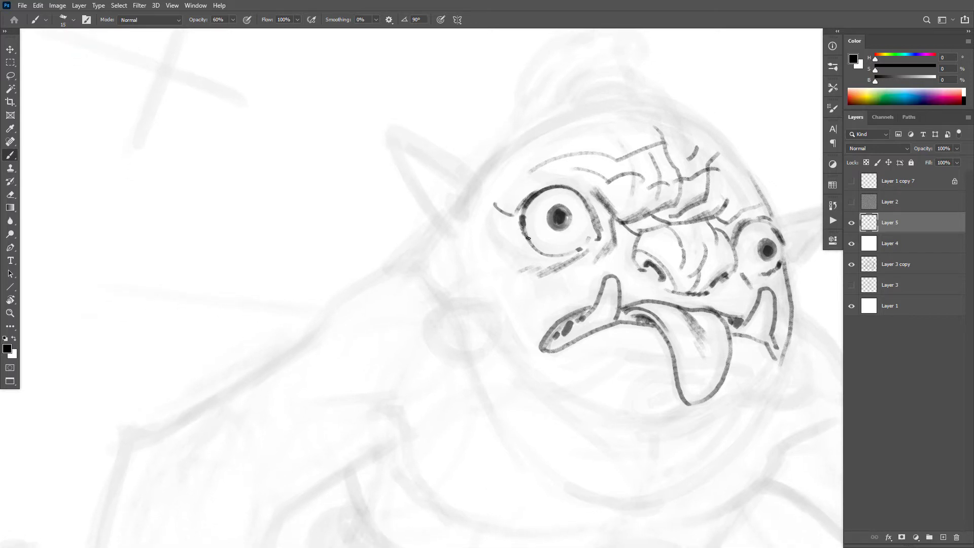
Outline the top of the skull and the near pointed ear, including the ear's inner rim
left_click_drag(528, 238, 530, 241)
left_click_drag(771, 387, 761, 391)
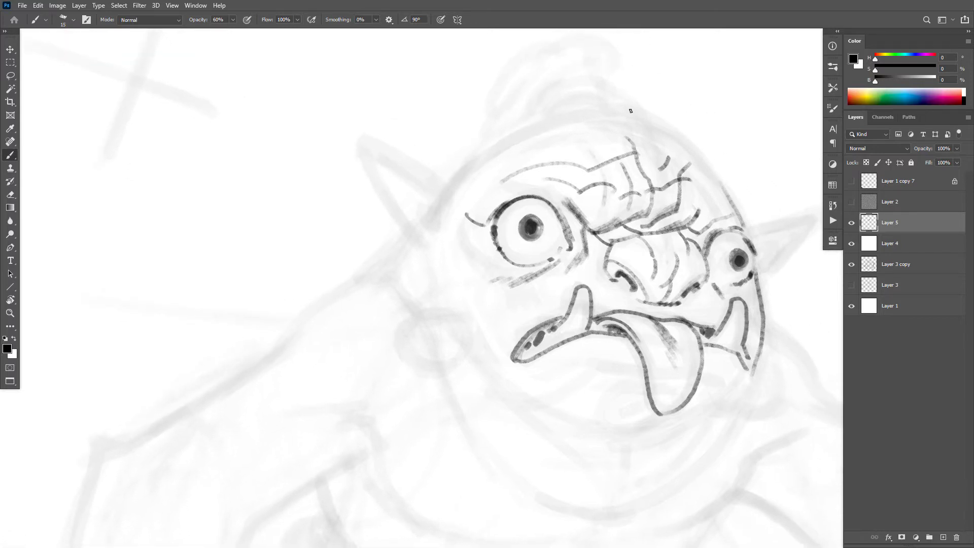
mouse_move(616, 111)
left_mouse_down()
mouse_move(507, 140)
mouse_move(446, 190)
mouse_move(419, 165)
mouse_move(363, 149)
left_mouse_up()
left_click_drag(386, 204, 436, 278)
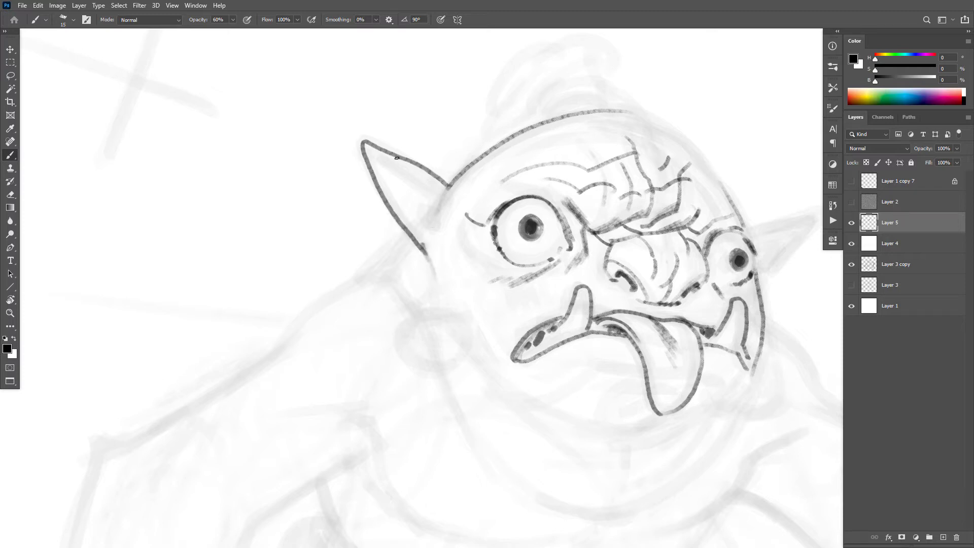
mouse_move(375, 152)
left_mouse_down()
mouse_move(437, 191)
mouse_move(419, 208)
mouse_move(429, 216)
left_mouse_up()
left_click_drag(753, 303, 679, 318)
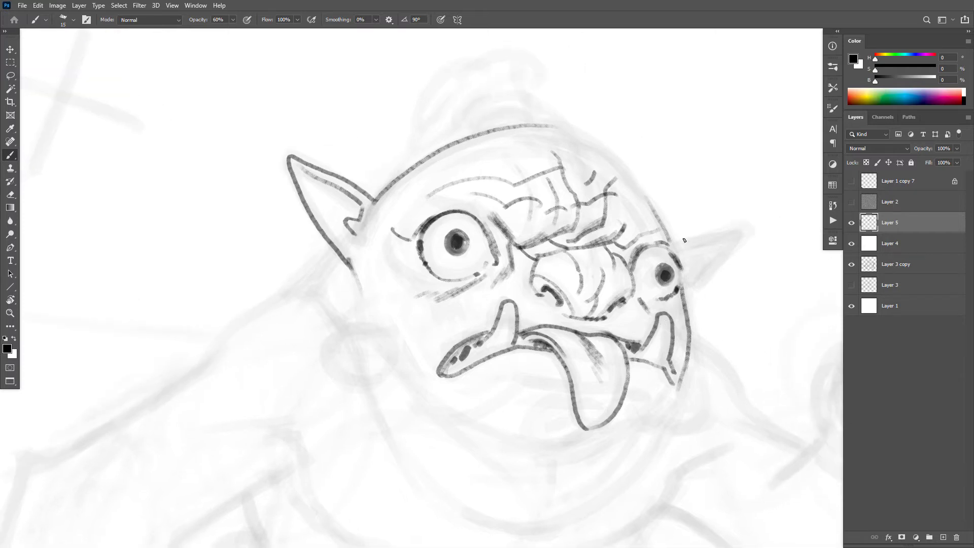
Outline the far pointed ear with a short fold line inside it
mouse_move(670, 240)
left_mouse_down()
mouse_move(677, 255)
mouse_move(739, 225)
left_mouse_up()
key("ctrl+z")
mouse_move(672, 242)
left_mouse_down()
mouse_move(746, 220)
mouse_move(685, 292)
left_mouse_up()
mouse_move(740, 227)
left_mouse_down()
mouse_move(679, 249)
mouse_move(686, 268)
mouse_move(703, 242)
mouse_move(696, 261)
left_mouse_up()
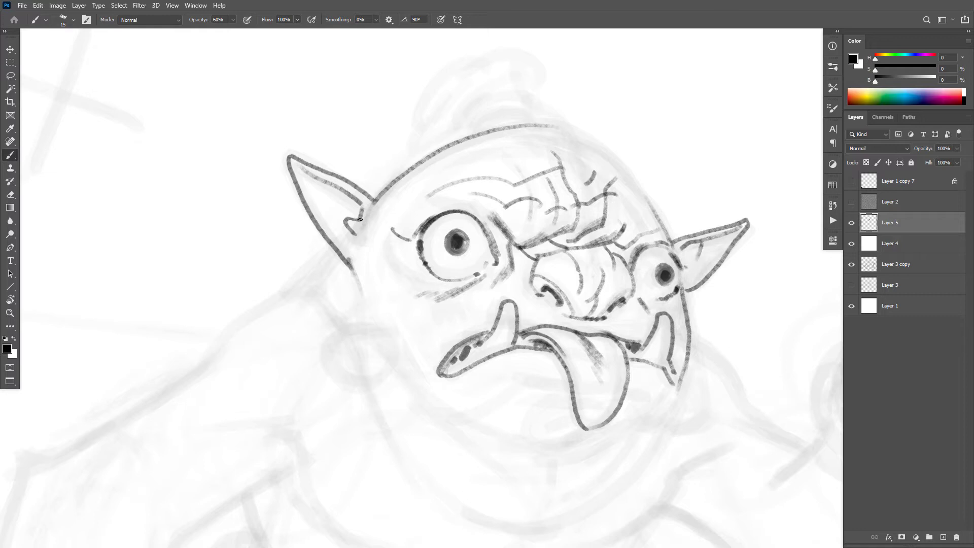
Shade the hollow of the near ear, complete the skull outline to the far ear and add small scalp wrinkles
mouse_move(355, 215)
left_mouse_down()
mouse_move(351, 242)
mouse_move(355, 213)
mouse_move(342, 222)
mouse_move(348, 237)
left_mouse_up()
left_click_drag(332, 187, 330, 203)
mouse_move(651, 204)
left_mouse_down()
mouse_move(608, 151)
mouse_move(556, 125)
mouse_move(465, 138)
mouse_move(425, 166)
left_mouse_up()
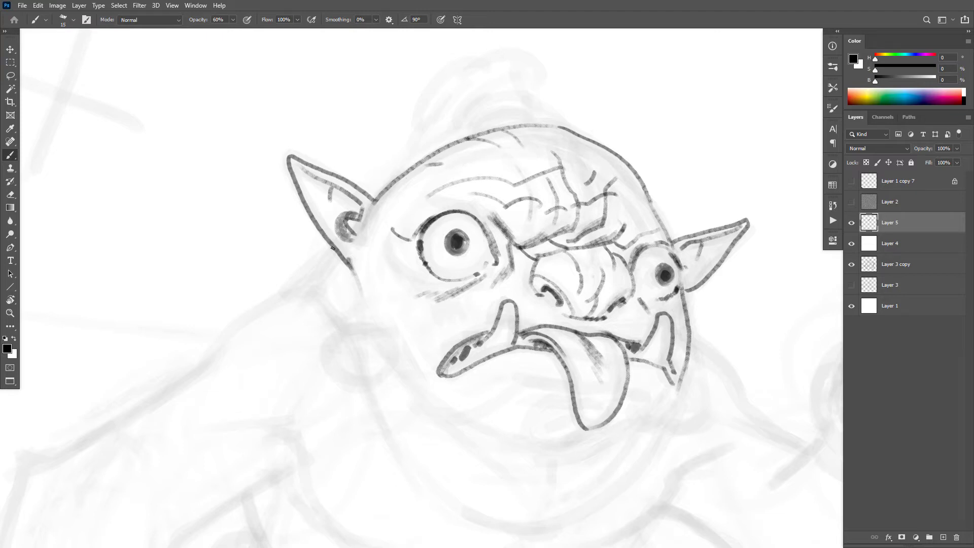
Draw the near shoulder's contour from behind the ear, and outline the round ornaments on both sides of the jaw
mouse_move(330, 248)
left_mouse_down()
mouse_move(242, 317)
mouse_move(182, 384)
mouse_move(38, 457)
left_mouse_up()
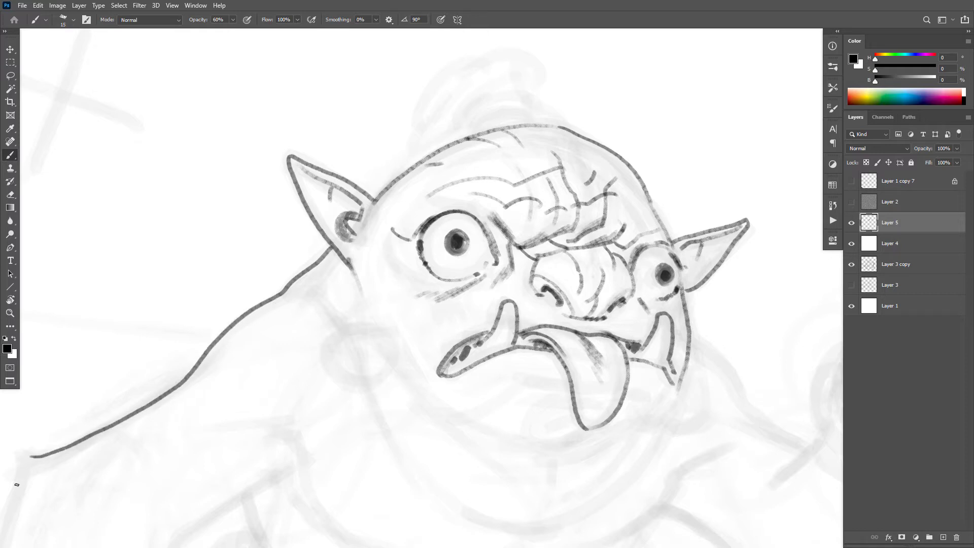
left_click_drag(702, 326, 643, 196)
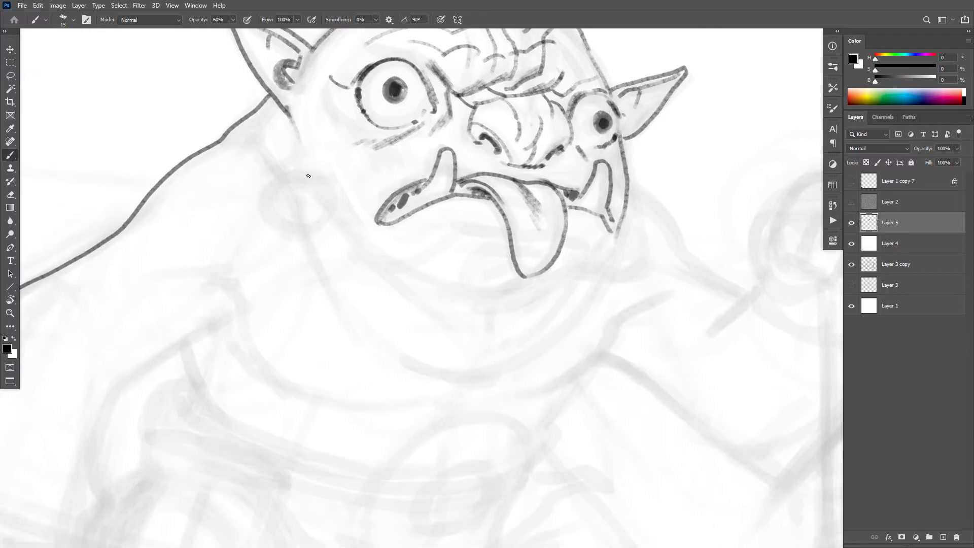
mouse_move(308, 175)
left_mouse_down()
mouse_move(276, 187)
mouse_move(271, 213)
mouse_move(290, 234)
mouse_move(311, 233)
mouse_move(328, 213)
mouse_move(318, 178)
left_mouse_up()
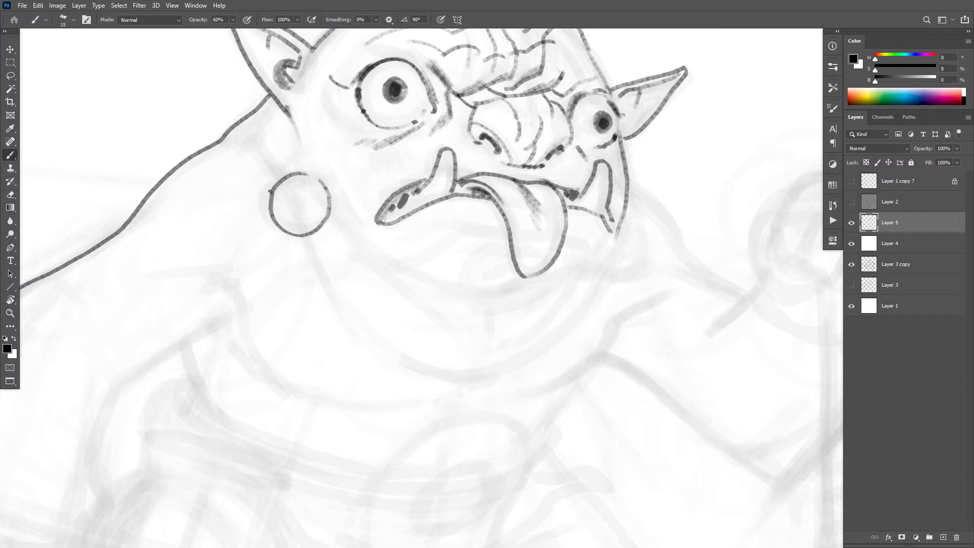
mouse_move(628, 201)
left_mouse_down()
mouse_move(645, 212)
mouse_move(649, 249)
mouse_move(622, 255)
left_mouse_up()
Draw the creases below the lower lip and on both sides of the tongue
mouse_move(507, 232)
left_mouse_down()
mouse_move(468, 229)
mouse_move(418, 256)
mouse_move(462, 223)
mouse_move(446, 243)
mouse_move(384, 254)
left_mouse_up()
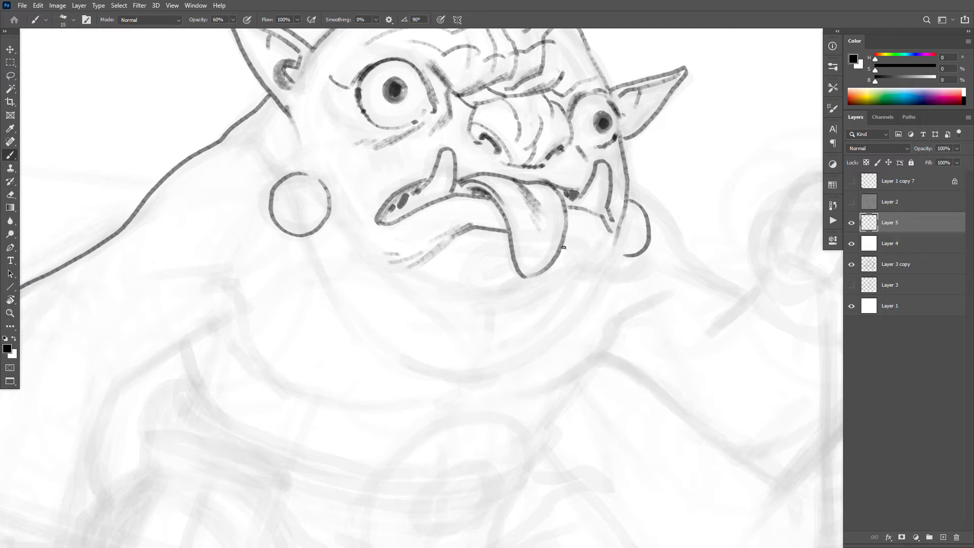
left_click_drag(562, 246, 578, 263)
mouse_move(582, 213)
left_mouse_down()
mouse_move(612, 220)
mouse_move(613, 231)
left_mouse_up()
left_click_drag(428, 178, 415, 185)
key("space")
mouse_move(636, 268)
left_mouse_down()
mouse_move(662, 285)
mouse_move(653, 283)
left_mouse_up()
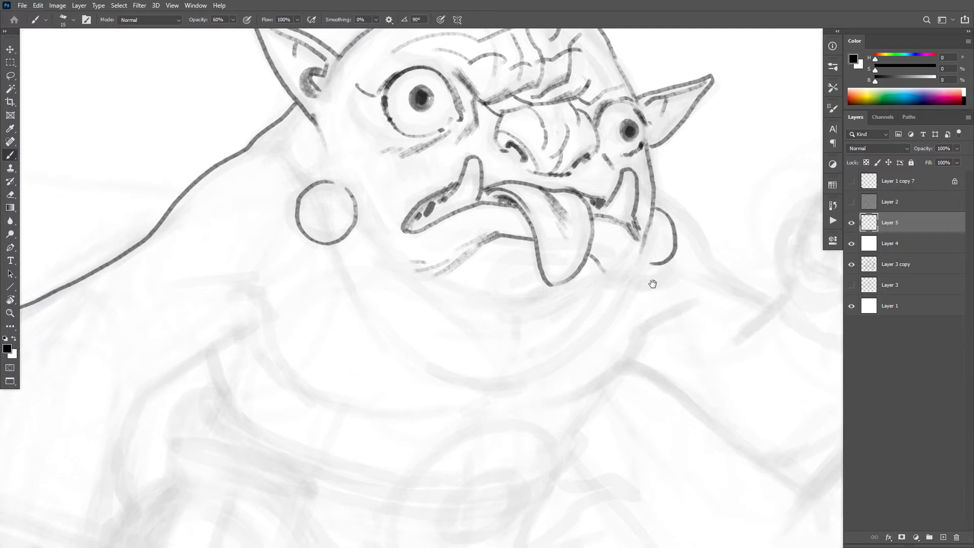
Draw the wide jaw outline from behind the near round ornament, under the chin and up to the far one
left_click_drag(277, 148, 309, 188)
mouse_move(330, 243)
left_mouse_down()
mouse_move(375, 325)
mouse_move(420, 364)
left_mouse_up()
key("space")
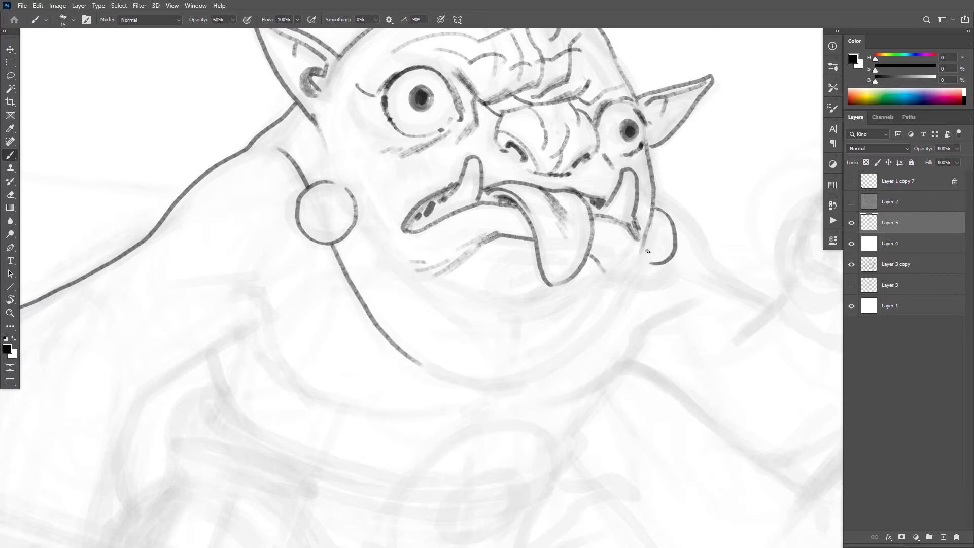
mouse_move(645, 254)
left_mouse_down()
mouse_move(593, 336)
mouse_move(547, 373)
mouse_move(494, 387)
mouse_move(415, 363)
left_mouse_up()
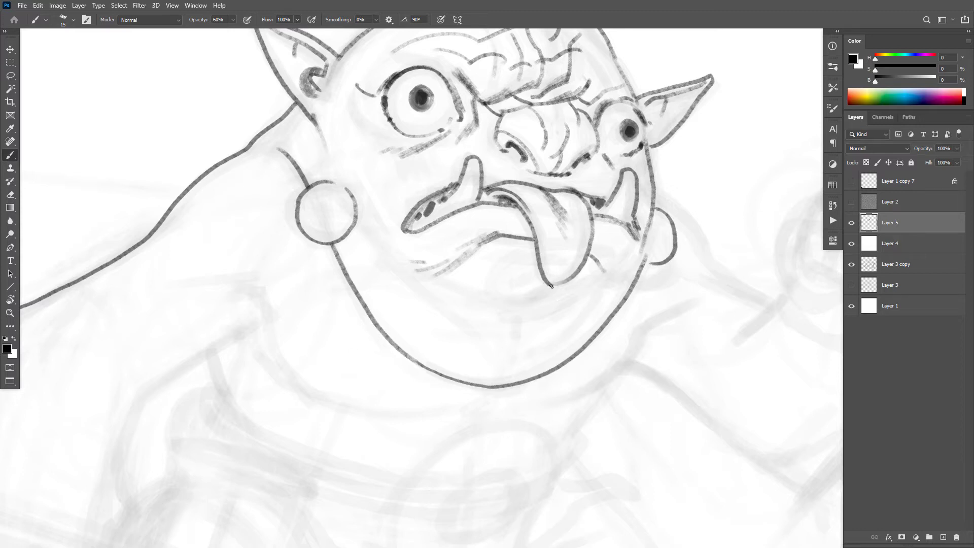
Add a chin shadow beneath the tongue and long fold lines along both sides of the lower face
mouse_move(552, 286)
left_mouse_down()
mouse_move(527, 303)
mouse_move(497, 298)
mouse_move(512, 285)
left_mouse_up()
mouse_move(356, 219)
left_mouse_down()
mouse_move(424, 293)
mouse_move(404, 278)
mouse_move(480, 333)
left_mouse_up()
mouse_move(631, 248)
left_mouse_down()
mouse_move(595, 298)
mouse_move(522, 321)
mouse_move(527, 312)
left_mouse_up()
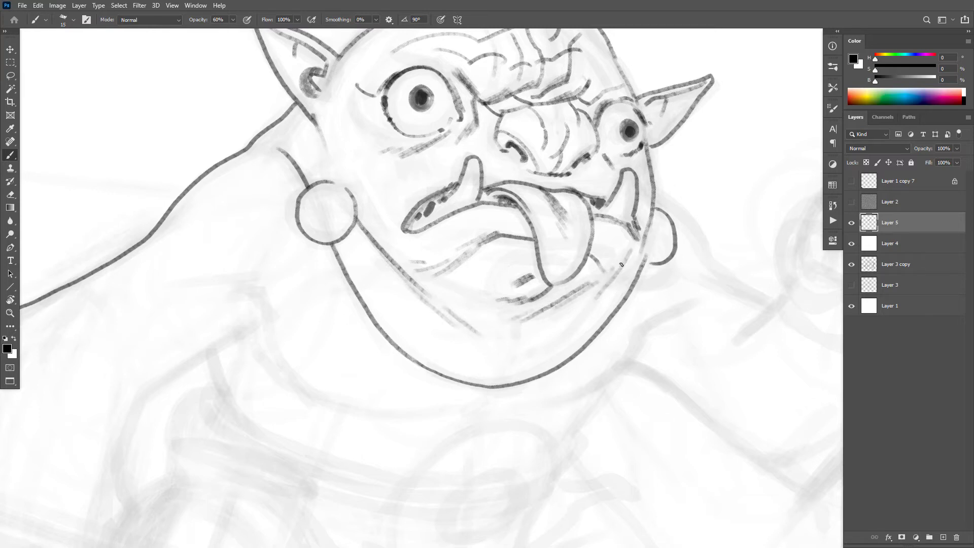
Scatter short stubble strokes along the jaw, chin and near cheek
left_click_drag(552, 358, 550, 368)
left_click_drag(534, 369, 501, 383)
left_click_drag(524, 348, 516, 359)
mouse_move(452, 347)
left_mouse_down()
mouse_move(425, 339)
mouse_move(413, 312)
mouse_move(376, 303)
left_mouse_up()
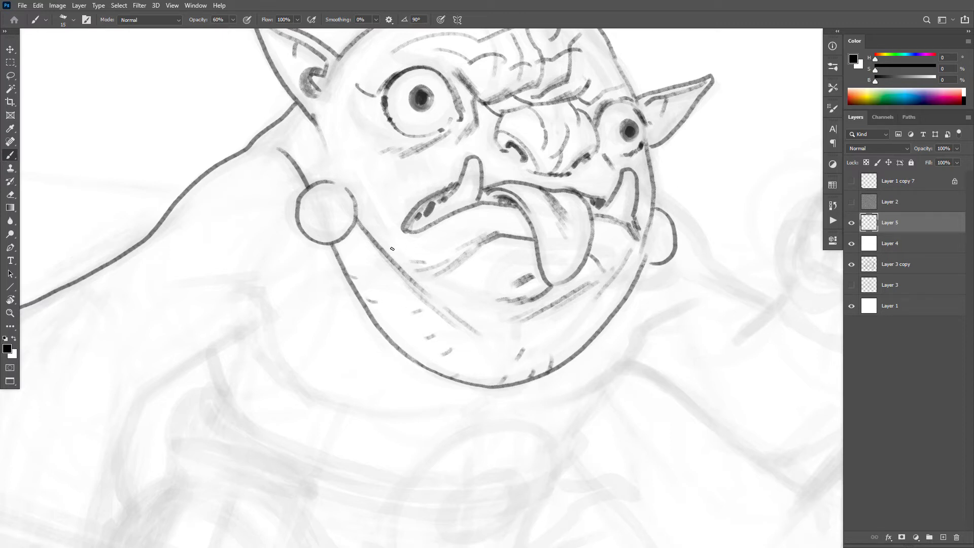
mouse_move(376, 225)
left_mouse_down()
mouse_move(363, 198)
mouse_move(353, 233)
mouse_move(333, 252)
mouse_move(318, 242)
mouse_move(340, 241)
left_mouse_up()
Darken the undersides of both round jaw ornaments and connect the near one to the ear with a line
left_click_drag(703, 290, 698, 303)
mouse_move(660, 276)
left_mouse_down()
mouse_move(638, 283)
mouse_move(660, 277)
left_mouse_up()
left_click_drag(689, 271, 700, 342)
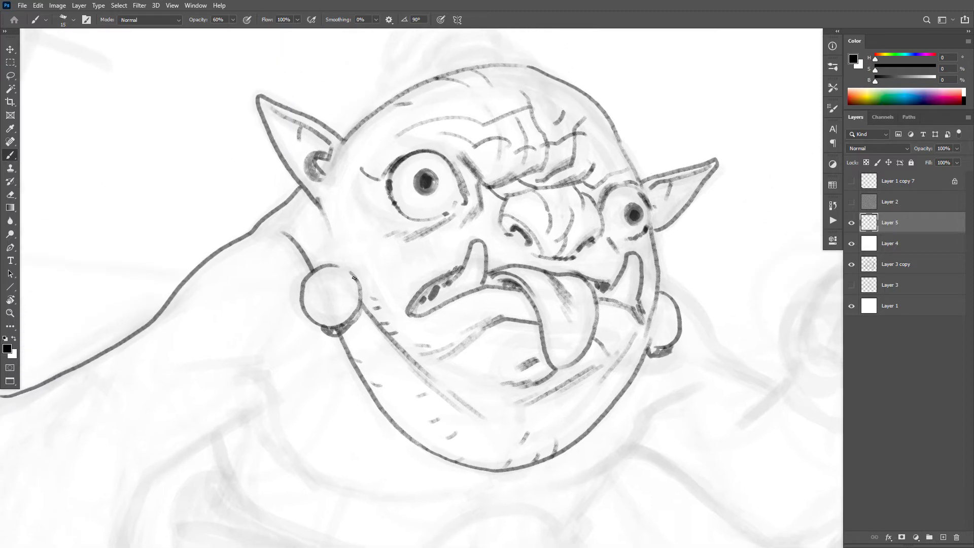
mouse_move(356, 289)
left_mouse_down()
mouse_move(327, 269)
mouse_move(326, 278)
mouse_move(322, 216)
left_mouse_up()
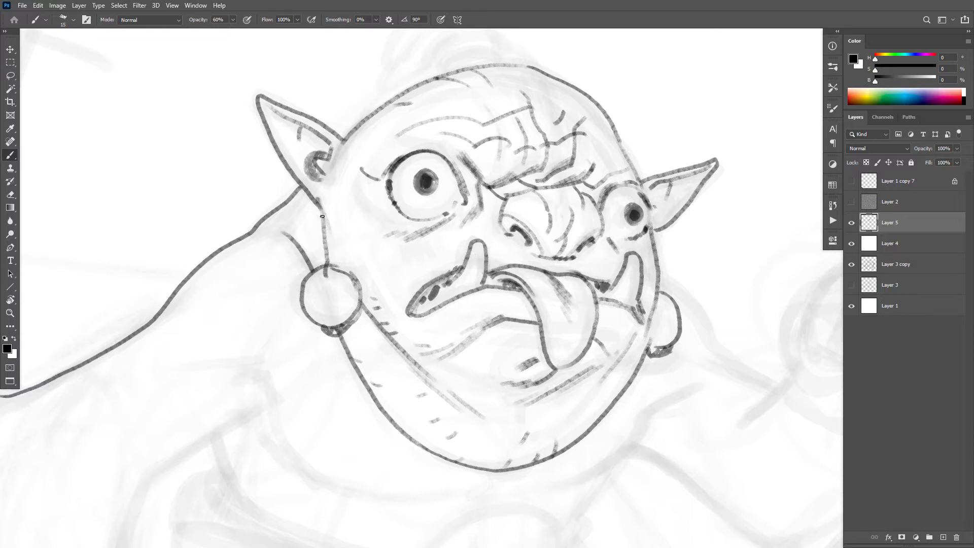
left_click(326, 277)
Compare the sketch with Layer 5 hidden and shown, and thicken the tongue's edge on the near side
left_click(852, 225)
left_click(851, 223)
scroll(654, 312, "down", 4)
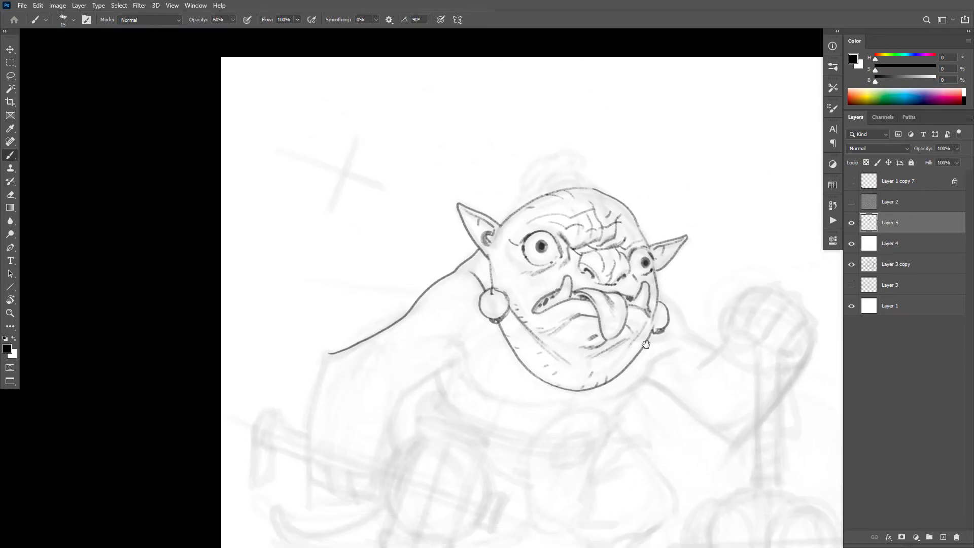
scroll(654, 361, "up", 7)
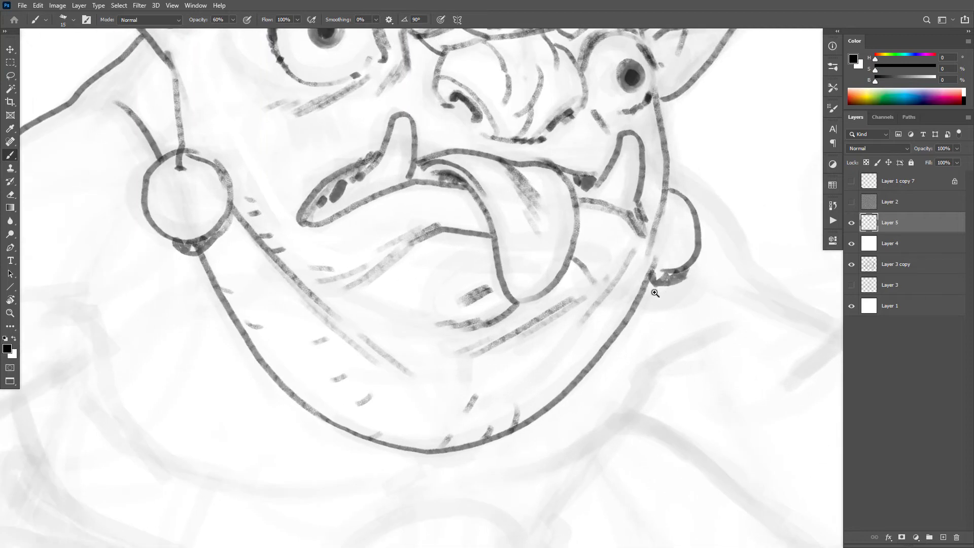
mouse_move(474, 195)
left_mouse_down()
mouse_move(490, 214)
mouse_move(497, 283)
mouse_move(506, 304)
mouse_move(516, 301)
mouse_move(500, 271)
left_mouse_up()
Add thick shadow strokes along the jaw outline just below both round ornaments
scroll(618, 246, "down", 6)
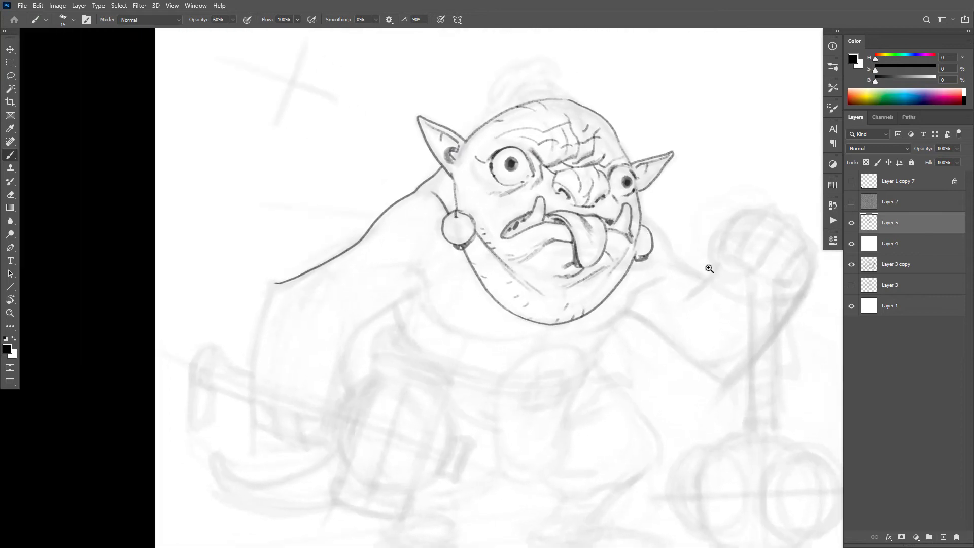
scroll(708, 269, "up", 2)
left_click_drag(690, 256, 753, 243)
scroll(652, 243, "up", 3)
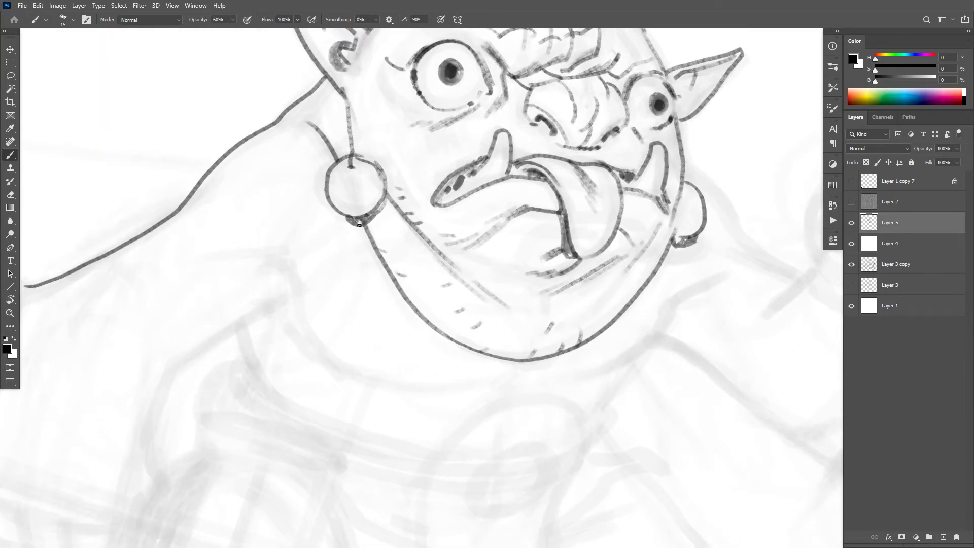
left_click_drag(358, 223, 390, 281)
mouse_move(675, 243)
left_mouse_down()
mouse_move(640, 294)
mouse_move(675, 242)
left_mouse_up()
Draw the flared hair tie on top of the head and sketch a rounded topknot outline above it
scroll(713, 237, "down", 1)
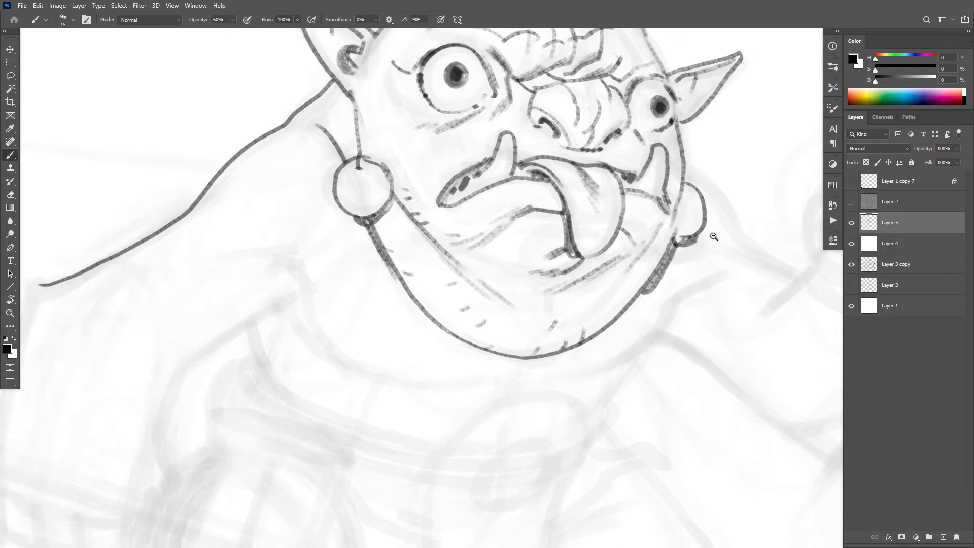
scroll(713, 236, "down", 3)
scroll(745, 278, "up", 4)
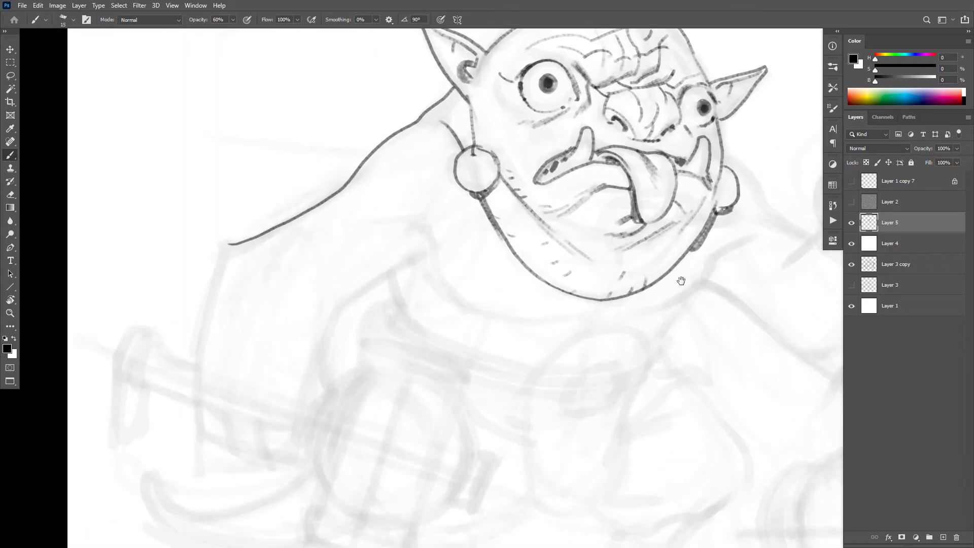
mouse_move(681, 281)
left_mouse_down()
mouse_move(680, 303)
mouse_move(654, 311)
left_mouse_up()
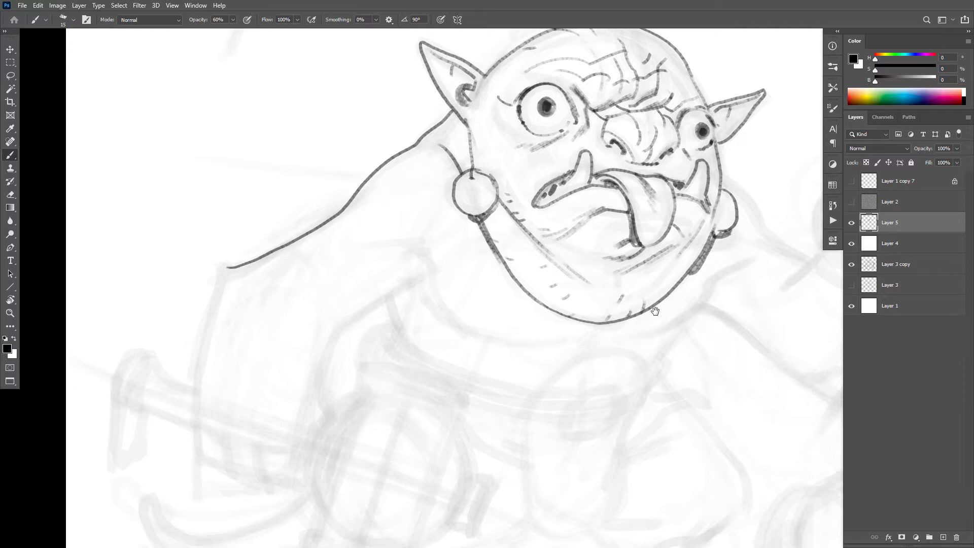
left_click_drag(667, 266, 671, 389)
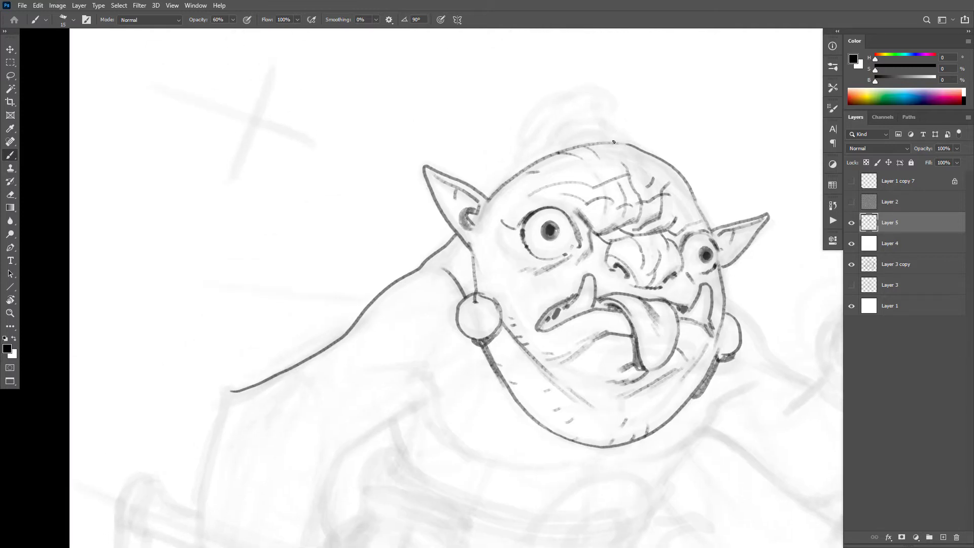
key("ctrl+z")
mouse_move(608, 133)
left_mouse_down()
mouse_move(595, 125)
mouse_move(560, 141)
mouse_move(564, 151)
mouse_move(598, 136)
mouse_move(546, 144)
mouse_move(610, 131)
mouse_move(611, 92)
mouse_move(534, 113)
mouse_move(526, 151)
left_mouse_up()
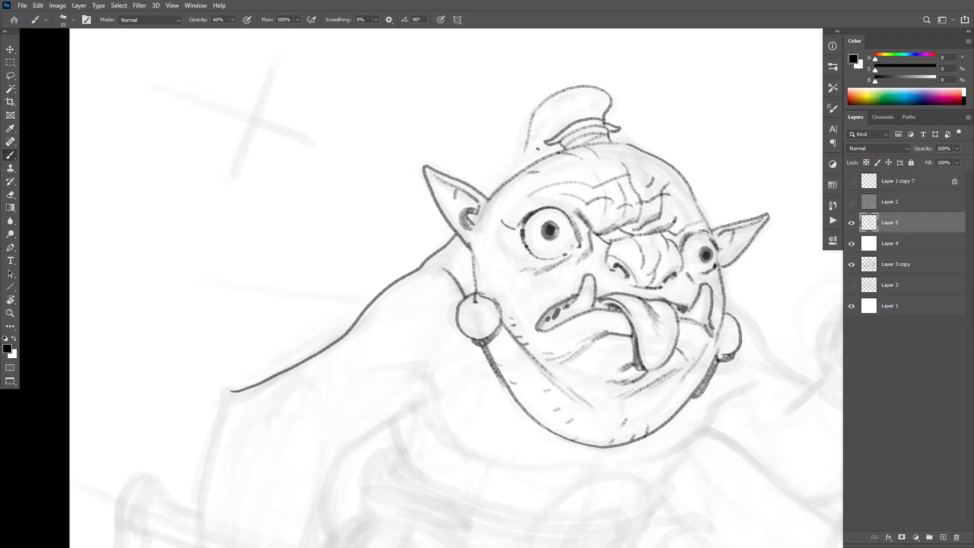
Try curved strands and a pointed back edge on the topknot, and undo the hair down to its tie
mouse_move(579, 108)
left_mouse_down()
mouse_move(552, 97)
mouse_move(511, 149)
mouse_move(508, 158)
mouse_move(523, 165)
left_mouse_up()
mouse_move(593, 117)
left_mouse_down()
mouse_move(589, 90)
mouse_move(578, 88)
left_mouse_up()
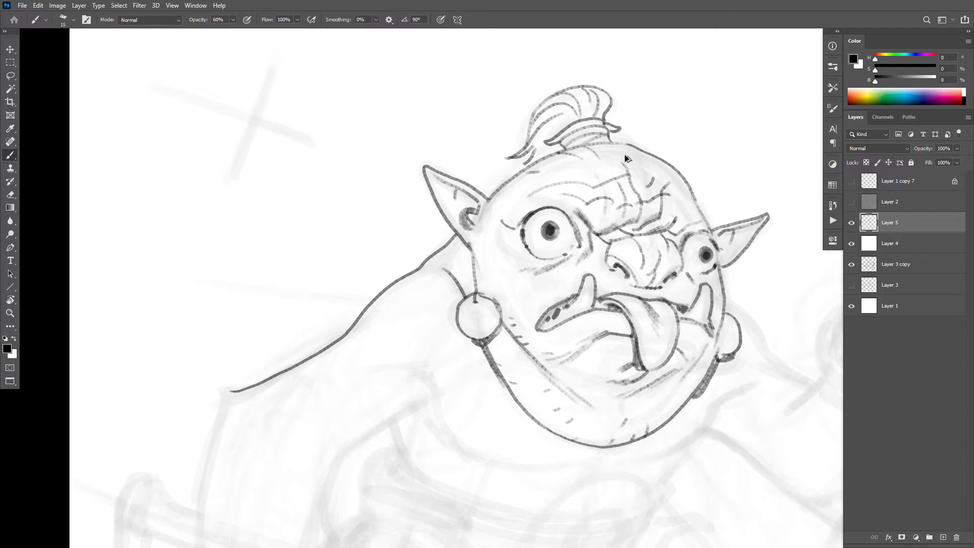
key("ctrl+z")
key("ctrl+z")
key("ctrl+z")
key("ctrl+z")
key("ctrl+z")
key("ctrl+z")
key("ctrl+z")
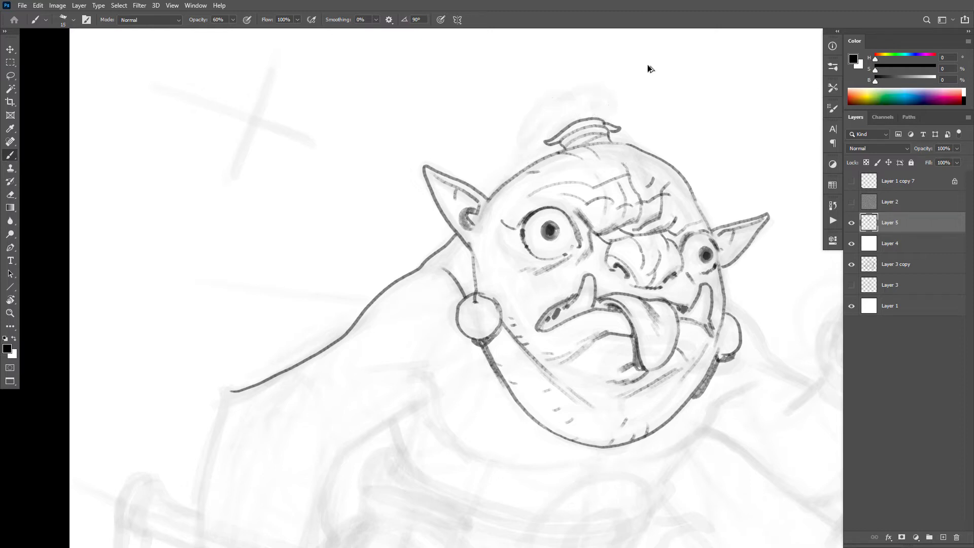
Outline a loose, swept-back topknot above the tie and compare the drawing with Layer 5 hidden and shown
mouse_move(601, 119)
left_mouse_down()
mouse_move(607, 101)
mouse_move(596, 87)
mouse_move(546, 94)
mouse_move(514, 139)
mouse_move(518, 163)
mouse_move(501, 176)
left_mouse_up()
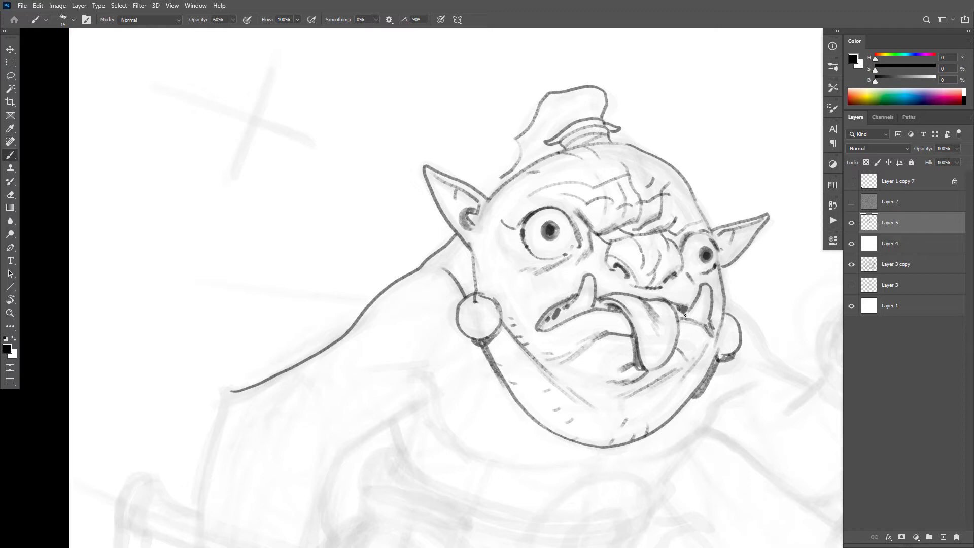
left_click(851, 222)
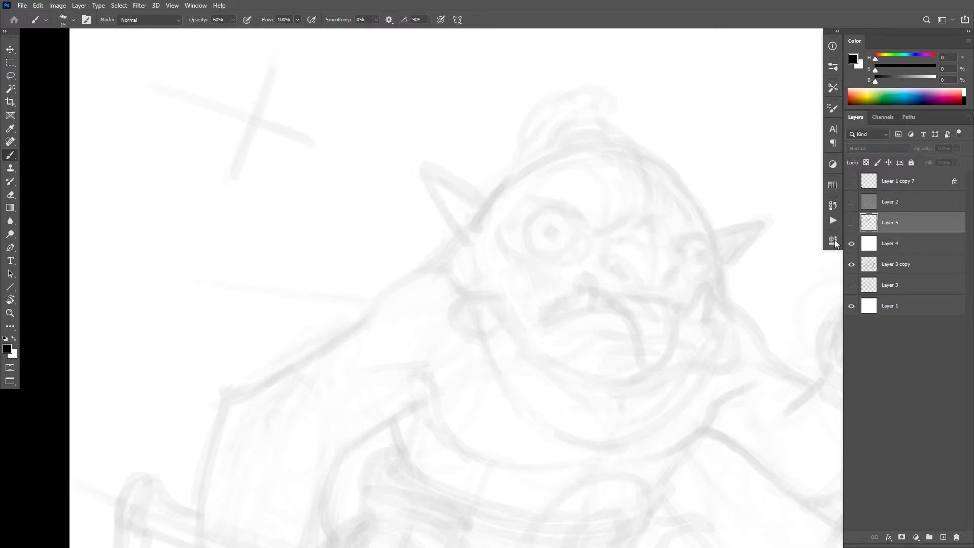
left_click(851, 223)
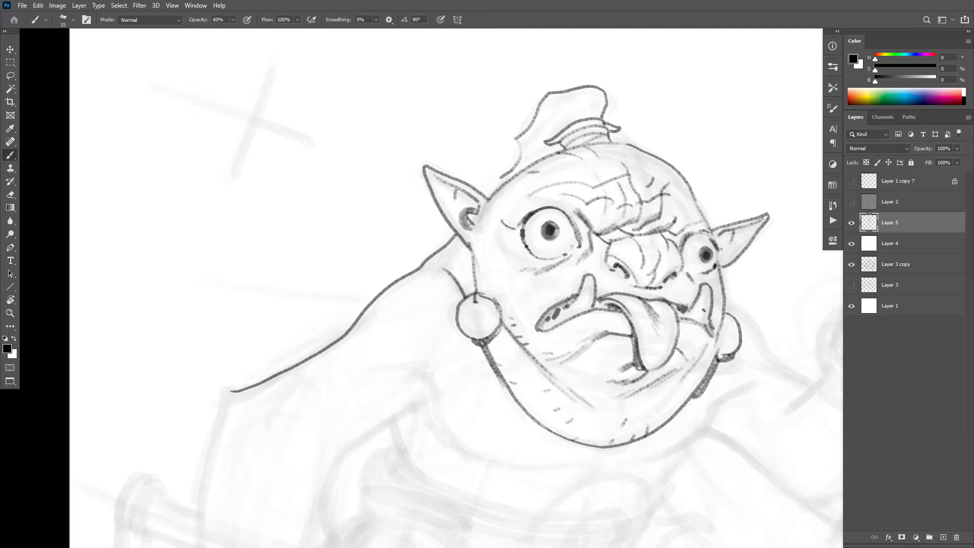
Add curved bag creases on the cheek side beneath the near eye
left_click_drag(700, 332, 761, 329)
left_click_drag(750, 339, 697, 328)
left_click(691, 328)
left_click(681, 298)
left_click_drag(548, 201, 598, 285)
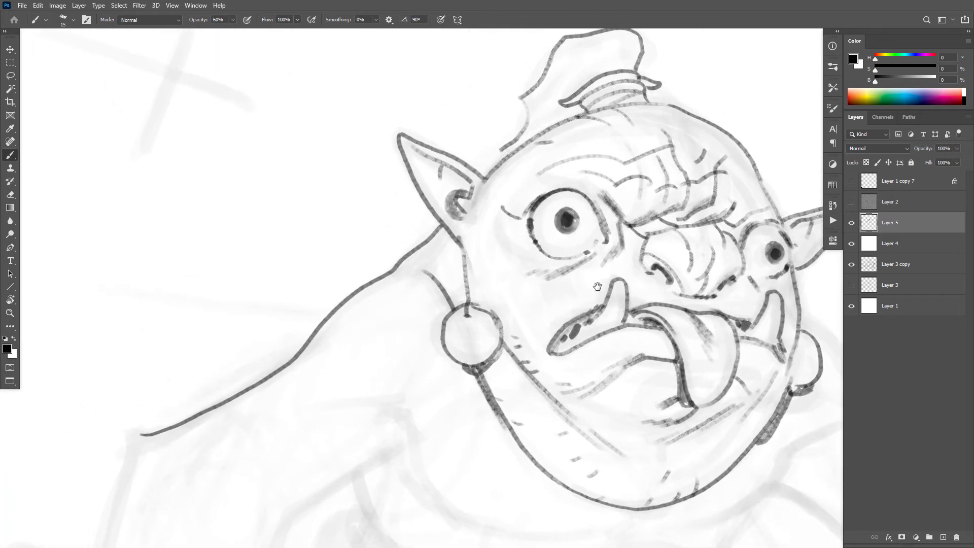
left_click_drag(549, 268, 496, 233)
left_click_drag(538, 268, 492, 244)
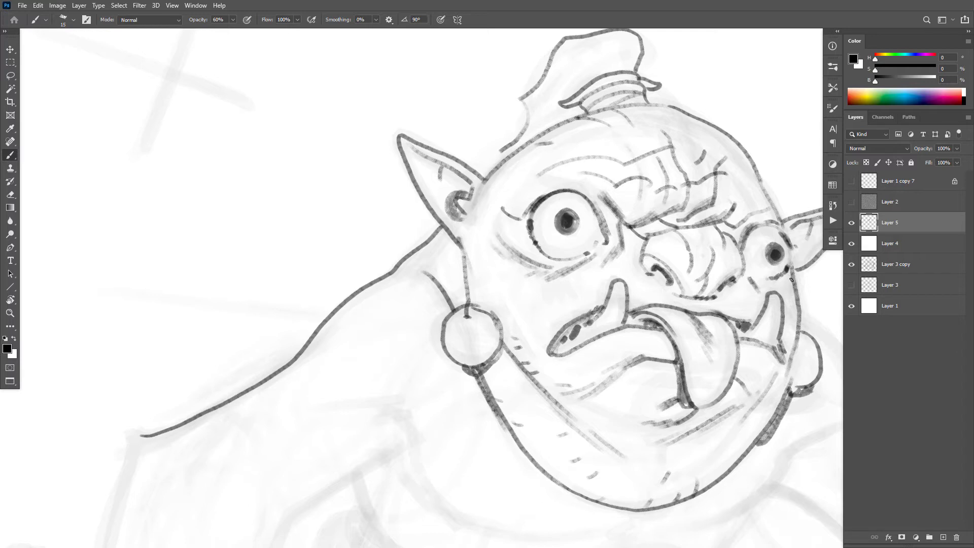
Strengthen the line work along the near eye's upper lid, around the nostrils and just below the far eye
left_click_drag(623, 380, 618, 408)
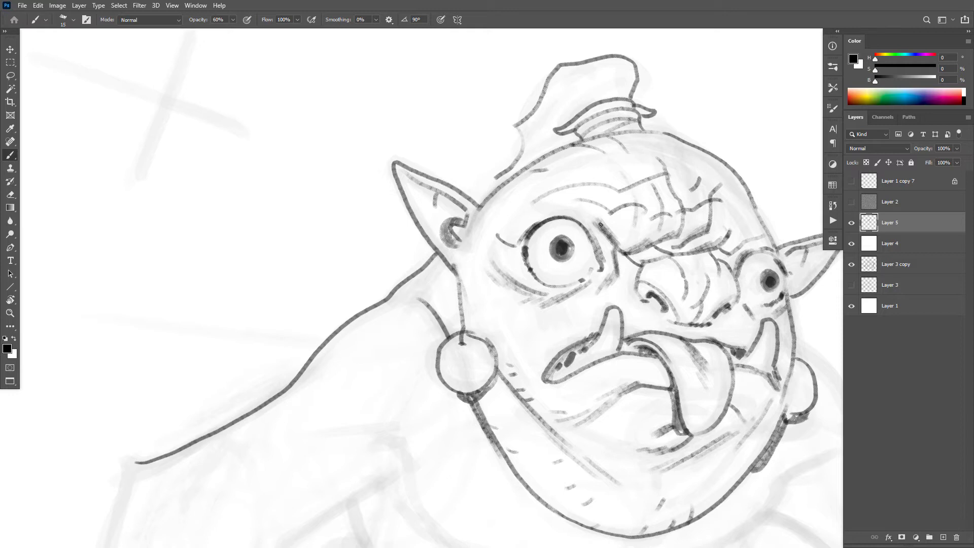
mouse_move(571, 216)
left_mouse_down()
mouse_move(599, 223)
mouse_move(525, 218)
left_mouse_up()
mouse_move(665, 255)
left_mouse_down()
mouse_move(641, 263)
mouse_move(645, 301)
mouse_move(649, 293)
left_mouse_up()
mouse_move(738, 296)
left_mouse_down()
mouse_move(705, 322)
mouse_move(662, 314)
left_mouse_up()
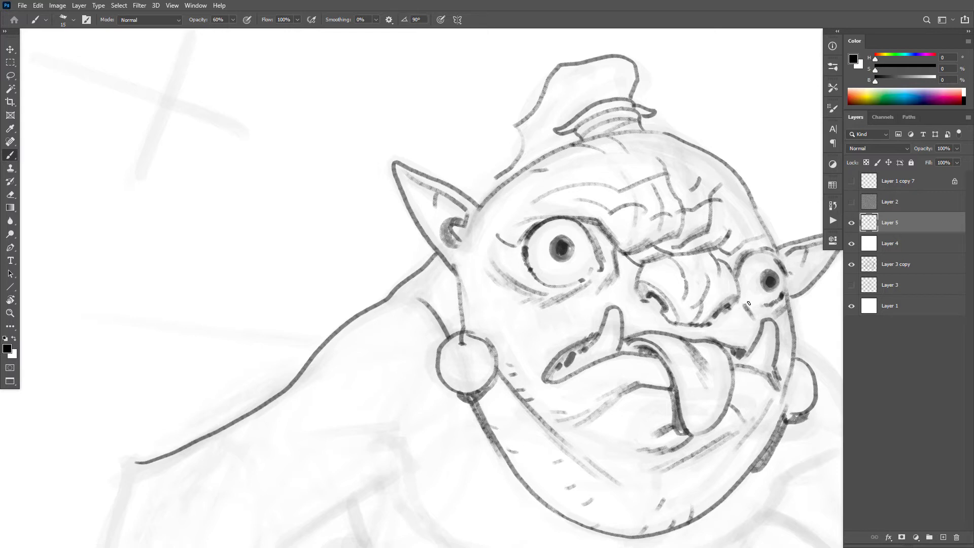
left_click_drag(747, 298, 720, 274)
left_click(748, 303, "alt")
left_click(751, 306, "alt")
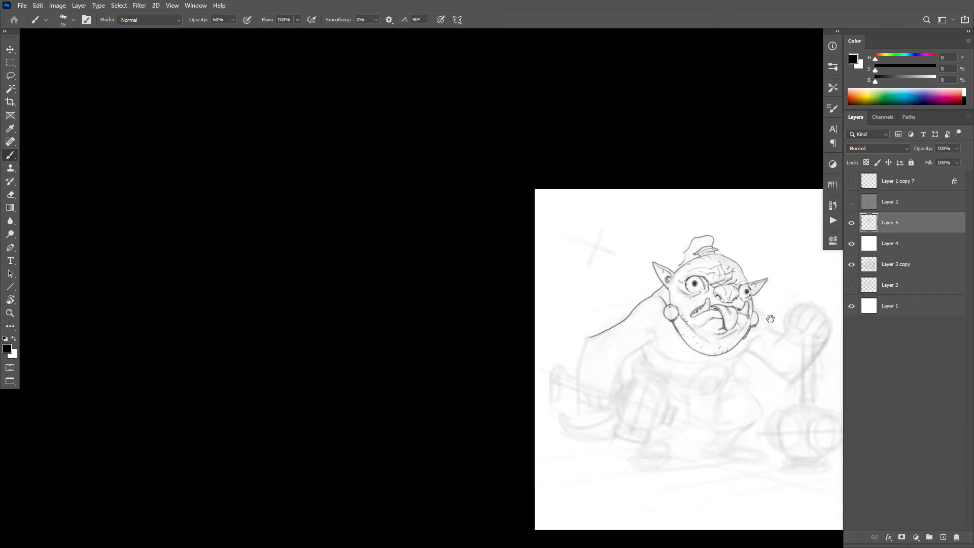
Erase the loose hair outline above the tie and redraw it as a curled, swept-back topknot with inner strand lines
left_click_drag(769, 320, 771, 291)
left_click(695, 318, "ctrl")
left_click_drag(699, 316, 622, 497)
key("ctrl+z")
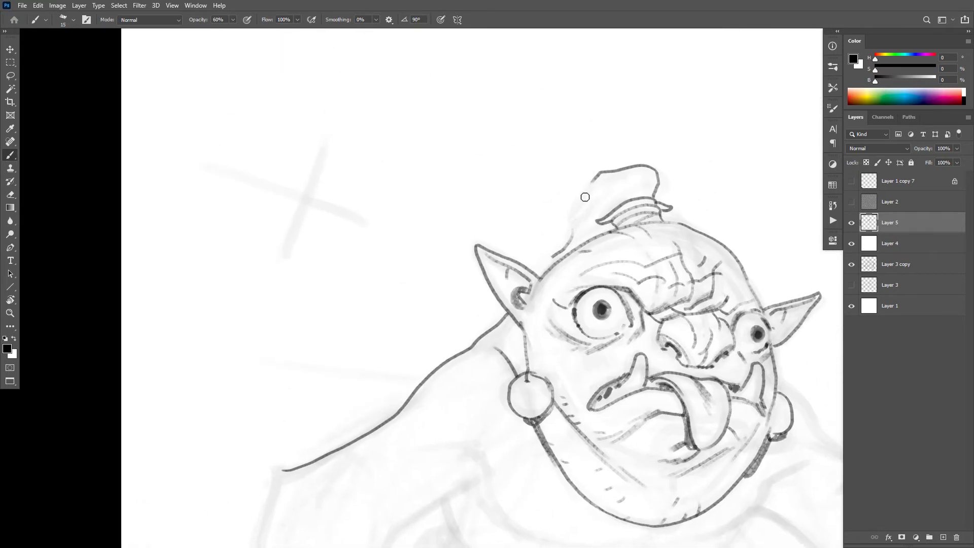
key("ctrl+z")
key("ctrl+z")
key("ctrl+z")
key("ctrl+z")
key("ctrl+z")
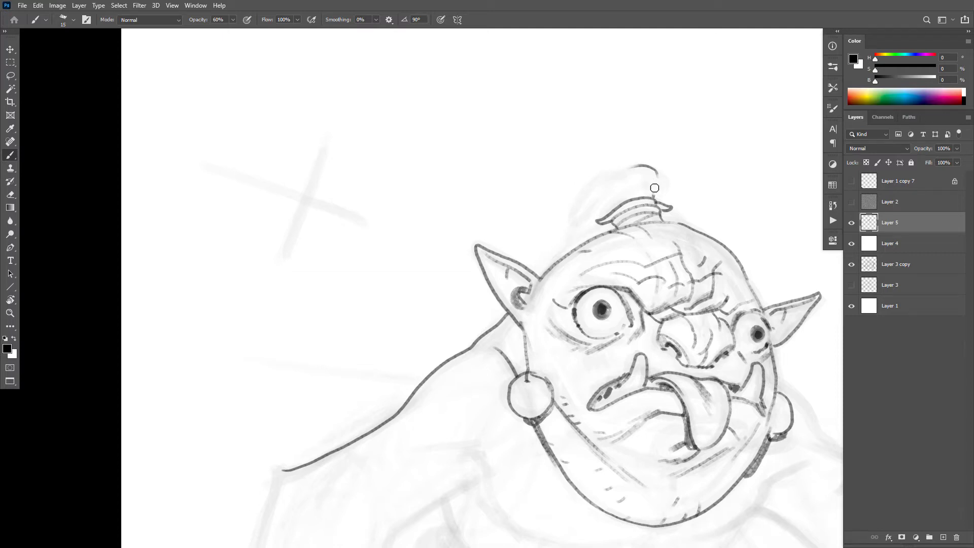
key("ctrl+z")
mouse_move(653, 199)
left_mouse_down()
mouse_move(651, 162)
mouse_move(581, 202)
mouse_move(566, 247)
left_mouse_up()
mouse_move(652, 183)
left_mouse_down()
mouse_move(635, 165)
mouse_move(637, 173)
mouse_move(612, 174)
mouse_move(634, 185)
mouse_move(583, 200)
mouse_move(603, 205)
mouse_move(588, 214)
mouse_move(570, 245)
left_mouse_up()
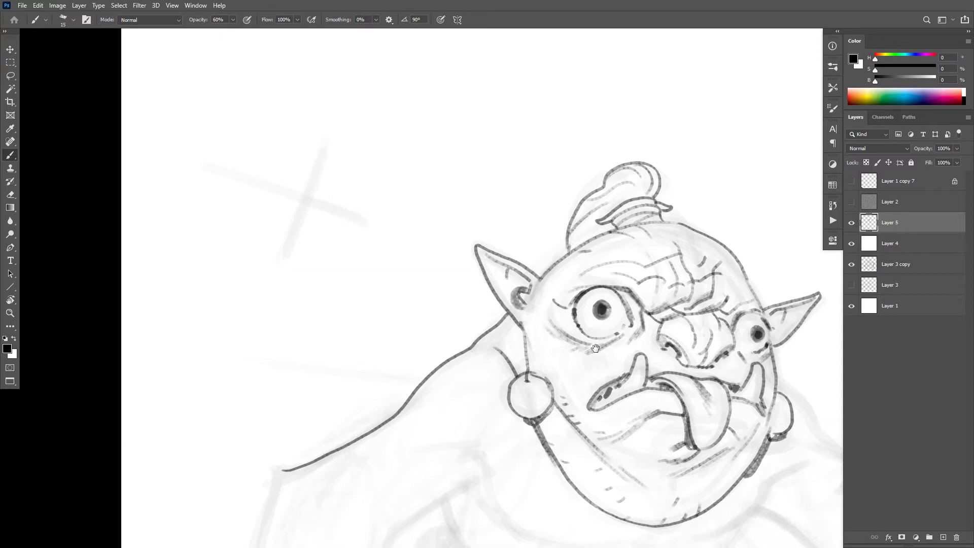
Draw the near arm's inner contour from the armpit down to the wrist and add short muscle strokes above the elbow
mouse_move(586, 431)
left_mouse_down()
mouse_move(558, 252)
mouse_move(718, 226)
mouse_move(715, 197)
left_mouse_up()
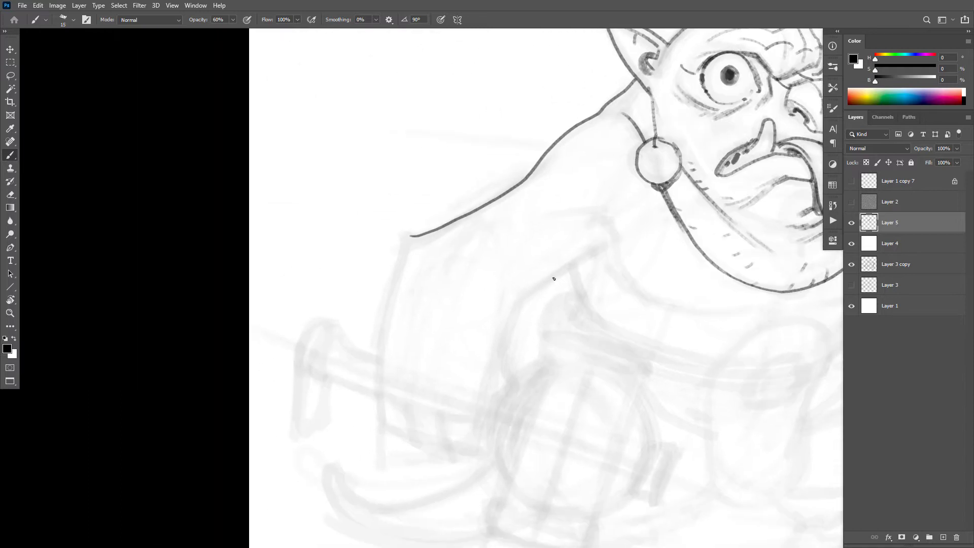
mouse_move(606, 246)
left_mouse_down()
mouse_move(522, 300)
mouse_move(504, 358)
mouse_move(509, 394)
left_mouse_up()
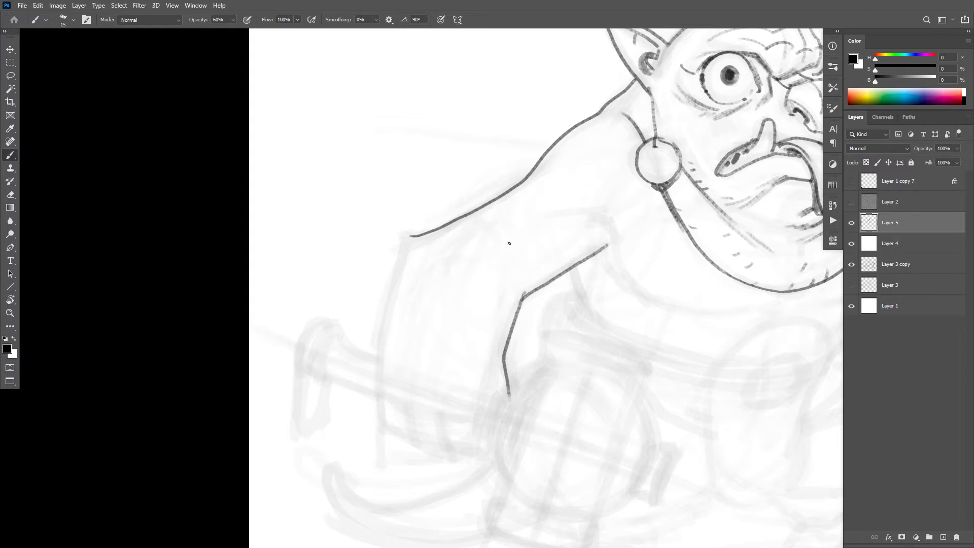
left_click_drag(507, 245, 511, 292)
left_click_drag(505, 244, 507, 292)
Draw the angled chest fold beside the near armpit and the torso's side line below the arm
mouse_move(576, 211)
left_mouse_down()
mouse_move(595, 215)
mouse_move(616, 264)
left_mouse_up()
left_click_drag(642, 379, 496, 386)
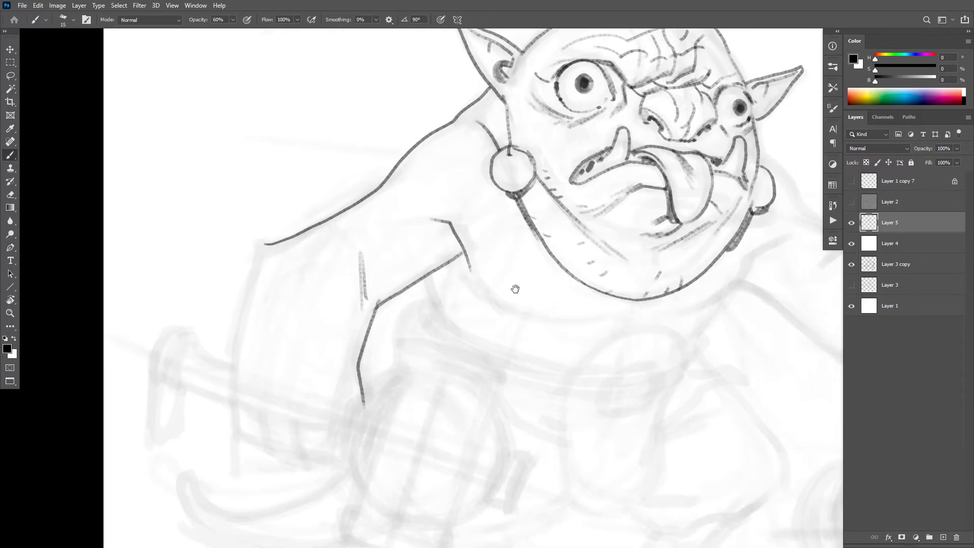
left_click_drag(463, 253, 486, 293)
left_click_drag(473, 266, 491, 296)
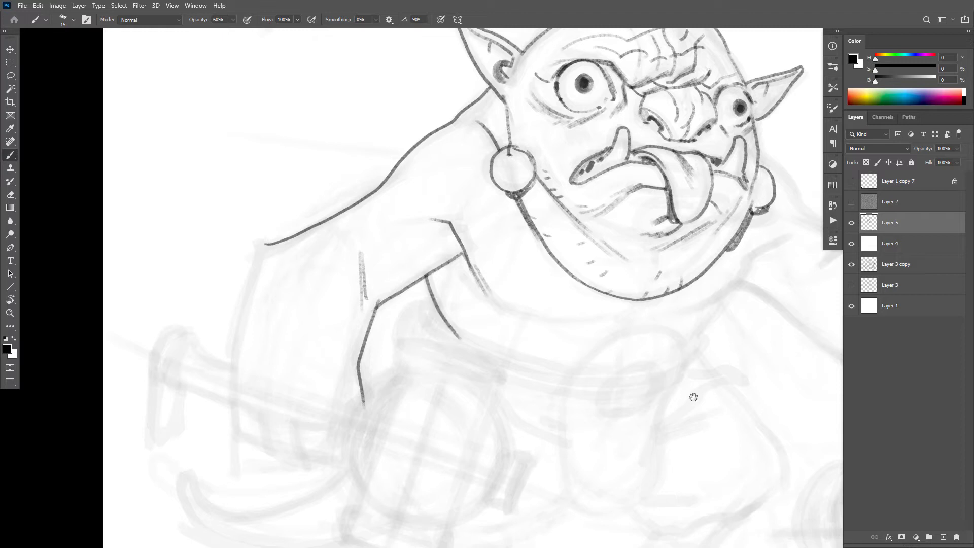
Draw the far armpit and torso side line, and add a crease across the chest under the chin
left_click_drag(691, 396, 604, 402)
mouse_move(708, 246)
left_mouse_down()
mouse_move(675, 263)
mouse_move(662, 290)
left_mouse_up()
mouse_move(614, 323)
left_mouse_down()
mouse_move(659, 290)
mouse_move(603, 324)
mouse_move(498, 337)
left_mouse_up()
Draw a large rounded shape at the waist with a slotted oval buckle in front of it
mouse_move(682, 315)
left_mouse_down()
mouse_move(641, 274)
mouse_move(588, 275)
mouse_move(553, 332)
mouse_move(562, 300)
mouse_move(525, 281)
mouse_move(478, 304)
mouse_move(449, 335)
left_mouse_up()
mouse_move(534, 333)
left_mouse_down()
mouse_move(479, 345)
mouse_move(482, 377)
mouse_move(534, 346)
mouse_move(525, 324)
mouse_move(531, 330)
mouse_move(509, 330)
mouse_move(478, 375)
left_mouse_up()
key("ctrl+z")
mouse_move(526, 327)
left_mouse_down()
mouse_move(482, 349)
mouse_move(478, 369)
mouse_move(487, 376)
mouse_move(499, 334)
mouse_move(534, 331)
mouse_move(501, 356)
mouse_move(567, 315)
mouse_move(536, 352)
left_mouse_up()
key("ctrl+z")
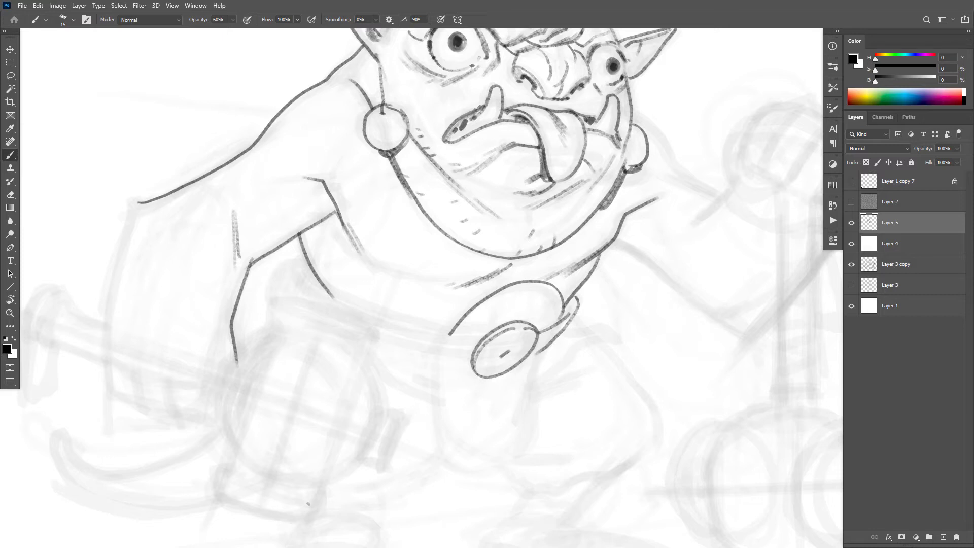
Try the belt line from the buckle towards the near hip, and undo it together with the far-side strap
mouse_move(480, 337)
left_mouse_down()
mouse_move(414, 327)
mouse_move(326, 293)
left_mouse_up()
key("ctrl+z")
key("ctrl+z")
mouse_move(537, 329)
left_mouse_down()
mouse_move(574, 309)
mouse_move(561, 316)
left_mouse_up()
key("ctrl+z")
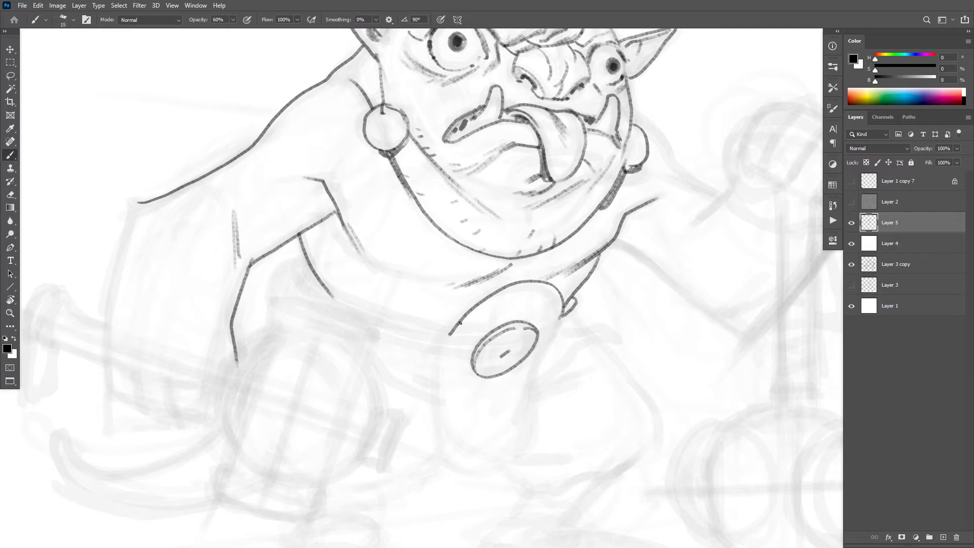
Draw the belt's upper and lower edges from the near hip past the buckle to the far side, with short crease marks
mouse_move(459, 323)
left_mouse_down()
mouse_move(367, 308)
mouse_move(328, 290)
mouse_move(310, 278)
left_mouse_up()
left_click_drag(300, 267, 319, 303)
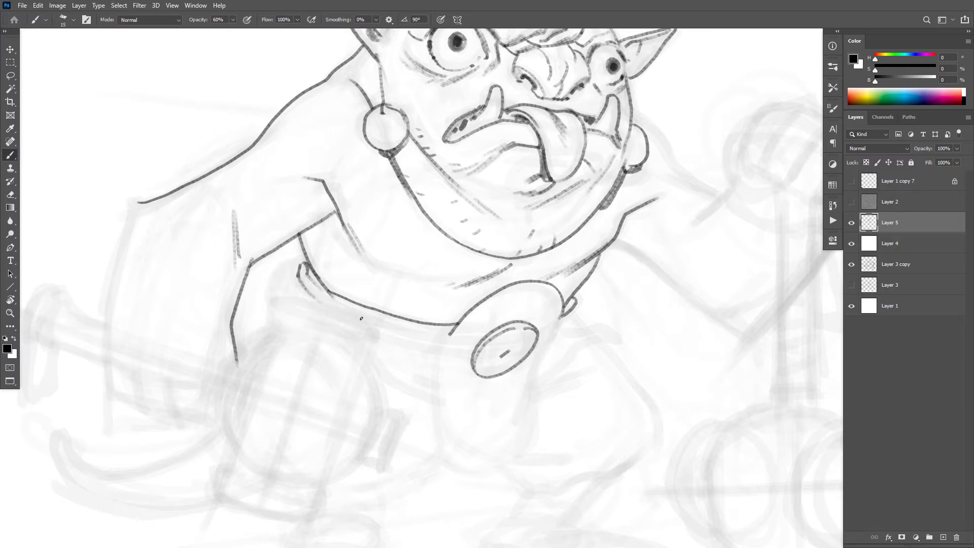
mouse_move(532, 345)
left_mouse_down()
mouse_move(565, 329)
mouse_move(574, 311)
mouse_move(540, 331)
left_mouse_up()
mouse_move(465, 358)
left_mouse_down()
mouse_move(382, 340)
mouse_move(476, 342)
left_mouse_up()
left_click_drag(394, 337, 419, 350)
left_click_drag(444, 354, 453, 358)
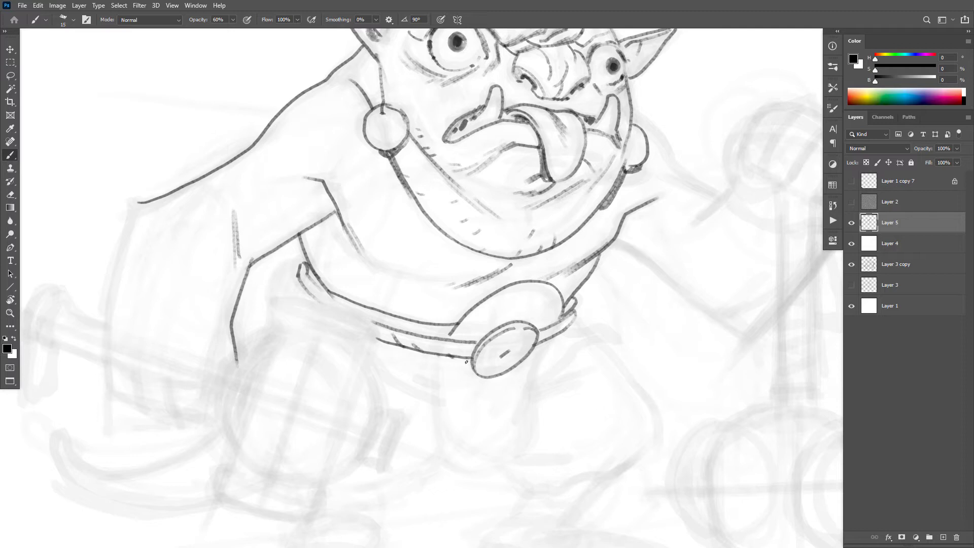
left_click_drag(565, 323, 547, 339)
Draw the strap end hanging below the buckle and the long rounded loincloth flap behind it
mouse_move(466, 359)
left_mouse_down()
mouse_move(449, 395)
mouse_move(461, 401)
mouse_move(475, 383)
mouse_move(467, 395)
mouse_move(469, 387)
left_mouse_up()
mouse_move(530, 287)
left_mouse_down()
mouse_move(487, 302)
mouse_move(451, 334)
mouse_move(441, 357)
mouse_move(434, 416)
mouse_move(441, 450)
mouse_move(477, 479)
left_mouse_up()
mouse_move(543, 350)
left_mouse_down()
mouse_move(536, 414)
mouse_move(514, 467)
mouse_move(477, 481)
left_mouse_up()
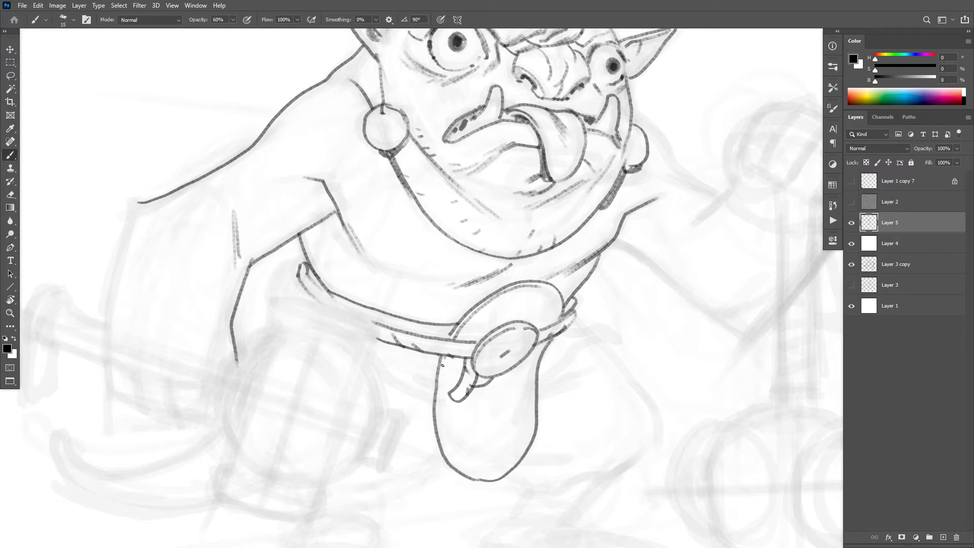
left_click_drag(445, 358, 446, 462)
key("ctrl+z")
key("ctrl+z")
Draw the cloth hem on the flap's near side and outline the baggy far trouser leg with a few fold lines
left_click_drag(540, 359, 568, 336)
mouse_move(434, 399)
left_mouse_down()
mouse_move(404, 389)
mouse_move(375, 355)
left_mouse_up()
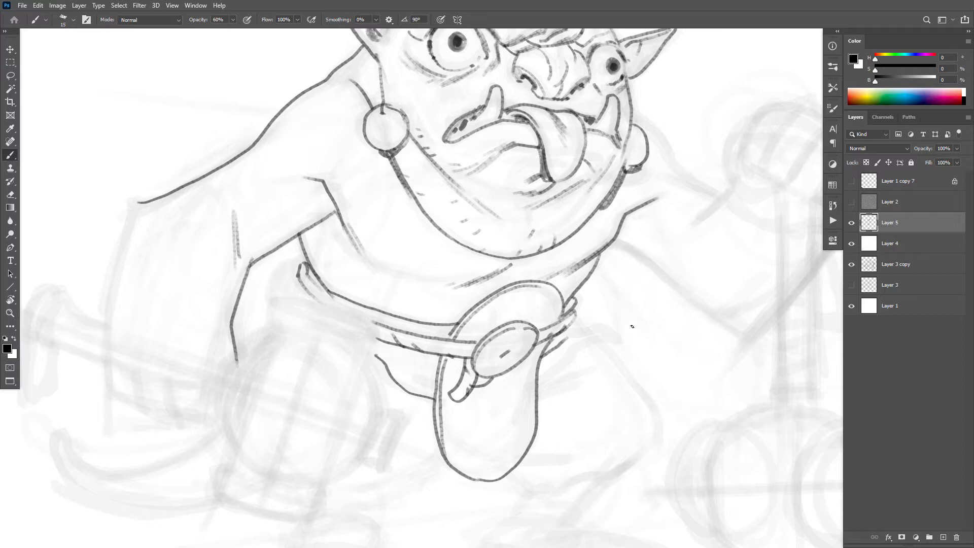
mouse_move(537, 387)
left_mouse_down()
mouse_move(572, 347)
mouse_move(615, 333)
mouse_move(580, 319)
left_mouse_up()
mouse_move(602, 341)
left_mouse_down()
mouse_move(658, 413)
mouse_move(655, 446)
mouse_move(609, 476)
mouse_move(554, 488)
mouse_move(523, 489)
mouse_move(510, 475)
mouse_move(571, 459)
left_mouse_up()
Outline the narrow oval end of the hammer handle and extend the near arm's inner line at the wrist
mouse_move(536, 396)
left_mouse_down()
mouse_move(585, 387)
mouse_move(591, 364)
mouse_move(743, 272)
left_mouse_up()
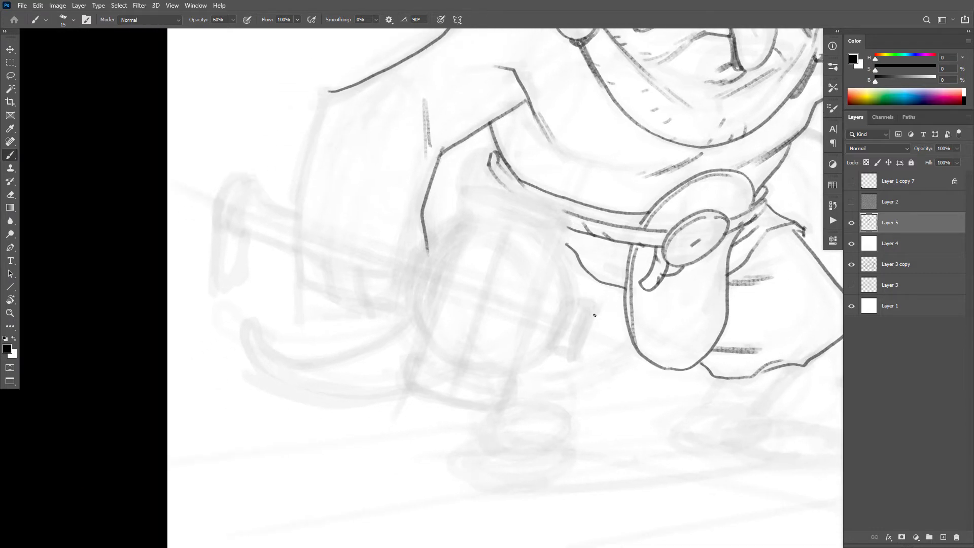
mouse_move(587, 317)
left_mouse_down()
mouse_move(574, 357)
mouse_move(594, 310)
left_mouse_up()
left_click_drag(428, 252, 410, 306)
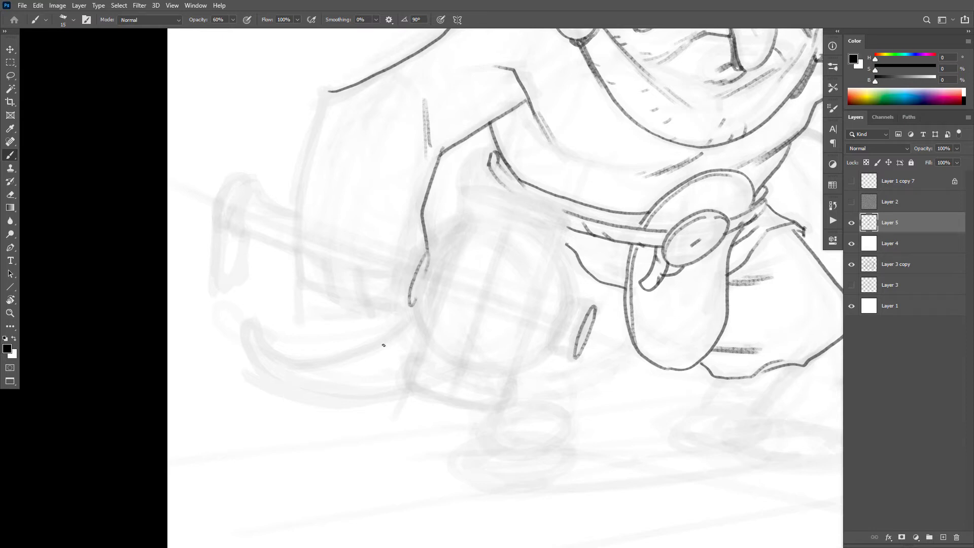
Rotate the canvas view to -36° and draw the flattened oval at the upper end of the barrel-shaped hammer head
key("r")
left_click_drag(378, 373, 507, 421)
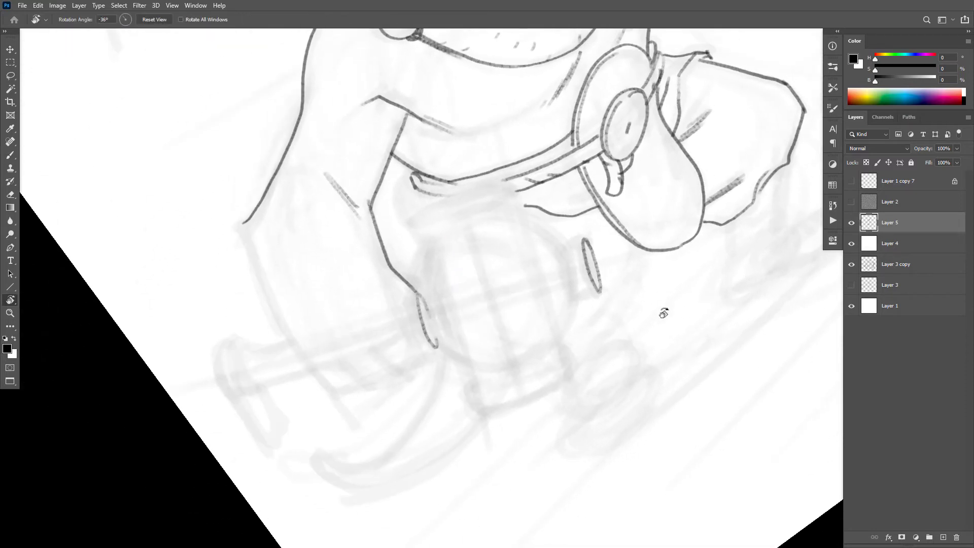
key("b")
left_click_drag(581, 261, 733, 254)
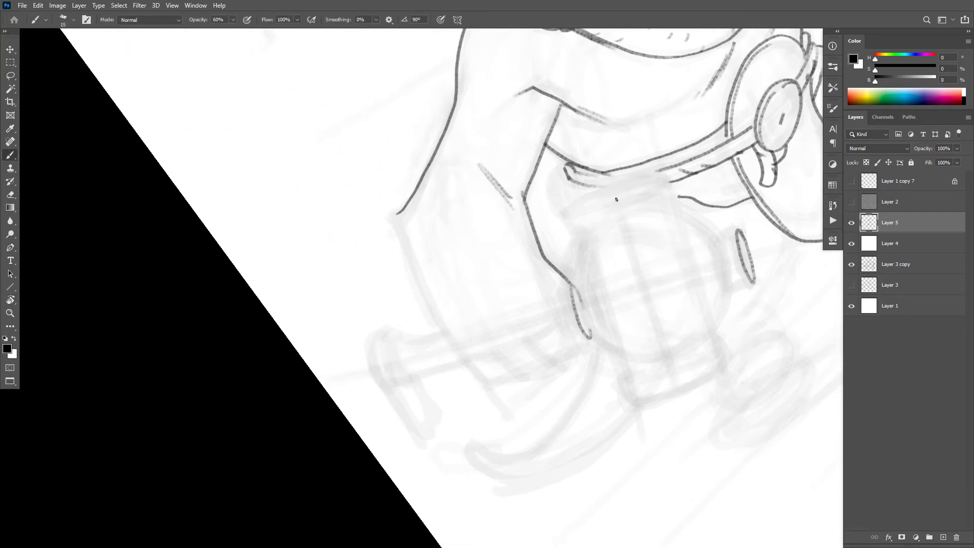
mouse_move(660, 186)
left_mouse_down()
mouse_move(606, 193)
mouse_move(583, 213)
mouse_move(645, 198)
mouse_move(660, 183)
left_mouse_up()
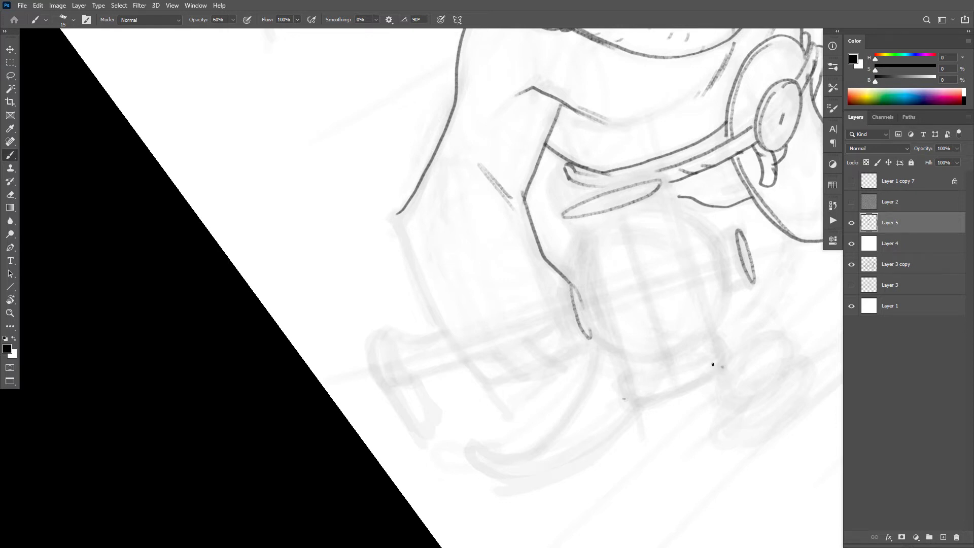
Draw the lower rim of the barrel-shaped hammer head and both bulging sides of its body
mouse_move(649, 379)
left_mouse_down()
mouse_move(623, 398)
mouse_move(698, 385)
mouse_move(722, 366)
left_mouse_up()
left_click_drag(623, 398, 617, 377)
left_click_drag(722, 366, 712, 348)
mouse_move(591, 237)
left_mouse_down()
mouse_move(580, 295)
mouse_move(595, 329)
left_mouse_up()
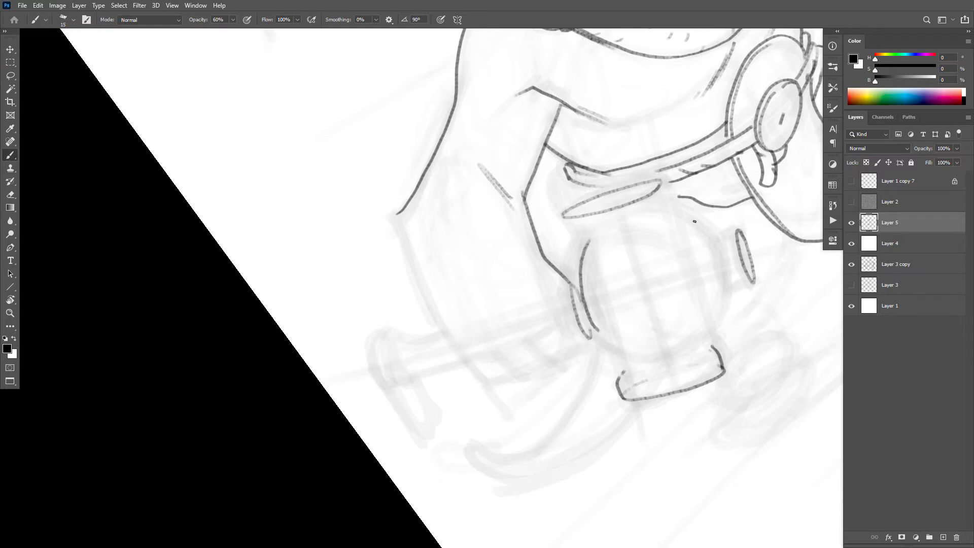
mouse_move(694, 221)
left_mouse_down()
mouse_move(708, 229)
mouse_move(728, 306)
mouse_move(681, 351)
left_mouse_up()
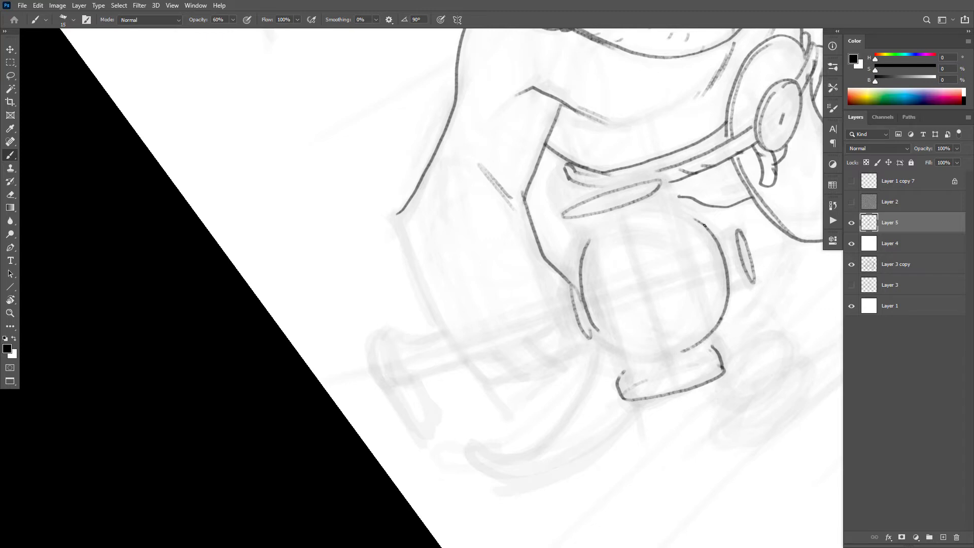
Erase the hammer head's near bulging side and draw short rim edges down from both ends of the upper oval
left_click_drag(693, 217, 668, 210)
mouse_move(589, 238)
left_mouse_down()
mouse_move(591, 308)
mouse_move(615, 340)
left_mouse_up()
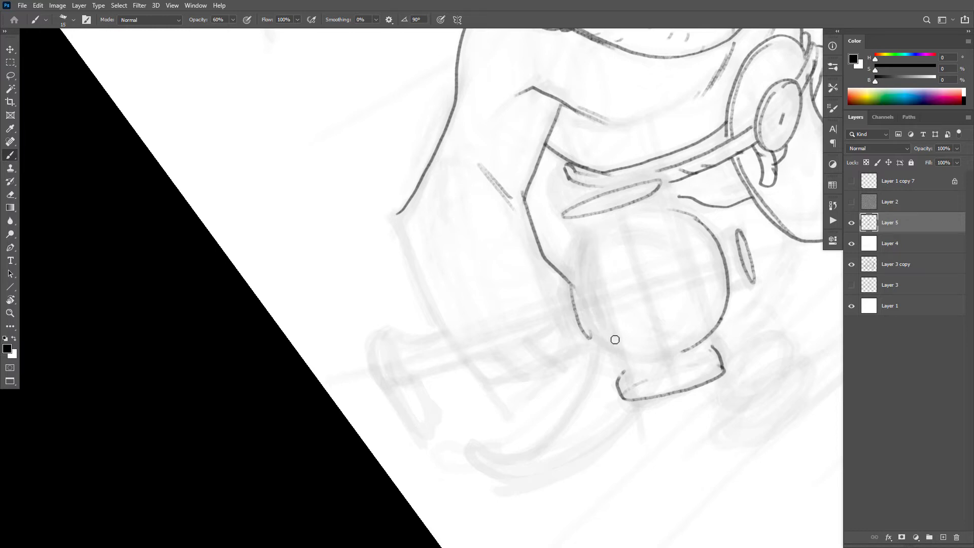
left_click_drag(565, 216, 567, 228)
mouse_move(660, 181)
left_mouse_down()
mouse_move(667, 208)
mouse_move(661, 181)
mouse_move(663, 193)
mouse_move(631, 203)
mouse_move(635, 185)
mouse_move(657, 182)
mouse_move(659, 204)
left_mouse_up()
key("e")
key("b")
key("ctrl+z")
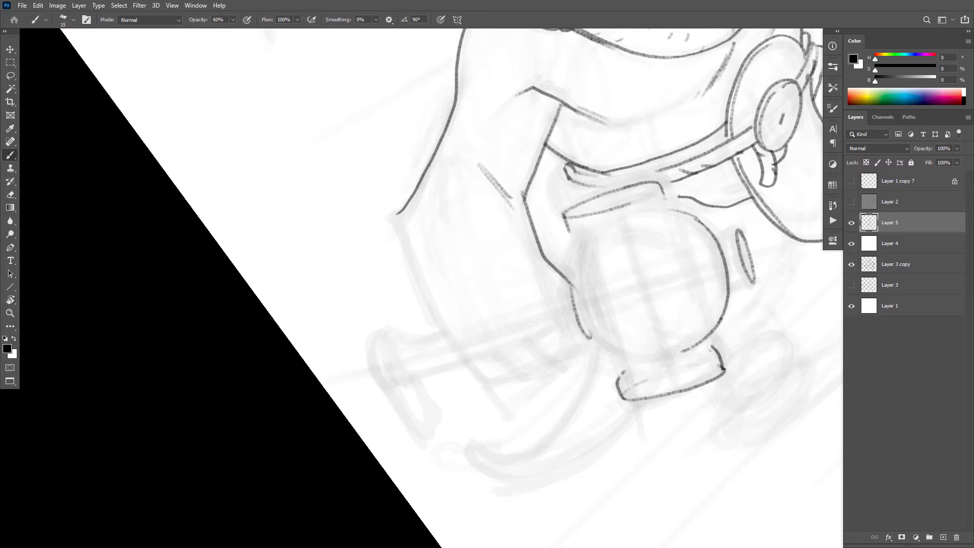
left_click_drag(723, 366, 675, 193)
key("ctrl+z")
left_click_drag(620, 385, 571, 214)
key("ctrl+z")
Shift the hammer head's upper oval slightly toward its far side and redraw the rim's short side edges below it
key("l")
mouse_move(643, 223)
left_mouse_down()
mouse_move(669, 205)
mouse_move(654, 177)
mouse_move(561, 213)
mouse_move(626, 239)
mouse_move(672, 196)
left_mouse_up()
left_click_drag(671, 195, 671, 196)
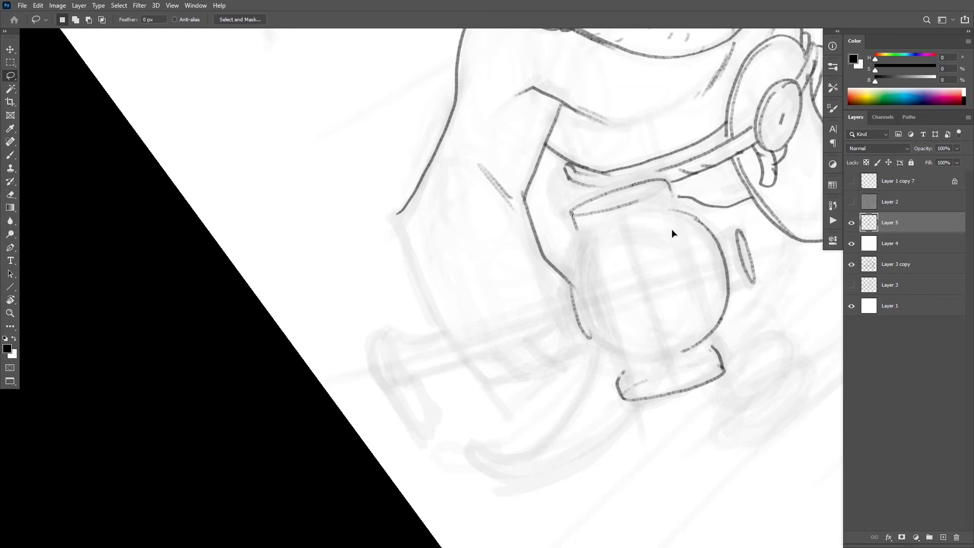
key("b")
left_click_drag(672, 194, 669, 204)
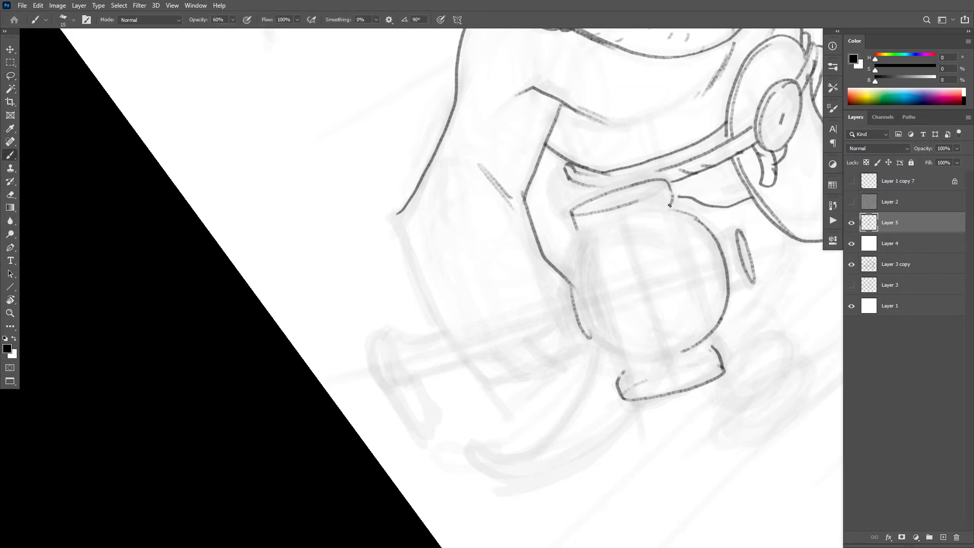
left_click_drag(577, 228, 584, 231)
Try a near bulging side for the hammer head and erasing the overlapping oval at the handle joint
mouse_move(580, 247)
left_mouse_down()
mouse_move(575, 285)
mouse_move(588, 327)
mouse_move(641, 358)
left_mouse_up()
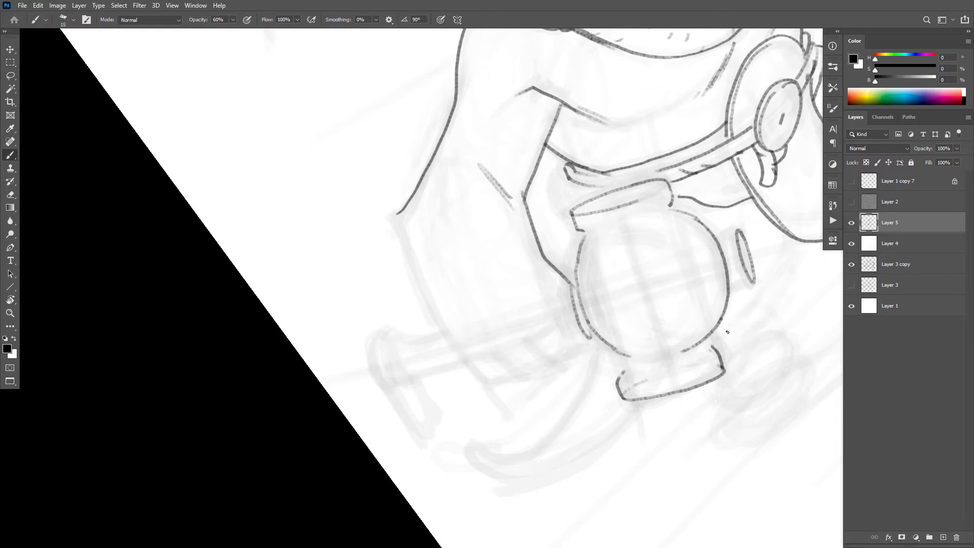
key("ctrl+z")
key("ctrl+z")
key("e")
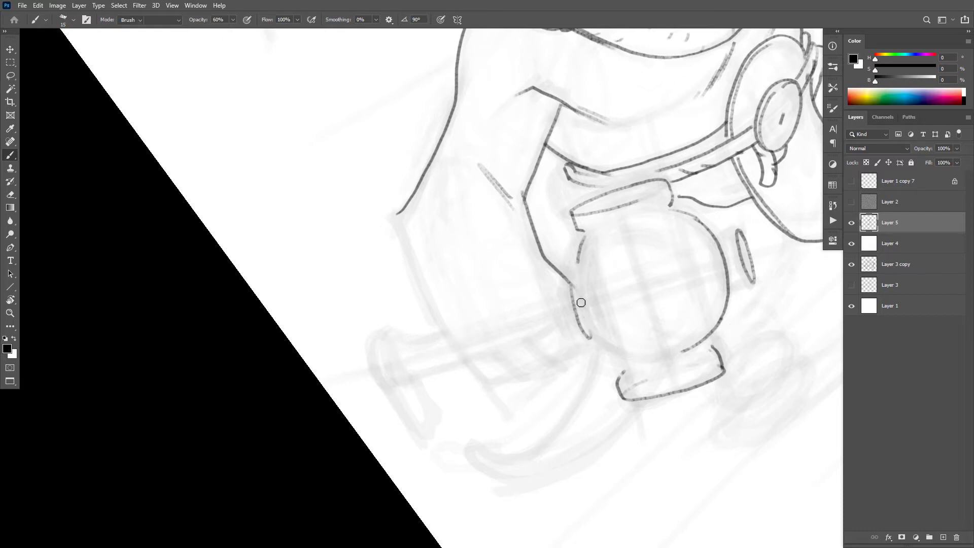
left_click_drag(574, 288, 624, 50)
key("ctrl+z")
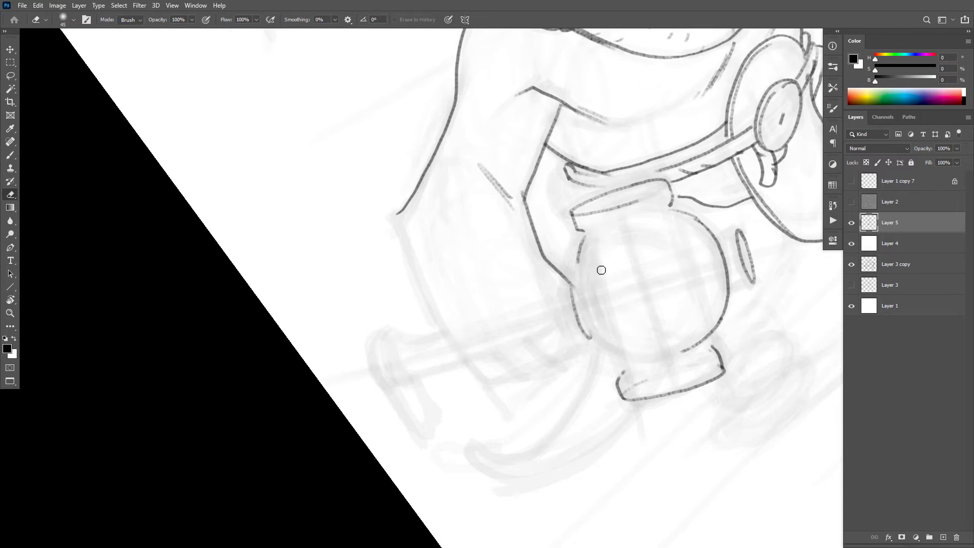
key("b")
left_click_drag(702, 289, 639, 272)
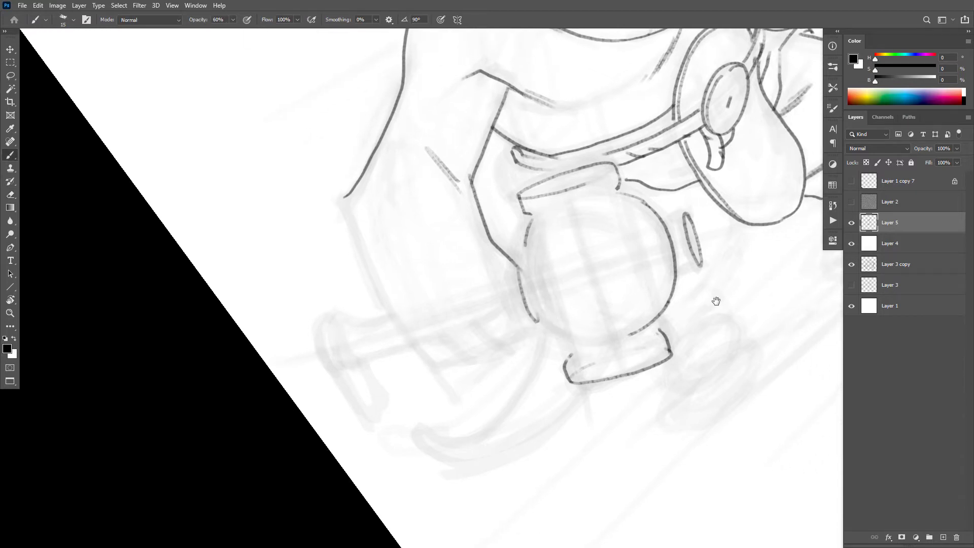
key("e")
left_click_drag(536, 298, 537, 321)
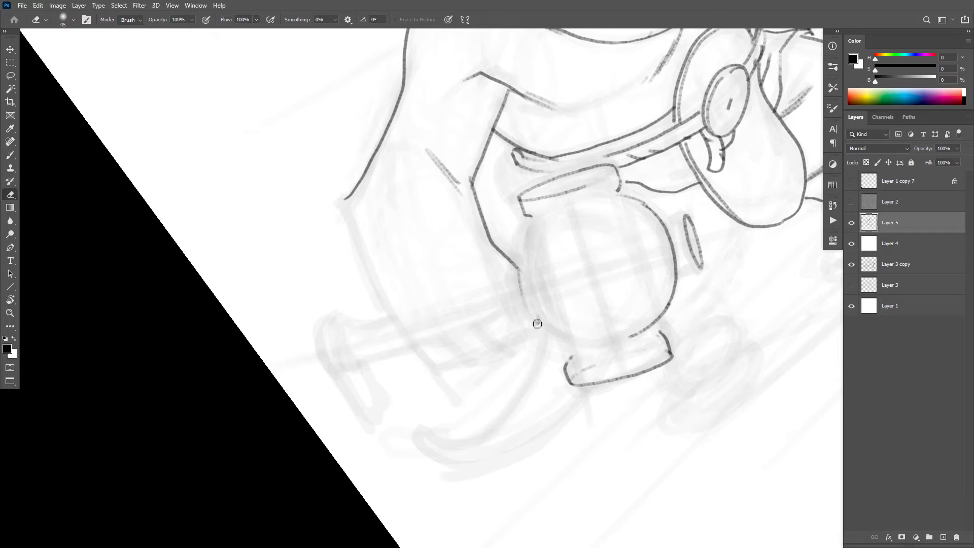
left_click_drag(519, 246, 521, 321)
key("b")
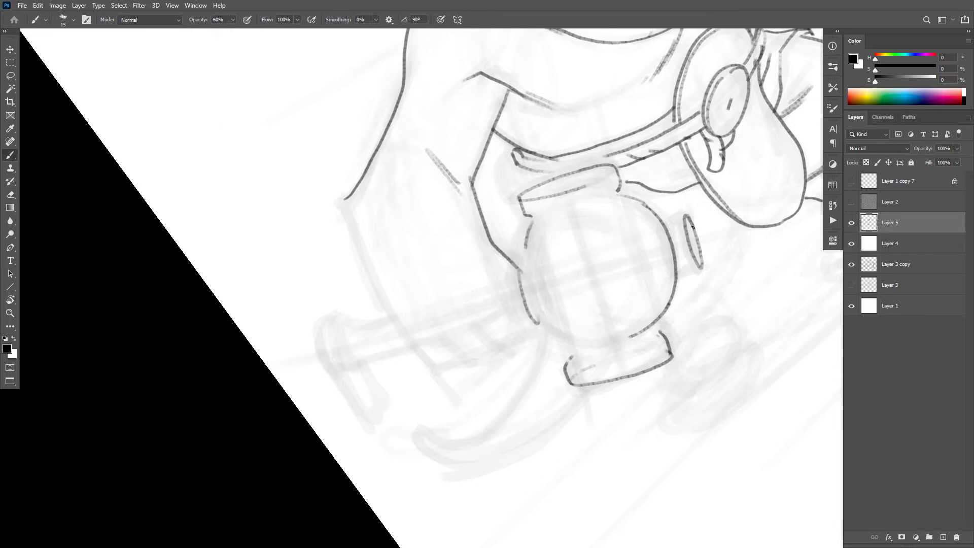
mouse_move(680, 301)
left_mouse_down()
mouse_move(437, 348)
mouse_move(394, 409)
mouse_move(554, 354)
mouse_move(535, 302)
left_mouse_up()
left_click_drag(540, 410, 491, 233)
left_click_drag(643, 384, 594, 206)
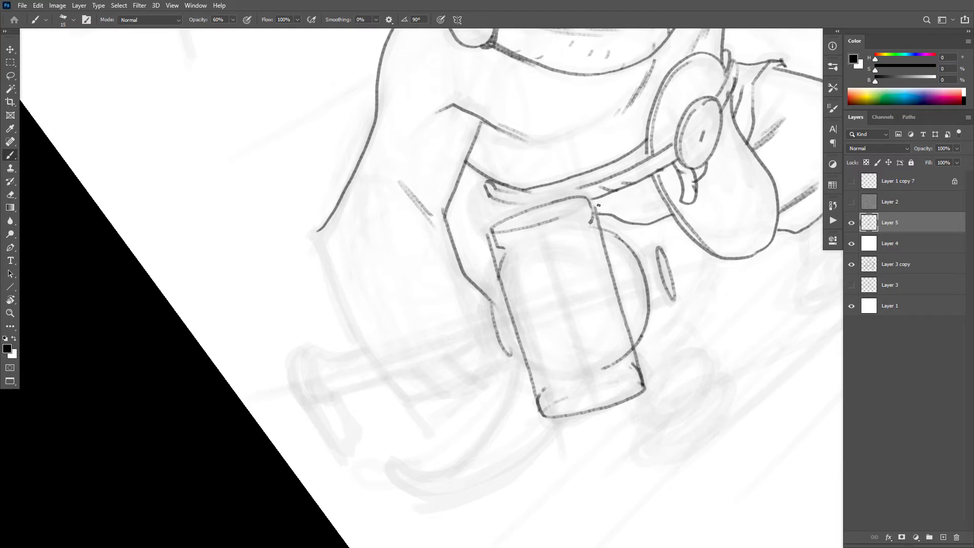
key("ctrl+z")
key("ctrl+z")
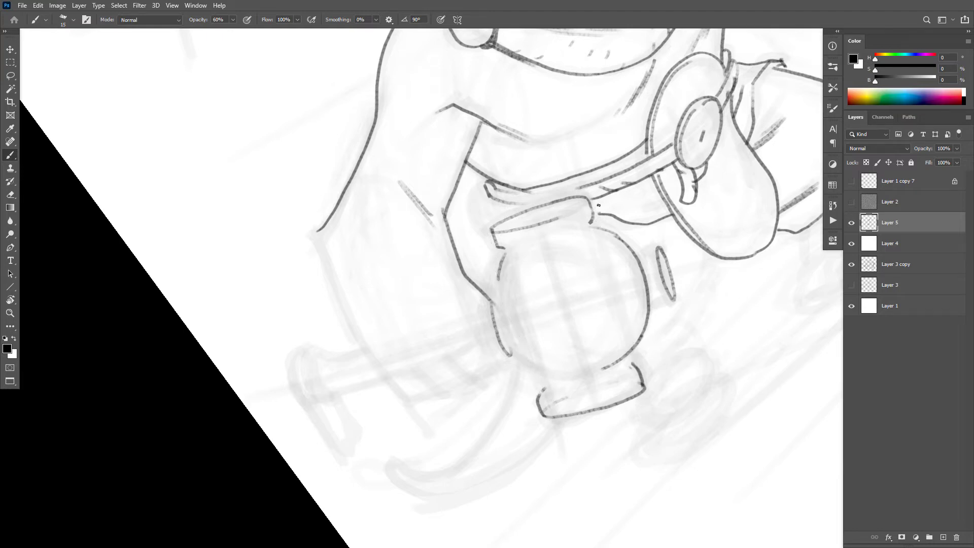
Create a new layer and draw straight guide lines along both sides of the hammer head and along the handle's axis
key("ctrl+shift+alt+n")
key("u")
left_click_drag(584, 166, 671, 488)
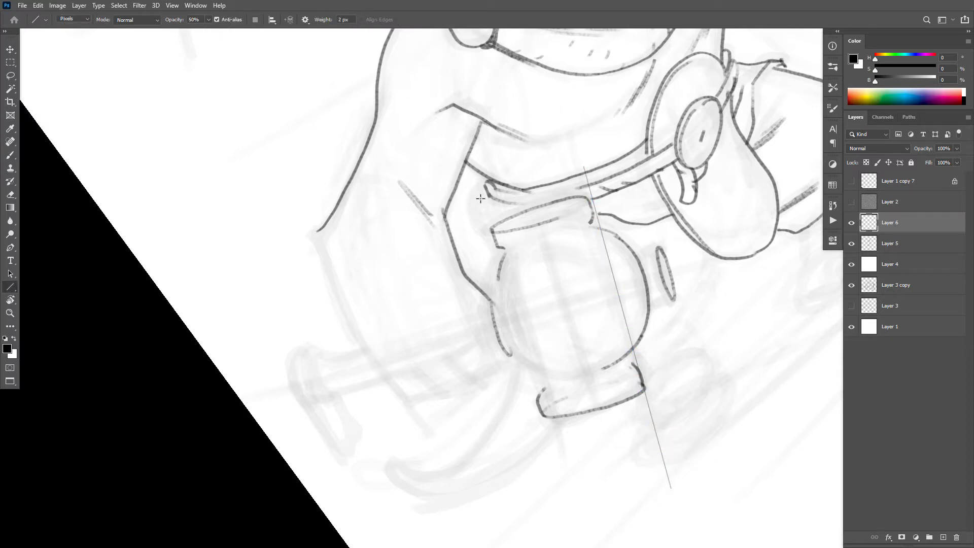
left_click_drag(479, 197, 567, 507)
left_click_drag(251, 397, 797, 239)
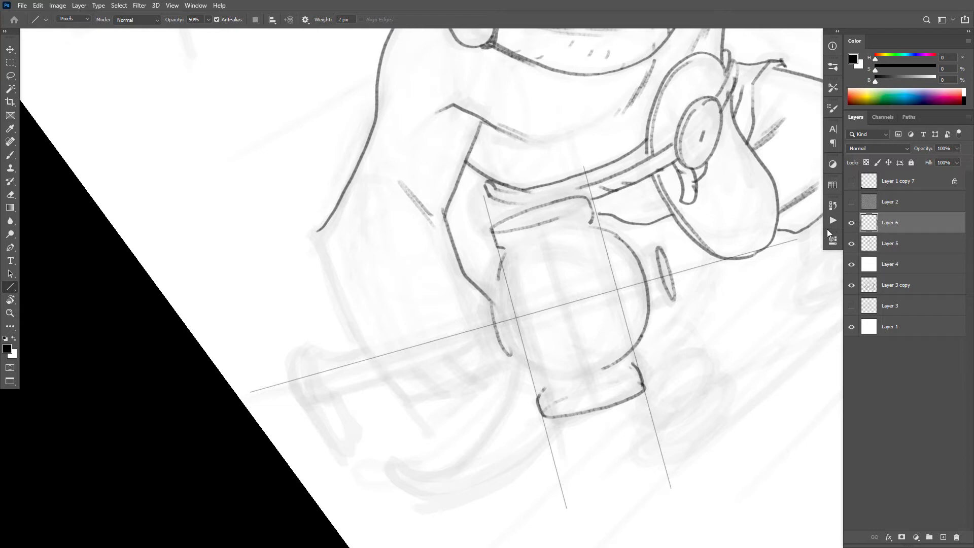
On Layer 5, erase the hammer head's upper rim and redraw it as a flattened oval fitted between the guides
left_click(867, 243)
mouse_move(592, 219)
left_mouse_down()
mouse_move(583, 201)
mouse_move(556, 203)
mouse_move(494, 226)
mouse_move(502, 245)
left_mouse_up()
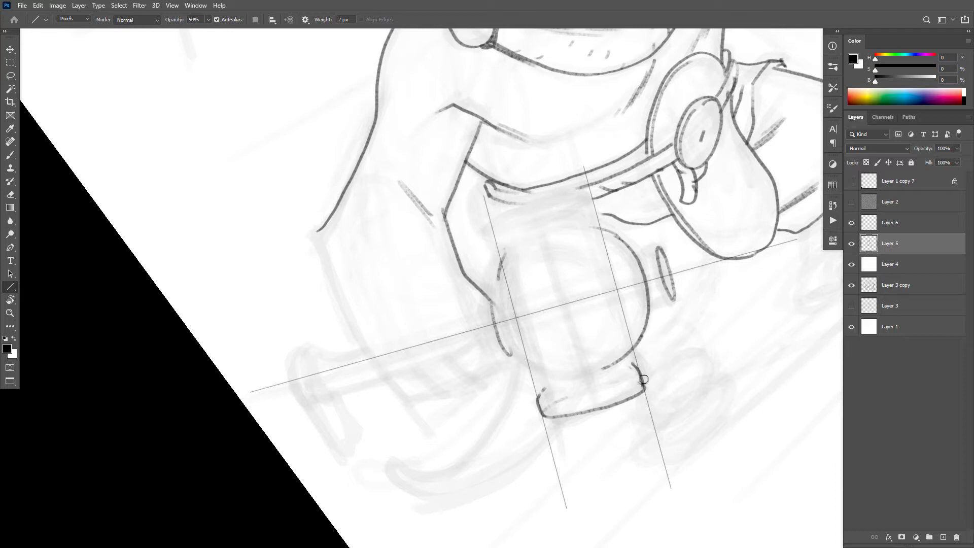
key("b")
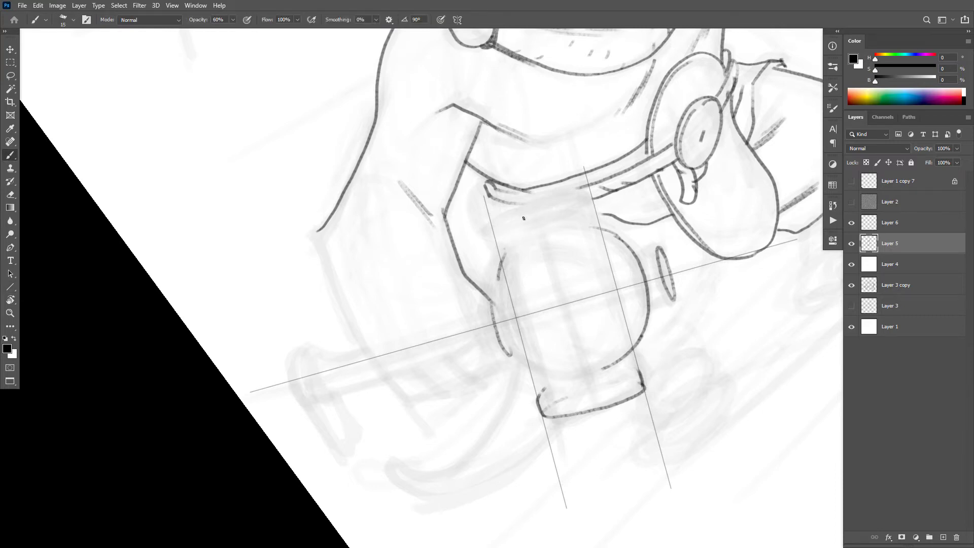
mouse_move(524, 223)
left_mouse_down()
mouse_move(589, 202)
mouse_move(502, 215)
mouse_move(491, 224)
mouse_move(524, 223)
mouse_move(492, 223)
mouse_move(503, 247)
left_mouse_up()
left_click_drag(591, 199, 587, 225)
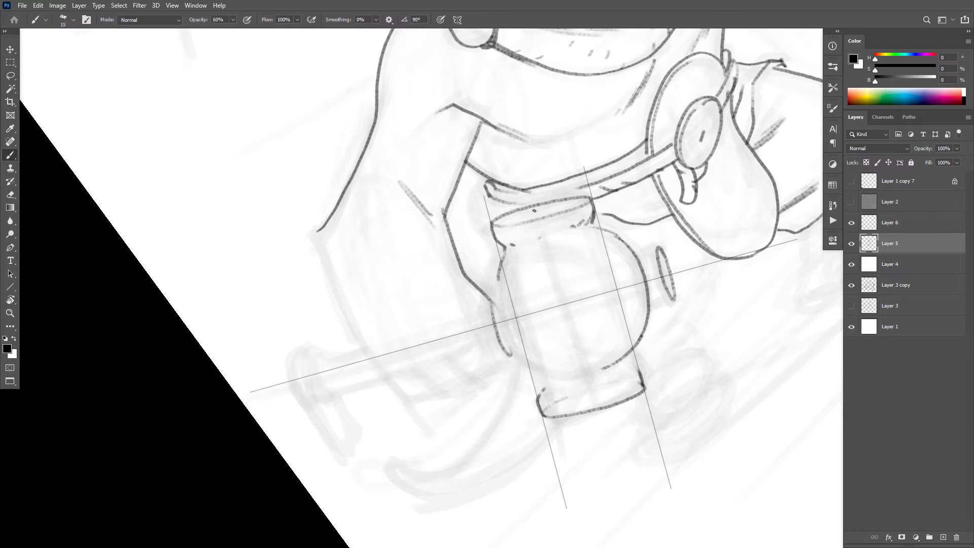
left_click_drag(533, 217, 523, 229)
Redraw the hammer head's near bulging side and rework the far side's lower curve into the lower rim
key("e")
mouse_move(500, 277)
left_mouse_down()
mouse_move(503, 252)
mouse_move(507, 320)
mouse_move(520, 358)
mouse_move(544, 379)
left_mouse_up()
key("b")
key("e")
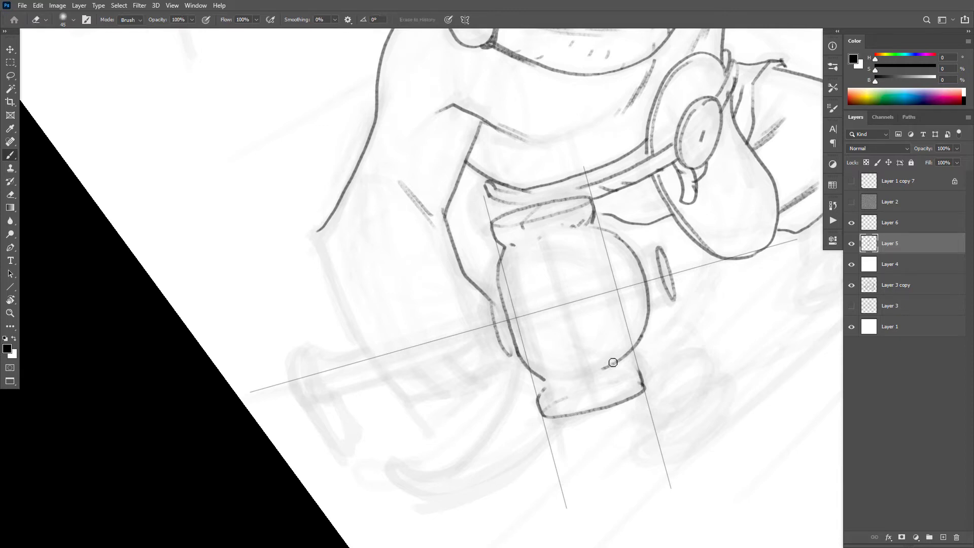
mouse_move(637, 346)
left_mouse_down()
mouse_move(610, 354)
mouse_move(629, 361)
mouse_move(627, 372)
left_mouse_up()
key("b")
Join the far handle-end oval to the hammer head as a short stub and draw a rounded inner outline on the body
mouse_move(669, 343)
left_mouse_down()
mouse_move(738, 266)
mouse_move(651, 303)
left_mouse_up()
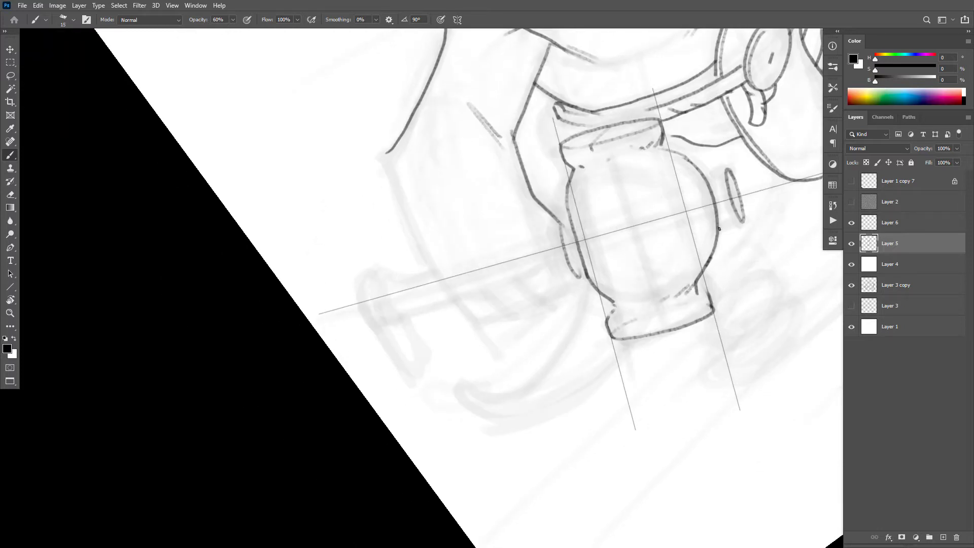
left_click_drag(719, 228, 730, 225)
key("ctrl+z")
mouse_move(728, 169)
left_mouse_down()
mouse_move(698, 176)
mouse_move(714, 229)
left_mouse_up()
mouse_move(676, 185)
left_mouse_down()
mouse_move(658, 170)
mouse_move(578, 182)
left_mouse_up()
mouse_move(683, 200)
left_mouse_down()
mouse_move(690, 233)
mouse_move(680, 264)
mouse_move(650, 282)
mouse_move(614, 285)
left_mouse_up()
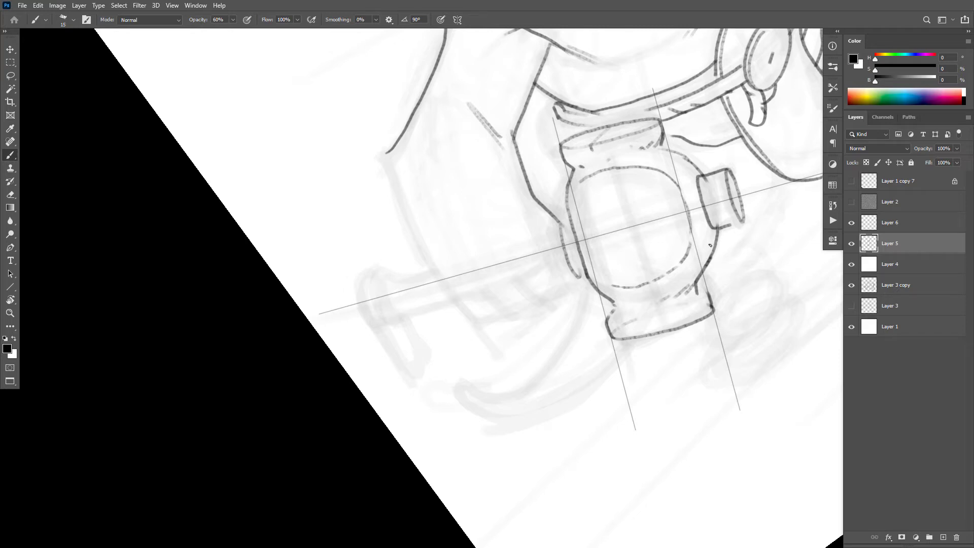
Add hatching along the body's lower far edge and draw a dividing line and small round rivet on the handle stub
mouse_move(700, 266)
left_mouse_down()
mouse_move(678, 281)
mouse_move(706, 252)
mouse_move(686, 262)
left_mouse_up()
left_click_drag(705, 249, 687, 257)
left_click_drag(703, 238, 693, 244)
mouse_move(675, 276)
left_mouse_down()
mouse_move(658, 294)
mouse_move(642, 293)
left_mouse_up()
left_click_drag(729, 191, 701, 197)
left_click_drag(704, 197, 713, 209)
key("ctrl+z")
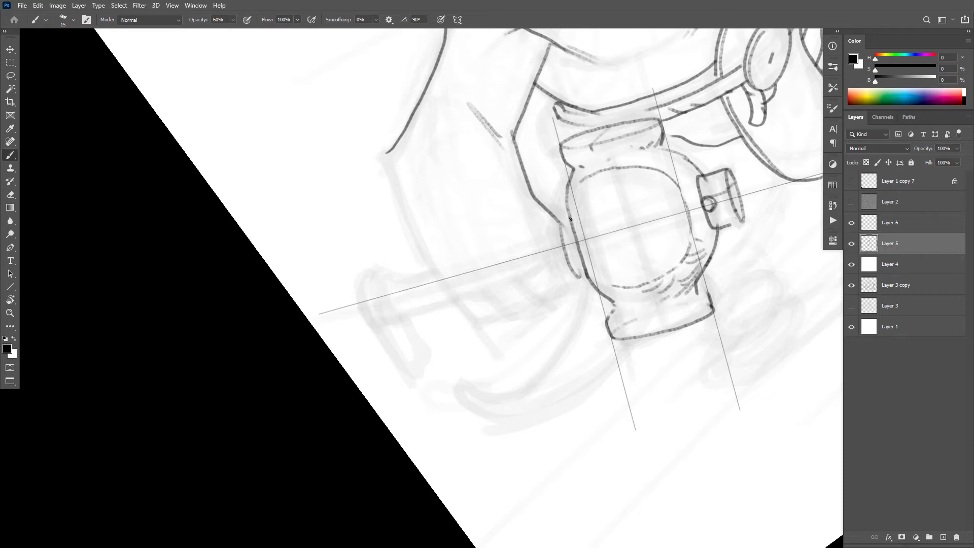
Connect the near collar oval to the hammer head, touch up the body's near edge and mark a seam on the lower rim
left_click_drag(562, 221, 568, 219)
left_click_drag(583, 272, 575, 277)
left_click_drag(579, 186, 570, 203)
left_click_drag(635, 337, 636, 325)
Draw intersecting curved panel lines across the hammer body and add small nicks along the seam and upper neck
mouse_move(693, 269)
left_mouse_down()
mouse_move(669, 264)
mouse_move(617, 173)
mouse_move(634, 141)
left_mouse_up()
mouse_move(630, 191)
left_mouse_down()
mouse_move(582, 246)
mouse_move(619, 284)
left_mouse_up()
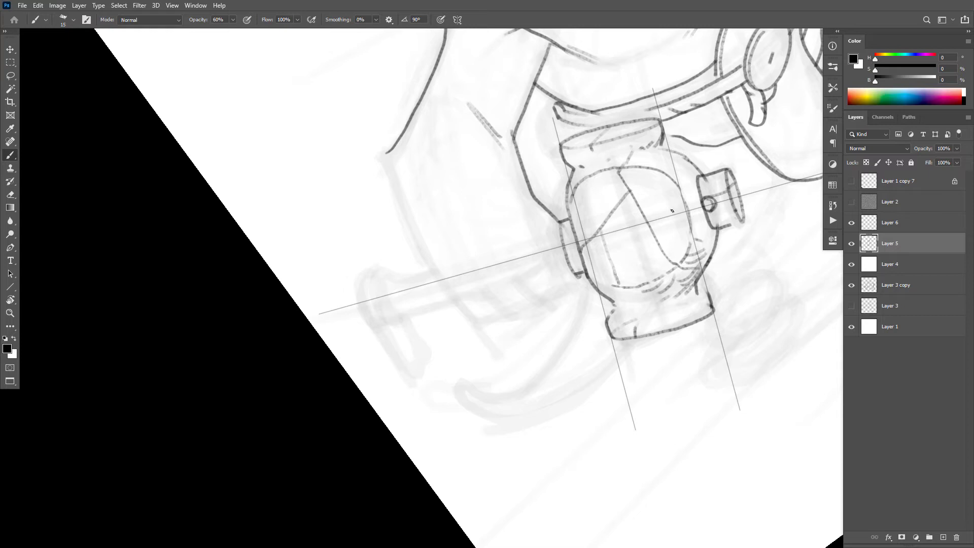
left_click_drag(654, 241, 659, 231)
left_click_drag(564, 157, 578, 165)
left_click(647, 221)
Add curved edge lines to the collar where the handle meets the hammer head's near side
left_click_drag(706, 270, 734, 255)
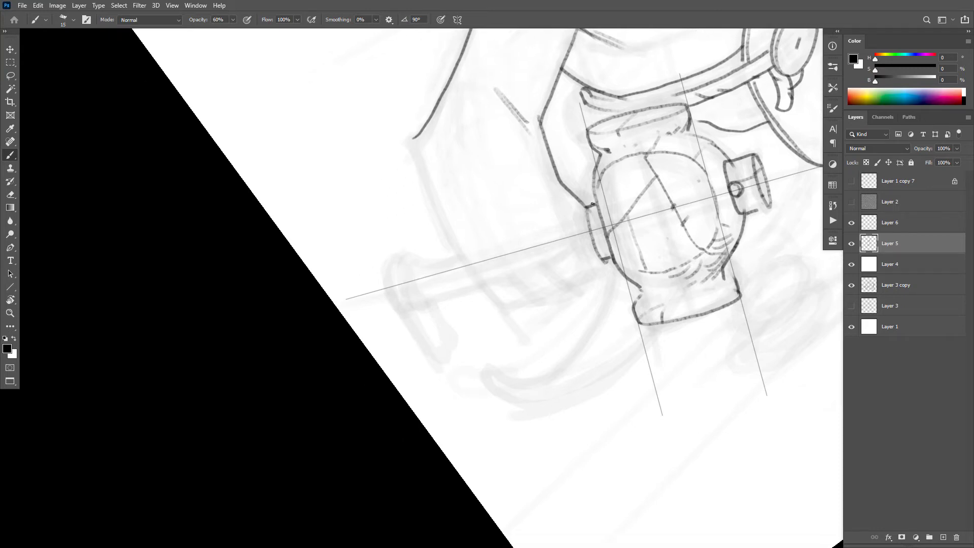
left_click_drag(605, 258, 602, 259)
left_click_drag(580, 213, 592, 261)
Outline the near hand's curled fingers and the outer forearm down to the grip, adding short knuckle lines
left_click_drag(504, 281, 541, 306)
mouse_move(549, 271)
left_mouse_down()
mouse_move(573, 294)
mouse_move(568, 300)
mouse_move(604, 282)
left_mouse_up()
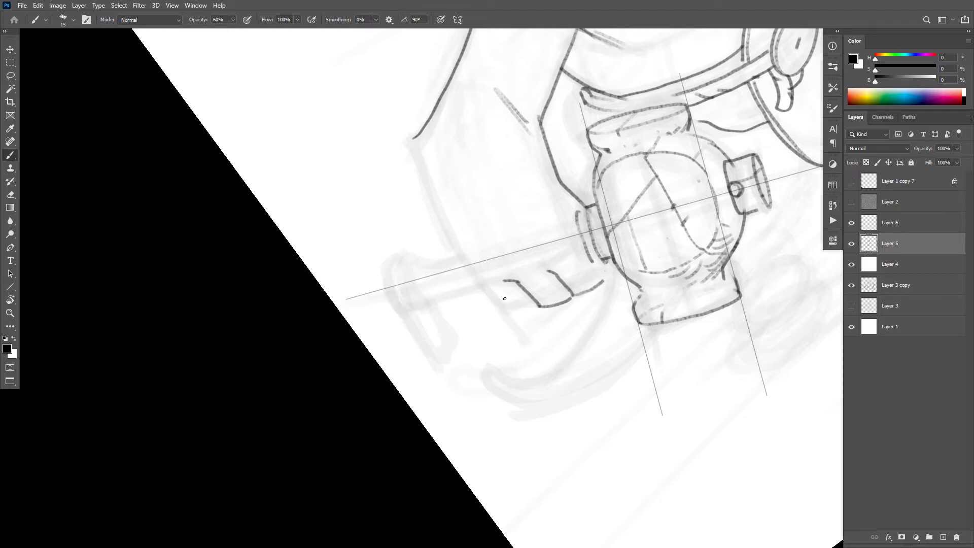
mouse_move(485, 288)
left_mouse_down()
mouse_move(508, 309)
mouse_move(531, 307)
left_mouse_up()
mouse_move(417, 135)
left_mouse_down()
mouse_move(411, 146)
mouse_move(480, 288)
left_mouse_up()
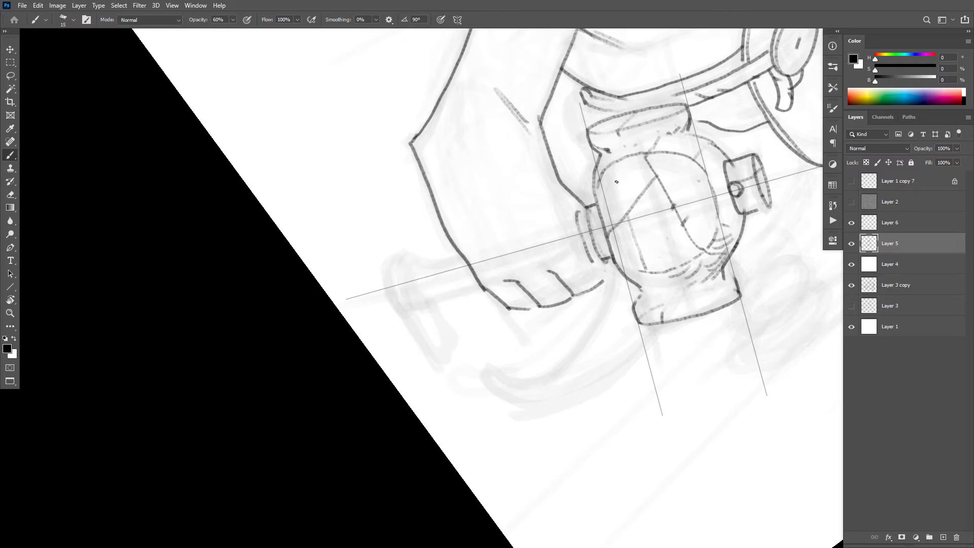
left_click_drag(539, 125, 546, 144)
left_click_drag(546, 245, 570, 272)
mouse_move(510, 258)
left_mouse_down()
mouse_move(530, 280)
mouse_move(502, 289)
left_mouse_up()
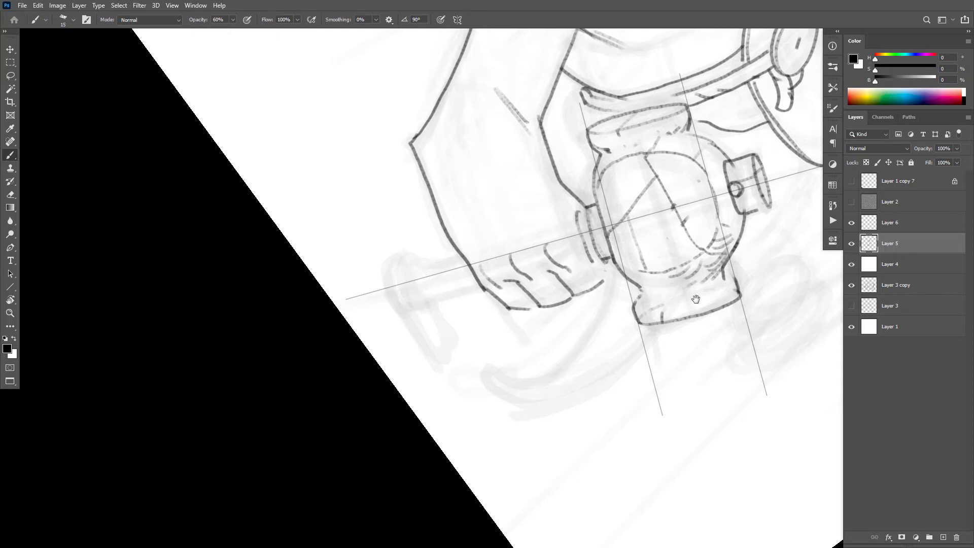
Add another knuckle line, hide guide layer Layer 6, and outline the handle section protruding from the hand with a rounded end
left_click_drag(695, 299, 831, 277)
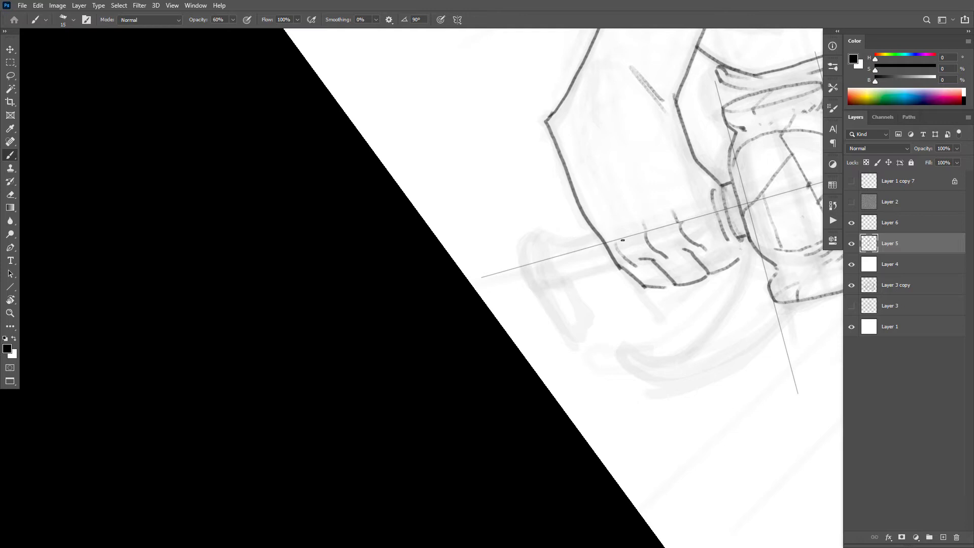
left_click_drag(618, 227, 623, 242)
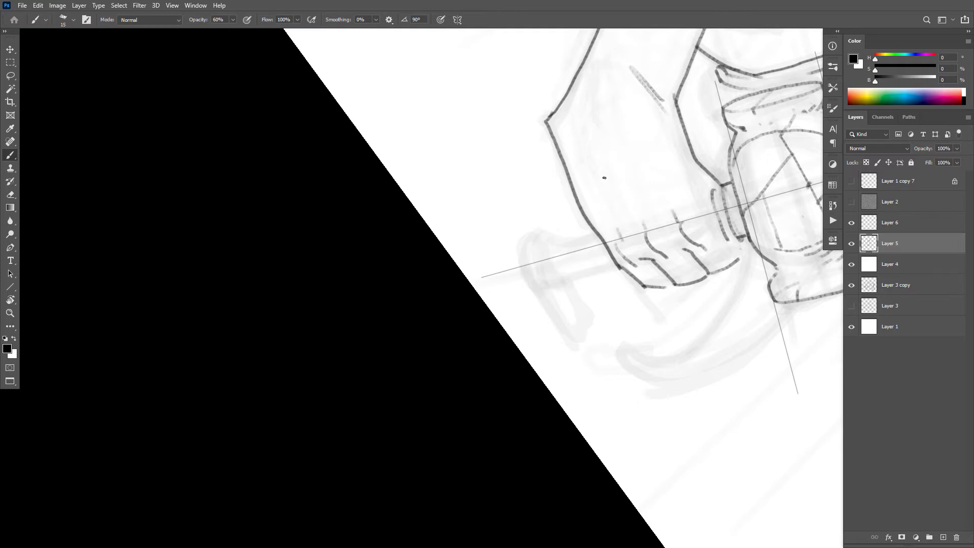
left_click(851, 223)
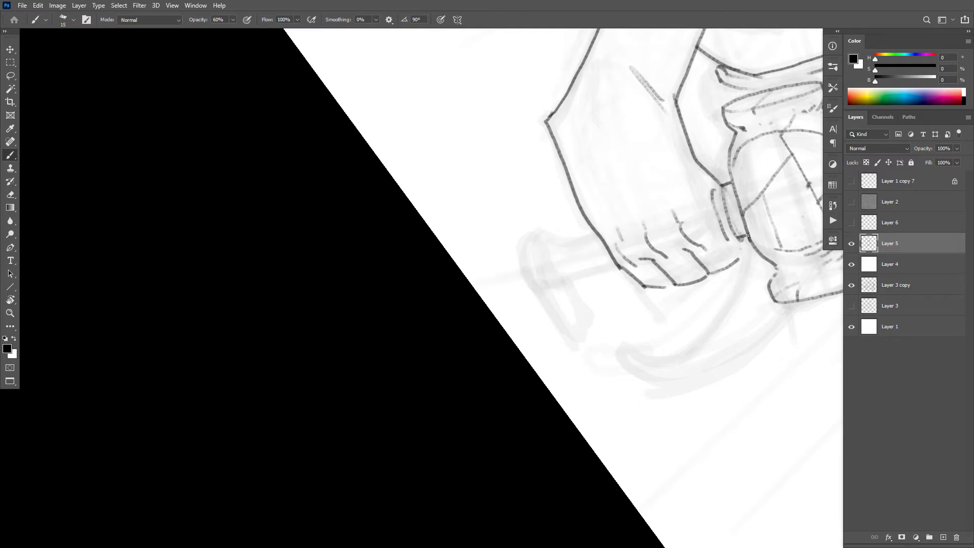
left_click_drag(618, 266, 570, 281)
mouse_move(596, 233)
left_mouse_down()
mouse_move(539, 242)
mouse_move(551, 278)
mouse_move(566, 284)
left_mouse_up()
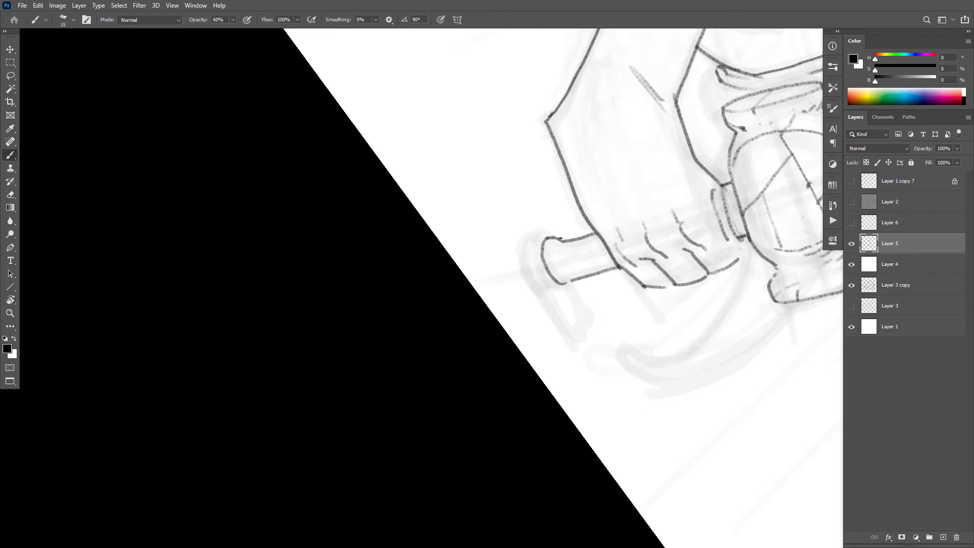
Draw curved wrap bands and a rounded cap on the protruding handle, plus a narrow prong hanging from its end
mouse_move(553, 236)
left_mouse_down()
mouse_move(562, 283)
mouse_move(576, 279)
left_mouse_up()
left_click_drag(584, 235, 588, 277)
left_click_drag(591, 240, 602, 268)
mouse_move(544, 238)
left_mouse_down()
mouse_move(528, 249)
mouse_move(543, 289)
mouse_move(557, 287)
left_mouse_up()
mouse_move(545, 236)
left_mouse_down()
mouse_move(526, 245)
mouse_move(530, 271)
mouse_move(562, 319)
mouse_move(592, 337)
mouse_move(594, 328)
left_mouse_up()
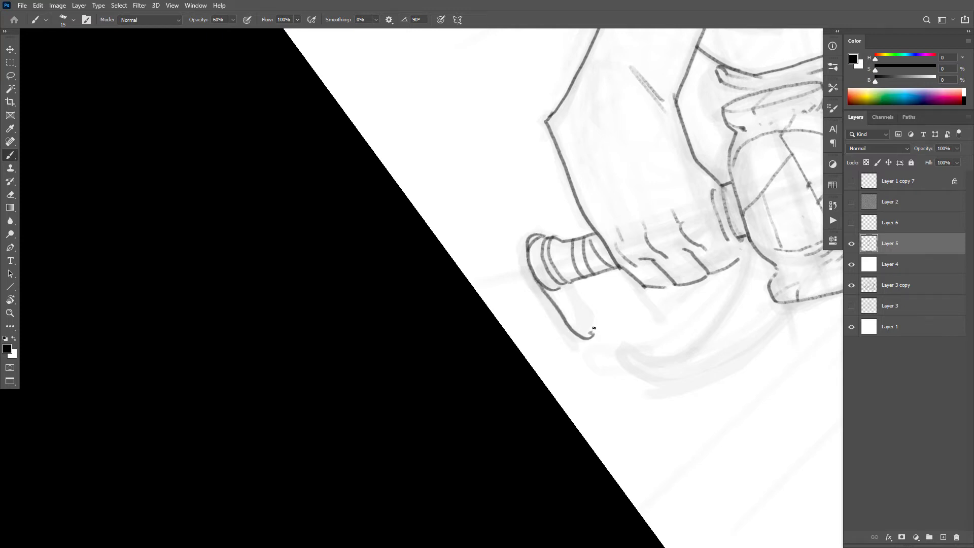
mouse_move(565, 290)
left_mouse_down()
mouse_move(594, 328)
mouse_move(569, 280)
mouse_move(596, 326)
left_mouse_up()
Refine the hammer head's lower rim with short edge strokes where it meets the body
mouse_move(708, 335)
left_mouse_down()
mouse_move(671, 309)
mouse_move(513, 348)
left_mouse_up()
left_click_drag(594, 280, 583, 277)
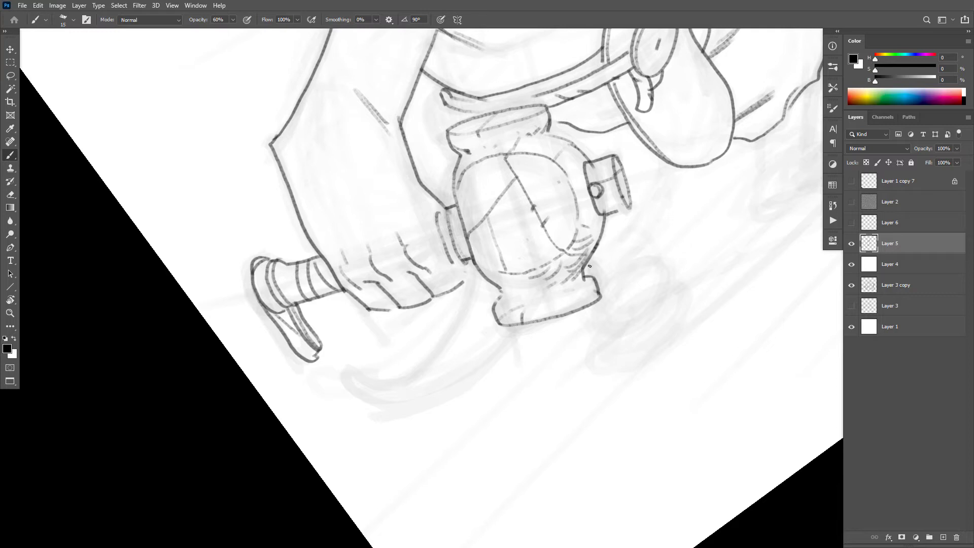
left_click_drag(498, 299, 504, 286)
left_click_drag(584, 273, 550, 314)
Add fold strokes to the belt end and cloth hem, and darken shadows under the belt and beside the disc's strap
mouse_move(640, 261)
left_mouse_down()
mouse_move(529, 332)
mouse_move(516, 423)
left_mouse_up()
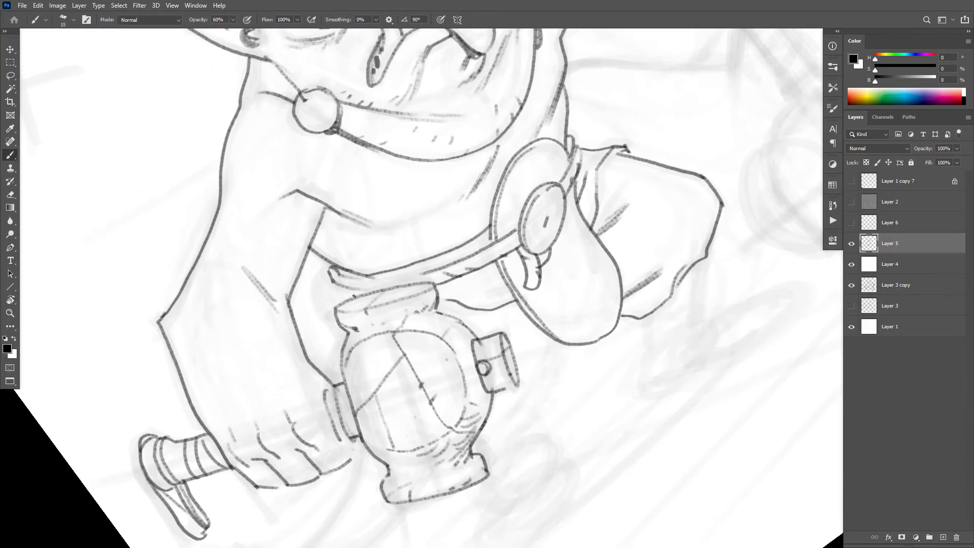
left_click_drag(349, 298, 336, 285)
scroll(488, 221, "down", 3)
left_click_drag(458, 213, 499, 227)
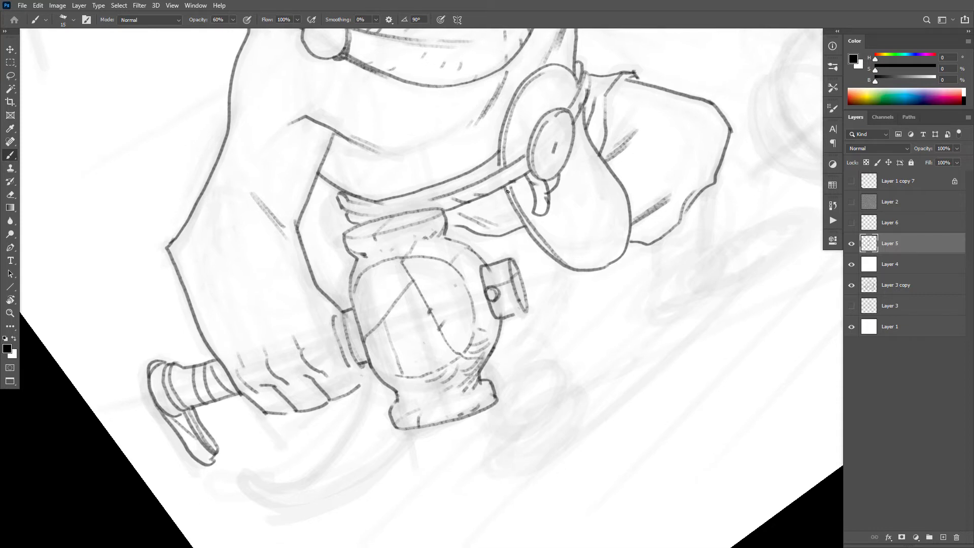
left_click_drag(498, 193, 485, 201)
left_click_drag(591, 111, 586, 130)
left_click_drag(590, 97, 584, 114)
Draw inner contour lines inside the hanging pouch and the large belt disc, plus short detail strokes at the pouch's center
left_click_drag(550, 210, 577, 240)
left_click_drag(614, 206, 574, 153)
mouse_move(567, 103)
left_mouse_down()
mouse_move(529, 110)
mouse_move(523, 138)
left_mouse_up()
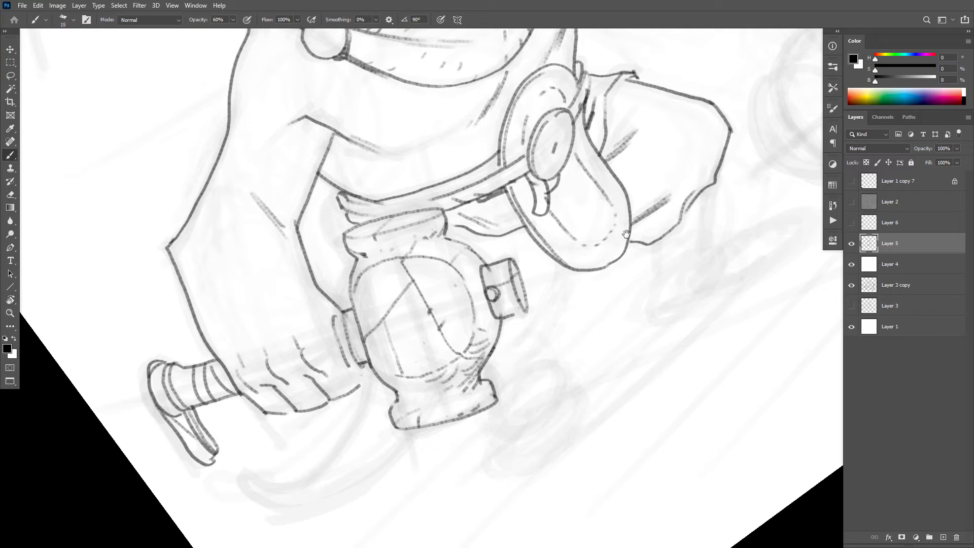
left_click_drag(621, 229, 620, 229)
mouse_move(561, 209)
left_mouse_down()
mouse_move(588, 230)
mouse_move(563, 209)
mouse_move(590, 195)
mouse_move(606, 217)
mouse_move(598, 191)
mouse_move(606, 218)
mouse_move(587, 191)
left_mouse_up()
key("ctrl+z")
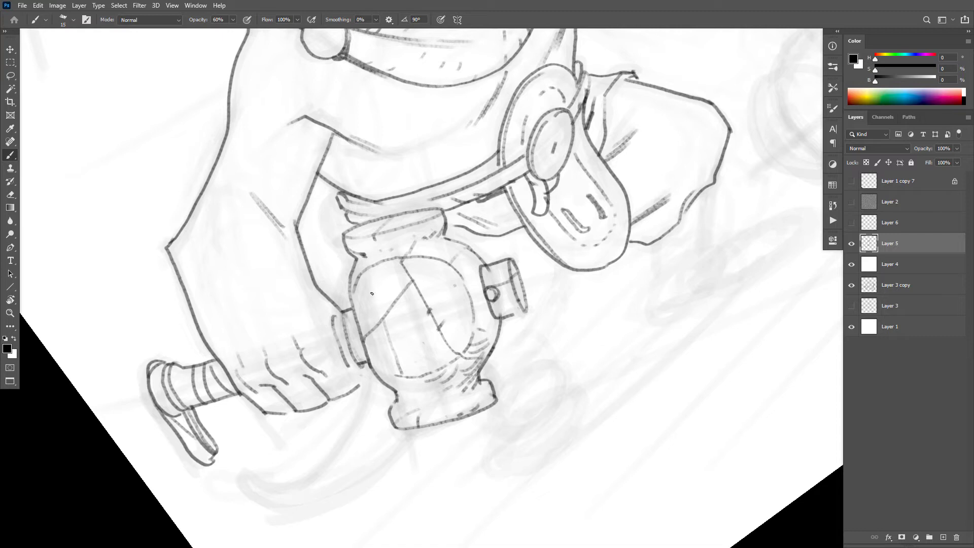
Draw short rune-like marks on the hammer head's round face, including a hooked arc, diagonal dashes and a long lower bar
mouse_move(372, 293)
left_mouse_down()
mouse_move(401, 275)
mouse_move(430, 276)
mouse_move(370, 303)
left_mouse_up()
mouse_move(435, 349)
left_mouse_down()
mouse_move(389, 362)
mouse_move(452, 348)
mouse_move(441, 318)
mouse_move(425, 331)
mouse_move(390, 304)
mouse_move(407, 321)
left_mouse_up()
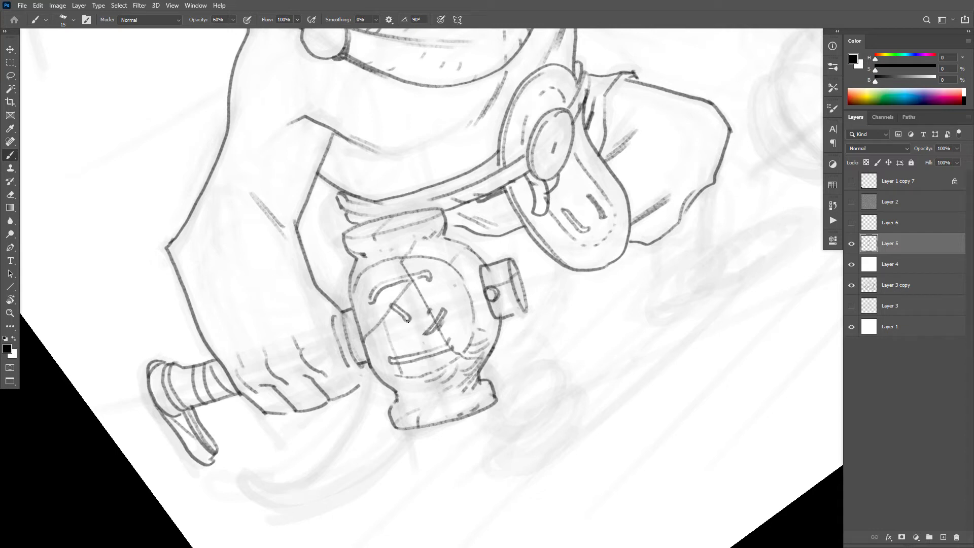
left_click_drag(667, 283, 730, 269)
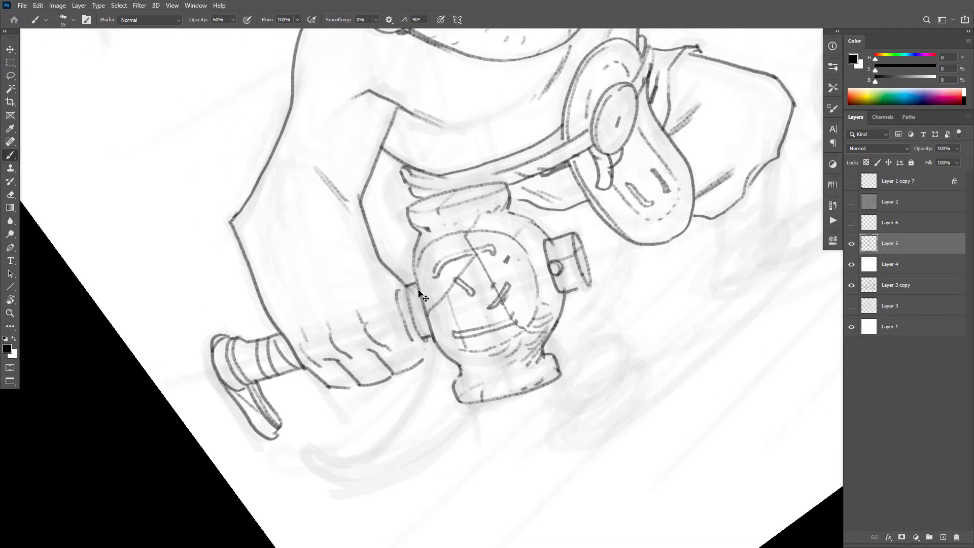
Sketch a long curved spike extending from beneath the hammer head, with inner edge, outer edge and pointed tip, and erase stray lines
mouse_move(415, 284)
left_mouse_down()
mouse_move(426, 351)
mouse_move(420, 362)
mouse_move(429, 330)
mouse_move(434, 358)
mouse_move(433, 339)
mouse_move(426, 381)
left_mouse_up()
key("ctrl+z")
mouse_move(435, 345)
left_mouse_down()
mouse_move(420, 393)
mouse_move(373, 451)
mouse_move(345, 464)
mouse_move(318, 460)
mouse_move(362, 458)
mouse_move(306, 450)
mouse_move(336, 483)
mouse_move(423, 478)
mouse_move(365, 485)
mouse_move(434, 455)
left_mouse_up()
key("ctrl+z")
mouse_move(364, 486)
left_mouse_down()
mouse_move(440, 452)
mouse_move(479, 409)
left_mouse_up()
key("e")
mouse_move(373, 482)
left_mouse_down()
mouse_move(387, 478)
mouse_move(337, 482)
mouse_move(360, 506)
mouse_move(485, 476)
left_mouse_up()
Close the gap in the curved spike's outer edge by continuing the line to its tip
key("r")
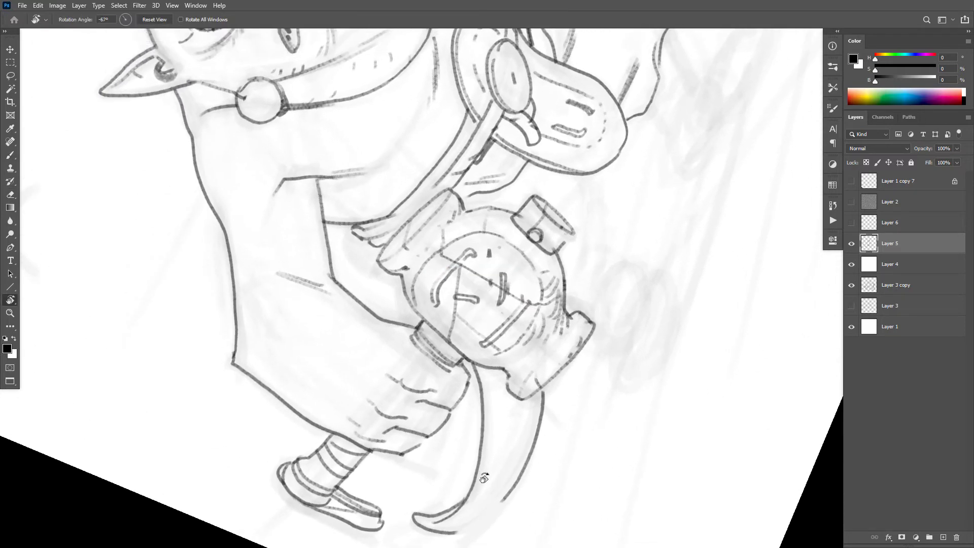
key("b")
left_click_drag(580, 414, 678, 282)
key("r")
mouse_move(558, 402)
left_mouse_down()
mouse_move(581, 382)
mouse_move(648, 427)
mouse_move(730, 263)
mouse_move(543, 404)
left_mouse_up()
key("e")
key("b")
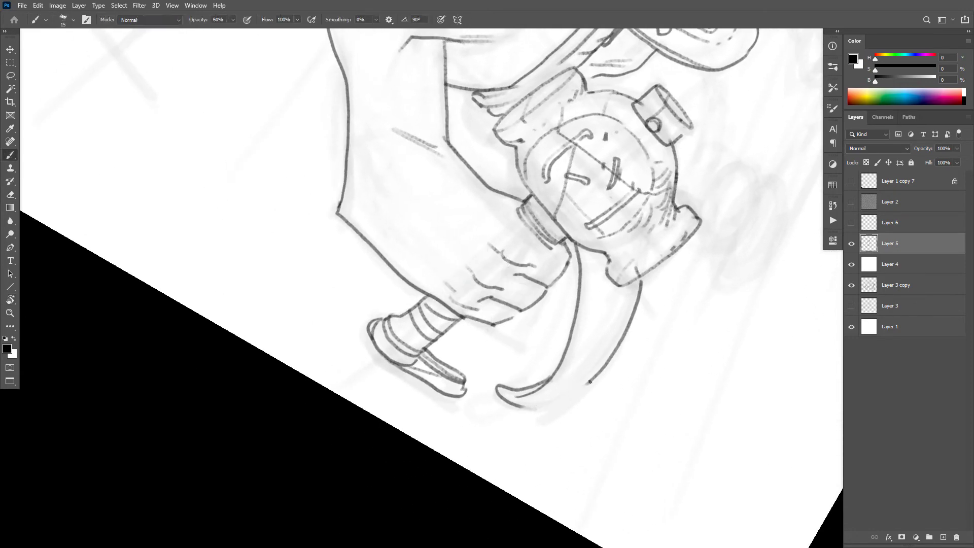
left_click_drag(592, 379, 526, 408)
Clean up the curved spike's outline and add a thin inner contour line near its tip
key("e")
mouse_move(503, 399)
left_mouse_down()
mouse_move(547, 406)
mouse_move(509, 411)
mouse_move(583, 350)
mouse_move(598, 228)
mouse_move(413, 239)
mouse_move(392, 225)
left_mouse_up()
key("r")
key("b")
mouse_move(360, 257)
left_mouse_down()
mouse_move(397, 226)
mouse_move(365, 250)
mouse_move(351, 313)
left_mouse_up()
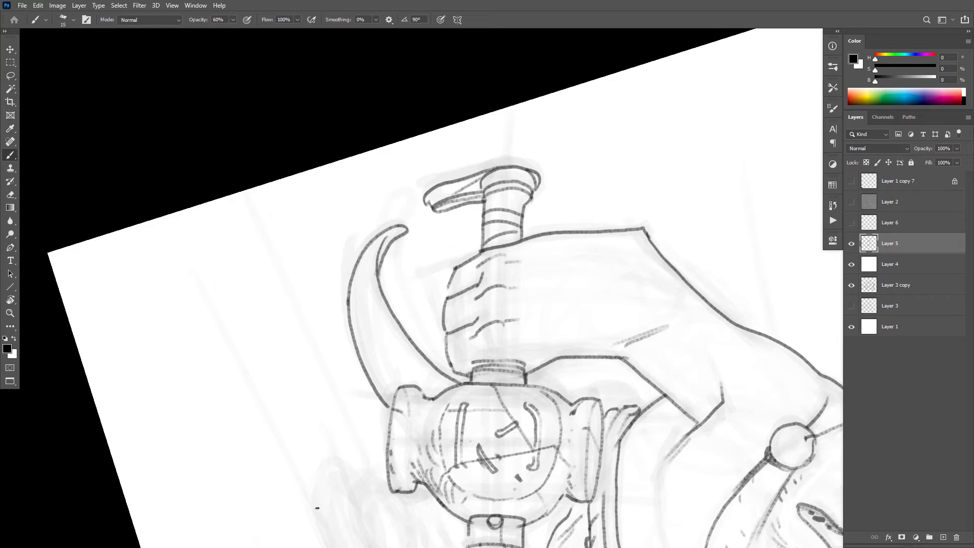
key("Escape")
Reshape the prong hanging from the handle's end into a narrow rounded loop, erasing excess lines and adding inner detail strokes
left_click_drag(460, 248, 520, 198)
key("e")
mouse_move(450, 269)
left_mouse_down()
mouse_move(454, 241)
mouse_move(442, 266)
left_mouse_up()
key("b")
mouse_move(454, 216)
left_mouse_down()
mouse_move(438, 276)
mouse_move(462, 256)
left_mouse_up()
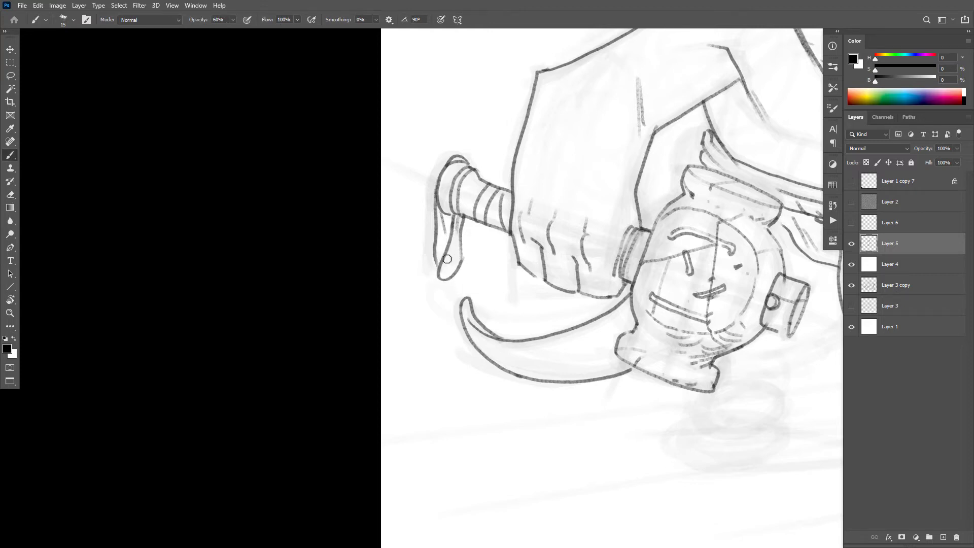
key("e")
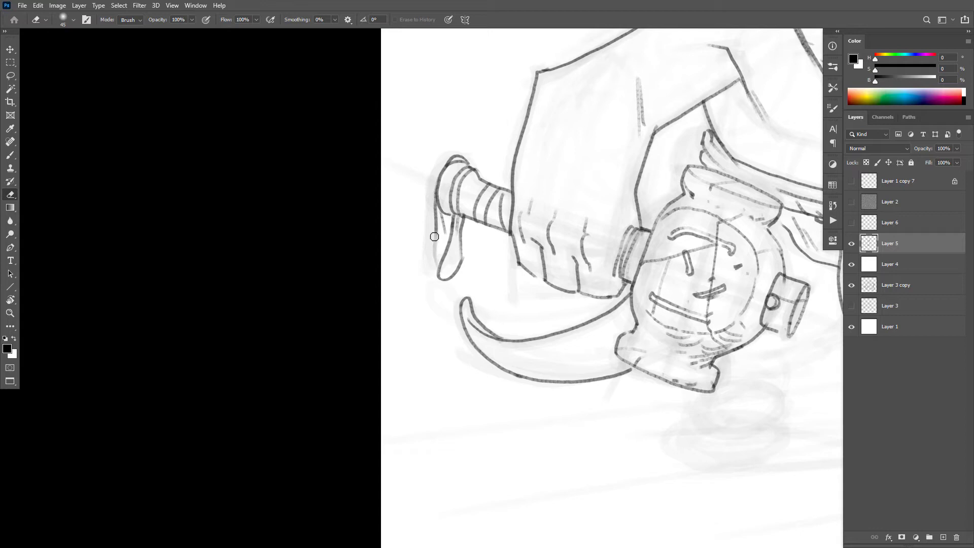
key("b")
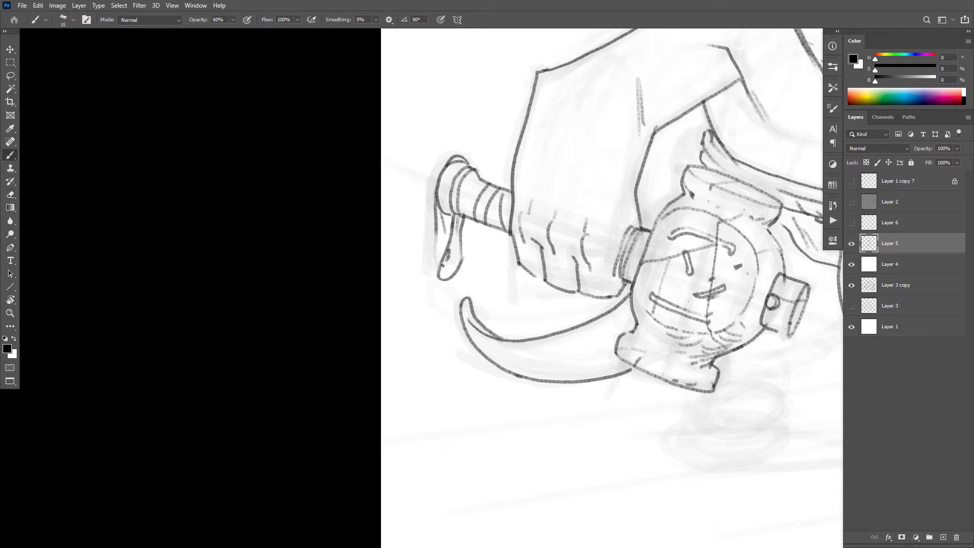
Draw the front and back contour lines of the lower leg emerging below the trouser hem beside the belt pouch
mouse_move(767, 369)
left_mouse_down()
mouse_move(685, 298)
mouse_move(451, 323)
left_mouse_up()
left_click_drag(704, 231, 608, 386)
left_click(639, 361, "alt")
left_click(639, 361, "alt")
left_click_drag(691, 363, 709, 298)
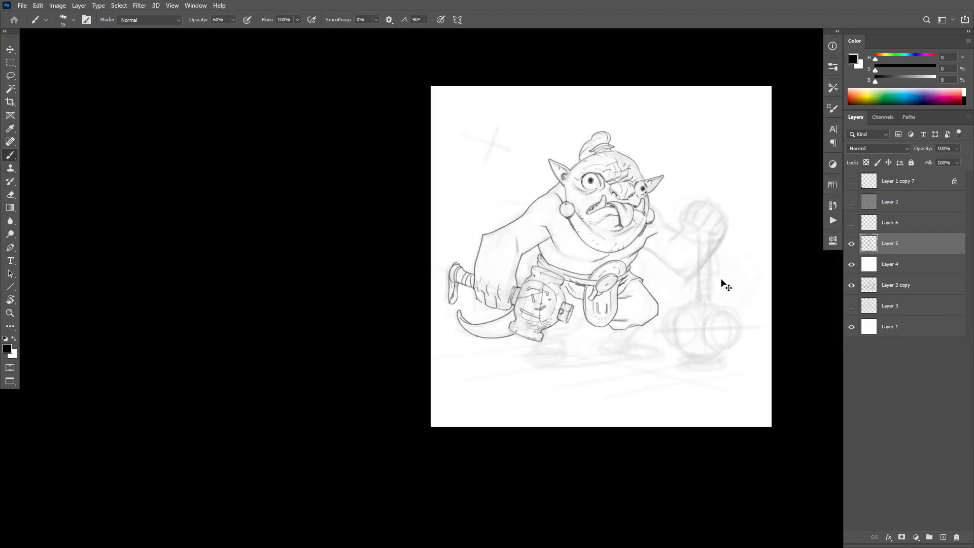
left_click(683, 308, "ctrl")
left_click(683, 310, "ctrl")
left_click_drag(660, 283, 710, 232)
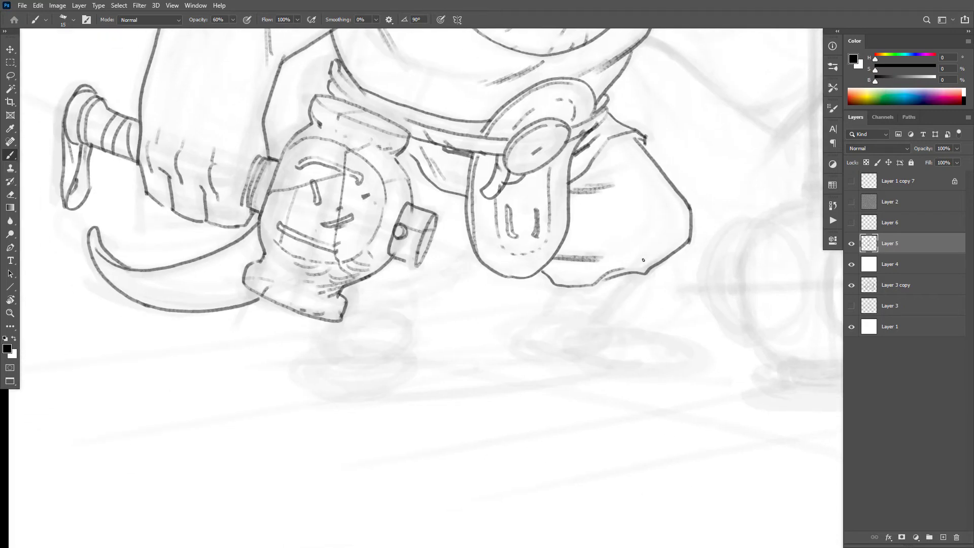
left_click_drag(646, 273, 610, 314)
mouse_move(560, 285)
left_mouse_down()
mouse_move(557, 306)
mouse_move(517, 338)
left_mouse_up()
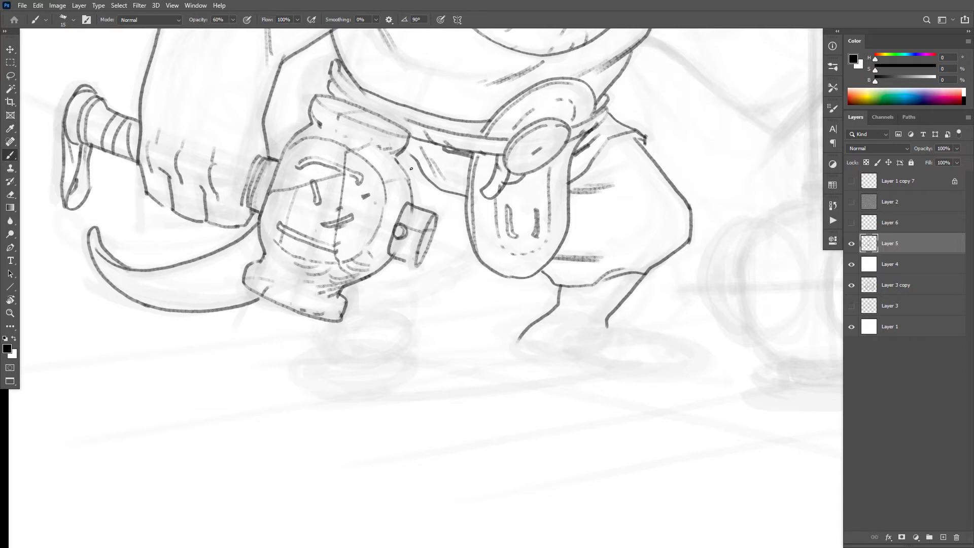
Darken the cloth edge between the hammer head and pouch, and thicken the trouser folds beside the belt disc
mouse_move(402, 159)
left_mouse_down()
mouse_move(464, 206)
mouse_move(462, 195)
mouse_move(435, 191)
left_mouse_up()
left_click_drag(410, 161, 403, 154)
mouse_move(635, 139)
left_mouse_down()
mouse_move(614, 141)
mouse_move(593, 164)
mouse_move(639, 137)
left_mouse_up()
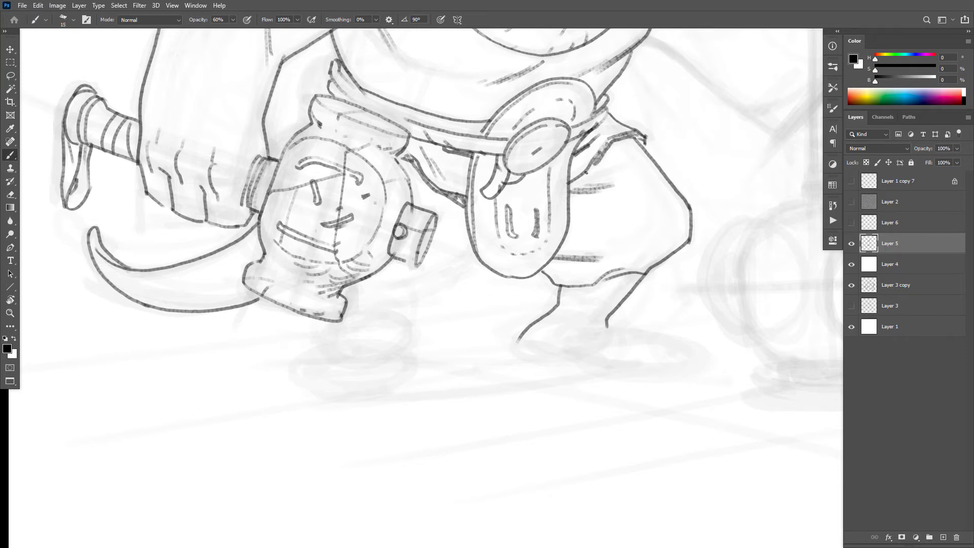
left_click_drag(587, 171, 571, 184)
mouse_move(645, 199)
left_mouse_down()
mouse_move(624, 334)
mouse_move(674, 389)
left_mouse_up()
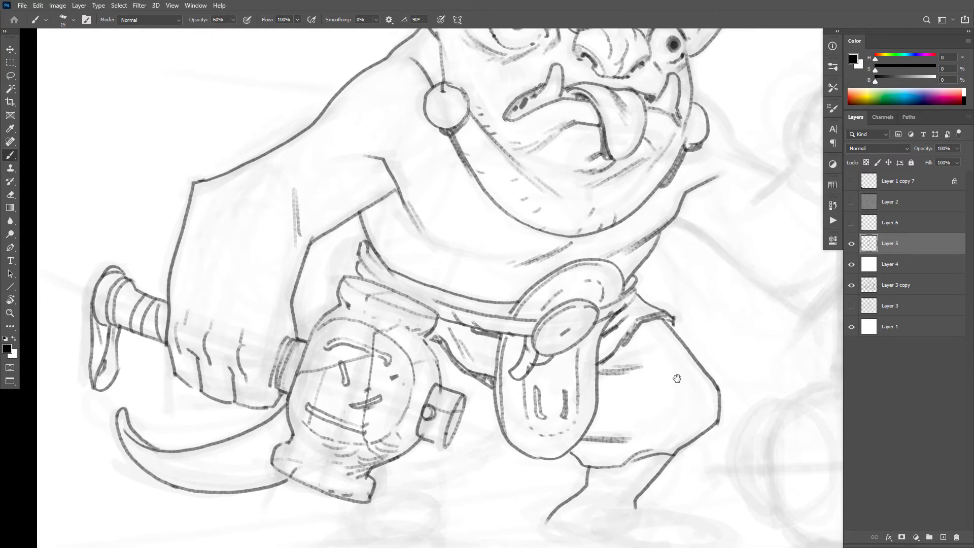
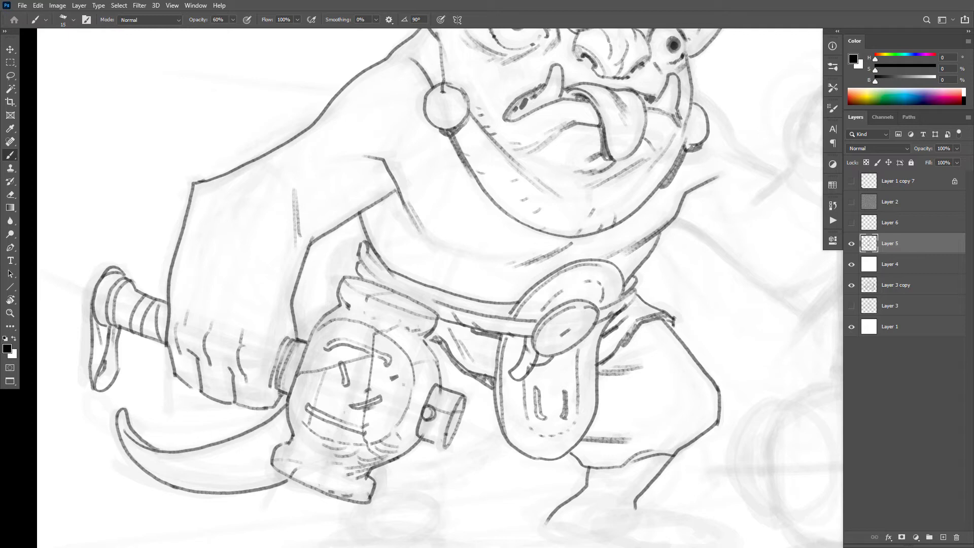
Draw the heel, sole and instep of the side-view foot below the trouser hem, and add crease lines around its ankle
left_click(672, 344, "alt")
left_click(674, 345, "alt")
left_click(676, 346, "alt")
left_click(704, 340, "alt")
left_click(681, 361, "ctrl")
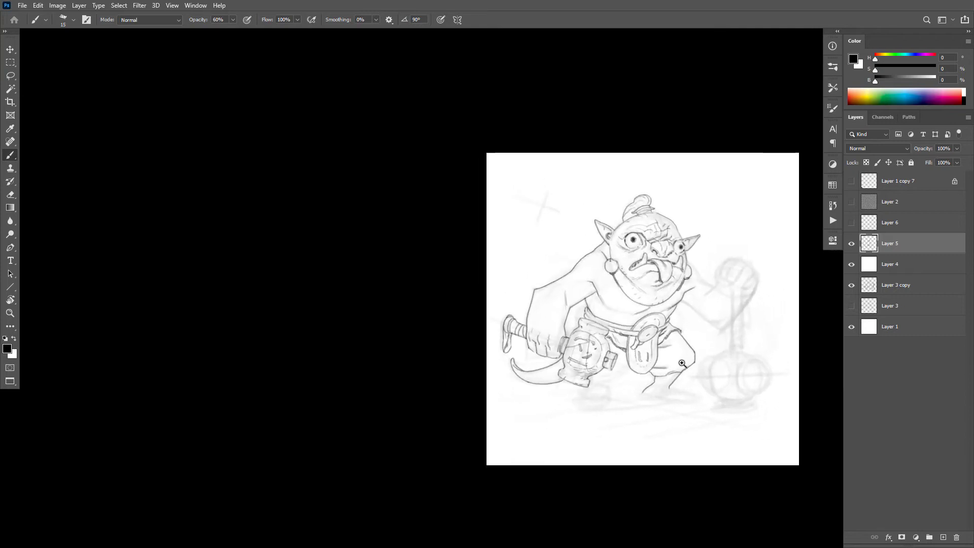
left_click(681, 361, "ctrl")
left_click(681, 361, "ctrl")
left_click_drag(684, 376, 697, 236)
left_click(696, 245, "ctrl")
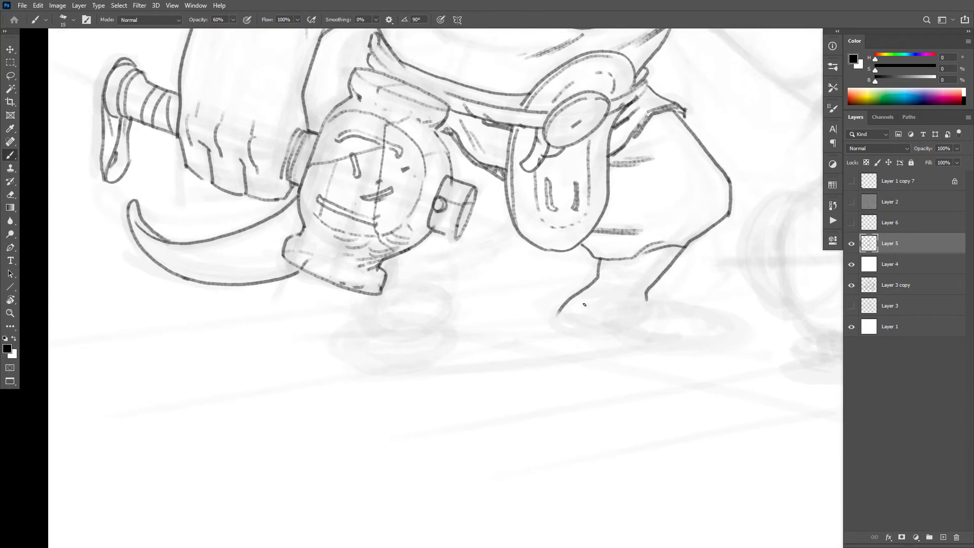
mouse_move(560, 310)
left_mouse_down()
mouse_move(589, 329)
mouse_move(630, 327)
left_mouse_up()
mouse_move(713, 327)
left_mouse_down()
mouse_move(681, 317)
mouse_move(668, 338)
mouse_move(730, 333)
mouse_move(669, 322)
mouse_move(703, 320)
mouse_move(693, 317)
mouse_move(727, 318)
mouse_move(739, 331)
mouse_move(731, 335)
mouse_move(746, 325)
mouse_move(646, 292)
left_mouse_up()
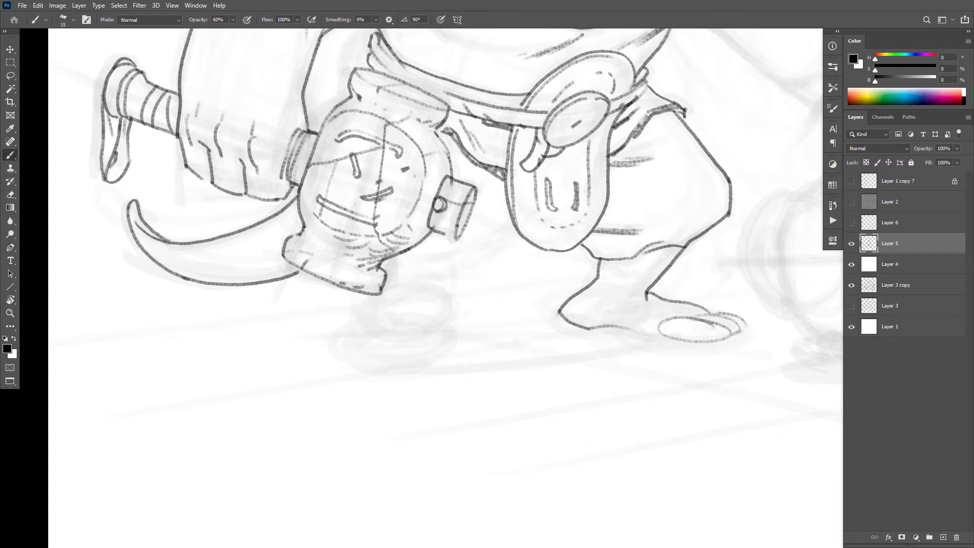
left_click_drag(597, 265, 671, 257)
mouse_move(599, 273)
left_mouse_down()
mouse_move(640, 285)
mouse_move(668, 279)
mouse_move(625, 286)
left_mouse_up()
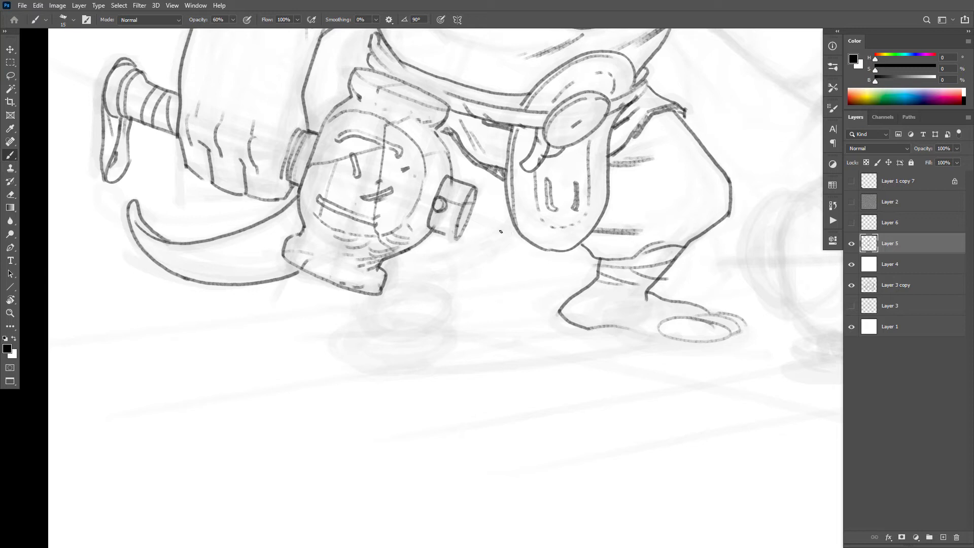
Start the other trouser leg's edge between pouch and hammer head, and draw the side-view foot's toes, sole and ankle mark
left_click_drag(511, 218, 475, 258)
left_click_drag(510, 210, 470, 236)
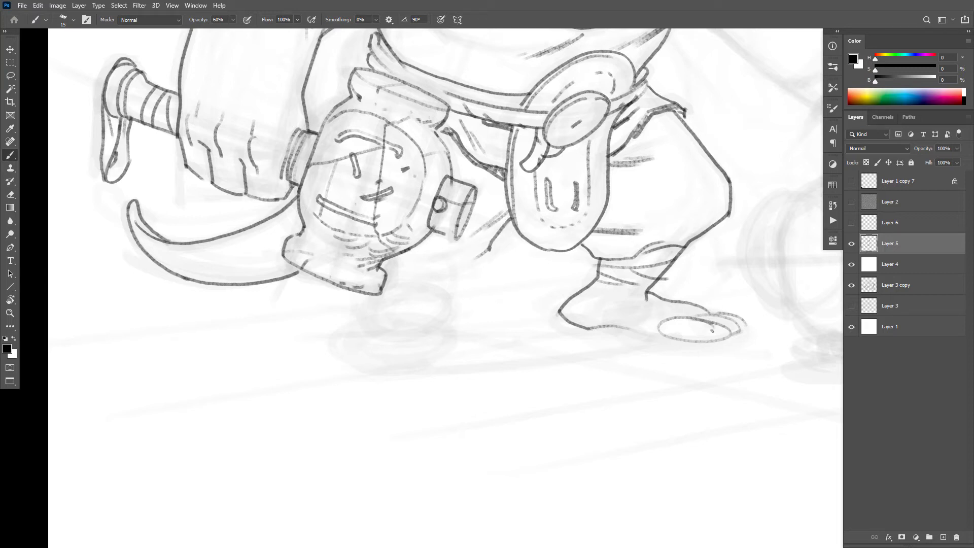
mouse_move(709, 329)
left_mouse_down()
mouse_move(741, 337)
mouse_move(712, 332)
mouse_move(755, 327)
left_mouse_up()
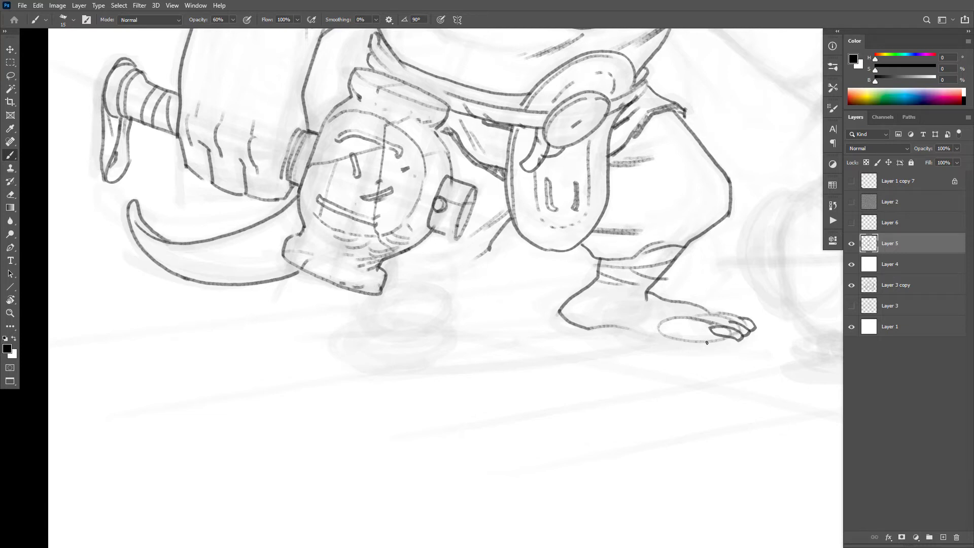
left_click_drag(706, 343, 626, 331)
left_click_drag(689, 370, 731, 320)
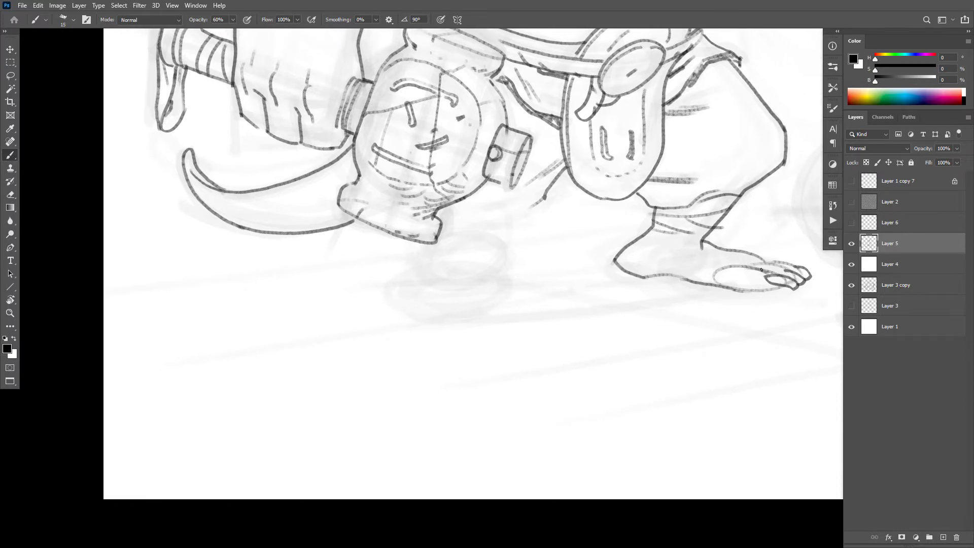
left_click_drag(760, 270, 731, 257)
left_click_drag(650, 240, 652, 253)
Extend the second trouser leg's lower edge and folds to the hammer head, and rough in a rounded foot with a big-toe oval
mouse_move(538, 200)
left_mouse_down()
mouse_move(479, 228)
mouse_move(436, 231)
mouse_move(501, 211)
mouse_move(491, 218)
mouse_move(453, 205)
left_mouse_up()
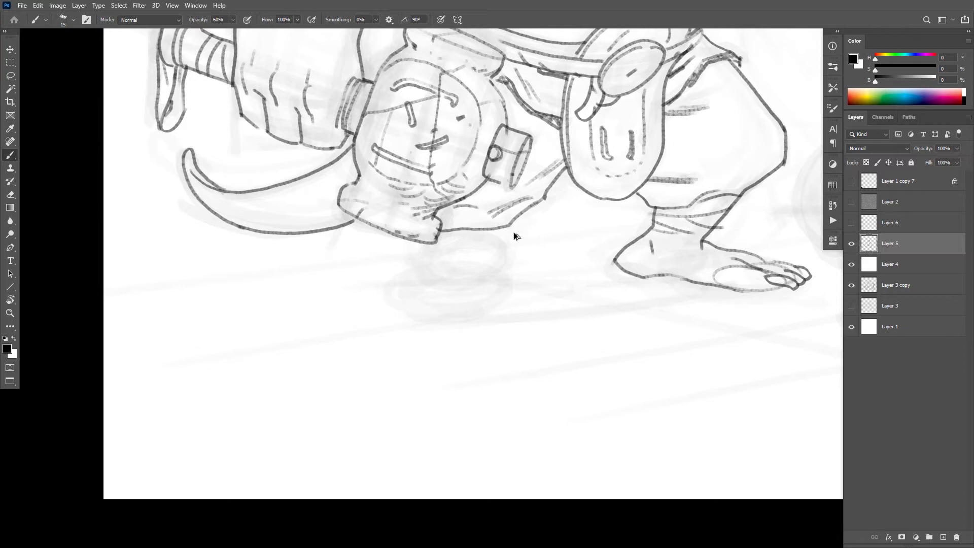
key("ctrl+z")
left_click_drag(419, 243, 422, 258)
mouse_move(494, 284)
left_mouse_down()
mouse_move(472, 306)
mouse_move(486, 286)
mouse_move(406, 304)
left_mouse_up()
left_click_drag(420, 265, 397, 297)
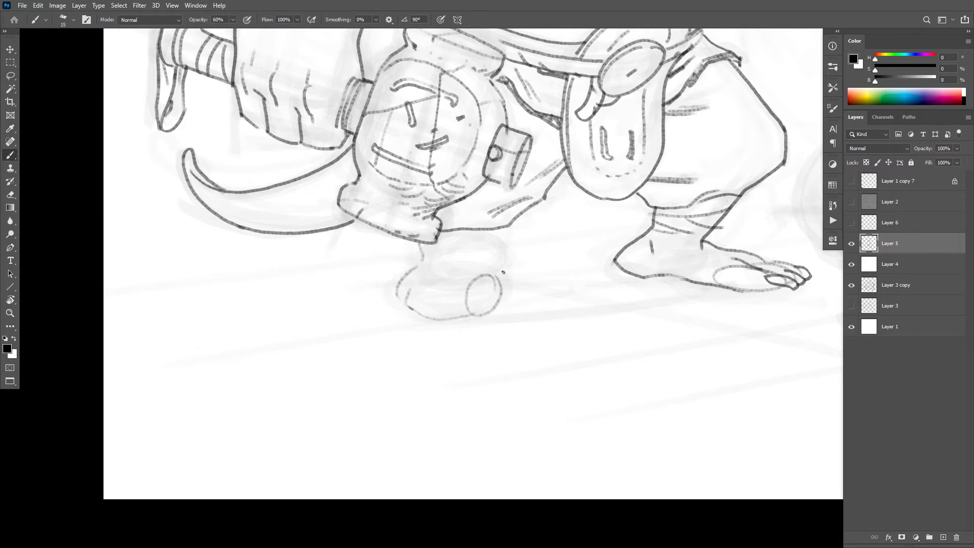
Draw the front-facing foot's individual toes with long oval claws and darken its outer contour
left_click_drag(505, 273, 506, 304)
mouse_move(437, 288)
left_mouse_down()
mouse_move(434, 321)
mouse_move(449, 318)
mouse_move(420, 315)
mouse_move(490, 315)
mouse_move(474, 326)
mouse_move(473, 310)
left_mouse_up()
left_click_drag(496, 271, 519, 298)
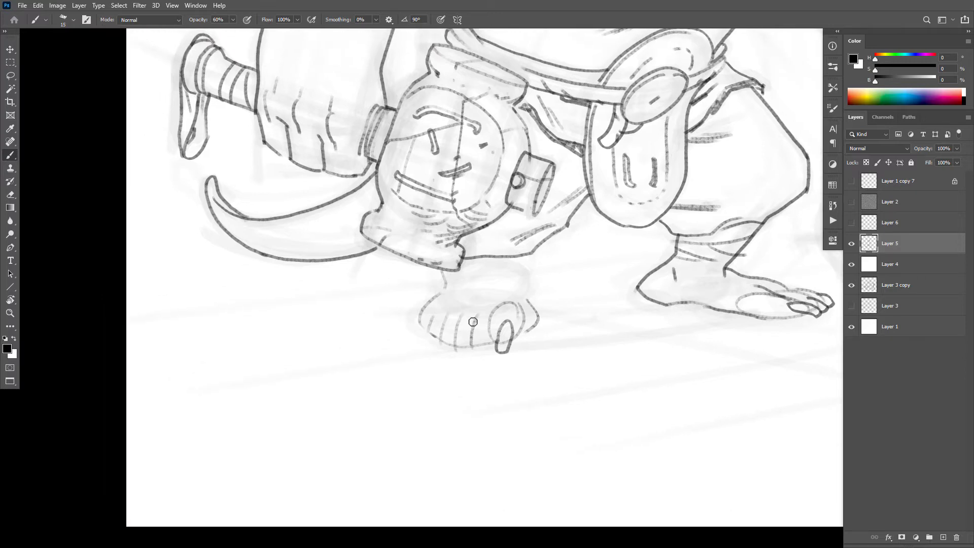
mouse_move(472, 322)
left_mouse_down()
mouse_move(468, 335)
mouse_move(452, 312)
mouse_move(430, 339)
mouse_move(429, 331)
mouse_move(476, 345)
mouse_move(472, 331)
mouse_move(421, 316)
mouse_move(442, 290)
left_mouse_up()
key("ctrl+z")
mouse_move(534, 328)
left_mouse_down()
mouse_move(493, 340)
mouse_move(516, 335)
mouse_move(525, 304)
left_mouse_up()
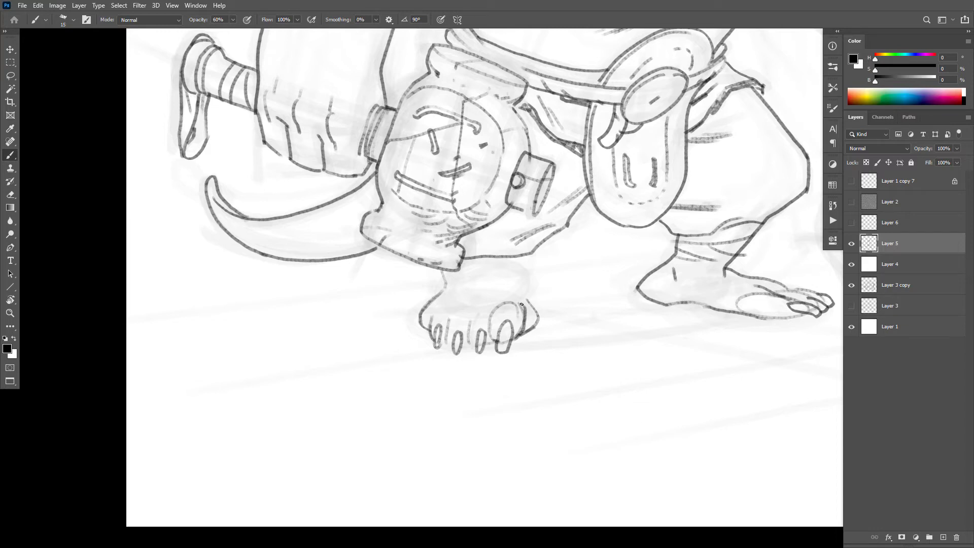
mouse_move(492, 345)
left_mouse_down()
mouse_move(495, 304)
mouse_move(473, 319)
mouse_move(437, 314)
left_mouse_up()
left_click_drag(530, 302, 527, 291)
Draw the front-facing foot's ankle contours and add crease strokes beneath its trouser hem
mouse_move(453, 272)
left_mouse_down()
mouse_move(443, 287)
mouse_move(538, 252)
mouse_move(526, 286)
left_mouse_up()
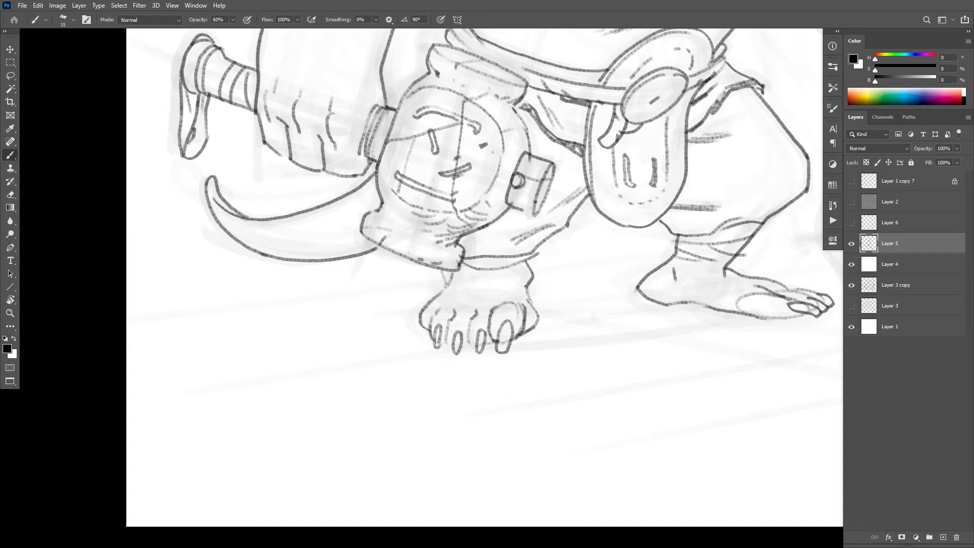
key("ctrl+z")
left_click_drag(528, 292, 516, 259)
mouse_move(760, 223)
left_mouse_down()
mouse_move(725, 230)
mouse_move(771, 210)
mouse_move(749, 212)
left_mouse_up()
mouse_move(519, 256)
left_mouse_down()
mouse_move(481, 270)
mouse_move(488, 258)
mouse_move(520, 274)
mouse_move(518, 264)
mouse_move(492, 285)
mouse_move(503, 267)
mouse_move(476, 278)
mouse_move(474, 264)
mouse_move(450, 294)
left_mouse_up()
mouse_move(529, 280)
left_mouse_down()
mouse_move(500, 291)
mouse_move(518, 293)
left_mouse_up()
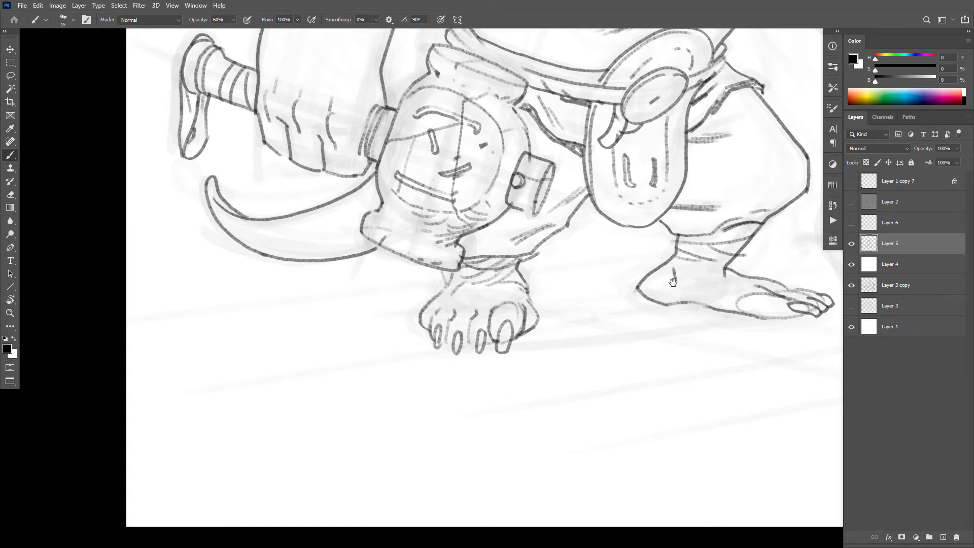
Strengthen the trouser hem above the front-facing foot and darken the lower rim of the hammer head
left_click_drag(684, 292, 717, 291)
left_click_drag(639, 290, 669, 290)
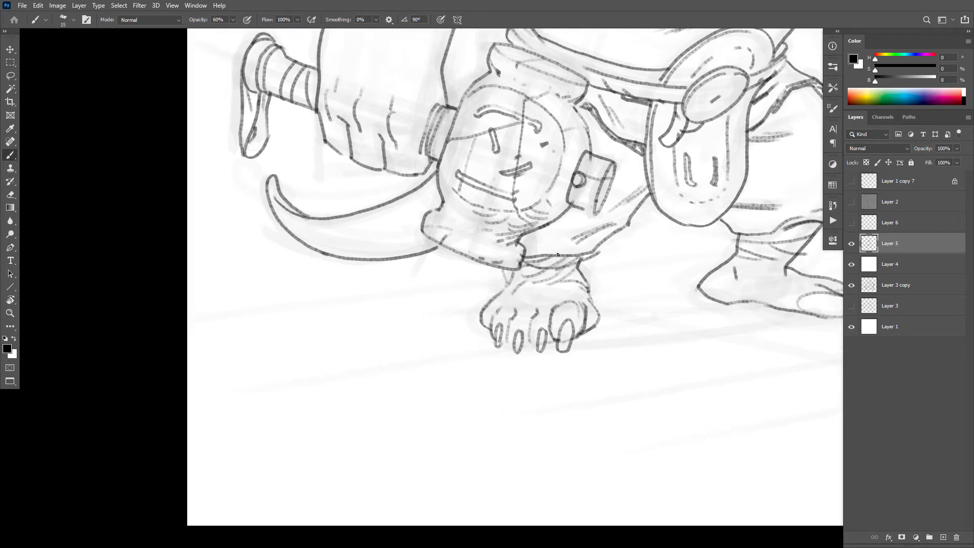
left_click_drag(567, 251, 540, 254)
mouse_move(541, 254)
left_mouse_down()
mouse_move(521, 263)
mouse_move(521, 253)
mouse_move(512, 271)
left_mouse_up()
key("e")
key("b")
mouse_move(442, 204)
left_mouse_down()
mouse_move(424, 238)
mouse_move(433, 224)
mouse_move(423, 233)
mouse_move(482, 261)
left_mouse_up()
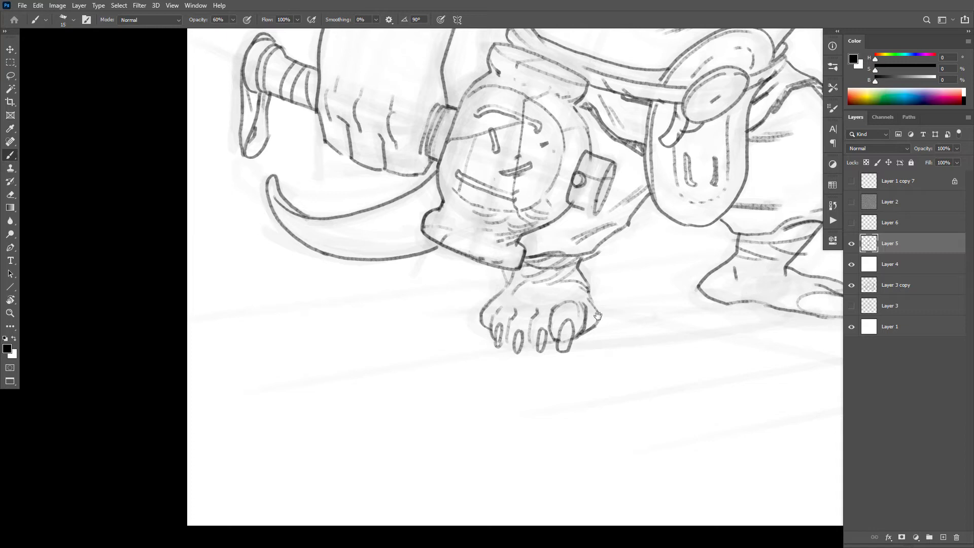
Add inner contour and texture strokes along the curved spike, plus small fold lines at the belt end above the hammer head
left_click_drag(598, 316, 730, 328)
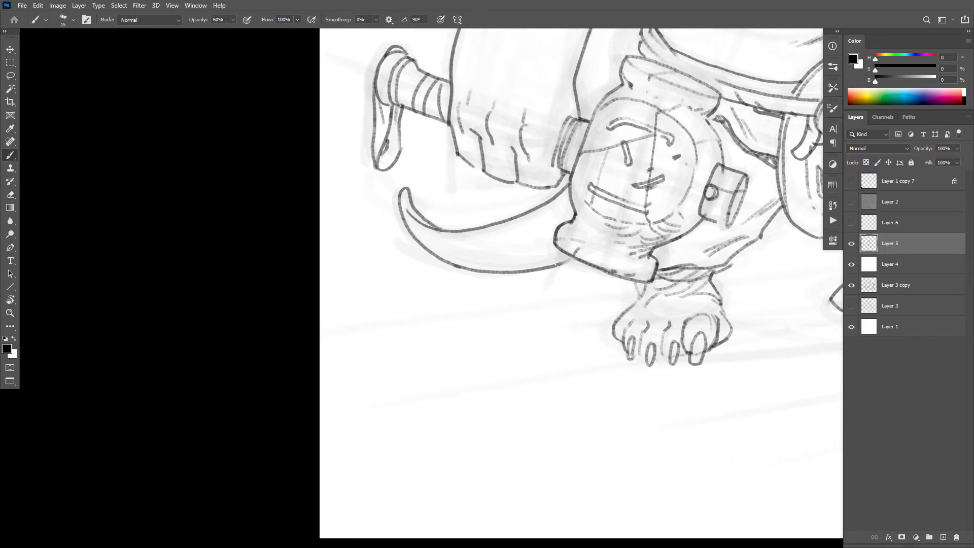
mouse_move(556, 265)
left_mouse_down()
mouse_move(729, 274)
mouse_move(556, 283)
mouse_move(595, 276)
mouse_move(550, 265)
mouse_move(554, 286)
mouse_move(515, 287)
mouse_move(536, 275)
mouse_move(512, 274)
left_mouse_up()
left_click_drag(582, 271, 575, 265)
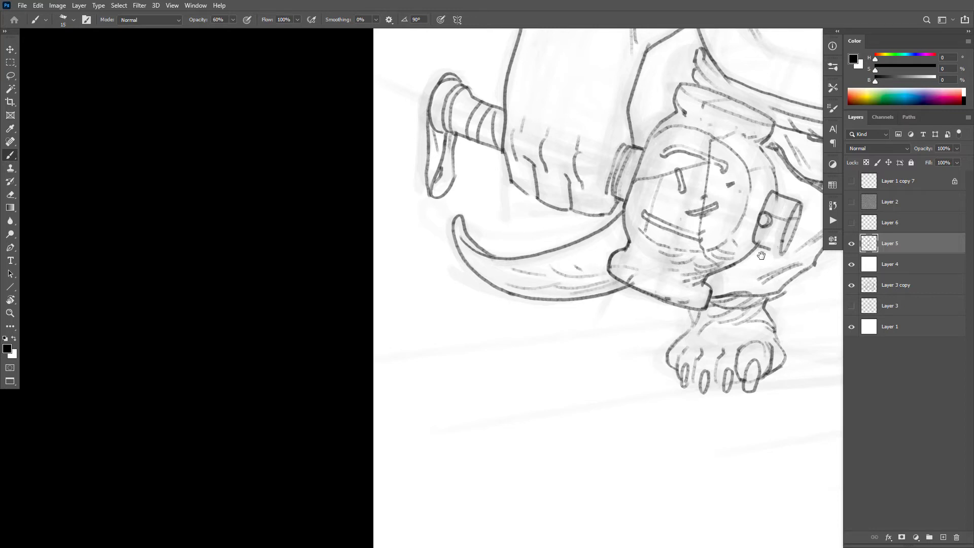
left_click_drag(761, 256, 724, 268)
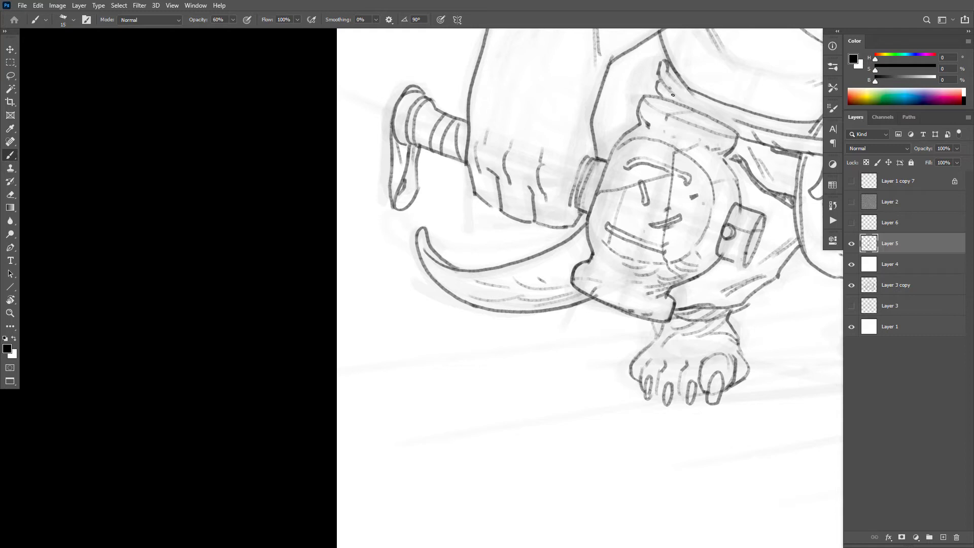
left_click_drag(673, 95, 670, 90)
left_click_drag(679, 97, 688, 103)
Darken the front-facing foot's contour and claws, and refine the toes and sole edge of the side-view foot
left_click_drag(762, 317, 561, 323)
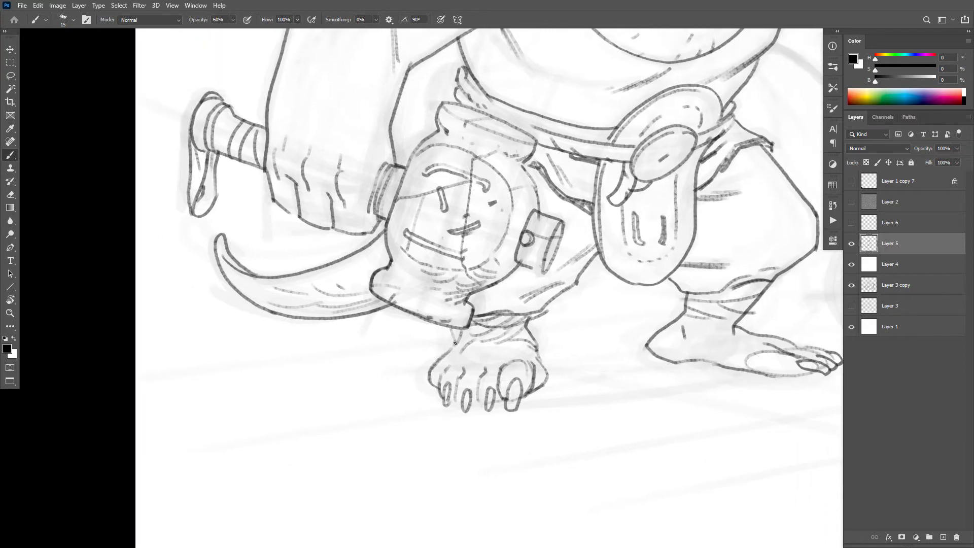
mouse_move(455, 343)
left_mouse_down()
mouse_move(450, 352)
mouse_move(451, 329)
mouse_move(432, 371)
mouse_move(469, 402)
mouse_move(505, 409)
mouse_move(493, 402)
left_mouse_up()
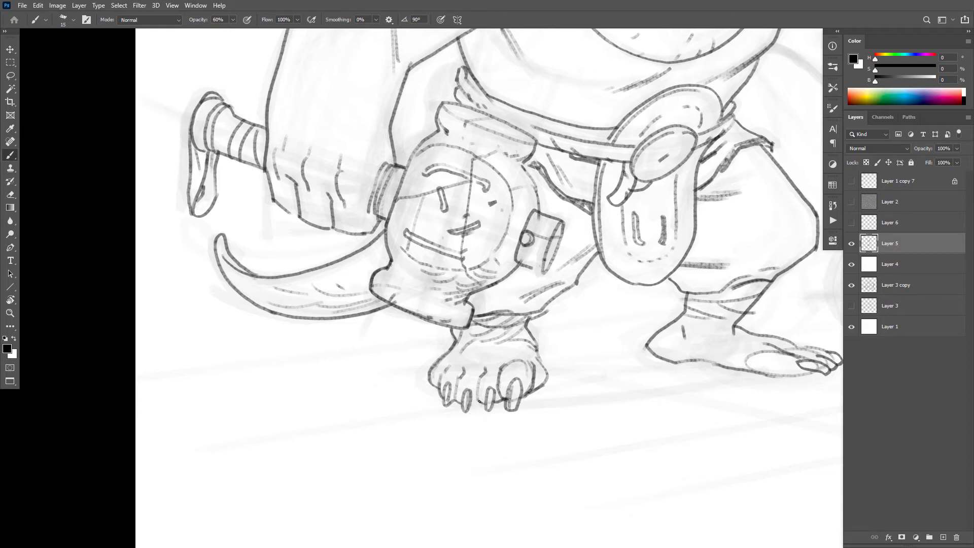
left_click_drag(638, 406, 461, 402)
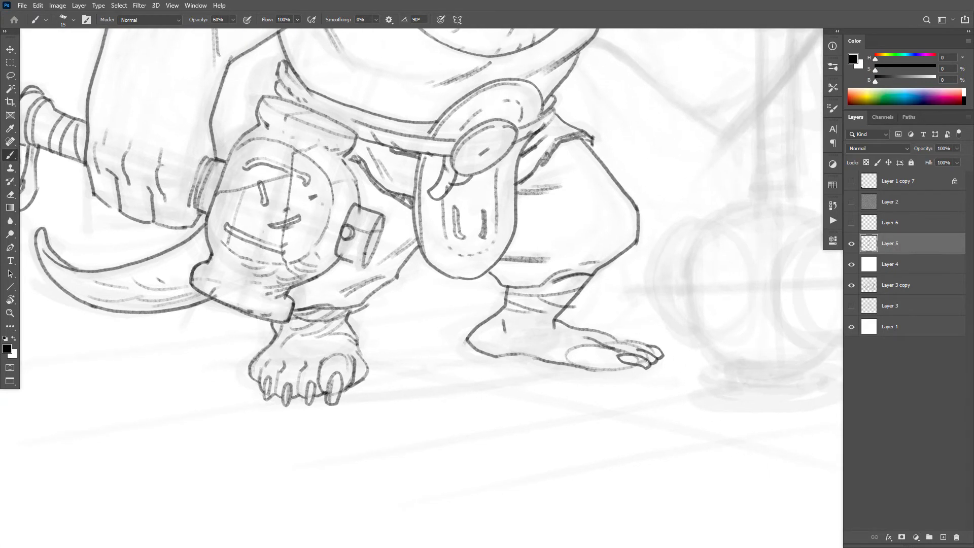
left_click_drag(635, 365, 592, 370)
left_click_drag(647, 345, 613, 339)
left_click_drag(439, 346, 460, 387)
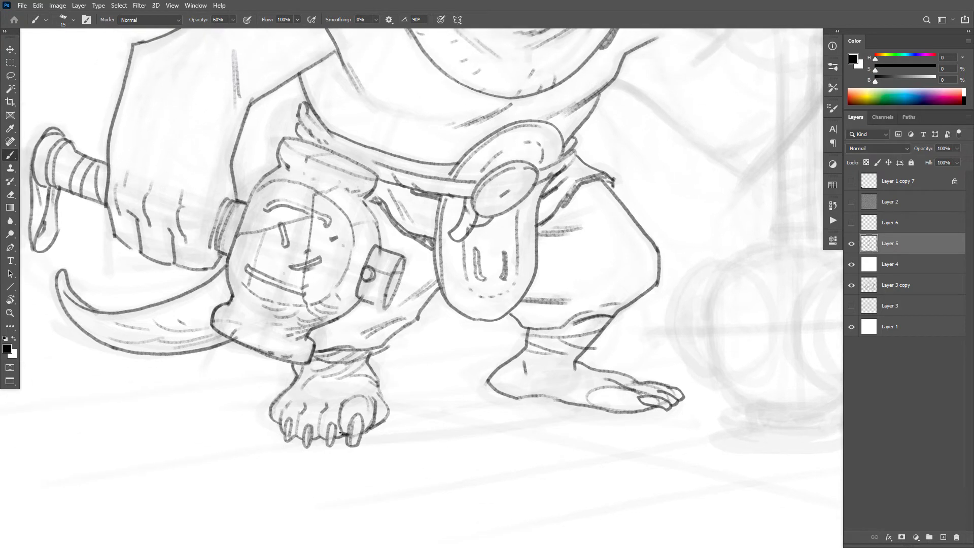
Add short texture marks to both trouser knees and shade the cylindrical peg on the hammer head
left_click_drag(628, 362, 560, 507)
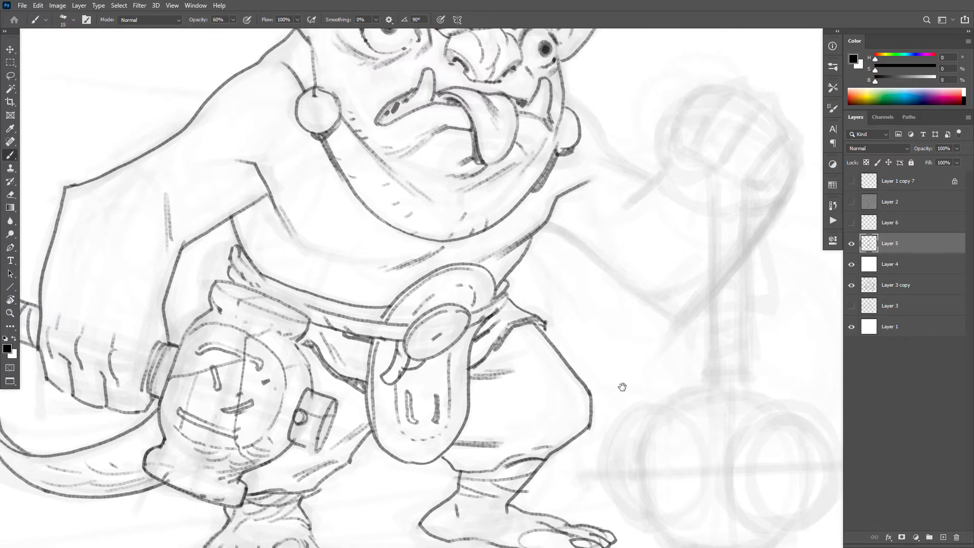
mouse_move(600, 394)
left_mouse_down()
mouse_move(658, 343)
mouse_move(613, 370)
left_mouse_up()
mouse_move(619, 342)
left_mouse_down()
mouse_move(593, 308)
mouse_move(593, 349)
mouse_move(575, 356)
left_mouse_up()
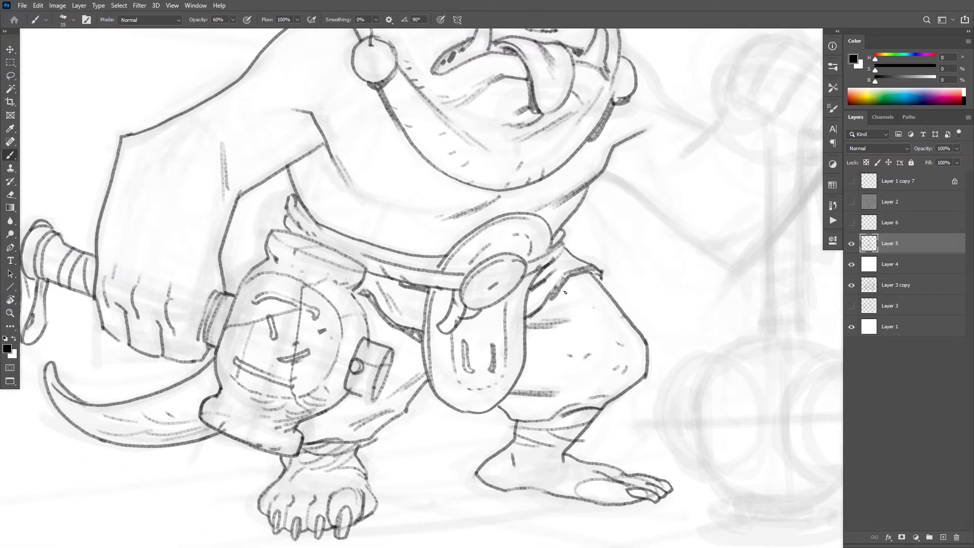
left_click_drag(403, 369, 400, 361)
left_click_drag(355, 392, 374, 398)
left_click_drag(389, 357, 376, 392)
left_click_drag(445, 378, 439, 386)
Draw a belly crease above the belt, a small V-shaped mark on the chest and a small tuft at the raised arm's armpit
mouse_move(305, 197)
left_mouse_down()
mouse_move(368, 236)
mouse_move(435, 255)
left_mouse_up()
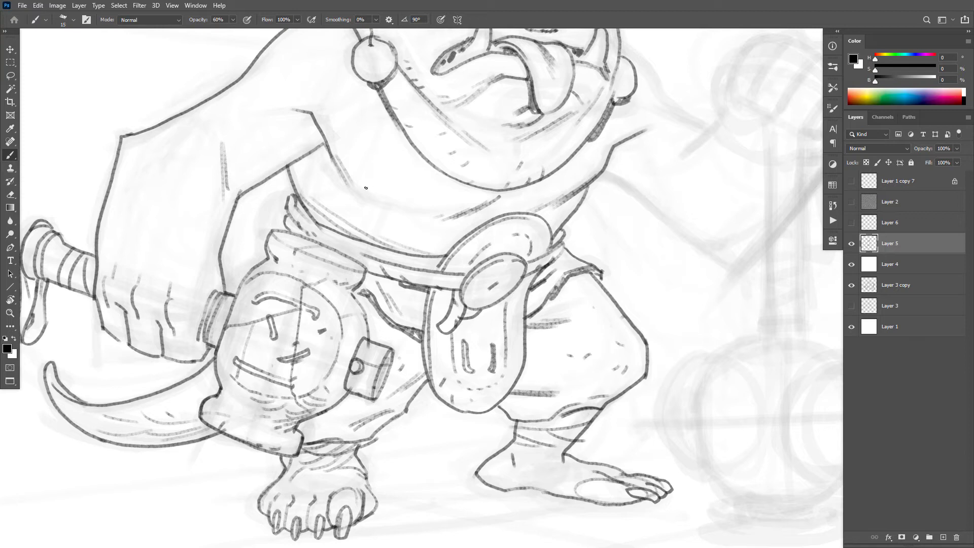
left_click_drag(364, 187, 373, 194)
left_click_drag(605, 184, 599, 177)
mouse_move(596, 174)
left_mouse_down()
mouse_move(620, 139)
mouse_move(588, 182)
left_mouse_up()
Draw the upper contour of the raised arm from behind the head down to the wrist
left_click_drag(603, 329, 515, 455)
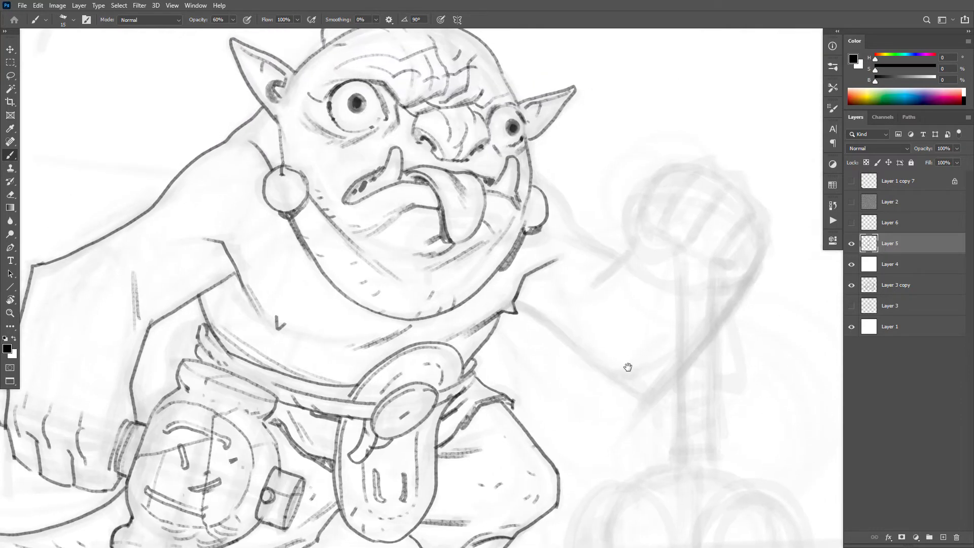
left_click_drag(645, 363, 643, 370)
mouse_move(529, 176)
left_mouse_down()
mouse_move(580, 234)
mouse_move(621, 258)
left_mouse_up()
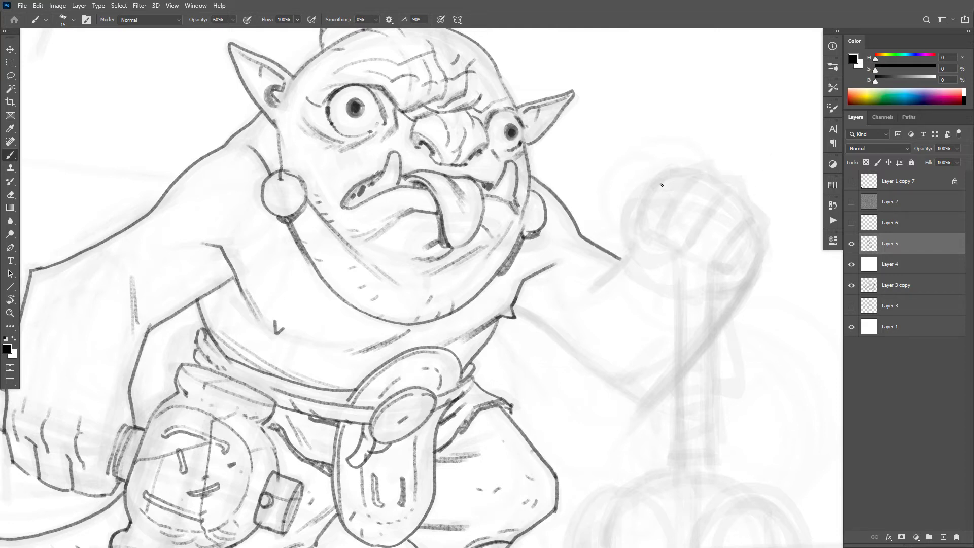
Draw the raised fist's four fingers with dividing lines, bumpy knuckles and an outer contour
mouse_move(659, 182)
left_mouse_down()
mouse_move(690, 190)
mouse_move(746, 225)
mouse_move(712, 206)
mouse_move(717, 199)
mouse_move(684, 248)
left_mouse_up()
left_click_drag(701, 173, 656, 234)
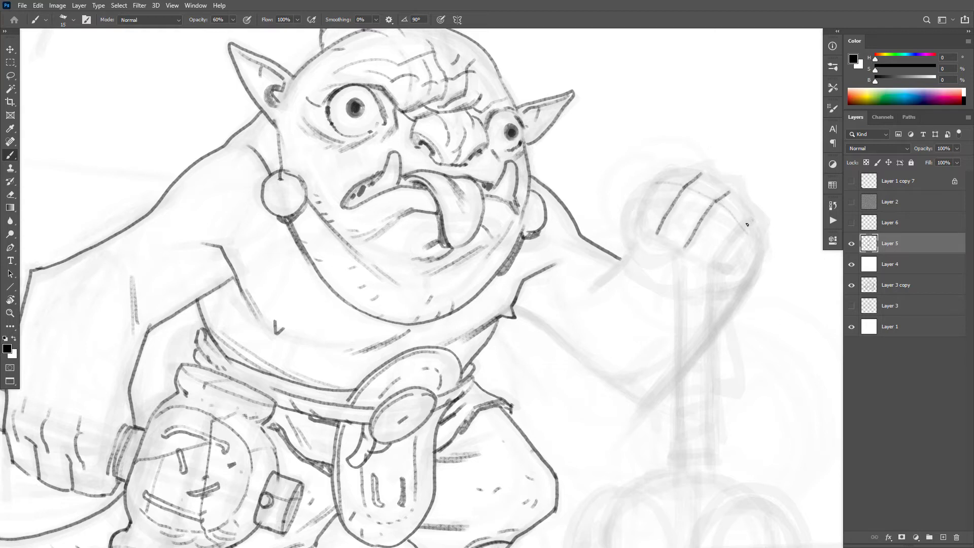
mouse_move(753, 221)
left_mouse_down()
mouse_move(712, 263)
mouse_move(738, 255)
mouse_move(655, 233)
left_mouse_up()
mouse_move(655, 184)
left_mouse_down()
mouse_move(642, 228)
mouse_move(670, 168)
mouse_move(687, 166)
mouse_move(731, 176)
mouse_move(750, 191)
mouse_move(756, 213)
left_mouse_up()
key("ctrl+z")
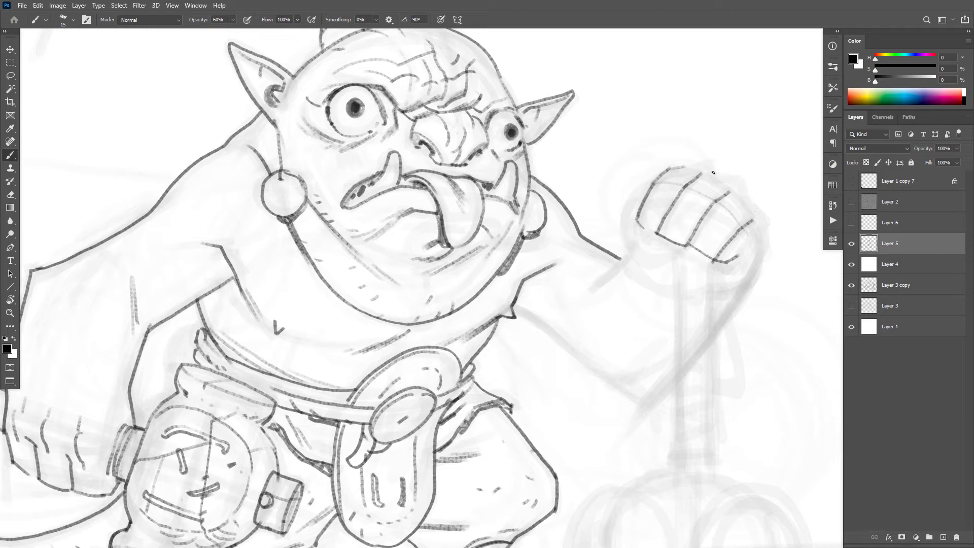
mouse_move(713, 173)
left_mouse_down()
mouse_move(728, 168)
mouse_move(757, 204)
mouse_move(757, 242)
left_mouse_up()
left_click_drag(708, 165, 686, 165)
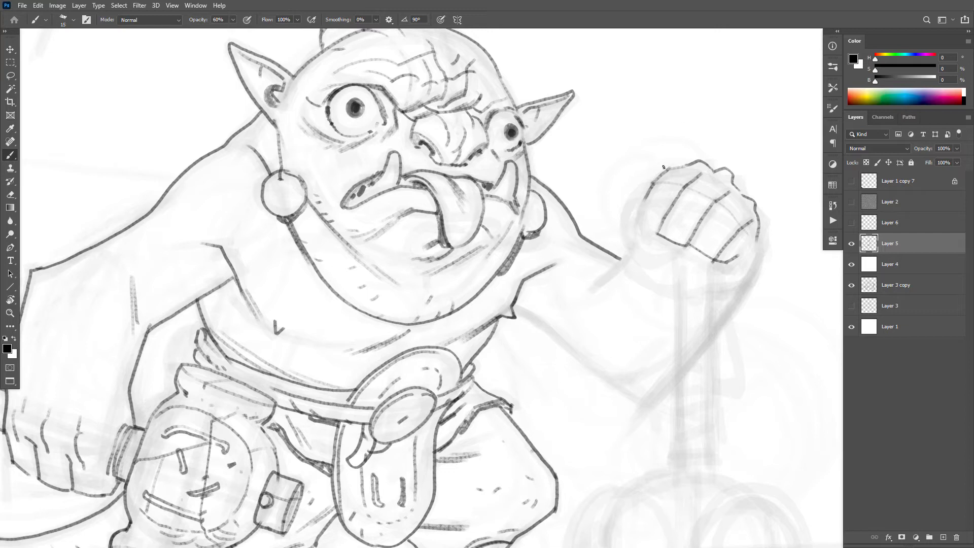
Draw the raised fist's thumb with its nail, and outline the palm and heel of the hand
mouse_move(656, 202)
left_mouse_down()
mouse_move(635, 195)
mouse_move(614, 232)
mouse_move(654, 236)
mouse_move(660, 200)
mouse_move(666, 212)
mouse_move(656, 219)
mouse_move(640, 199)
left_mouse_up()
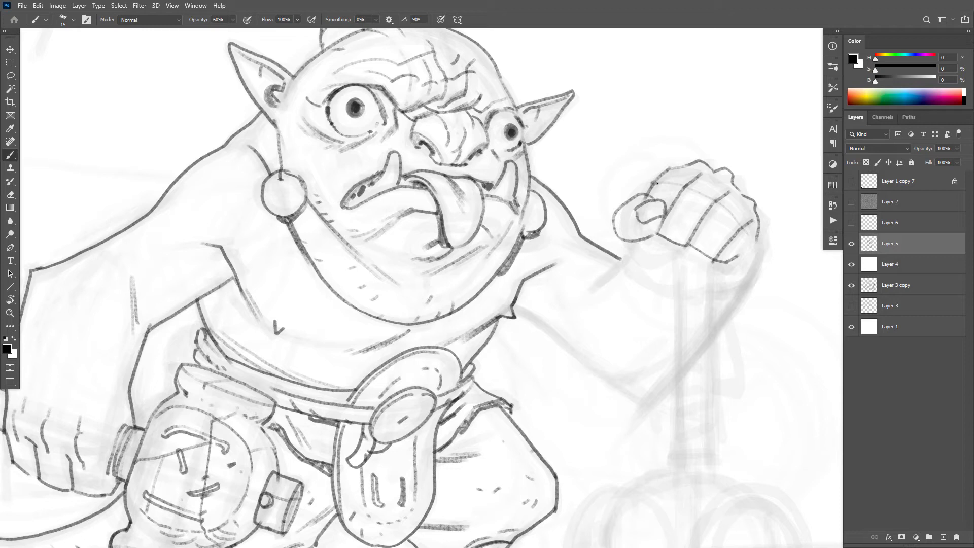
mouse_move(625, 243)
left_mouse_down()
mouse_move(652, 258)
mouse_move(663, 252)
mouse_move(638, 268)
mouse_move(671, 265)
left_mouse_up()
key("ctrl+z")
mouse_move(650, 189)
left_mouse_down()
mouse_move(618, 208)
mouse_move(615, 239)
mouse_move(624, 248)
left_mouse_up()
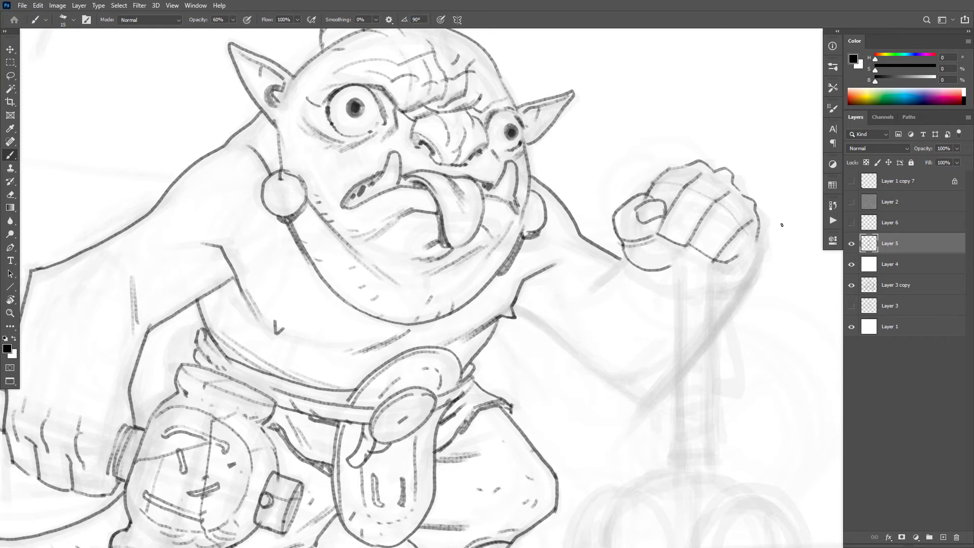
mouse_move(758, 232)
left_mouse_down()
mouse_move(744, 287)
mouse_move(717, 292)
left_mouse_up()
left_click_drag(630, 263, 661, 285)
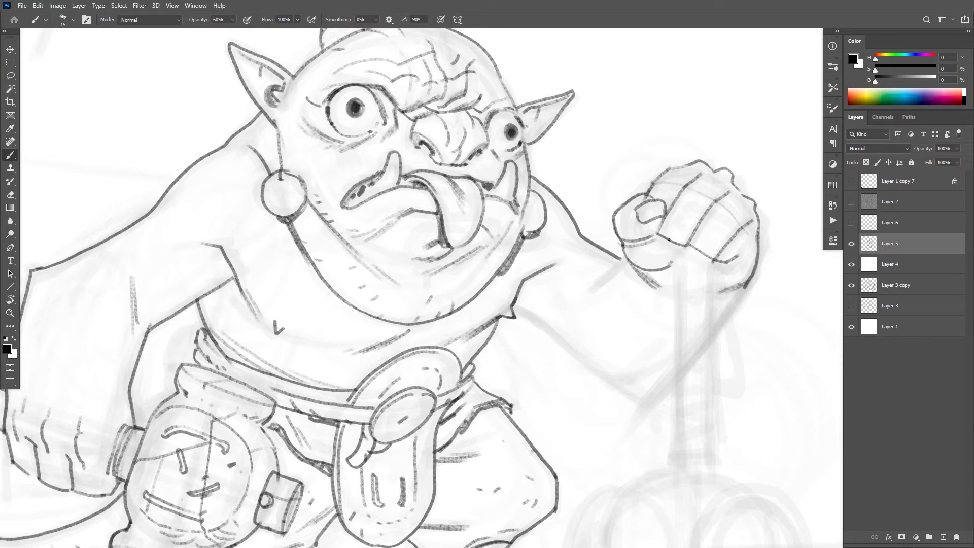
Draw the two long vertical edges of the shaft extending down from the raised fist
left_click_drag(668, 239, 676, 340)
left_click_drag(715, 260, 714, 312)
key("ctrl+z")
mouse_move(718, 260)
left_mouse_down()
mouse_move(736, 388)
mouse_move(723, 394)
mouse_move(720, 277)
mouse_move(731, 391)
mouse_move(716, 394)
left_mouse_up()
key("ctrl+z")
left_click_drag(713, 263, 714, 469)
Draw a narrow strap loop hanging beside the shaft below the fist and darken its inner edge
mouse_move(738, 437)
left_mouse_down()
mouse_move(745, 366)
mouse_move(727, 409)
left_mouse_up()
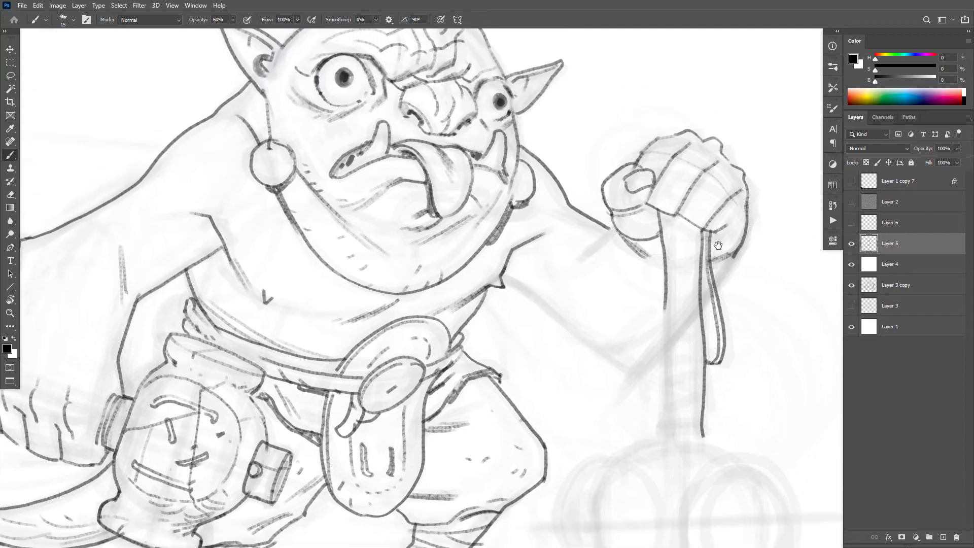
left_click_drag(709, 257, 711, 343)
left_click_drag(707, 275, 704, 347)
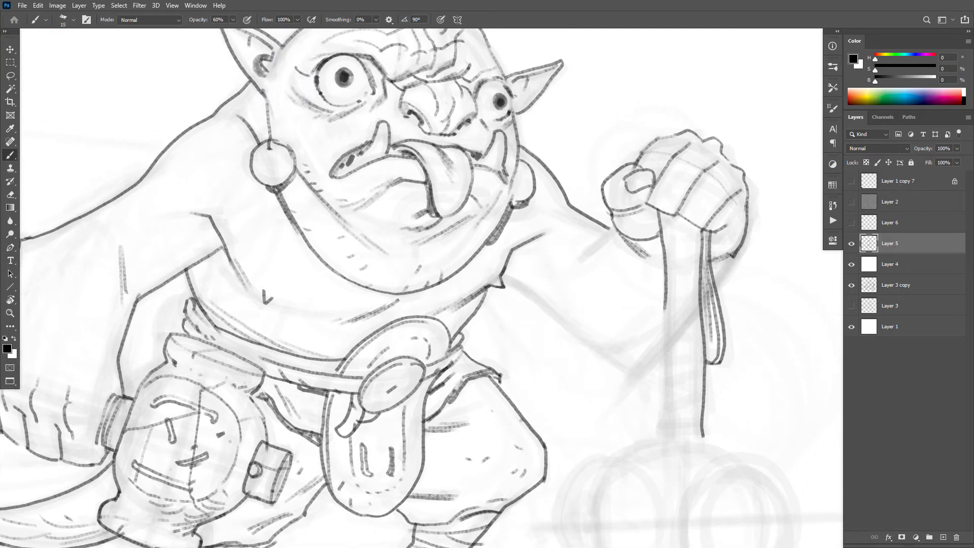
Complete the shaft's second long edge and draw slanted wrapping bands across it from the fist down to its lower end
mouse_move(665, 304)
left_mouse_down()
mouse_move(665, 437)
mouse_move(702, 440)
left_mouse_up()
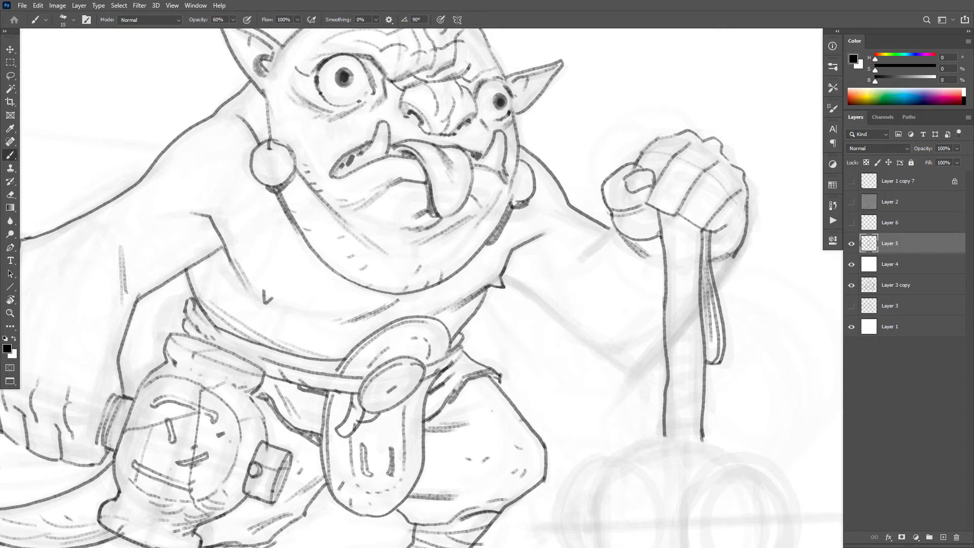
mouse_move(662, 237)
left_mouse_down()
mouse_move(704, 232)
mouse_move(706, 246)
mouse_move(662, 272)
mouse_move(677, 297)
mouse_move(665, 304)
mouse_move(683, 298)
mouse_move(705, 325)
mouse_move(702, 346)
mouse_move(671, 363)
mouse_move(702, 393)
mouse_move(657, 425)
left_mouse_up()
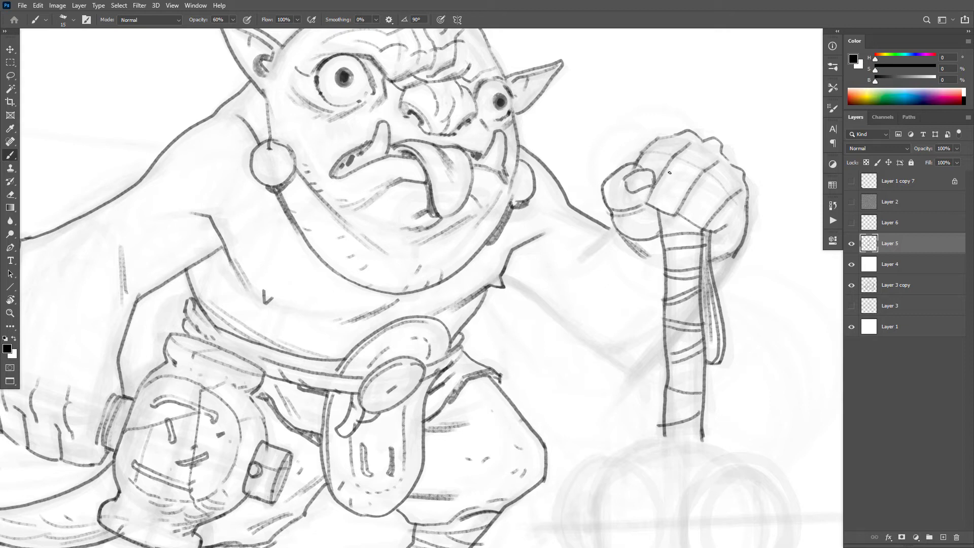
Darken the lower edge of the raised fist's fingers and add short crease strokes on the knuckles
mouse_move(664, 215)
left_mouse_down()
mouse_move(702, 232)
mouse_move(643, 208)
mouse_move(660, 209)
left_mouse_up()
left_click_drag(734, 203, 712, 237)
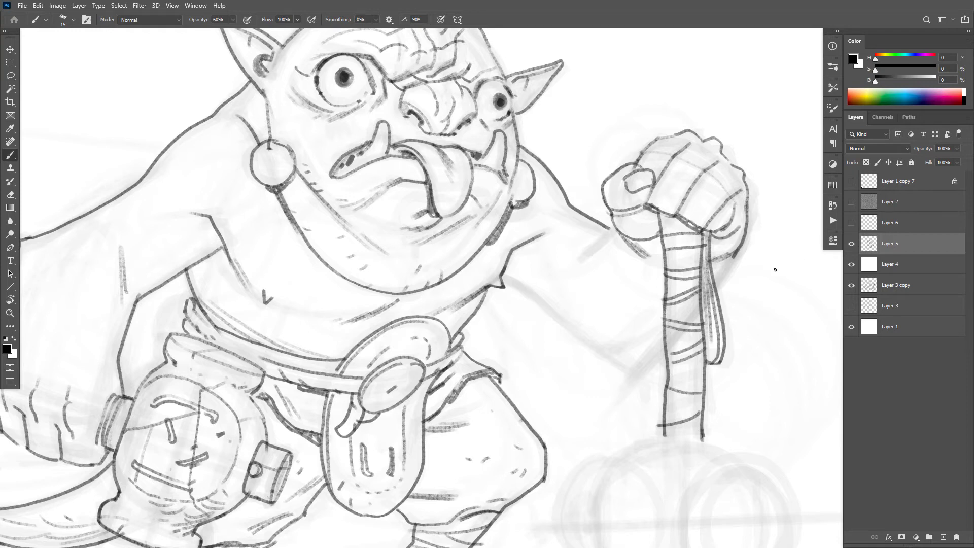
left_click_drag(745, 288, 737, 283)
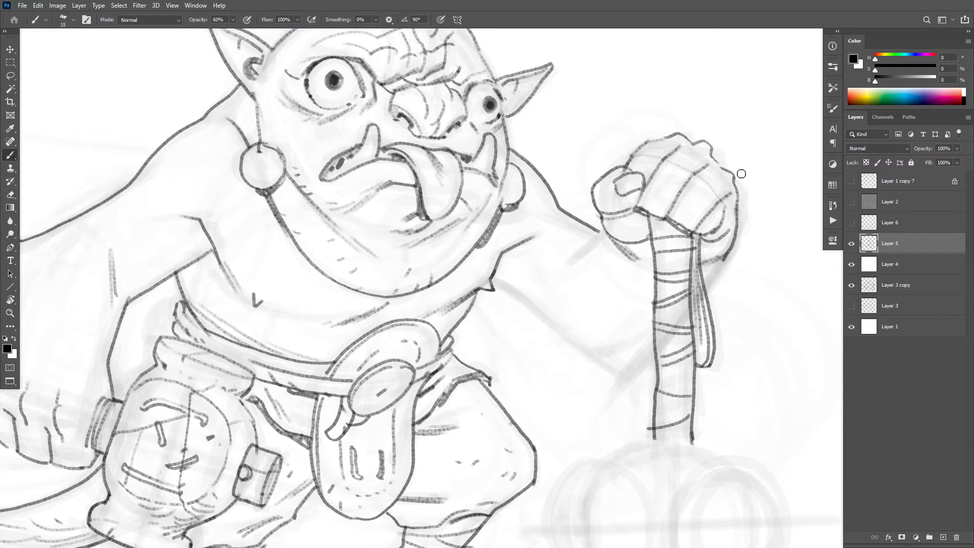
mouse_move(674, 158)
left_mouse_down()
mouse_move(670, 169)
mouse_move(639, 160)
left_mouse_up()
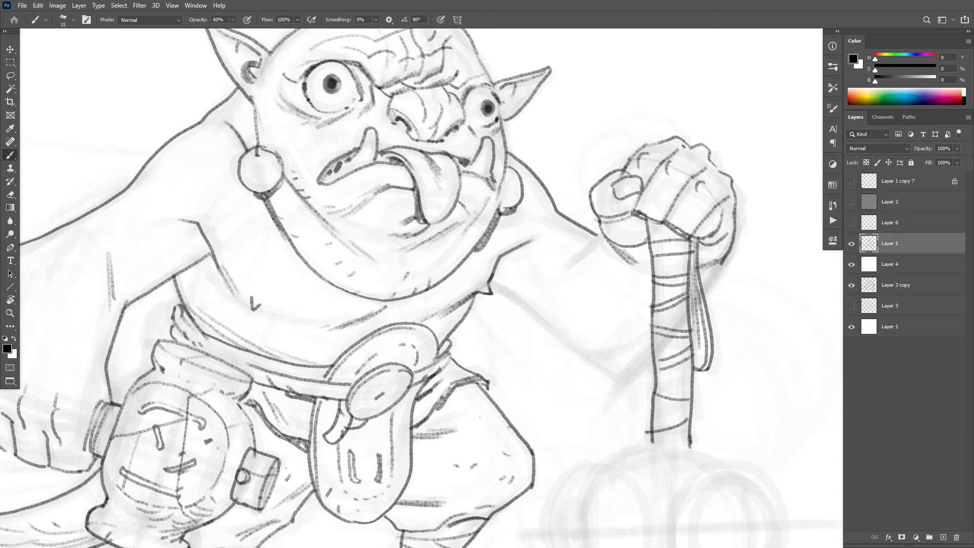
left_click_drag(703, 171, 714, 169)
Ink the raised arm's lower contour from armpit to elbow and add crease strokes at the wrist and elbow
scroll(762, 237, "down", 5)
scroll(756, 184, "up", 5)
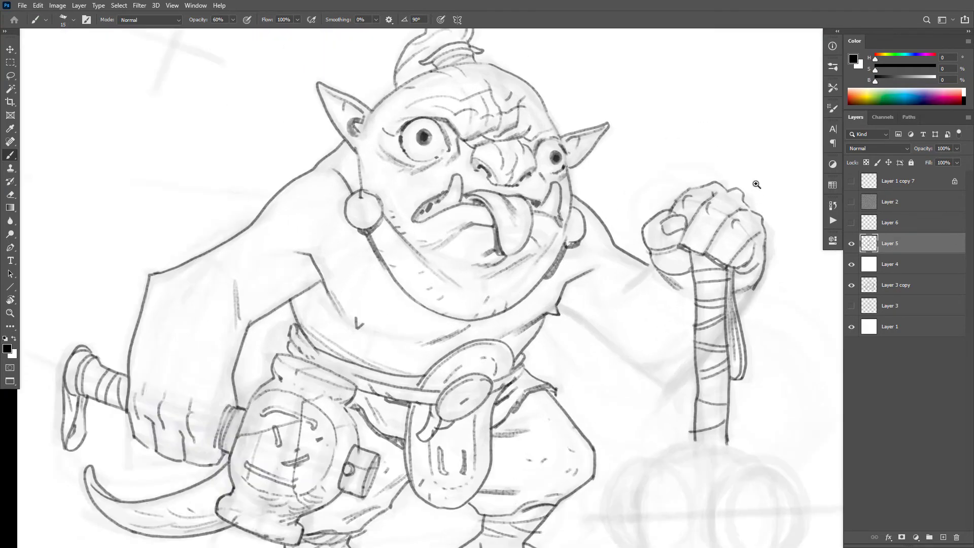
scroll(756, 184, "up", 1)
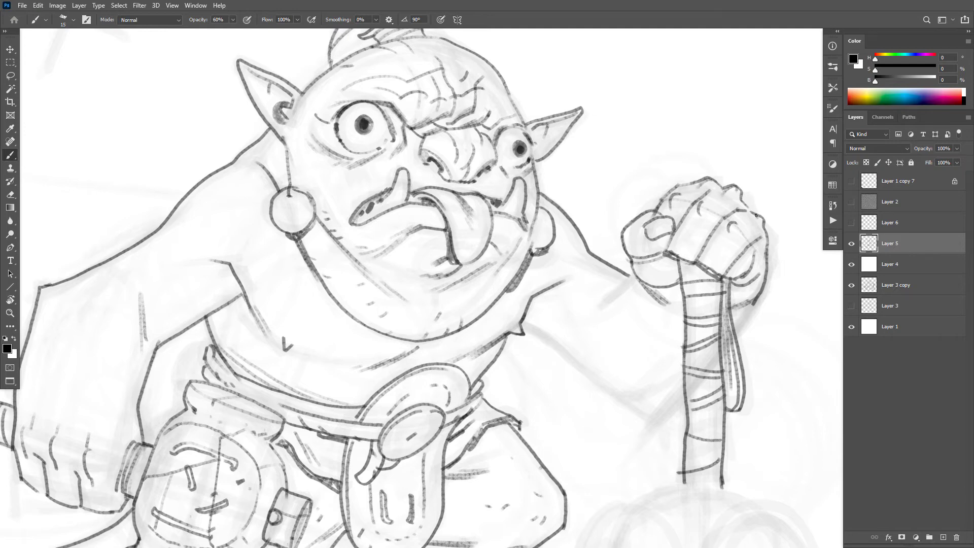
scroll(788, 257, "down", 4)
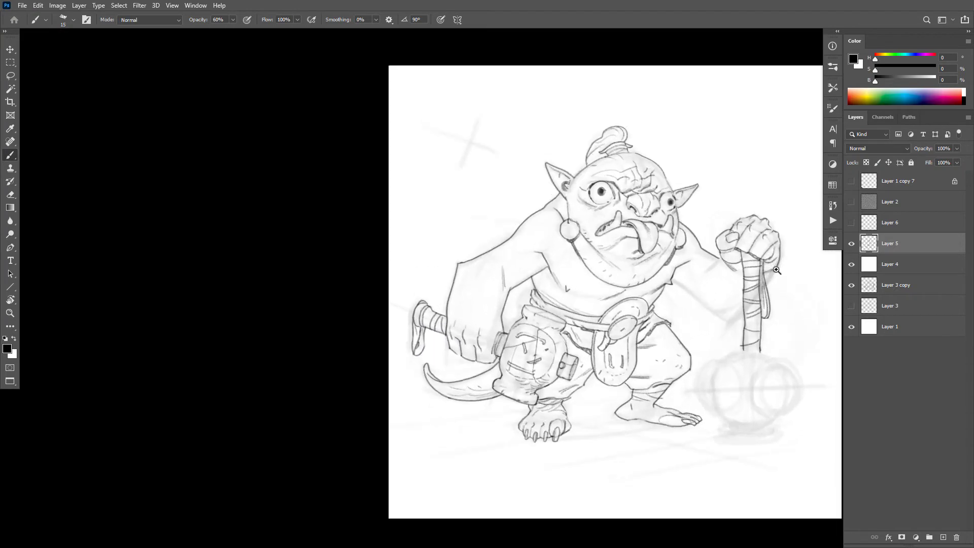
scroll(776, 270, "up", 5)
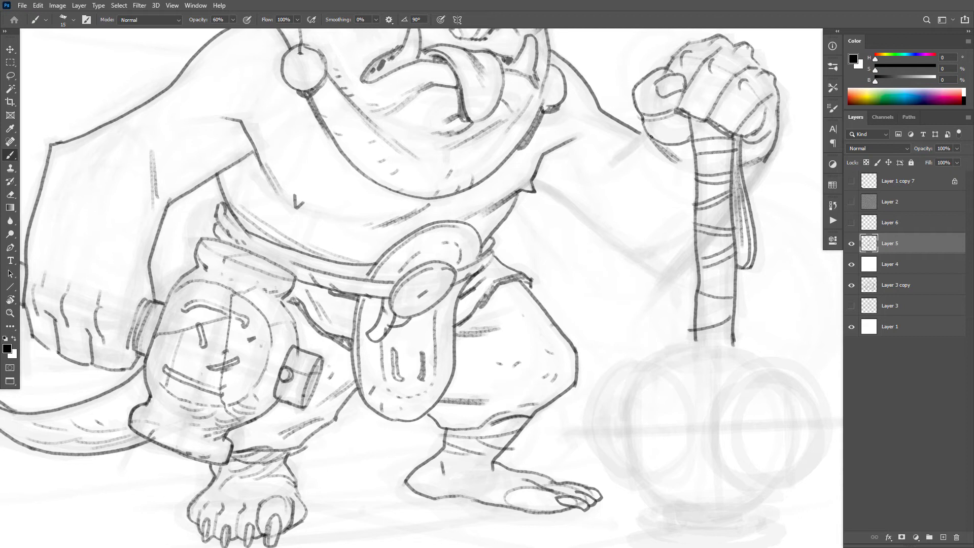
left_click_drag(646, 132, 613, 162)
left_click_drag(760, 162, 750, 180)
left_click_drag(691, 256, 662, 279)
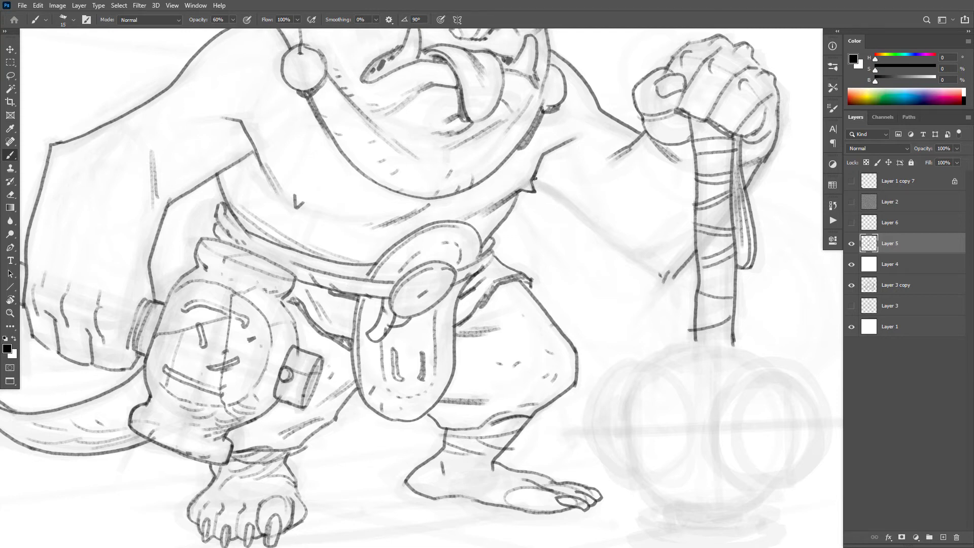
left_click_drag(557, 194, 660, 274)
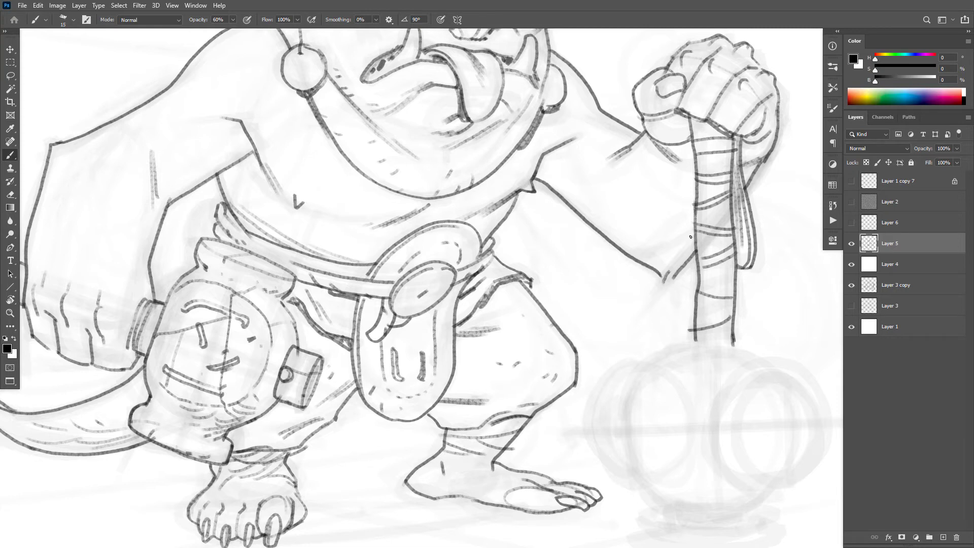
left_click_drag(692, 237, 669, 247)
left_click_drag(678, 237, 659, 247)
Add light muscle and crease strokes inside the lowered arm, just below its bent elbow
left_click_drag(540, 160, 577, 194)
left_click_drag(557, 311, 782, 275)
left_click_drag(561, 219, 633, 300)
left_click_drag(548, 191, 524, 208)
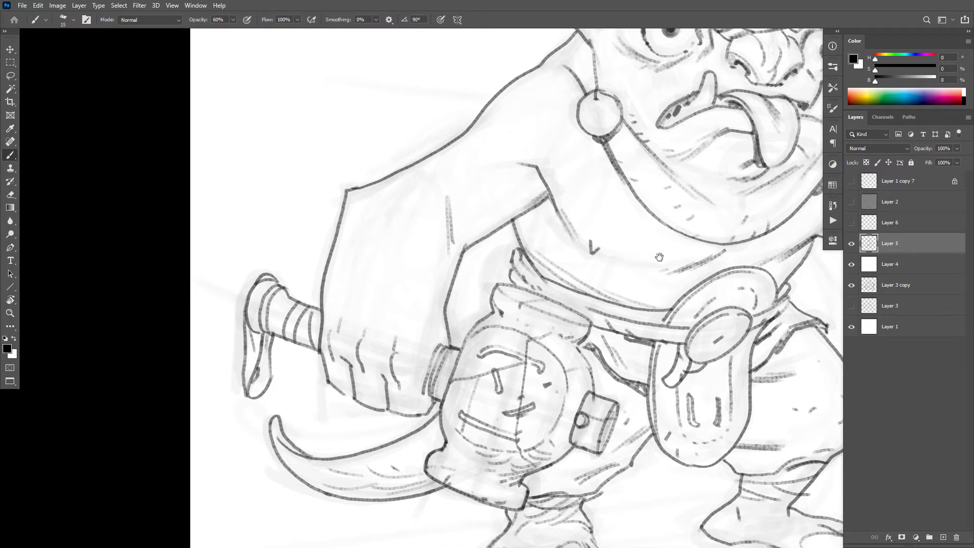
left_click_drag(659, 257, 680, 260)
left_click_drag(570, 197, 577, 212)
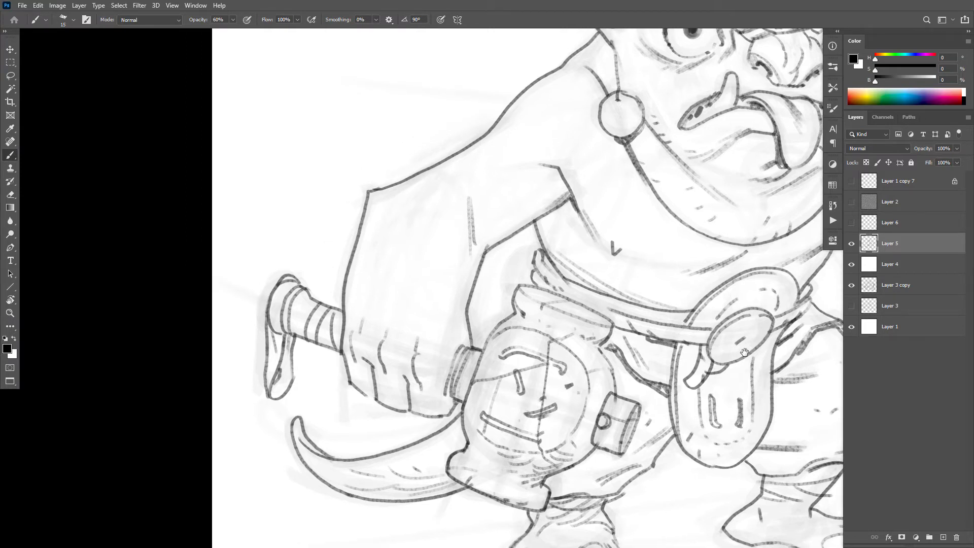
left_click_drag(708, 373, 308, 523)
left_click_drag(513, 313, 669, 232)
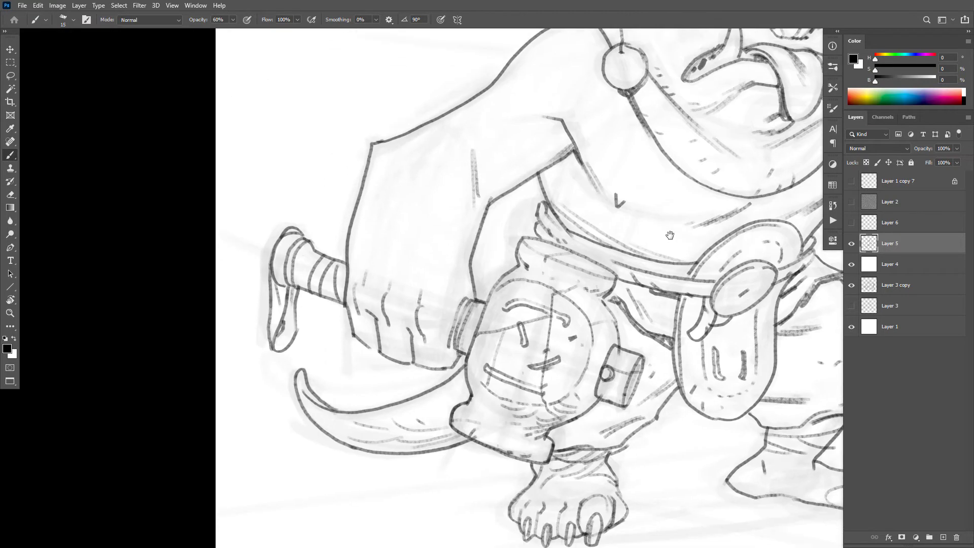
mouse_move(439, 122)
left_mouse_down()
mouse_move(409, 159)
mouse_move(417, 157)
mouse_move(413, 217)
left_mouse_up()
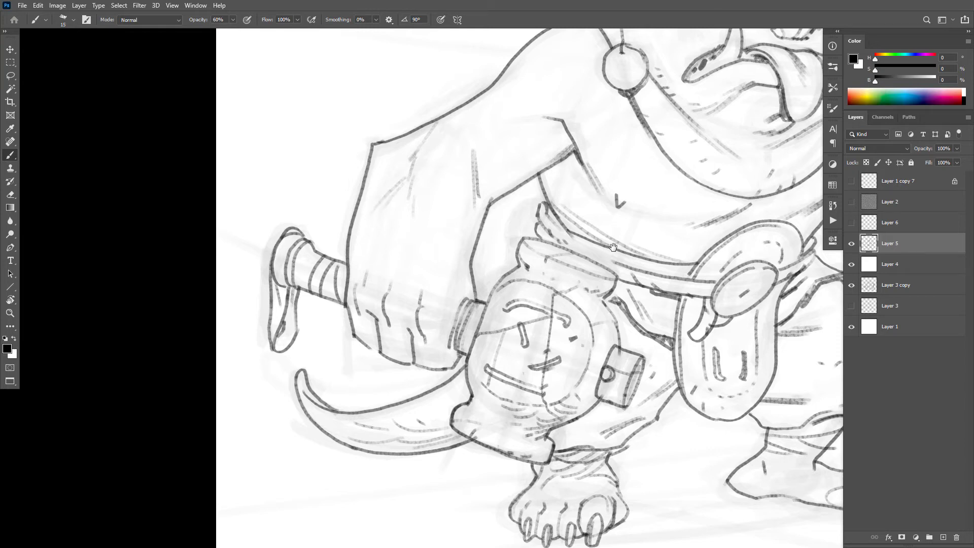
Rotate the canvas and draw the collar at the shaft's lower end and the small base rim under the hammer head
left_click_drag(659, 244, 97, 247)
left_click_drag(556, 330, 631, 259)
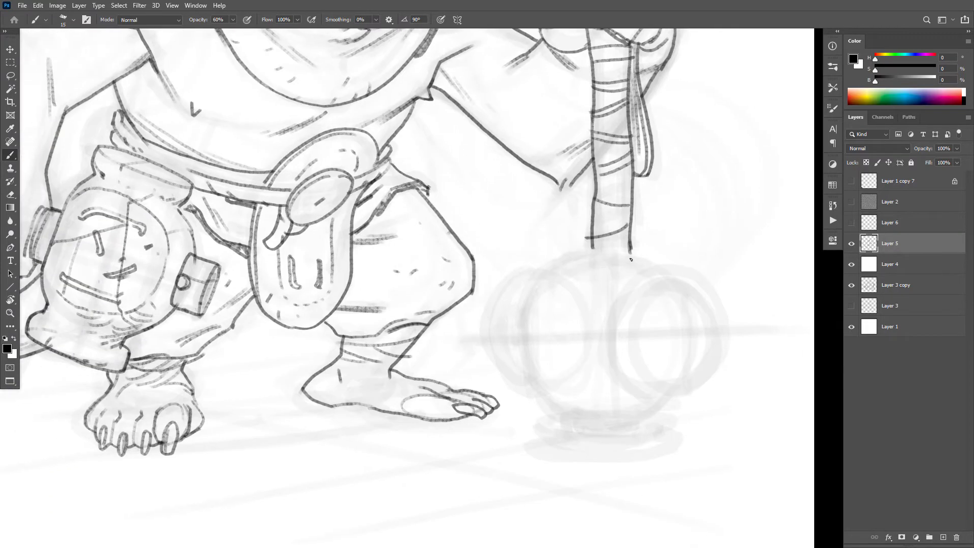
key("r")
mouse_move(680, 326)
left_mouse_down()
mouse_move(737, 211)
mouse_move(629, 192)
left_mouse_up()
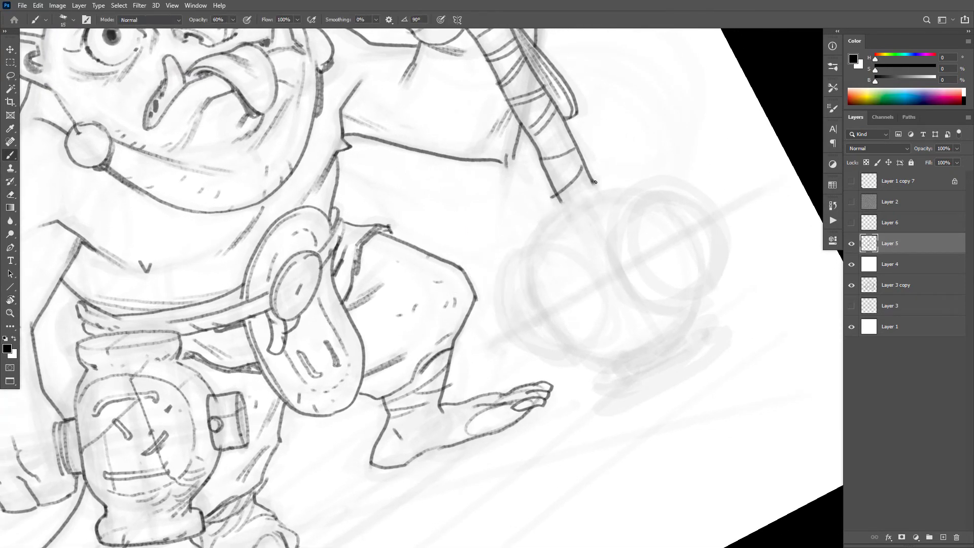
mouse_move(590, 183)
left_mouse_down()
mouse_move(561, 196)
mouse_move(604, 193)
left_mouse_up()
left_click_drag(637, 372, 696, 338)
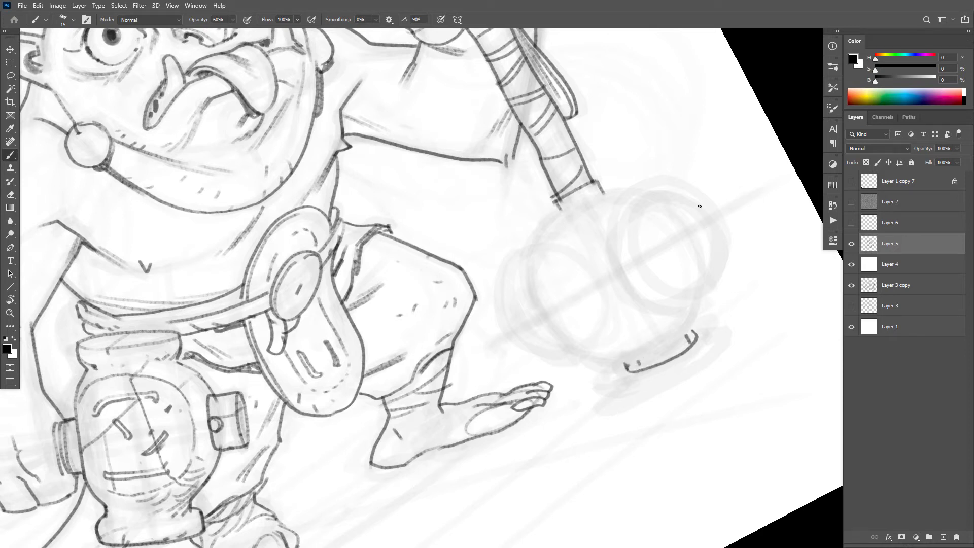
Outline the hammer head's rounded body with a large rimmed disc on its right side and an oval on its left
mouse_move(652, 183)
left_mouse_down()
mouse_move(632, 198)
mouse_move(628, 240)
mouse_move(642, 273)
mouse_move(694, 290)
mouse_move(715, 274)
mouse_move(724, 248)
mouse_move(709, 201)
mouse_move(672, 176)
mouse_move(618, 204)
mouse_move(610, 226)
mouse_move(629, 284)
left_mouse_up()
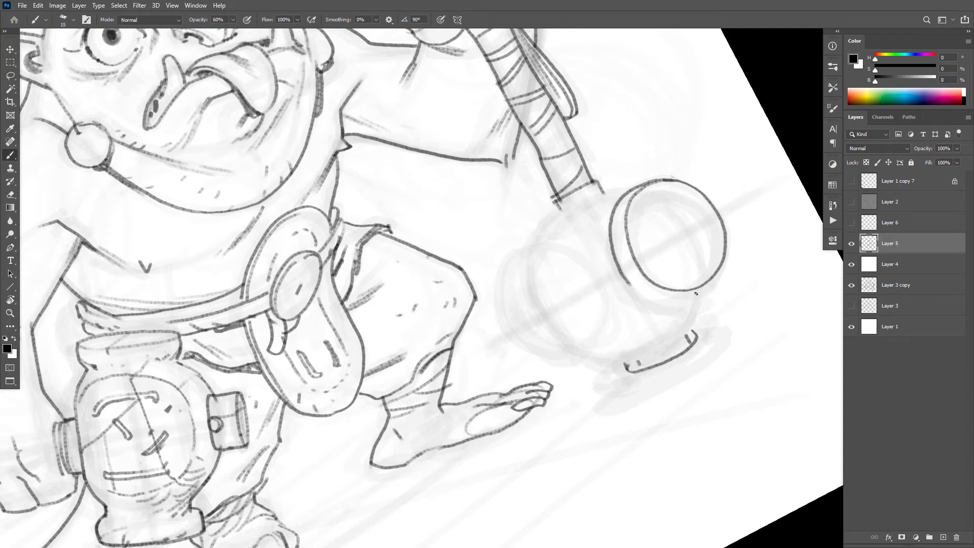
mouse_move(695, 293)
left_mouse_down()
mouse_move(662, 299)
mouse_move(641, 289)
left_mouse_up()
mouse_move(628, 189)
left_mouse_down()
mouse_move(566, 204)
mouse_move(538, 231)
mouse_move(534, 264)
mouse_move(532, 247)
mouse_move(528, 257)
mouse_move(557, 334)
left_mouse_up()
mouse_move(535, 246)
left_mouse_down()
mouse_move(562, 237)
mouse_move(582, 248)
mouse_move(610, 295)
mouse_move(606, 323)
mouse_move(561, 333)
left_mouse_up()
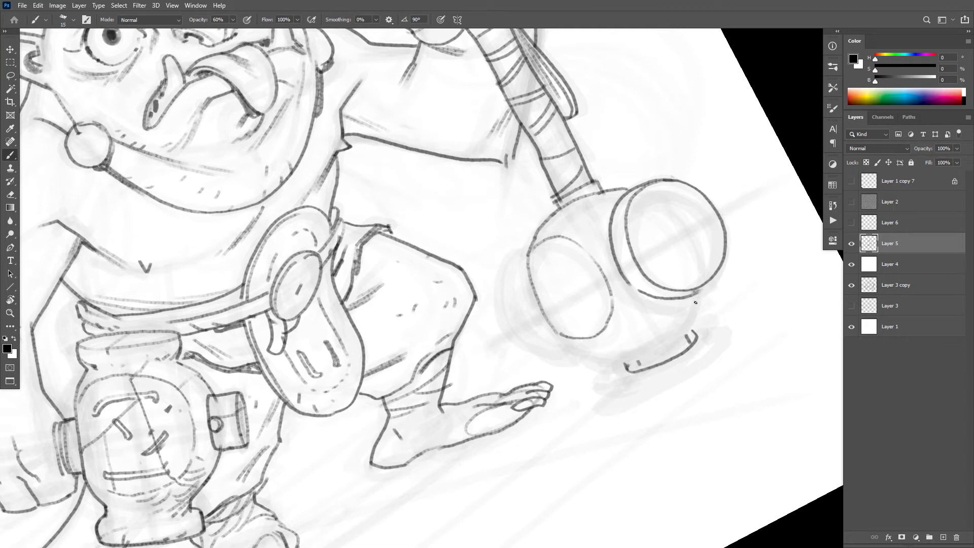
left_click_drag(696, 293, 684, 327)
Refine and thin the left oval's outline, and close the hammer head's lower contour down to the base rim
key("e")
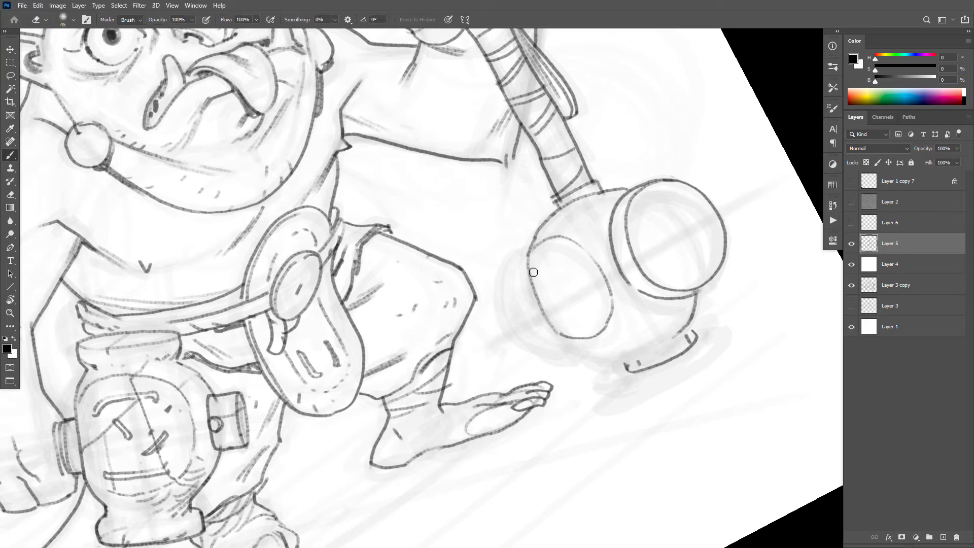
mouse_move(531, 270)
left_mouse_down()
mouse_move(549, 322)
mouse_move(529, 263)
mouse_move(552, 329)
left_mouse_up()
key("b")
mouse_move(530, 246)
left_mouse_down()
mouse_move(527, 279)
mouse_move(539, 309)
mouse_move(577, 350)
left_mouse_up()
key("e")
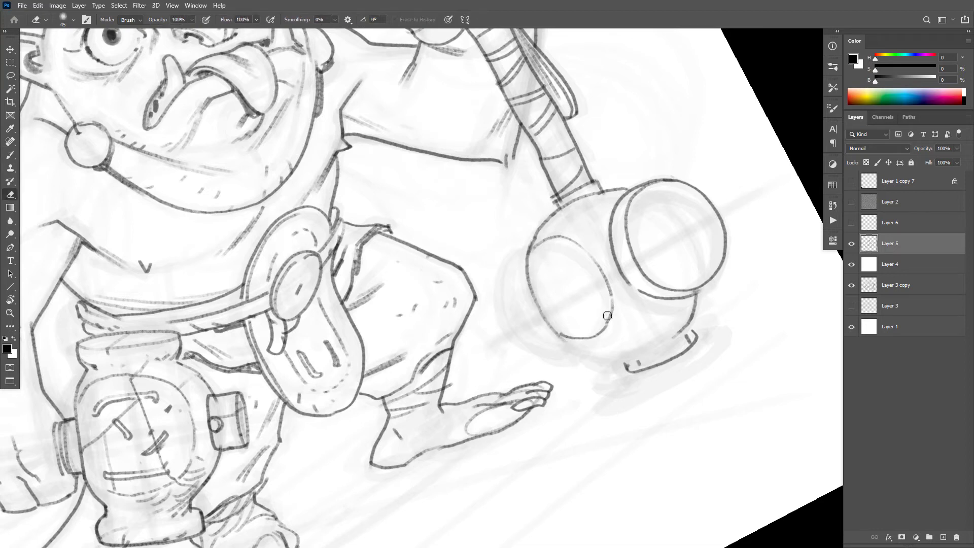
mouse_move(611, 310)
left_mouse_down()
mouse_move(578, 339)
mouse_move(564, 334)
left_mouse_up()
key("b")
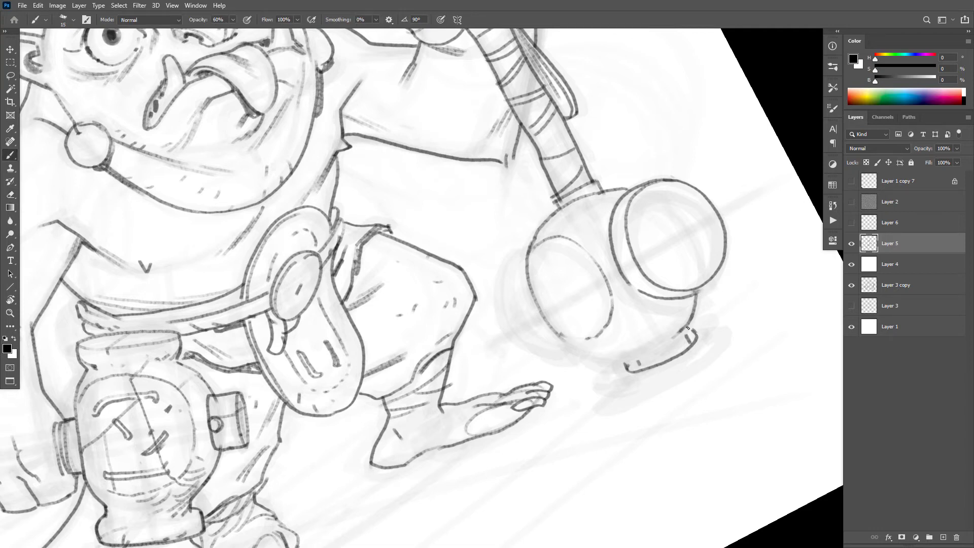
left_click_drag(581, 350, 619, 359)
Draw a thick rounded cap projecting from the left side of the hammer head
mouse_move(504, 256)
left_mouse_down()
mouse_move(499, 301)
mouse_move(528, 345)
mouse_move(560, 357)
left_mouse_up()
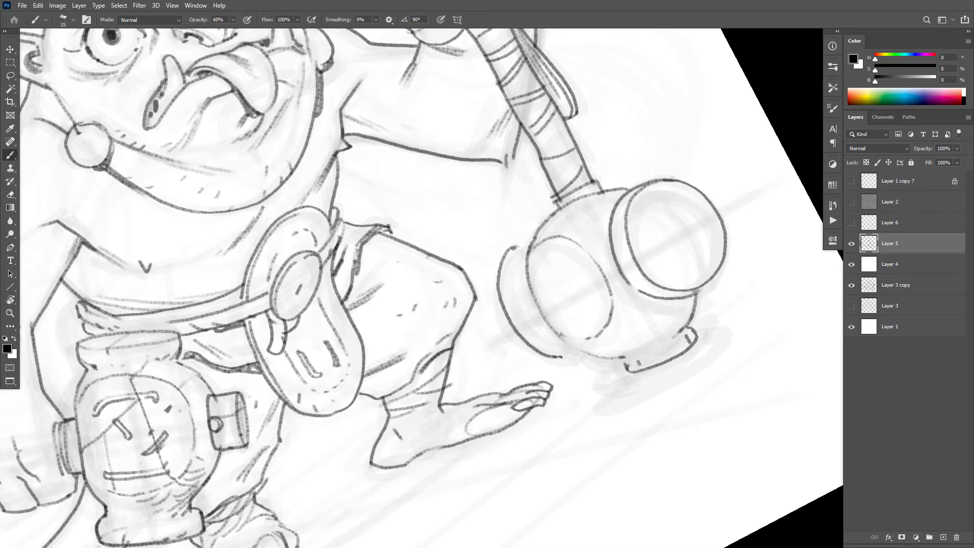
mouse_move(513, 249)
left_mouse_down()
mouse_move(537, 239)
mouse_move(617, 248)
mouse_move(630, 264)
mouse_move(635, 223)
mouse_move(618, 198)
mouse_move(558, 227)
mouse_move(527, 259)
mouse_move(528, 246)
mouse_move(517, 246)
mouse_move(503, 280)
left_mouse_up()
left_click_drag(527, 248, 520, 276)
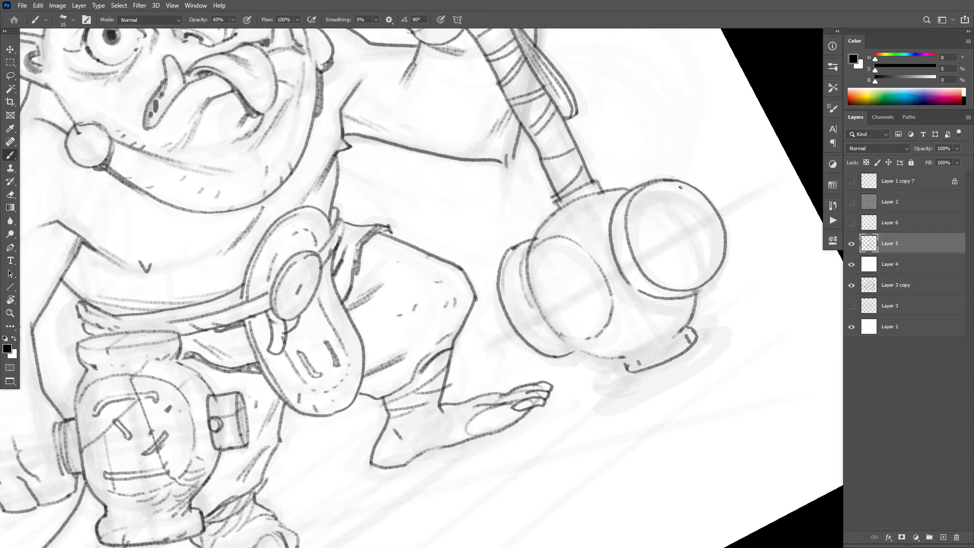
Draw dividing lines over the disc and head, and add two narrow slots with a short diagonal mark inside the oval
mouse_move(689, 182)
left_mouse_down()
mouse_move(685, 279)
mouse_move(674, 296)
mouse_move(647, 292)
left_mouse_up()
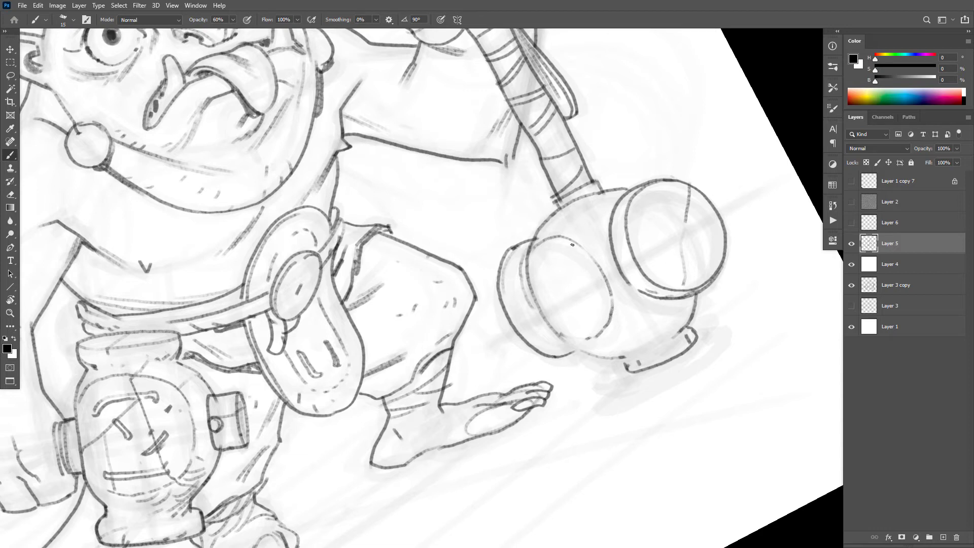
mouse_move(591, 201)
left_mouse_down()
mouse_move(570, 242)
mouse_move(586, 286)
mouse_move(576, 344)
left_mouse_up()
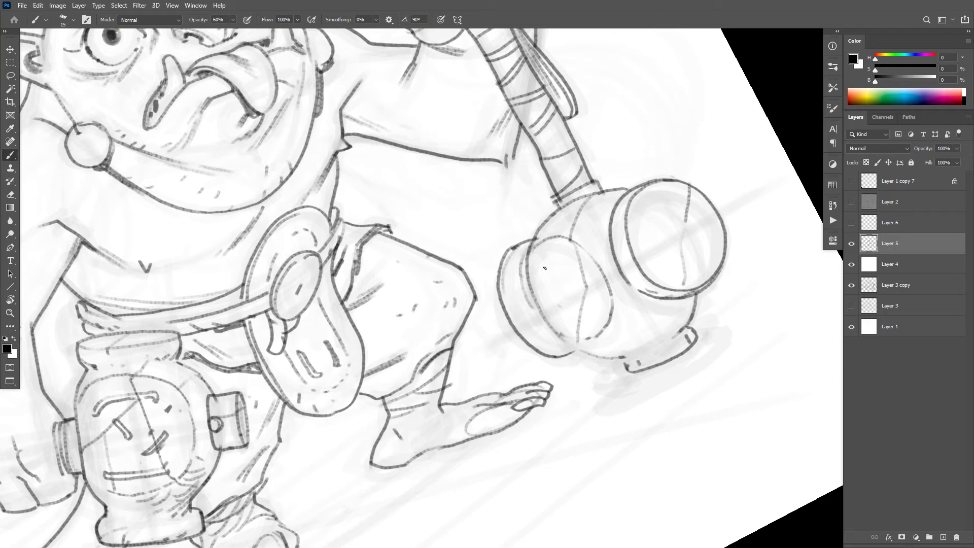
mouse_move(538, 272)
left_mouse_down()
mouse_move(567, 258)
mouse_move(576, 265)
mouse_move(540, 274)
left_mouse_up()
key("ctrl+z")
mouse_move(564, 323)
left_mouse_down()
mouse_move(590, 311)
mouse_move(561, 328)
left_mouse_up()
left_click_drag(574, 291, 563, 313)
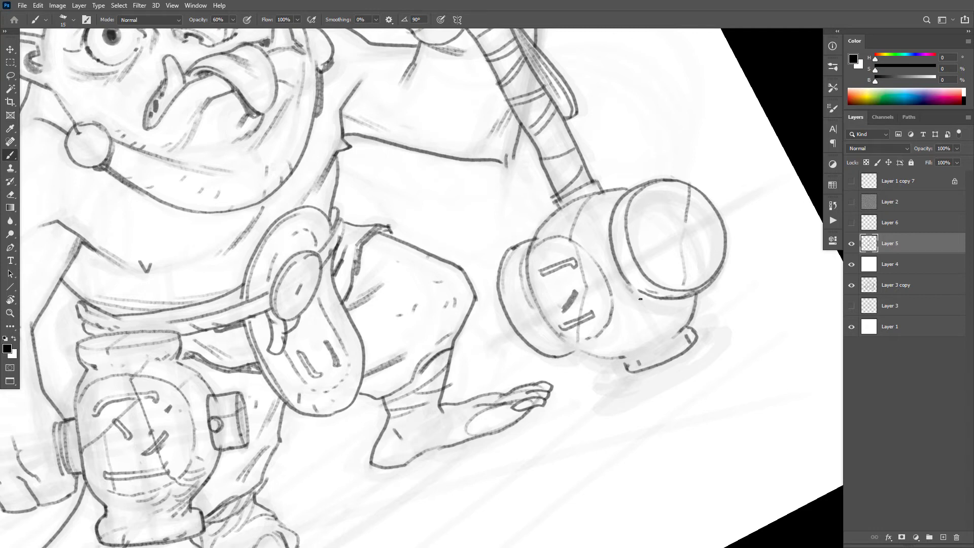
Reset the canvas rotation and undo the last few strokes on the hammer head
mouse_move(640, 299)
left_mouse_down()
mouse_move(691, 311)
mouse_move(693, 296)
mouse_move(669, 296)
mouse_move(654, 311)
left_mouse_up()
key("Escape")
key("ctrl+z")
key("ctrl+z")
key("ctrl+z")
key("ctrl+z")
key("ctrl+z")
key("ctrl+z")
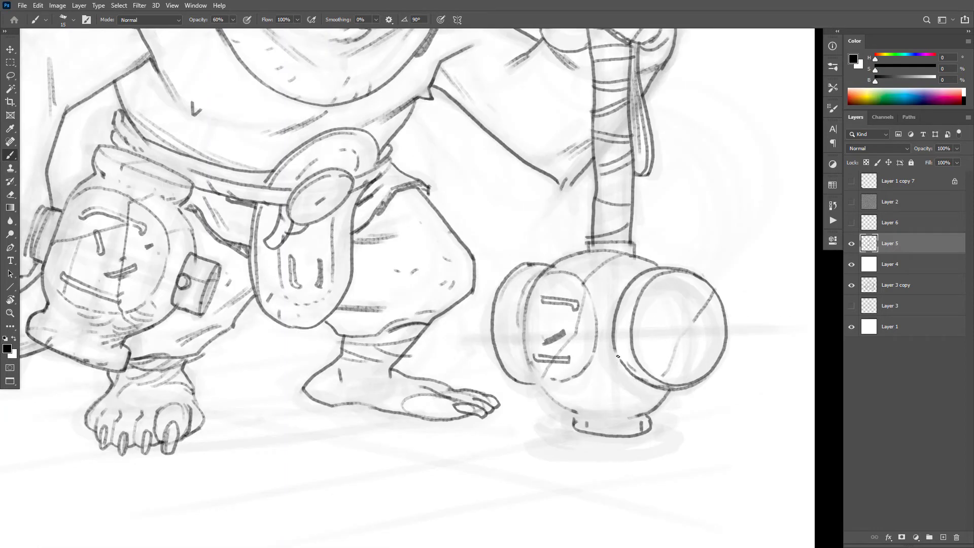
Draw a curved mouth edge with a row of small pointed teeth beneath the hammer head's large disc
mouse_move(619, 360)
left_mouse_down()
mouse_move(632, 393)
mouse_move(668, 391)
mouse_move(660, 402)
left_mouse_up()
mouse_move(652, 389)
left_mouse_down()
mouse_move(650, 403)
mouse_move(639, 398)
left_mouse_up()
left_click_drag(633, 380, 632, 391)
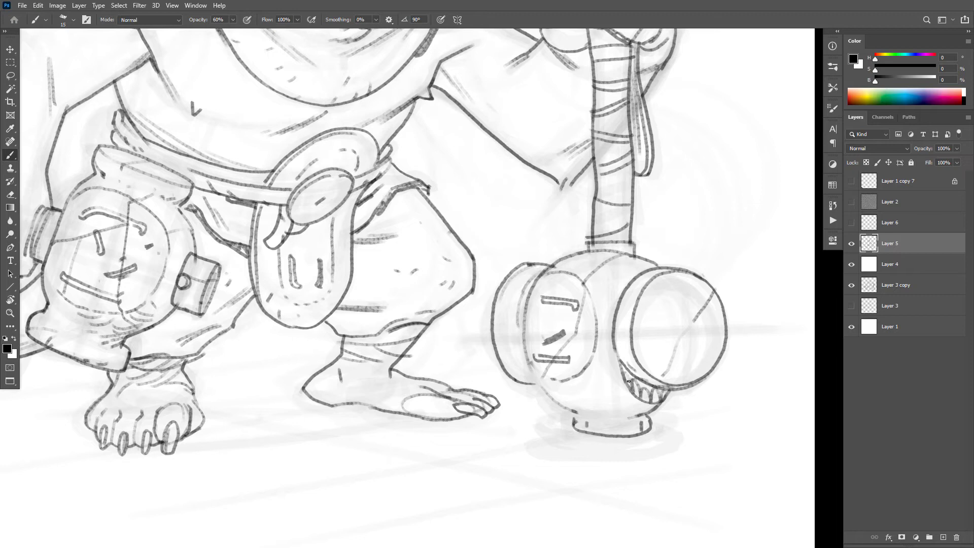
Erase part of the large disc's inner rim line and touch up its left edge
key("e")
mouse_move(655, 280)
left_mouse_down()
mouse_move(636, 310)
mouse_move(647, 314)
mouse_move(633, 324)
mouse_move(638, 346)
left_mouse_up()
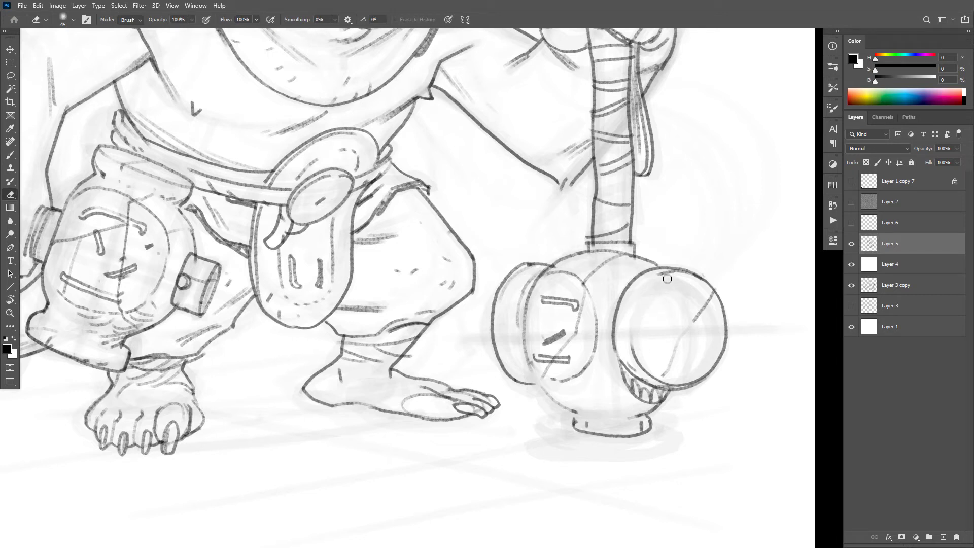
key("b")
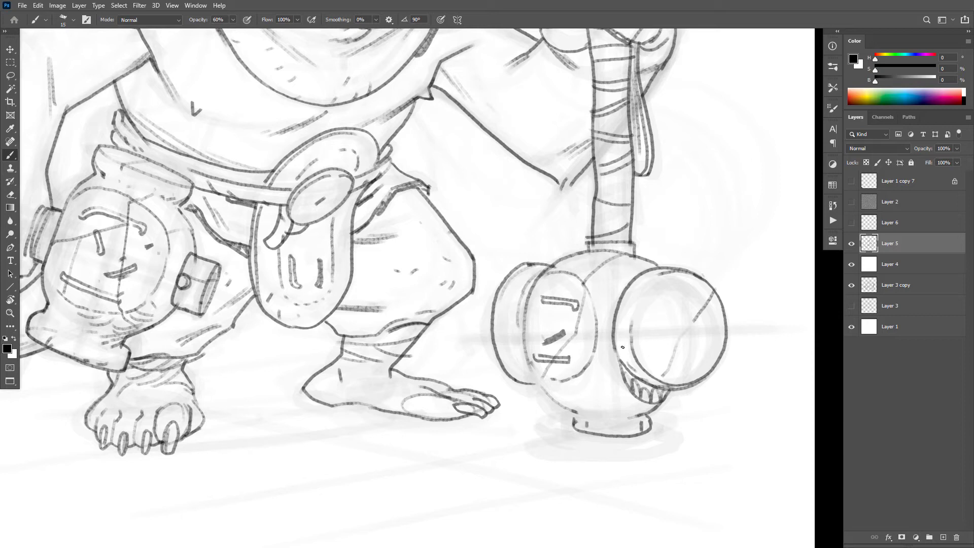
left_click_drag(614, 338, 627, 371)
key("e")
mouse_move(617, 337)
left_mouse_down()
mouse_move(622, 364)
mouse_move(621, 349)
left_mouse_up()
key("b")
mouse_move(615, 312)
left_mouse_down()
mouse_move(620, 358)
mouse_move(641, 374)
left_mouse_up()
key("ctrl+z")
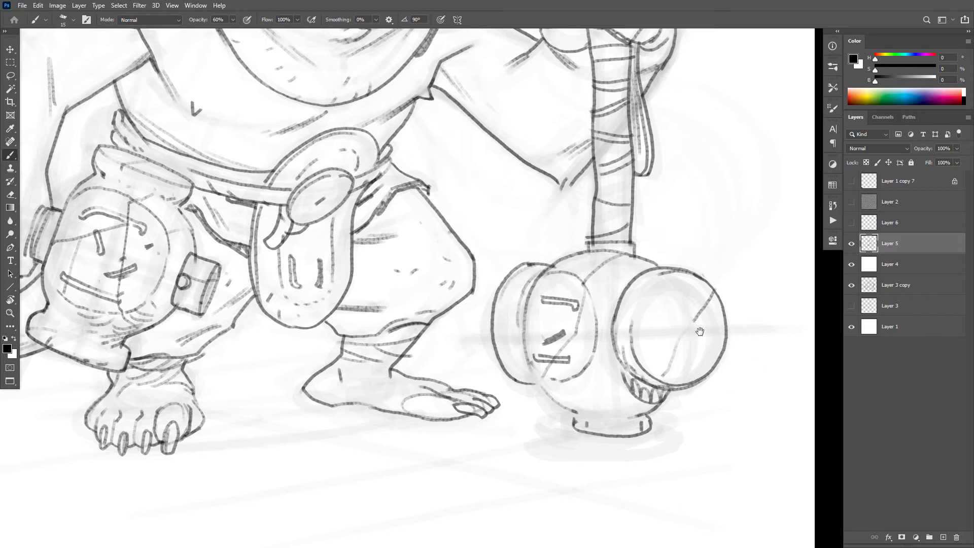
Draw a second diagonal line across the hammer head's large disc so it crosses the existing one
left_click_drag(699, 331, 706, 319)
left_click_drag(652, 291, 706, 371)
left_click_drag(636, 249, 648, 247)
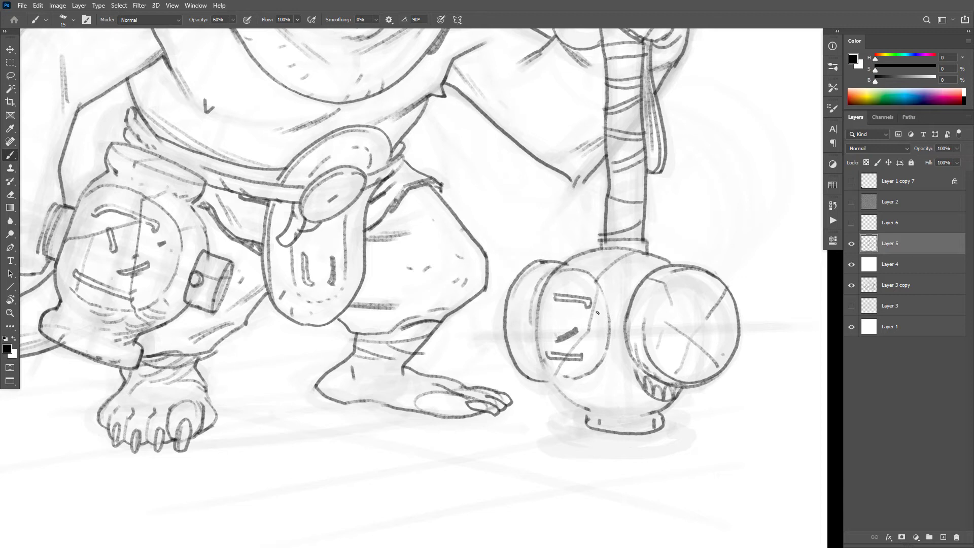
Delete the smaller disc on the hammer head's left side and redraw the head's left edge where it was attached
key("l")
mouse_move(551, 389)
left_mouse_down()
mouse_move(531, 346)
mouse_move(543, 288)
mouse_move(565, 262)
mouse_move(510, 279)
mouse_move(530, 399)
mouse_move(549, 389)
left_mouse_up()
key("Delete")
key("ctrl+d")
key("e")
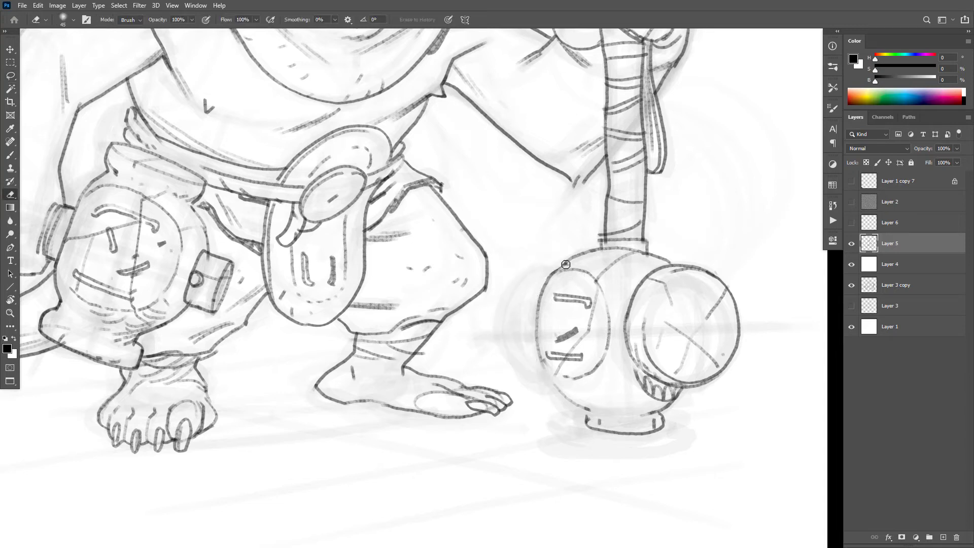
key("b")
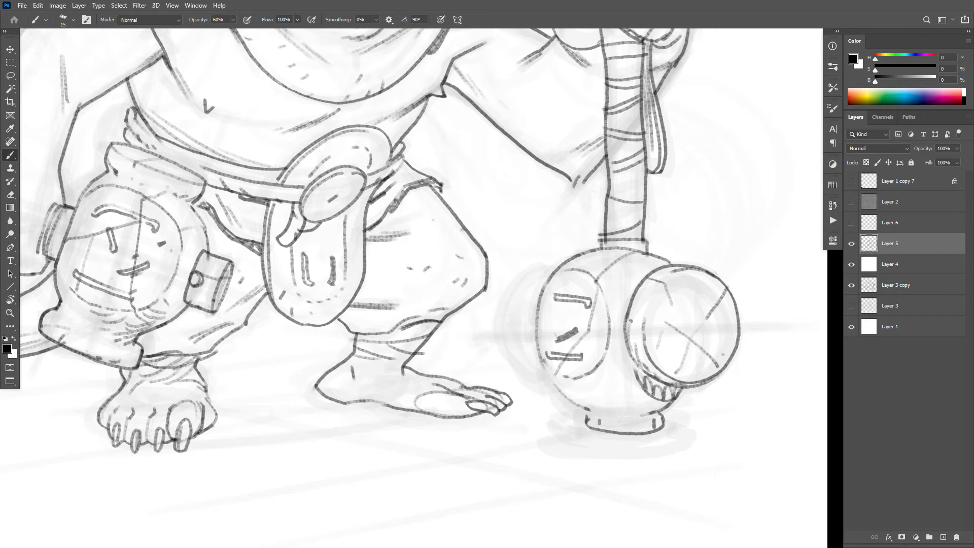
Trace the large disc's outline on a new layer and move the ellipse over to the head's left side
key("ctrl+shift+alt+n")
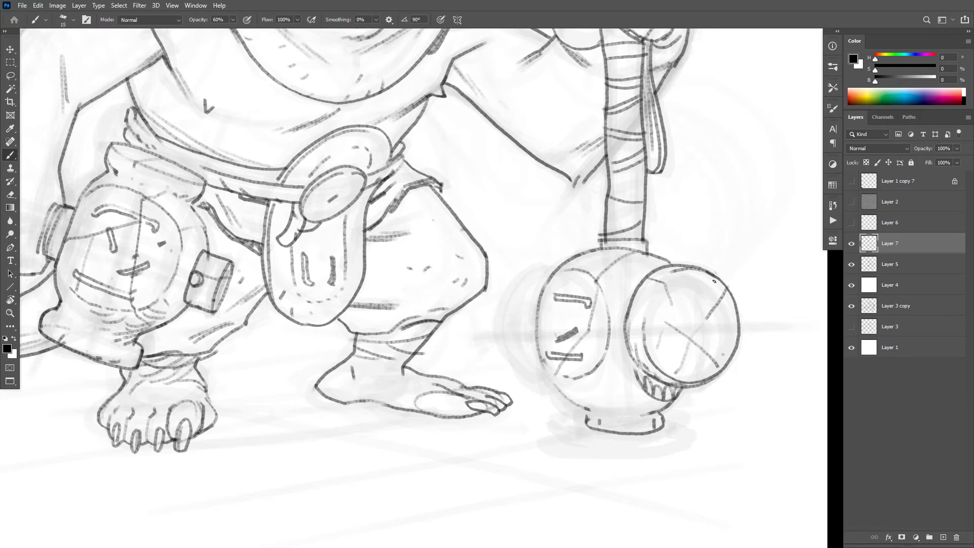
mouse_move(701, 270)
left_mouse_down()
mouse_move(656, 282)
mouse_move(640, 334)
mouse_move(667, 381)
mouse_move(713, 376)
mouse_move(741, 321)
mouse_move(699, 266)
left_mouse_up()
key("v")
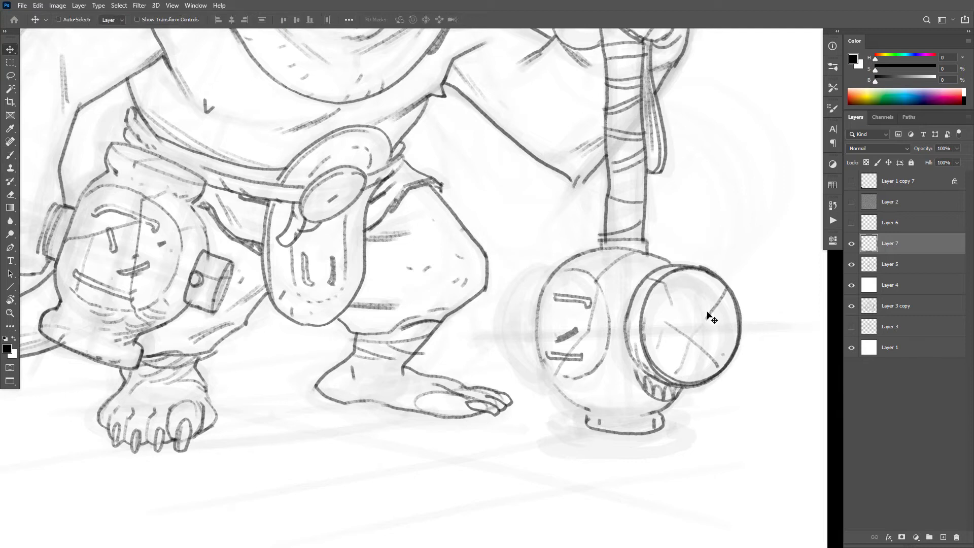
mouse_move(697, 315)
left_mouse_down()
mouse_move(564, 298)
mouse_move(556, 308)
left_mouse_up()
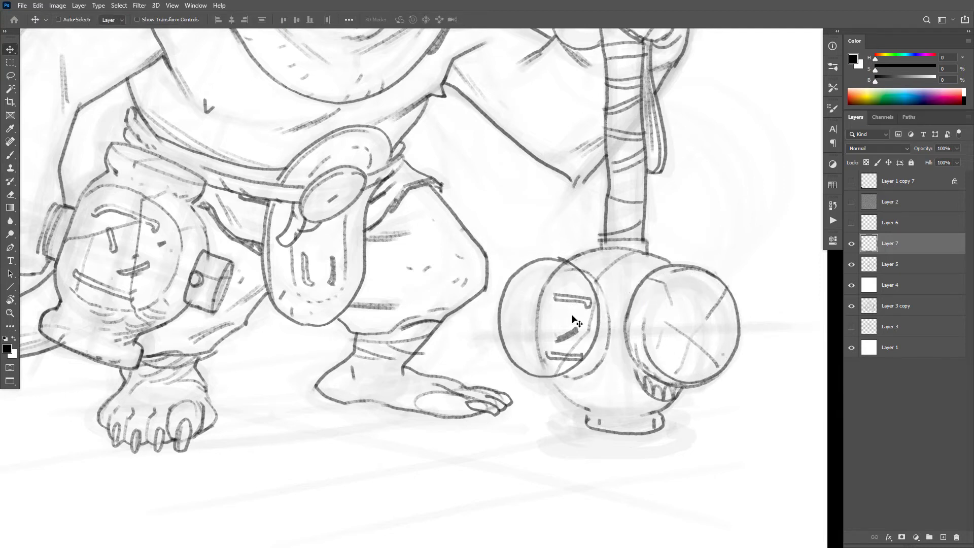
left_click_drag(578, 352, 575, 346)
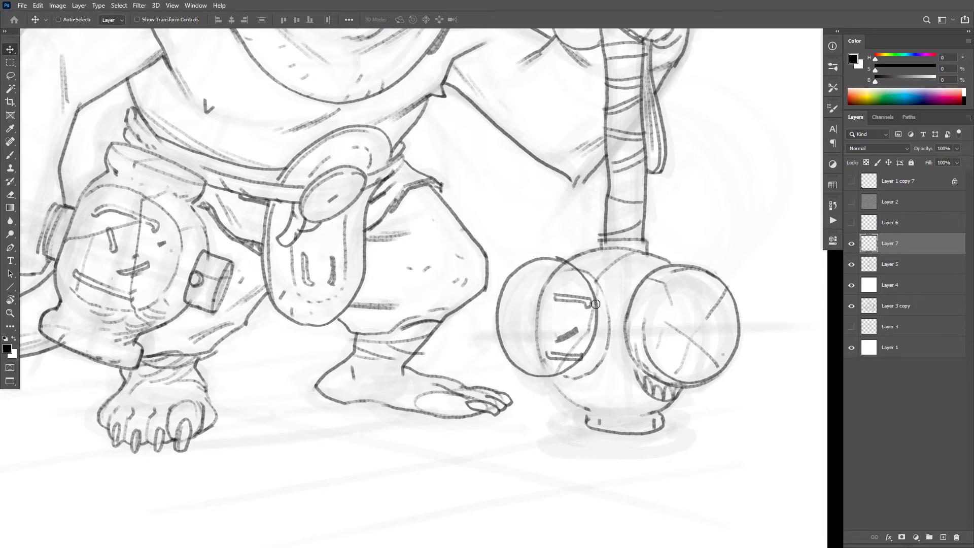
Erase the ellipse's overlap with the head, duplicate the remaining arc as a second rim line, and merge the copy down
key("e")
mouse_move(590, 283)
left_mouse_down()
mouse_move(563, 259)
mouse_move(571, 268)
left_mouse_up()
mouse_move(594, 312)
left_mouse_down()
mouse_move(581, 355)
mouse_move(557, 370)
mouse_move(521, 344)
mouse_move(542, 345)
left_mouse_up()
key("b")
key("v")
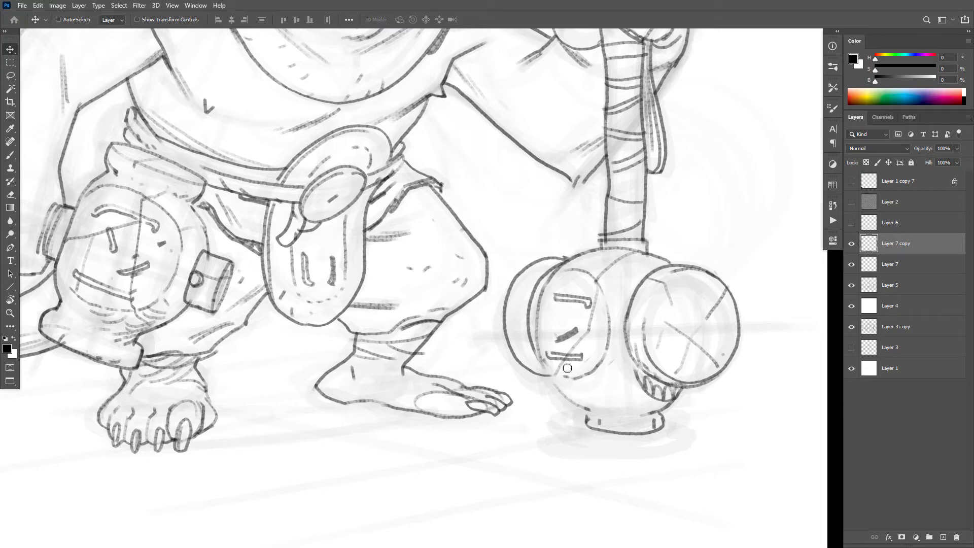
key("ctrl+e")
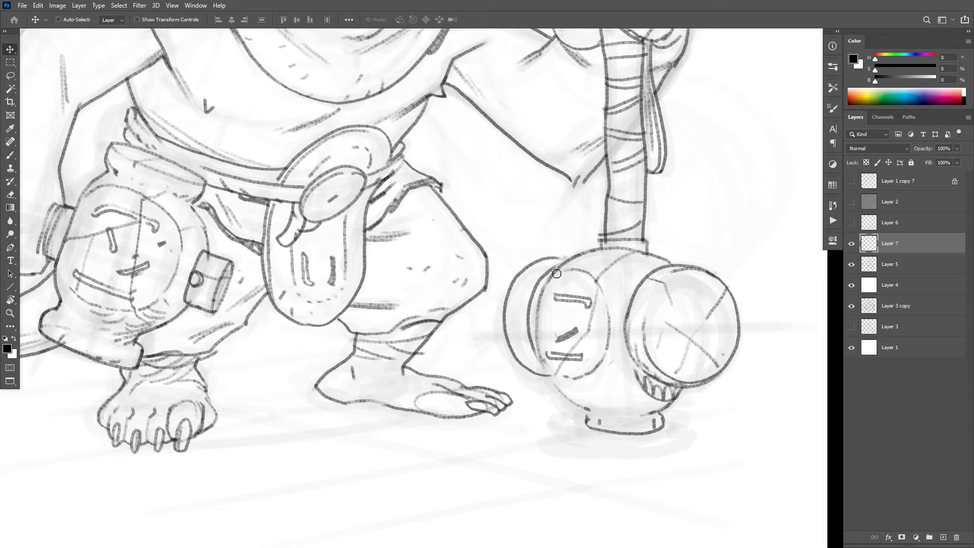
Erase the left disc's inner rim line and redraw it closer to the hammer head
scroll(649, 346, "up", 1)
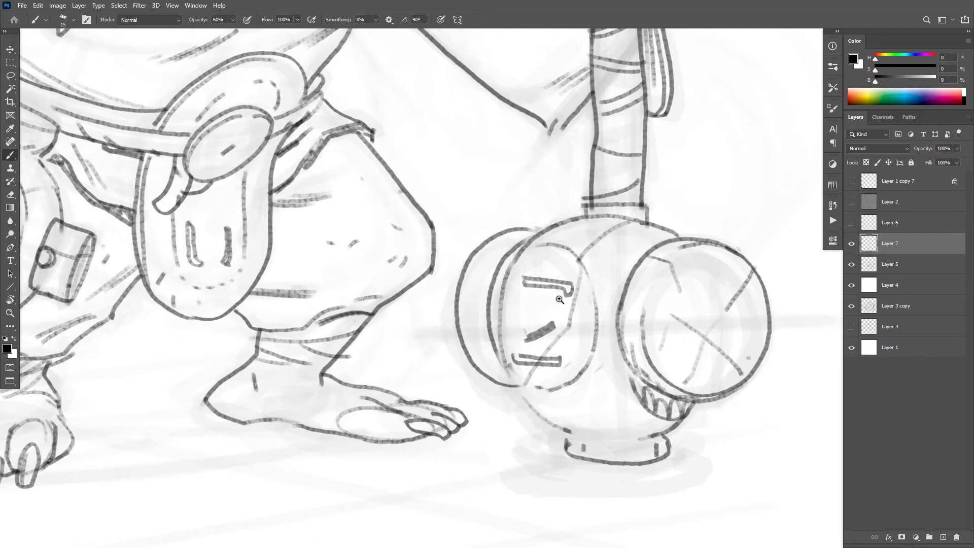
left_click_drag(505, 262, 491, 304)
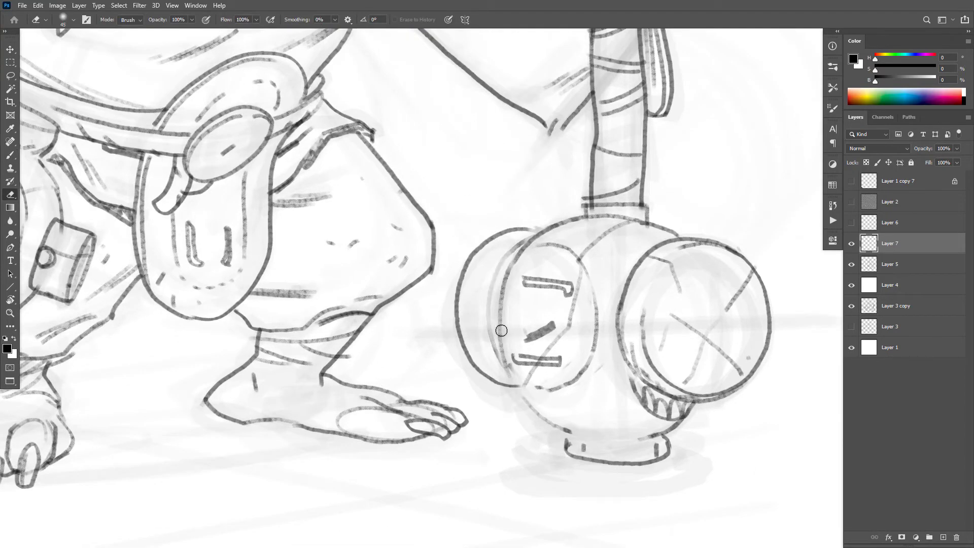
left_click_drag(498, 266, 500, 354)
key("b")
mouse_move(502, 270)
left_mouse_down()
mouse_move(490, 322)
mouse_move(500, 354)
left_mouse_up()
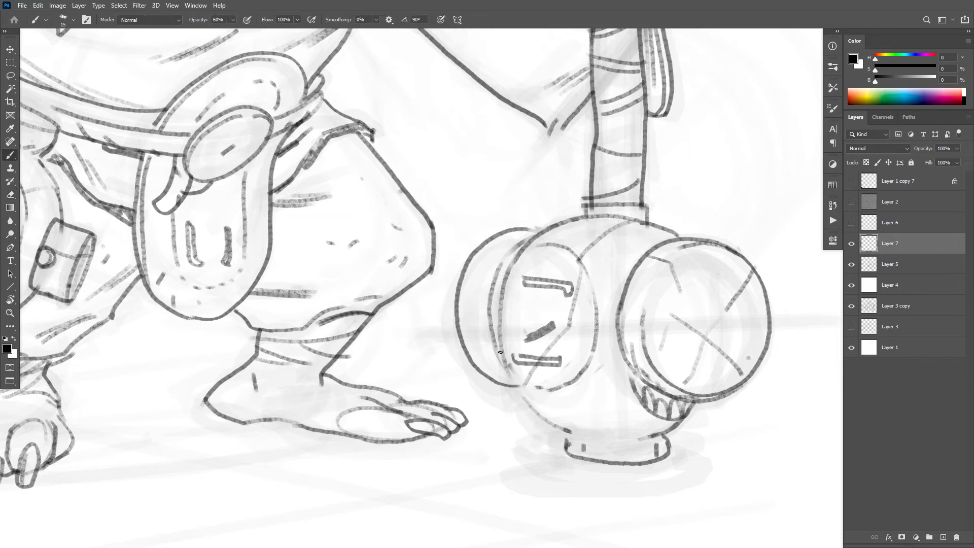
Merge the left disc's layer into Layer 5 and erase the head's left edge beside the rim line
key("e")
key("b")
left_click_drag(499, 300, 507, 358)
key("ctrl+z")
key("ctrl+e")
key("e")
left_click_drag(501, 298, 509, 372)
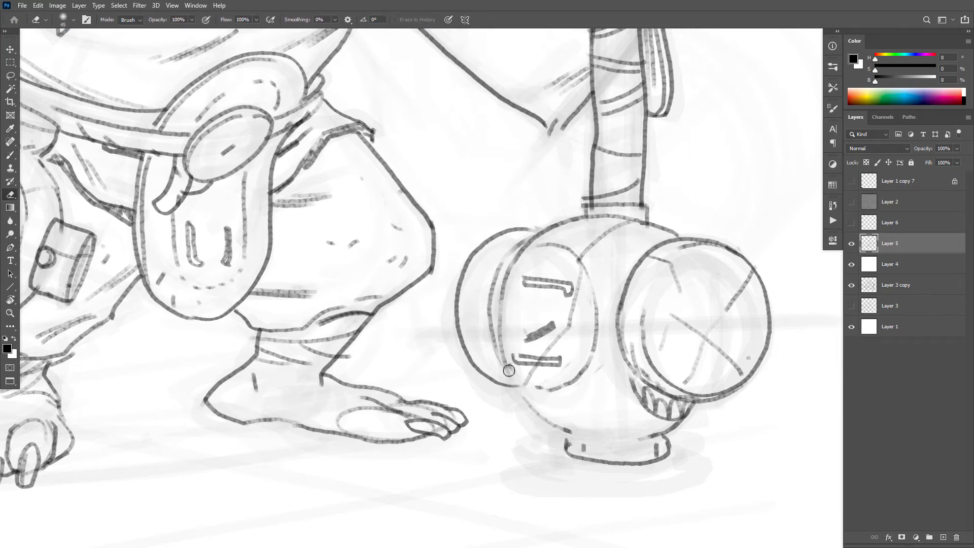
Redraw the hammer head's left outline as one curve running down to the base
key("b")
mouse_move(503, 285)
left_mouse_down()
mouse_move(505, 353)
mouse_move(544, 419)
left_mouse_up()
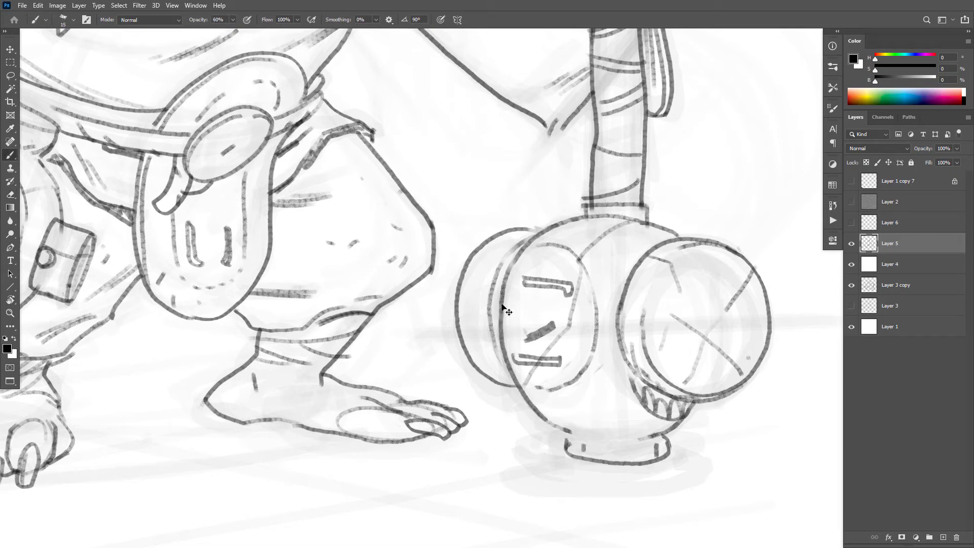
key("ctrl+z")
mouse_move(502, 293)
left_mouse_down()
mouse_move(502, 371)
mouse_move(525, 410)
mouse_move(565, 433)
left_mouse_up()
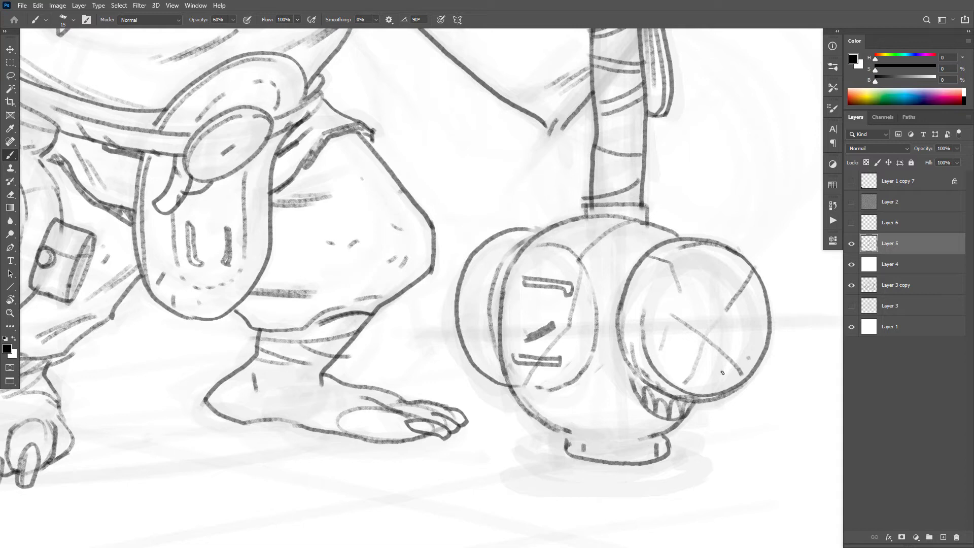
Close the hammer head's lower outline with strokes along both sides just above the base
left_click_drag(703, 385, 717, 374)
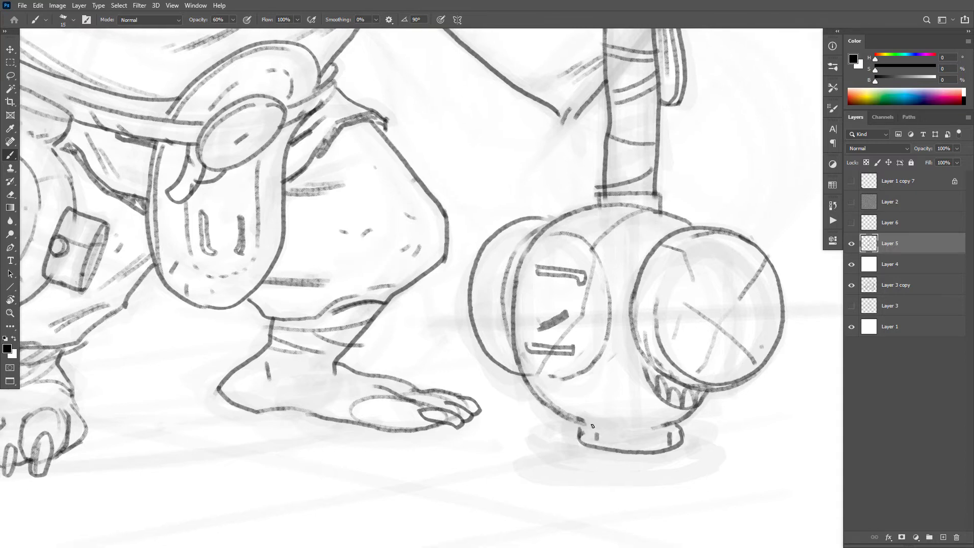
left_click_drag(584, 424, 614, 428)
left_click_drag(689, 411, 651, 427)
left_click_drag(714, 345, 710, 309)
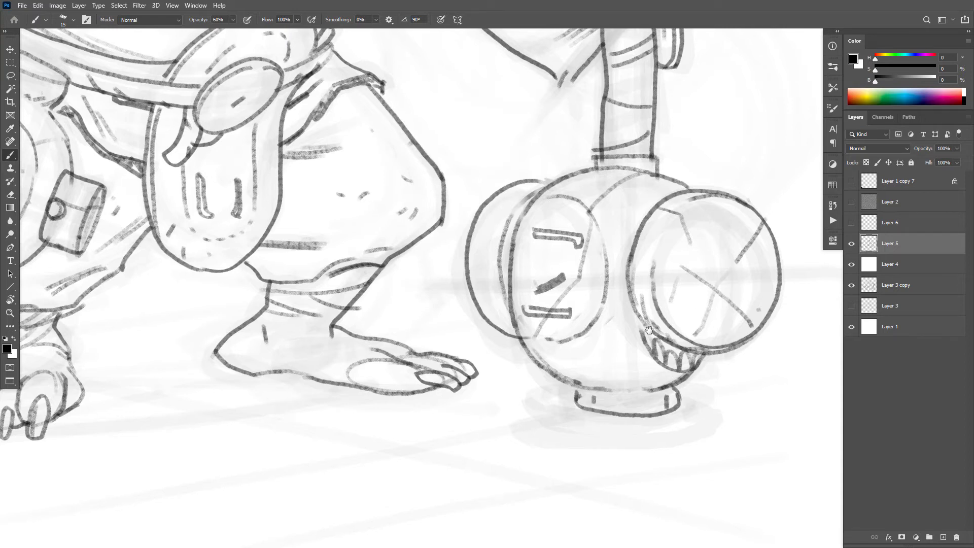
Hatch the left disc with curved shading strokes along its side and next to the head
left_click_drag(478, 245, 470, 277)
left_click_drag(484, 251, 475, 299)
mouse_move(485, 273)
left_mouse_down()
mouse_move(489, 322)
mouse_move(503, 308)
left_mouse_up()
left_click_drag(510, 214, 502, 270)
left_click_drag(521, 210, 507, 294)
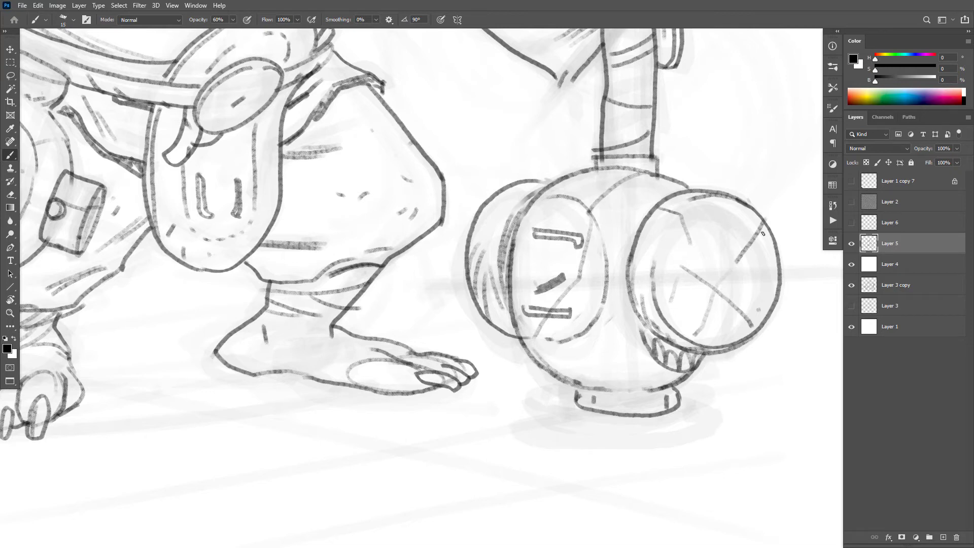
left_click_drag(727, 359, 733, 354)
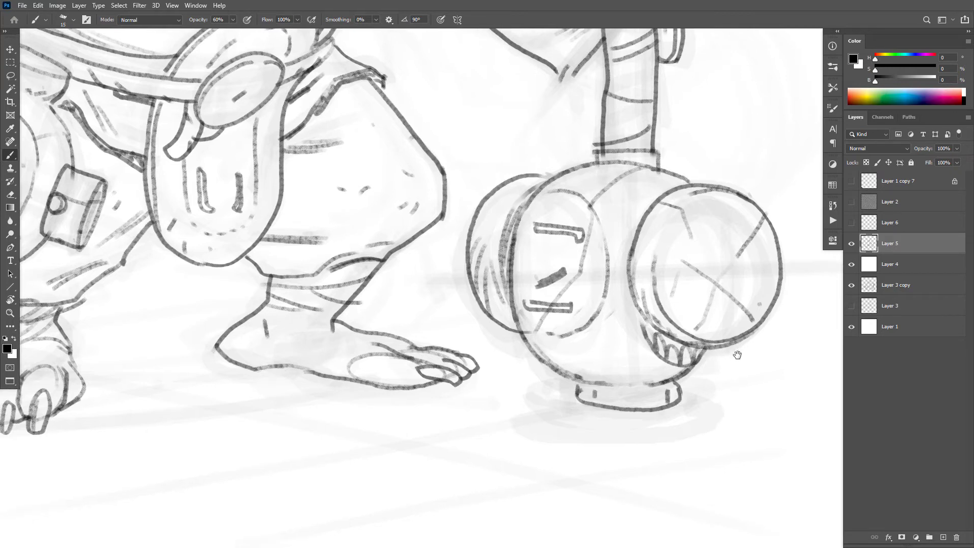
left_click_drag(625, 148, 625, 418)
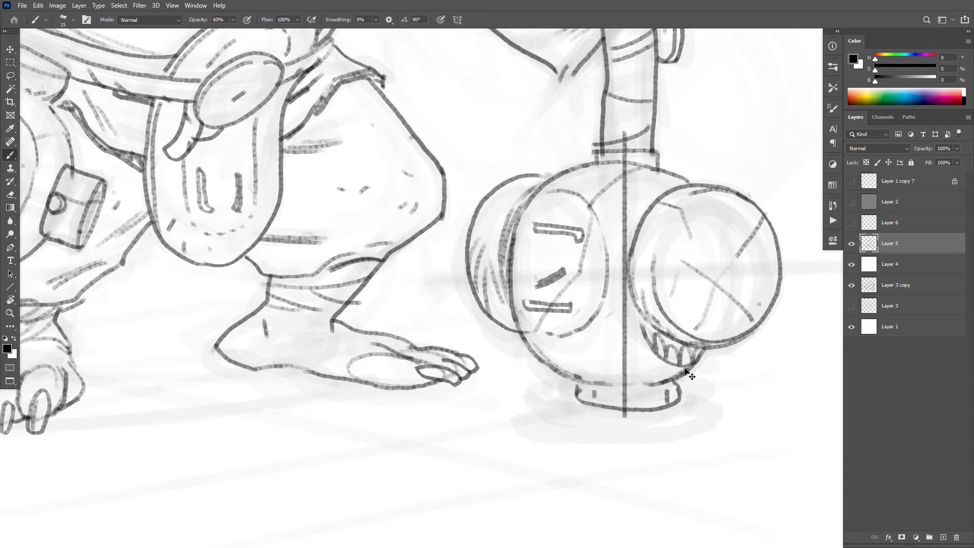
key("ctrl+z")
Erase the base beneath the hammer head and redraw it narrower with slanted sides and a small round detail
key("e")
mouse_move(682, 388)
left_mouse_down()
mouse_move(665, 405)
mouse_move(575, 385)
left_mouse_up()
key("b")
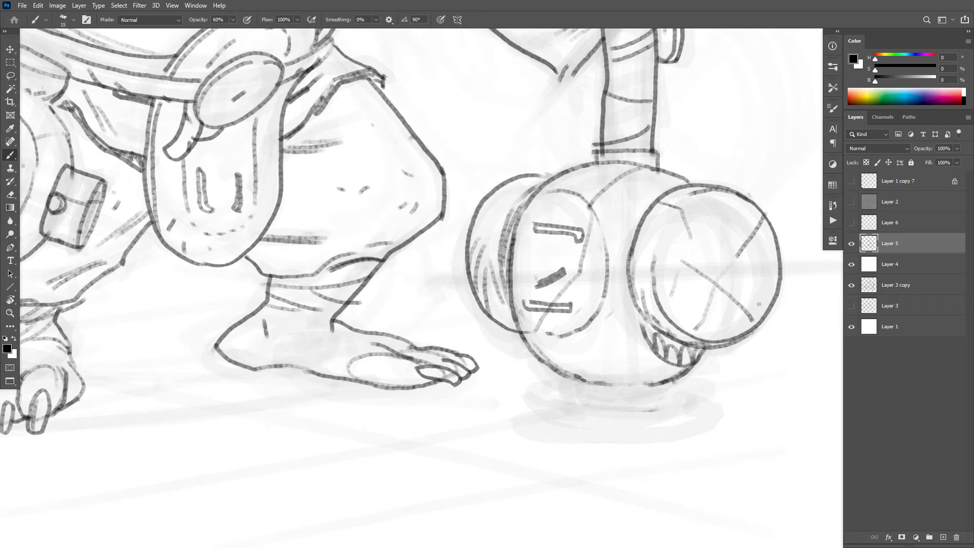
left_click_drag(583, 380, 579, 402)
mouse_move(662, 385)
left_mouse_down()
mouse_move(664, 402)
mouse_move(580, 406)
mouse_move(615, 402)
mouse_move(627, 386)
left_mouse_up()
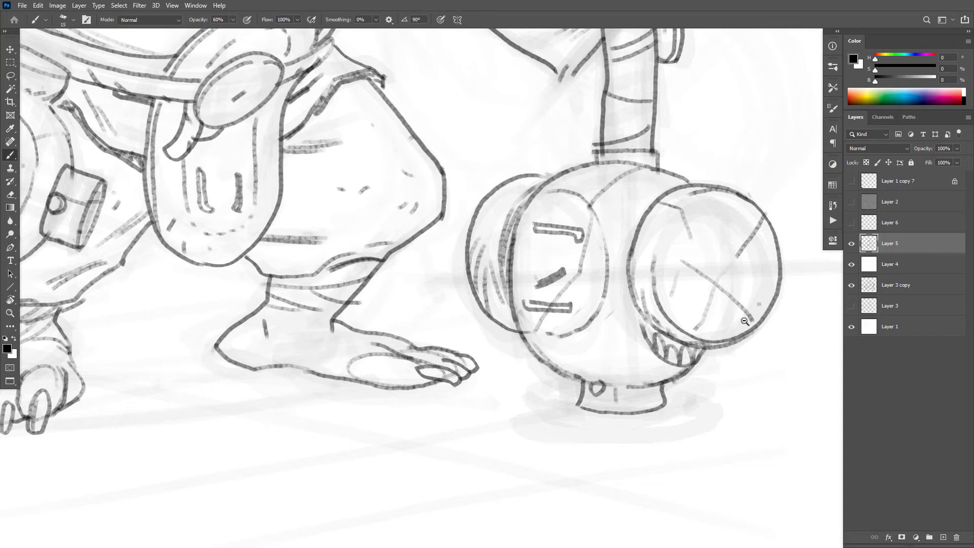
Hatch the upper part of the large disc with shading strokes and add angular crease lines low on the head
scroll(746, 322, "down", 4)
scroll(779, 324, "up", 4)
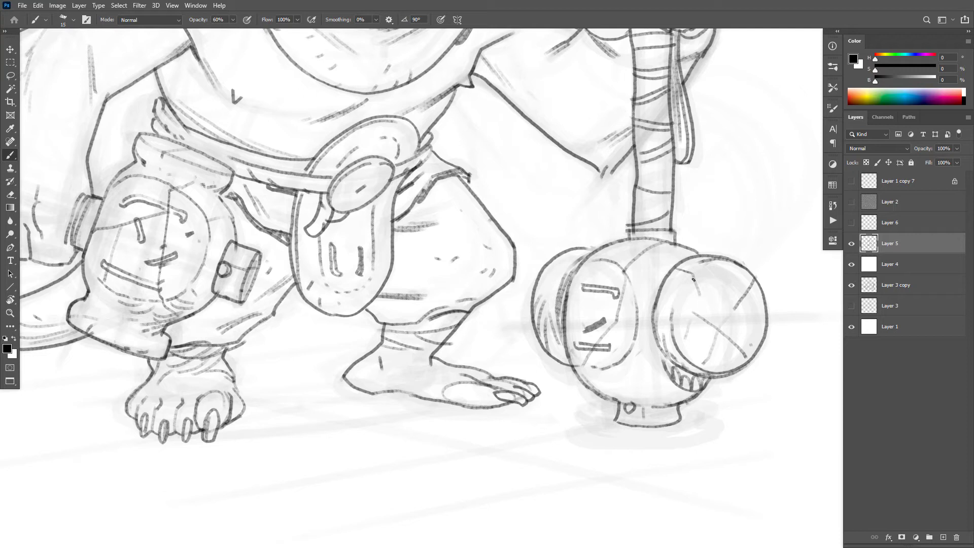
mouse_move(693, 280)
left_mouse_down()
mouse_move(712, 261)
mouse_move(696, 291)
mouse_move(717, 263)
mouse_move(709, 277)
mouse_move(714, 267)
mouse_move(721, 305)
left_mouse_up()
mouse_move(724, 259)
left_mouse_down()
mouse_move(734, 317)
mouse_move(706, 303)
mouse_move(692, 334)
mouse_move(674, 328)
left_mouse_up()
left_click_drag(683, 312, 679, 350)
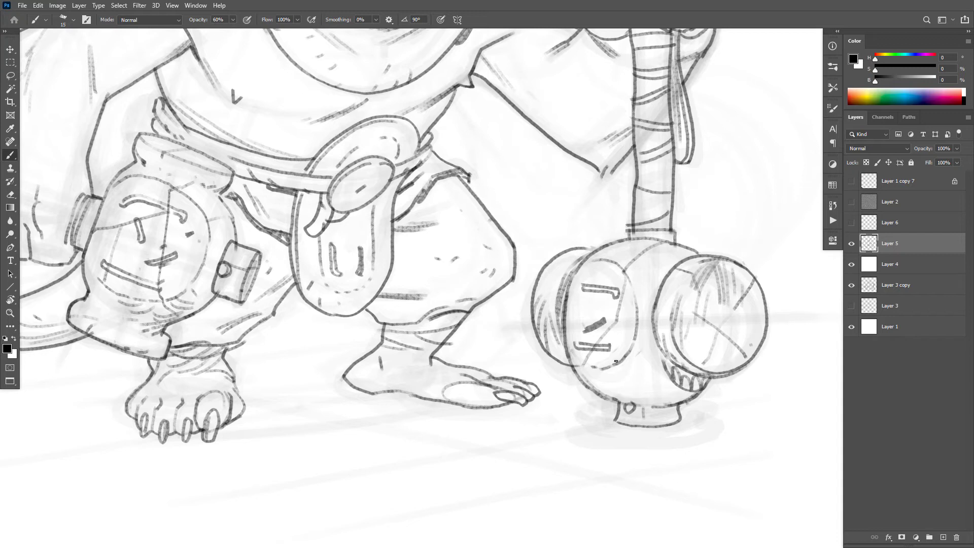
mouse_move(616, 361)
left_mouse_down()
mouse_move(639, 389)
mouse_move(674, 399)
mouse_move(653, 384)
mouse_move(614, 390)
left_mouse_up()
Erase the collar between handle and hammer head and redraw it taller and wider
mouse_move(661, 236)
left_mouse_down()
mouse_move(652, 215)
mouse_move(662, 216)
mouse_move(663, 226)
mouse_move(622, 233)
mouse_move(681, 227)
left_mouse_up()
key("e")
key("b")
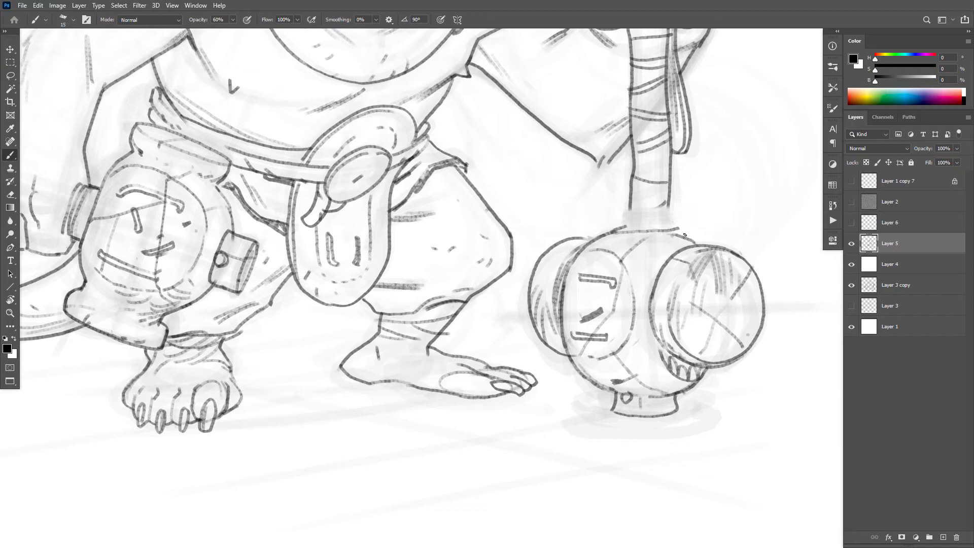
mouse_move(626, 207)
left_mouse_down()
mouse_move(677, 206)
mouse_move(678, 229)
left_mouse_up()
left_click_drag(619, 210, 617, 231)
left_click_drag(744, 320, 748, 353)
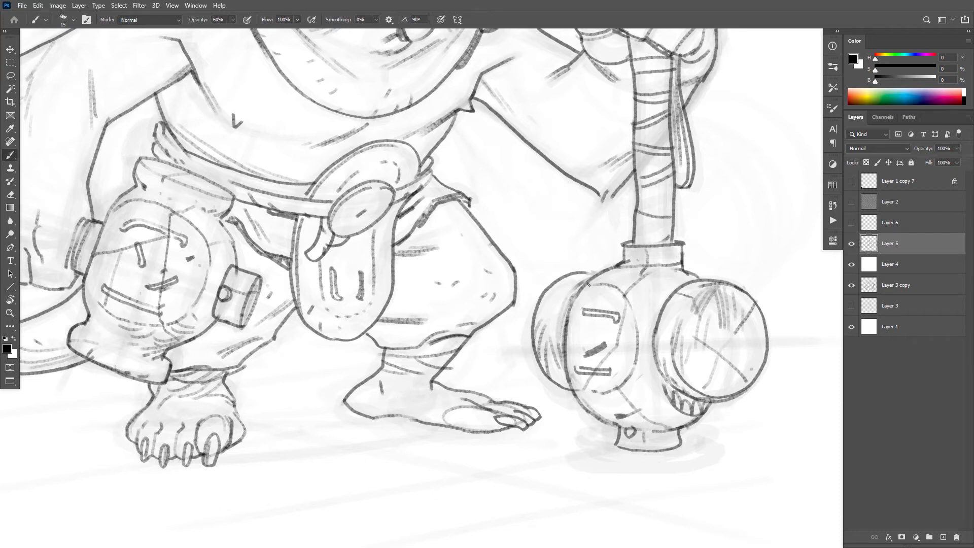
Erase the head's domed top and redraw it as flatter shoulders flowing into the collar, adding a stroke on the left disc
mouse_move(568, 287)
left_mouse_down()
mouse_move(547, 289)
mouse_move(563, 286)
mouse_move(534, 333)
left_mouse_up()
key("e")
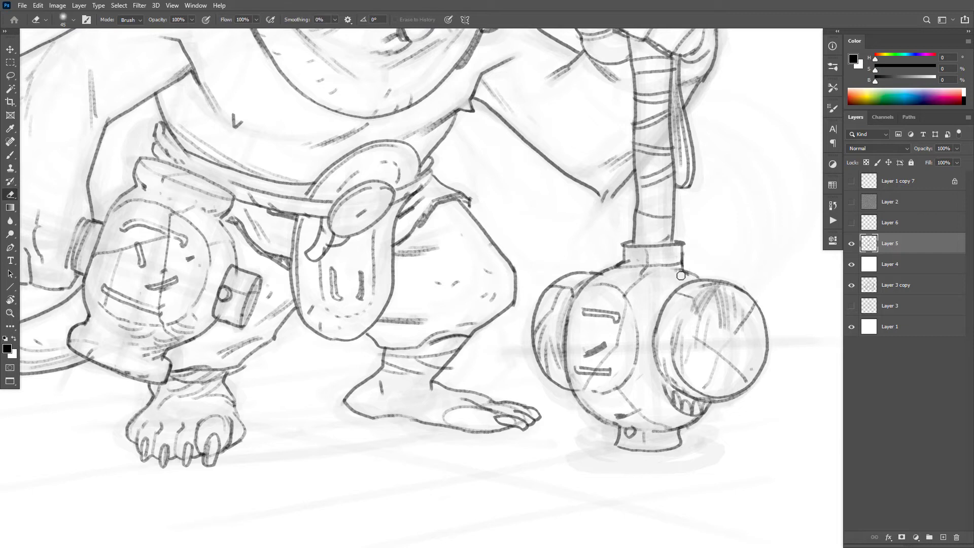
mouse_move(680, 275)
left_mouse_down()
mouse_move(700, 269)
mouse_move(620, 279)
mouse_move(639, 264)
mouse_move(627, 265)
mouse_move(603, 274)
mouse_move(601, 288)
mouse_move(615, 288)
mouse_move(607, 300)
mouse_move(599, 293)
mouse_move(663, 291)
left_mouse_up()
key("b")
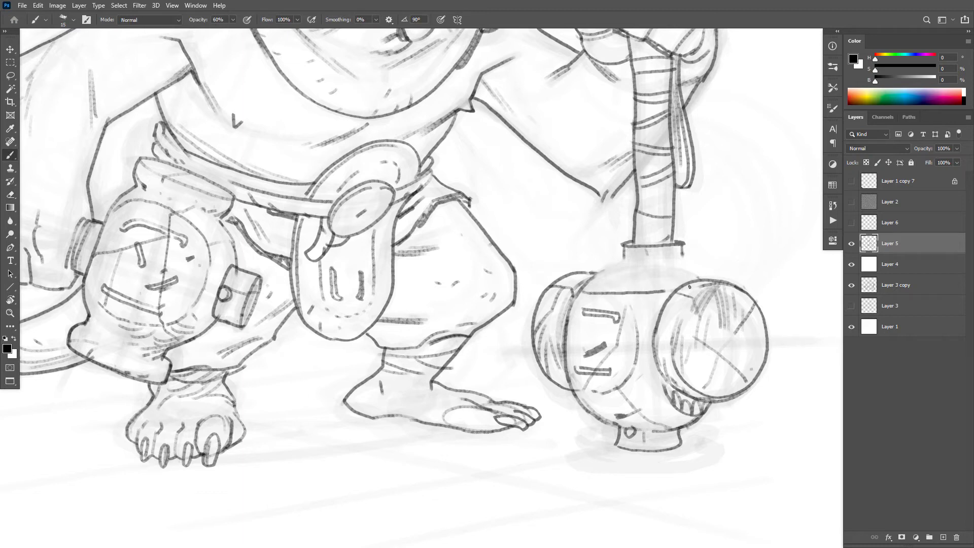
key("ctrl+z")
left_click_drag(589, 282, 642, 283)
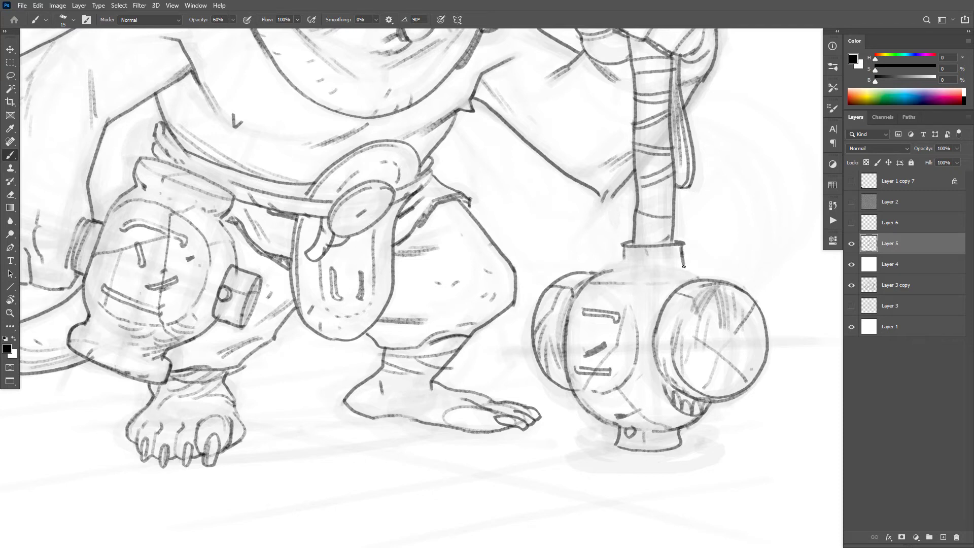
left_click_drag(624, 250, 621, 267)
Remove the face markings, teeth, crease lines and lower outline from the hammer head
key("e")
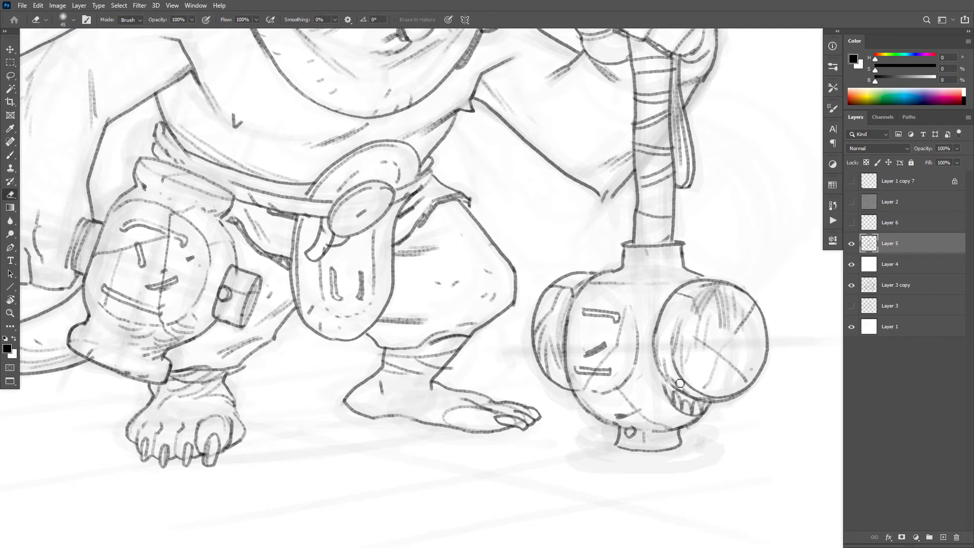
mouse_move(572, 392)
left_mouse_down()
mouse_move(598, 415)
mouse_move(578, 406)
mouse_move(612, 417)
mouse_move(695, 412)
mouse_move(691, 425)
mouse_move(634, 426)
mouse_move(612, 413)
mouse_move(707, 410)
mouse_move(662, 418)
mouse_move(616, 405)
mouse_move(704, 417)
mouse_move(627, 402)
mouse_move(701, 409)
mouse_move(673, 412)
left_mouse_up()
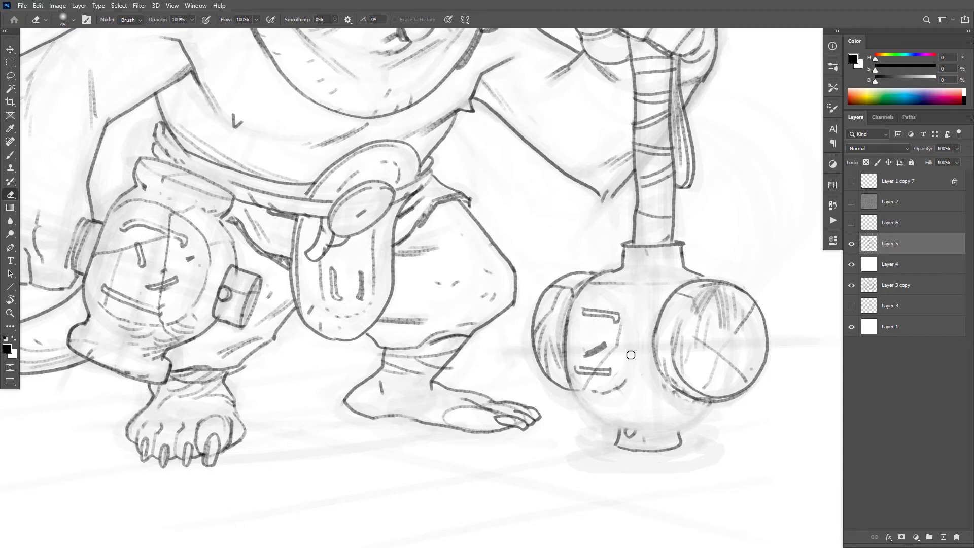
key("l")
mouse_move(693, 437)
left_mouse_down()
mouse_move(717, 414)
mouse_move(683, 408)
mouse_move(641, 373)
mouse_move(620, 300)
mouse_move(577, 309)
mouse_move(570, 369)
mouse_move(595, 422)
mouse_move(712, 430)
left_mouse_up()
key("Delete")
key("ctrl+d")
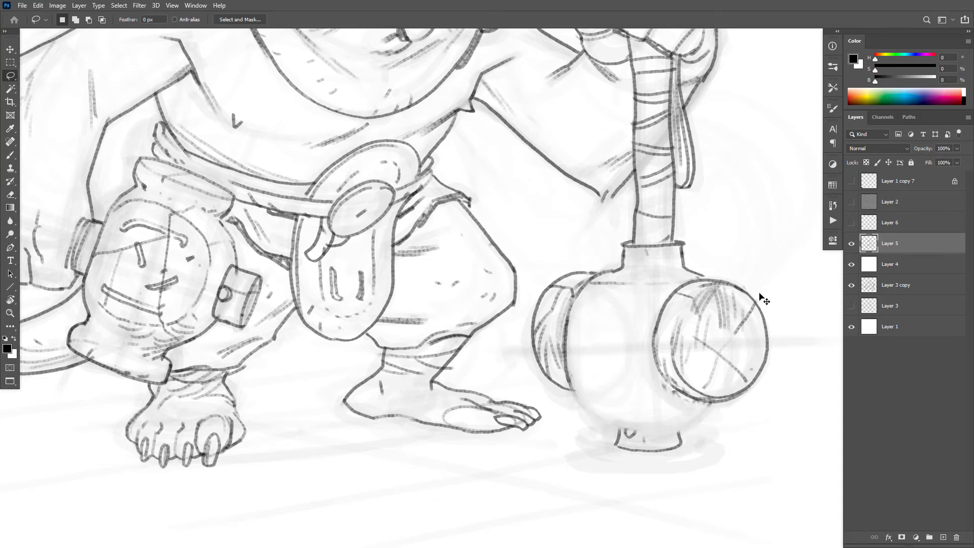
Add a short line on the collar and try new strokes for the head's lower outline
key("b")
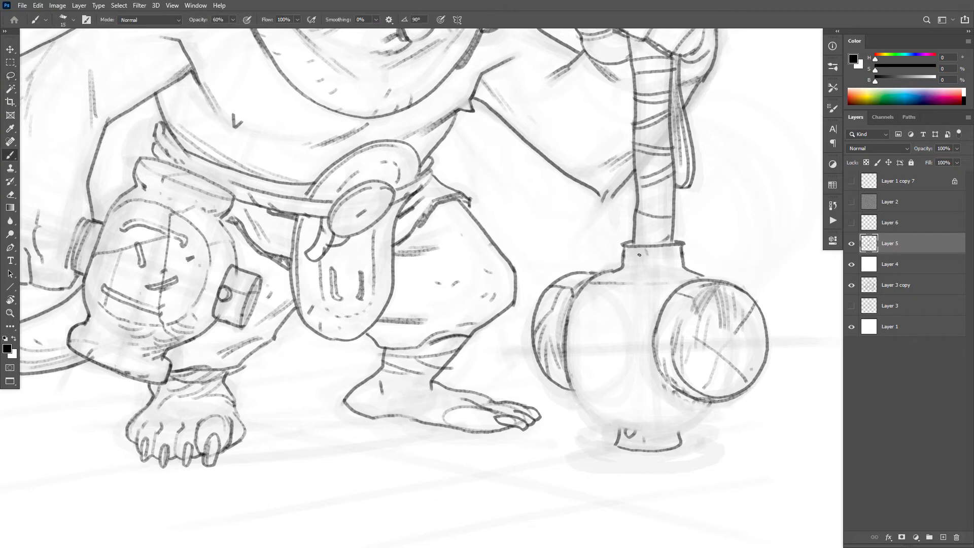
left_click_drag(638, 247, 643, 269)
left_click_drag(573, 393, 595, 416)
left_click_drag(708, 404, 653, 423)
key("ctrl+z")
Rotate the canvas so the hammer lies sideways, then clean up and redraw the large disc's outer edge
key("r")
mouse_move(783, 326)
left_mouse_down()
mouse_move(583, 481)
mouse_move(507, 330)
mouse_move(492, 271)
left_mouse_up()
key("e")
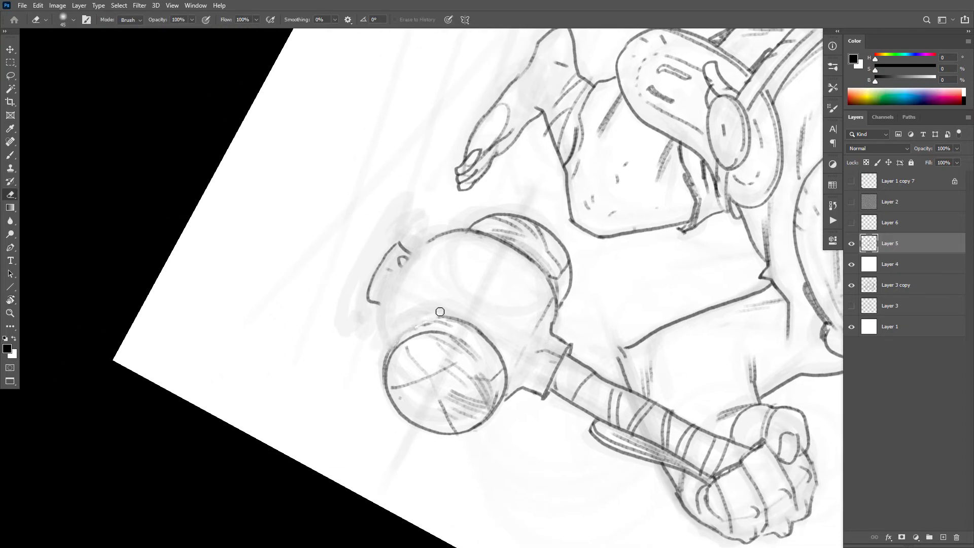
key("b")
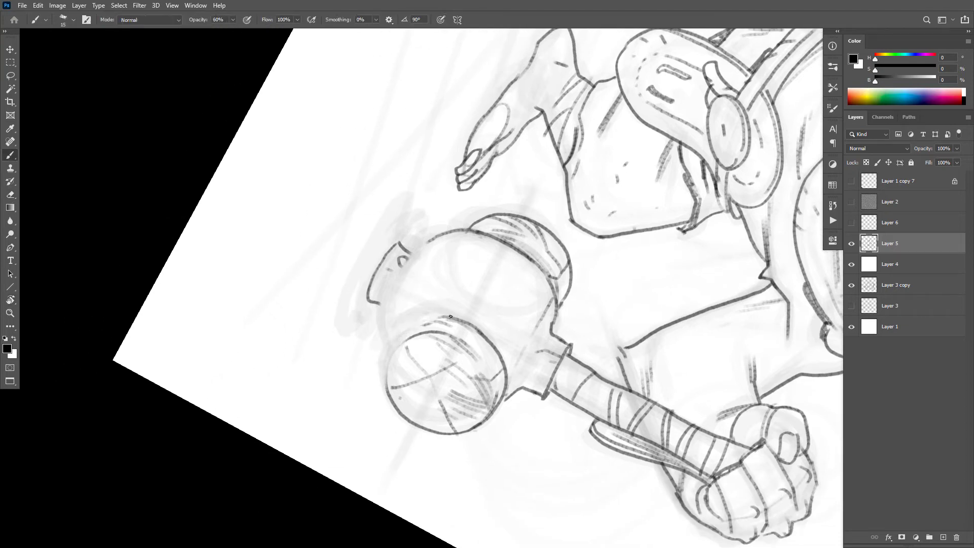
mouse_move(413, 324)
left_mouse_down()
mouse_move(384, 359)
mouse_move(391, 399)
left_mouse_up()
Undo the latest rim stroke and draw a curved panel line across the hammer head's front
mouse_move(390, 345)
left_mouse_down()
mouse_move(392, 283)
mouse_move(439, 236)
mouse_move(447, 295)
mouse_move(475, 317)
left_mouse_up()
key("ctrl+z")
mouse_move(441, 242)
left_mouse_down()
mouse_move(431, 265)
mouse_move(437, 299)
mouse_move(458, 313)
left_mouse_up()
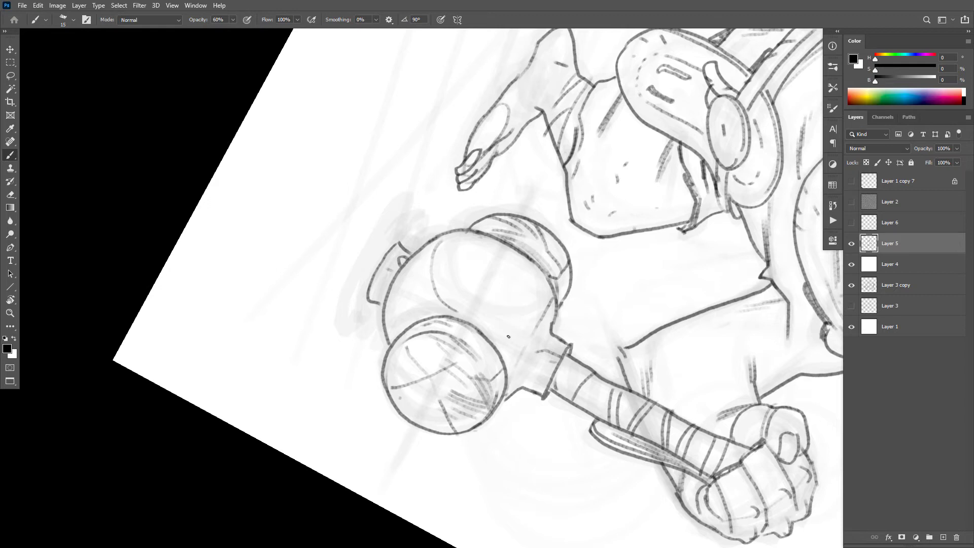
Draw two slot-shaped cuts and curved facet lines across the front of the hammer head
mouse_move(488, 307)
left_mouse_down()
mouse_move(466, 292)
mouse_move(496, 306)
left_mouse_up()
mouse_move(515, 262)
left_mouse_down()
mouse_move(498, 255)
mouse_move(524, 267)
left_mouse_up()
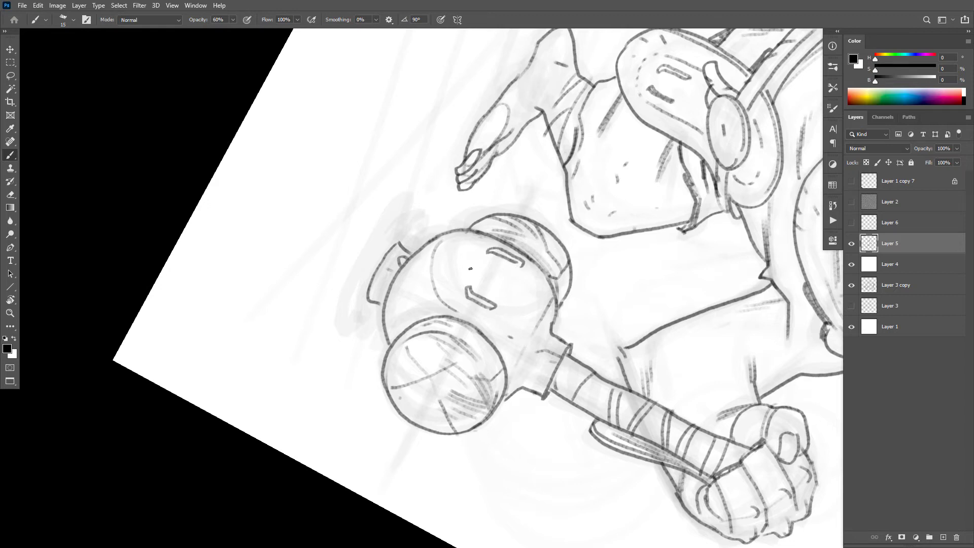
left_click_drag(408, 264, 412, 304)
mouse_move(512, 290)
left_mouse_down()
mouse_move(523, 333)
mouse_move(503, 370)
mouse_move(484, 334)
mouse_move(494, 349)
left_mouse_up()
Reset the canvas rotation, then clean up and redraw the hammer head's outline where it overlaps the small disc
key("e")
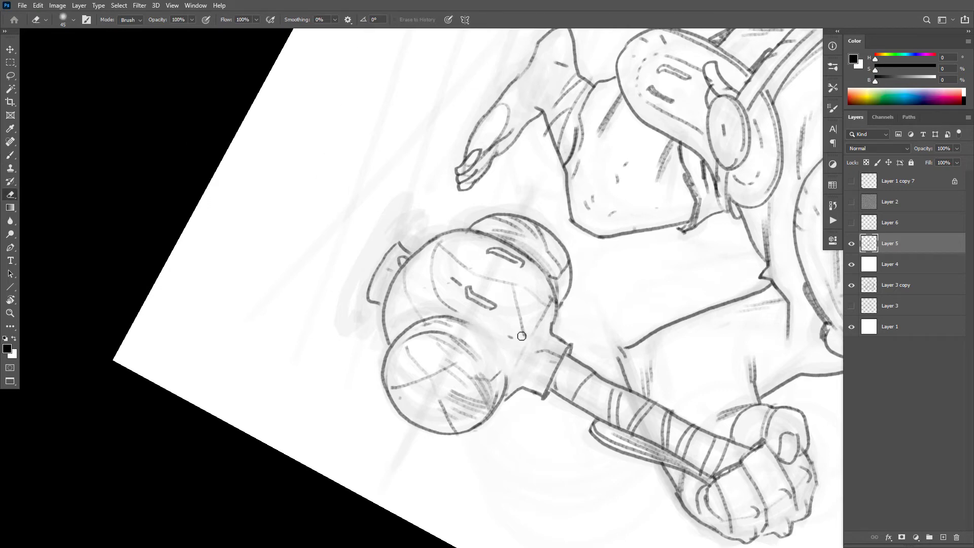
key("Escape")
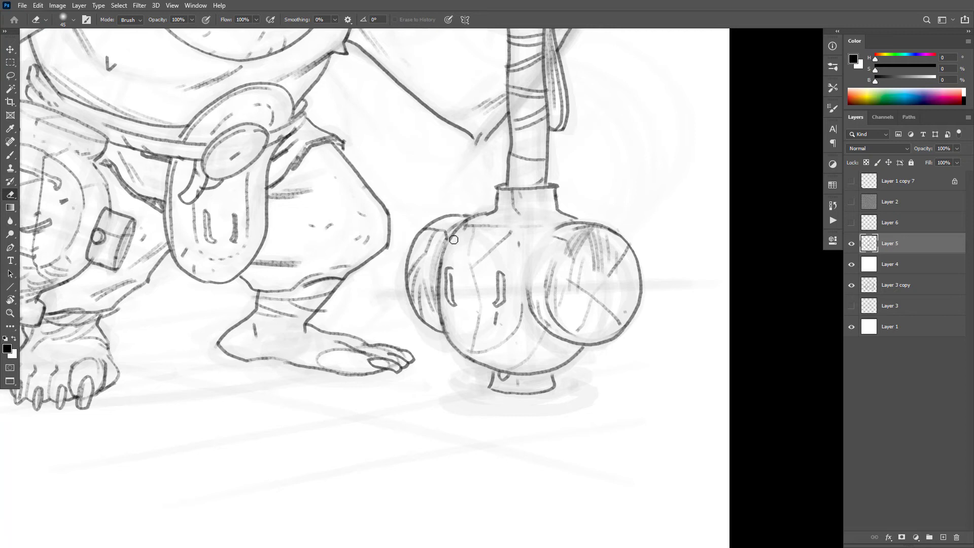
left_click_drag(455, 228, 441, 256)
key("b")
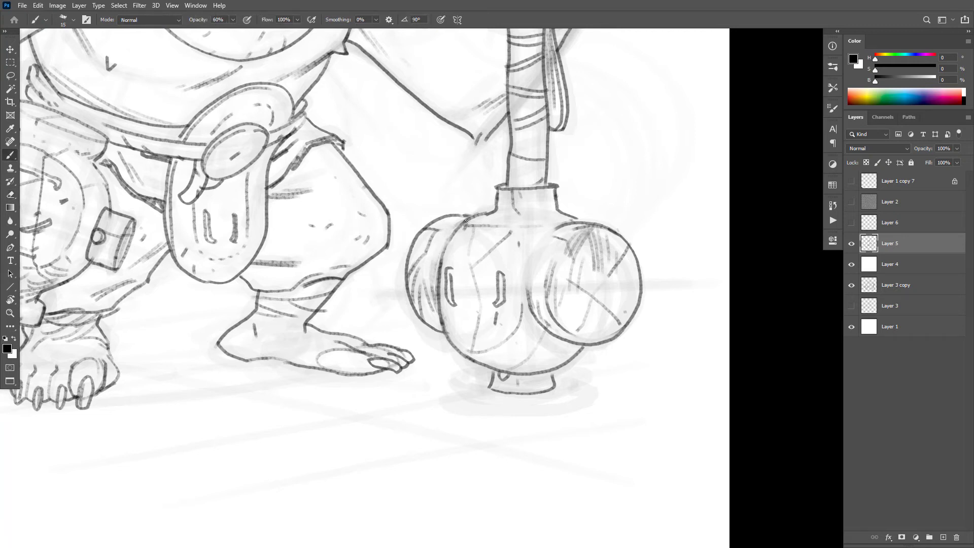
mouse_move(469, 220)
left_mouse_down()
mouse_move(442, 255)
mouse_move(434, 288)
mouse_move(444, 310)
left_mouse_up()
left_click_drag(532, 265, 530, 318)
key("b")
left_click_drag(524, 278, 535, 312)
key("ctrl+z")
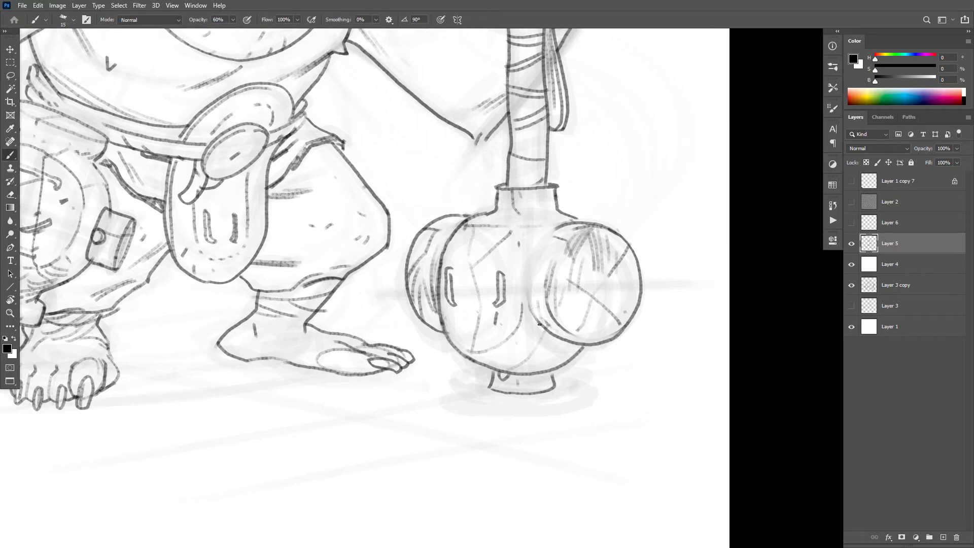
Add curved hatching to the underside of the hammer head and to the short stub beneath it
left_click_drag(652, 315, 659, 318)
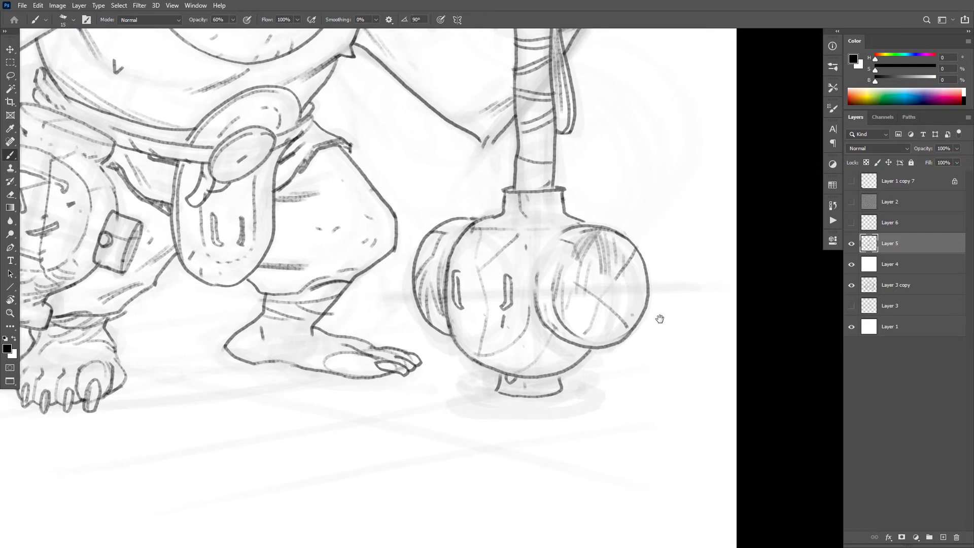
scroll(659, 318, "down", 4)
scroll(664, 300, "up", 1)
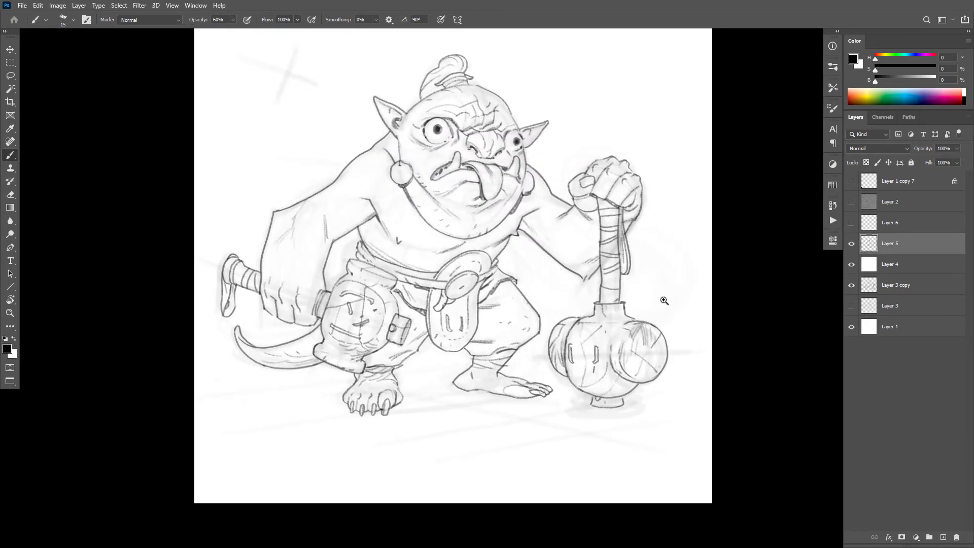
scroll(664, 300, "up", 3)
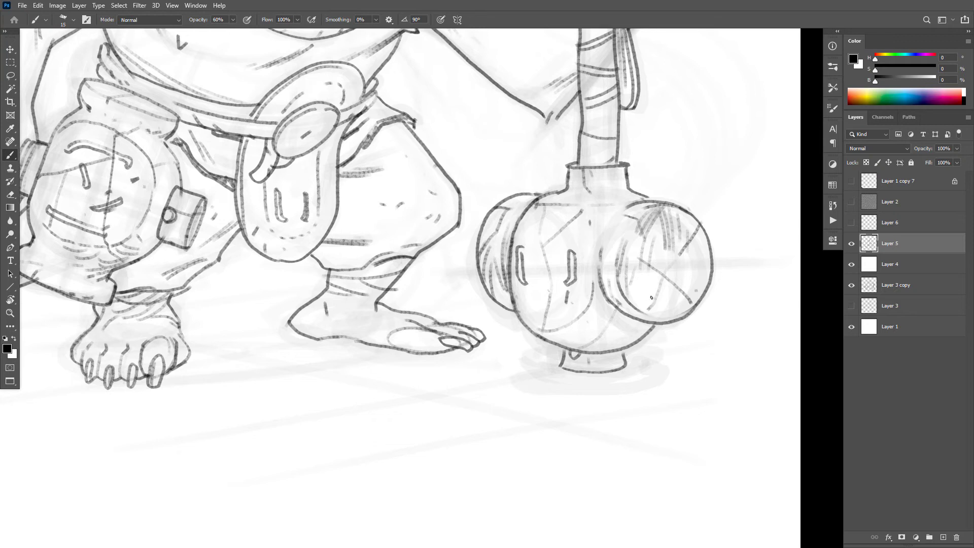
mouse_move(640, 330)
left_mouse_down()
mouse_move(603, 348)
mouse_move(592, 330)
left_mouse_up()
mouse_move(616, 299)
left_mouse_down()
mouse_move(592, 301)
mouse_move(572, 335)
left_mouse_up()
left_click_drag(621, 355, 576, 366)
left_click_drag(598, 355, 568, 363)
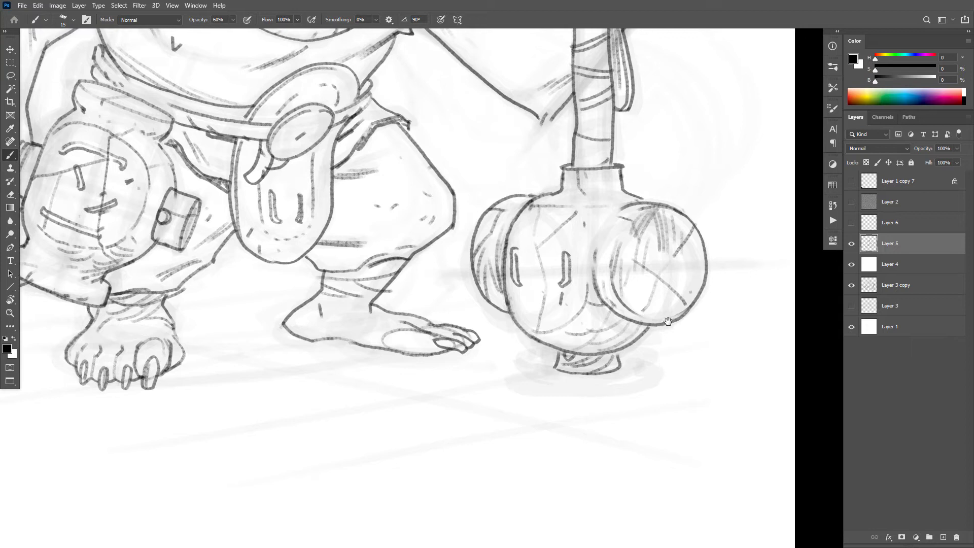
left_click_drag(670, 321, 665, 322)
mouse_move(589, 303)
left_mouse_down()
mouse_move(570, 332)
mouse_move(592, 324)
mouse_move(541, 340)
left_mouse_up()
left_click_drag(586, 336, 562, 348)
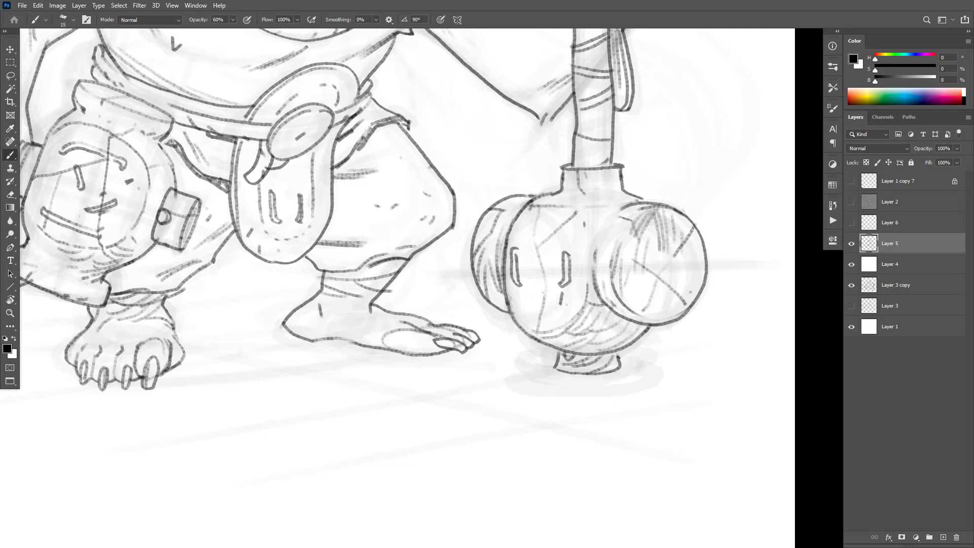
Add shading strokes on the small disc along the edge of the hammer head
left_click_drag(655, 195, 660, 209)
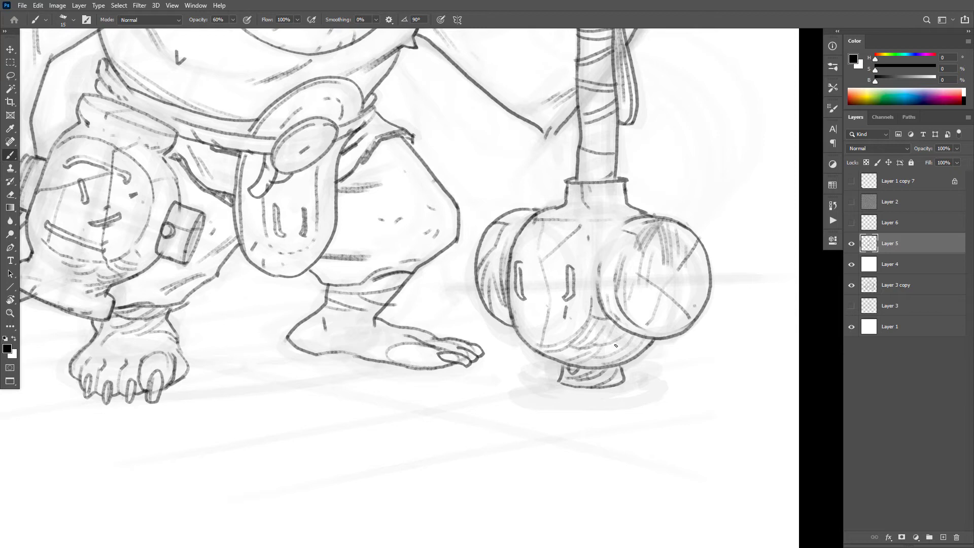
left_click_drag(574, 178, 597, 252)
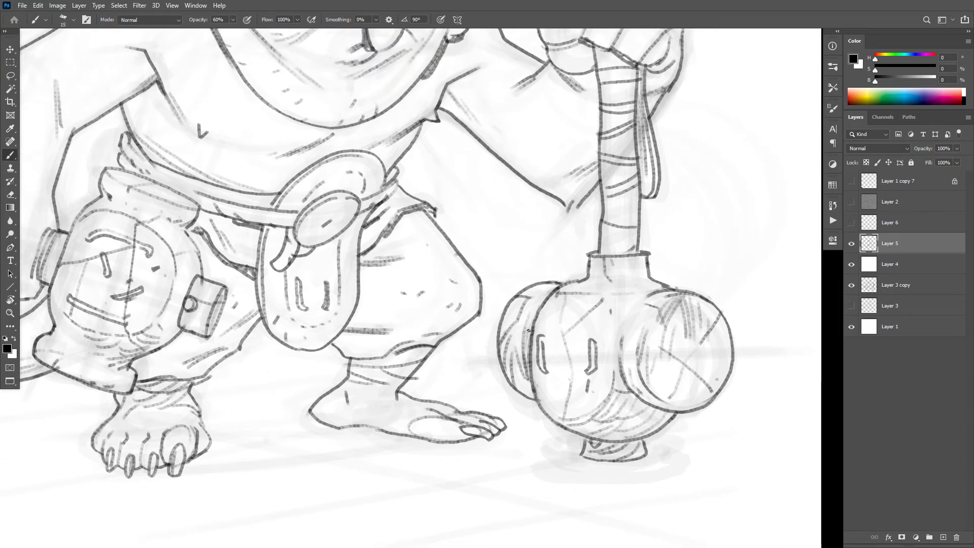
left_click_drag(528, 330, 538, 395)
left_click_drag(605, 287, 599, 292)
left_click_drag(677, 325, 698, 328)
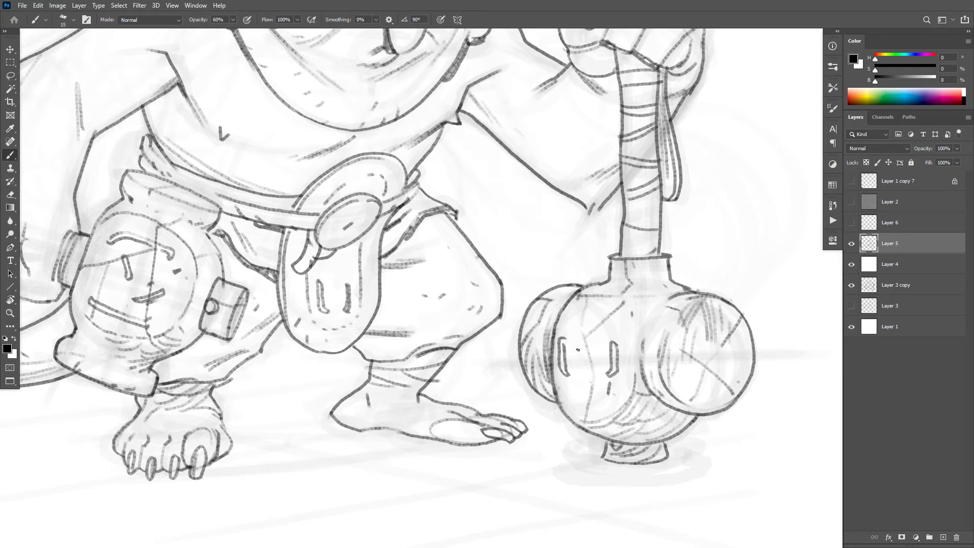
Draw three more slot-shaped cuts on the hammer head and hatch the shadow beneath the large disc
mouse_move(578, 350)
left_mouse_down()
mouse_move(572, 321)
mouse_move(582, 353)
mouse_move(595, 319)
mouse_move(603, 335)
left_mouse_up()
mouse_move(593, 373)
left_mouse_down()
mouse_move(578, 404)
mouse_move(594, 383)
left_mouse_up()
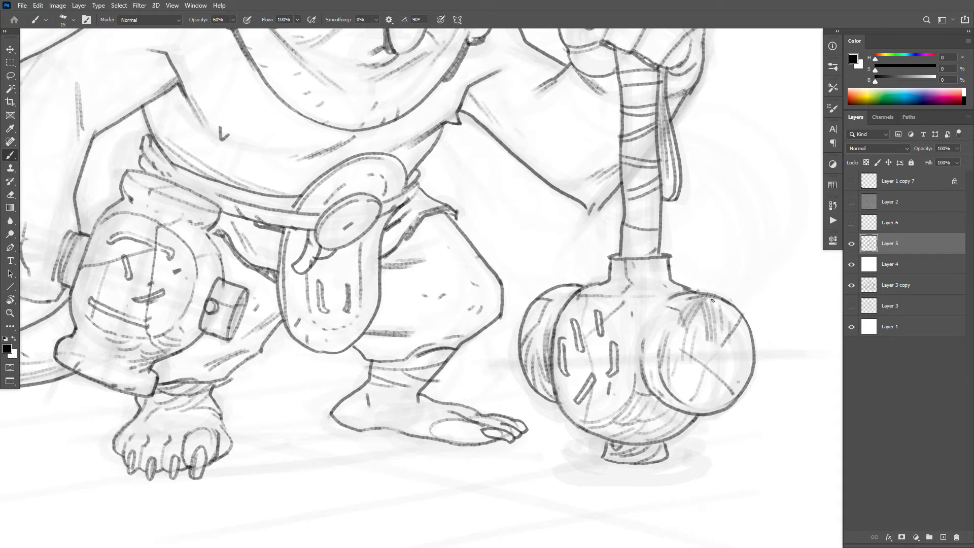
left_click_drag(690, 300, 674, 313)
mouse_move(642, 366)
left_mouse_down()
mouse_move(666, 421)
mouse_move(690, 422)
mouse_move(662, 418)
mouse_move(656, 375)
left_mouse_up()
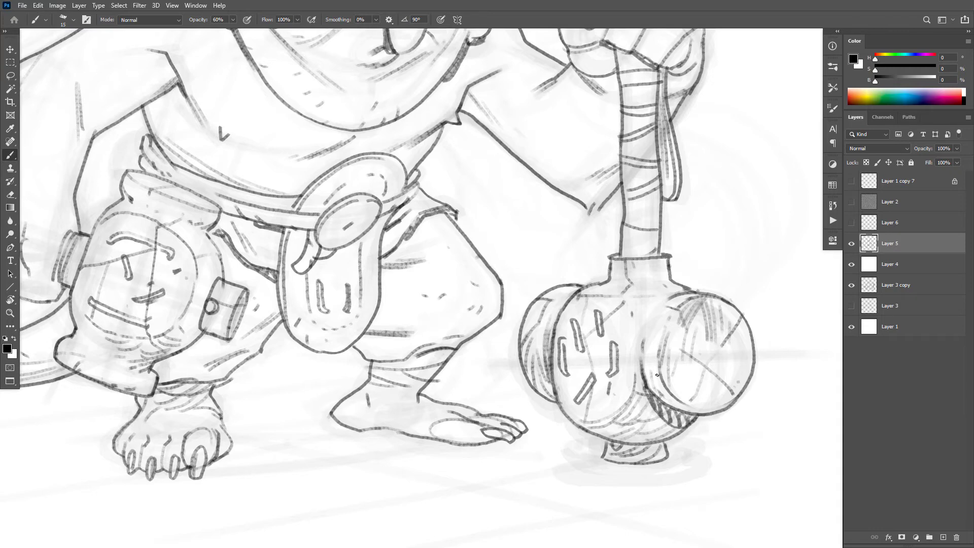
Try to draw a flat ellipse on the ground around the hammer's base
mouse_move(740, 342)
left_mouse_down()
mouse_move(757, 350)
mouse_move(775, 335)
left_mouse_up()
left_click(763, 344, "ctrl")
left_click(760, 343, "ctrl")
left_click(758, 341, "ctrl")
mouse_move(734, 375)
left_mouse_down()
mouse_move(774, 372)
mouse_move(789, 383)
left_mouse_up()
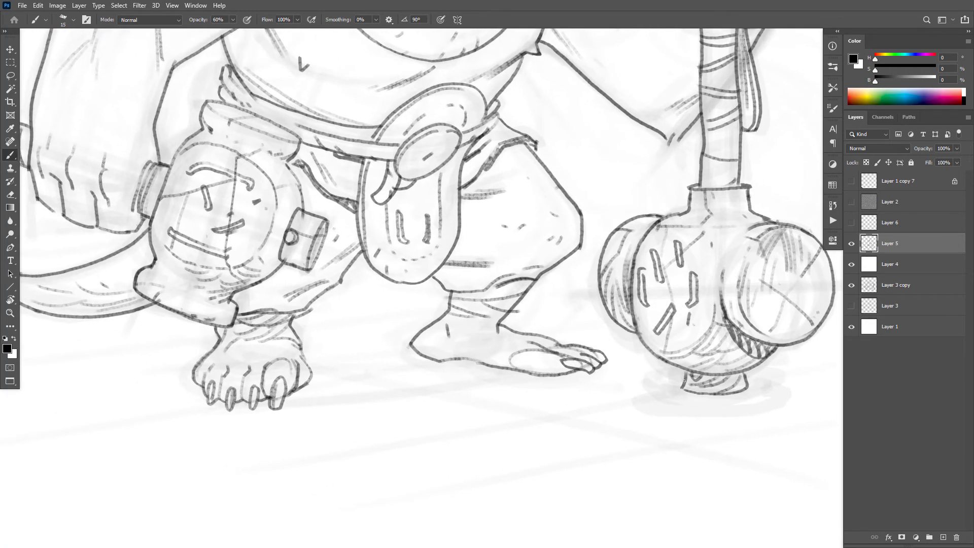
mouse_move(681, 388)
left_mouse_down()
mouse_move(640, 403)
mouse_move(696, 413)
mouse_move(807, 398)
mouse_move(731, 383)
left_mouse_up()
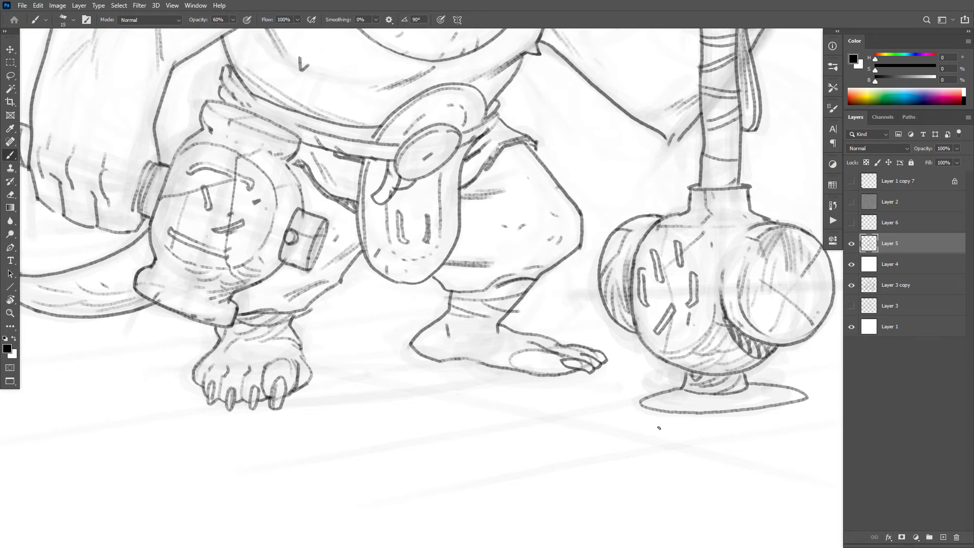
key("ctrl+z")
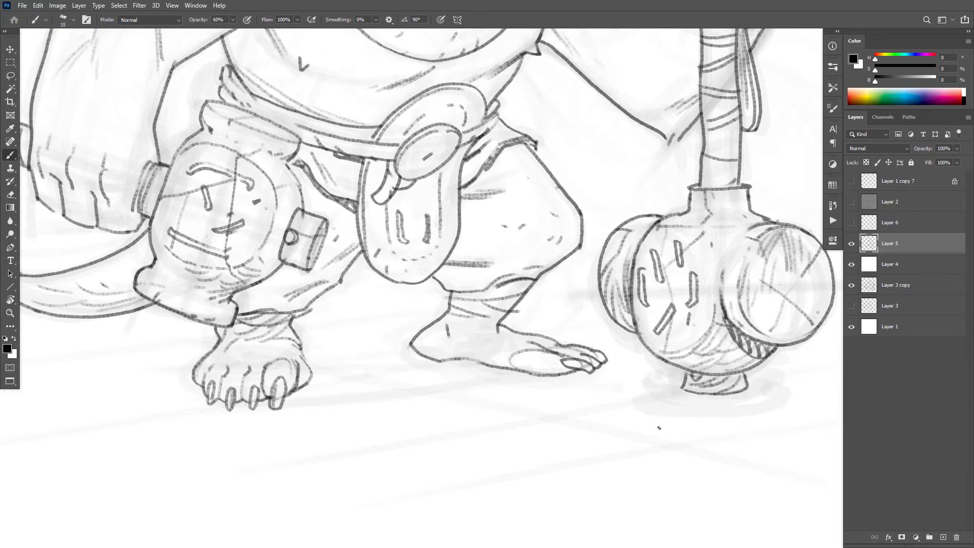
Hide the rough sketch on Layer 3 copy, duplicate the Layer 5 line art and hide the original Layer 5
mouse_move(740, 388)
left_mouse_down()
mouse_move(744, 376)
mouse_move(738, 398)
mouse_move(778, 415)
left_mouse_up()
left_click(739, 397, "alt")
left_click(742, 397, "alt")
left_click(751, 396, "alt")
left_click(754, 400, "ctrl")
left_click(754, 399, "ctrl")
left_click_drag(718, 392, 737, 428)
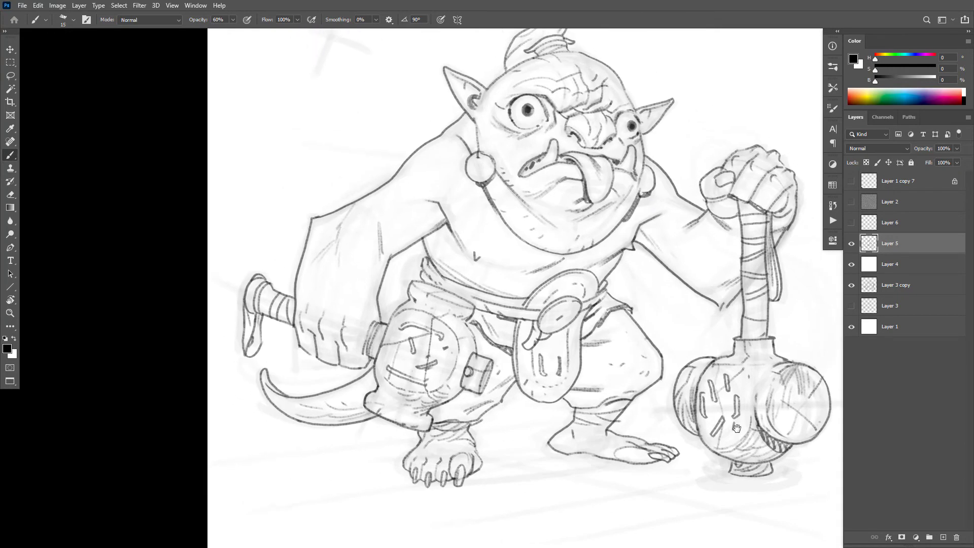
left_click_drag(749, 395, 750, 455)
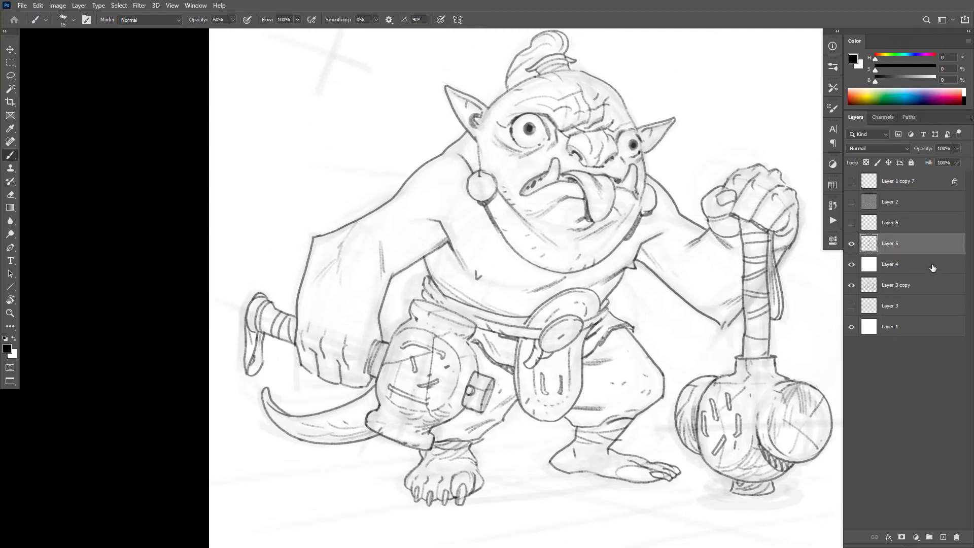
left_click(852, 286)
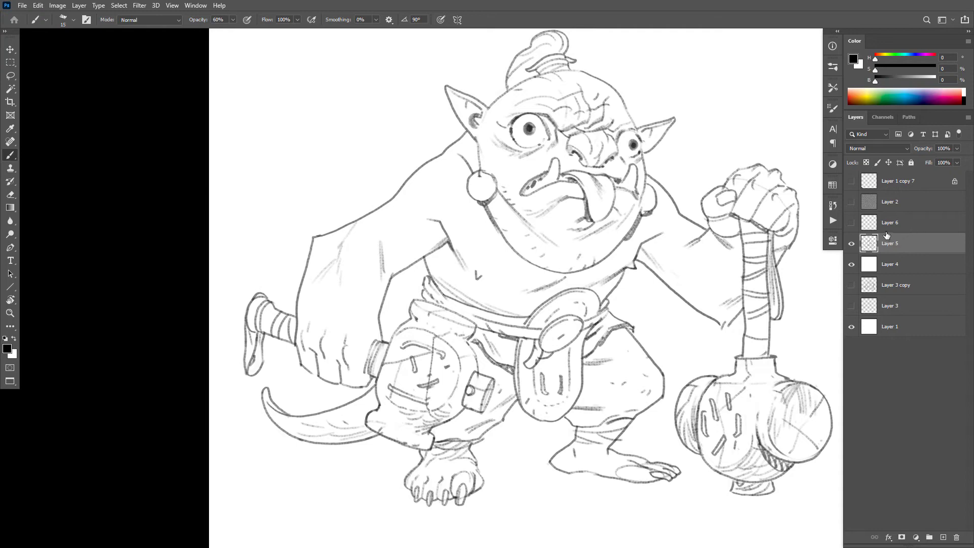
key("ctrl+j")
left_click(851, 264)
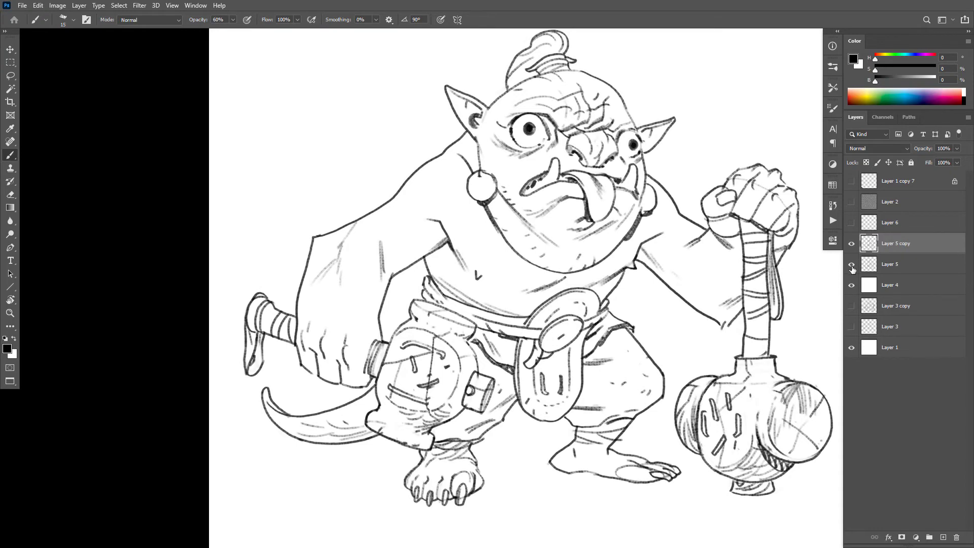
Thicken the outline of the troll's skull and the lines where the topknot meets the scalp
left_click(660, 202, "ctrl")
left_click(660, 202, "ctrl")
left_click_drag(636, 135, 662, 289)
left_click_drag(668, 253, 658, 256)
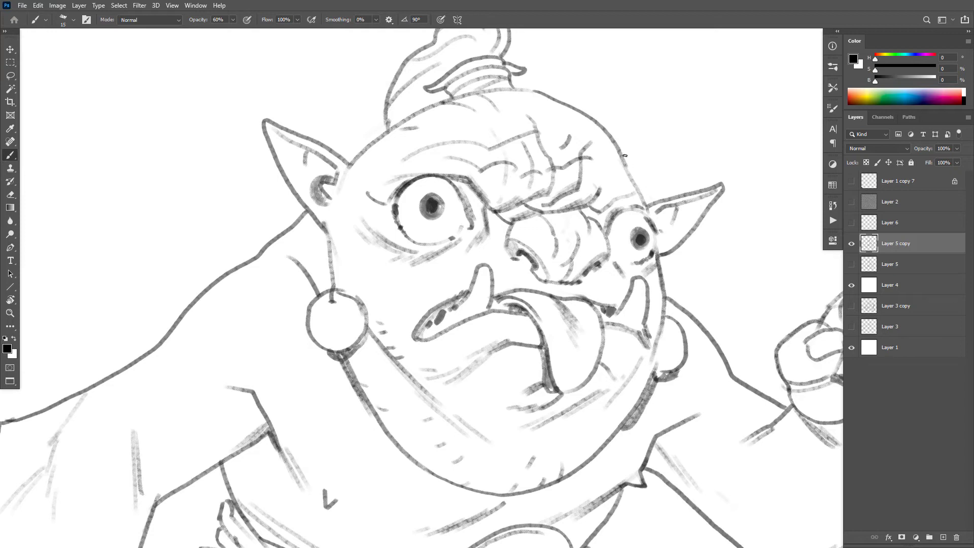
left_click_drag(619, 149, 648, 207)
mouse_move(535, 143)
left_mouse_down()
mouse_move(567, 209)
mouse_move(546, 181)
left_mouse_up()
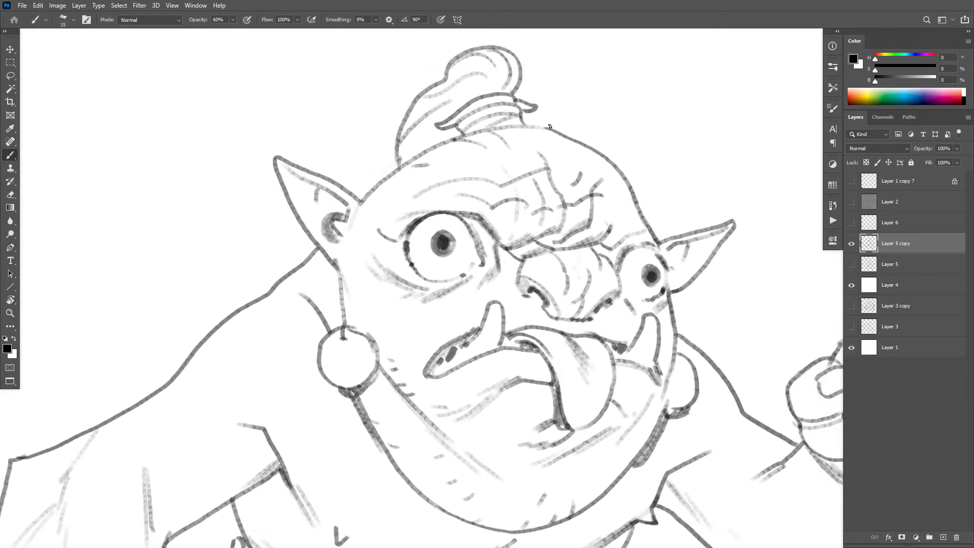
mouse_move(554, 131)
left_mouse_down()
mouse_move(495, 127)
mouse_move(523, 123)
left_mouse_up()
left_click_drag(430, 149, 385, 181)
left_click_drag(397, 147, 399, 168)
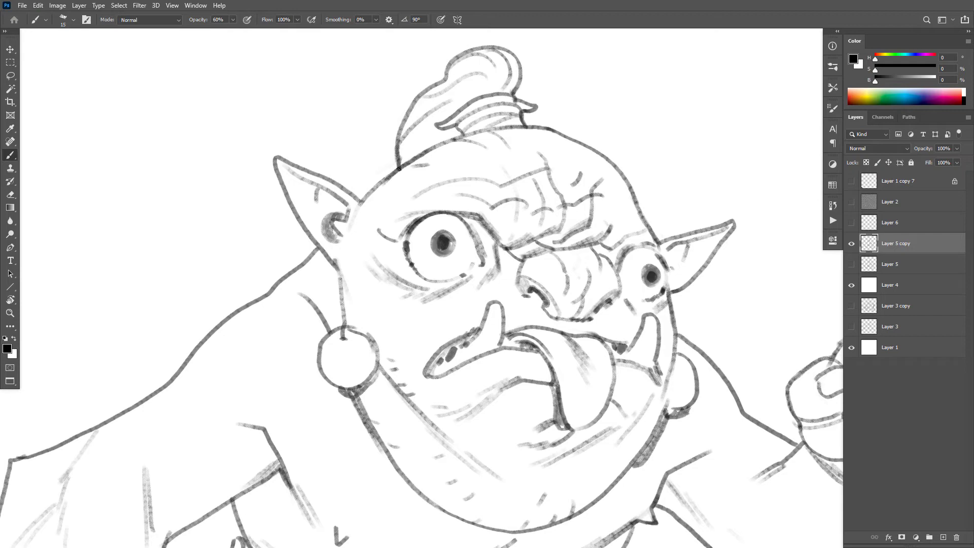
Reinforce the line below the larger ear, the corner of the smaller eye and the outlines of both tusks
left_click_drag(327, 259, 342, 293)
left_click_drag(663, 270, 662, 207)
left_click_drag(617, 227, 609, 238)
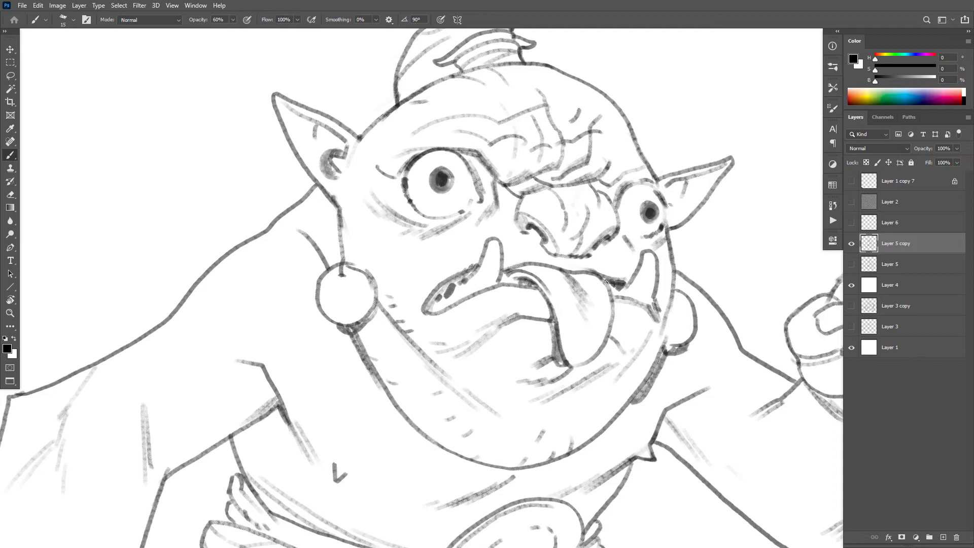
mouse_move(606, 285)
left_mouse_down()
mouse_move(608, 335)
mouse_move(586, 365)
left_mouse_up()
key("ctrl+z")
left_click_drag(507, 321, 488, 336)
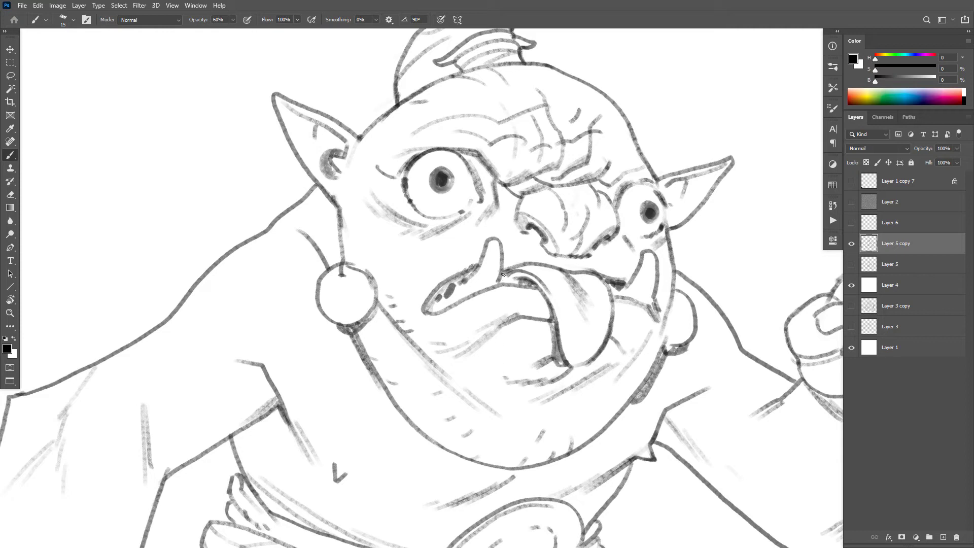
mouse_move(499, 278)
left_mouse_down()
mouse_move(501, 249)
mouse_move(483, 254)
left_mouse_up()
left_click_drag(656, 279, 656, 256)
Darken the contours of both round earrings and the cheek and neck lines below the larger ear
left_click_drag(729, 284, 705, 177)
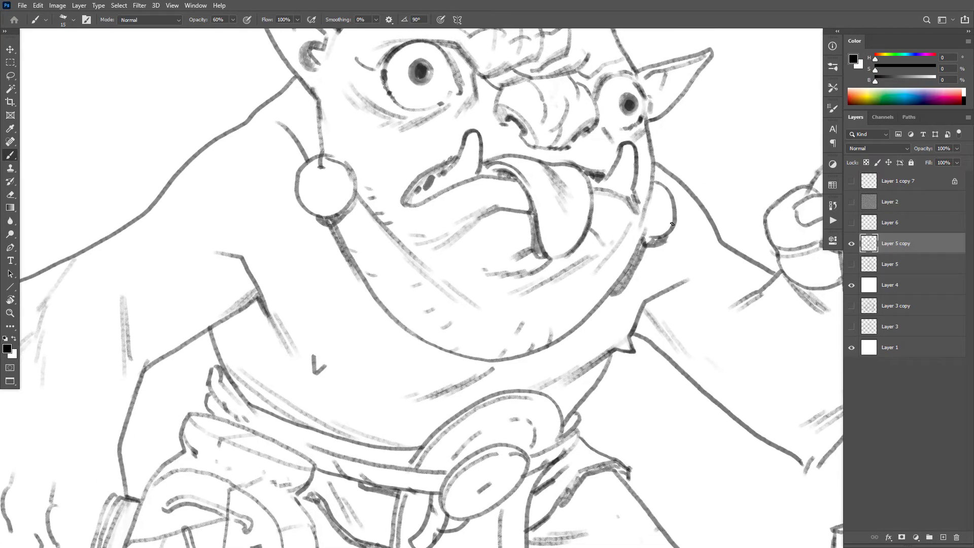
left_click_drag(663, 232, 650, 235)
left_click_drag(359, 187, 371, 188)
left_click_drag(314, 77, 331, 132)
mouse_move(307, 112)
left_mouse_down()
mouse_move(313, 139)
mouse_move(302, 159)
left_mouse_up()
Hatch the chest creases beside both arms and add zigzag shading in the armpit of the lowered arm
left_click_drag(425, 222, 603, 148)
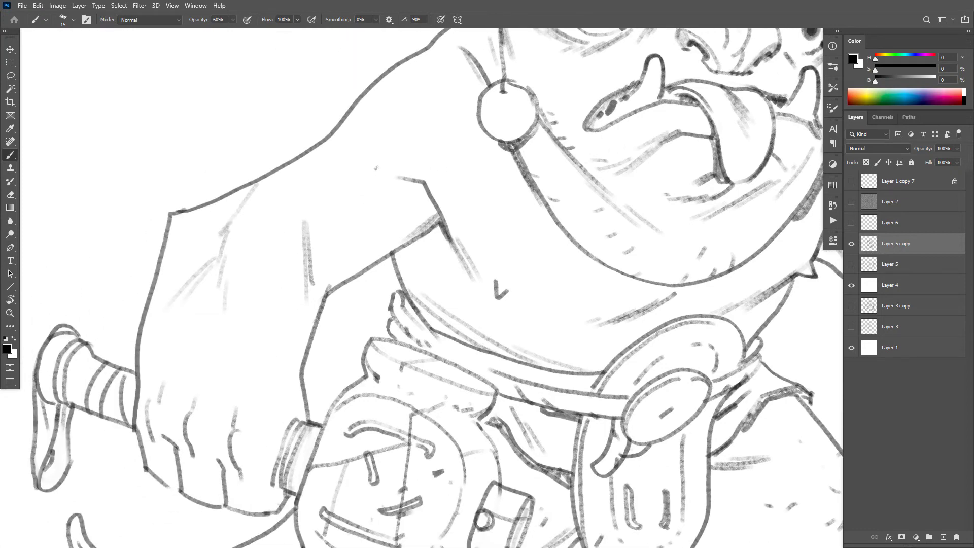
left_click_drag(376, 168, 430, 181)
left_click_drag(389, 161, 415, 169)
left_click_drag(705, 268, 546, 310)
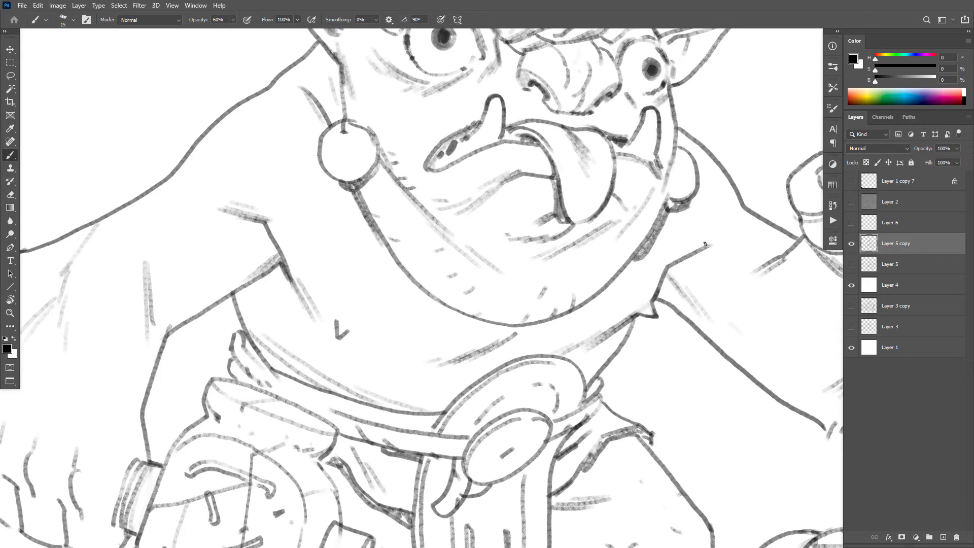
mouse_move(710, 243)
left_mouse_down()
mouse_move(657, 268)
mouse_move(704, 240)
left_mouse_up()
mouse_move(665, 267)
left_mouse_down()
mouse_move(654, 294)
mouse_move(730, 242)
left_mouse_up()
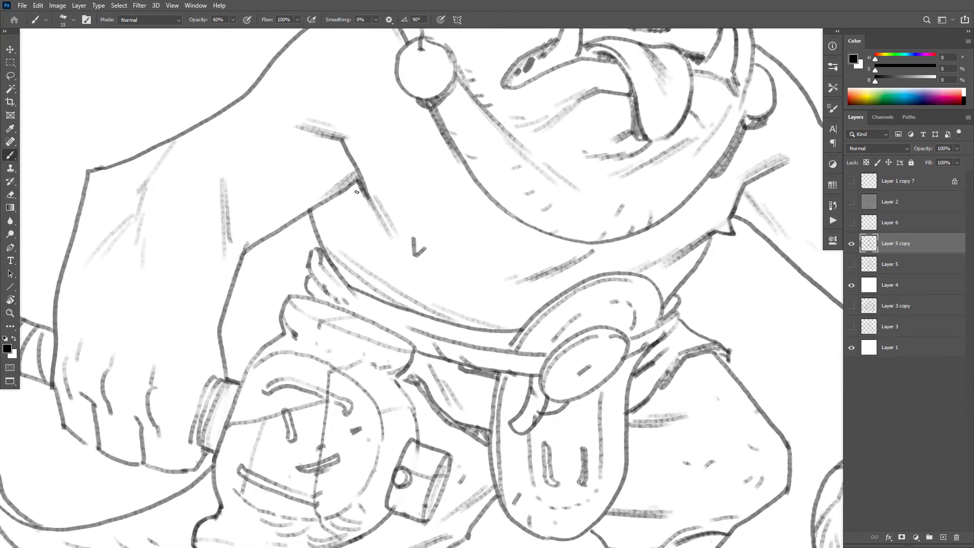
mouse_move(357, 191)
left_mouse_down()
mouse_move(324, 210)
mouse_move(362, 179)
left_mouse_up()
Strengthen the lines on the lowered fist, the clawed foot and the trouser cuff above it
mouse_move(639, 259)
left_mouse_down()
mouse_move(655, 236)
mouse_move(724, 193)
left_mouse_up()
left_click_drag(254, 360, 355, 281)
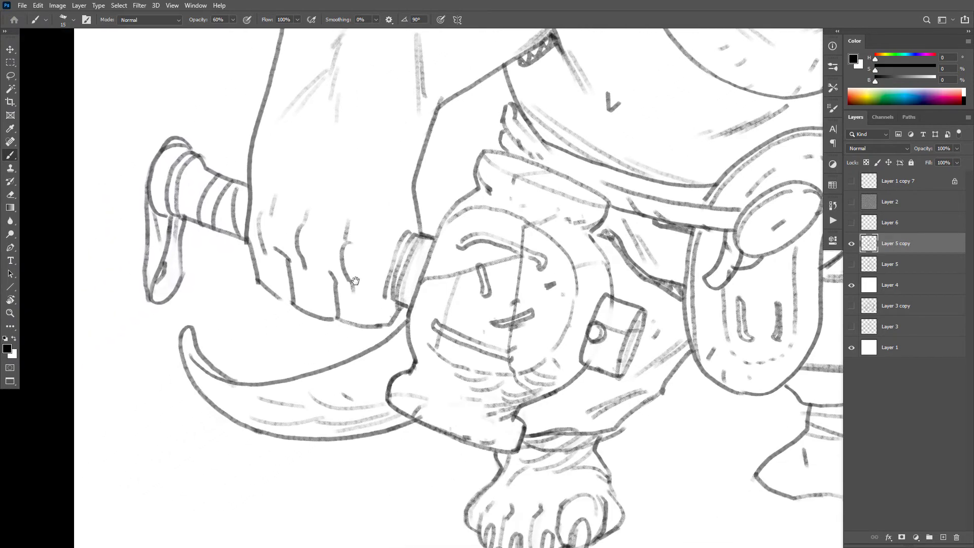
left_click_drag(401, 304, 381, 325)
left_click_drag(290, 303, 278, 298)
mouse_move(652, 452)
left_mouse_down()
mouse_move(603, 343)
mouse_move(592, 347)
left_mouse_up()
left_click_drag(550, 372, 555, 391)
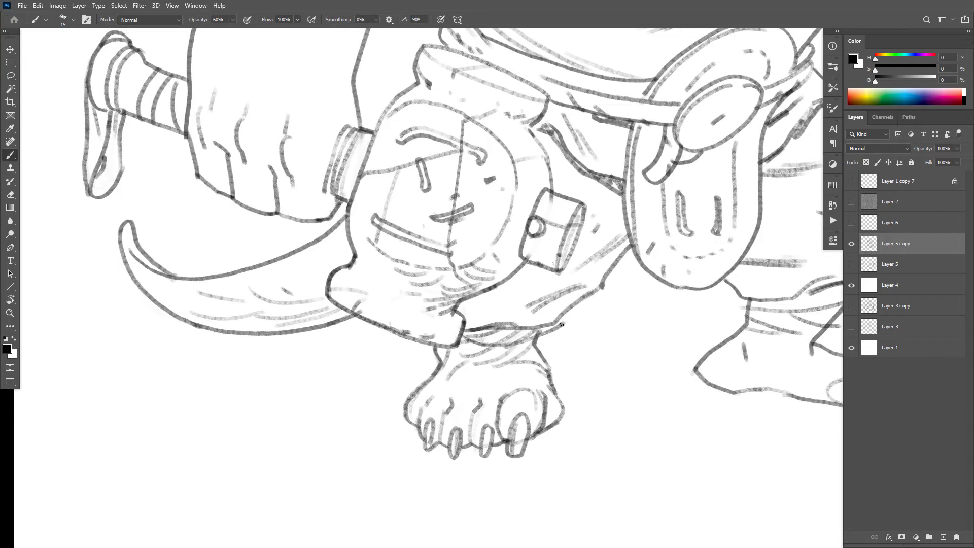
left_click_drag(562, 324, 566, 310)
Darken the shadows under the belt, in the narrow gap beside the hanging flap and below the round buckle
mouse_move(726, 284)
left_mouse_down()
mouse_move(604, 288)
mouse_move(509, 452)
left_mouse_up()
left_click_drag(403, 292, 384, 291)
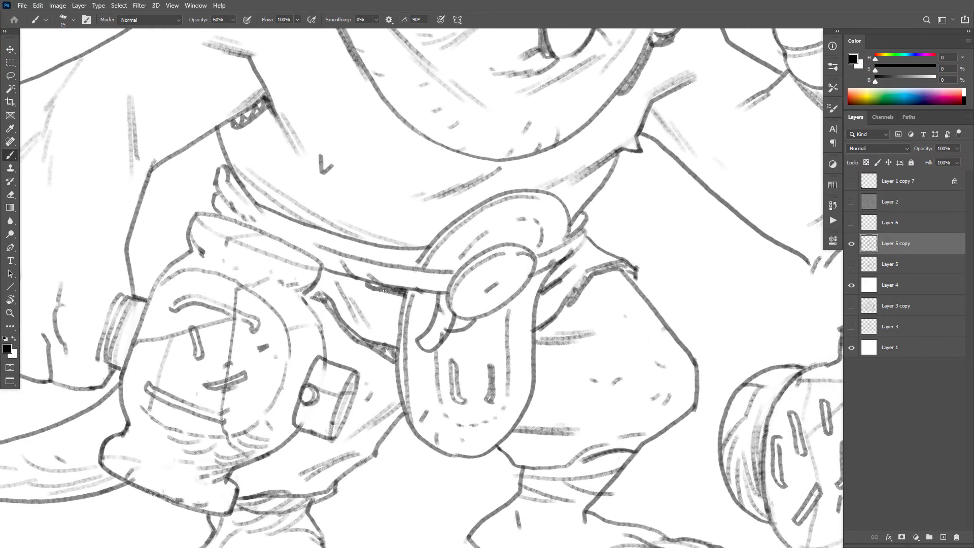
left_click_drag(395, 359, 379, 346)
mouse_move(536, 301)
left_mouse_down()
mouse_move(543, 288)
mouse_move(472, 327)
mouse_move(454, 315)
left_mouse_up()
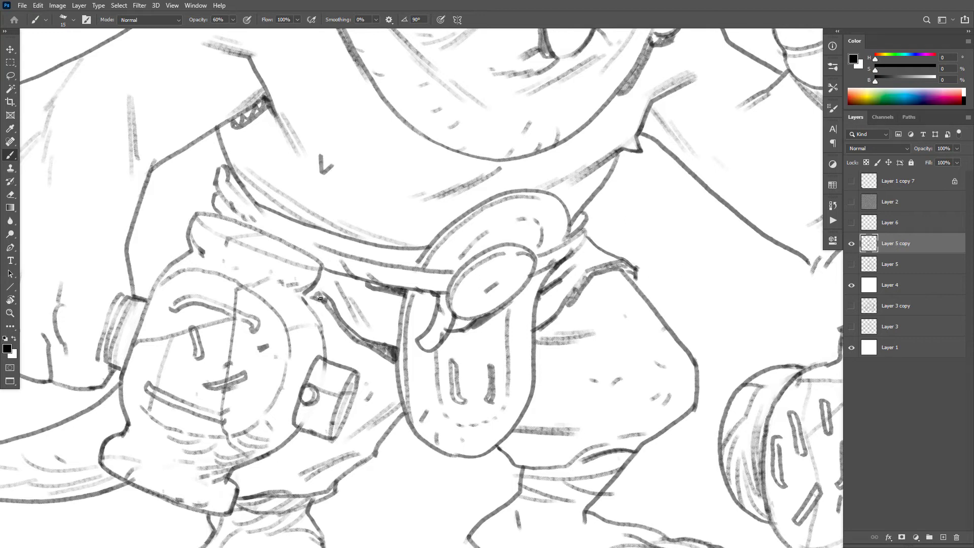
Darken the outer contour and flared collar of the lowered hammer's head
mouse_move(321, 274)
left_mouse_down()
mouse_move(306, 296)
mouse_move(333, 361)
mouse_move(349, 369)
left_mouse_up()
left_click_drag(493, 343, 456, 385)
mouse_move(285, 307)
left_mouse_down()
mouse_move(214, 269)
mouse_move(155, 256)
mouse_move(152, 282)
mouse_move(163, 298)
left_mouse_up()
left_click_drag(341, 290, 645, 172)
left_click_drag(444, 185, 407, 250)
mouse_move(386, 301)
left_mouse_down()
mouse_move(394, 357)
mouse_move(366, 384)
left_mouse_up()
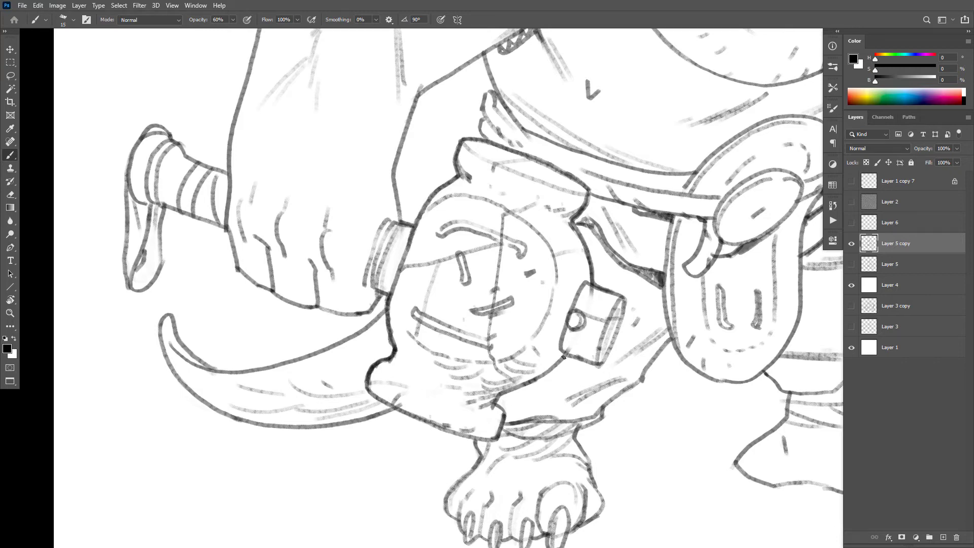
Strengthen the lower edges of the lowered hammer's head, its side peg and the bottom rim
left_click_drag(563, 357, 500, 396)
left_click_drag(569, 354, 597, 365)
mouse_move(502, 415)
left_mouse_down()
mouse_move(497, 434)
mouse_move(470, 442)
mouse_move(423, 422)
left_mouse_up()
key("space")
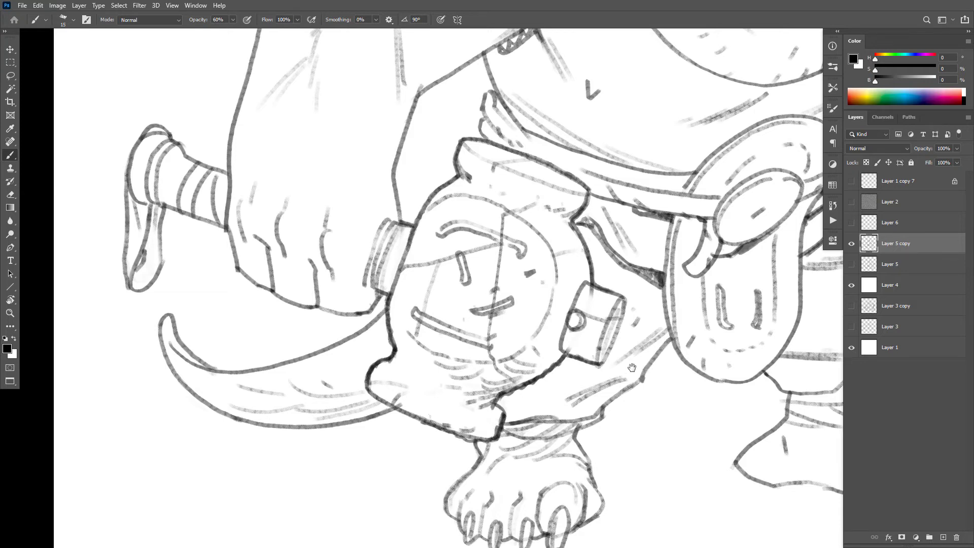
mouse_move(633, 368)
left_mouse_down()
mouse_move(620, 391)
mouse_move(620, 373)
mouse_move(642, 385)
mouse_move(541, 365)
left_mouse_up()
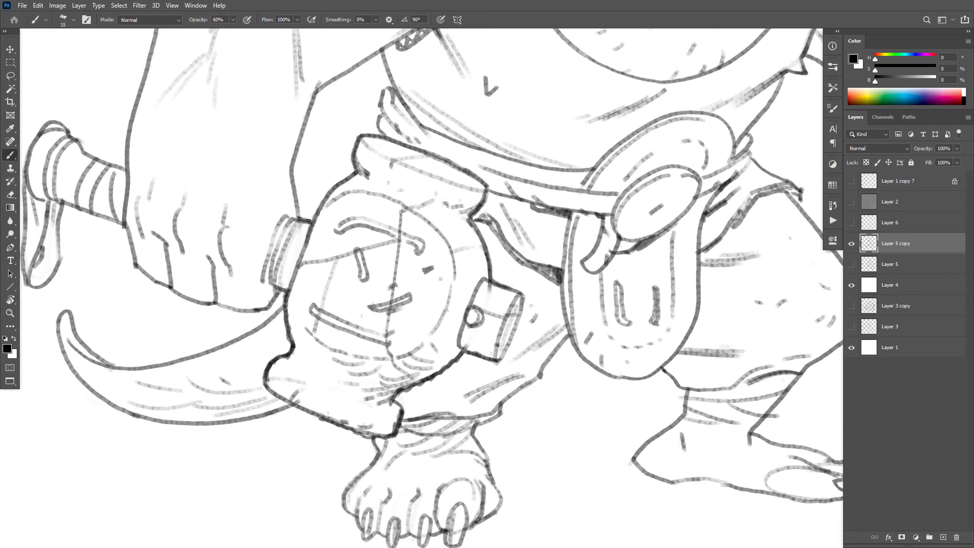
left_click_drag(290, 176, 301, 219)
left_click_drag(279, 293, 252, 310)
Clean up the wrapping just above the upright club's collar and redraw its slanted upper edge
key("space")
mouse_move(657, 350)
left_mouse_down()
mouse_move(576, 345)
mouse_move(487, 360)
left_mouse_up()
left_click_drag(710, 350, 365, 411)
mouse_move(469, 295)
left_mouse_down()
mouse_move(553, 219)
mouse_move(610, 220)
left_mouse_up()
mouse_move(552, 217)
left_mouse_down()
mouse_move(610, 209)
mouse_move(610, 222)
left_mouse_up()
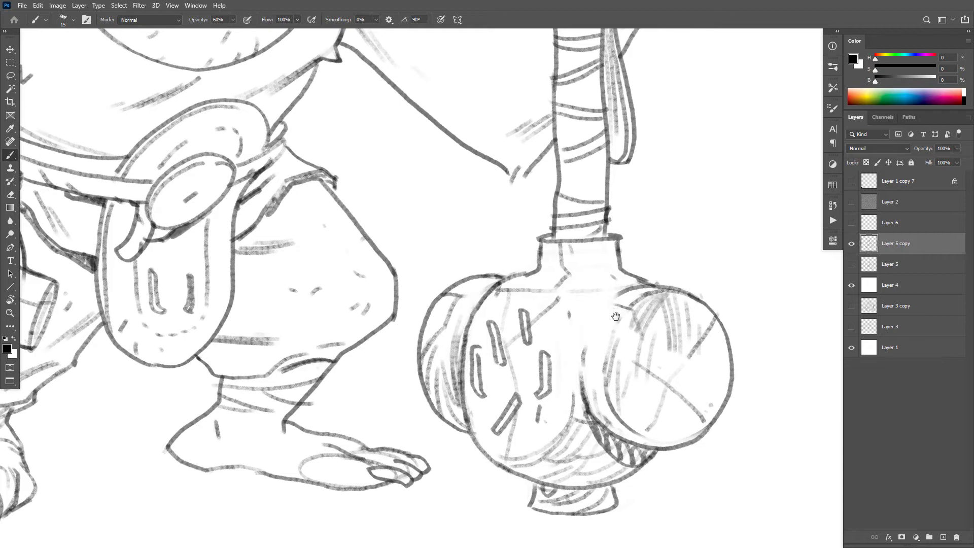
left_click_drag(615, 311, 615, 330)
key("e")
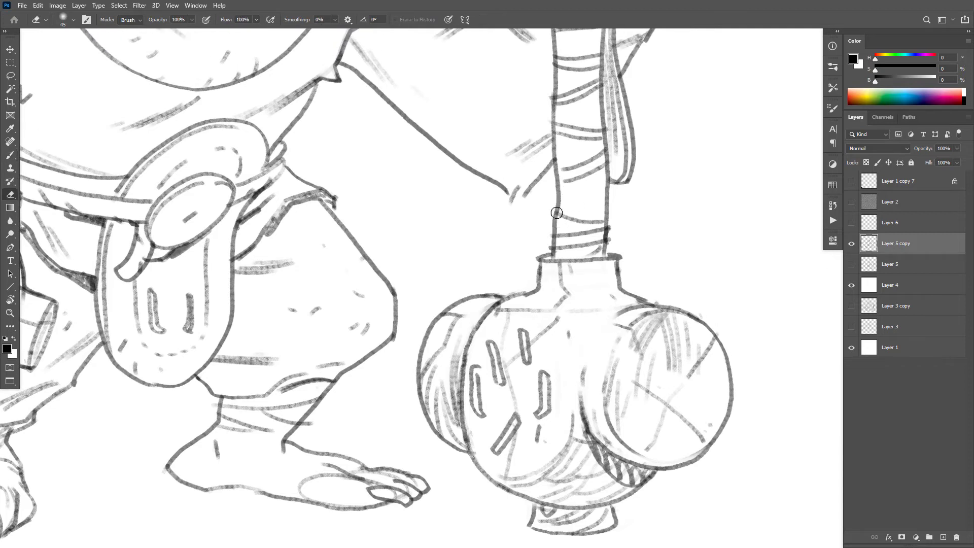
mouse_move(557, 213)
left_mouse_down()
mouse_move(555, 236)
mouse_move(557, 209)
mouse_move(593, 224)
left_mouse_up()
key("b")
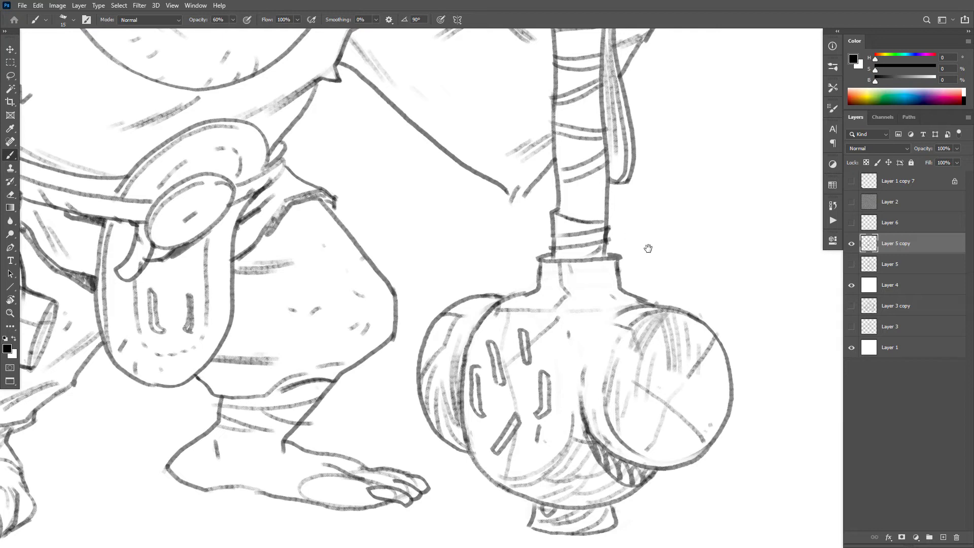
Erase the wrap lines higher on the club's handle and redraw them as a raised, overlapping band
left_click_drag(648, 248, 656, 285)
key("e")
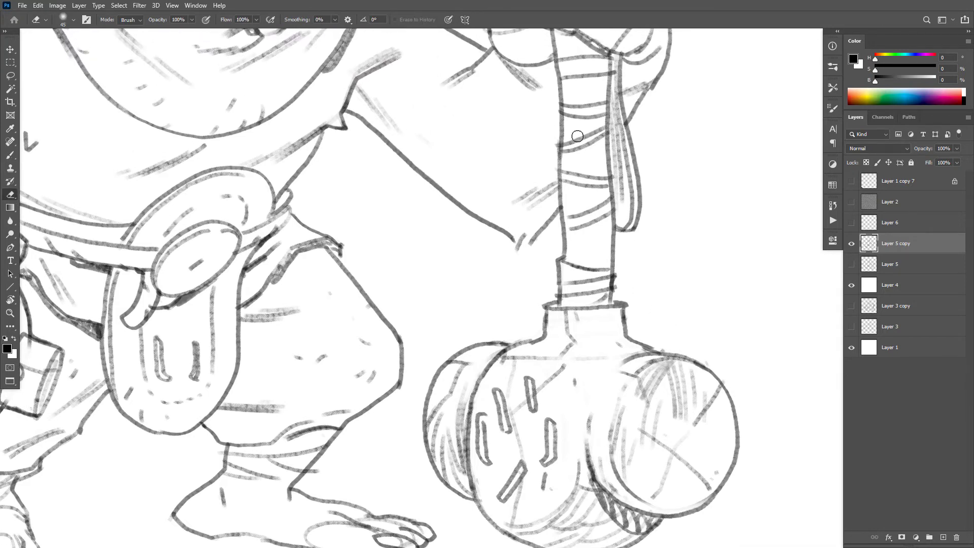
mouse_move(577, 136)
left_mouse_down()
mouse_move(558, 141)
mouse_move(563, 126)
mouse_move(564, 152)
mouse_move(555, 122)
mouse_move(592, 127)
mouse_move(601, 115)
left_mouse_up()
key("b")
left_click_drag(676, 220, 680, 232)
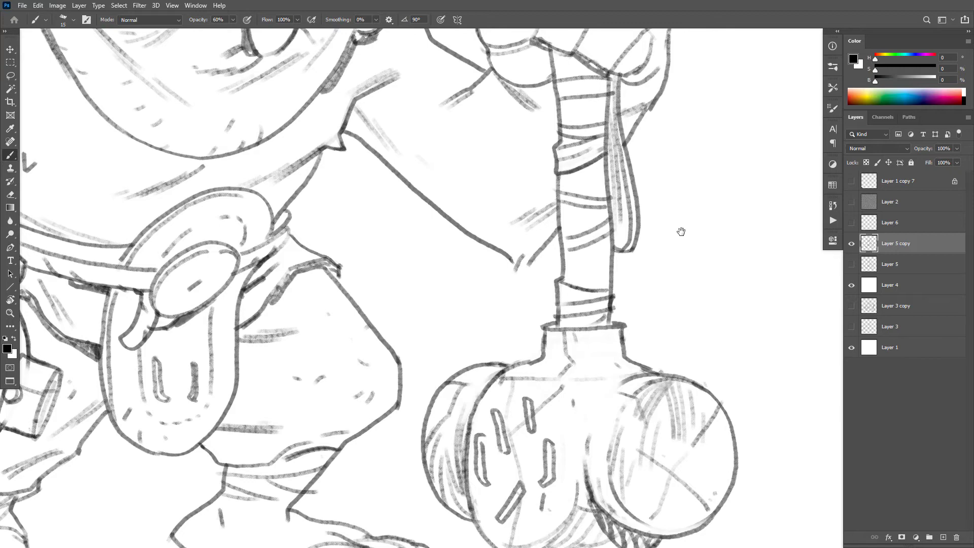
left_click_drag(680, 231, 687, 160)
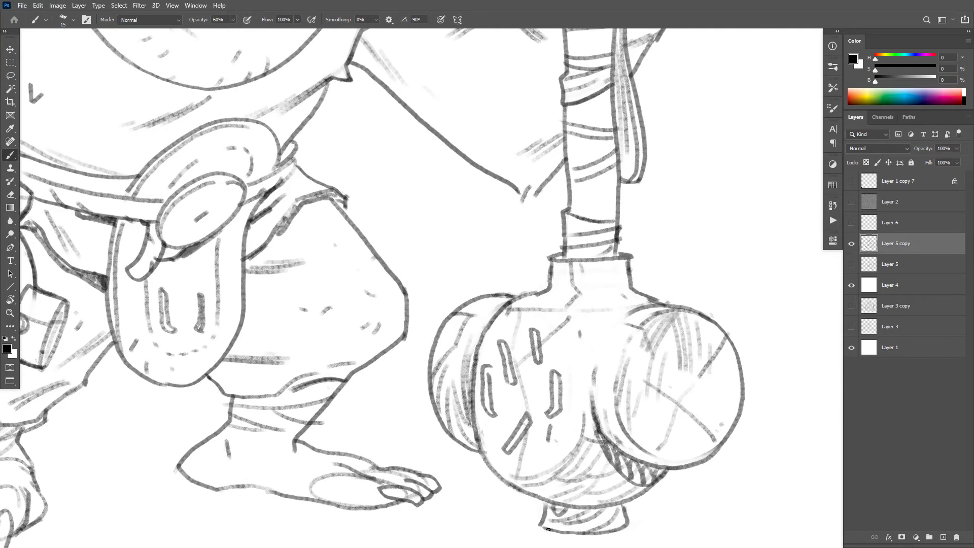
Redraw the inner contour of the large round front knob on the club's head with a cleaner, darker curve
scroll(691, 372, "down", 10)
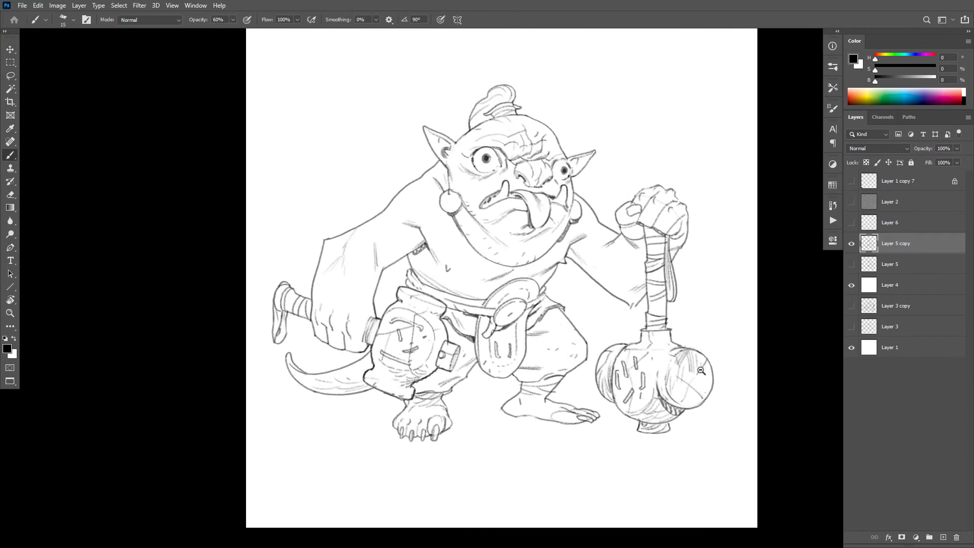
scroll(691, 367, "up", 10)
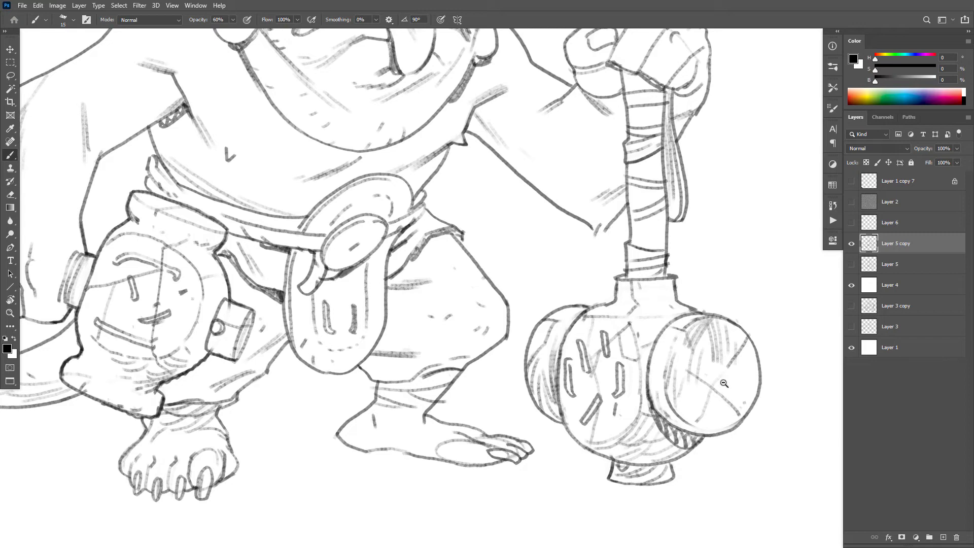
scroll(726, 381, "down", 10)
scroll(720, 373, "up", 10)
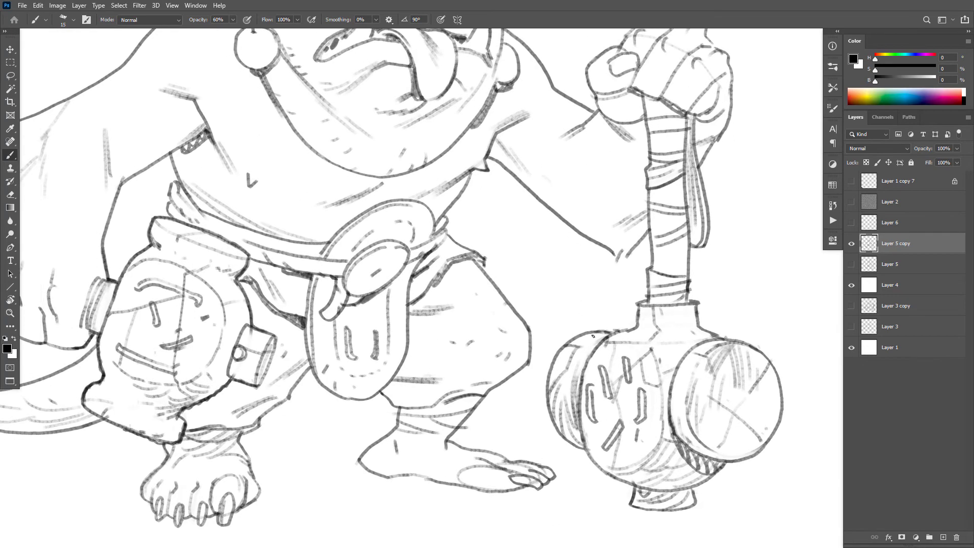
scroll(735, 355, "down", 10)
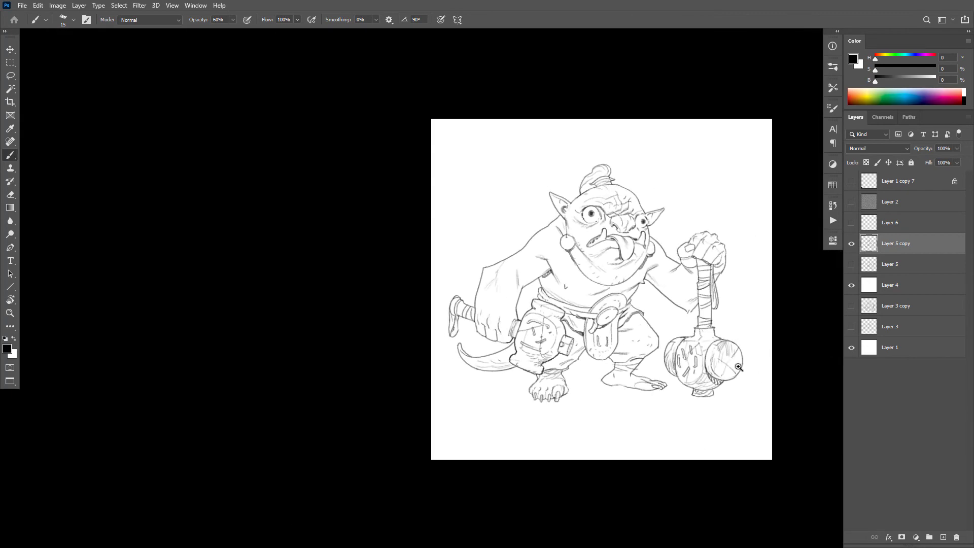
scroll(737, 366, "up", 10)
Delete the knob on the far side of the club's head and redraw it as a smaller rounded bump
key("l")
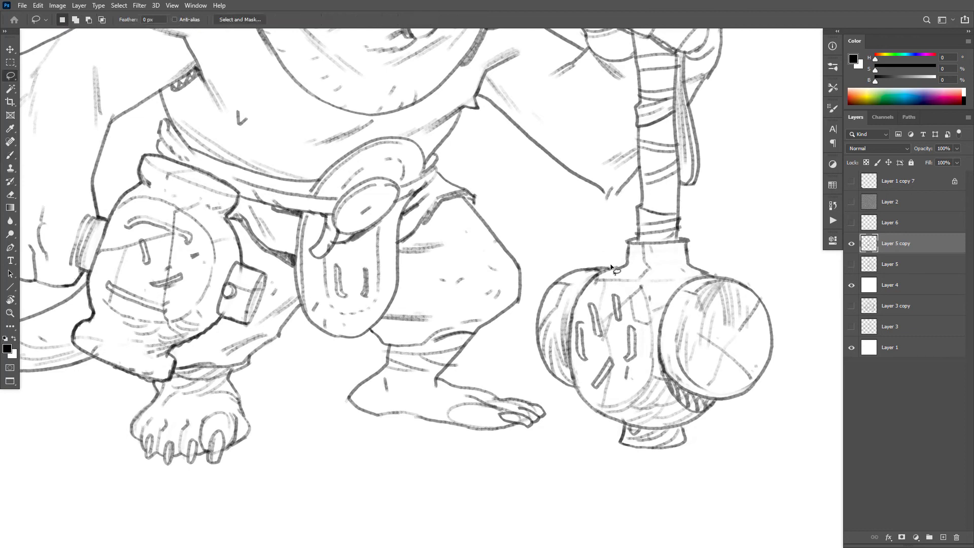
mouse_move(624, 263)
left_mouse_down()
mouse_move(573, 306)
mouse_move(576, 387)
mouse_move(565, 402)
mouse_move(532, 369)
mouse_move(531, 288)
mouse_move(616, 246)
left_mouse_up()
key("Delete")
key("ctrl+d")
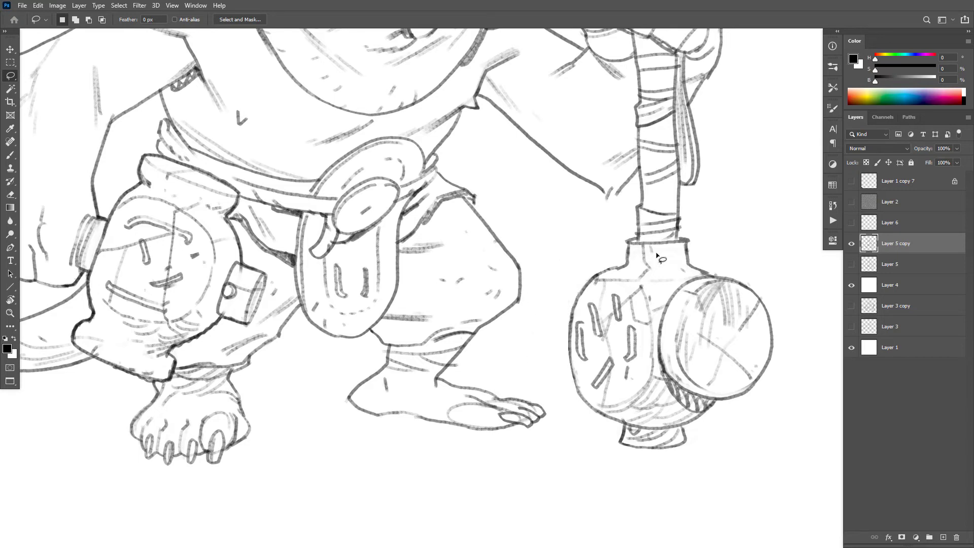
key("e")
mouse_move(603, 271)
left_mouse_down()
mouse_move(578, 299)
mouse_move(568, 353)
mouse_move(586, 402)
mouse_move(565, 359)
mouse_move(570, 314)
mouse_move(550, 312)
mouse_move(547, 338)
left_mouse_up()
key("b")
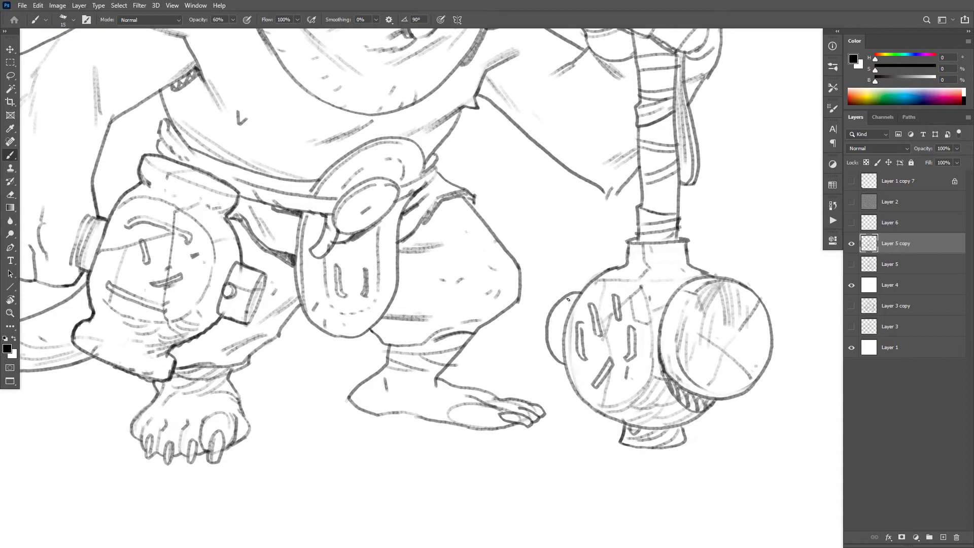
Hatch the small far-side knob with curved shading strokes along the club's head
left_click_drag(555, 331, 564, 364)
mouse_move(748, 372)
left_mouse_down()
mouse_move(796, 378)
mouse_move(735, 334)
left_mouse_up()
left_click(798, 375, "ctrl")
left_click(797, 374, "ctrl")
left_click(798, 375, "ctrl")
left_click(750, 352, "ctrl")
Cut away the flared peg under the club's head and replace it with a rounded knob shaded by curved hatching
key("e")
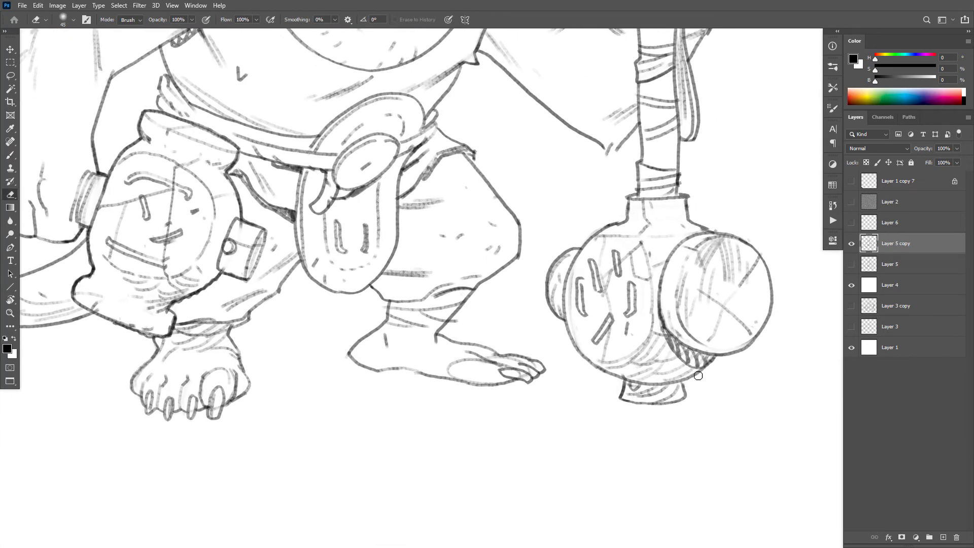
key("l")
mouse_move(688, 382)
left_mouse_down()
mouse_move(620, 384)
mouse_move(630, 420)
mouse_move(704, 414)
mouse_move(735, 391)
left_mouse_up()
key("ctrl+x")
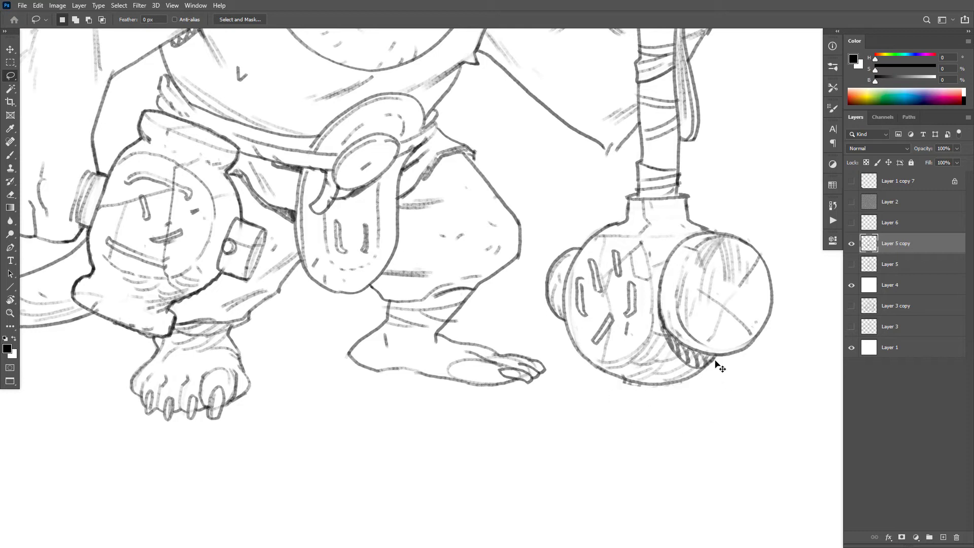
key("b")
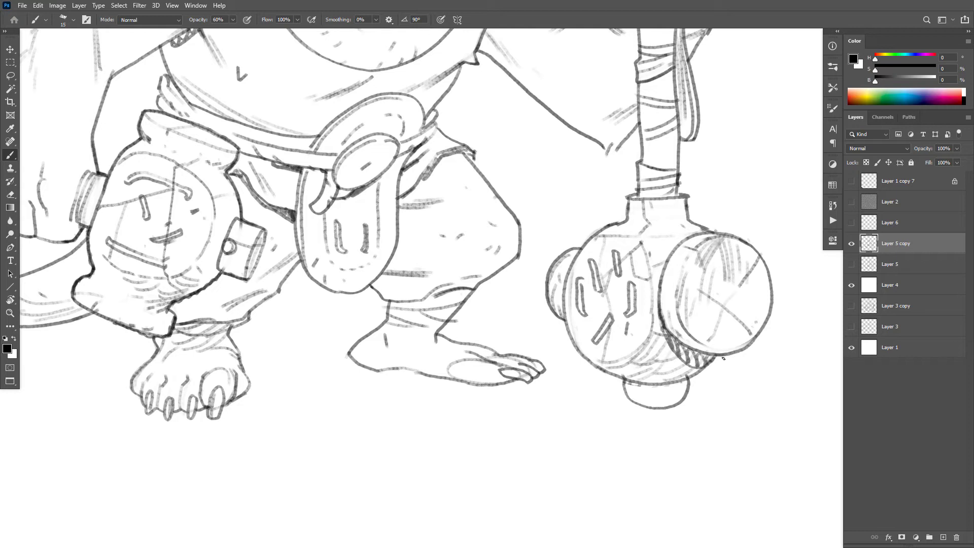
key("e")
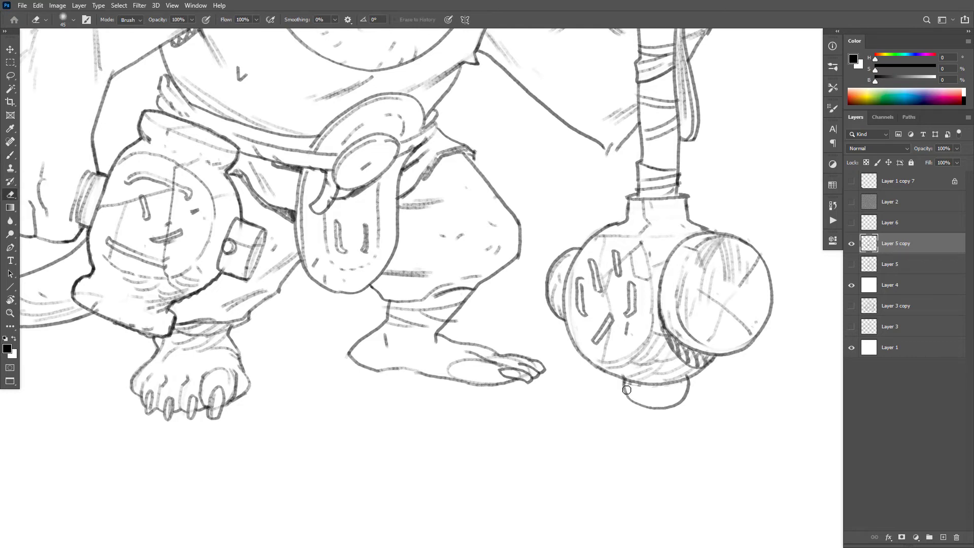
key("b")
mouse_move(627, 389)
left_mouse_down()
mouse_move(646, 406)
mouse_move(686, 385)
mouse_move(667, 406)
mouse_move(675, 391)
mouse_move(652, 406)
mouse_move(654, 385)
left_mouse_up()
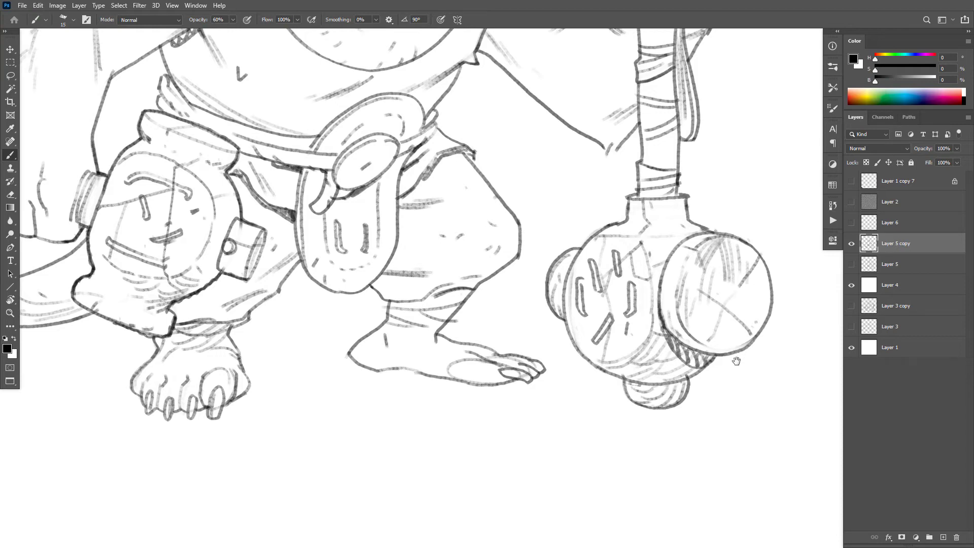
Select the white background around the troll with the Magic Wand at tolerance 10, contiguous and sampling all layers
mouse_move(736, 360)
left_mouse_down()
mouse_move(729, 398)
mouse_move(734, 375)
left_mouse_up()
left_click_drag(735, 380, 685, 381)
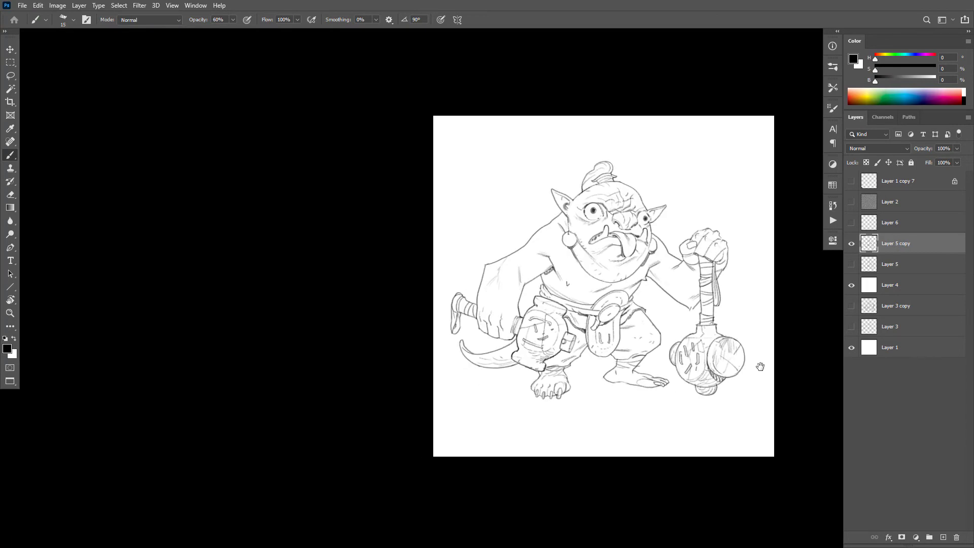
left_click_drag(760, 366, 762, 376)
left_click_drag(747, 335, 751, 342)
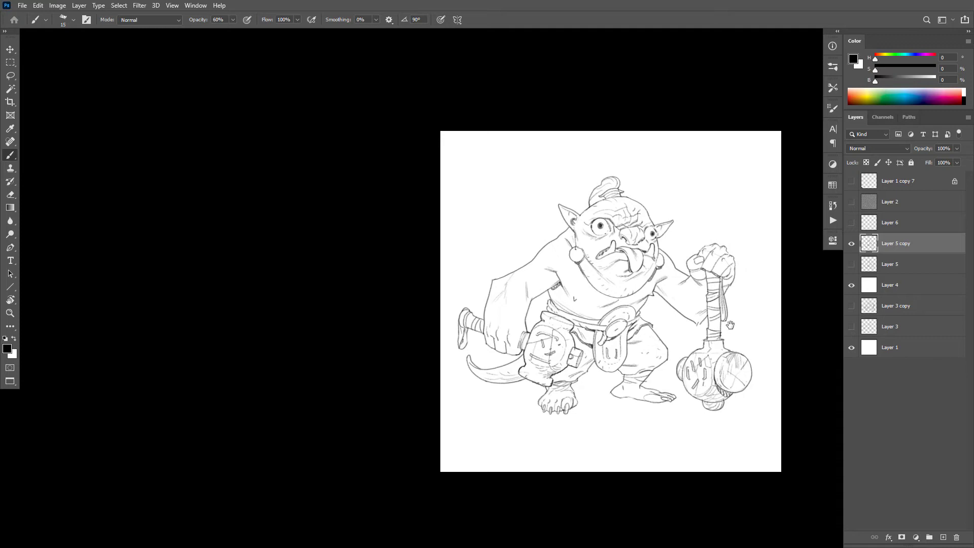
left_click_drag(733, 377, 775, 377)
left_click_drag(693, 340, 715, 414)
left_click_drag(749, 362, 761, 345)
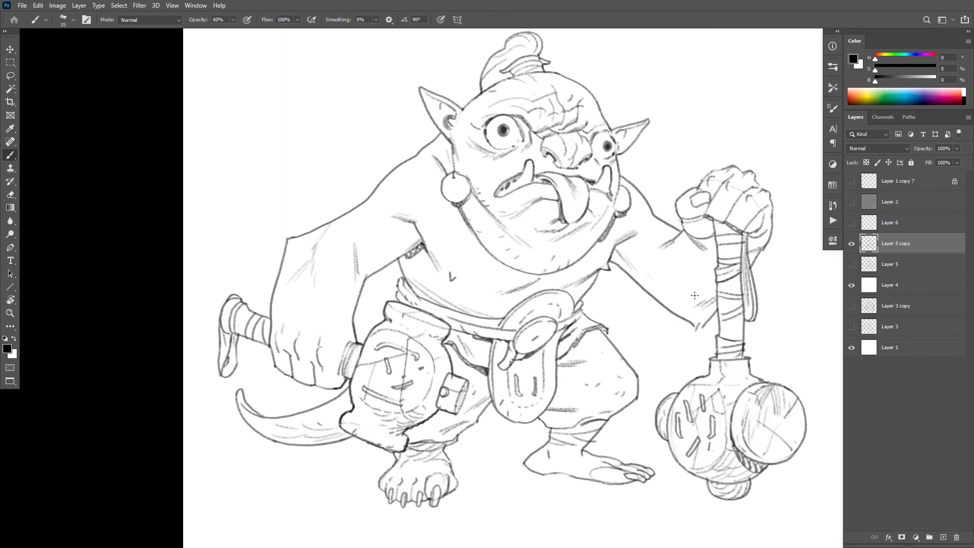
key("w")
left_click(664, 358)
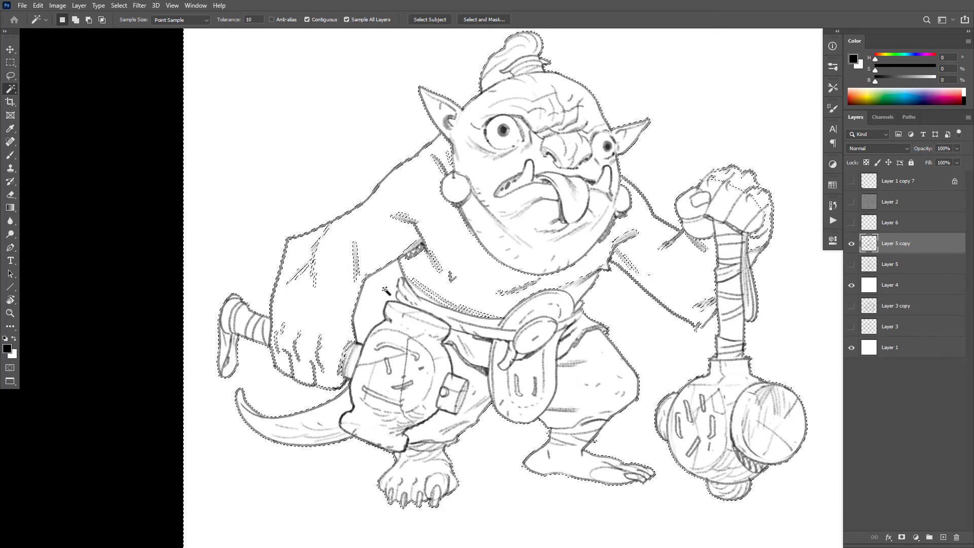
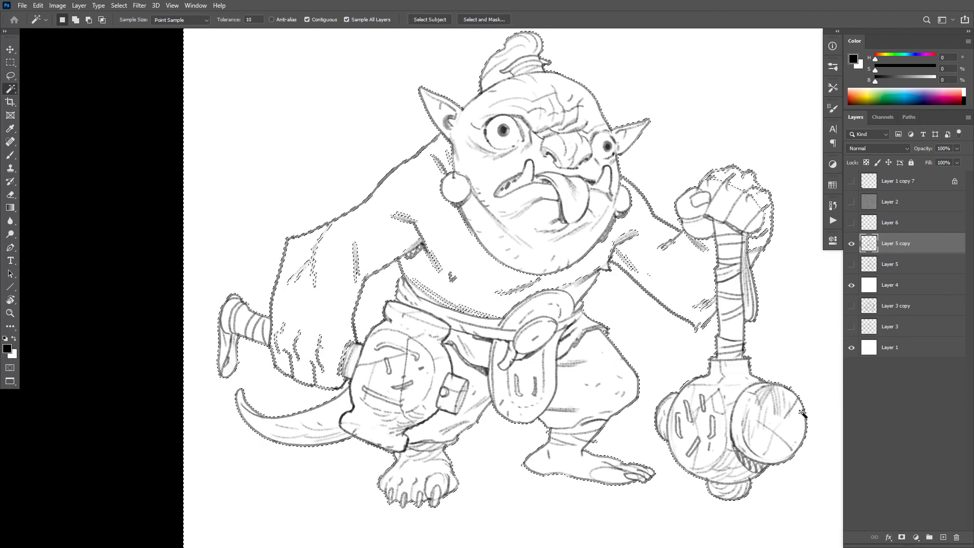
Turn the background selection into a Quick Mask and seal the gap at the club arm's elbow with the tim-pencil preset
key("q")
key("b")
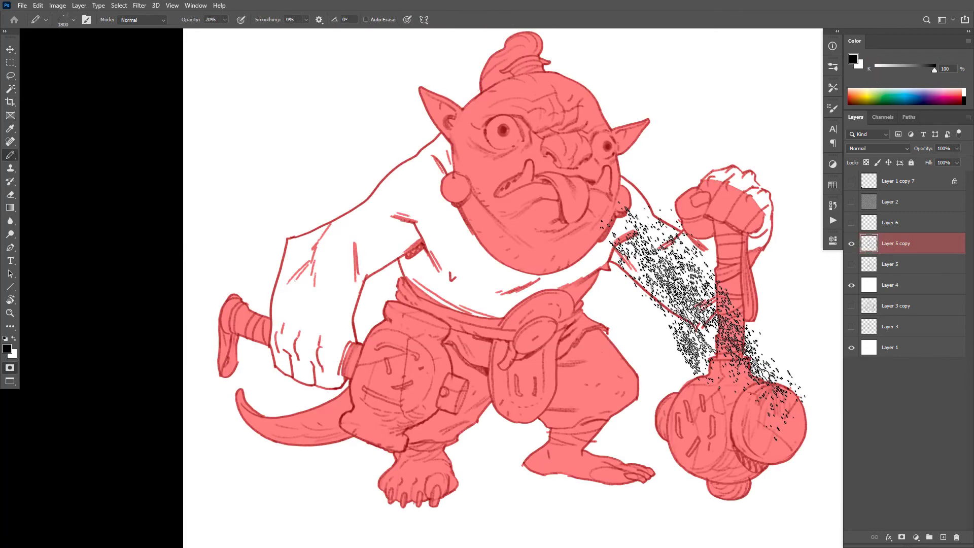
left_click(37, 20)
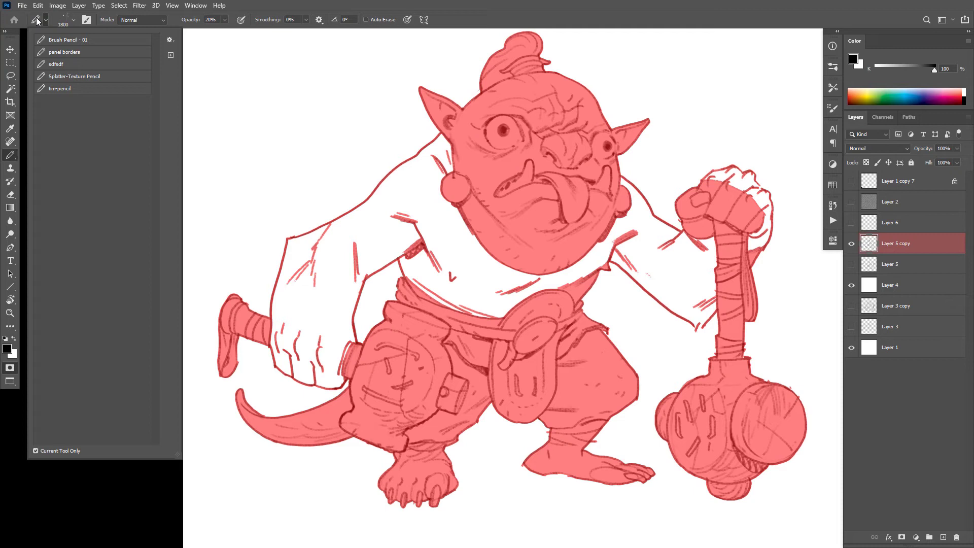
left_click(77, 90)
left_click(710, 317)
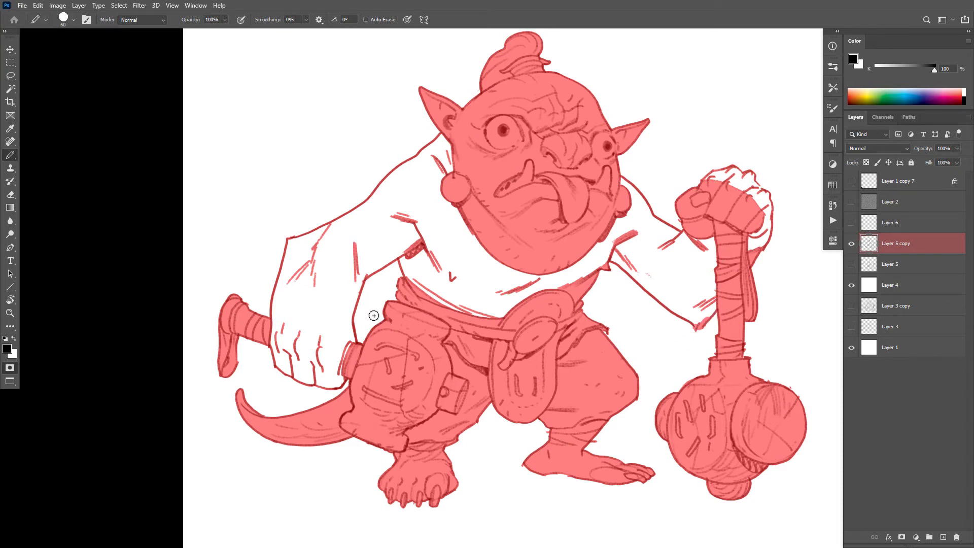
Fill the unmasked torso, arms and raised fist with the mask using the Paint Bucket, touching up beside the club's handle
key("g")
key("shift+g")
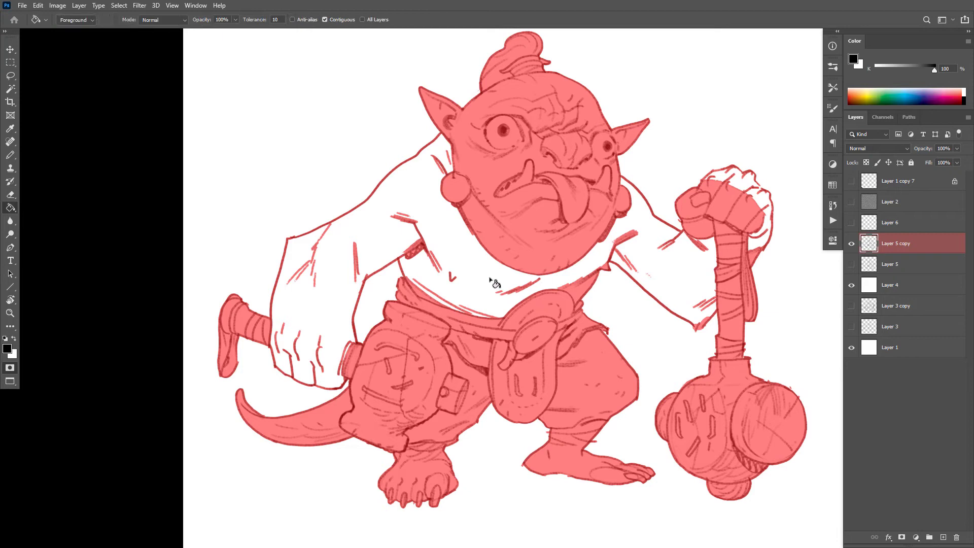
left_click(495, 282)
key("b")
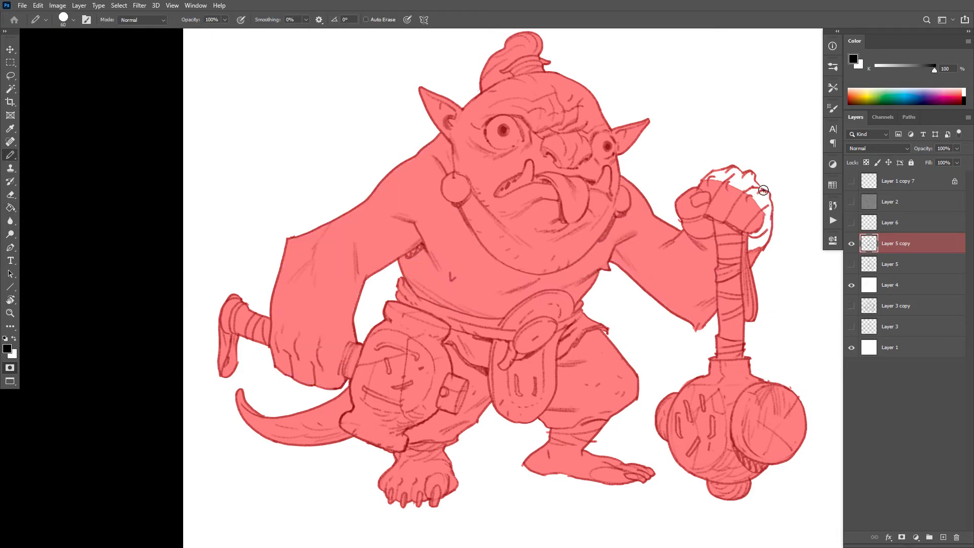
key("g")
left_click(764, 207)
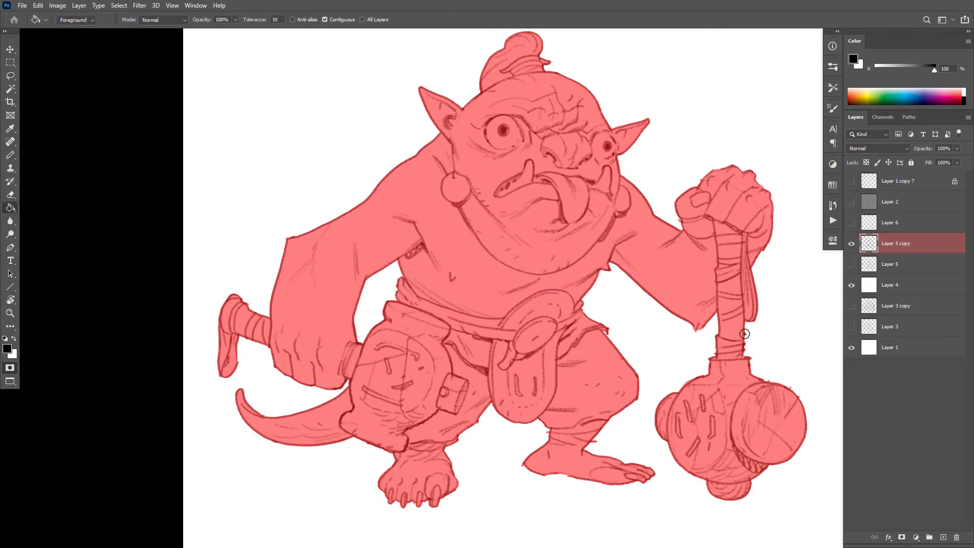
key("b")
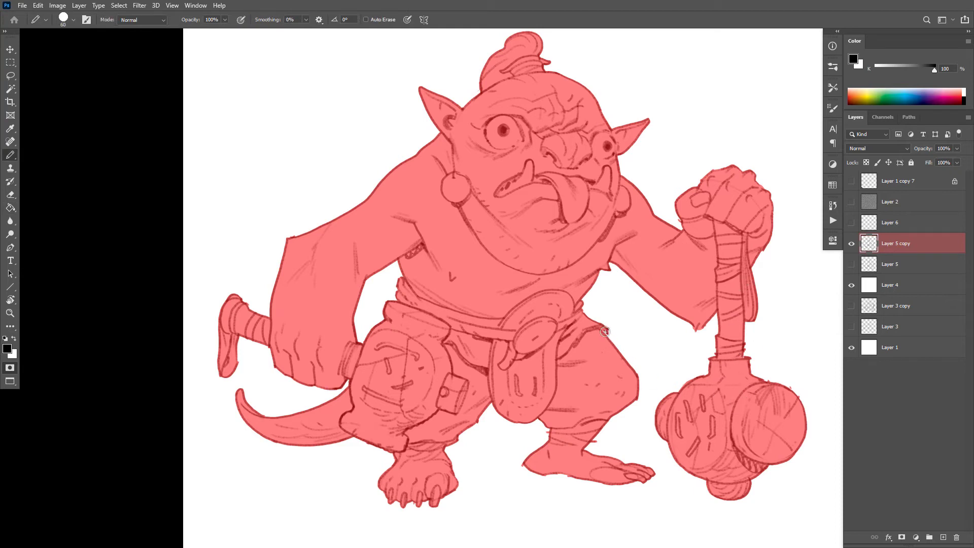
left_click_drag(763, 355, 761, 359)
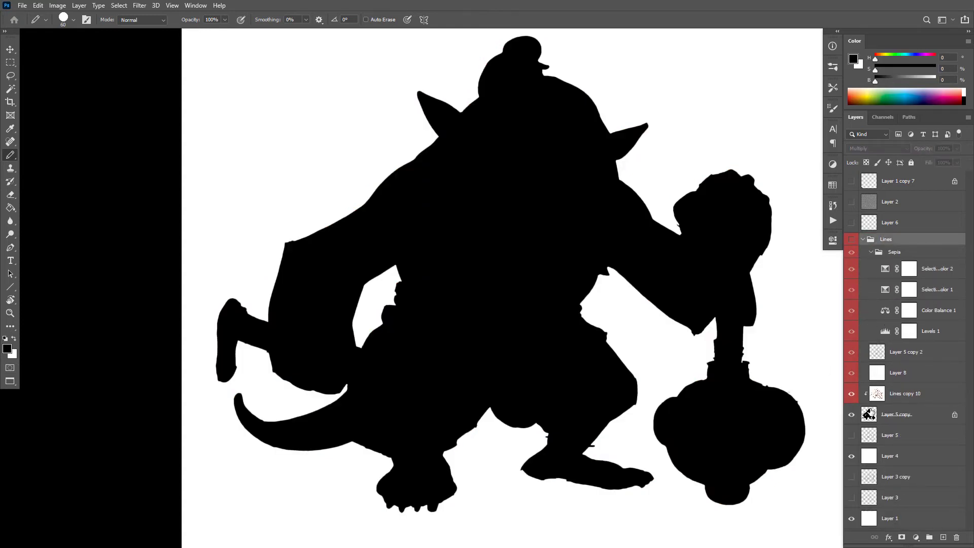
Fill the troll's black silhouette layer with a neutral grey at 44% brightness
left_click(869, 416)
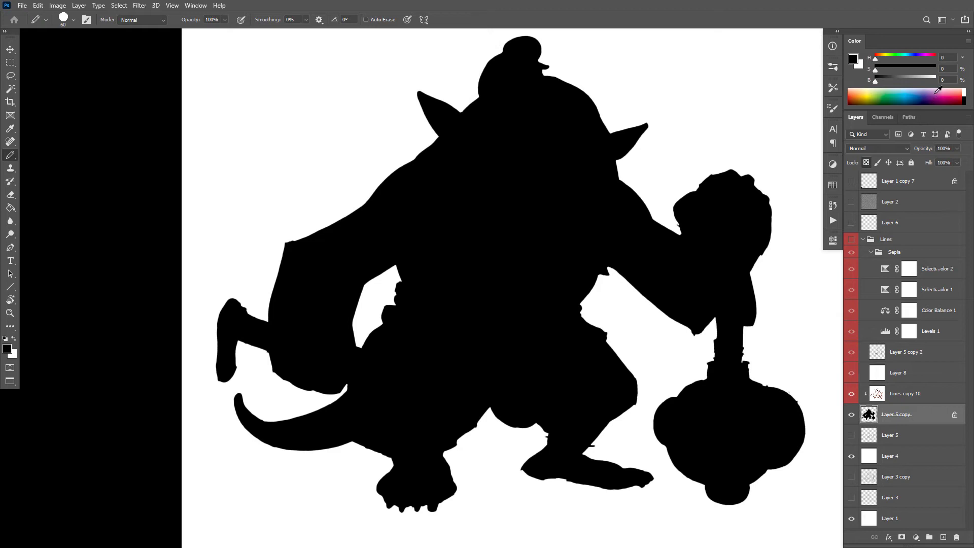
left_click_drag(914, 80, 901, 80)
key("alt+BackSpace")
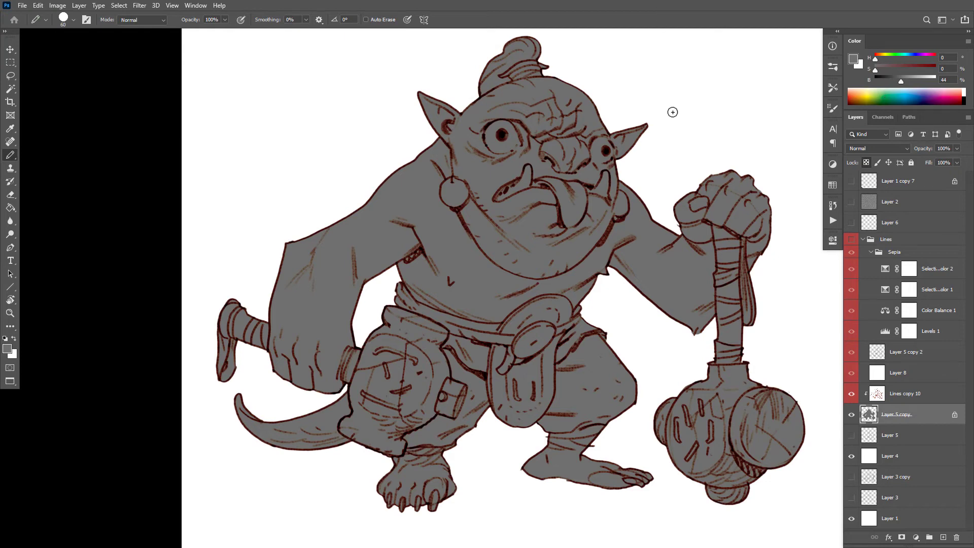
left_click_drag(657, 301, 675, 299)
left_click(676, 311, "alt")
left_click(676, 312, "alt")
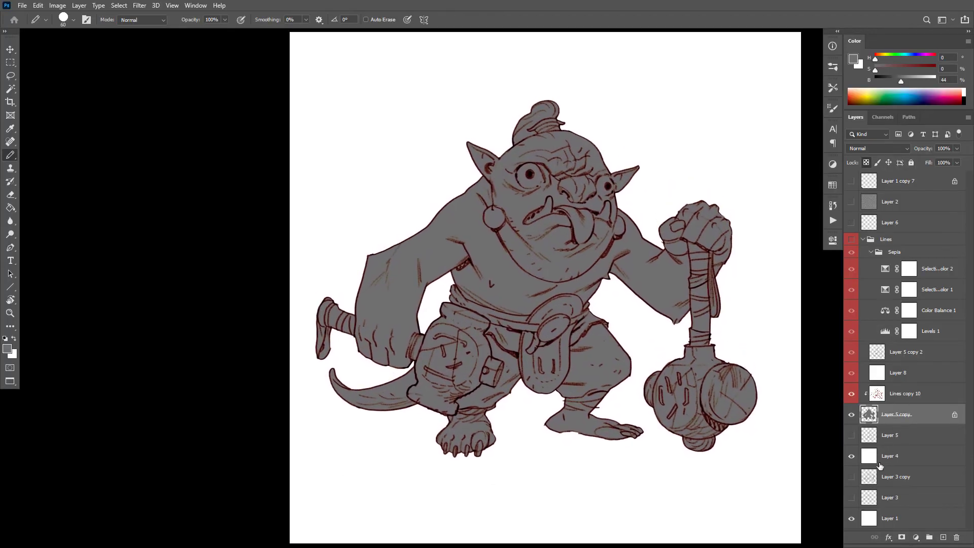
Add a new white-filled layer and place it directly beneath the silhouette layer as the backdrop
left_click(880, 459)
key("ctrl+alt+shift+n")
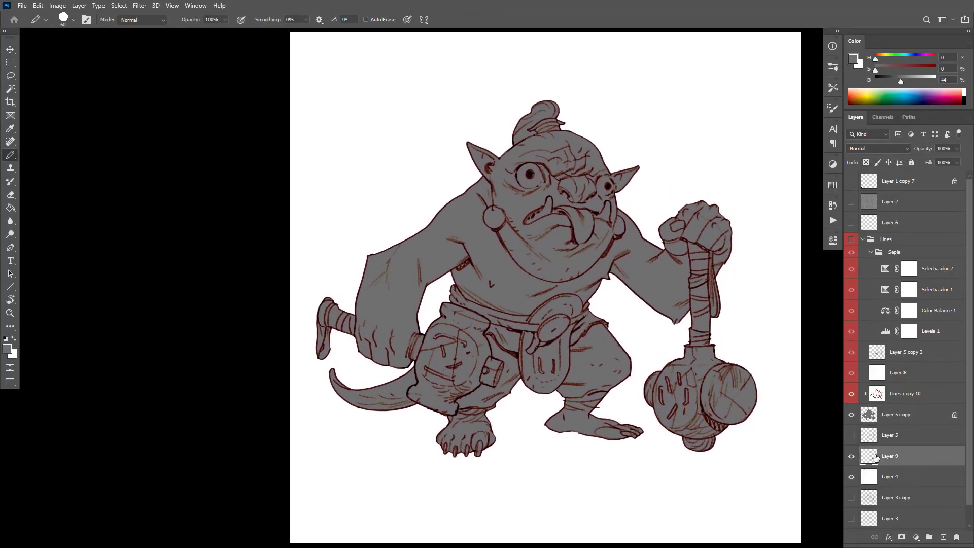
key("ctrl+BackSpace")
left_click_drag(887, 455, 891, 429)
Group Layer 5, Layer 4, Layer 3 copy and Layer 3, and hide the group
left_click(896, 458)
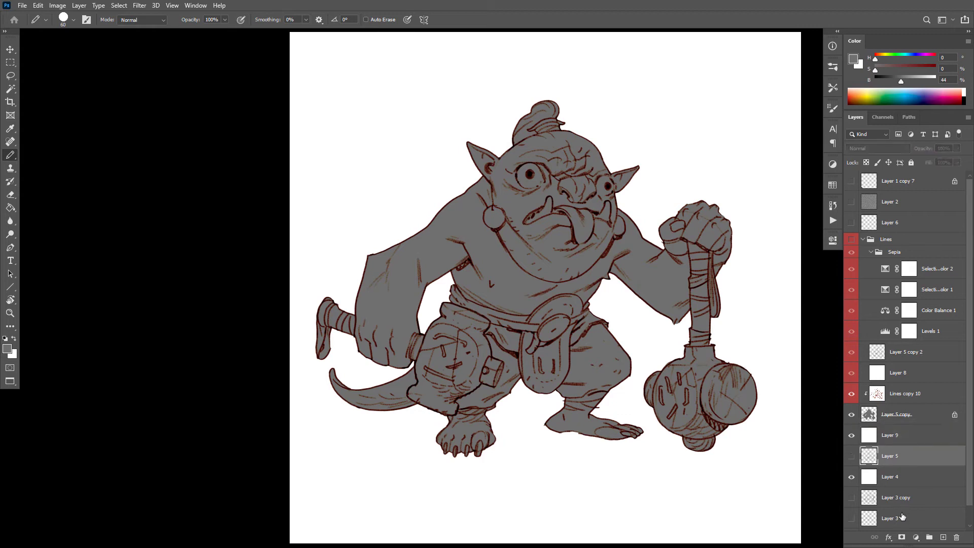
left_click(901, 517, "shift")
scroll(968, 507, "down", 1)
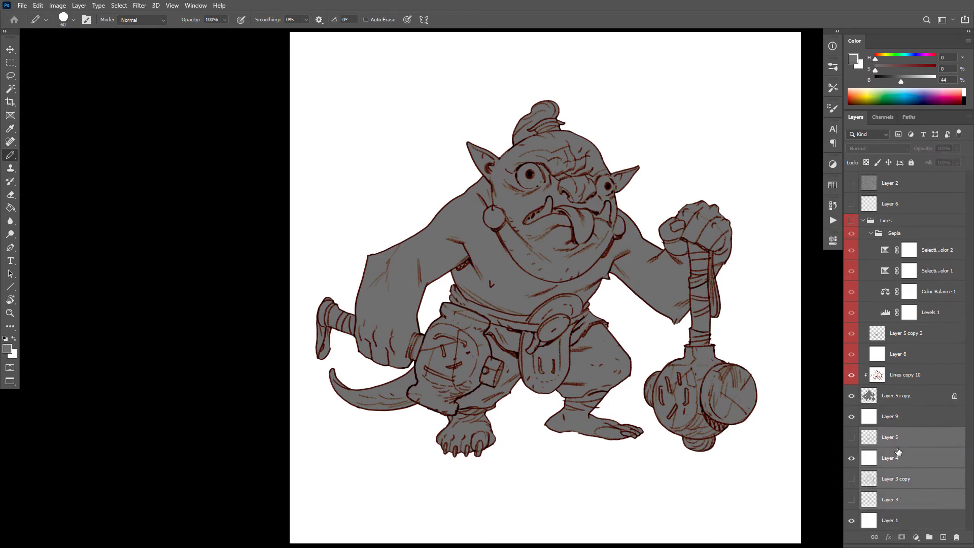
key("ctrl+g")
left_click(852, 452)
Collapse the Lines group, hide the clipped Lines copy 10 layer and show the Lines group instead
left_click(863, 240)
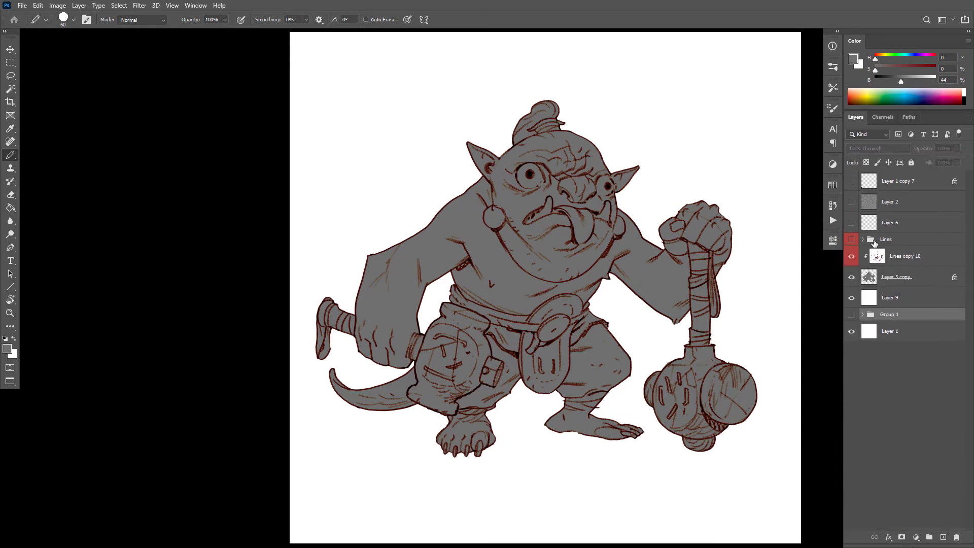
left_click(868, 282)
left_click(850, 257)
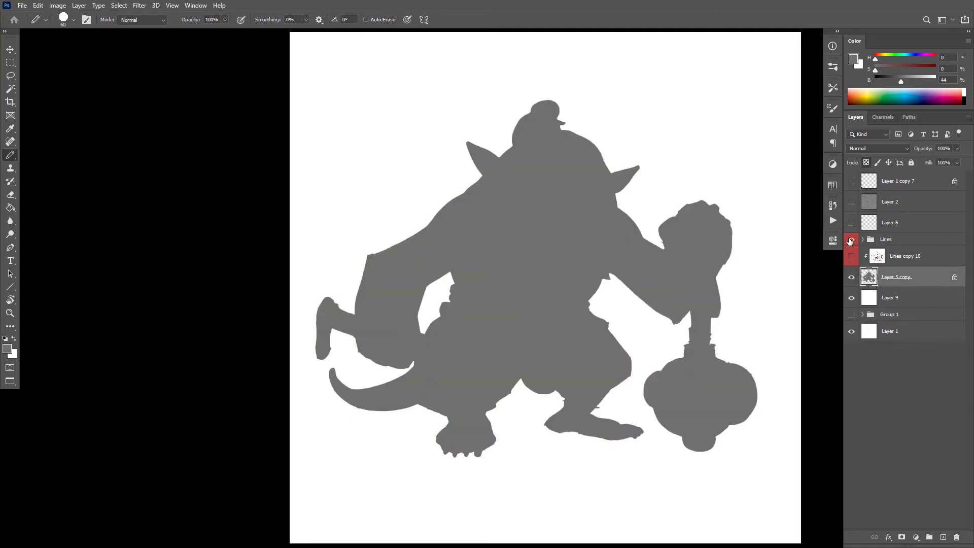
left_click(850, 240)
left_click_drag(590, 347, 662, 377)
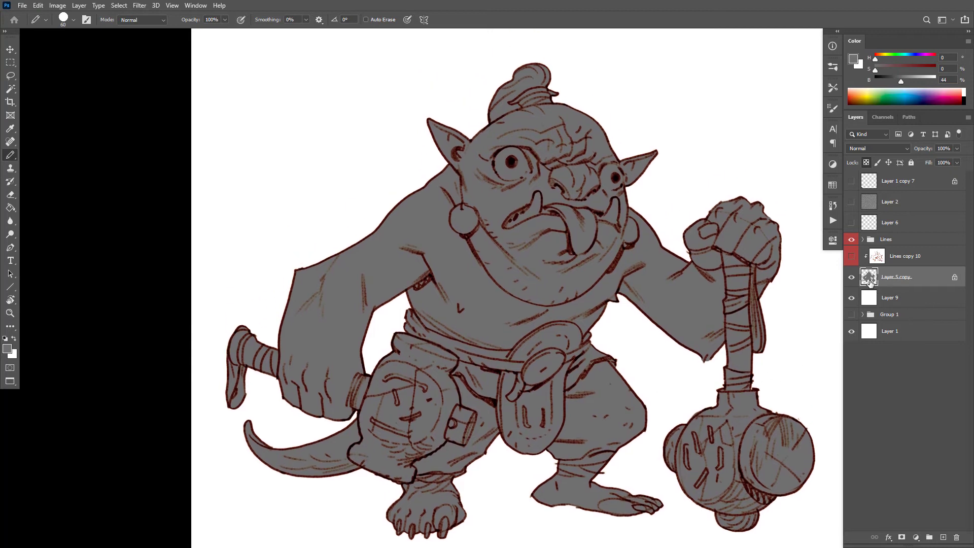
Add a new layer clipped to the silhouette, and fill the white backdrop layer with grey at 73% brightness
key("ctrl+shift+alt+n")
left_click(868, 320)
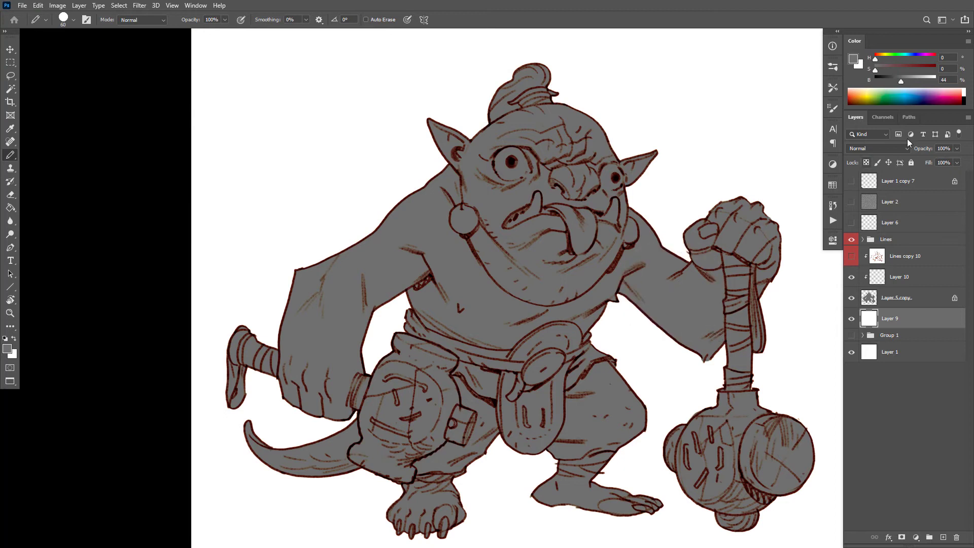
left_click_drag(912, 82, 917, 81)
key("alt+BackSpace")
Lighten the troll's silhouette layer with Hue/Saturation, setting Lightness to +29
left_click(870, 302)
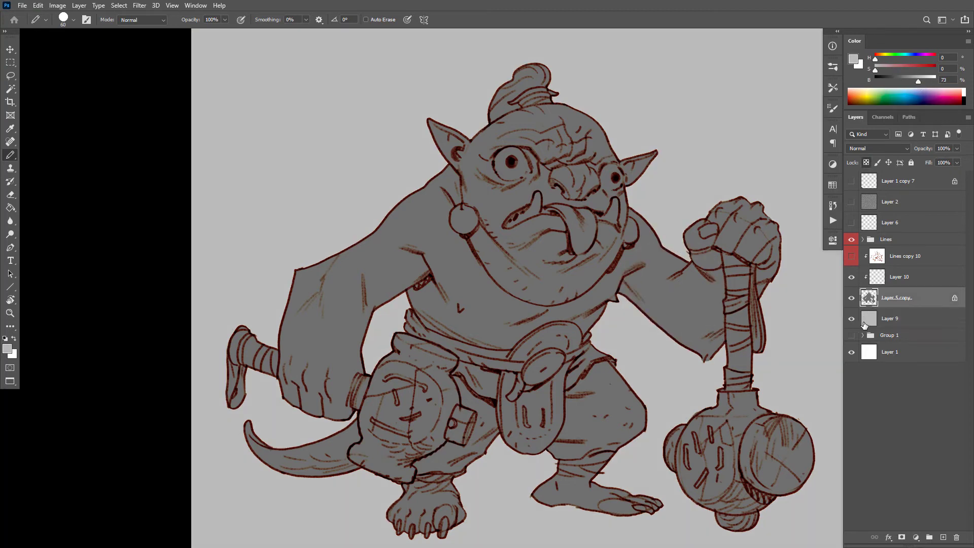
key("ctrl+u")
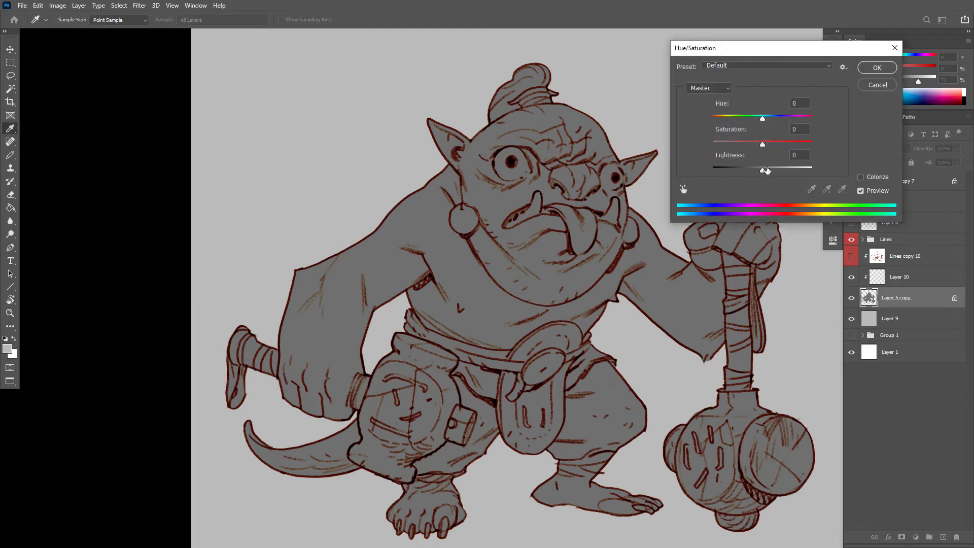
left_click_drag(761, 170, 776, 168)
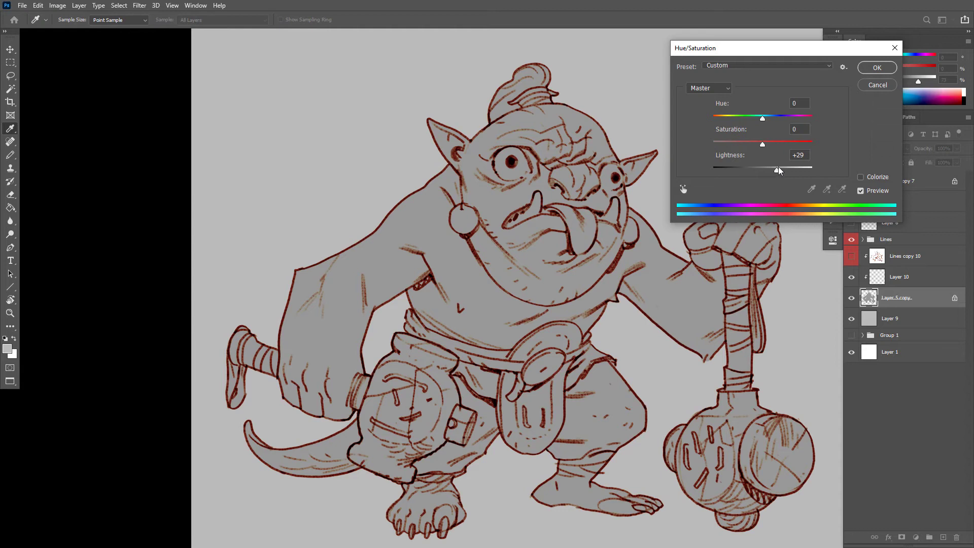
left_click(877, 67)
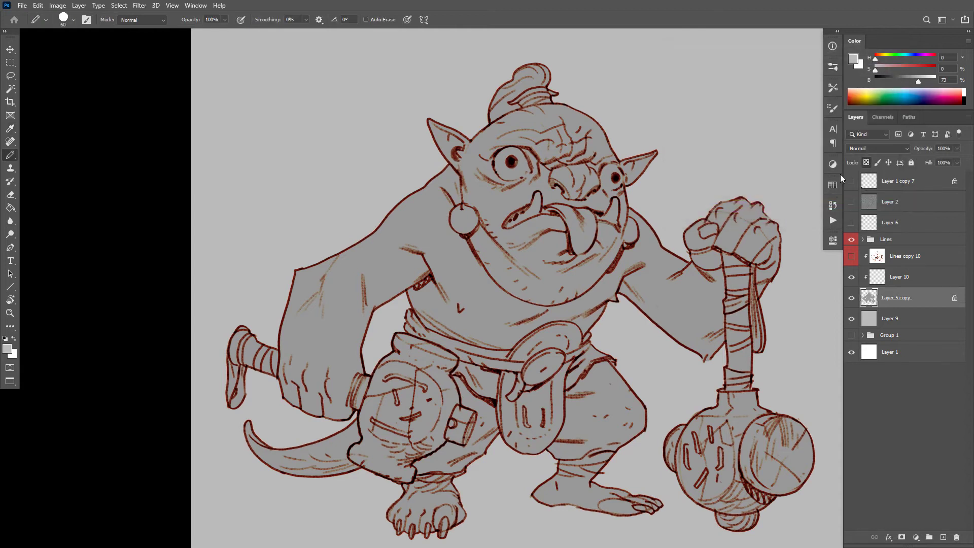
Lighten the grey backdrop layer with Hue/Saturation, setting Lightness to +29
left_click(869, 318)
key("ctrl+u")
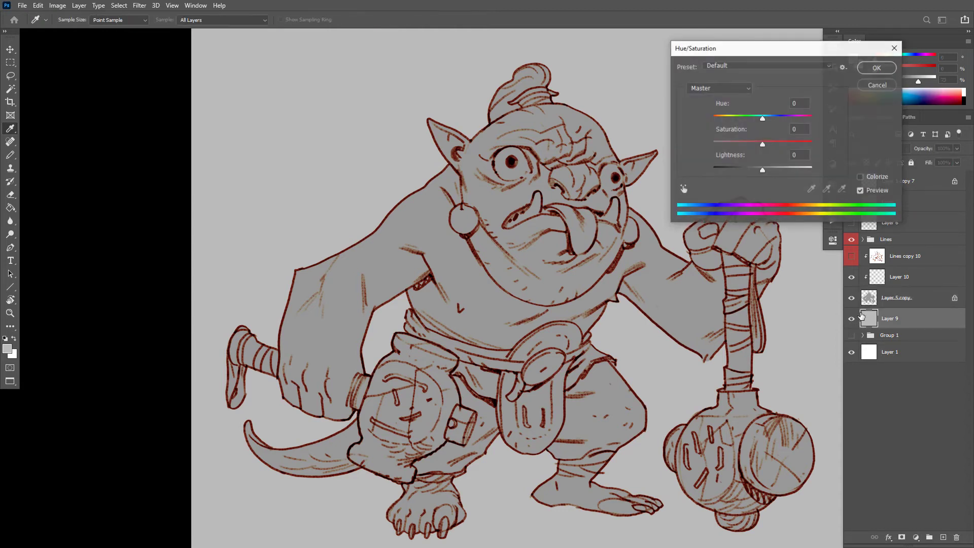
left_click_drag(764, 172, 777, 170)
left_click(874, 68)
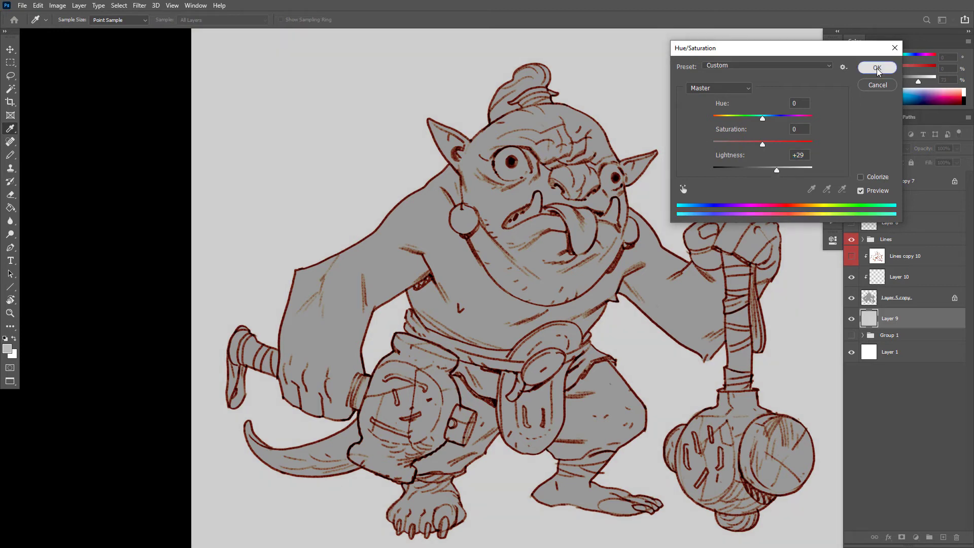
Select the troll's silhouette layer and load the Brush Pencil - 01 preset for the Pencil tool
left_click(879, 301)
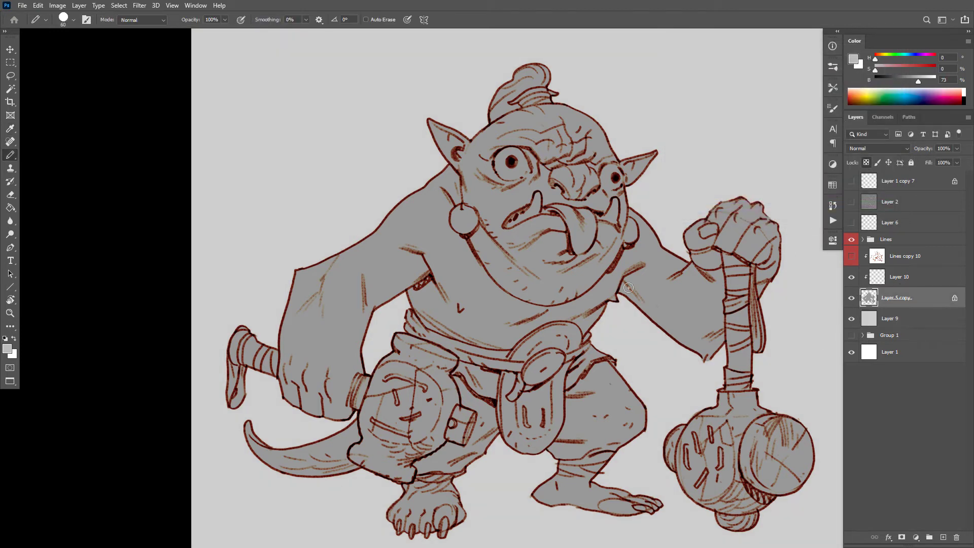
left_click(33, 20)
left_click(83, 43)
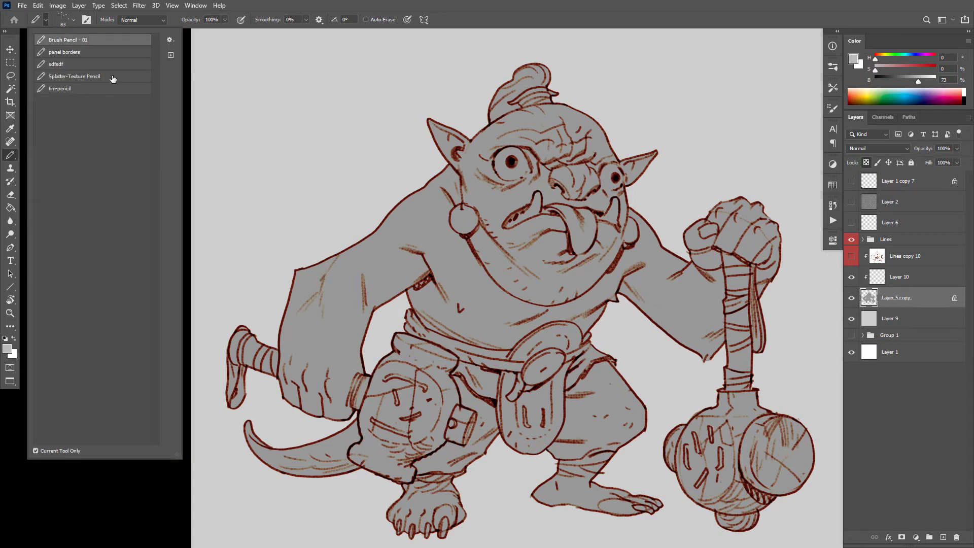
left_click(548, 215)
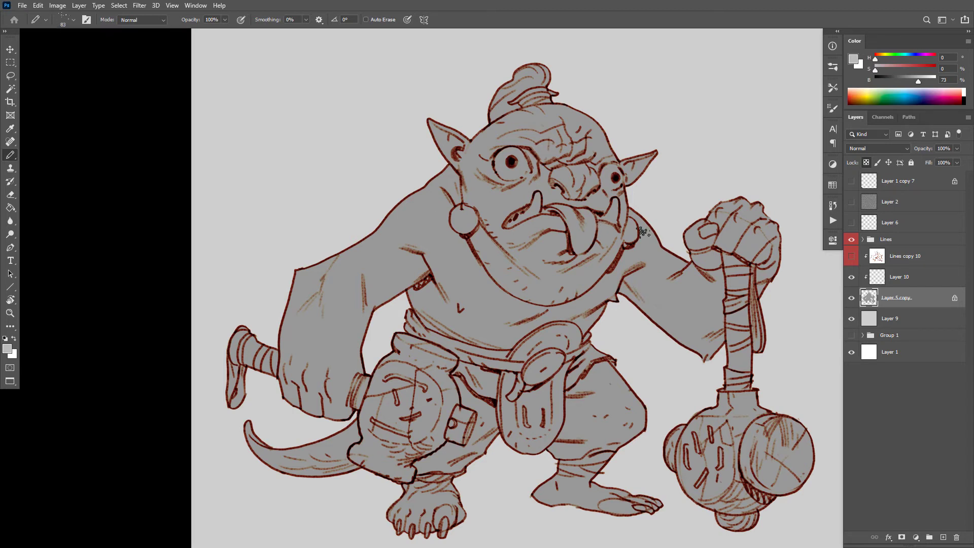
left_click(676, 314, "alt")
Fill the troll's silhouette with an olive green of hue 68, saturation 26 and brightness 52
left_click_drag(880, 58, 906, 81)
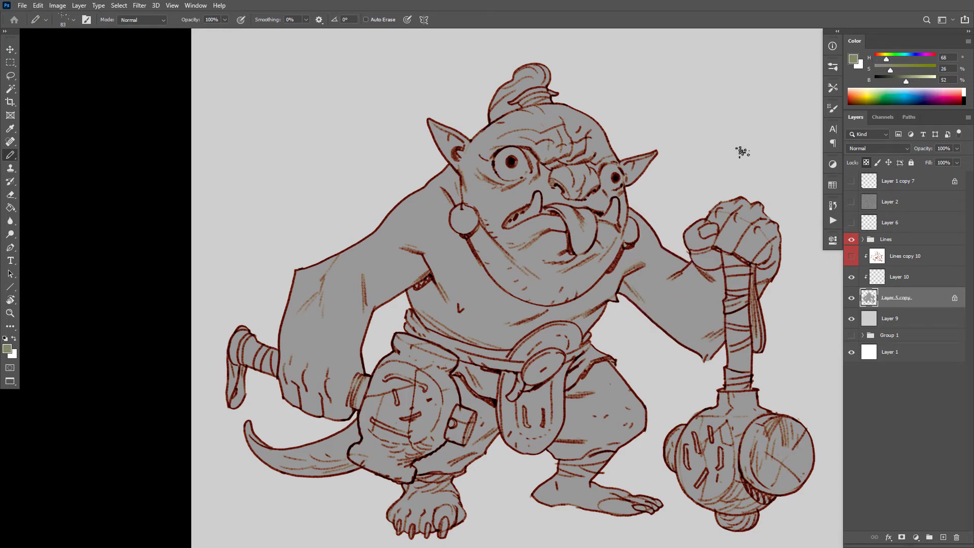
key("g")
left_click(615, 335)
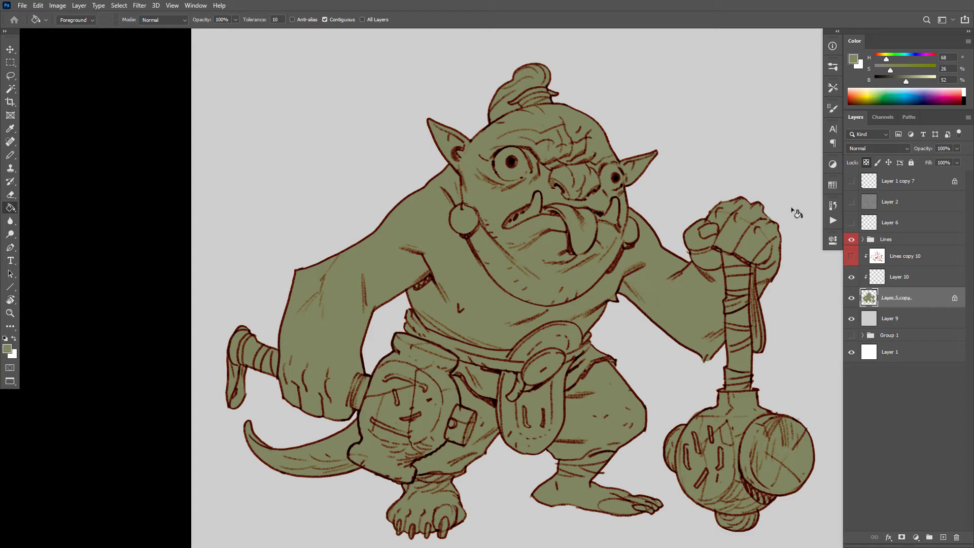
Shift the silhouette to a pale grey-green with Hue/Saturation: Hue +34, Saturation -56, Lightness +22, and return to the Pencil tool
key("ctrl+u")
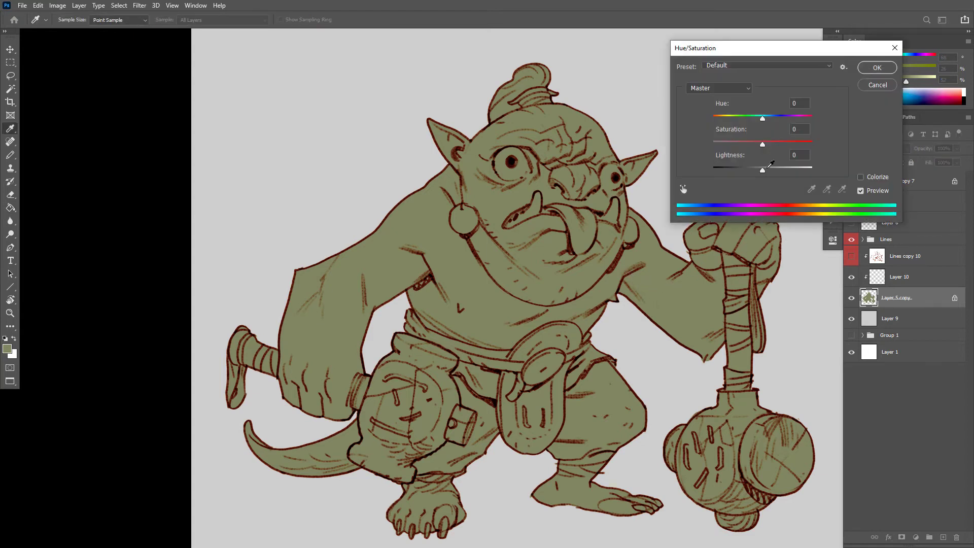
left_click_drag(762, 120, 752, 145)
left_click(764, 146)
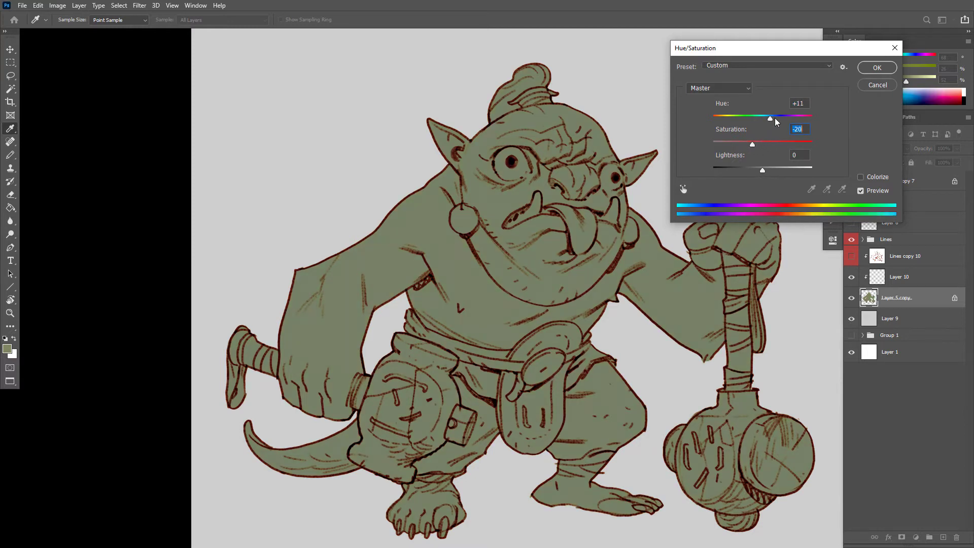
left_click(775, 120)
left_click(779, 120)
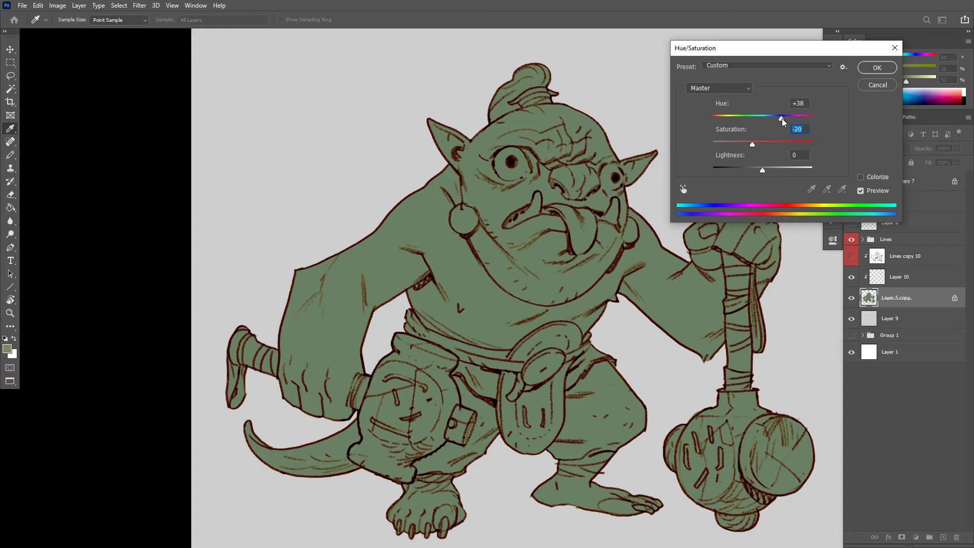
left_click(738, 145)
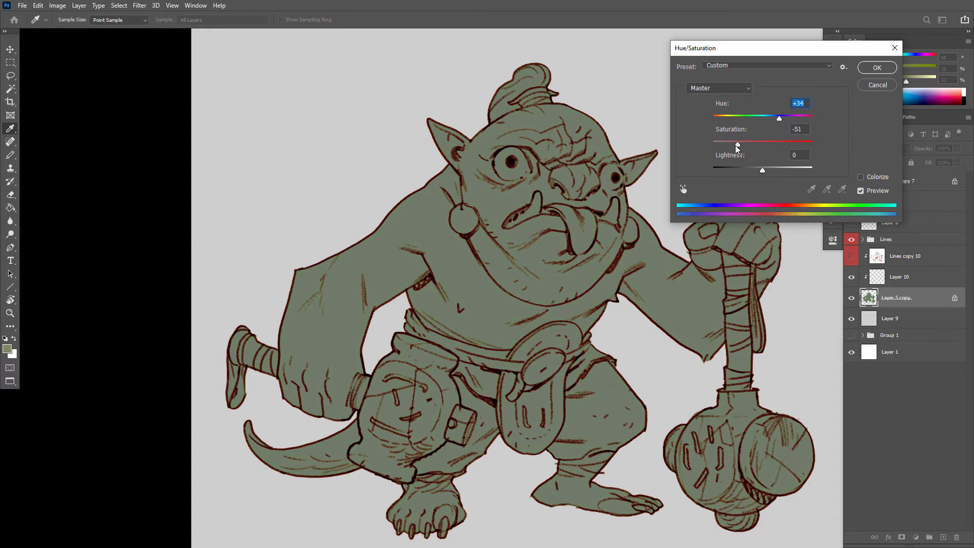
left_click(737, 146)
left_click(768, 172)
left_click(774, 175)
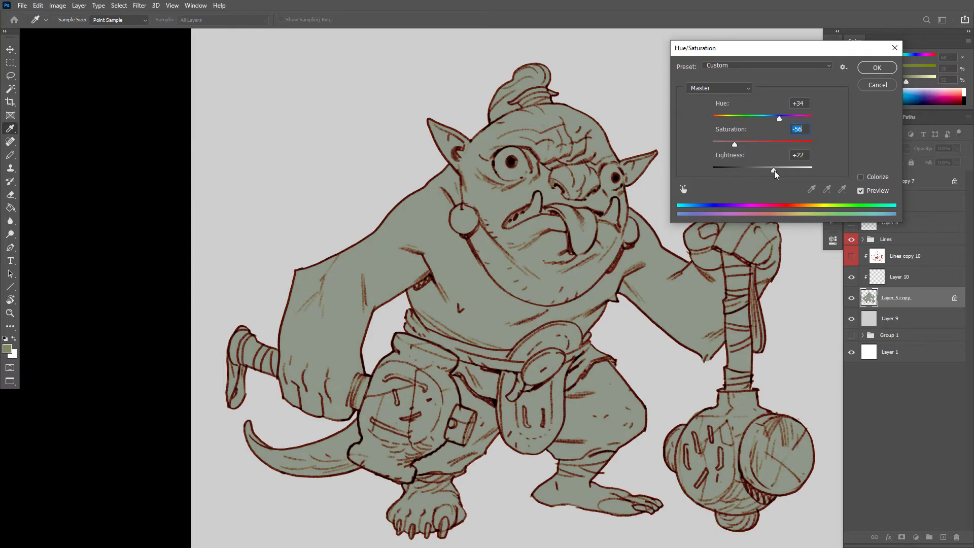
left_click(877, 68)
key("b")
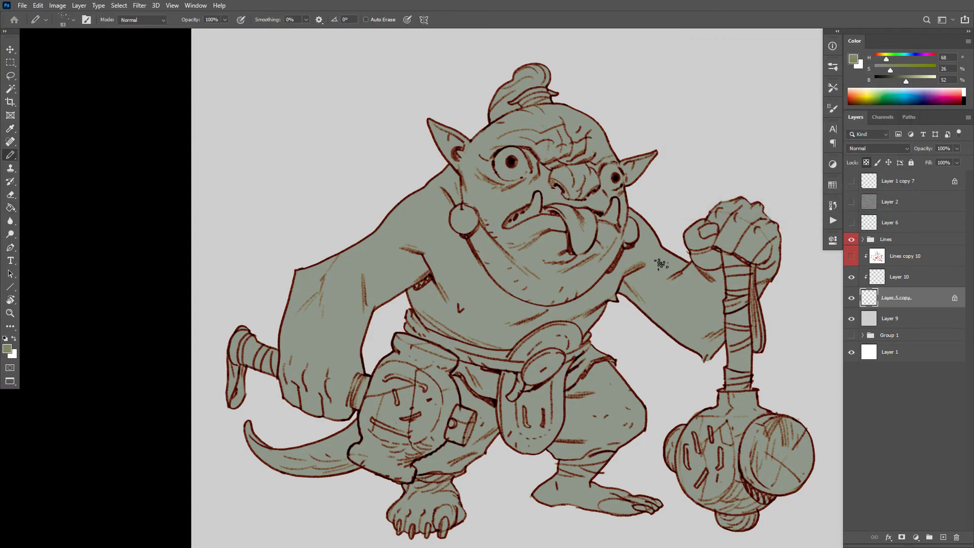
Paint the whites of both eyes in an off-white of hue 105, saturation 3 and brightness 91, using a smaller pencil tip
left_click(661, 264, "alt")
left_click(930, 82)
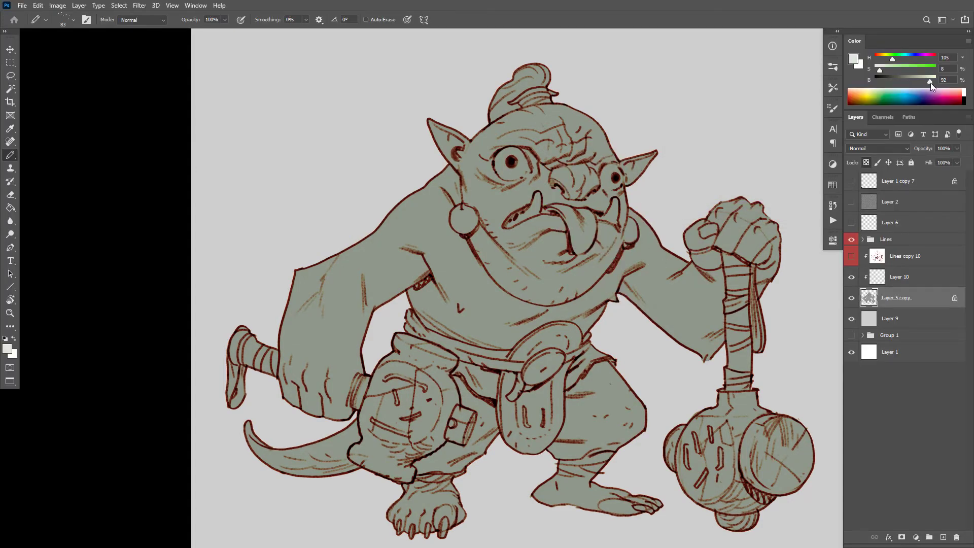
left_click_drag(878, 72, 876, 72)
scroll(578, 188, "up", 1)
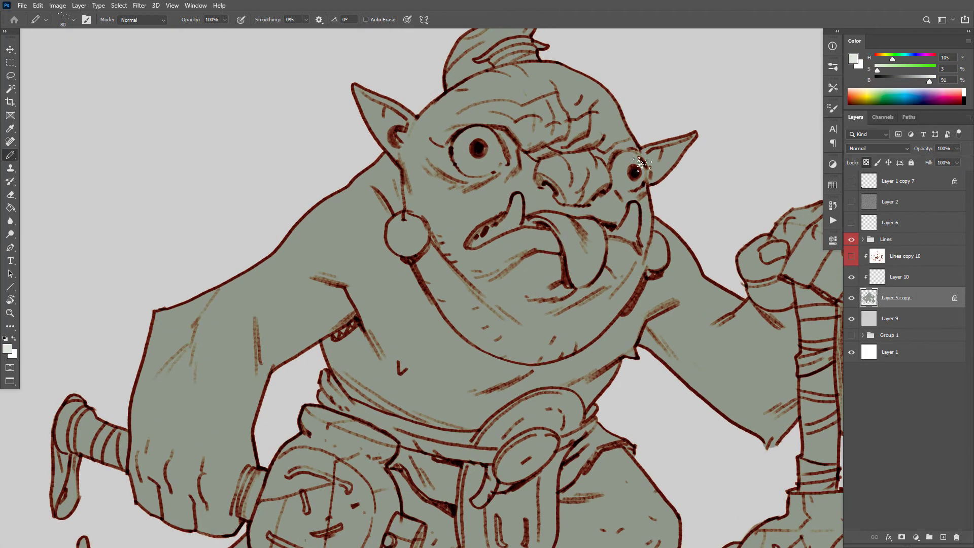
key("bracketleft")
key("bracketleft")
key("bracketleft")
key("bracketleft")
key("bracketleft")
mouse_move(631, 156)
left_mouse_down()
mouse_move(622, 184)
mouse_move(634, 180)
mouse_move(618, 172)
mouse_move(629, 154)
mouse_move(638, 163)
mouse_move(639, 179)
mouse_move(615, 175)
left_mouse_up()
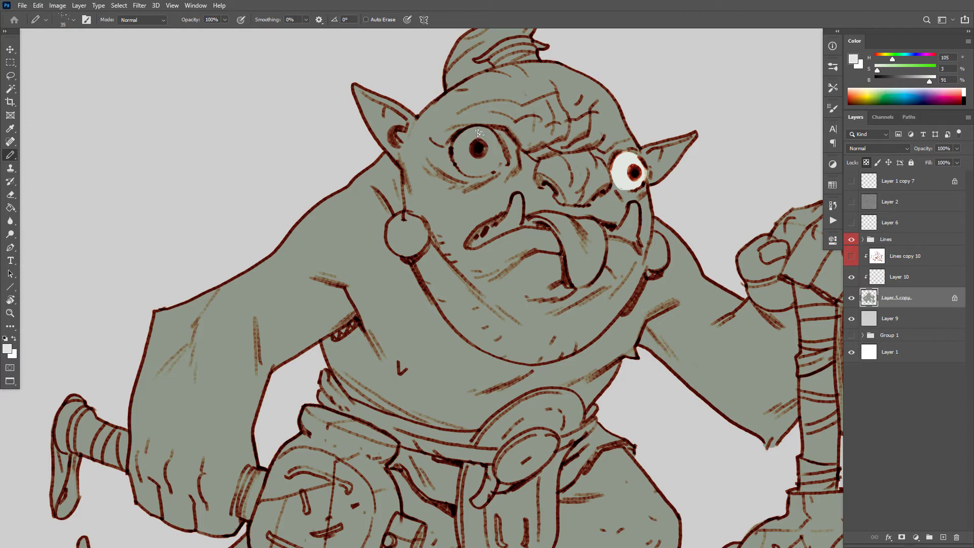
mouse_move(479, 133)
left_mouse_down()
mouse_move(455, 148)
mouse_move(464, 169)
left_mouse_up()
mouse_move(486, 171)
left_mouse_down()
mouse_move(498, 142)
mouse_move(475, 132)
mouse_move(487, 161)
mouse_move(469, 163)
mouse_move(495, 159)
mouse_move(466, 167)
left_mouse_up()
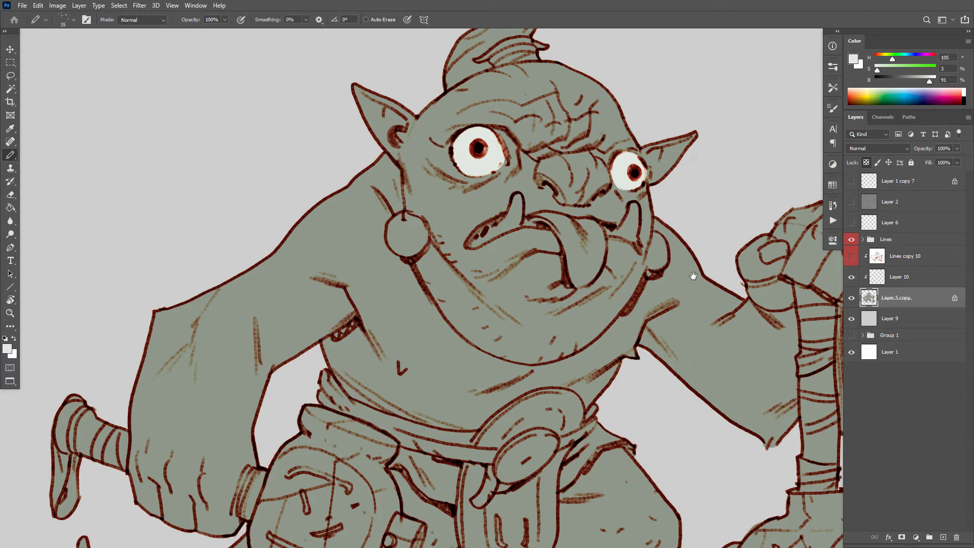
Mix a salmon red of hue 12, saturation 50 and brightness 80 and paint the lip beside the troll's larger eye
left_click_drag(684, 267, 692, 274)
left_click(607, 245, "alt")
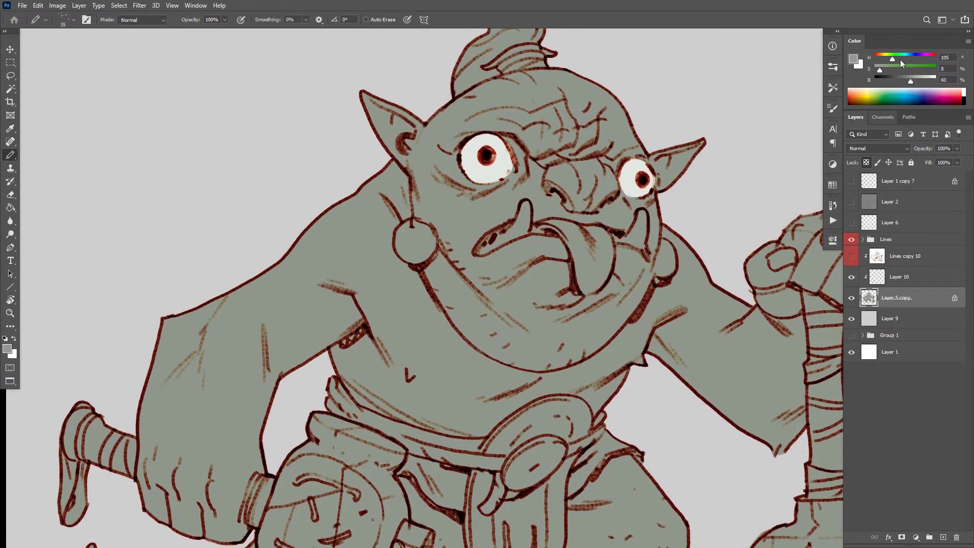
left_click_drag(893, 59, 878, 60)
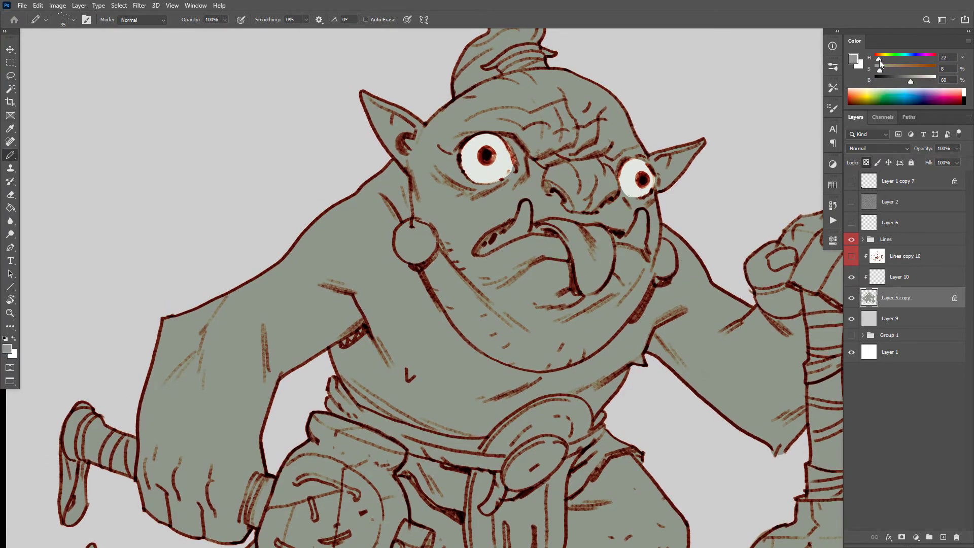
left_click(738, 178, "alt")
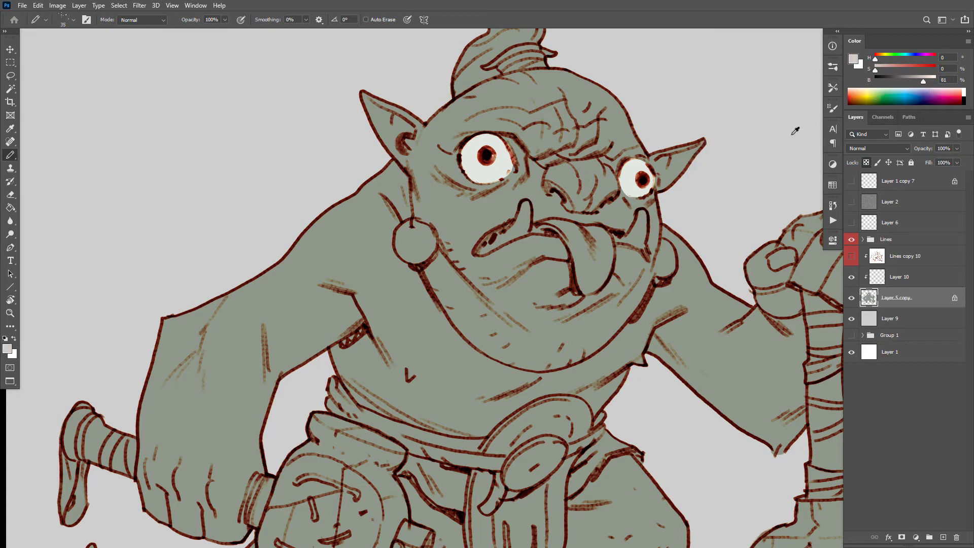
left_click(687, 278, "alt")
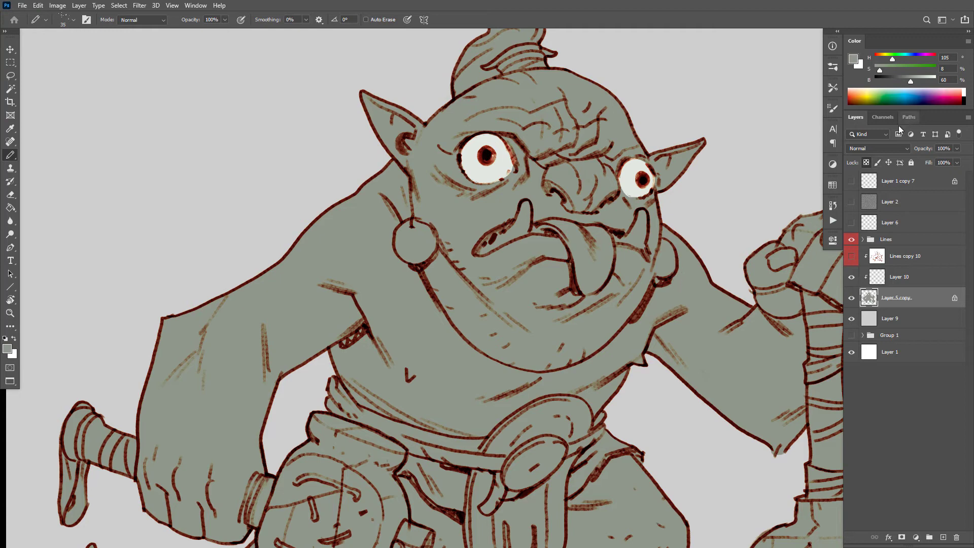
mouse_move(912, 85)
left_mouse_down()
mouse_move(923, 81)
mouse_move(910, 80)
left_mouse_up()
left_click(634, 170, "alt")
left_click_drag(927, 84, 923, 83)
left_click_drag(527, 223, 489, 243)
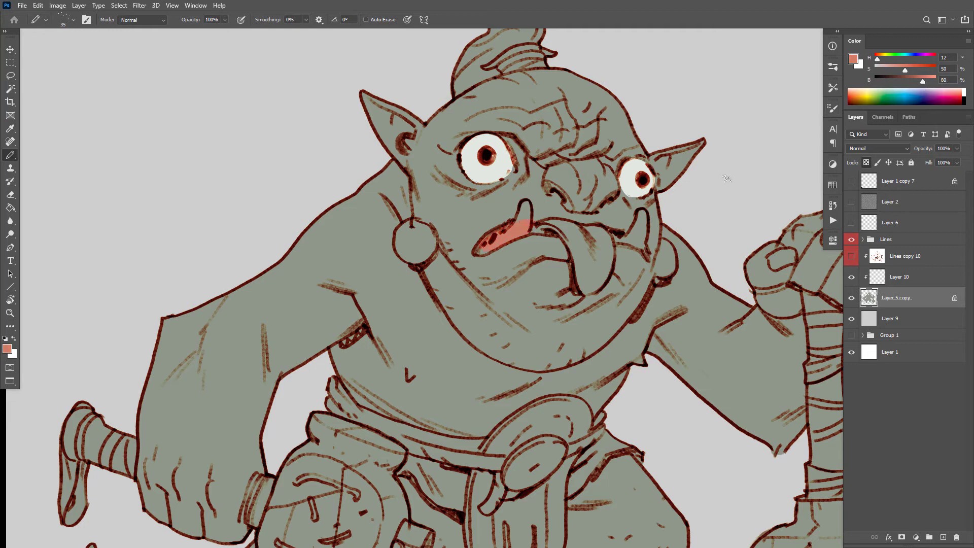
Darken the red to brightness 71 and paint the lips on both sides of the mouth and the hanging tongue
left_click_drag(921, 83, 917, 83)
mouse_move(501, 234)
left_mouse_down()
mouse_move(482, 249)
mouse_move(545, 228)
mouse_move(525, 226)
left_mouse_up()
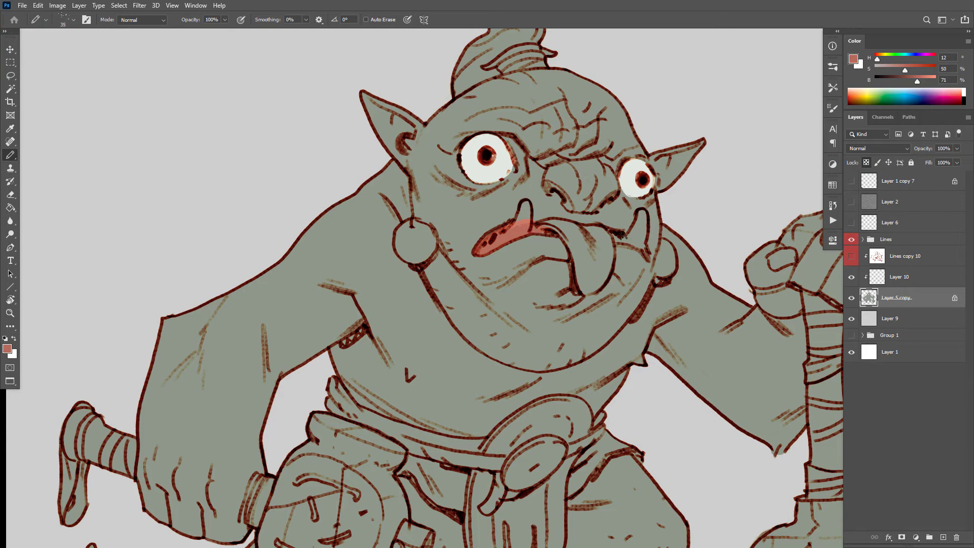
left_click_drag(623, 236, 644, 251)
mouse_move(552, 221)
left_mouse_down()
mouse_move(582, 260)
mouse_move(589, 230)
mouse_move(575, 225)
mouse_move(609, 254)
mouse_move(606, 239)
mouse_move(598, 232)
mouse_move(591, 248)
mouse_move(579, 232)
mouse_move(570, 245)
mouse_move(594, 275)
left_mouse_up()
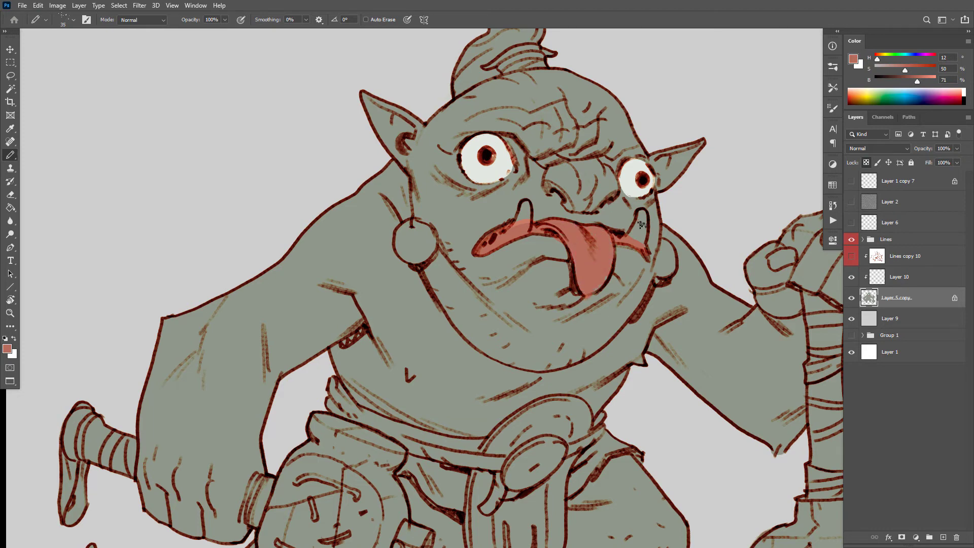
Raise the red's saturation to 60, refill the tongue and lips with it, and touch up the lip's edge
left_click_drag(905, 71, 911, 71)
key("g")
left_click(600, 257)
key("b")
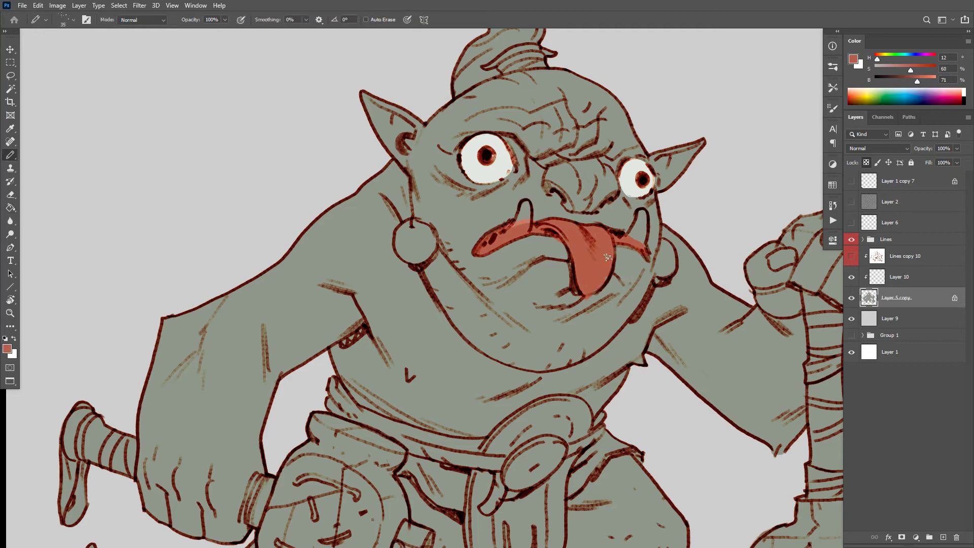
mouse_move(523, 227)
left_mouse_down()
mouse_move(528, 207)
mouse_move(522, 228)
mouse_move(525, 213)
mouse_move(498, 241)
mouse_move(520, 233)
mouse_move(495, 244)
mouse_move(506, 233)
left_mouse_up()
Paint both tusks in the eyes' off-white and tidy the tongue's lower edge with the sampled skin tone
left_click(638, 164, "alt")
mouse_move(641, 213)
left_mouse_down()
mouse_move(635, 247)
mouse_move(628, 239)
mouse_move(636, 246)
left_mouse_up()
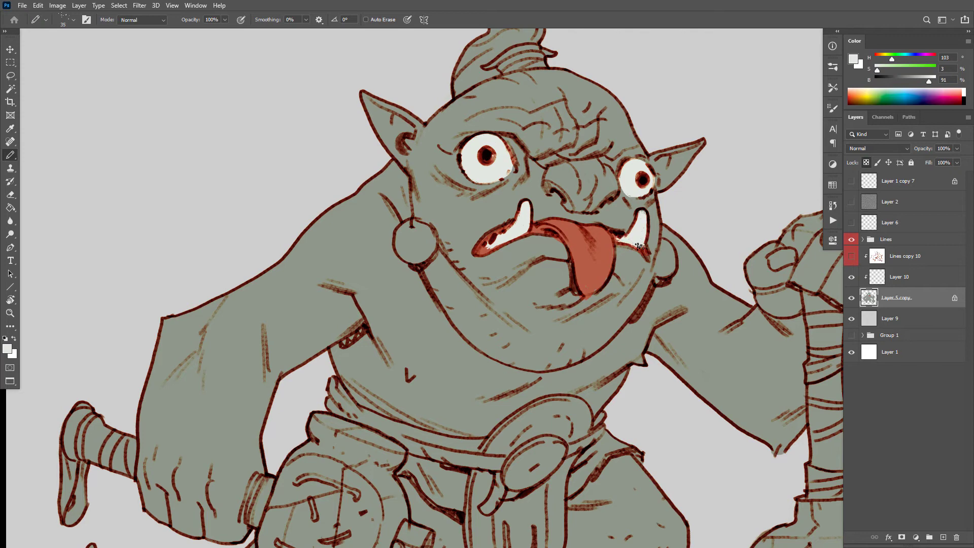
left_click(605, 257, "alt")
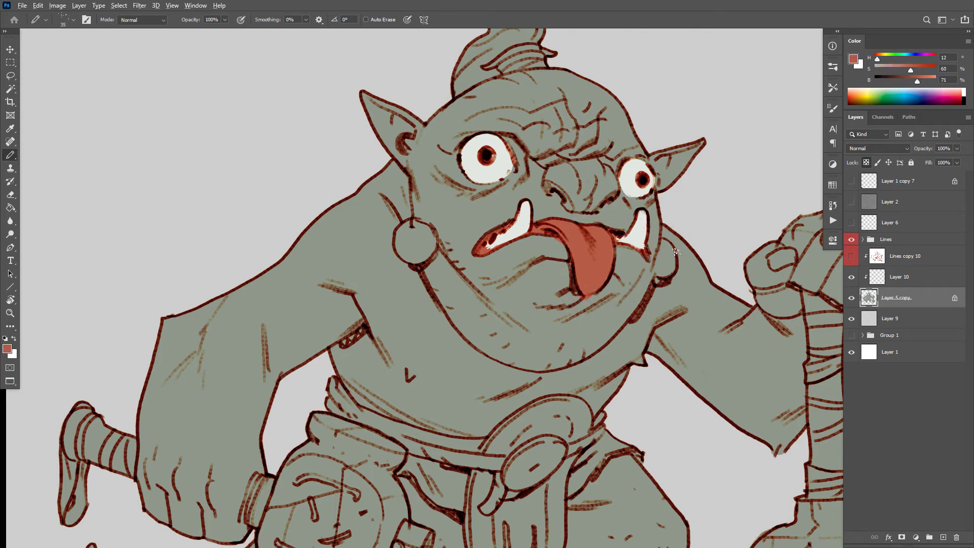
left_click(609, 293, "alt")
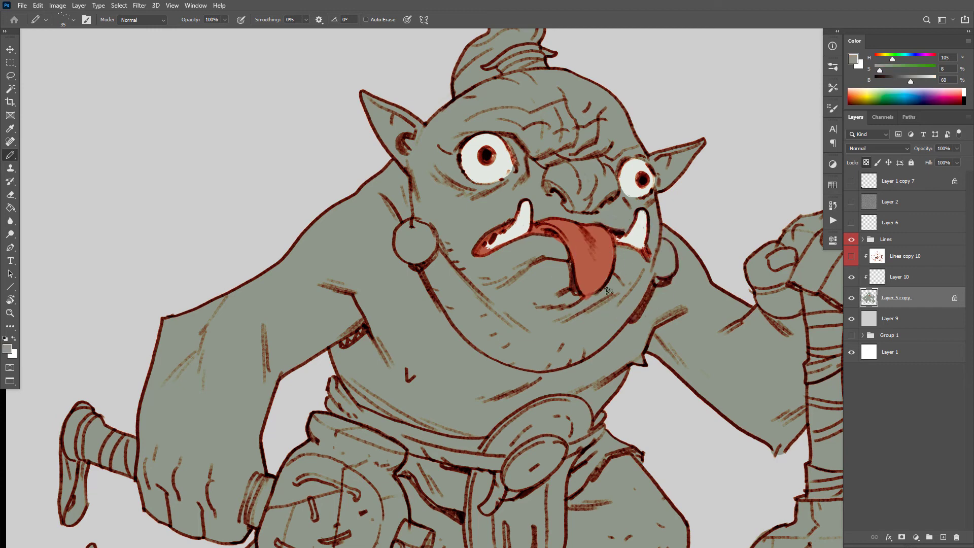
left_click_drag(606, 293, 578, 300)
left_click(598, 274, "alt")
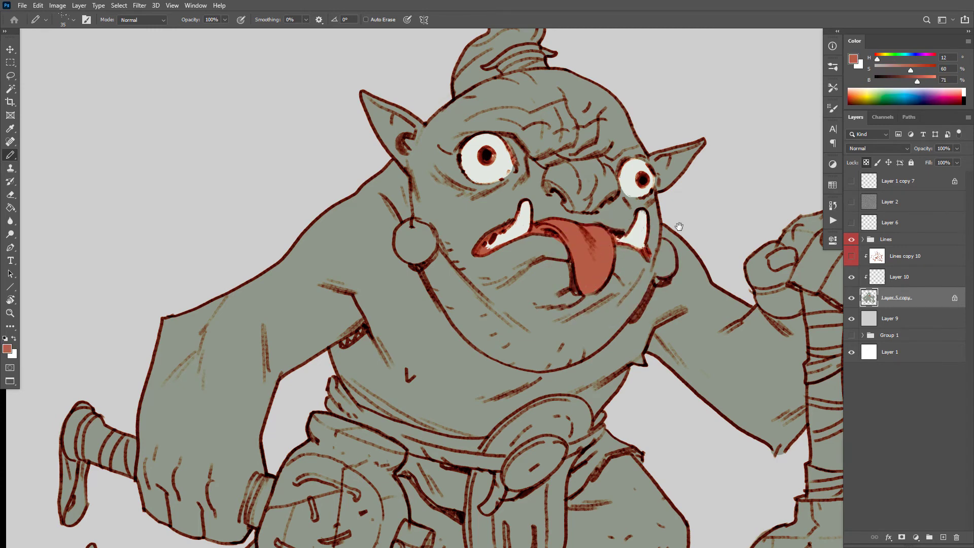
Tint the rims of both eyes with the tongue's red at 40% pencil opacity
left_click_drag(692, 269, 689, 267)
left_click(618, 216, "alt")
left_click_drag(881, 71, 886, 59)
left_click(910, 81)
left_click(593, 244, "alt")
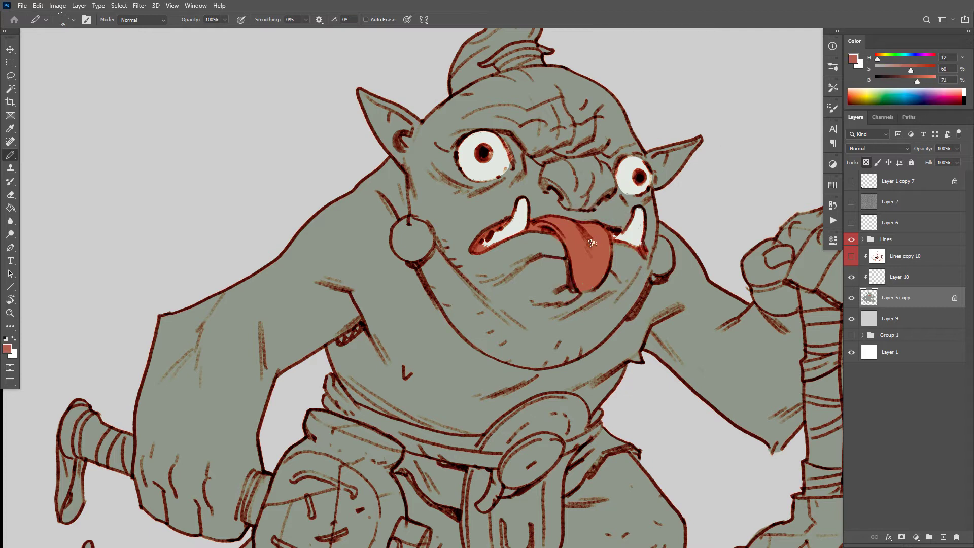
key("2")
left_click_drag(519, 160, 506, 172)
left_click_drag(557, 187, 591, 180)
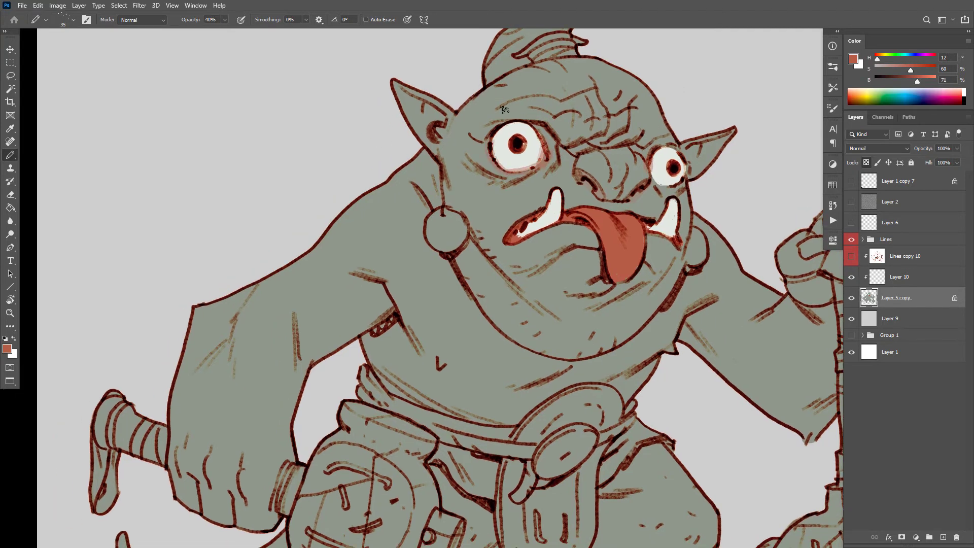
left_click_drag(685, 179, 654, 184)
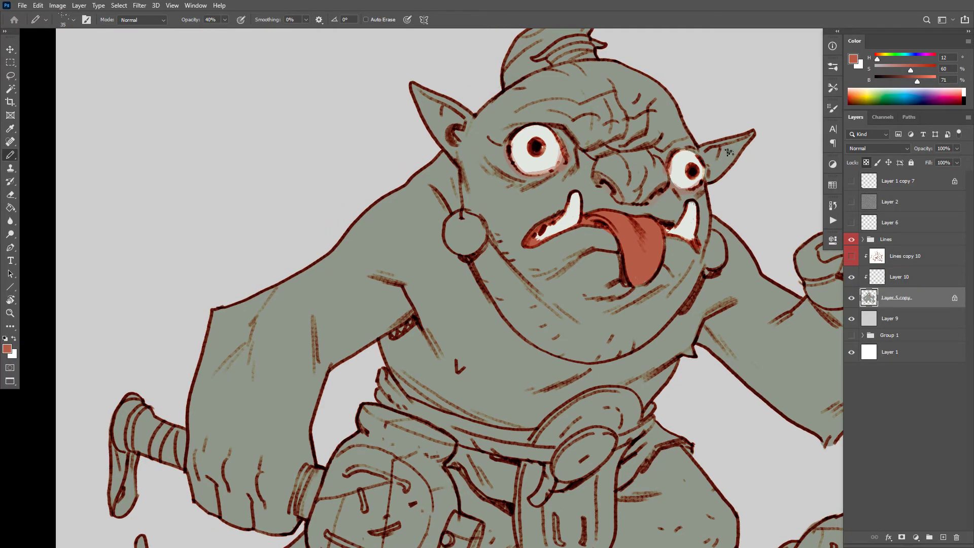
Tint the insides of both ears with the same red at 50% pencil opacity
key("5")
mouse_move(741, 143)
left_mouse_down()
mouse_move(710, 172)
mouse_move(725, 152)
mouse_move(720, 167)
mouse_move(717, 151)
left_mouse_up()
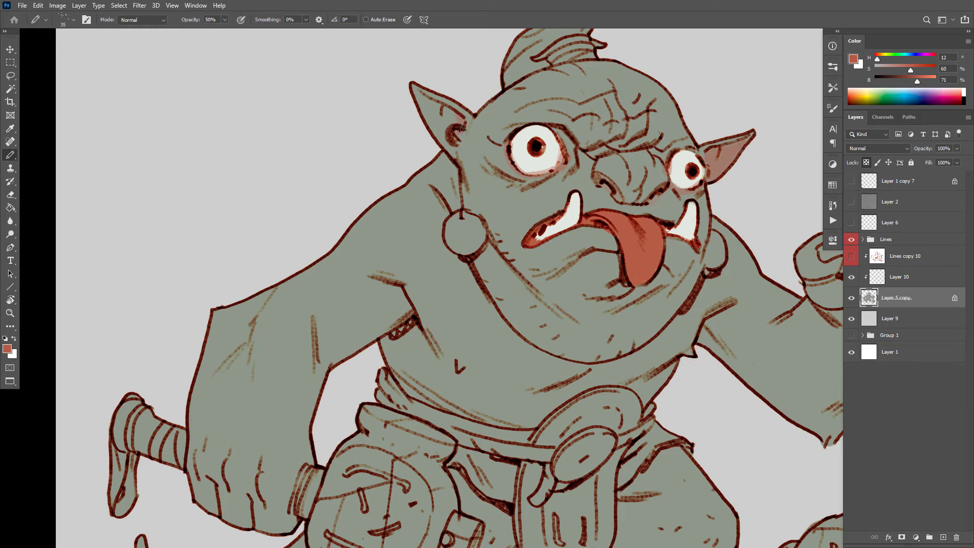
mouse_move(462, 128)
left_mouse_down()
mouse_move(452, 154)
mouse_move(454, 113)
mouse_move(428, 104)
mouse_move(451, 150)
left_mouse_up()
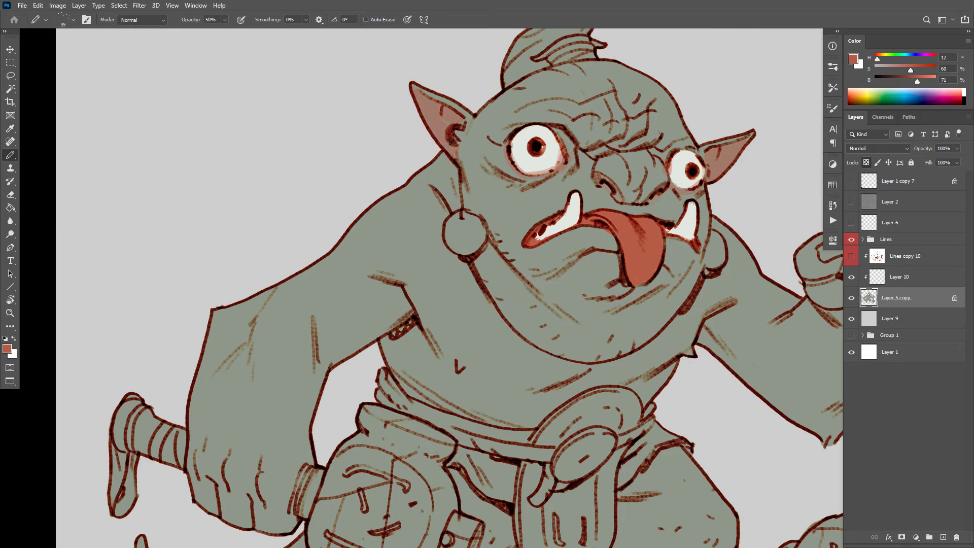
Tint the nose with a muted red at 40% pencil opacity and undo the last stroke on it
left_click_drag(710, 324, 714, 384)
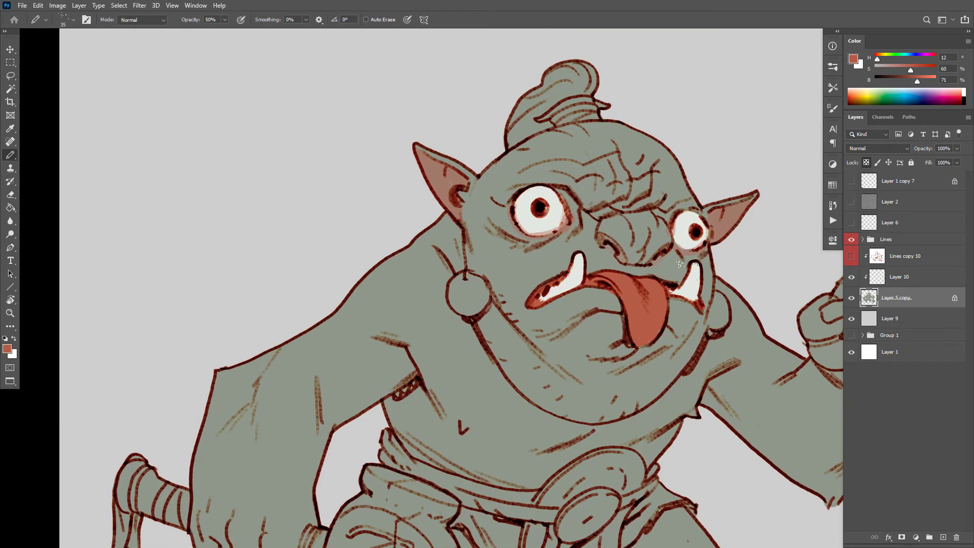
mouse_move(911, 72)
left_mouse_down()
mouse_move(893, 73)
mouse_move(922, 83)
left_mouse_up()
left_click(642, 147, "alt")
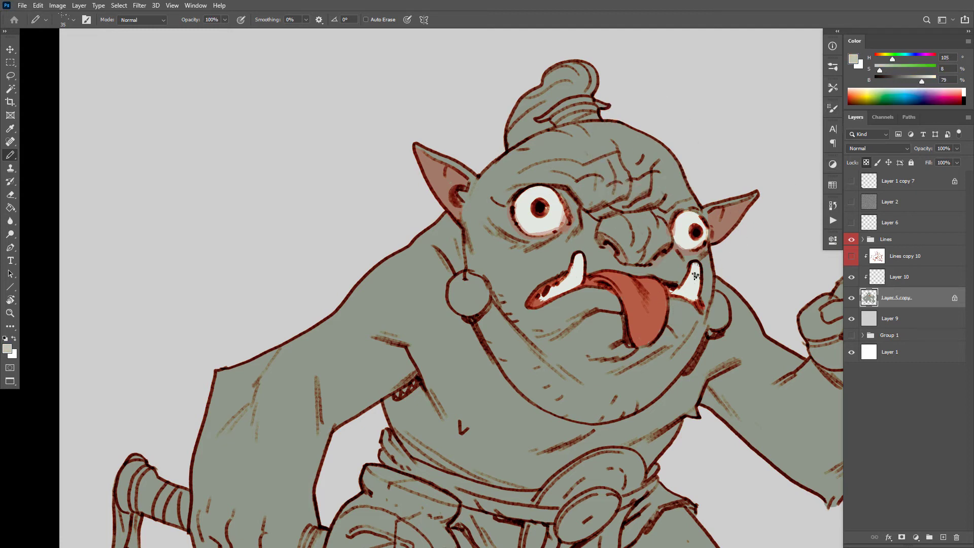
left_click(730, 219, "alt")
key("4")
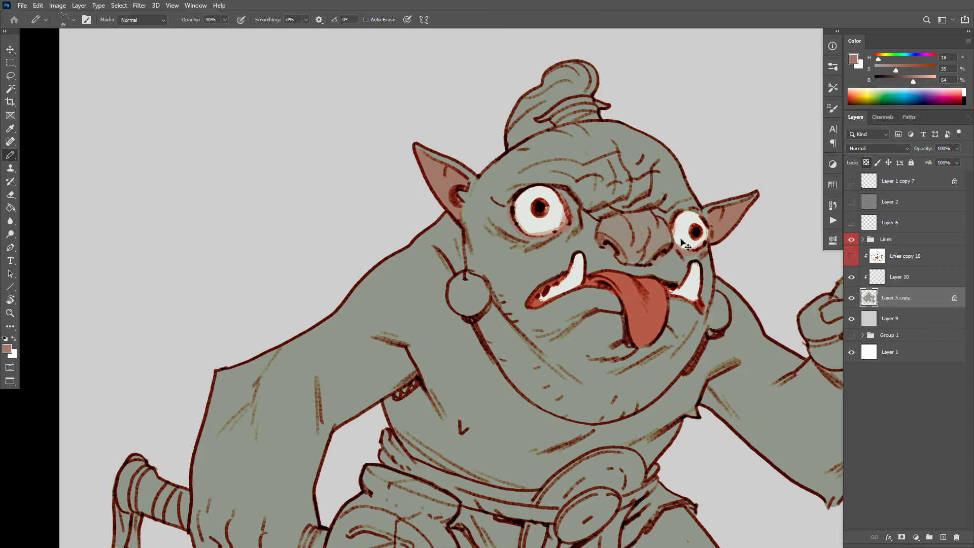
key("ctrl+z")
Tint the skin around the lips on both sides of the tongue with the tongue's red at 40% opacity
left_click(623, 292, "alt")
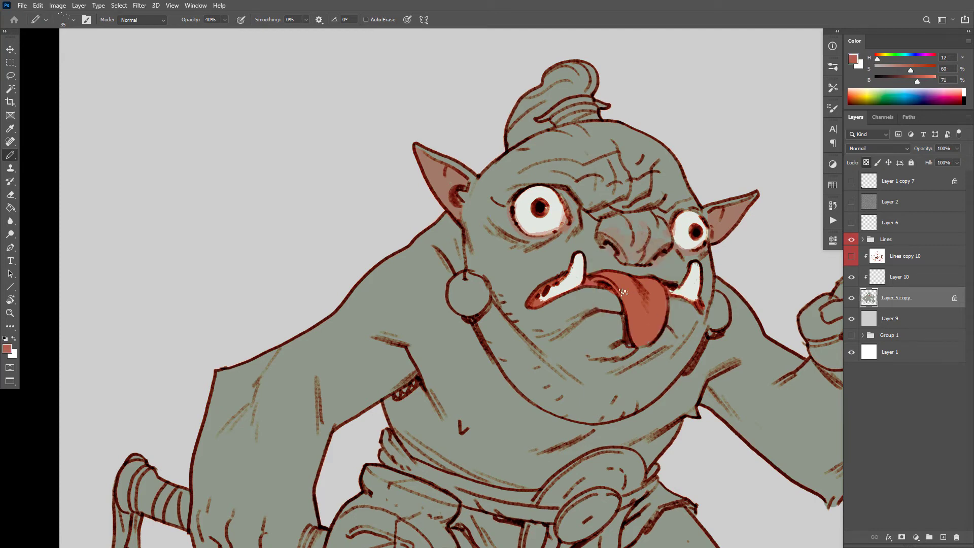
mouse_move(551, 311)
left_mouse_down()
mouse_move(603, 300)
mouse_move(537, 313)
mouse_move(548, 315)
left_mouse_up()
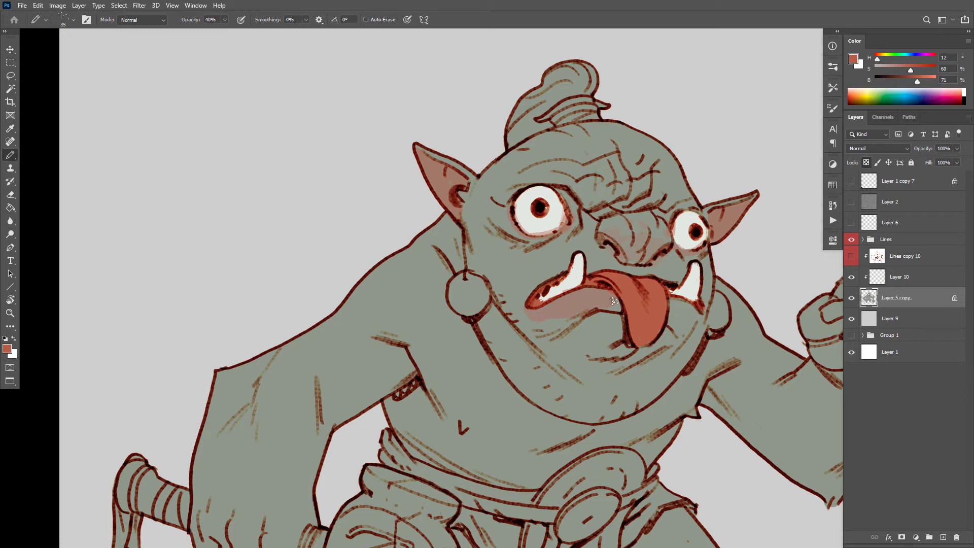
mouse_move(674, 303)
left_mouse_down()
mouse_move(698, 316)
mouse_move(685, 324)
mouse_move(689, 361)
mouse_move(670, 354)
mouse_move(724, 315)
left_mouse_up()
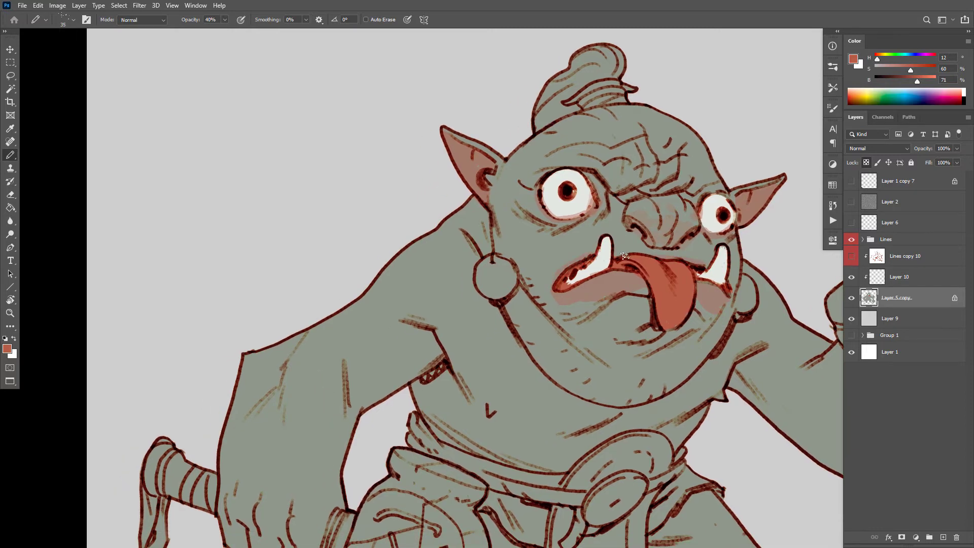
left_click_drag(748, 350, 786, 340)
left_click(669, 268, "alt")
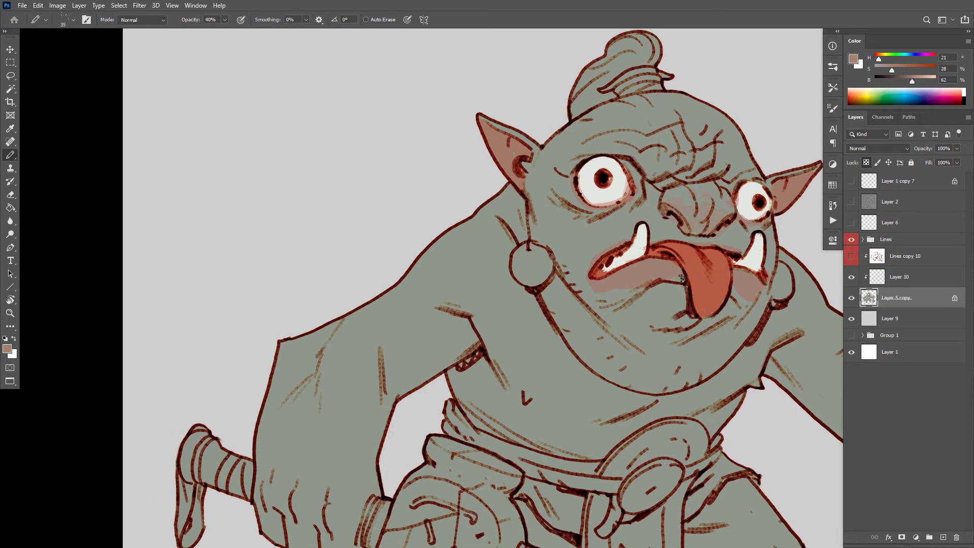
Paint both round earrings in an orange of hue 25, saturation 57 and brightness 82 at full opacity
key("0")
left_click(579, 243, "alt")
left_click_drag(911, 81, 921, 81)
left_click_drag(892, 59, 879, 60)
left_click_drag(880, 71, 909, 71)
left_click_drag(923, 81, 923, 82)
mouse_move(537, 252)
left_mouse_down()
mouse_move(525, 248)
mouse_move(522, 269)
left_mouse_up()
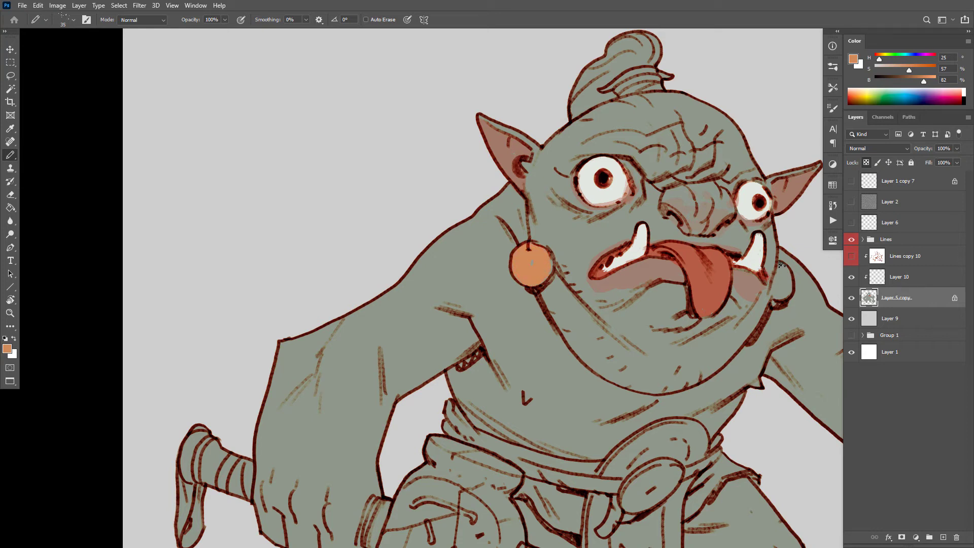
Outline the waistband and trouser cuffs in a muted mauve of hue 12, saturation 21, brightness 50, closing the area across the hip weapon
left_click_drag(730, 355, 695, 208)
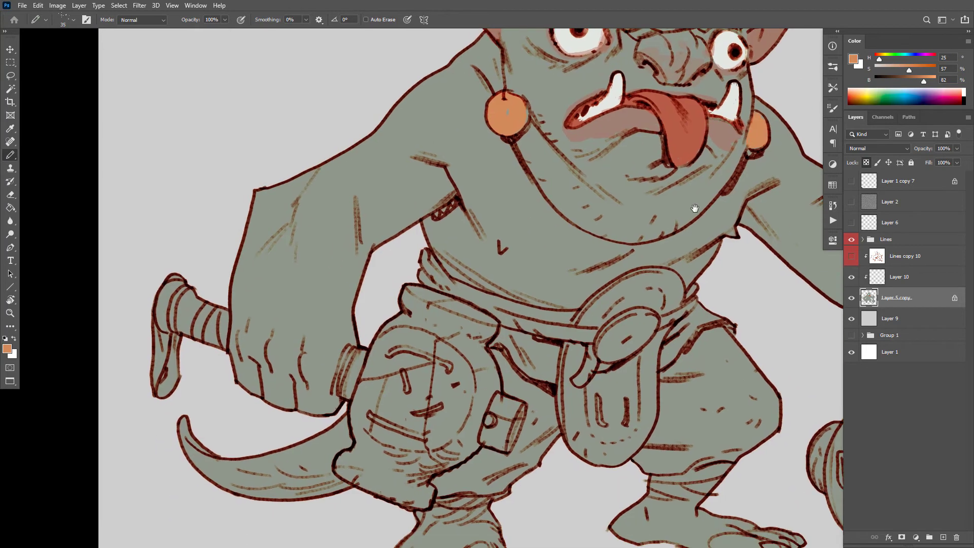
left_click(652, 275, "alt")
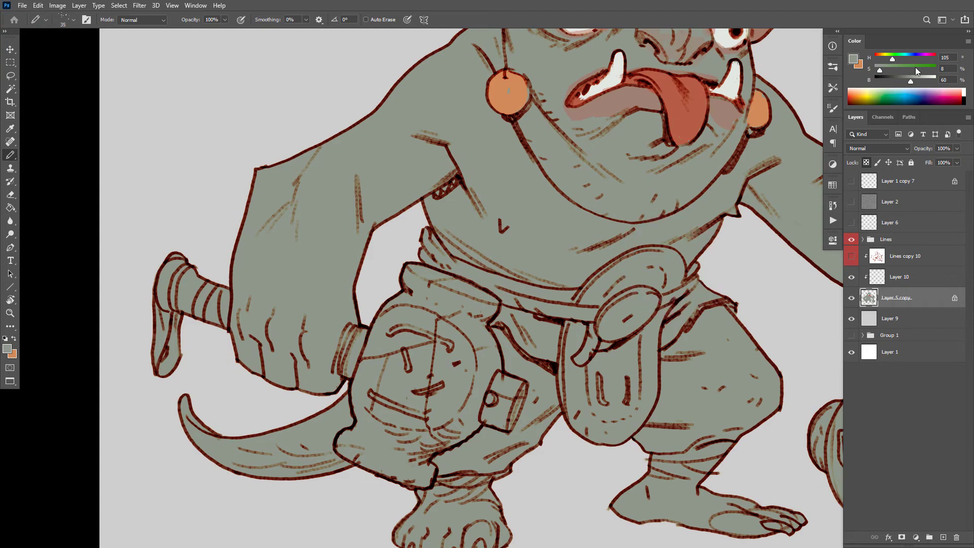
left_click_drag(911, 88, 908, 87)
left_click(881, 71)
mouse_move(699, 264)
left_mouse_down()
mouse_move(672, 287)
mouse_move(686, 273)
mouse_move(679, 276)
mouse_move(675, 253)
mouse_move(638, 252)
mouse_move(581, 290)
mouse_move(529, 289)
mouse_move(463, 264)
mouse_move(427, 231)
mouse_move(412, 468)
mouse_move(492, 460)
mouse_move(466, 470)
mouse_move(491, 468)
mouse_move(504, 488)
left_mouse_up()
left_click(907, 85)
left_click(884, 71)
left_click(877, 60)
mouse_move(745, 435)
left_mouse_down()
mouse_move(676, 446)
mouse_move(695, 441)
left_mouse_up()
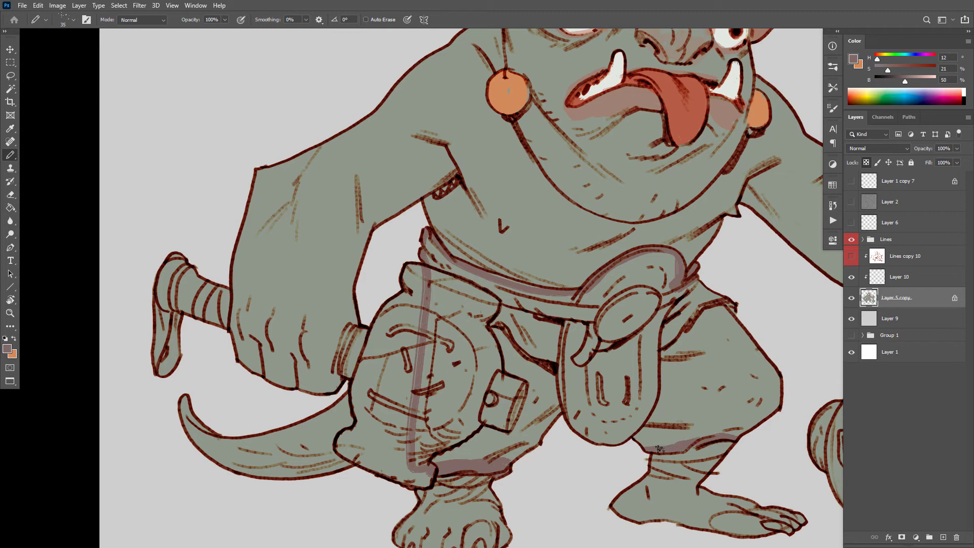
Fill the outlined trouser and belt area with the muted mauve and return to the Pencil tool
key("g")
left_click(631, 449)
key("b")
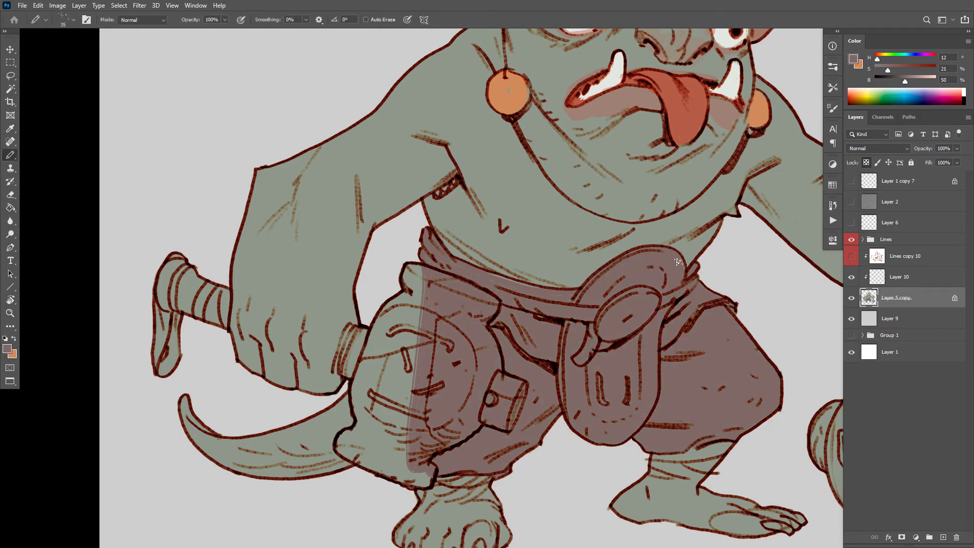
Paint the belt strap across the waist in a brown of hue 31, saturation 62 and brightness 44
mouse_move(702, 330)
left_mouse_down()
mouse_move(692, 294)
mouse_move(733, 269)
left_mouse_up()
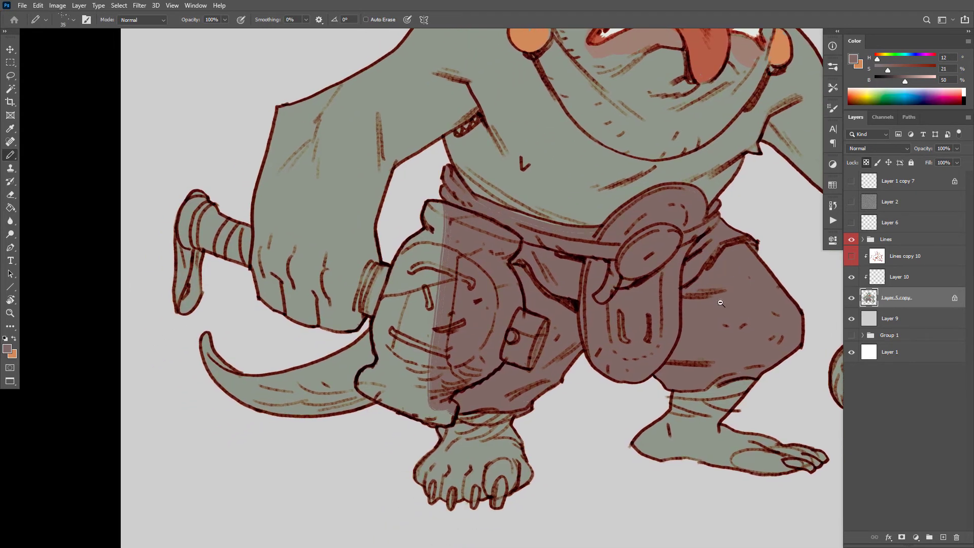
scroll(723, 306, "down", 4)
scroll(710, 327, "up", 1)
left_click_drag(704, 331, 607, 405)
left_click_drag(583, 346, 709, 374)
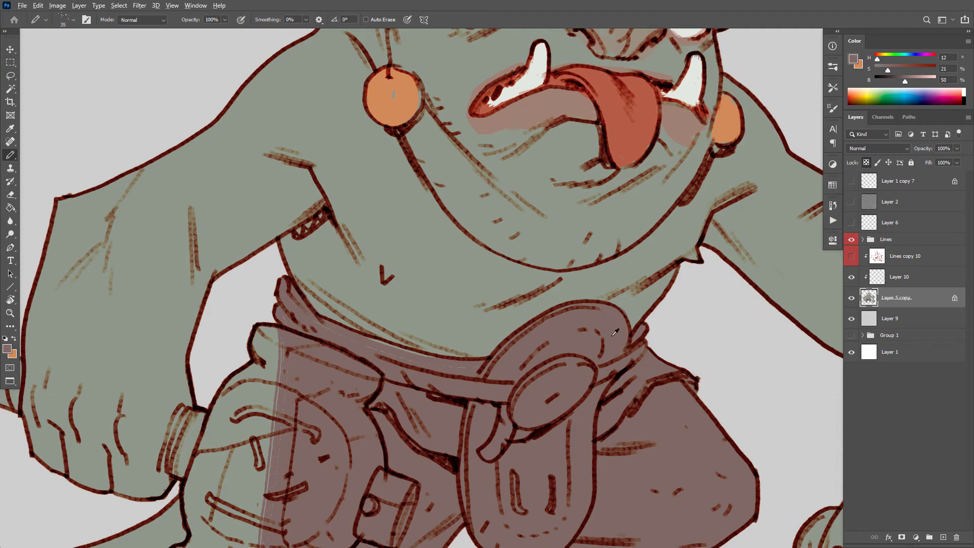
left_click(895, 70)
left_click_drag(642, 348, 600, 375)
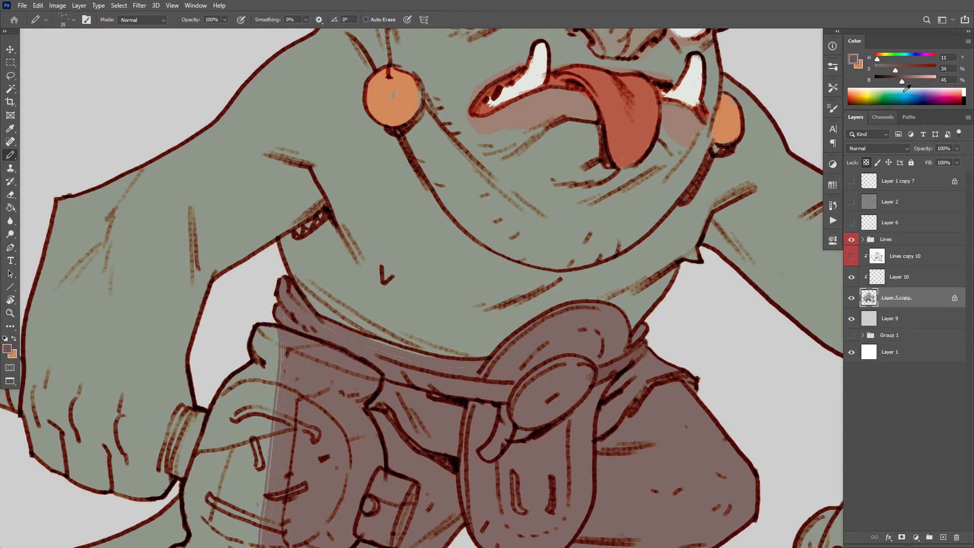
left_click(901, 70)
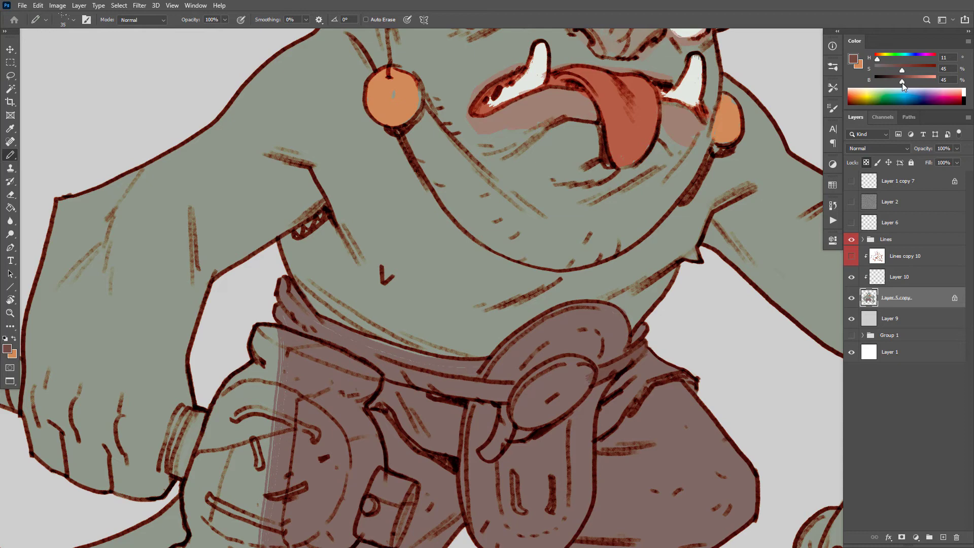
left_click(878, 59)
left_click(880, 58)
left_click(914, 68)
left_click(880, 58)
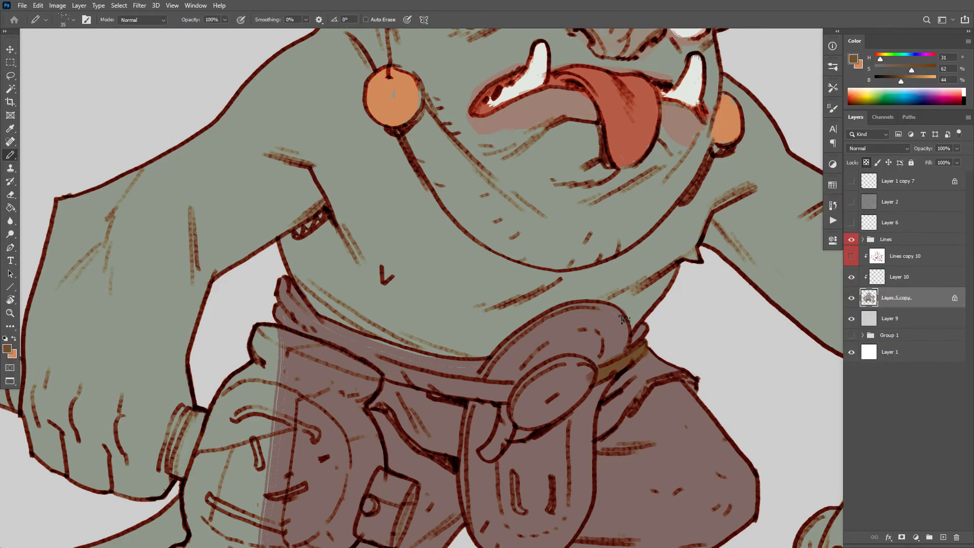
left_click_drag(594, 373, 572, 379)
mouse_move(453, 383)
left_mouse_down()
mouse_move(389, 371)
mouse_move(516, 392)
mouse_move(375, 369)
mouse_move(519, 393)
mouse_move(435, 388)
mouse_move(524, 392)
mouse_move(431, 384)
mouse_move(382, 365)
mouse_move(404, 367)
mouse_move(275, 310)
mouse_move(285, 302)
mouse_move(307, 324)
mouse_move(282, 285)
left_mouse_up()
Touch up the waistband edge above the brown belt with the trousers' mauve
left_click_drag(710, 352, 744, 328)
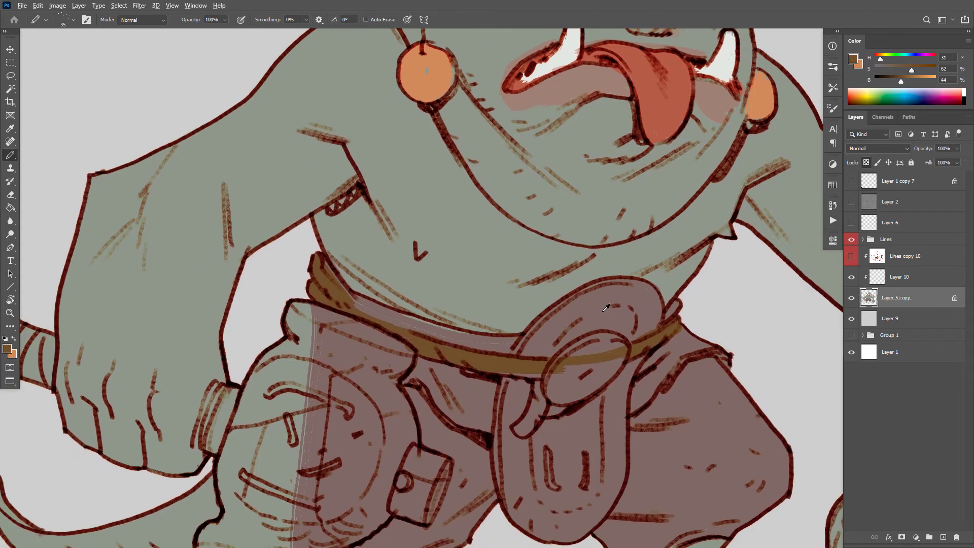
left_click(599, 304, "alt")
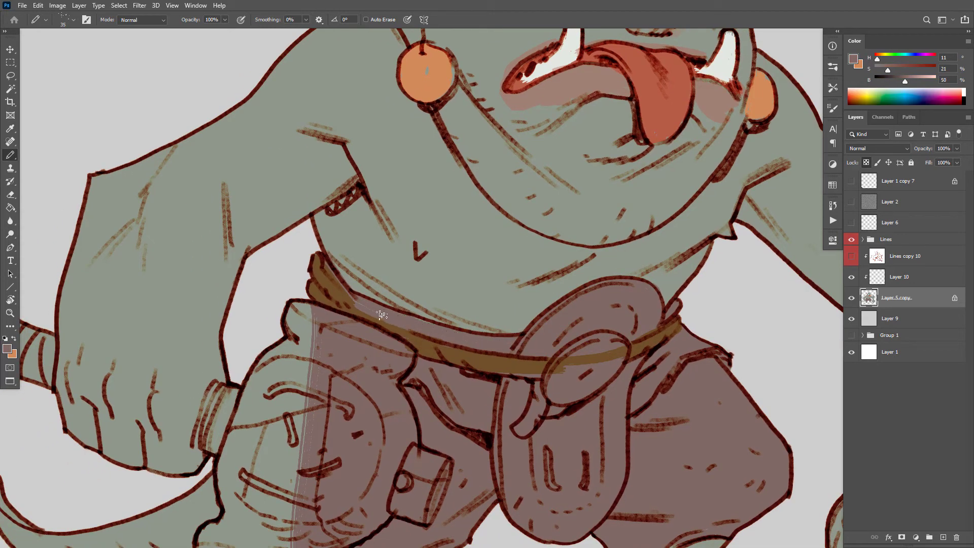
mouse_move(382, 316)
left_mouse_down()
mouse_move(331, 282)
mouse_move(315, 245)
mouse_move(335, 288)
mouse_move(311, 259)
mouse_move(327, 287)
mouse_move(379, 308)
left_mouse_up()
Tint both nipples with a skin pink of hue 21, saturation 28 and brightness 62
left_click_drag(714, 384, 693, 466)
left_click(557, 161, "alt")
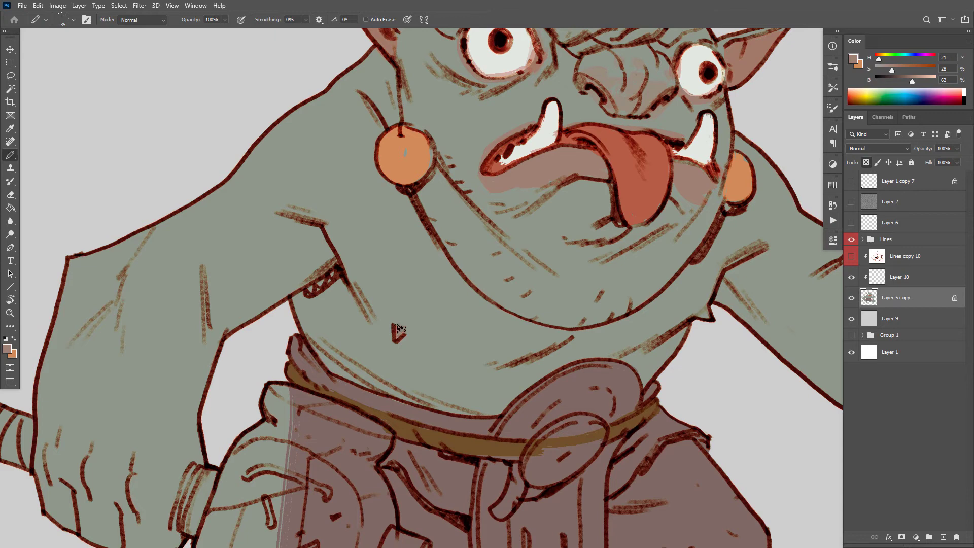
left_click_drag(400, 329, 412, 332)
Paint the thumbnail of the raised fist in a darker grey of hue 105, saturation 8 and brightness 45
left_click_drag(716, 386, 488, 390)
left_click(445, 262, "alt")
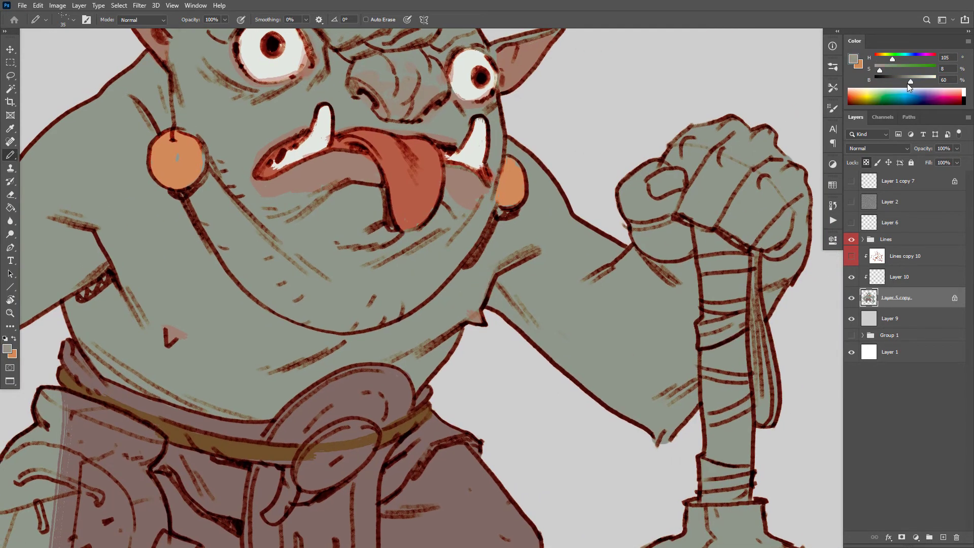
left_click_drag(910, 81, 902, 81)
left_click_drag(678, 173, 659, 189)
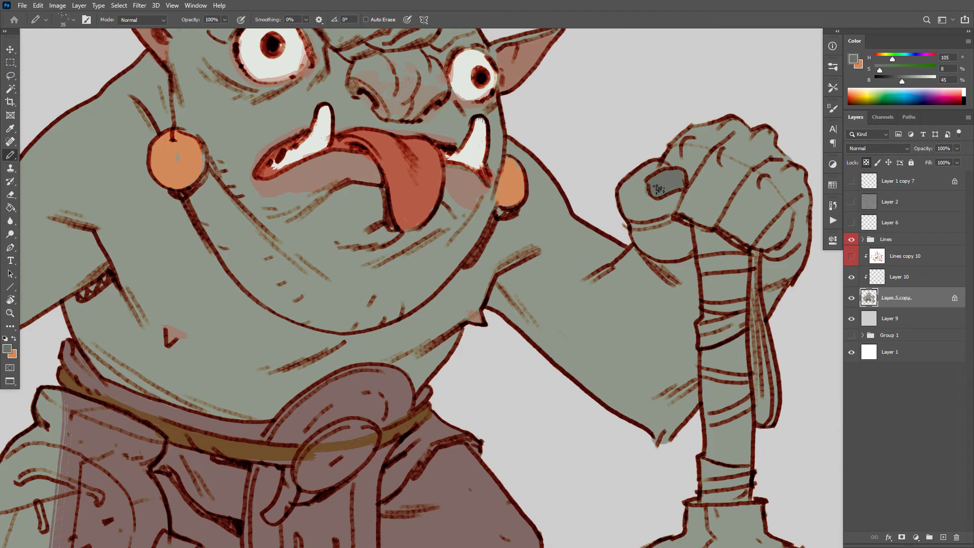
Tint the underside of the raised fist and the other hand's edge near the hip hammer with skin pink at 30% opacity
left_click(701, 257, "alt")
key("ctrl+z")
key("3")
mouse_move(777, 257)
left_mouse_down()
mouse_move(783, 239)
mouse_move(780, 259)
mouse_move(794, 250)
left_mouse_up()
mouse_move(681, 228)
left_mouse_down()
mouse_move(659, 245)
mouse_move(675, 266)
mouse_move(703, 264)
left_mouse_up()
left_click_drag(326, 364, 905, 228)
left_click_drag(590, 259, 588, 254)
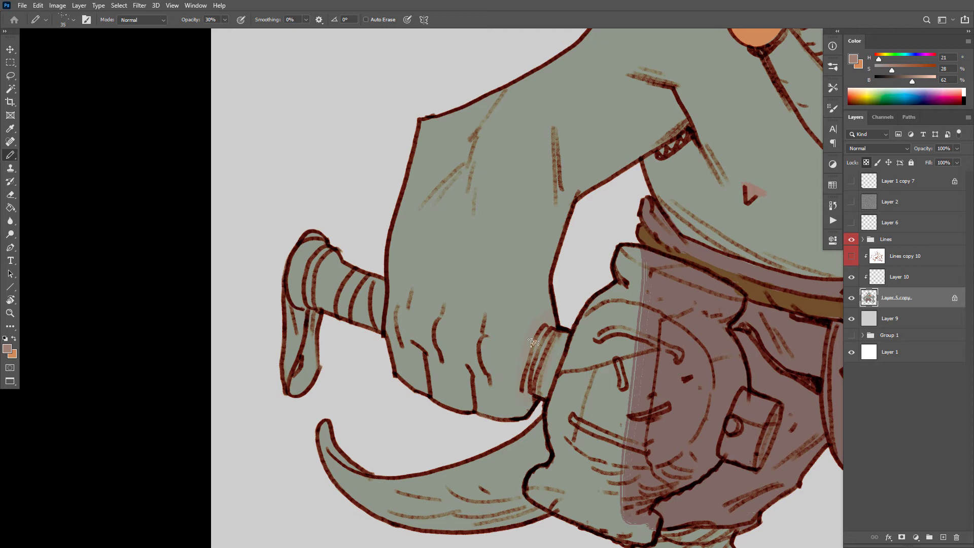
left_click_drag(549, 325, 547, 337)
Close off the hip hammer's handle at the fist with the belt's brown at full opacity and fill the handle end
left_click_drag(679, 330, 551, 311)
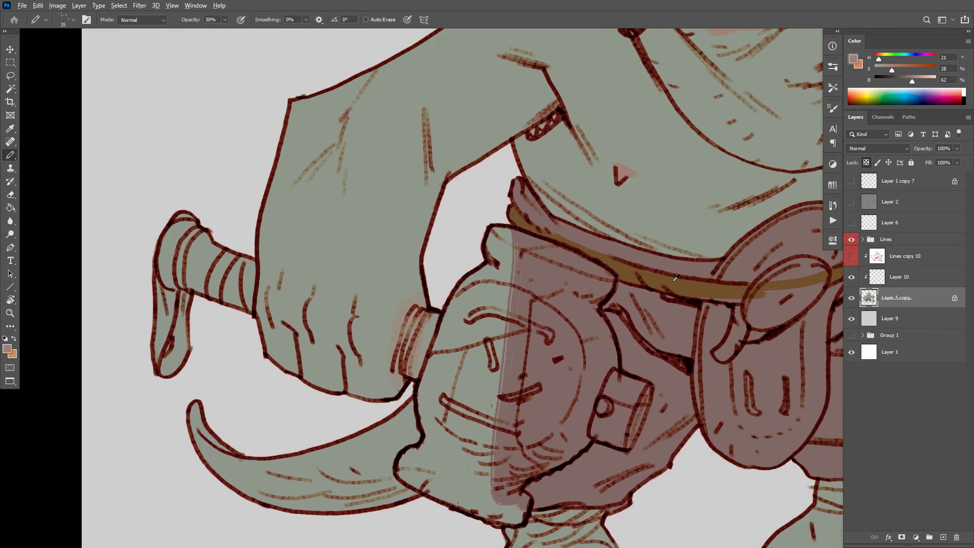
left_click(674, 282, "alt")
mouse_move(251, 258)
left_mouse_down()
mouse_move(244, 312)
mouse_move(251, 248)
mouse_move(248, 321)
mouse_move(238, 268)
mouse_move(236, 295)
left_mouse_up()
key("ctrl+z")
key("0")
key("space")
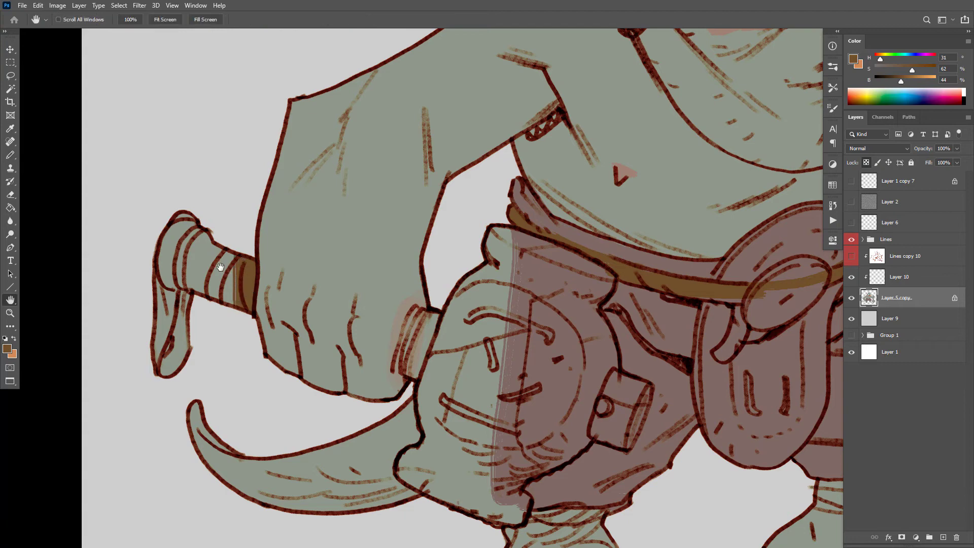
key("g")
left_click(249, 266)
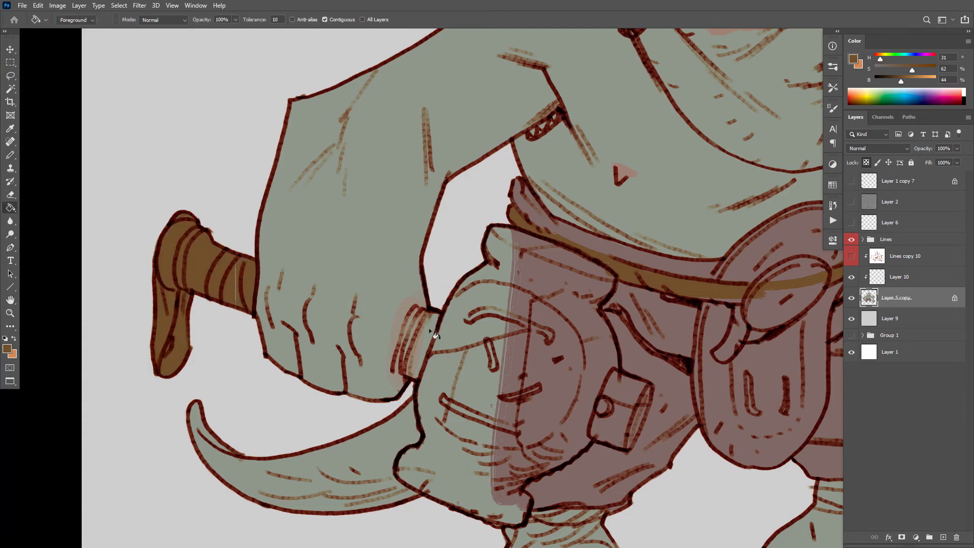
Paint the short handle section between the fist and the hip hammer's head in the same brown
key("b")
mouse_move(439, 315)
left_mouse_down()
mouse_move(417, 360)
mouse_move(413, 312)
mouse_move(401, 359)
mouse_move(414, 373)
mouse_move(418, 311)
mouse_move(409, 370)
mouse_move(418, 352)
mouse_move(402, 366)
mouse_move(417, 313)
left_mouse_up()
key("ctrl+z")
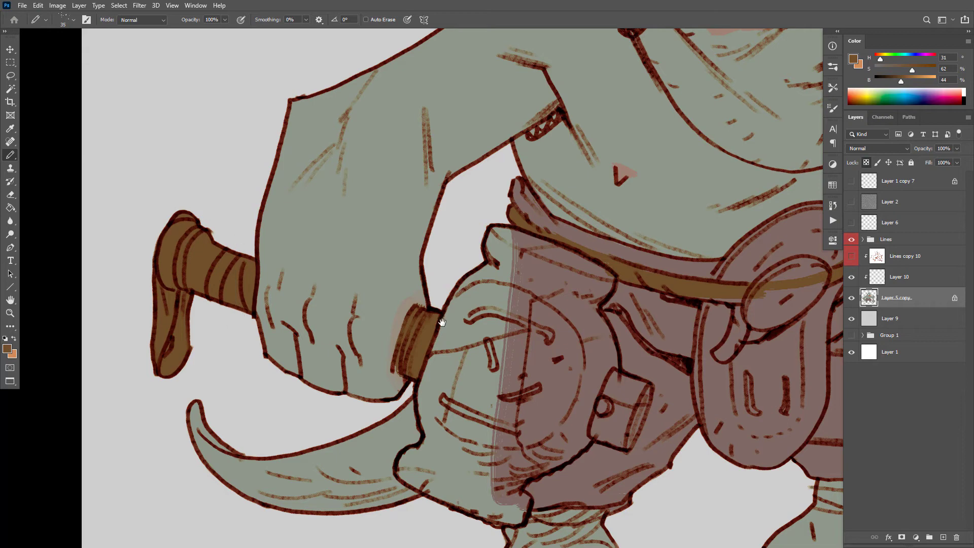
Outline the tall hammer's wrapped handle and hanging strap in the belt's brown, fill the handle, and return to the Pencil tool
left_click_drag(581, 343, 506, 333)
left_click_drag(682, 311, 568, 299)
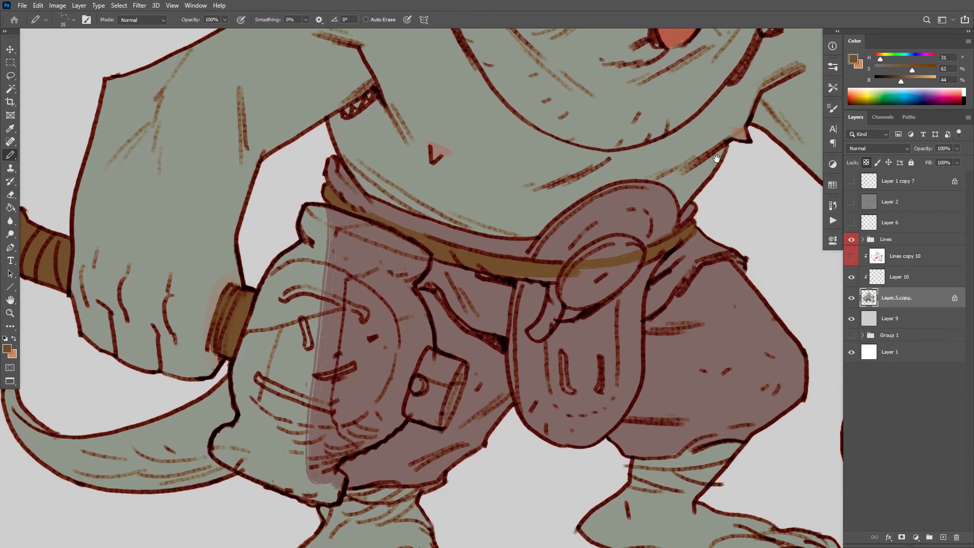
left_click_drag(717, 157, 221, 333)
mouse_move(525, 246)
left_mouse_down()
mouse_move(542, 375)
mouse_move(542, 415)
mouse_move(522, 408)
left_mouse_up()
mouse_move(524, 245)
left_mouse_down()
mouse_move(462, 221)
mouse_move(476, 453)
left_mouse_up()
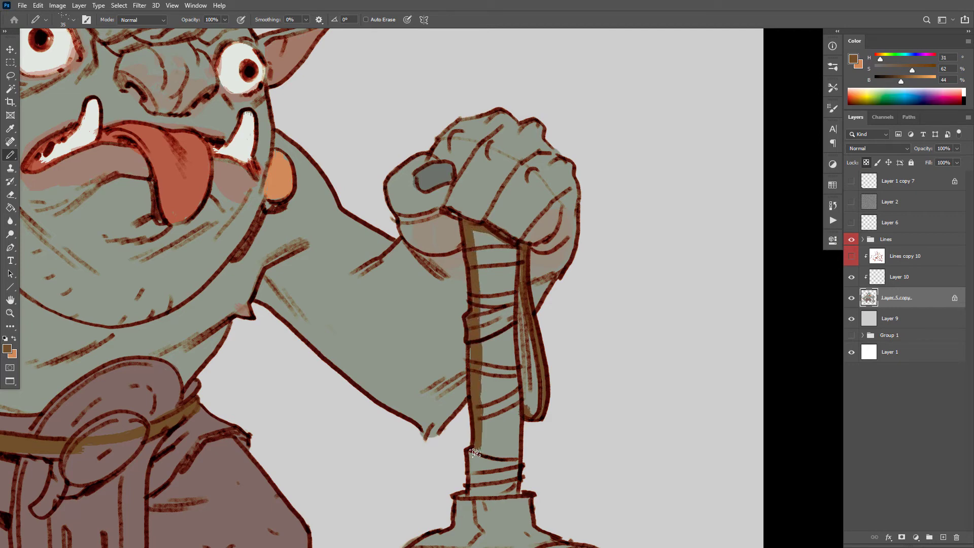
key("space")
left_click_drag(545, 446, 655, 311)
mouse_move(626, 356)
left_mouse_down()
mouse_move(580, 356)
mouse_move(579, 344)
left_mouse_up()
key("g")
left_click(620, 304)
key("b")
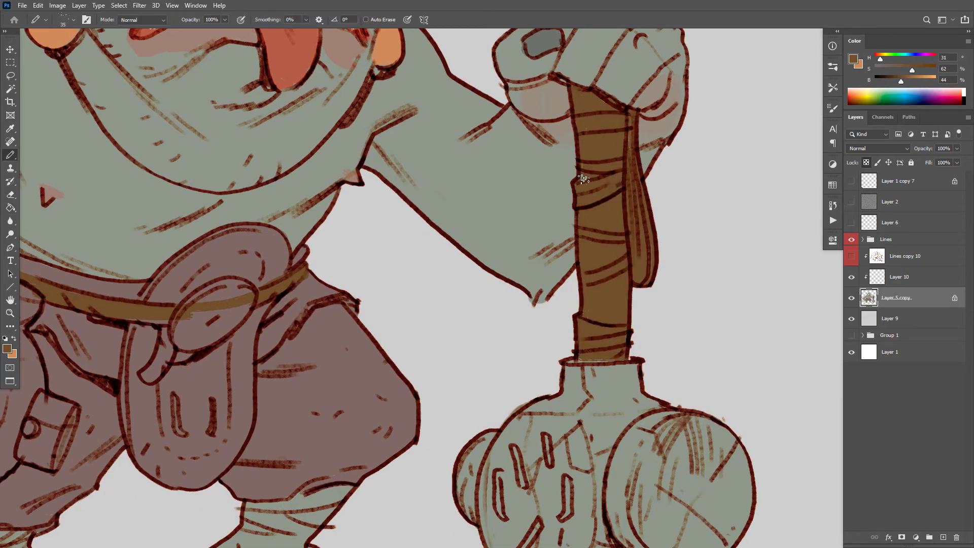
Try a lighter grey-green of hue 92, saturation 14 and brightness 69 on the tall hammer's head
scroll(644, 306, "down", 5)
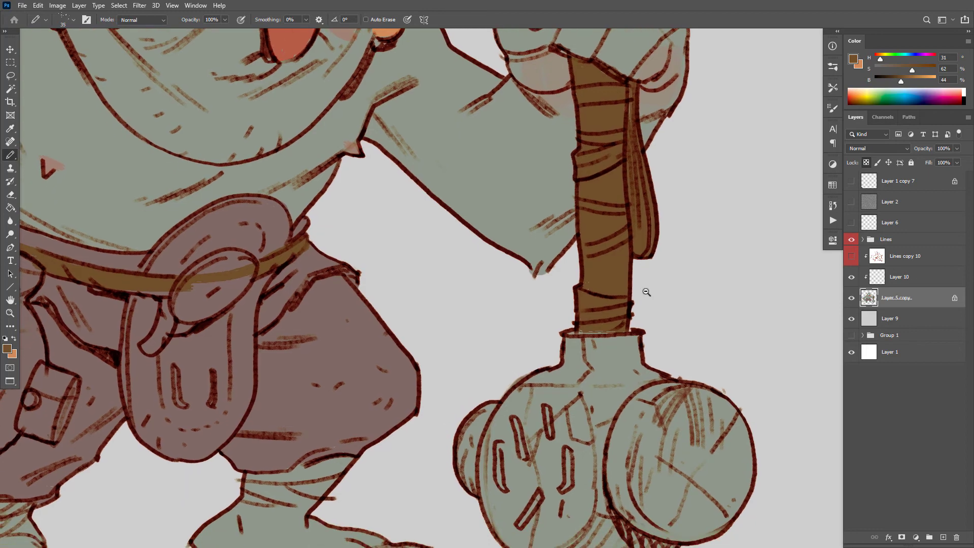
scroll(701, 300, "up", 3)
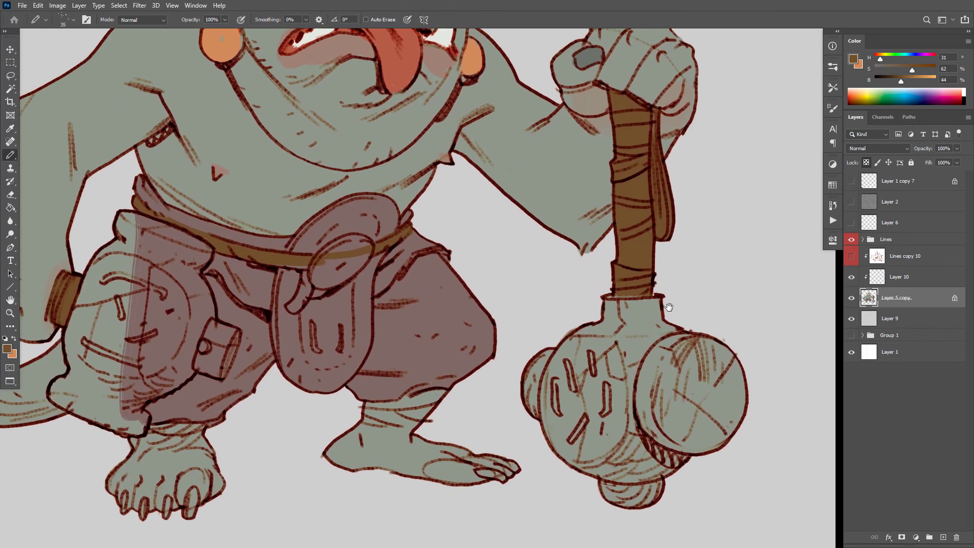
left_click(644, 306, "alt")
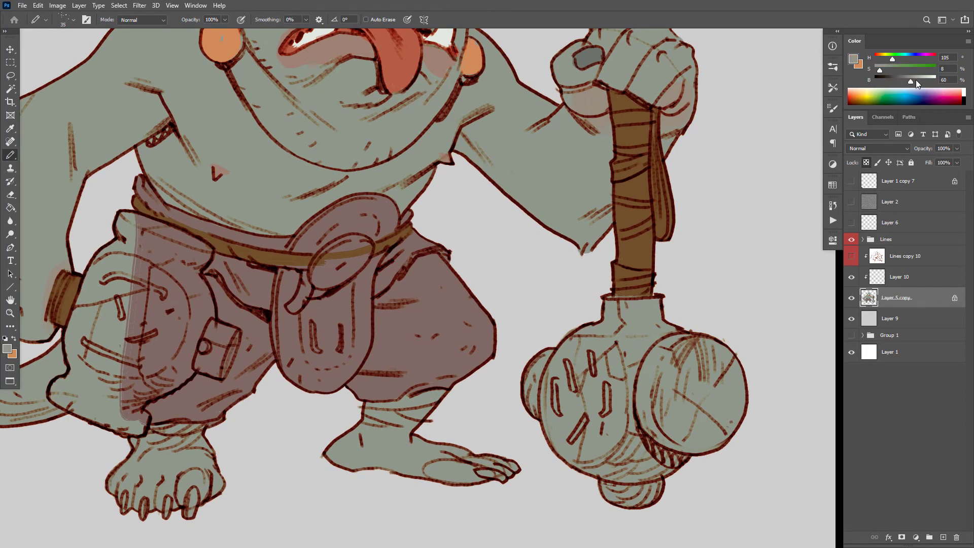
left_click_drag(912, 81, 917, 82)
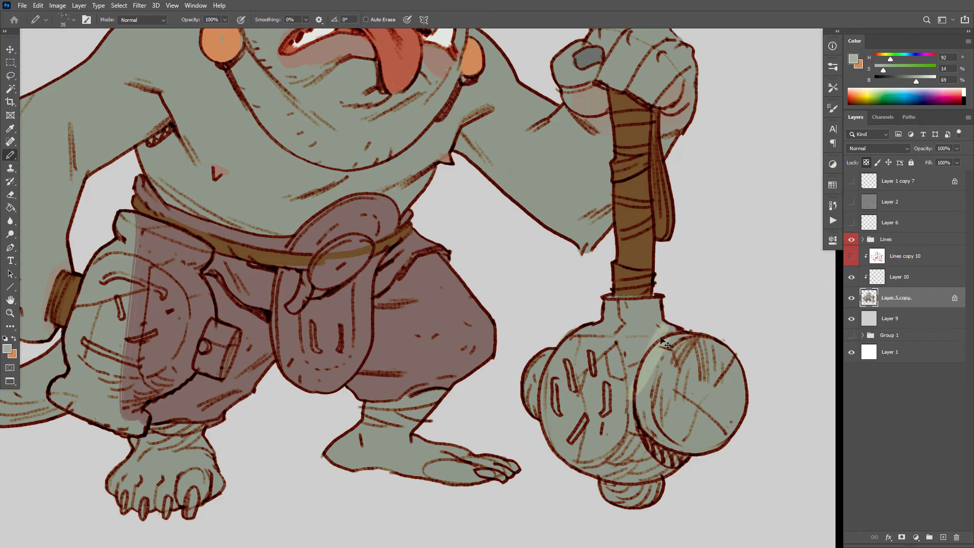
left_click(641, 322, "alt")
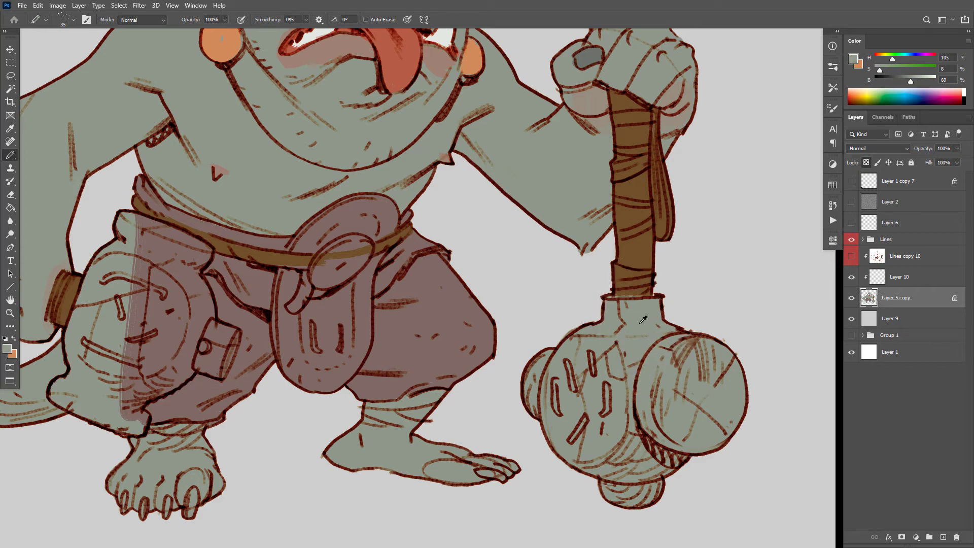
left_click(644, 310, "alt")
key("Tab")
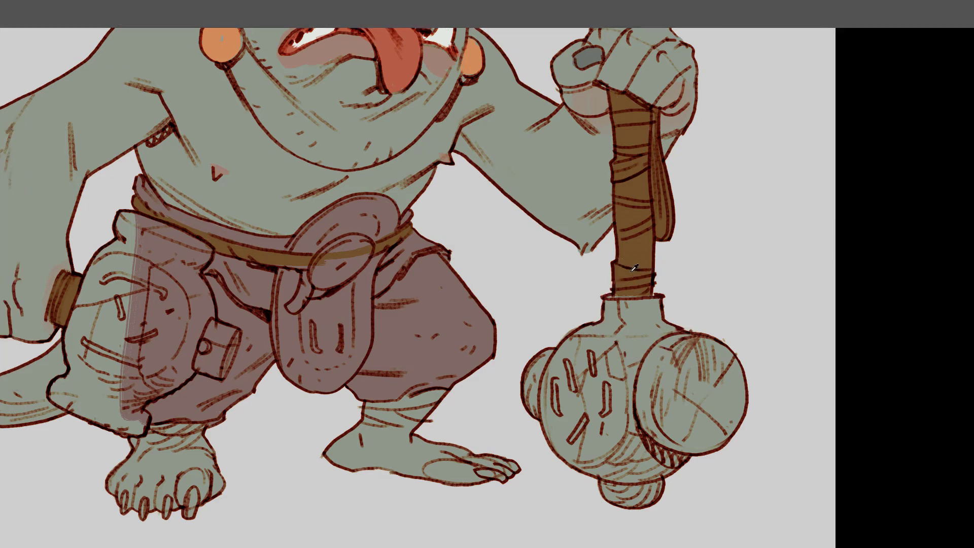
key("Tab")
left_click(630, 272, "alt")
left_click(646, 298, "alt")
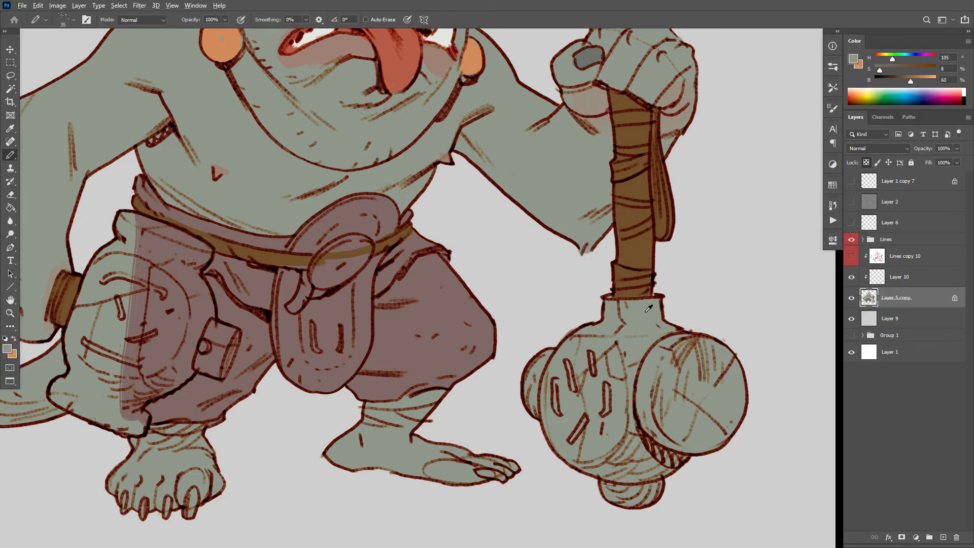
Fill the tall hammer's head with a warm grey of hue 46, saturation 8 and brightness 60
left_click(645, 311, "alt")
left_click_drag(890, 59, 883, 58)
key("g")
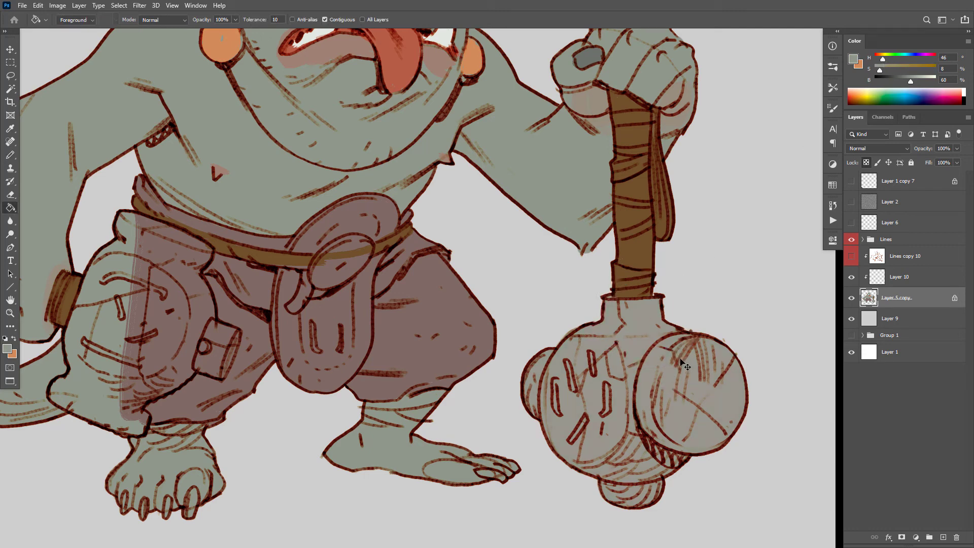
key("b")
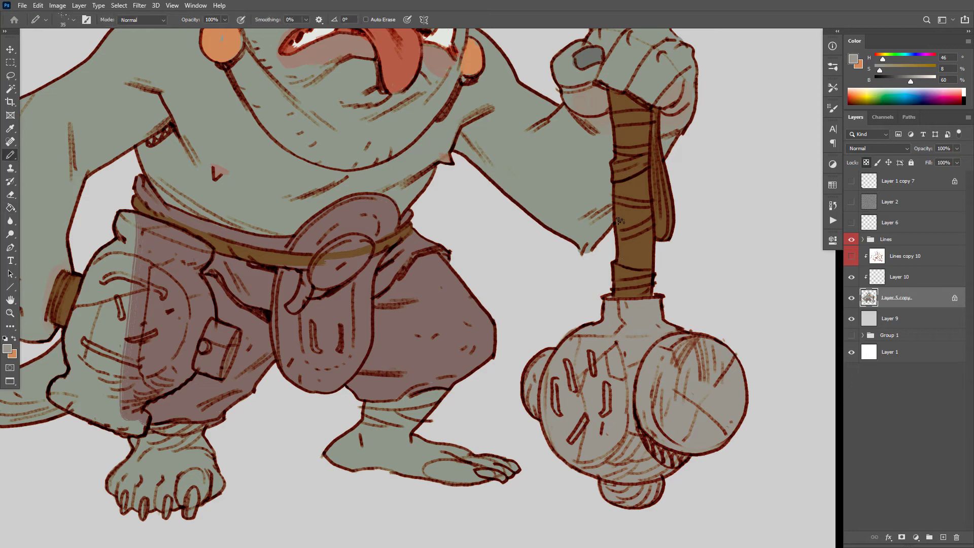
Outline the hip hammer's head in a blue-grey of hue 212, saturation 8 and brightness 60, and fill the outlined shape
left_click(584, 185, "alt")
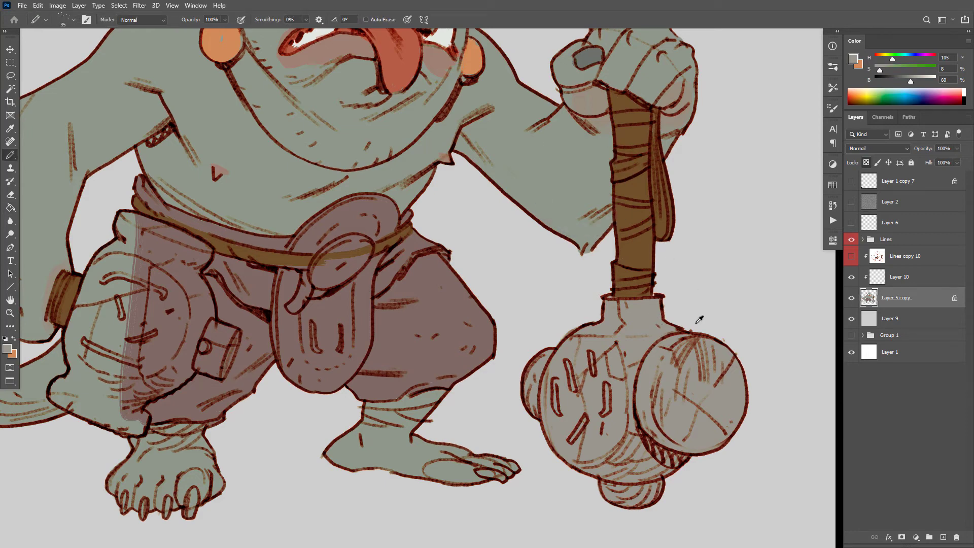
left_click(652, 323, "alt")
left_click_drag(293, 358, 641, 304)
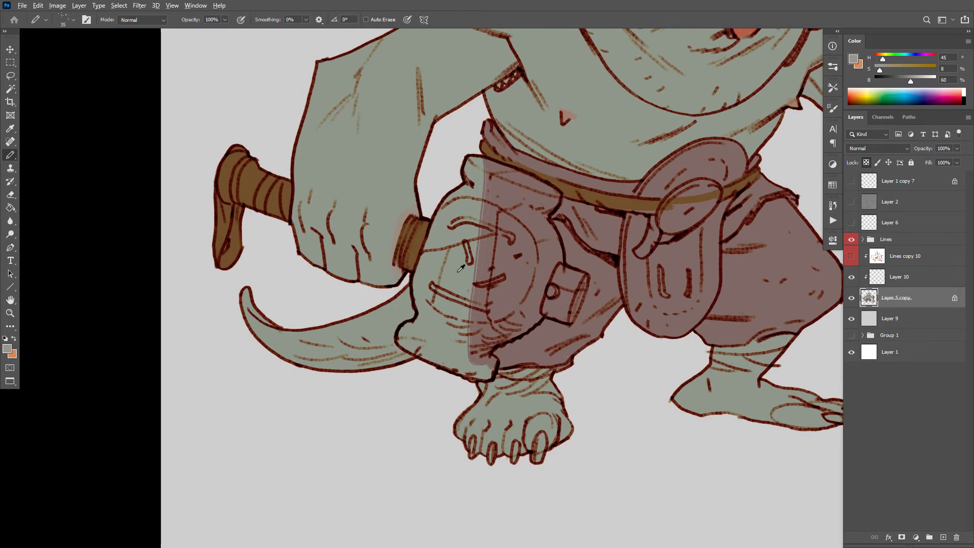
left_click(457, 272, "alt")
left_click_drag(907, 59, 910, 59)
left_click_drag(555, 192, 473, 159)
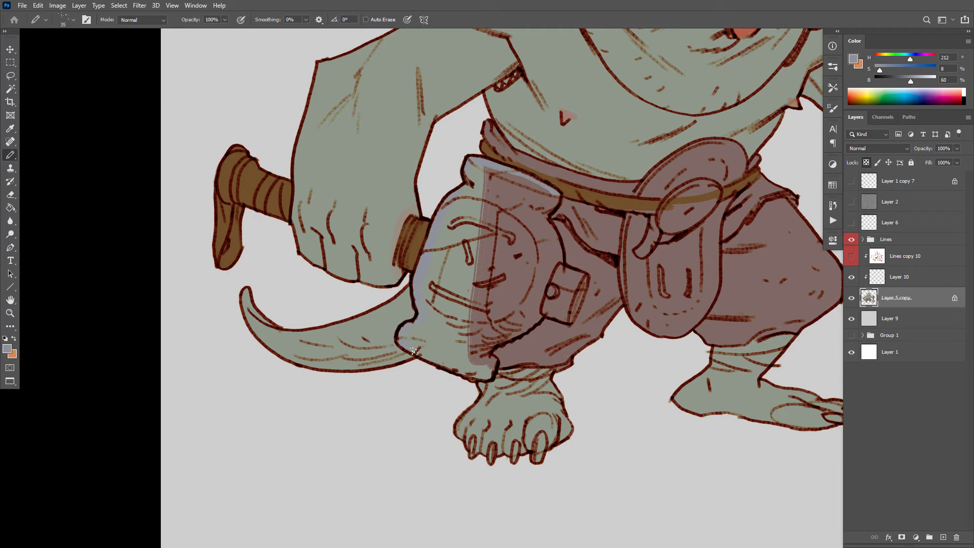
mouse_move(492, 371)
left_mouse_down()
mouse_move(541, 310)
mouse_move(558, 260)
mouse_move(545, 211)
mouse_move(553, 192)
left_mouse_up()
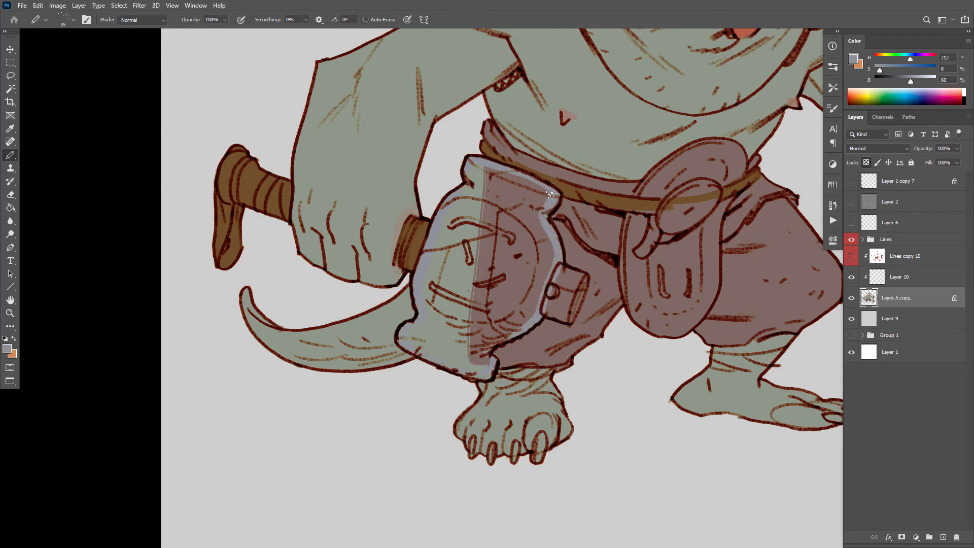
key("g")
left_click(495, 273)
key("b")
Fill the tall hammer's head with a blue-grey of hue 215, saturation 8 and brightness 60, and return to the Pencil tool
scroll(507, 309, "down", 5)
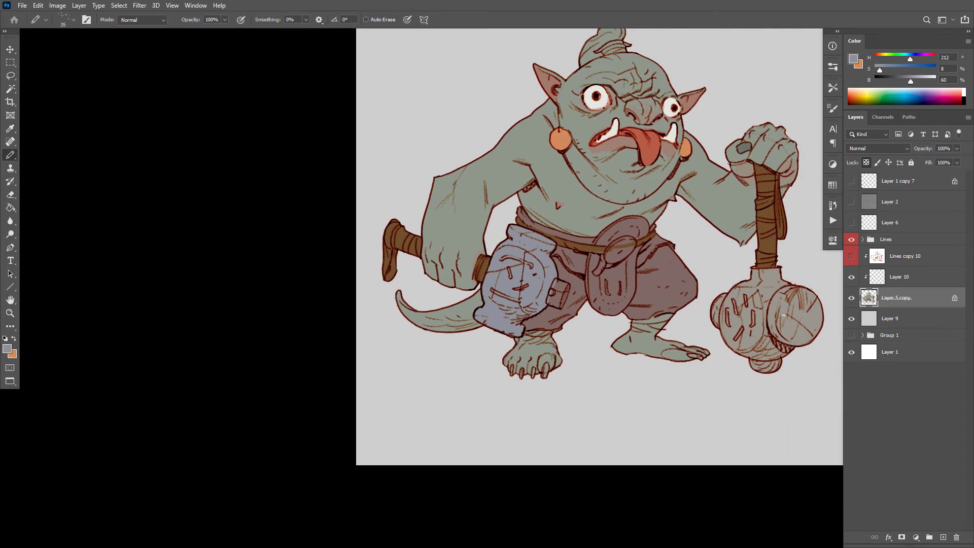
left_click_drag(771, 347, 760, 376)
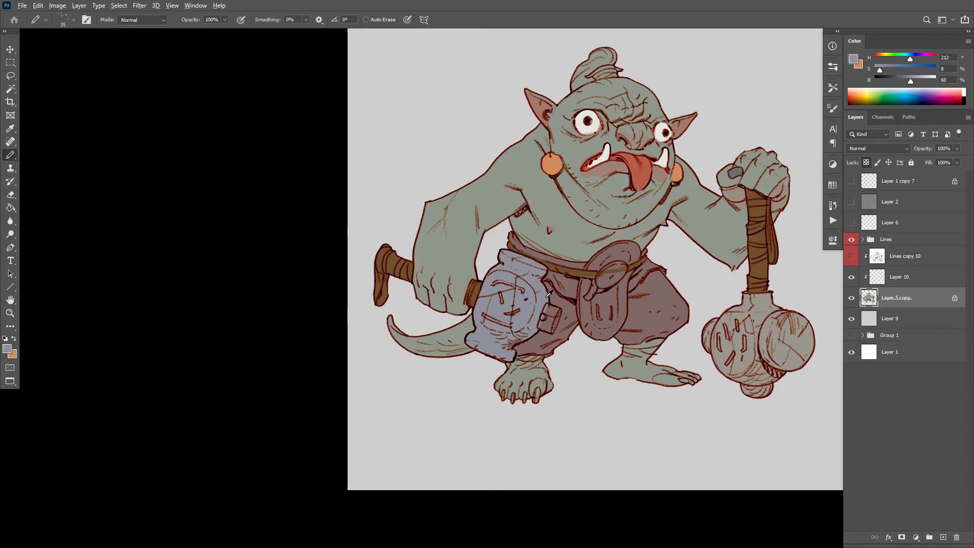
key("g")
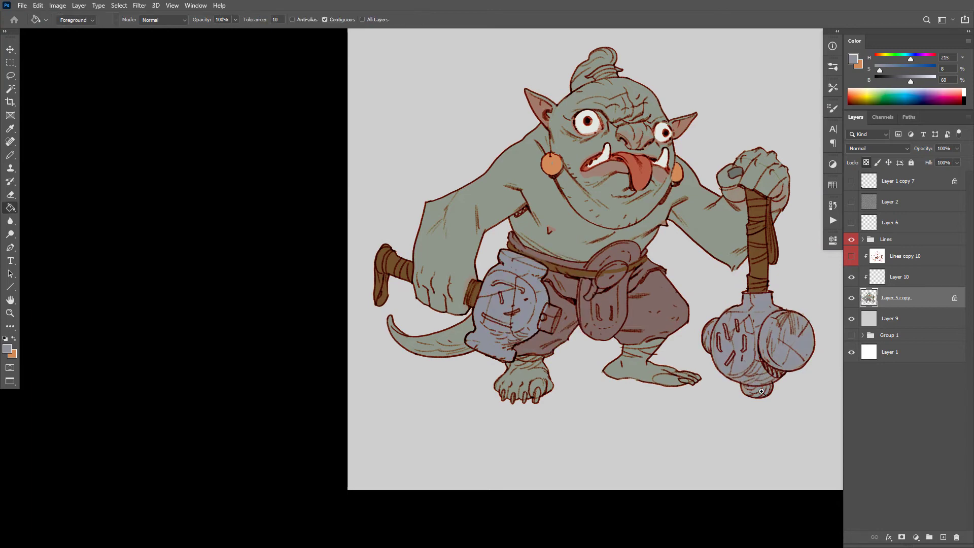
scroll(761, 390, "down", 5)
scroll(726, 393, "up", 2)
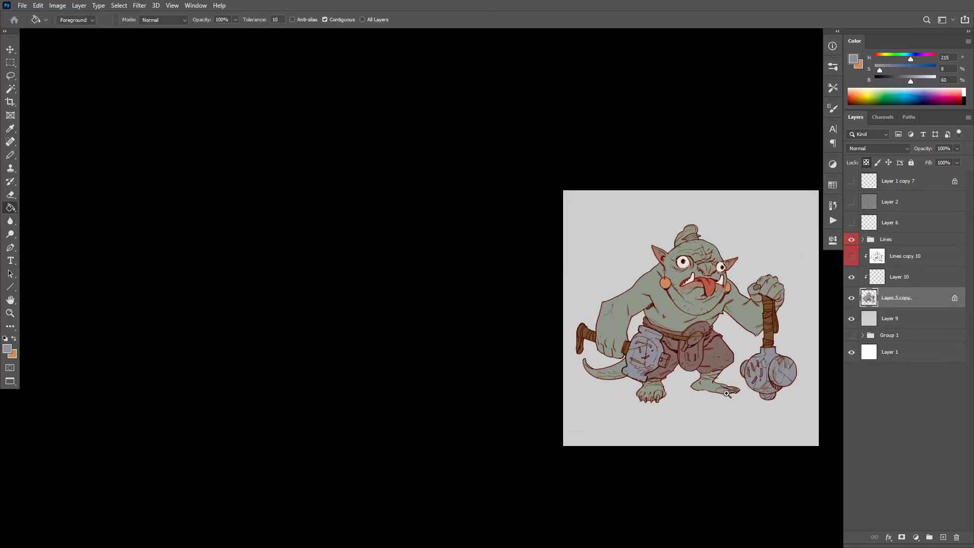
scroll(732, 374, "up", 6)
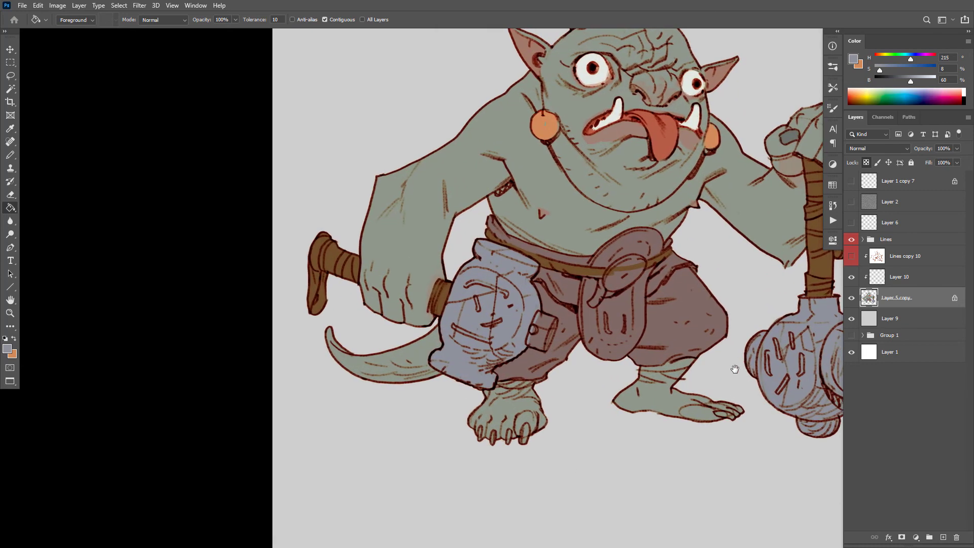
key("b")
key("ctrl+z")
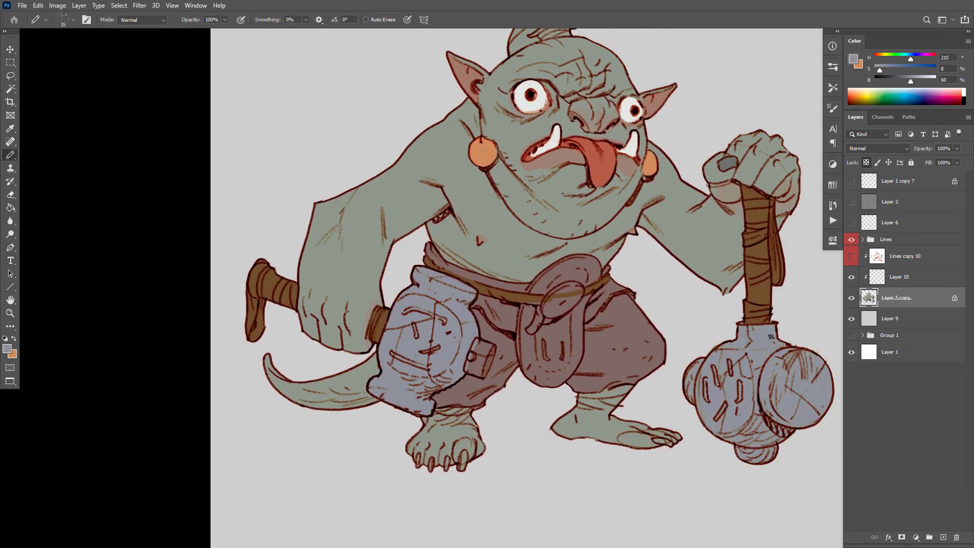
Try filling both hammer heads with a warm grey of hue 45, saturation 8 and brightness 60
key("g")
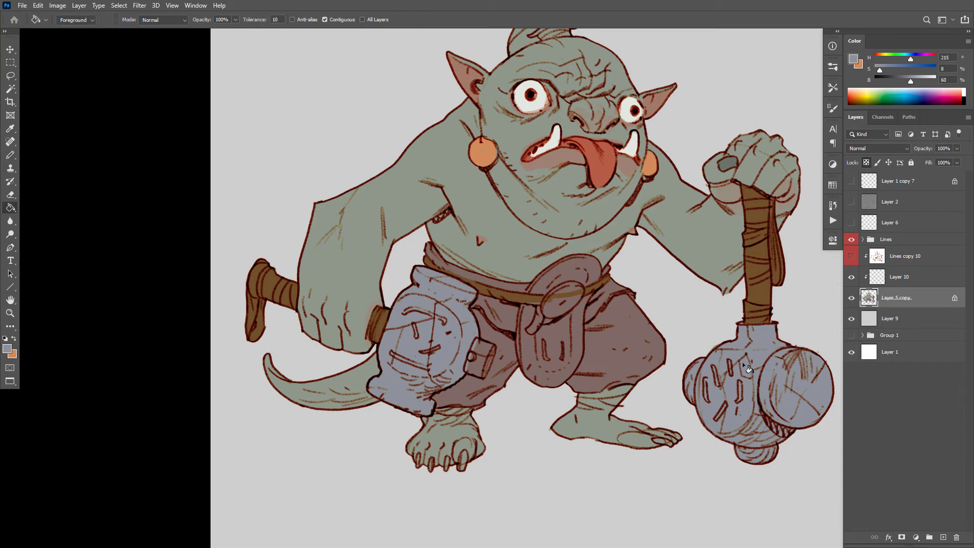
left_click(476, 368)
left_click(767, 338, "alt")
left_click(433, 355)
key("Tab")
key("Tab")
scroll(597, 397, "down", 3)
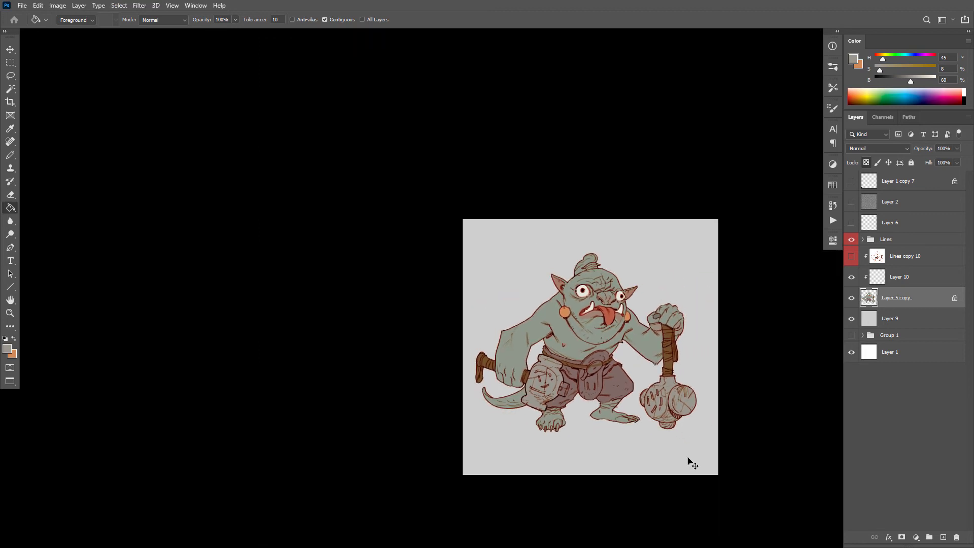
key("ctrl+z")
scroll(652, 384, "up", 3)
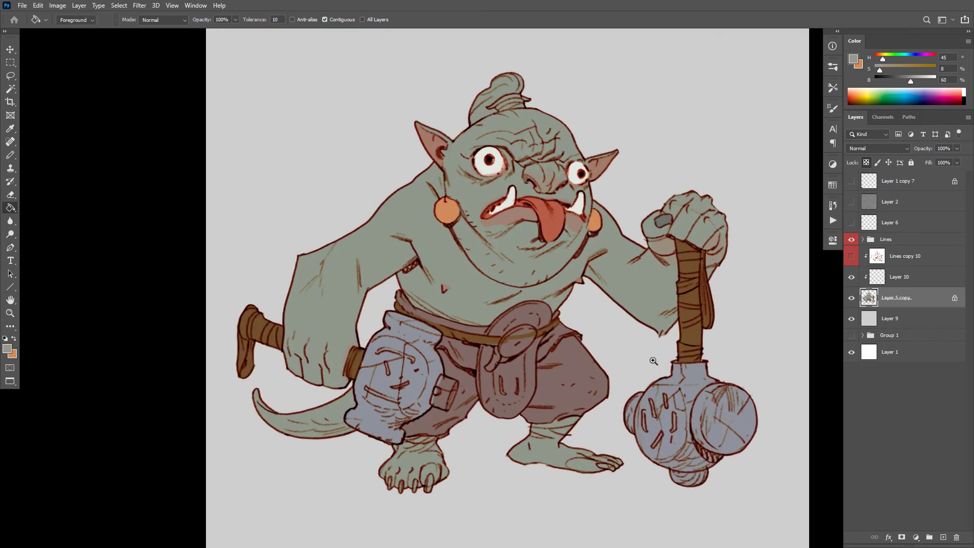
Paint the band around the topknot in the hammer handle's brown, hue 31, saturation 62 and brightness 44
scroll(653, 360, "up", 1)
key("b")
left_click(702, 246, "alt")
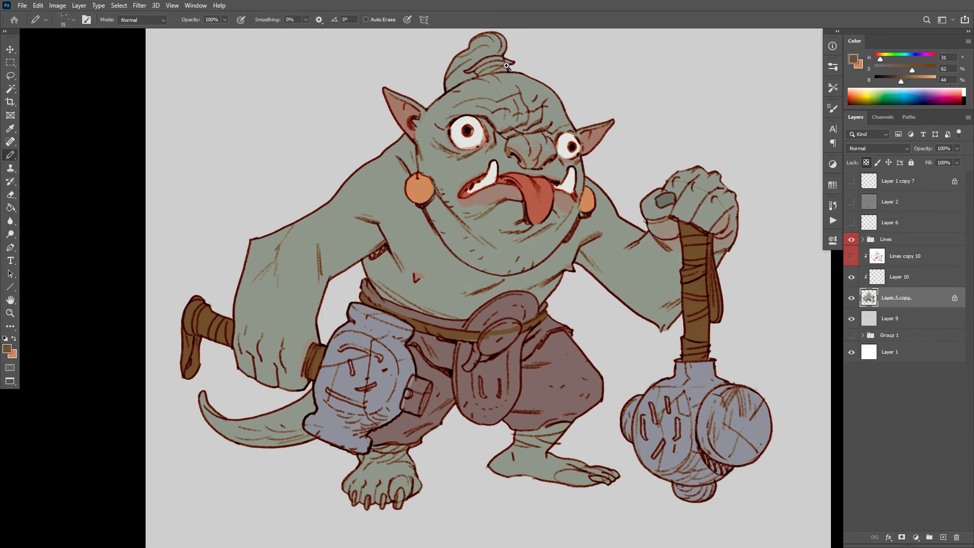
scroll(485, 71, "up", 2)
mouse_move(518, 64)
left_mouse_down()
mouse_move(474, 57)
mouse_move(452, 73)
mouse_move(489, 70)
mouse_move(469, 76)
left_mouse_up()
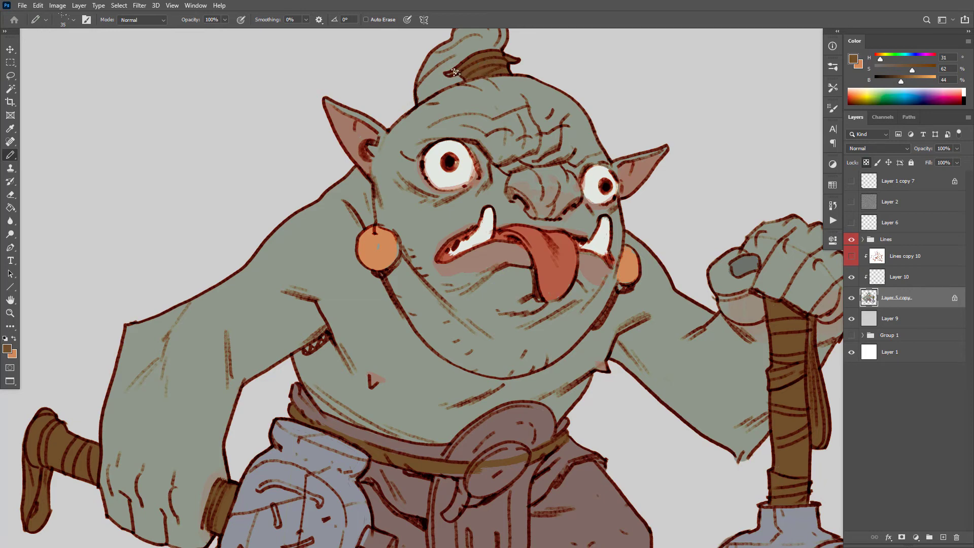
Paint the oval belt buckle in the earring's orange, hue 25, saturation 57 and brightness 82
scroll(675, 259, "down", 3)
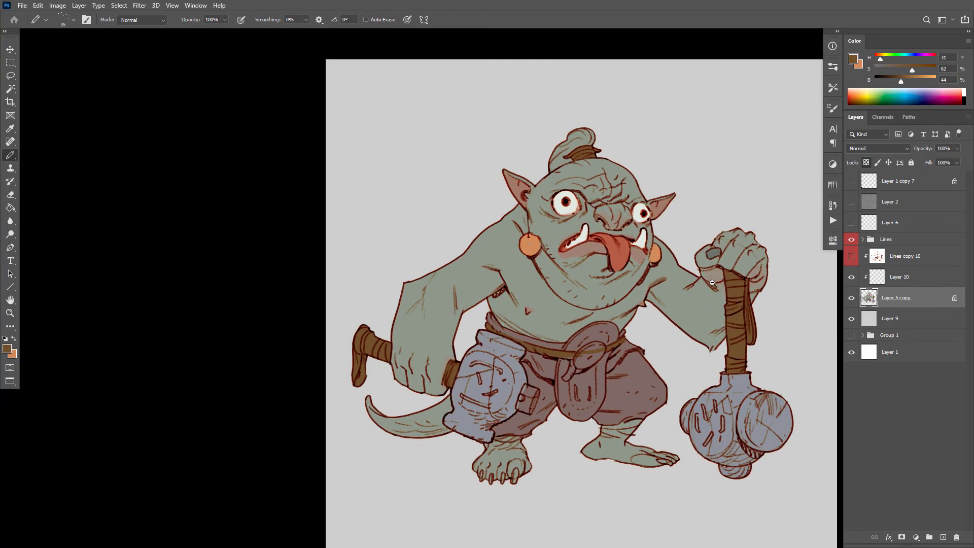
left_click_drag(643, 359, 701, 289)
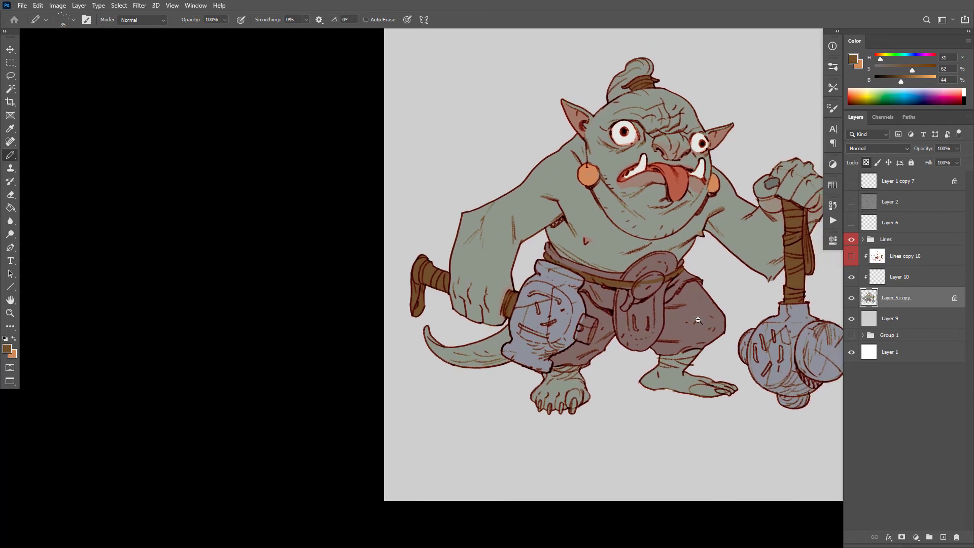
left_click(699, 323, "alt")
left_click(697, 323, "alt")
mouse_move(690, 326)
left_mouse_down()
mouse_move(680, 308)
mouse_move(694, 277)
mouse_move(645, 244)
mouse_move(623, 255)
mouse_move(609, 286)
mouse_move(626, 290)
mouse_move(656, 266)
mouse_move(636, 253)
mouse_move(658, 249)
mouse_move(632, 279)
left_mouse_up()
left_click(772, 68, "alt")
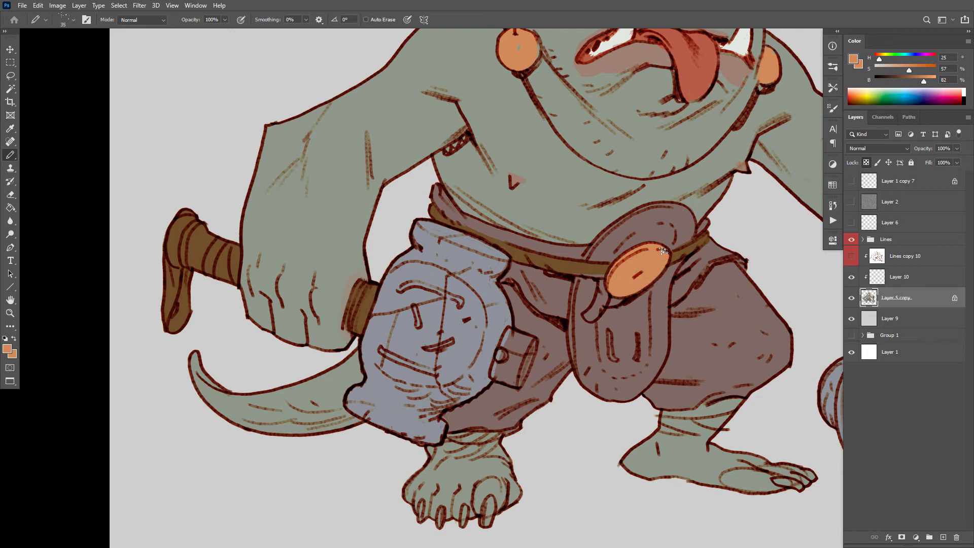
Paint the belt's hanging strap end brown with hue 31, saturation 62 and brightness 44, and sample the muted red-brown of the clothing around it
left_click(606, 264, "alt")
left_click_drag(604, 274, 591, 314)
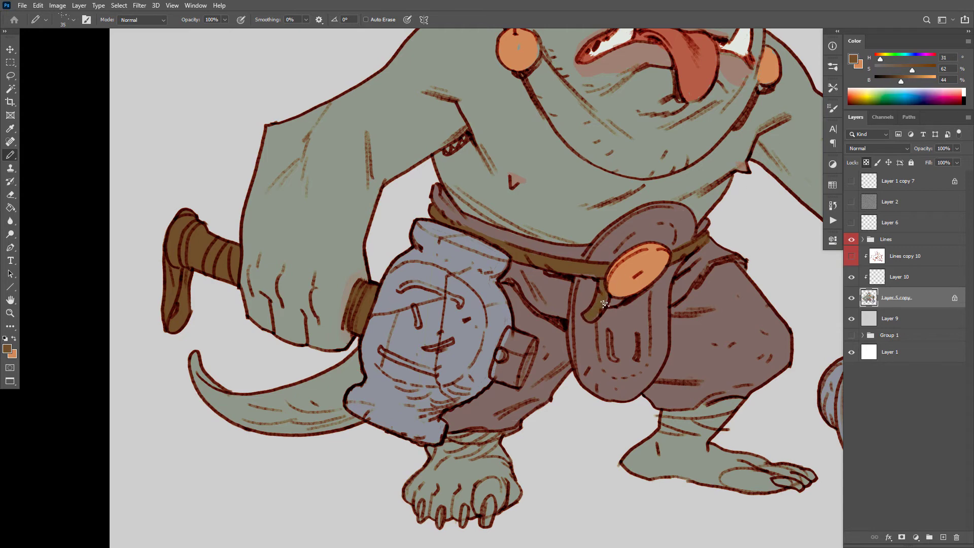
left_click(629, 312, "alt")
left_click(601, 273, "alt")
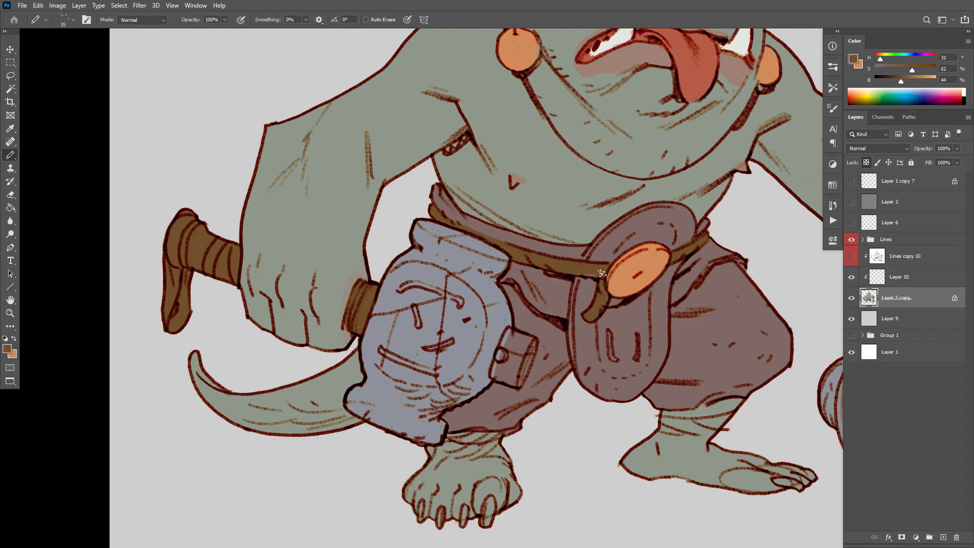
left_click(685, 251, "alt")
left_click_drag(722, 327, 713, 372)
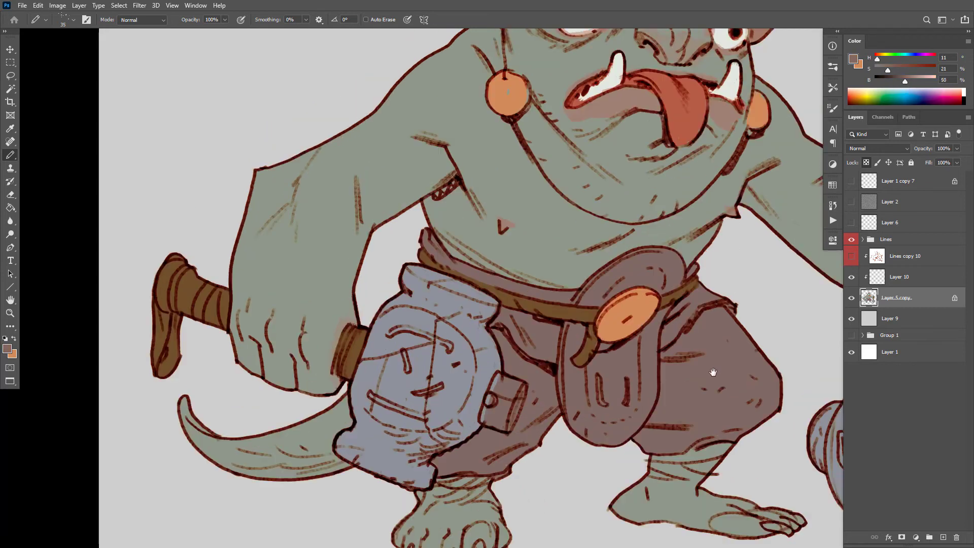
Fill the thumb's nail on the hand holding the tall hammer with a dark grey of hue 107, saturation 3 and brightness 35
scroll(713, 372, "down", 8)
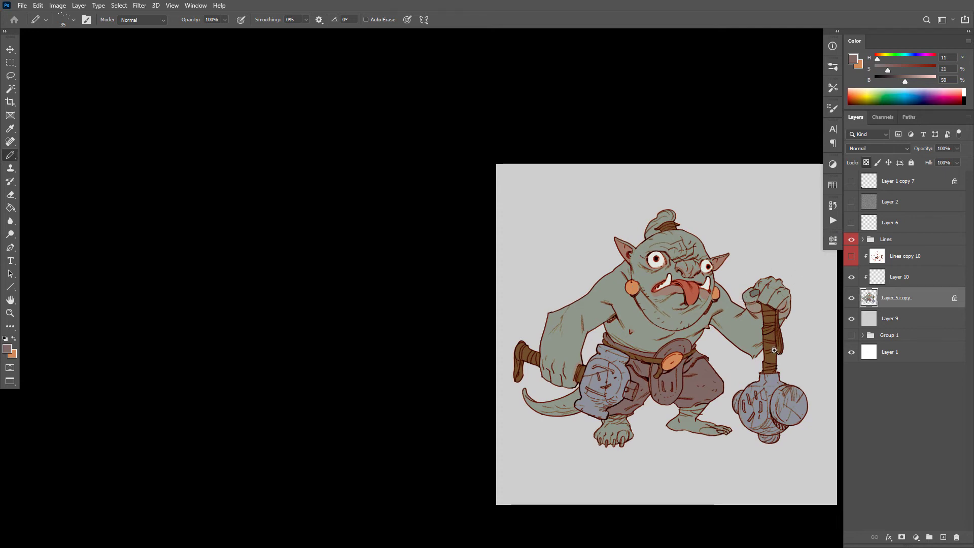
scroll(774, 350, "up", 6)
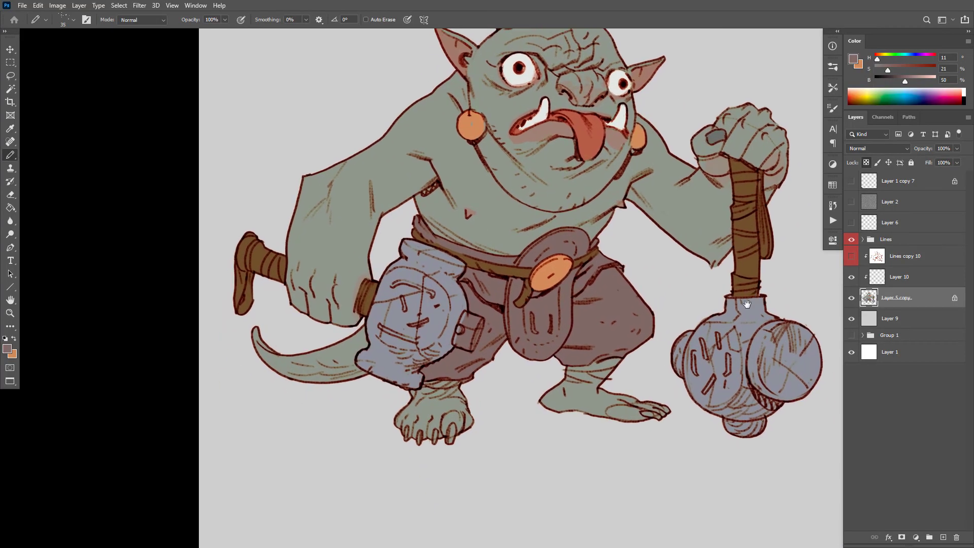
left_click(717, 143, "alt")
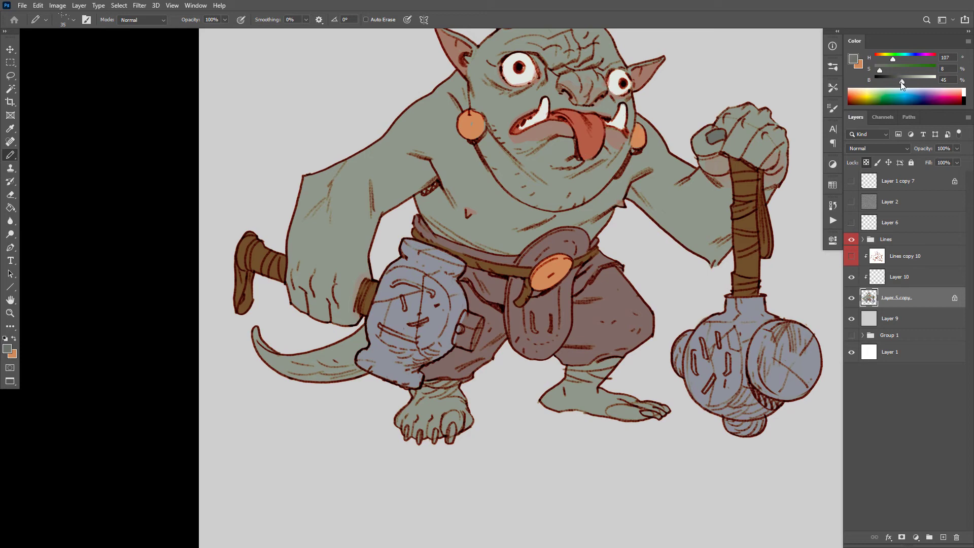
left_click_drag(901, 82, 899, 82)
key("Tab")
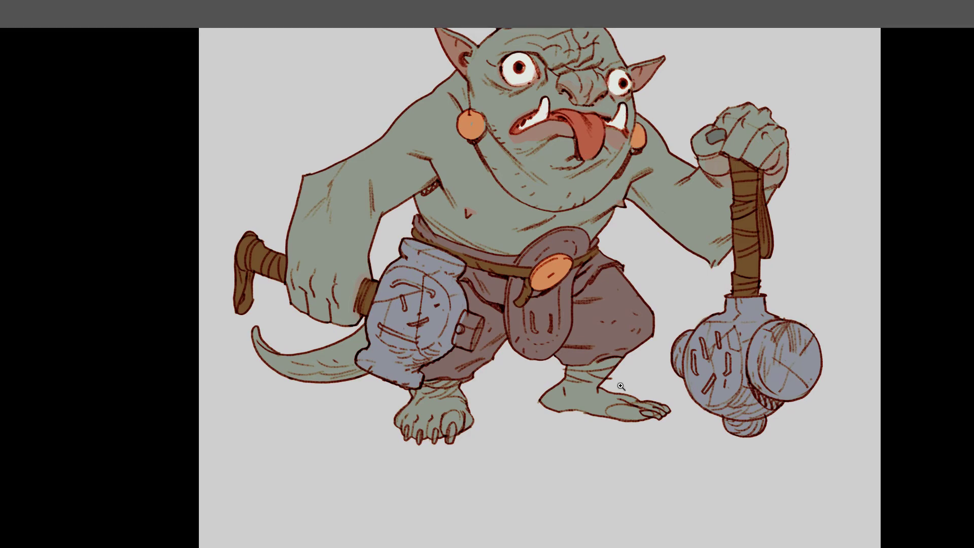
key("Tab")
scroll(615, 386, "up", 2)
left_click_drag(755, 101, 695, 218)
key("g")
left_click(713, 129)
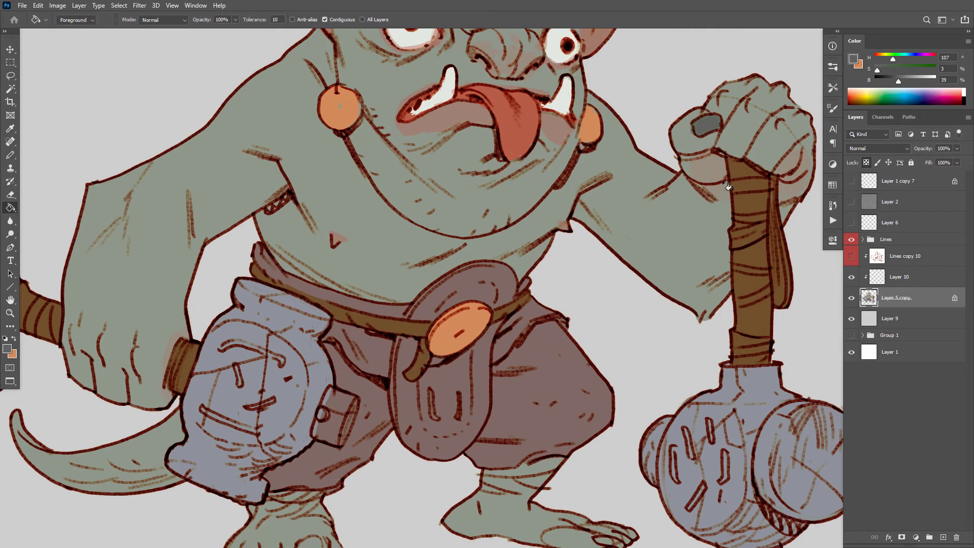
Tint the thumb's nail with the handle's brown at 20% fill opacity, and return to the Pencil tool
key("b")
left_click(702, 141, "alt")
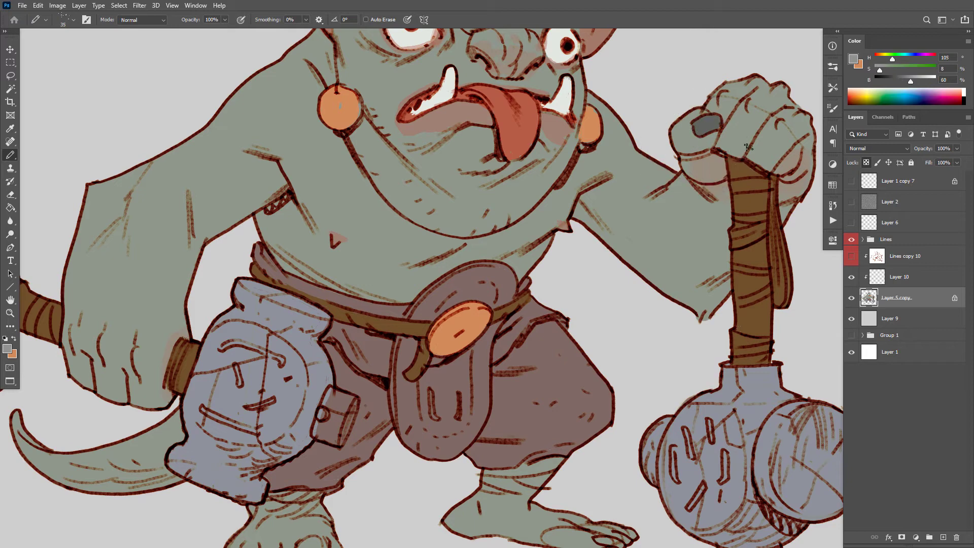
left_click(739, 167, "alt")
key("g")
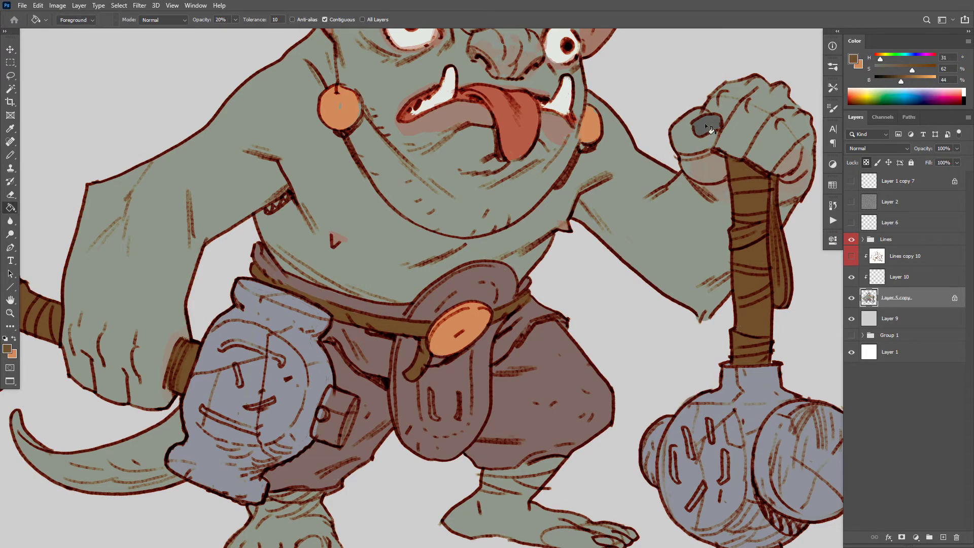
left_click(712, 122, "alt")
key("b")
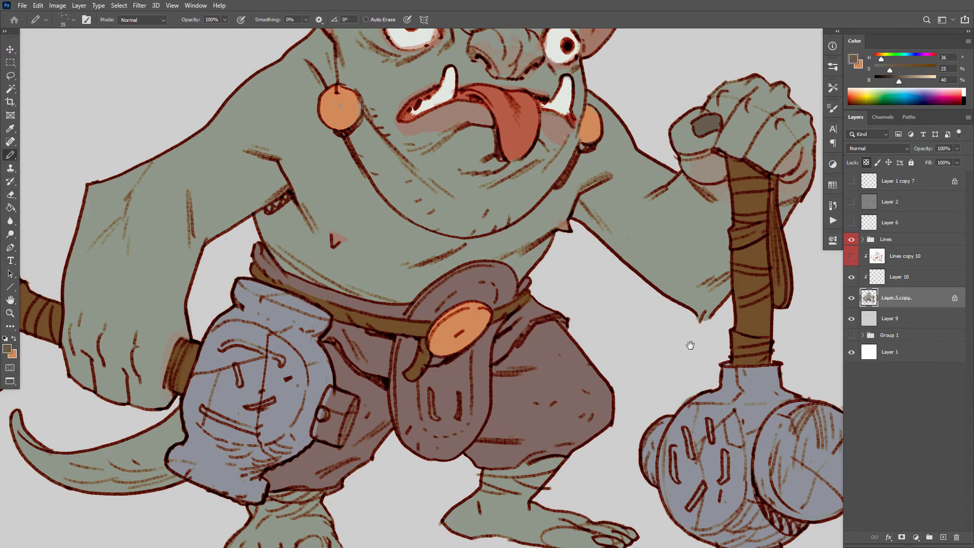
Paint the toenails of both feet in the thumbnail's grey-brown, hue 36, saturation 25 and brightness 40
left_click_drag(684, 360, 752, 164)
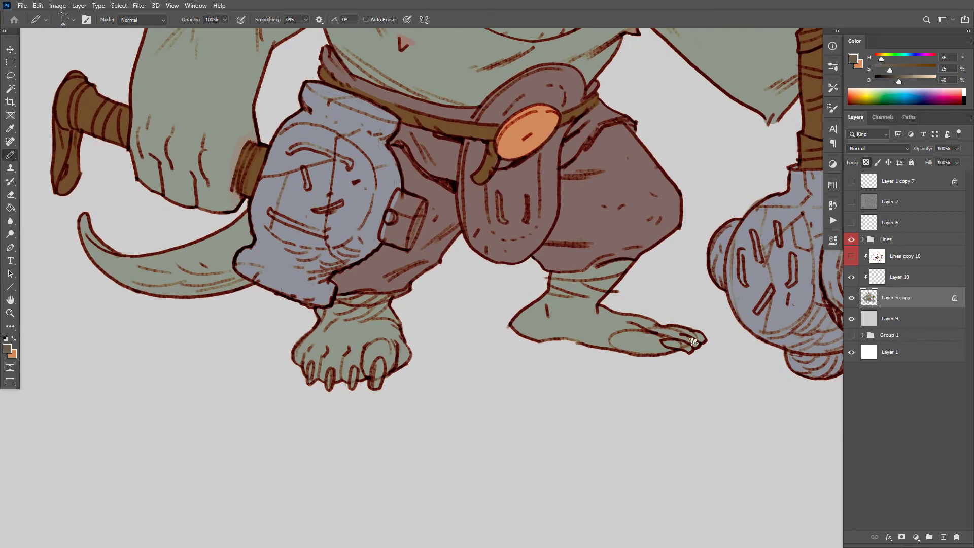
mouse_move(690, 347)
left_mouse_down()
mouse_move(667, 343)
mouse_move(690, 335)
left_mouse_up()
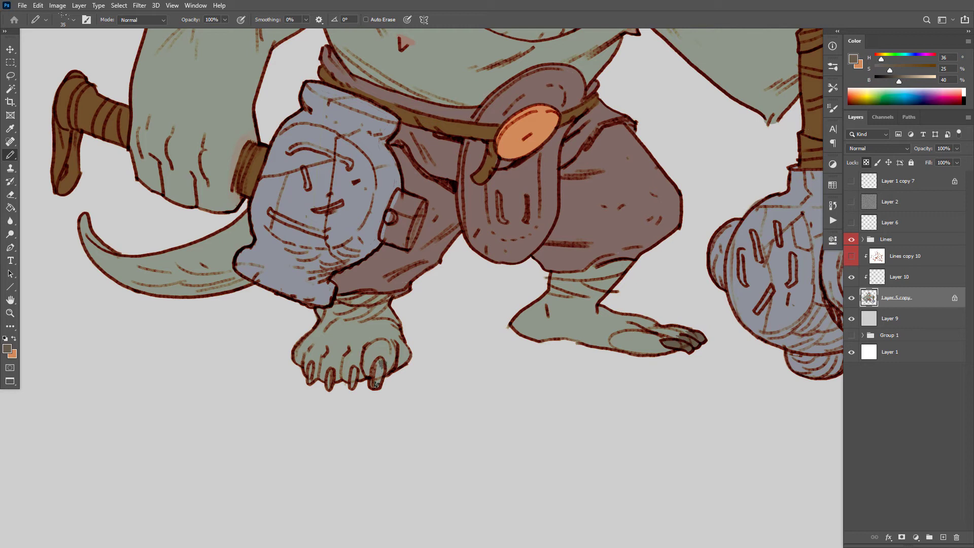
mouse_move(376, 385)
left_mouse_down()
mouse_move(376, 376)
mouse_move(353, 386)
mouse_move(311, 379)
left_mouse_up()
key("space")
Paint the handle stub beyond the hip hammer's head in dark brown, and its end face in a lighter brown of saturation 51 and brightness 56
left_click_drag(491, 281, 492, 283)
left_click(407, 173, "alt")
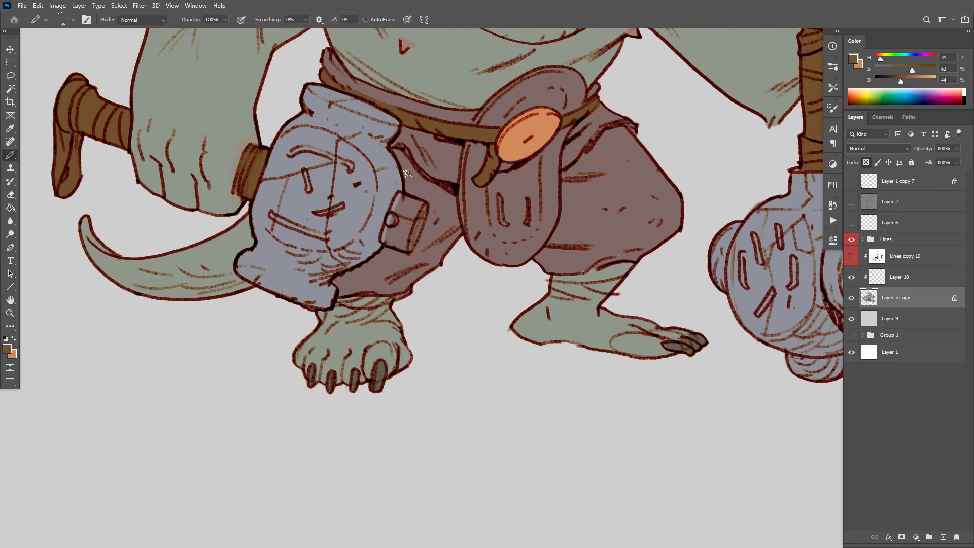
mouse_move(401, 193)
left_mouse_down()
mouse_move(391, 241)
mouse_move(404, 240)
mouse_move(421, 204)
mouse_move(401, 200)
mouse_move(421, 211)
mouse_move(407, 243)
mouse_move(394, 216)
left_mouse_up()
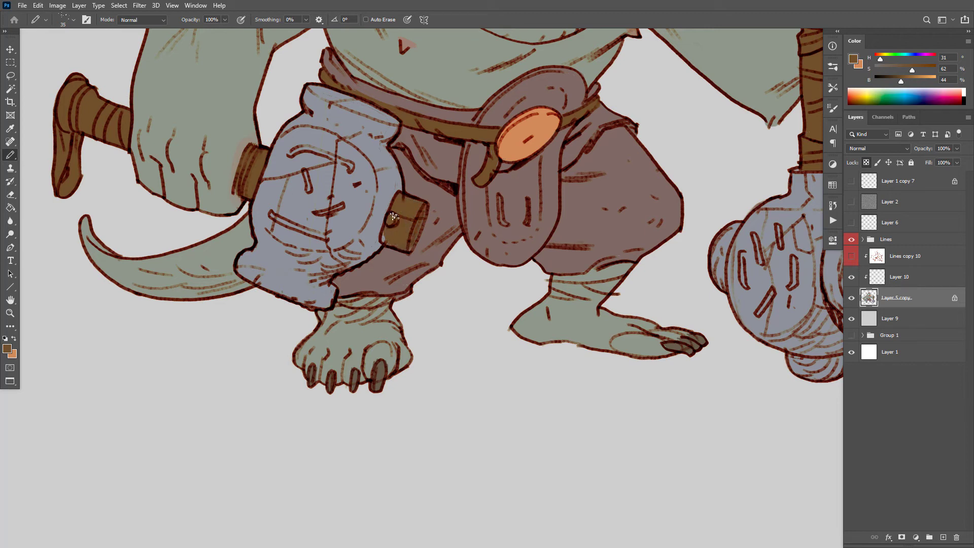
left_click(908, 77)
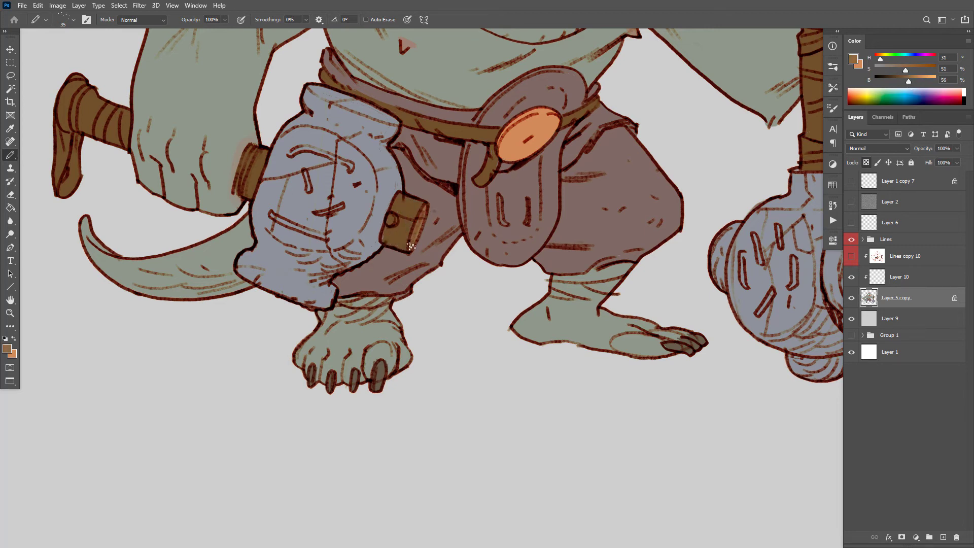
Paint the bare wood sections between the tall hammer's handle wraps in a lighter brown of hue 32, saturation 52 and brightness 56
left_click_drag(617, 336, 533, 341)
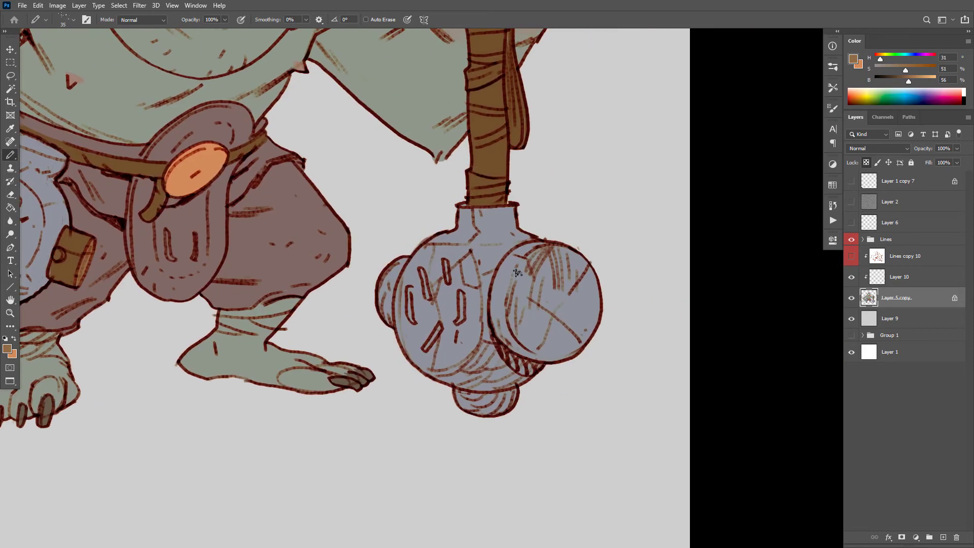
left_click(504, 218, "alt")
left_click_drag(549, 145, 729, 280)
left_click(269, 400, "alt")
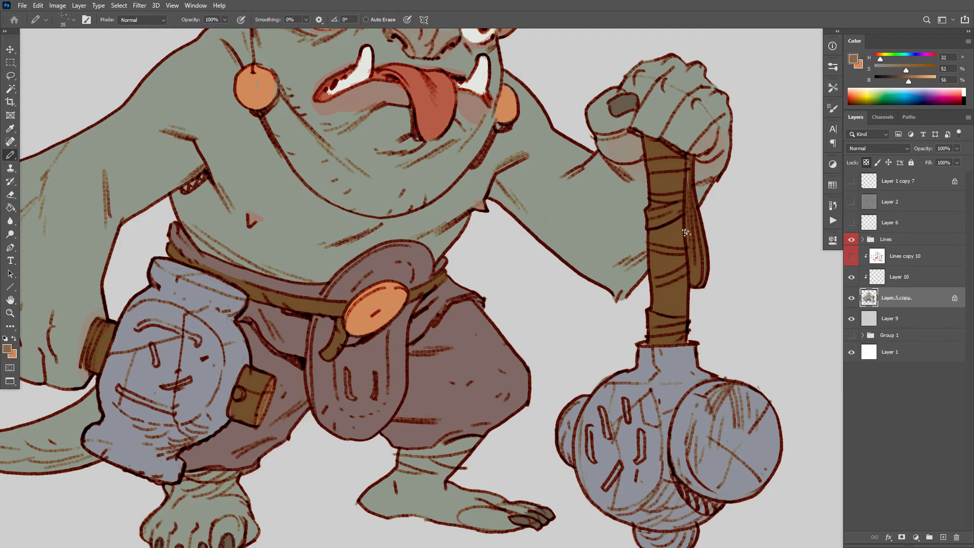
mouse_move(679, 185)
left_mouse_down()
mouse_move(657, 189)
mouse_move(679, 175)
mouse_move(655, 187)
left_mouse_up()
mouse_move(682, 262)
left_mouse_down()
mouse_move(651, 254)
mouse_move(661, 274)
left_mouse_up()
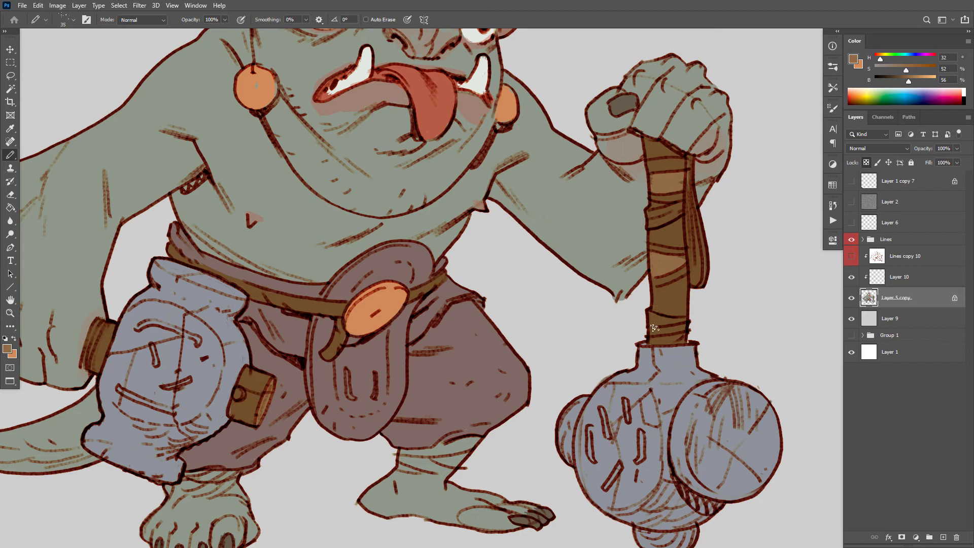
mouse_move(696, 314)
left_mouse_down()
mouse_move(645, 302)
mouse_move(680, 307)
mouse_move(692, 295)
mouse_move(674, 283)
left_mouse_up()
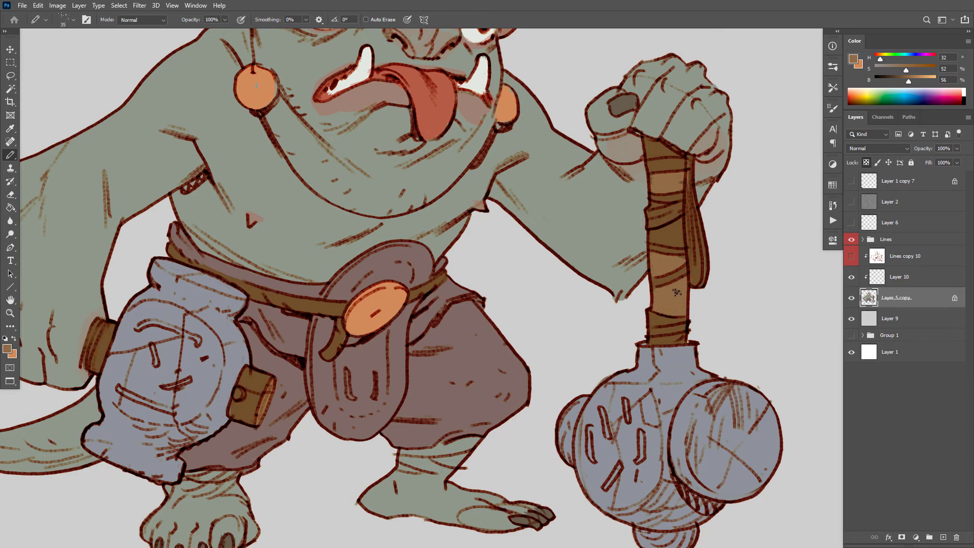
Paint the bare wood of the hip hammer's handle in the lighter brown, and its pommel in the head's blue-grey
scroll(696, 270, "down", 8)
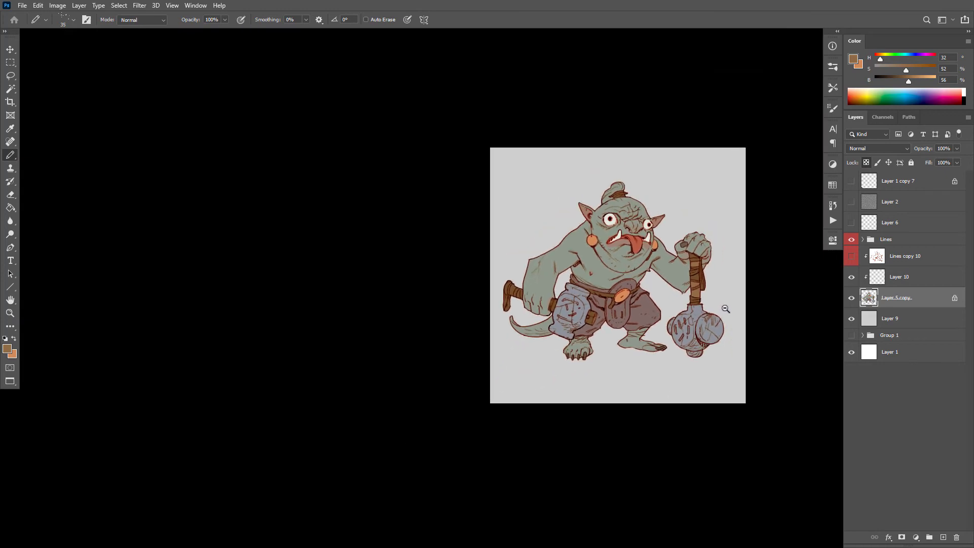
scroll(728, 310, "up", 10)
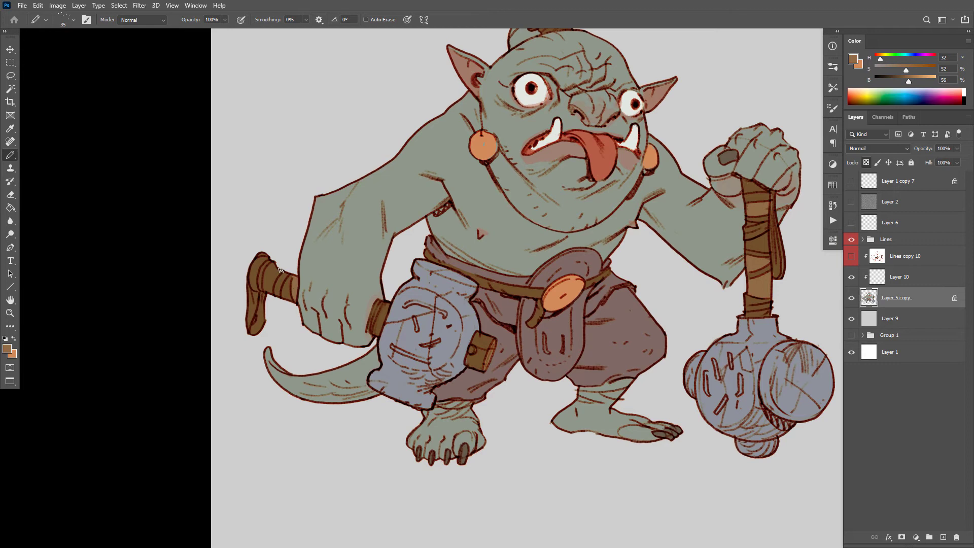
mouse_move(281, 270)
left_mouse_down()
mouse_move(271, 292)
mouse_move(276, 267)
mouse_move(305, 290)
mouse_move(270, 268)
mouse_move(269, 256)
mouse_move(251, 279)
mouse_move(264, 255)
mouse_move(262, 282)
mouse_move(273, 262)
mouse_move(262, 288)
left_mouse_up()
left_click(459, 337, "alt")
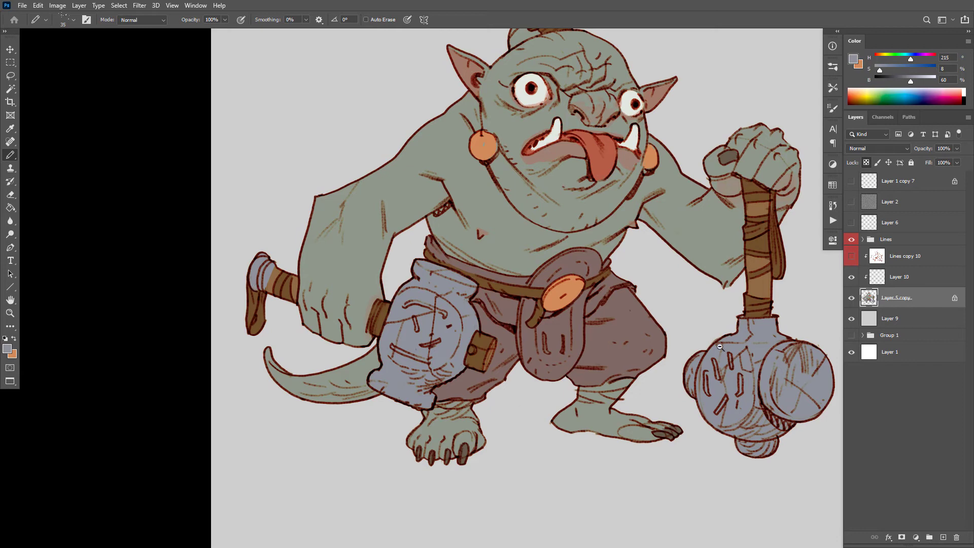
Tint the hip hammer's pommel with brown of hue 31, saturation 62 and brightness 44 at 20% fill opacity
left_click(719, 347, "alt")
left_click(752, 371, "alt")
left_click(754, 374, "alt")
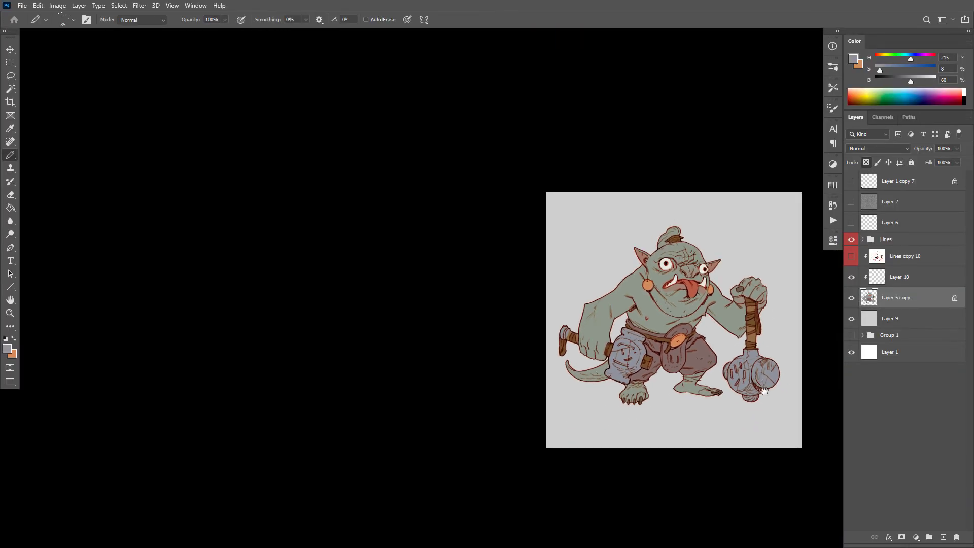
left_click_drag(764, 390, 759, 393)
left_click(604, 383, "ctrl")
left_click(602, 378, "ctrl")
left_click(590, 370, "ctrl")
left_click(547, 325, "ctrl")
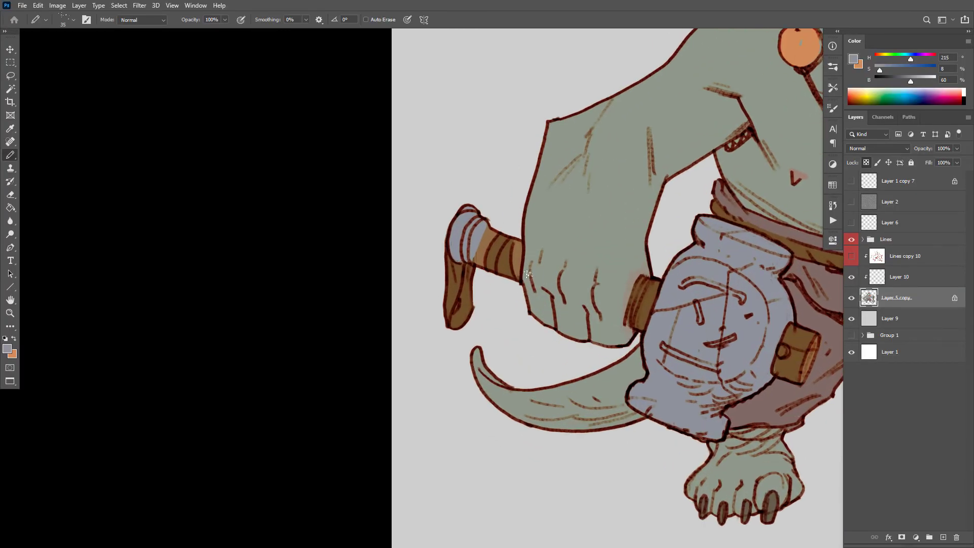
left_click(516, 262, "alt")
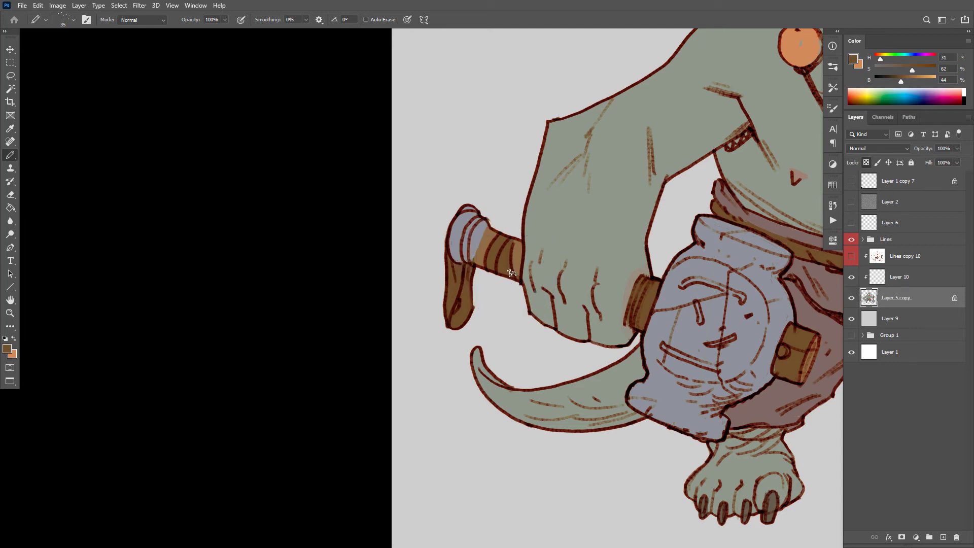
key("g")
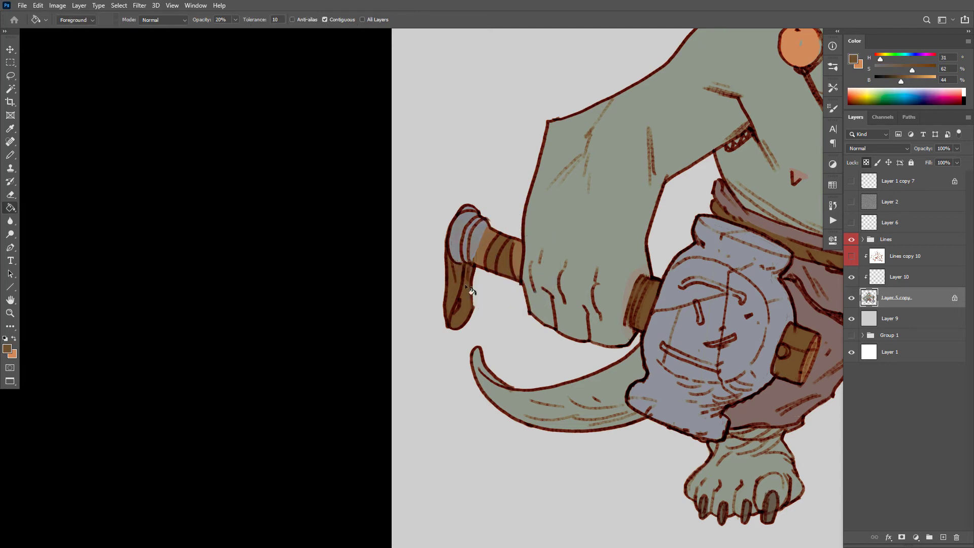
left_click_drag(754, 367, 544, 367)
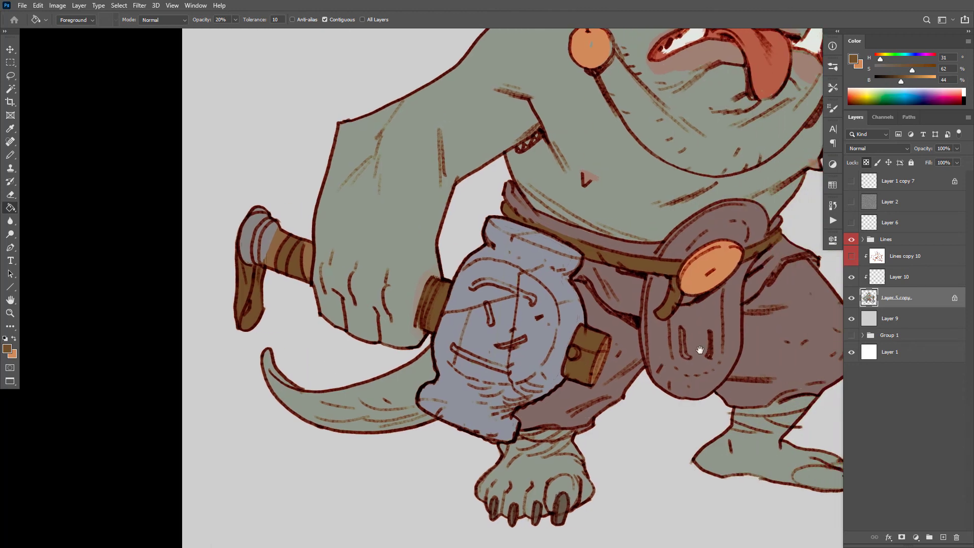
Examine the flat colours of the tall hammer, the trousers and the whole figure
left_click_drag(700, 352, 409, 395)
left_click_drag(660, 352, 639, 355)
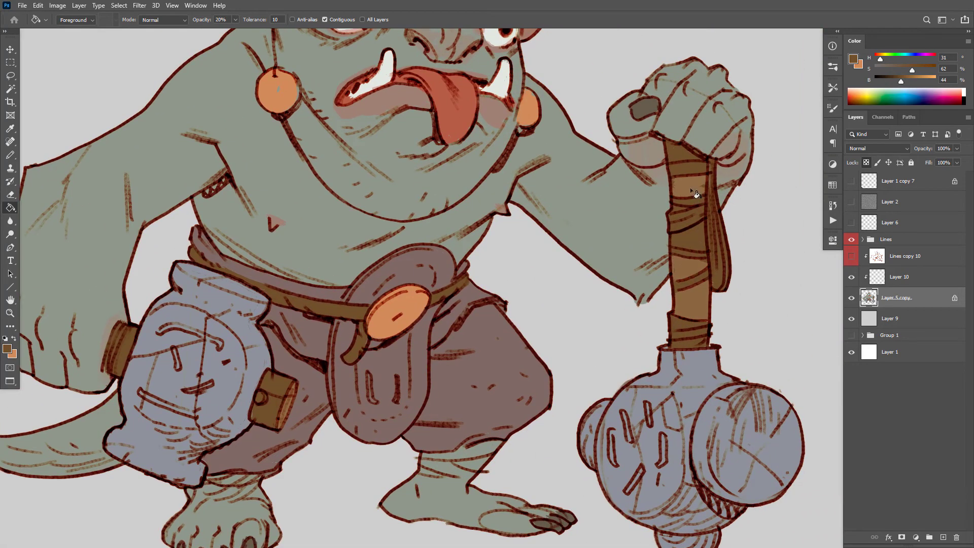
left_click(700, 385, "alt")
left_click(706, 341, "alt")
left_click(707, 342, "alt")
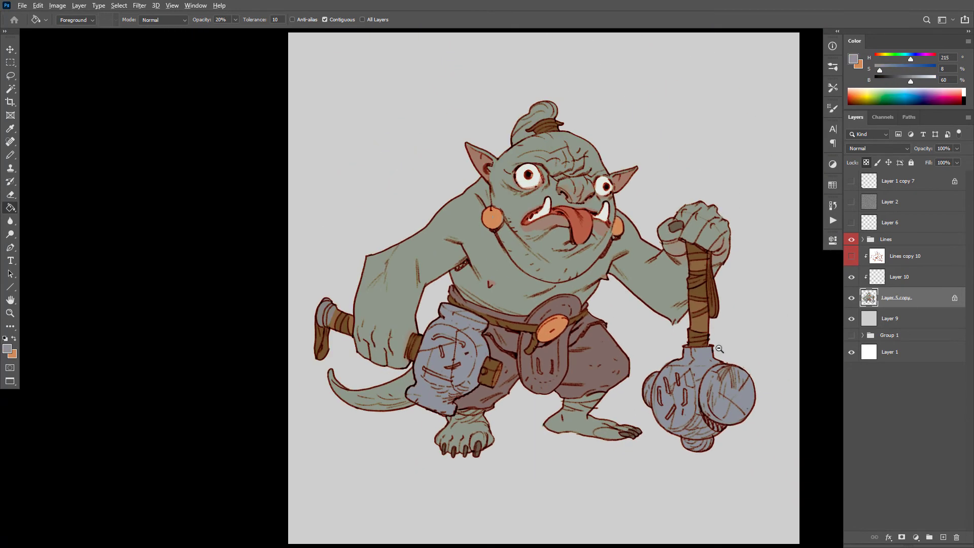
left_click(715, 349, "alt")
left_click_drag(707, 375, 734, 355)
left_click(627, 348, "ctrl")
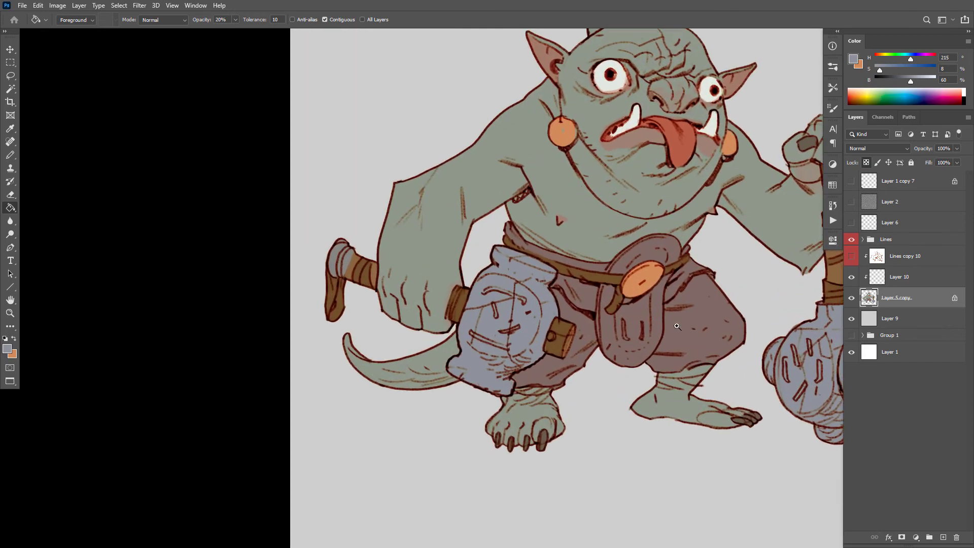
left_click(627, 348, "ctrl")
left_click(626, 348, "ctrl")
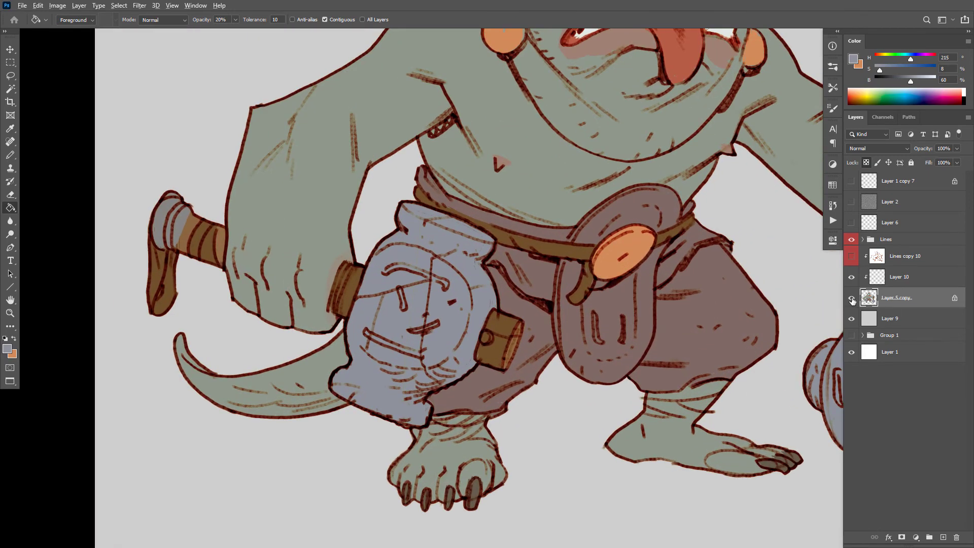
Isolate the flat colour layer, select the trousers and waistband by colour, and restore the other layers
left_click(851, 298, "alt")
key("w")
left_click(622, 215)
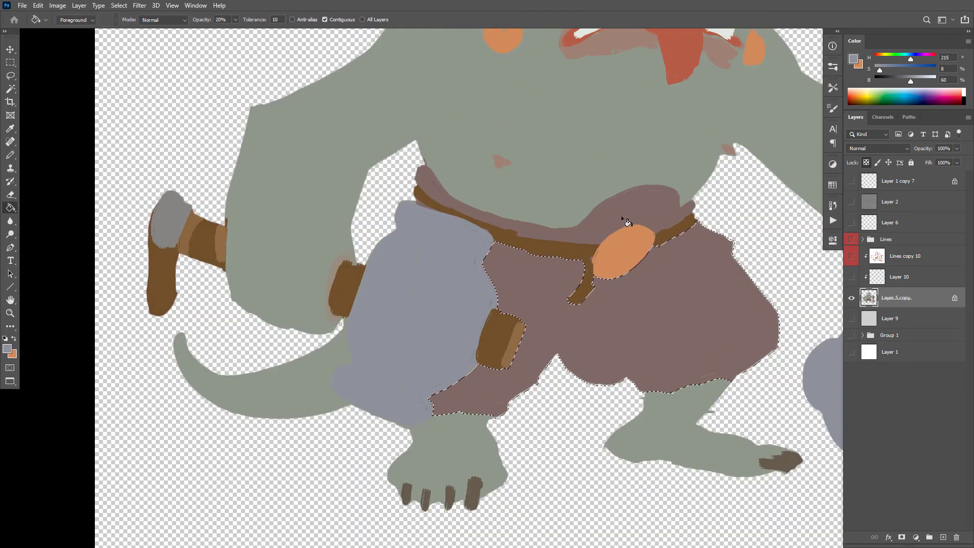
key("g")
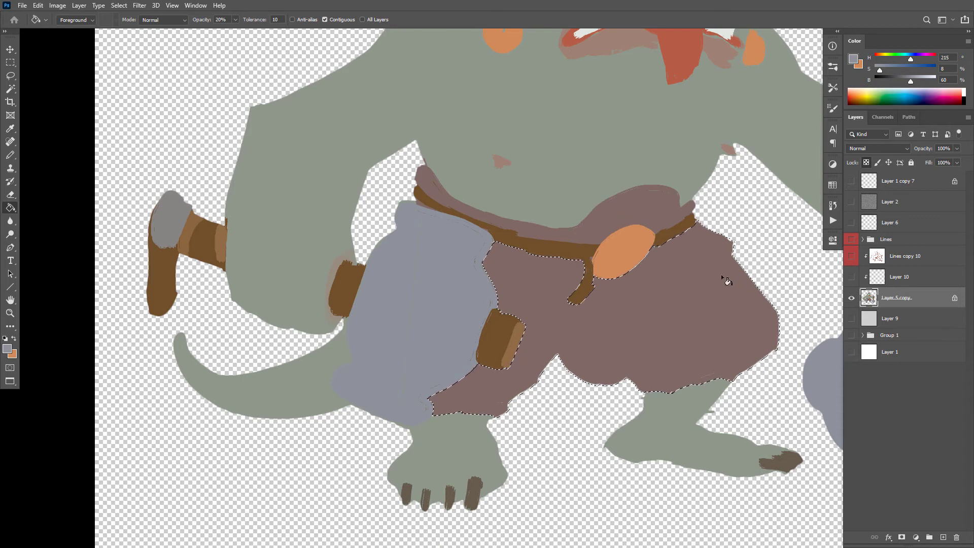
key("w")
left_click(640, 210)
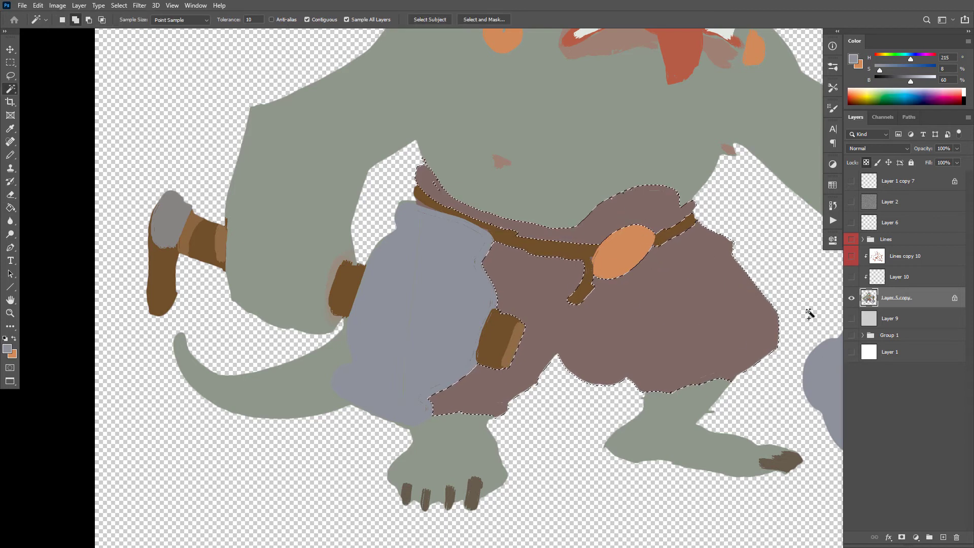
left_click(851, 298, "alt")
Outline the front loincloth flap in reddish brown of hue 11, saturation 46 and brightness 50, and fill it at 100% opacity
key("b")
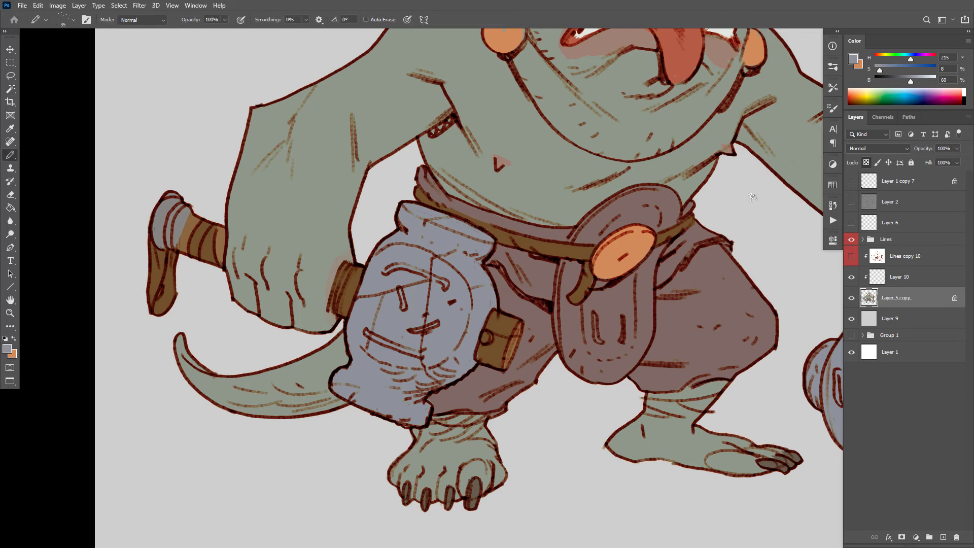
left_click(672, 202, "alt")
left_click_drag(890, 72, 894, 72)
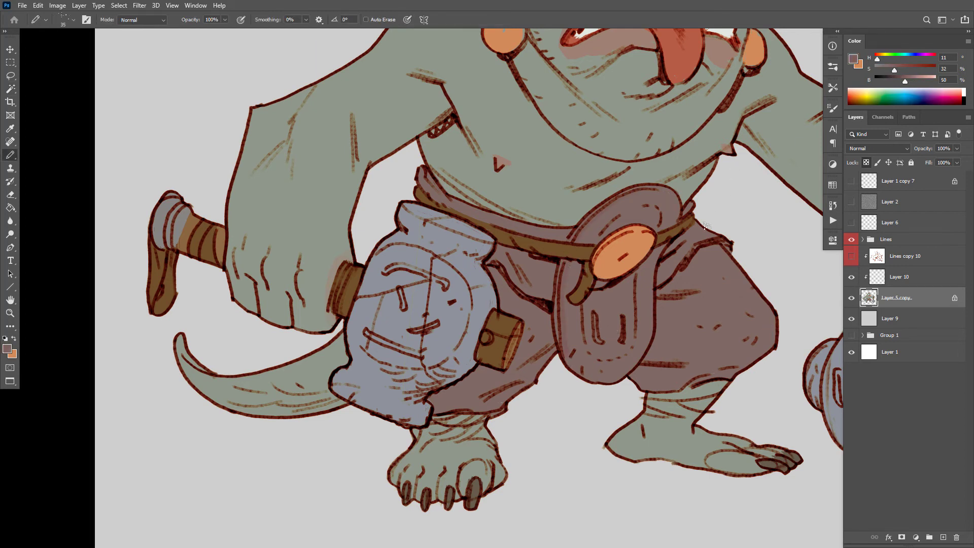
left_click(901, 66)
mouse_move(569, 366)
left_mouse_down()
mouse_move(626, 378)
mouse_move(653, 306)
mouse_move(665, 235)
mouse_move(658, 183)
mouse_move(598, 229)
left_mouse_up()
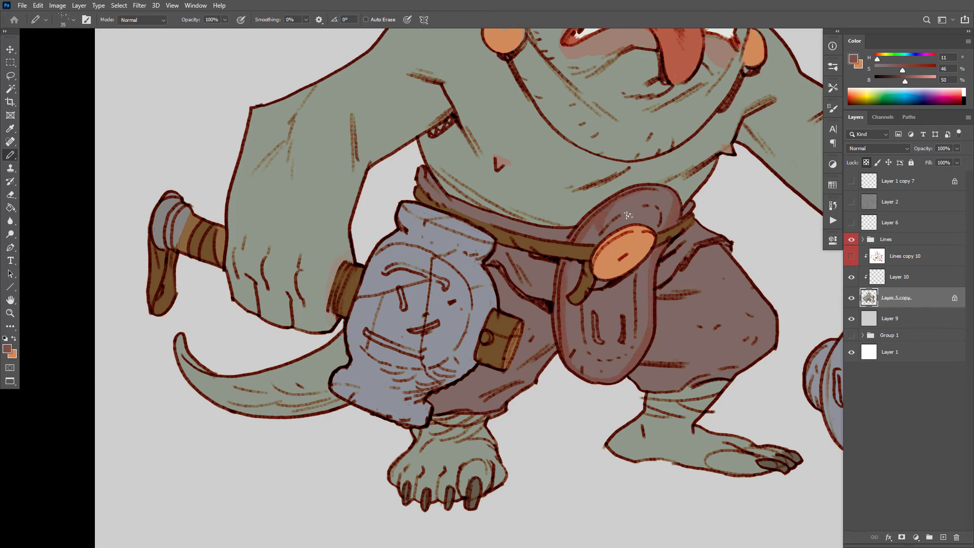
key("g")
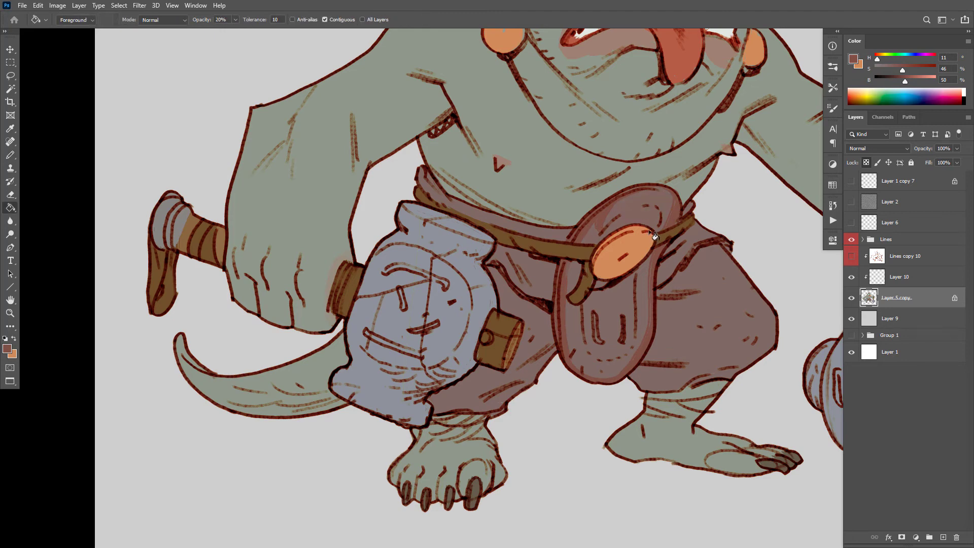
left_click(643, 205)
left_click(617, 307)
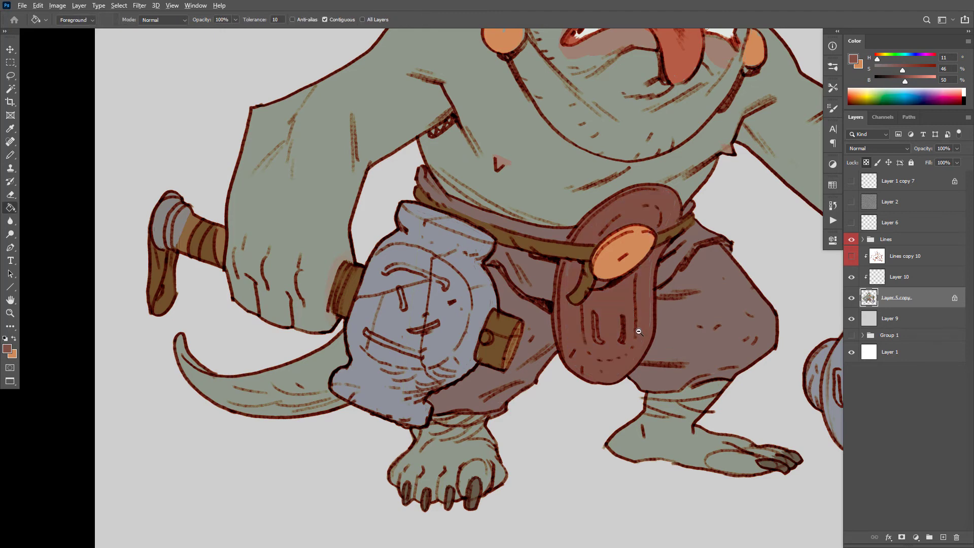
Drop the previous selection and select the mauve trousers and waistband around the loincloth flap by colour on the isolated flat layer
left_click(641, 332, "alt")
left_click(642, 332, "alt")
left_click_drag(651, 330, 713, 309)
left_click(721, 275, "ctrl")
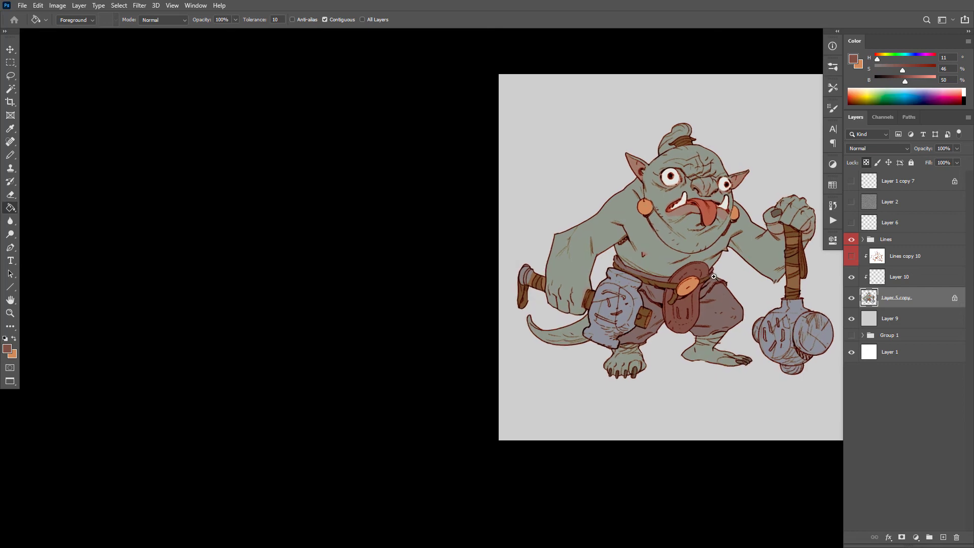
left_click(706, 304)
key("b")
key("ctrl+z")
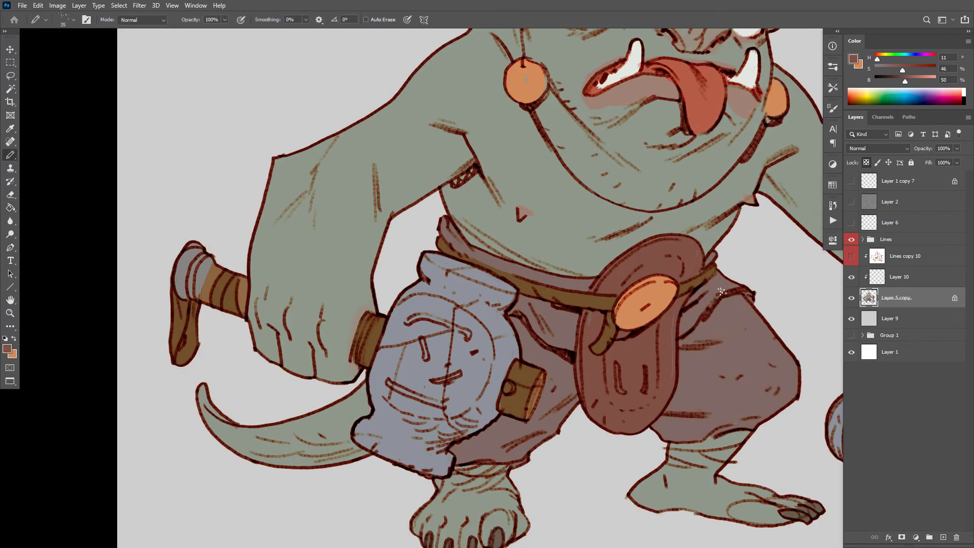
left_click(851, 298, "alt")
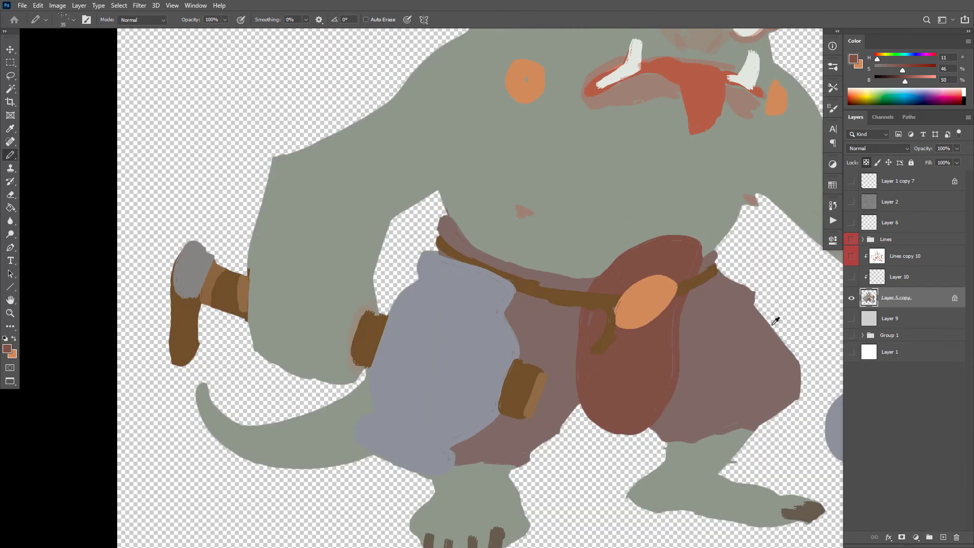
key("w")
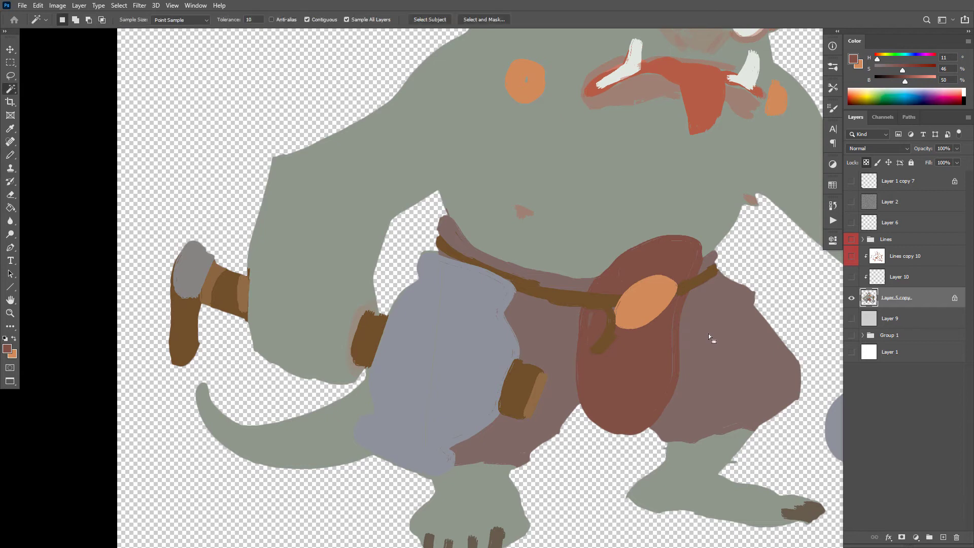
left_click(706, 332)
left_click(563, 350, "shift")
left_click(713, 268, "shift")
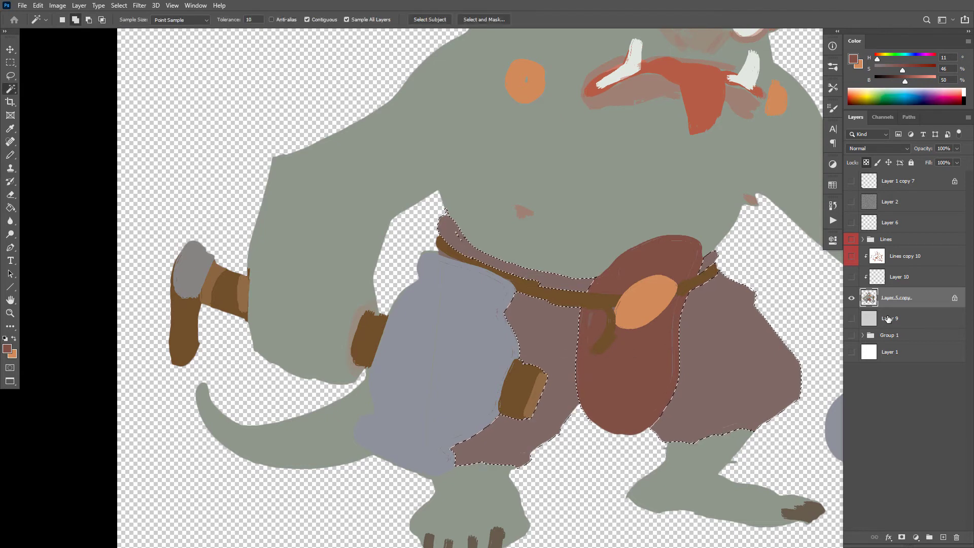
left_click(852, 299, "alt")
Paint the folded trouser cloth beneath the belt on both sides of the flap in lighter greyish brown of hue 11 and saturation 16
key("ctrl+g")
key("b")
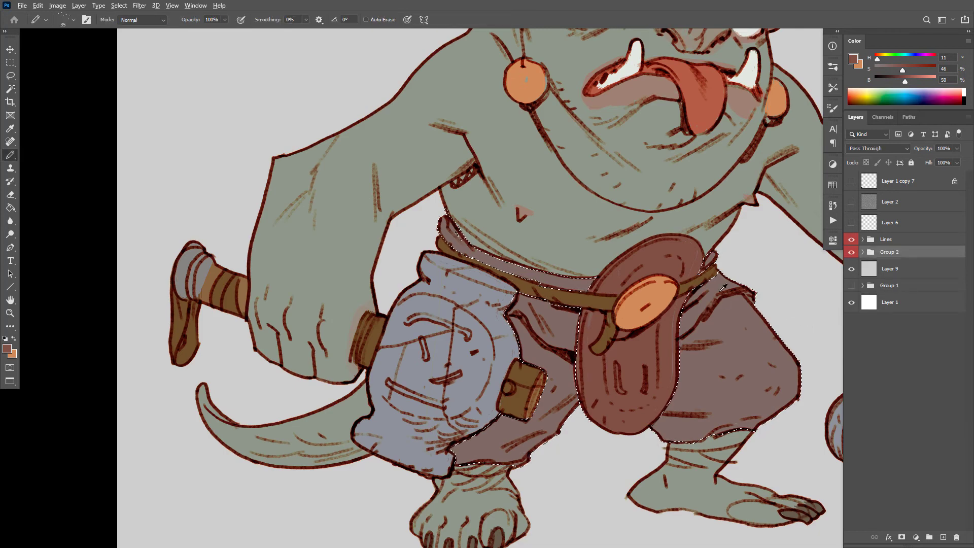
left_click(723, 287, "alt")
left_click(911, 82)
left_click_drag(887, 71, 884, 71)
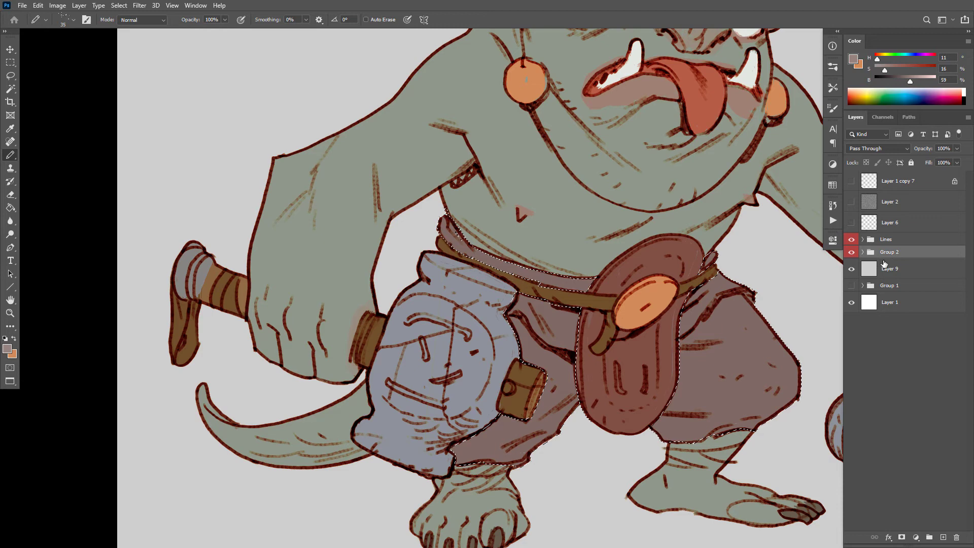
key("ctrl+shift+g")
left_click(877, 278)
left_click(868, 301)
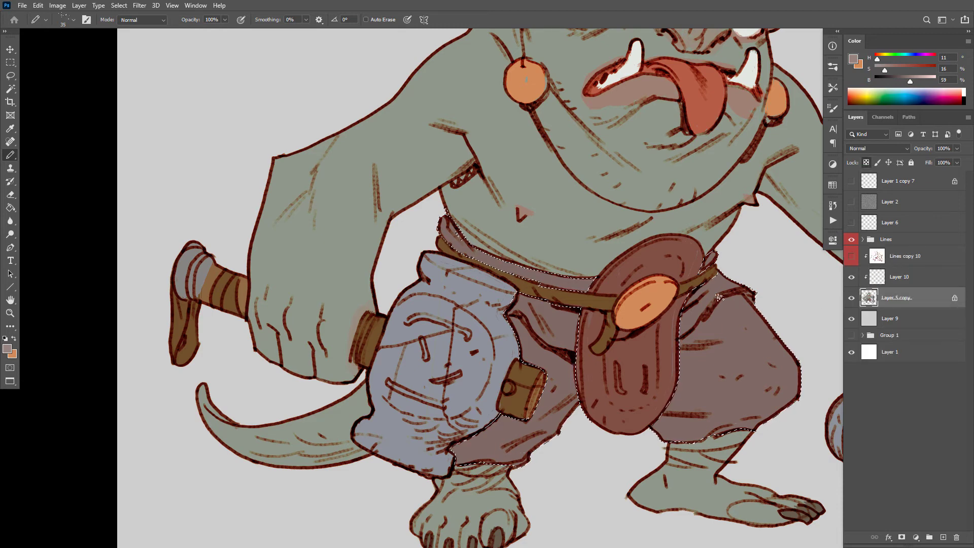
mouse_move(686, 327)
left_mouse_down()
mouse_move(718, 289)
mouse_move(678, 331)
mouse_move(691, 299)
left_mouse_up()
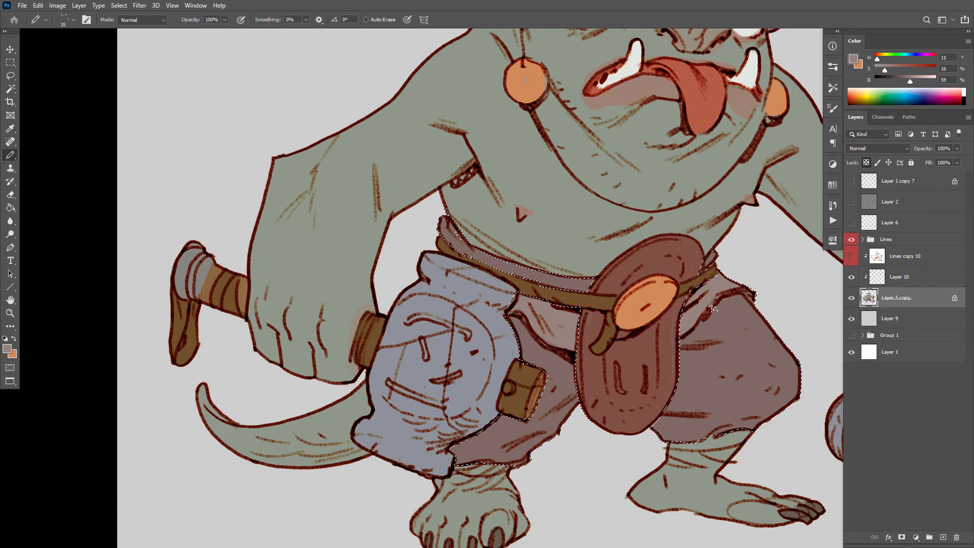
Fill the folded cloth beneath the belt with dark brown of hue 11, saturation 35 and brightness 39, and deselect
left_click(666, 330, "alt")
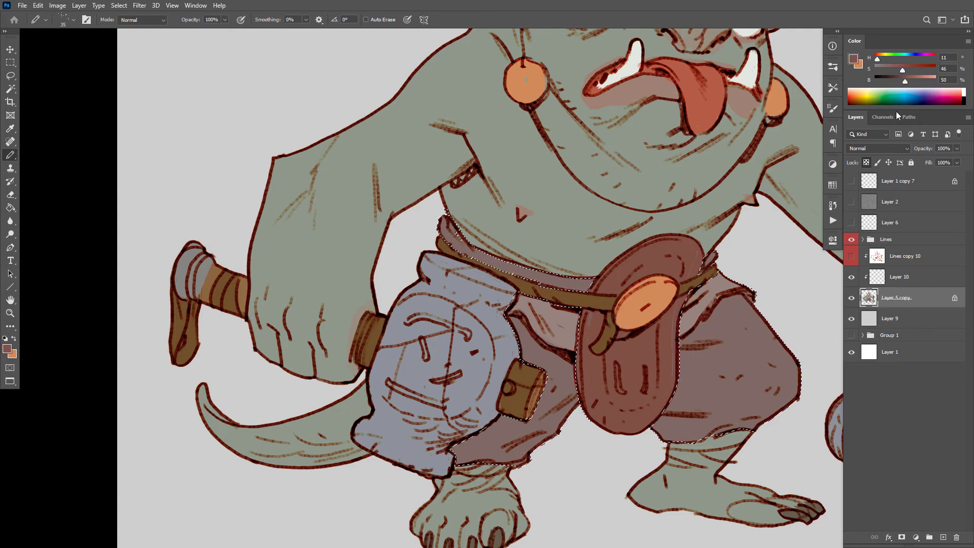
left_click_drag(900, 81, 898, 82)
key("g")
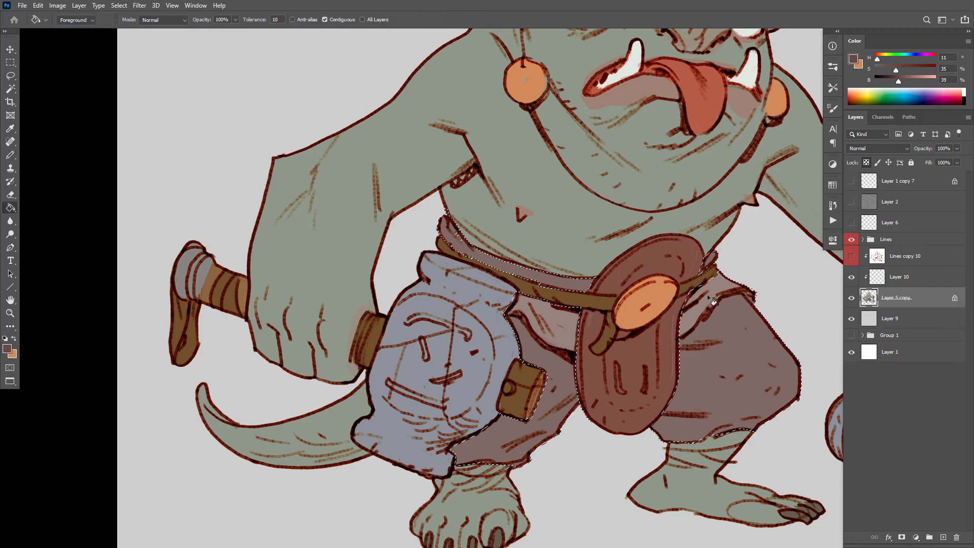
left_click(702, 305)
left_click(555, 332)
left_click(658, 345, "alt")
left_click(658, 345, "alt")
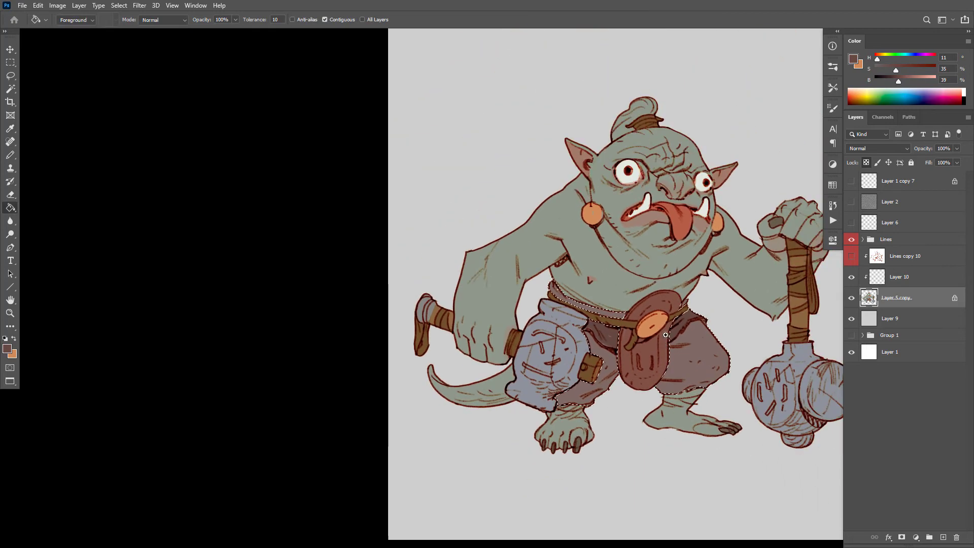
key("ctrl+d")
Touch up the upper edge of the hip hammer's head in its own blue-grey beside the dark trouser fold
left_click(625, 356, "ctrl")
left_click(626, 356, "ctrl")
left_click(626, 356, "ctrl")
key("b")
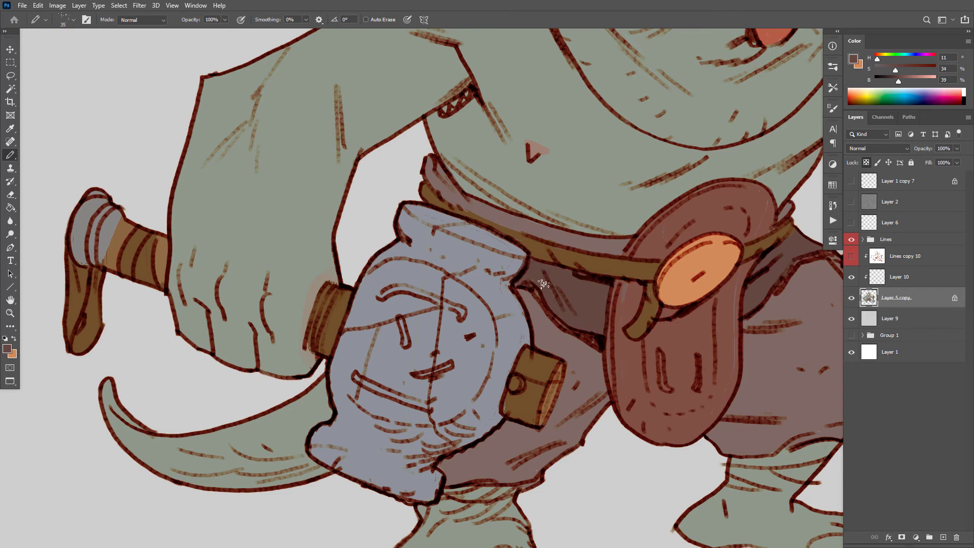
left_click(513, 272, "alt")
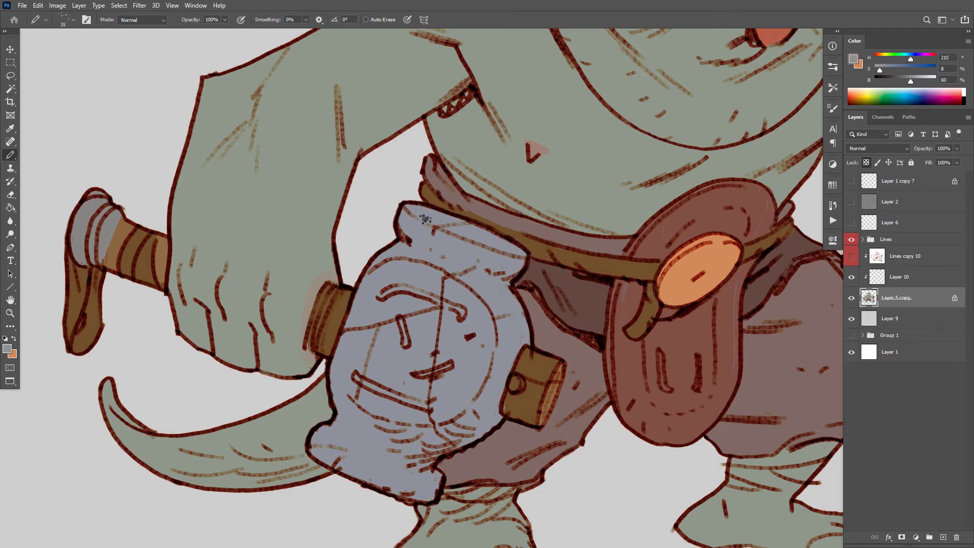
scroll(690, 344, "down", 4)
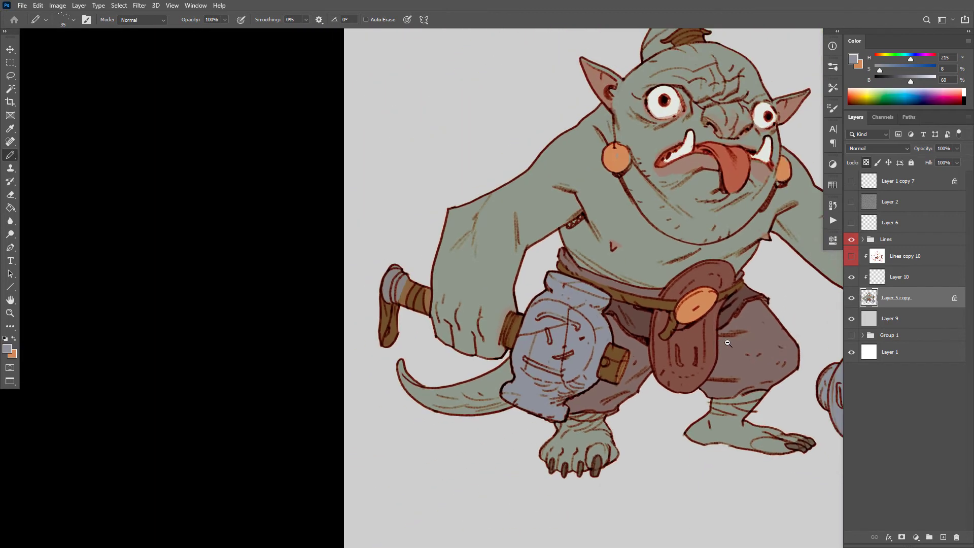
Fill the waistband above the belt with the dark brown of the folded cloth, hue 11, saturation 34 and brightness 39
scroll(691, 342, "up", 4)
left_click(631, 308, "alt")
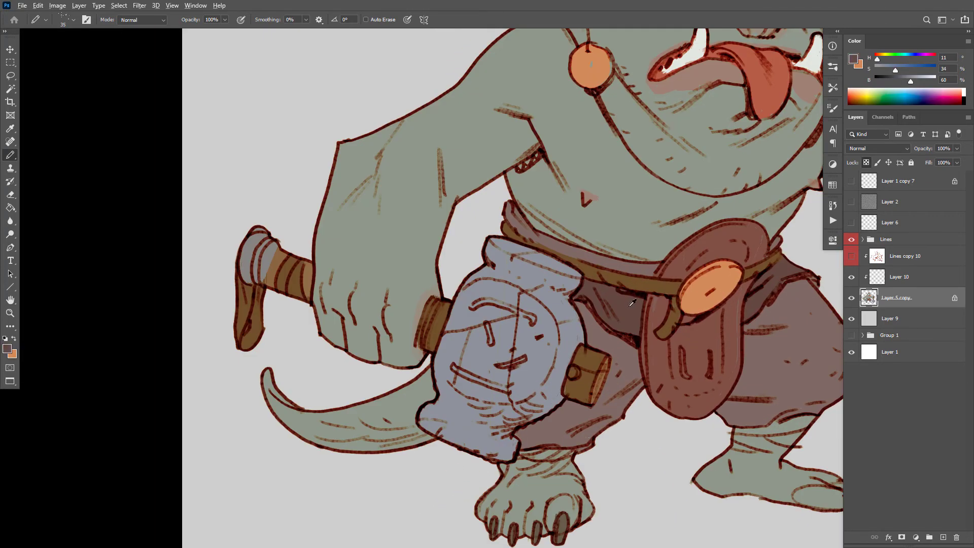
key("g")
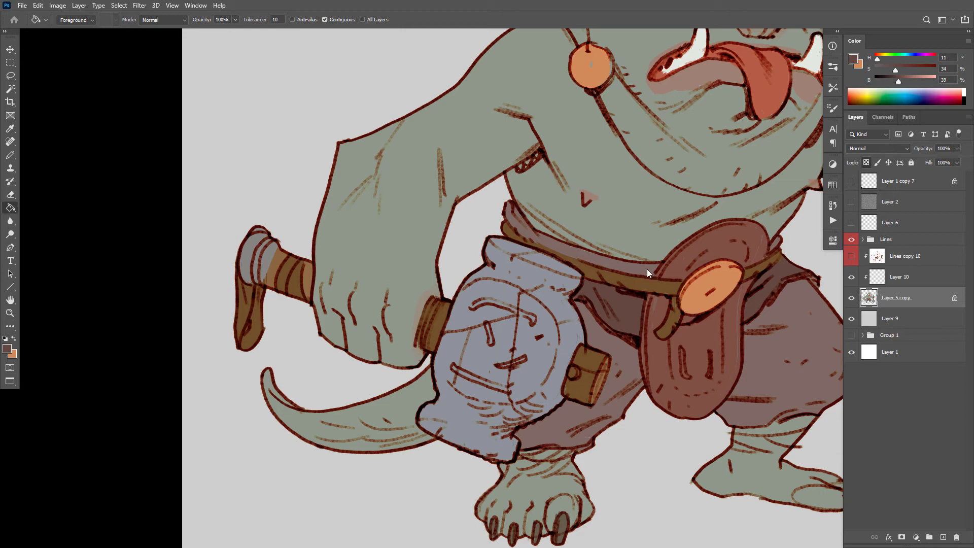
left_click(647, 268)
key("b")
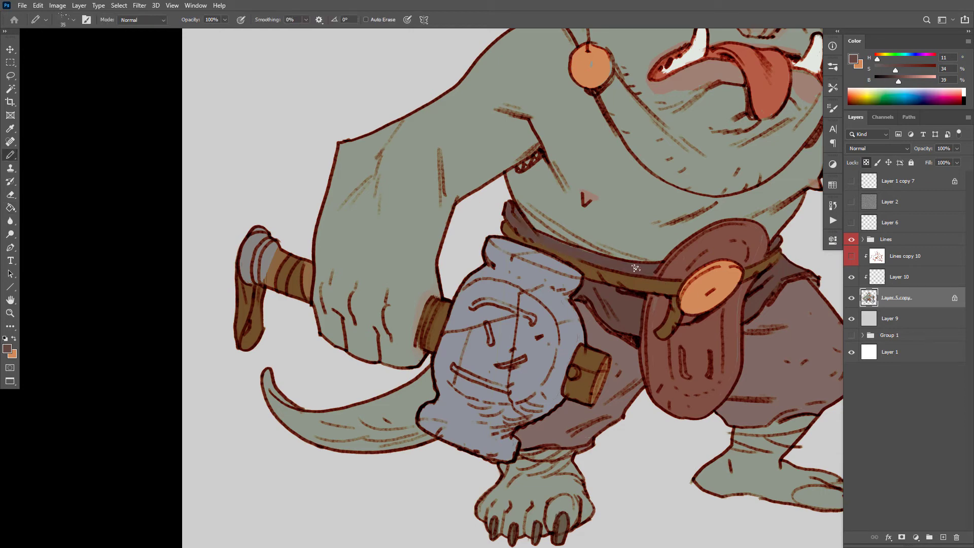
Paint the underside of the tail in the mouth area's pinkish brown of hue 21, saturation 28 and brightness 62, using a larger brush
scroll(521, 224, "down", 8)
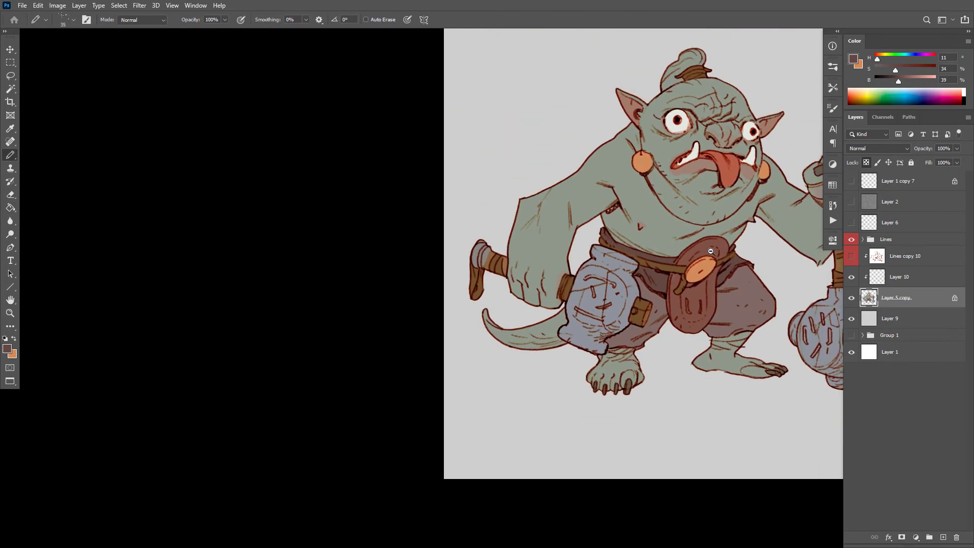
left_click_drag(761, 308, 759, 310)
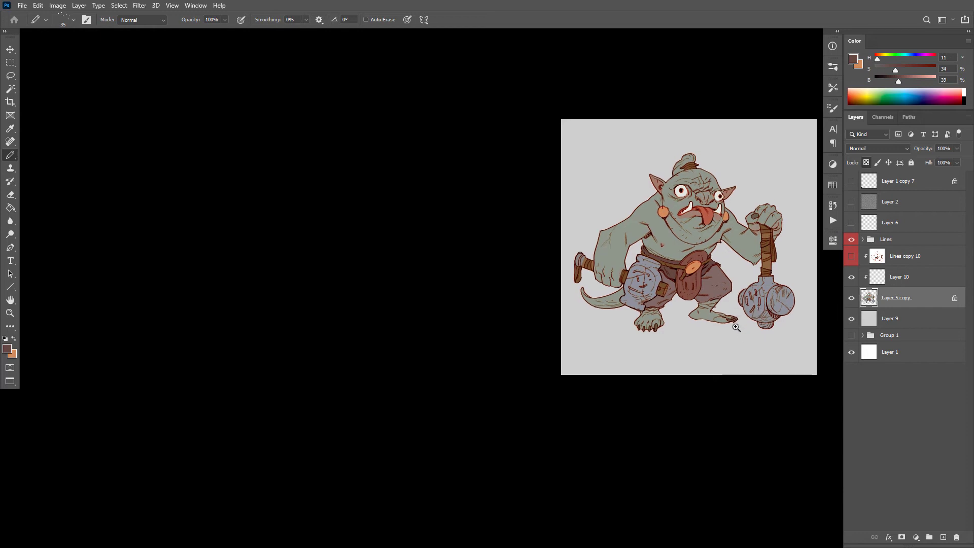
left_click(735, 327, "ctrl")
scroll(720, 280, "up", 6)
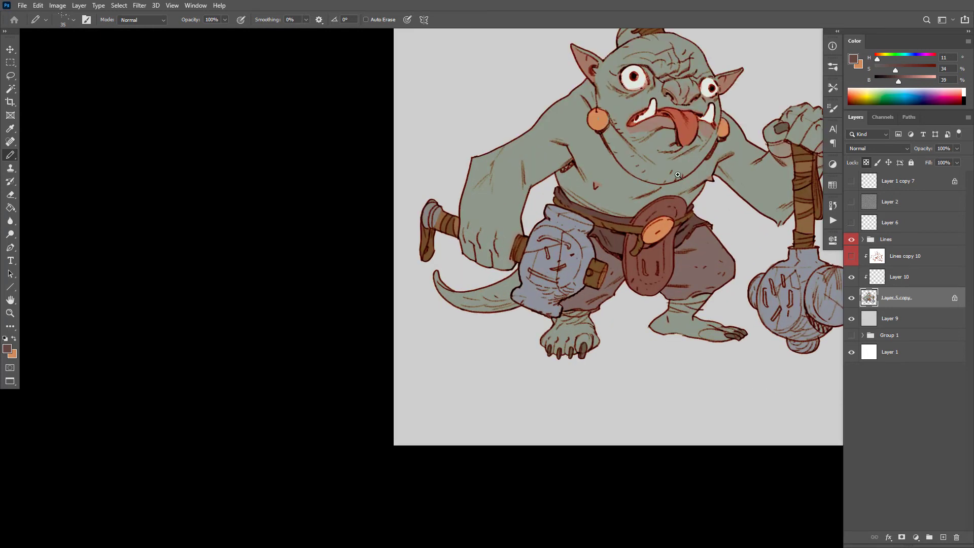
left_click(645, 107, "alt")
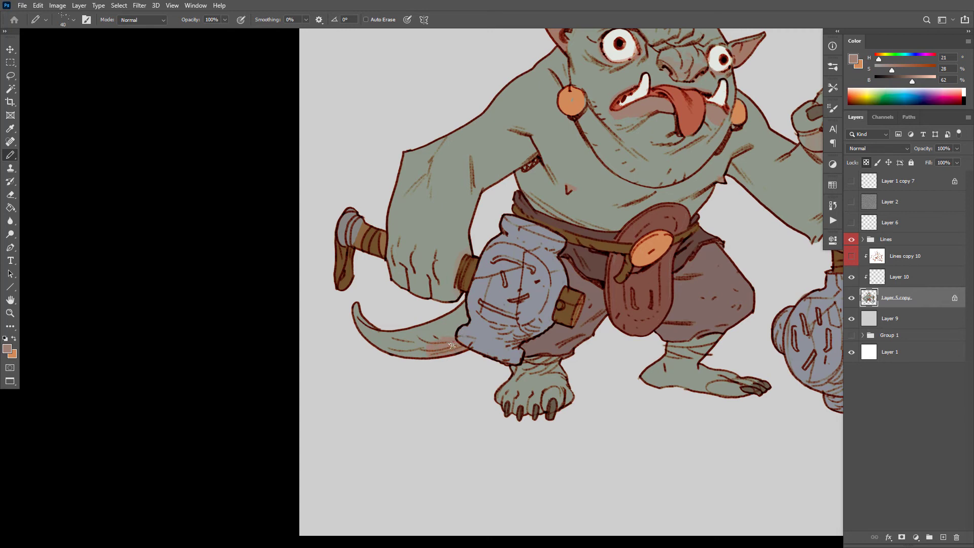
key("bracketright")
key("bracketright")
key("bracketright")
left_click_drag(442, 350, 396, 350)
Select the green body skin, tint the chest and belly with the pinkish brown at 20% opacity using a 90 px brush, and deselect
left_click(852, 298, "alt")
key("w")
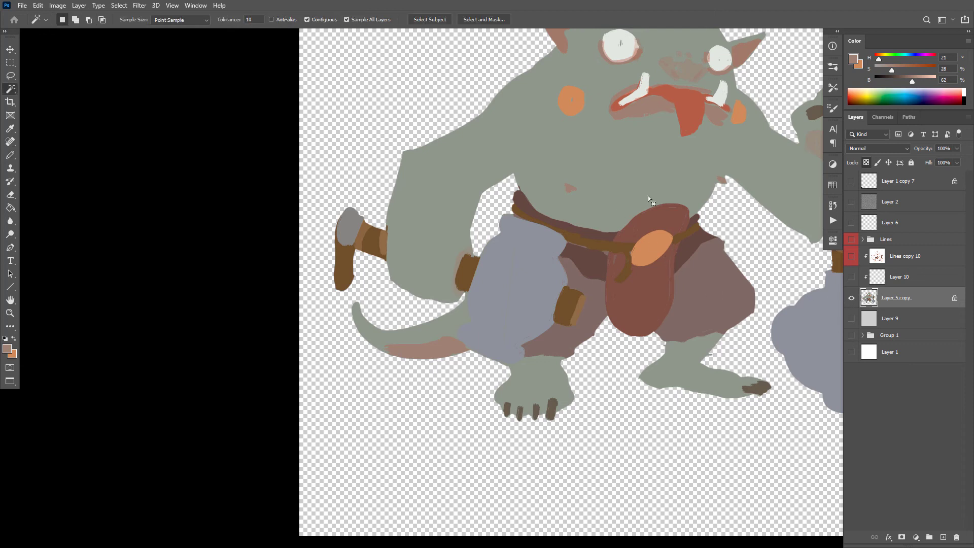
left_click(628, 191)
left_click(851, 298, "alt")
key("b")
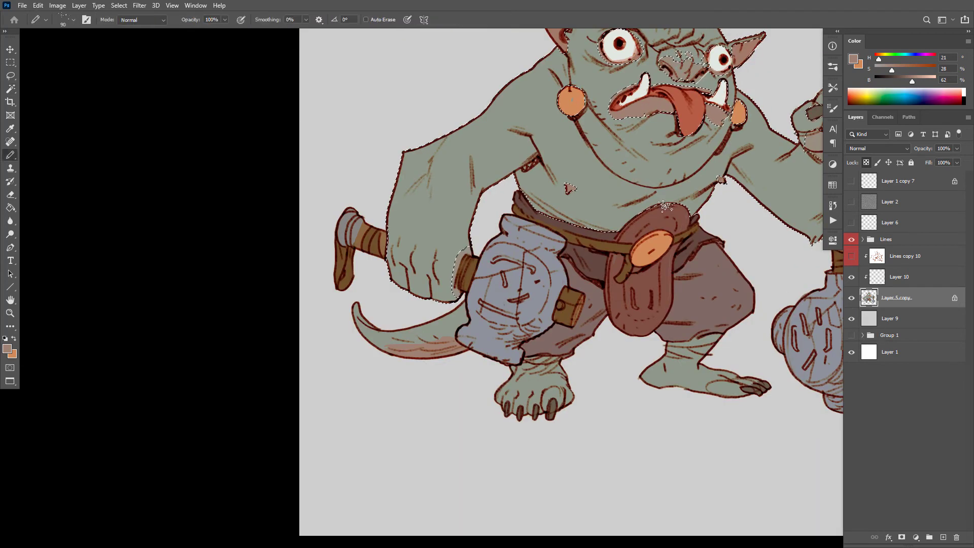
key("2")
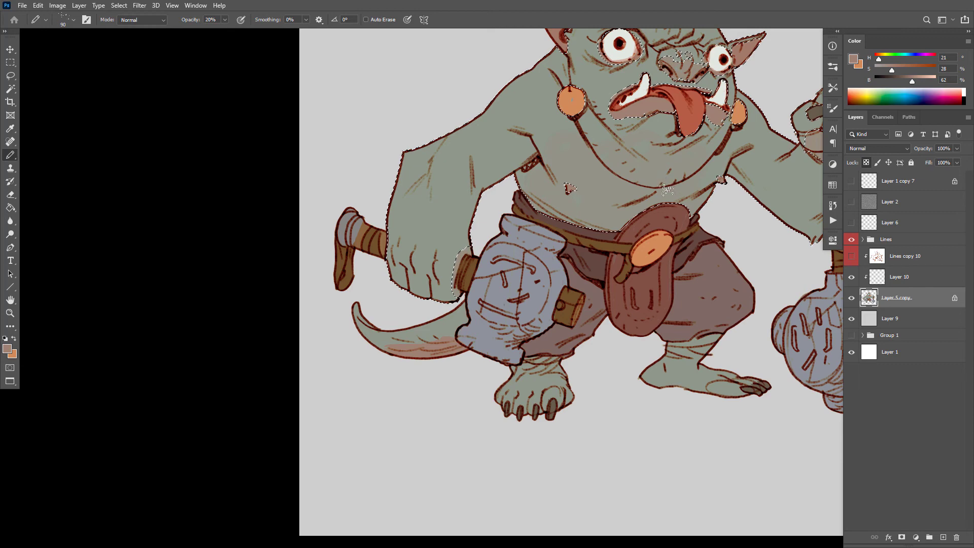
key("ctrl+d")
left_click(707, 225, "alt")
left_click(707, 225, "alt")
left_click(707, 225, "alt")
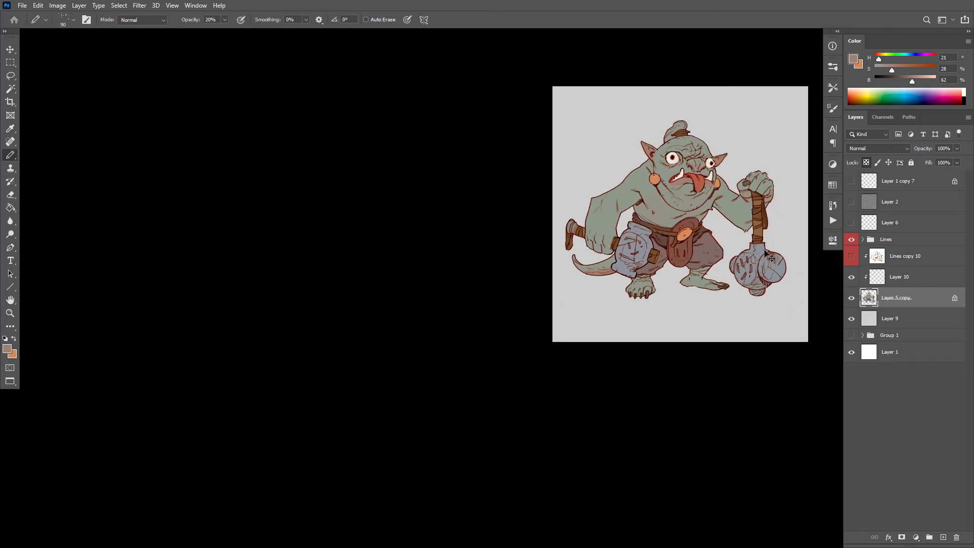
key("ctrl+shift+d")
left_click(736, 207)
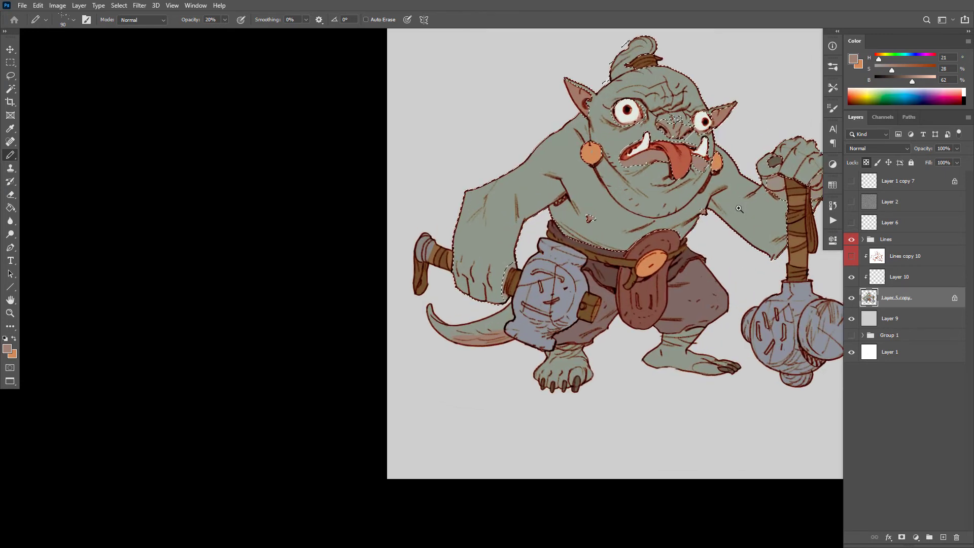
key("ctrl+d")
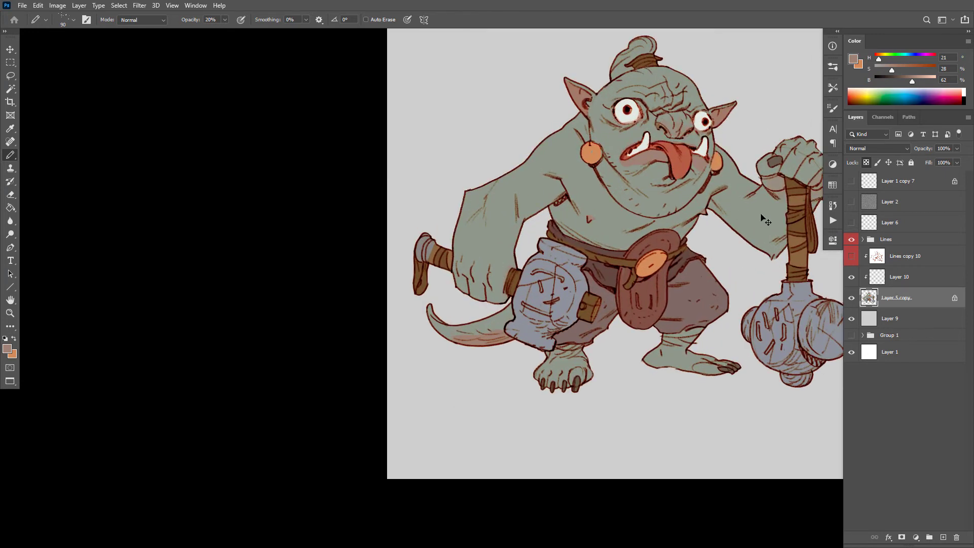
On Layer 9, paint a grey ground shadow of brightness 46 at full opacity between and behind the feet and under the large hammer
left_click_drag(732, 332, 693, 355)
left_click(872, 319)
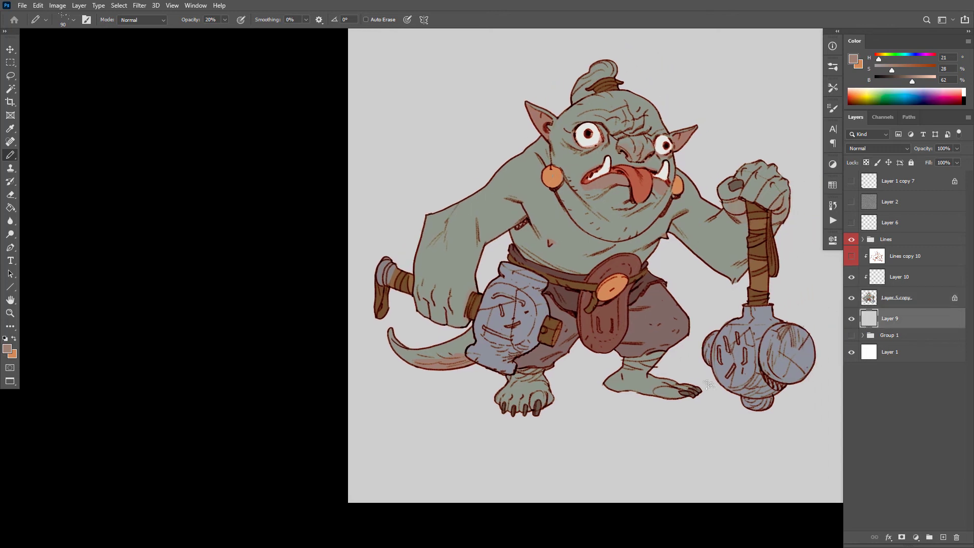
key("alt+Tab")
left_click(658, 408, "alt")
left_click(902, 80)
left_click_drag(634, 388, 556, 392)
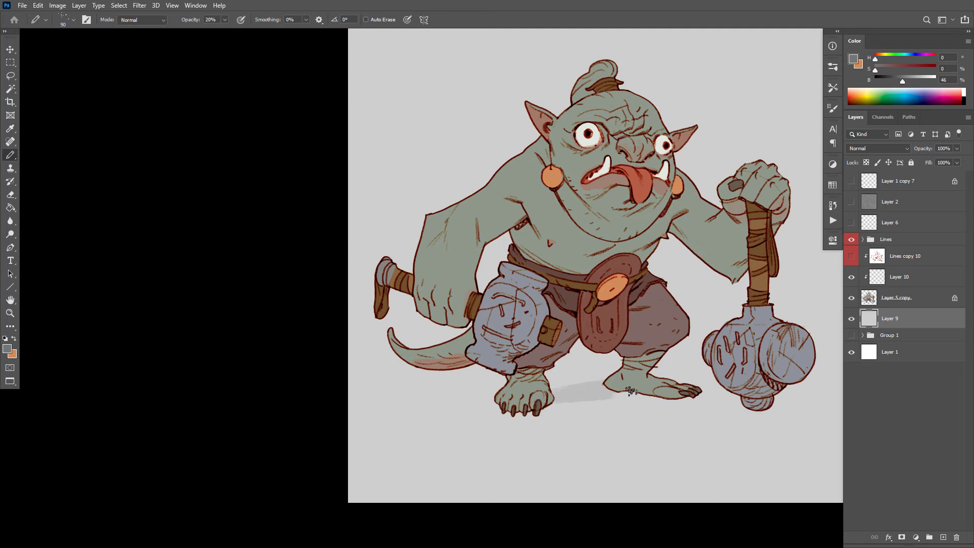
key("0")
mouse_move(632, 385)
left_mouse_down()
mouse_move(524, 400)
mouse_move(662, 393)
left_mouse_up()
mouse_move(662, 393)
left_mouse_down()
mouse_move(506, 409)
mouse_move(519, 404)
mouse_move(505, 390)
mouse_move(417, 383)
mouse_move(413, 397)
mouse_move(535, 407)
mouse_move(524, 409)
mouse_move(623, 397)
mouse_move(750, 406)
mouse_move(704, 396)
mouse_move(726, 395)
mouse_move(744, 409)
mouse_move(782, 412)
mouse_move(734, 412)
mouse_move(732, 395)
mouse_move(719, 390)
mouse_move(693, 396)
left_mouse_up()
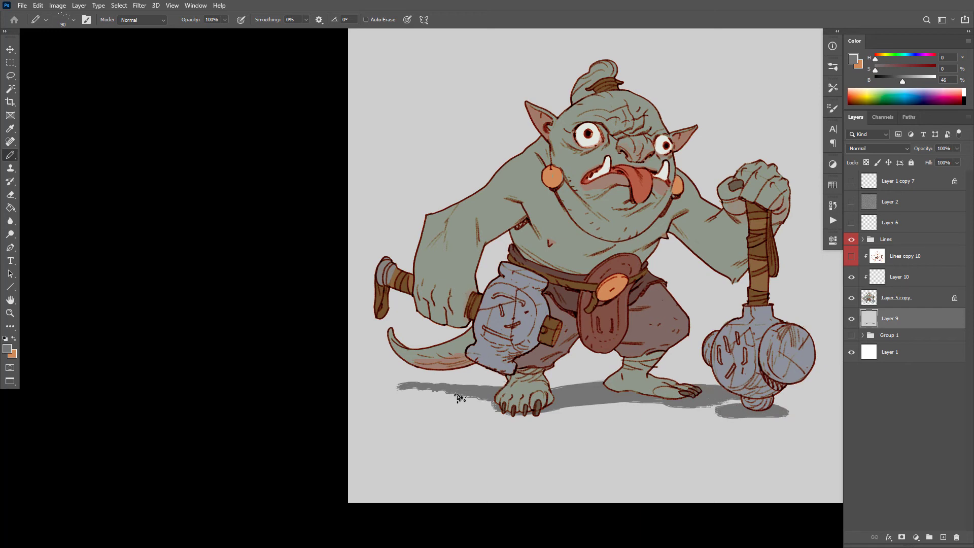
Extend the ground shadow around the clawed front foot and beneath the tail, roughening its edges, and undo the last stroke
mouse_move(459, 397)
left_mouse_down()
mouse_move(432, 408)
mouse_move(488, 405)
mouse_move(443, 408)
mouse_move(499, 414)
mouse_move(517, 428)
mouse_move(511, 412)
mouse_move(513, 425)
mouse_move(541, 426)
mouse_move(549, 409)
mouse_move(528, 415)
mouse_move(587, 396)
mouse_move(639, 402)
mouse_move(573, 398)
left_mouse_up()
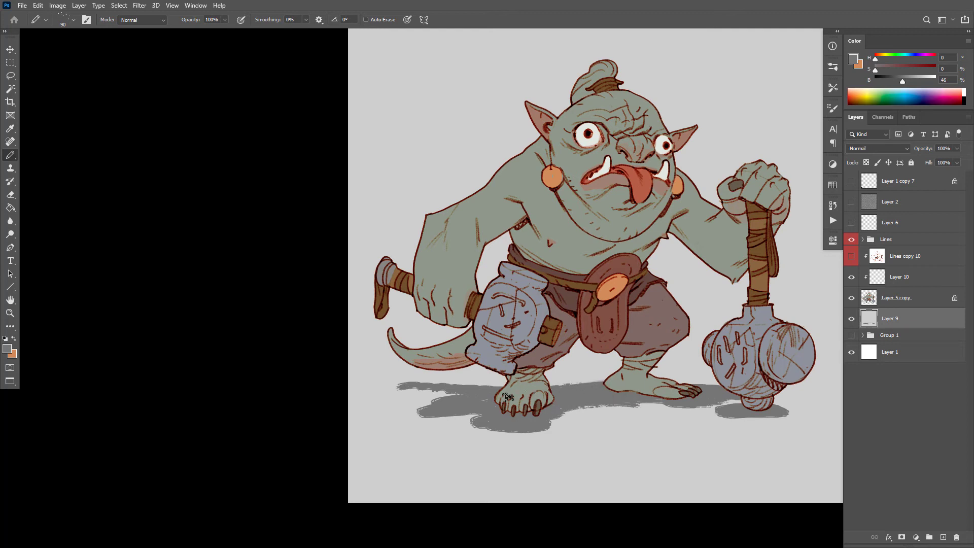
left_click_drag(477, 390, 426, 385)
left_click_drag(682, 384, 672, 383)
key("ctrl+z")
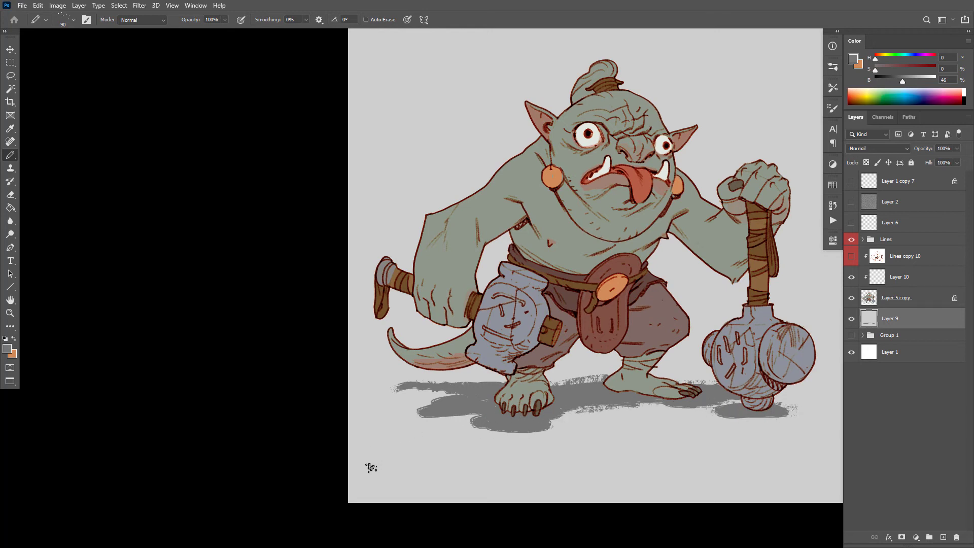
key("e")
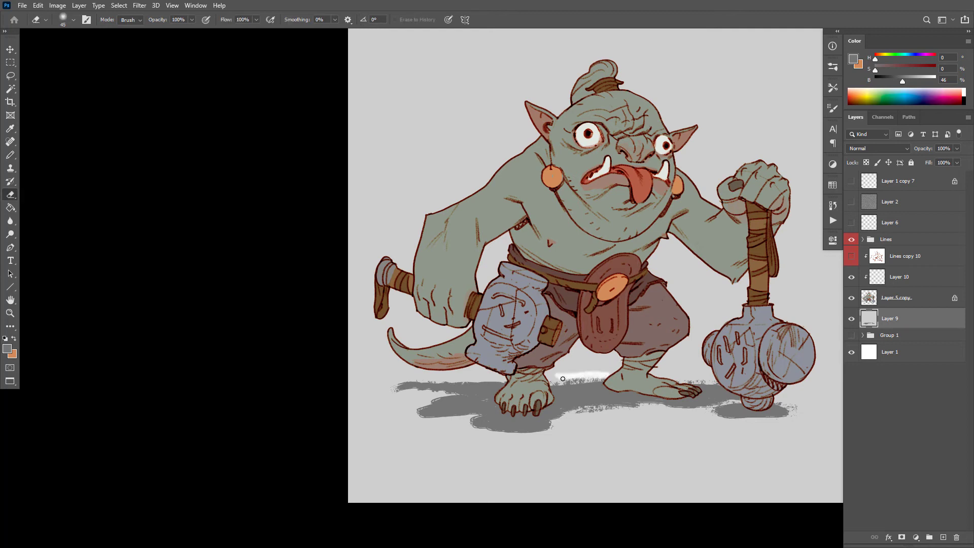
key("ctrl+z")
key("b")
left_click(597, 413, "alt")
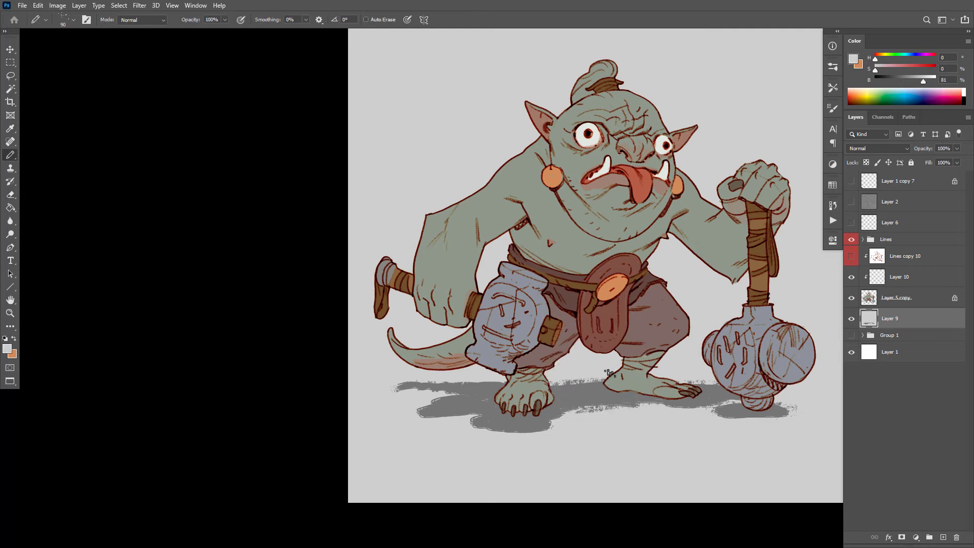
Add a layer above Layer 9 and wash the backdrop's top, sides and ground with grey of brightness 46 at 30% opacity, brush size 1700
left_click(613, 391, "alt")
key("ctrl+shift+alt+n")
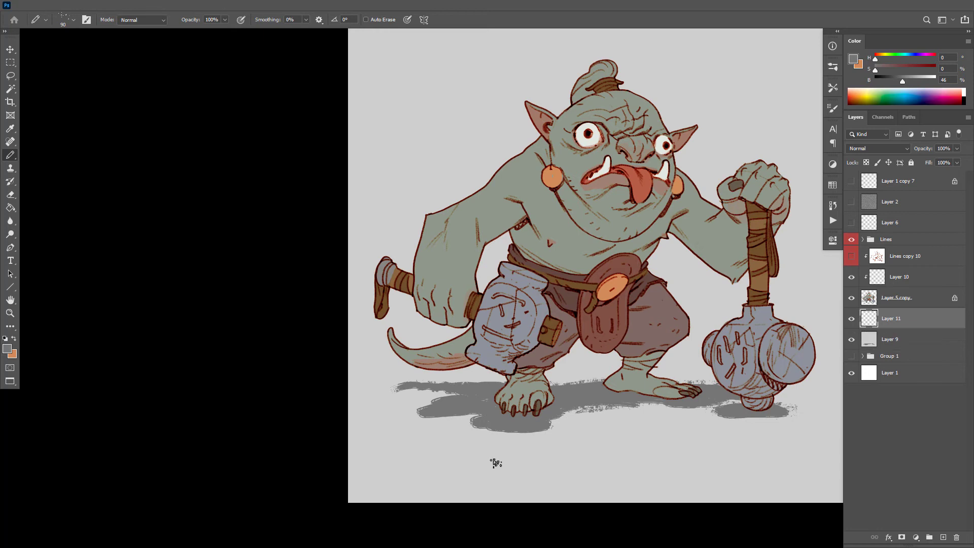
key("bracketright")
key("bracketright")
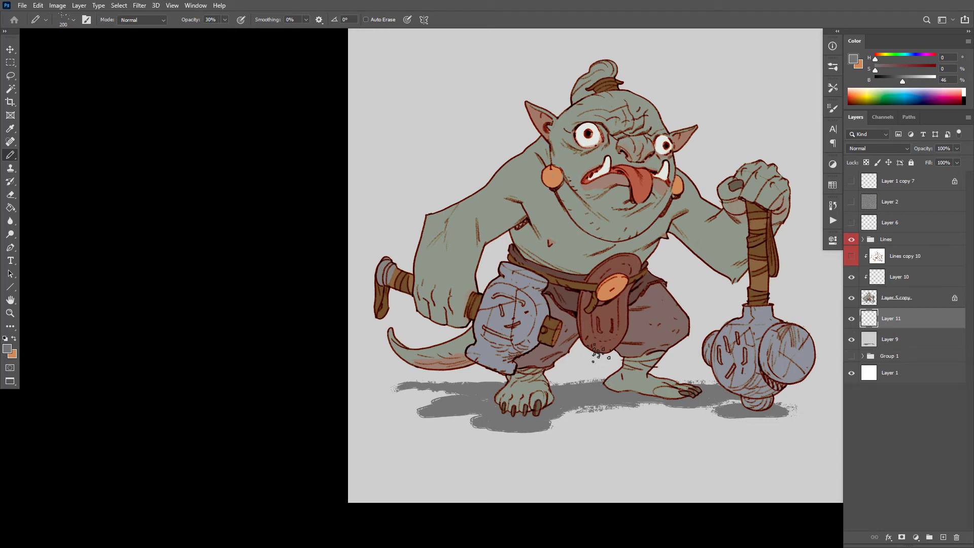
left_click(683, 359, "alt")
left_click_drag(678, 227, 654, 233)
mouse_move(670, 309)
left_mouse_down()
mouse_move(687, 147)
mouse_move(674, 128)
left_mouse_up()
key("ctrl+z")
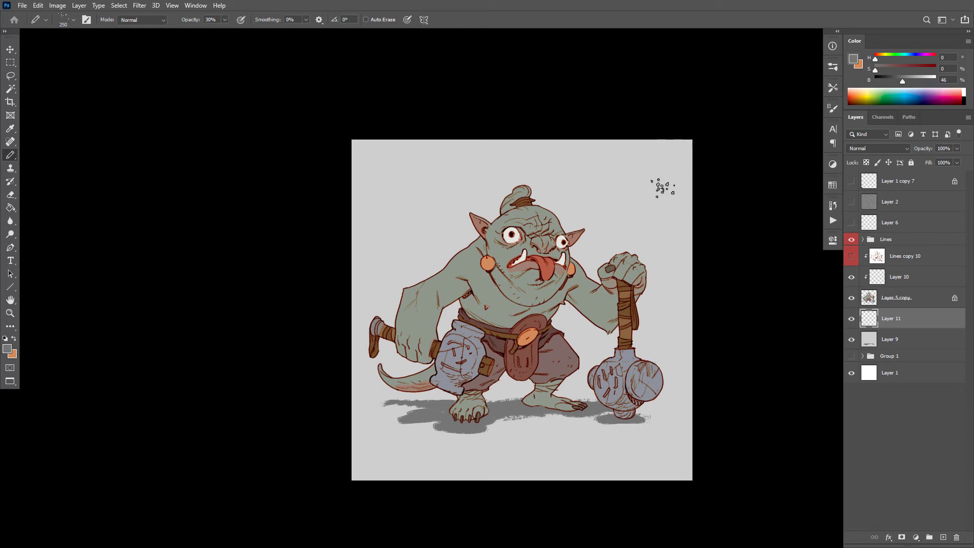
key("bracketright")
key("bracketright")
key("bracketright")
key("bracketright")
key("bracketright")
key("bracketright")
key("bracketright")
key("bracketright")
key("bracketright")
key("bracketright")
key("bracketright")
key("bracketright")
key("bracketright")
key("bracketright")
key("bracketright")
mouse_move(682, 178)
left_mouse_down()
mouse_move(658, 187)
mouse_move(657, 364)
mouse_move(529, 185)
mouse_move(452, 172)
mouse_move(400, 137)
mouse_move(360, 203)
mouse_move(365, 284)
left_mouse_up()
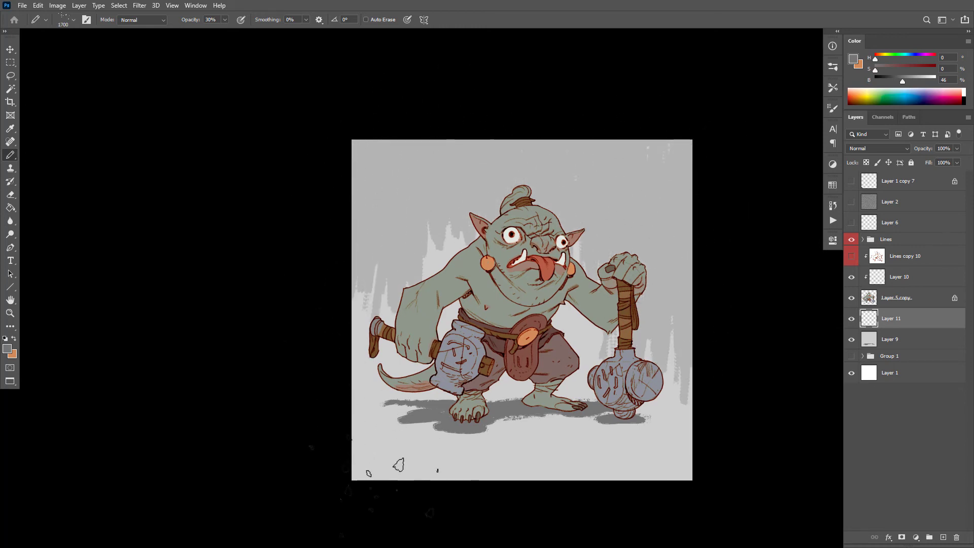
mouse_move(385, 486)
left_mouse_down()
mouse_move(433, 470)
mouse_move(484, 469)
mouse_move(645, 491)
mouse_move(632, 450)
left_mouse_up()
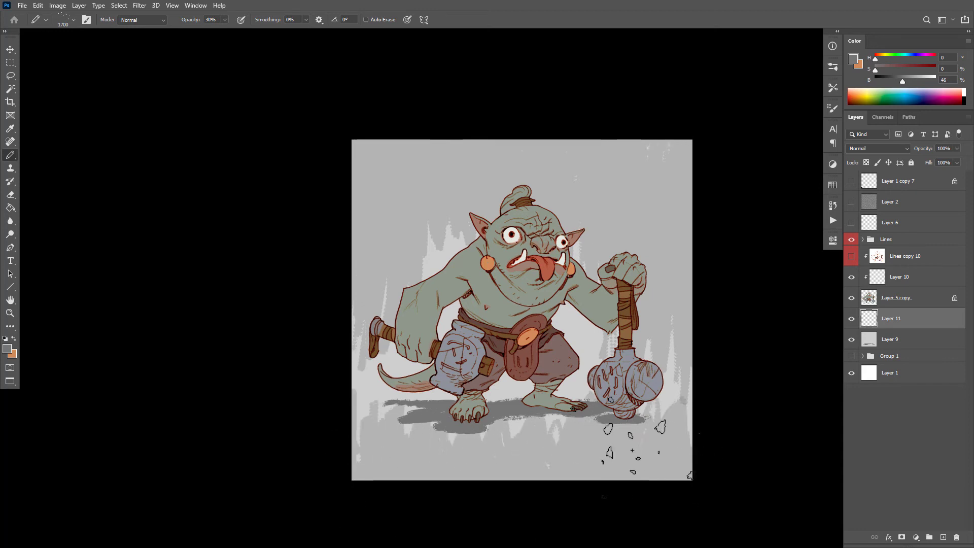
Lighten the backdrop around the troll's head with broad strokes of light grey, brightness 81, and pick up the neighbouring grey of brightness 73
left_click(588, 329, "alt")
mouse_move(604, 273)
left_mouse_down()
mouse_move(548, 221)
mouse_move(479, 257)
mouse_move(514, 246)
mouse_move(439, 239)
mouse_move(443, 289)
mouse_move(422, 240)
left_mouse_up()
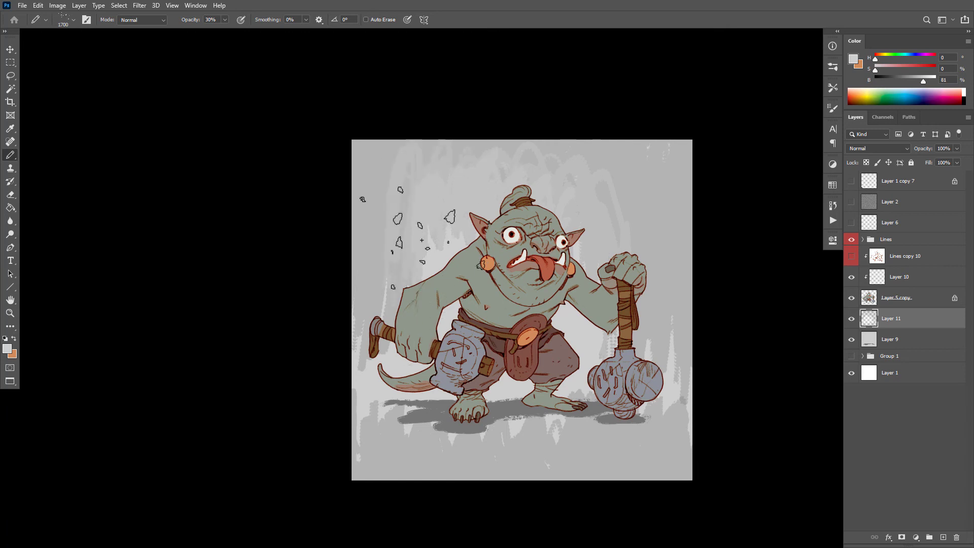
left_click(382, 184, "alt")
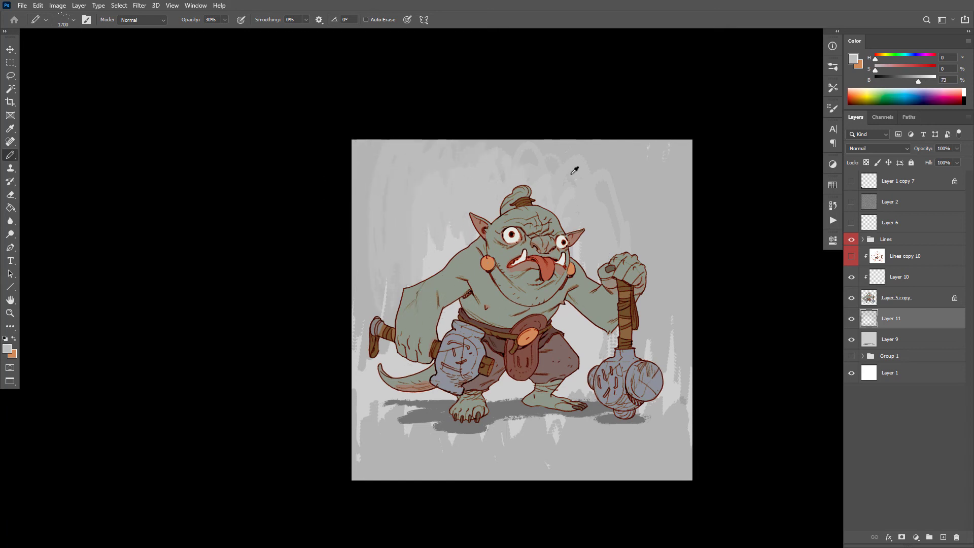
Blend the backdrop around the head and below the tail with 400 px strokes of grey at brightness 81 and 70
left_click(571, 320, "alt")
key("bracketleft")
key("bracketleft")
key("bracketleft")
key("bracketleft")
key("bracketleft")
key("bracketleft")
key("bracketleft")
key("bracketleft")
key("bracketleft")
key("bracketleft")
key("bracketleft")
key("bracketleft")
key("bracketleft")
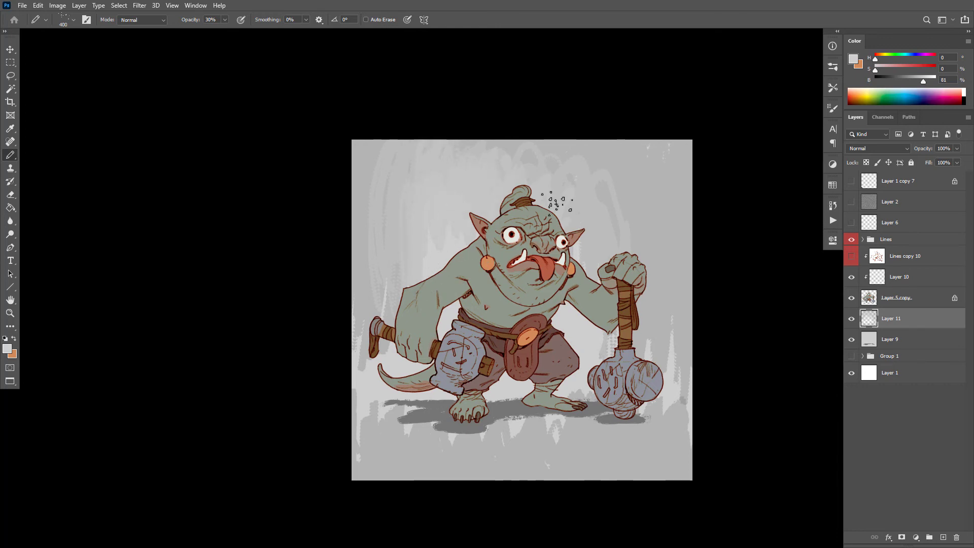
left_click(645, 157, "alt")
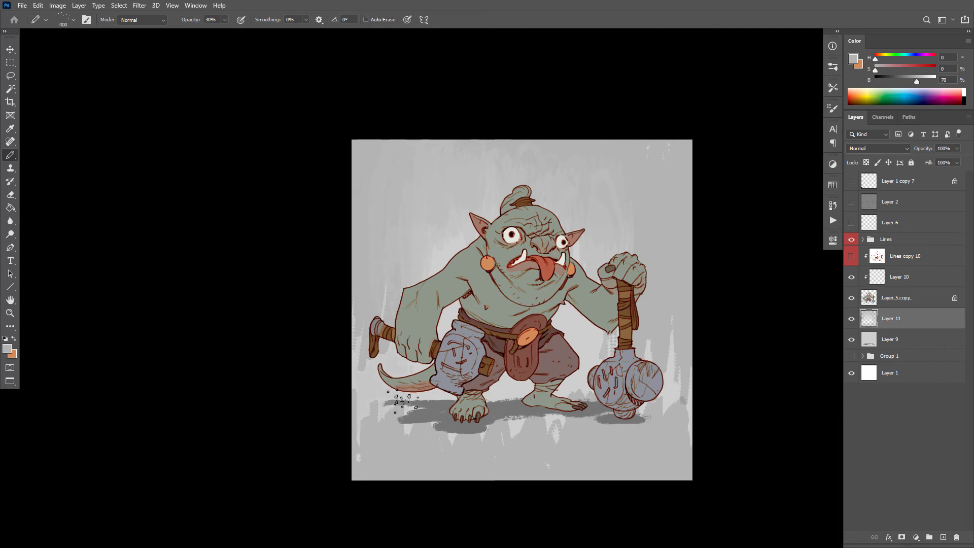
left_click_drag(402, 401, 428, 411)
left_click(589, 339, "alt")
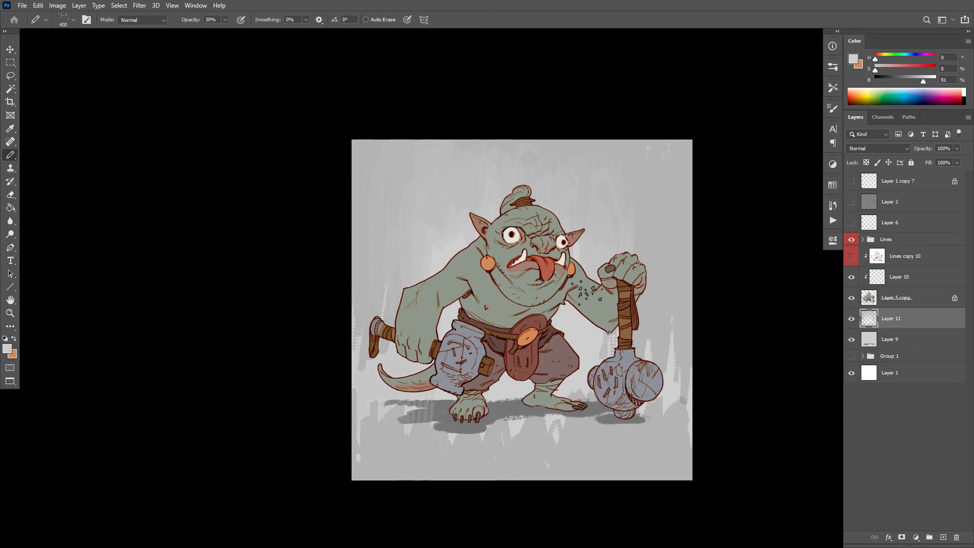
Paint light vertical streaks of brightness 81 beside the head, small hammer and tail, switching from 100% to 60% opacity
key("0")
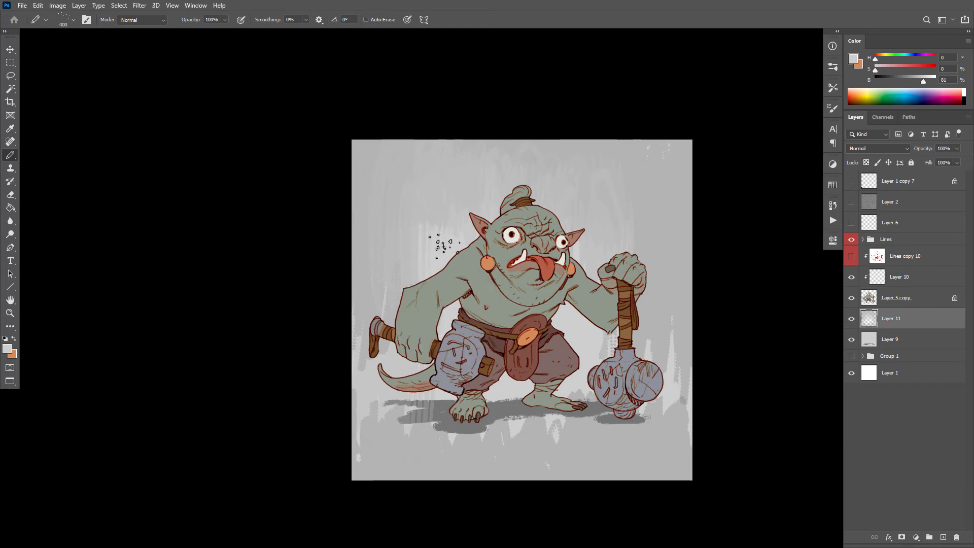
left_click_drag(442, 226, 443, 201)
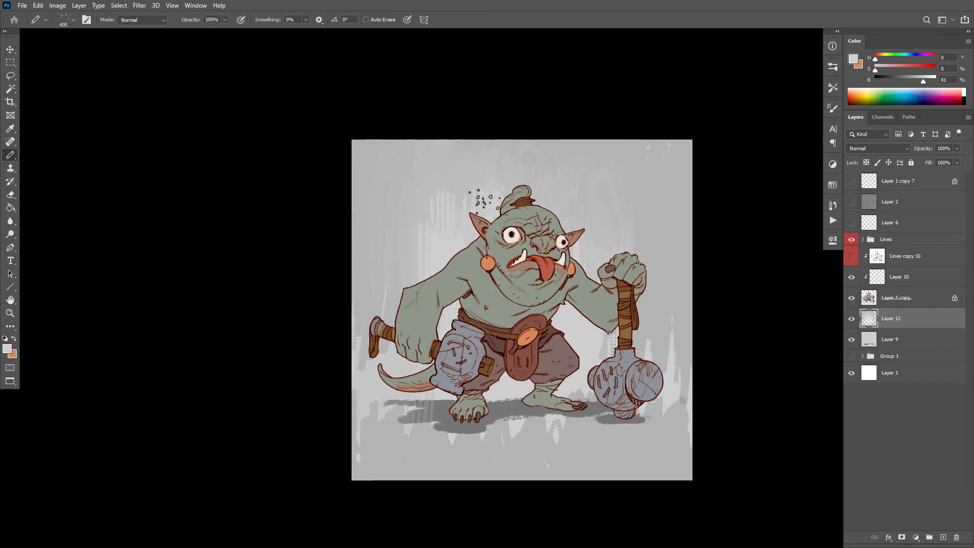
key("6")
left_click(453, 165, "alt")
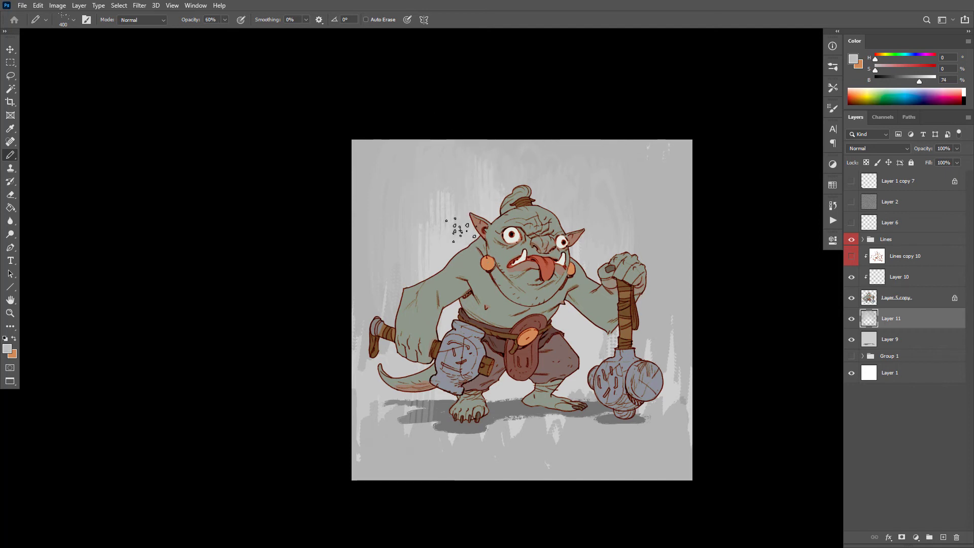
left_click(567, 314, "alt")
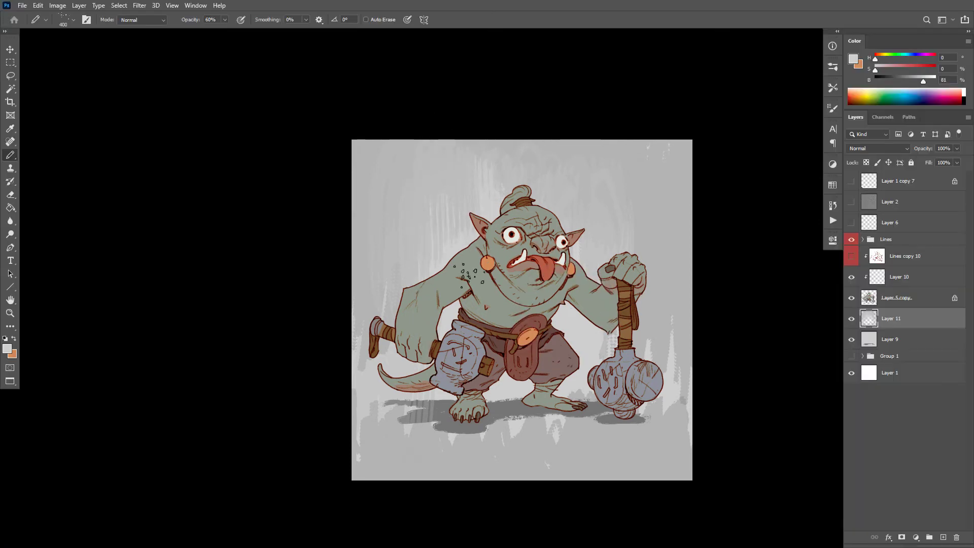
mouse_move(419, 298)
left_mouse_down()
mouse_move(391, 354)
mouse_move(368, 367)
mouse_move(368, 399)
mouse_move(383, 379)
mouse_move(403, 425)
left_mouse_up()
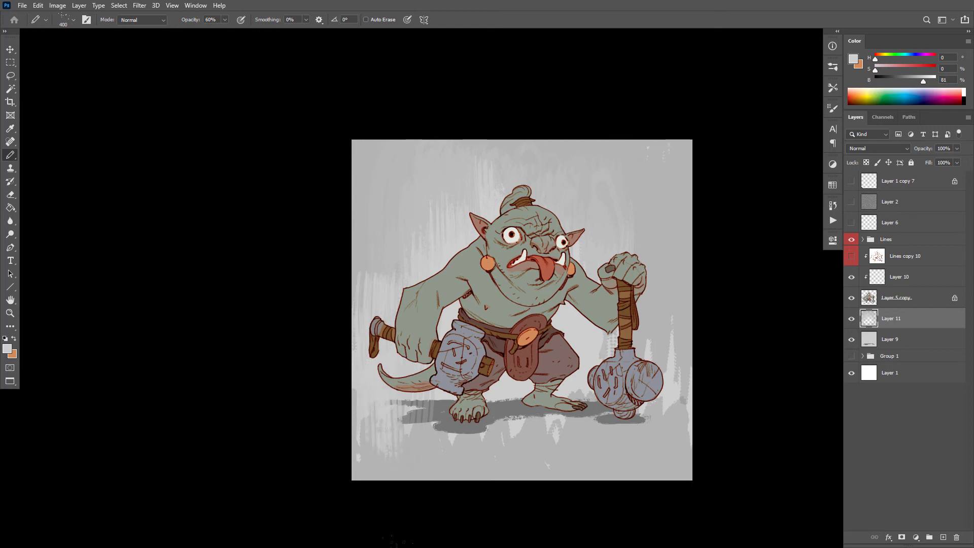
Work the upper backdrop on both sides of the head with alternating grey streaks of brightness 73 and 81 at 60% opacity
left_click(387, 264, "alt")
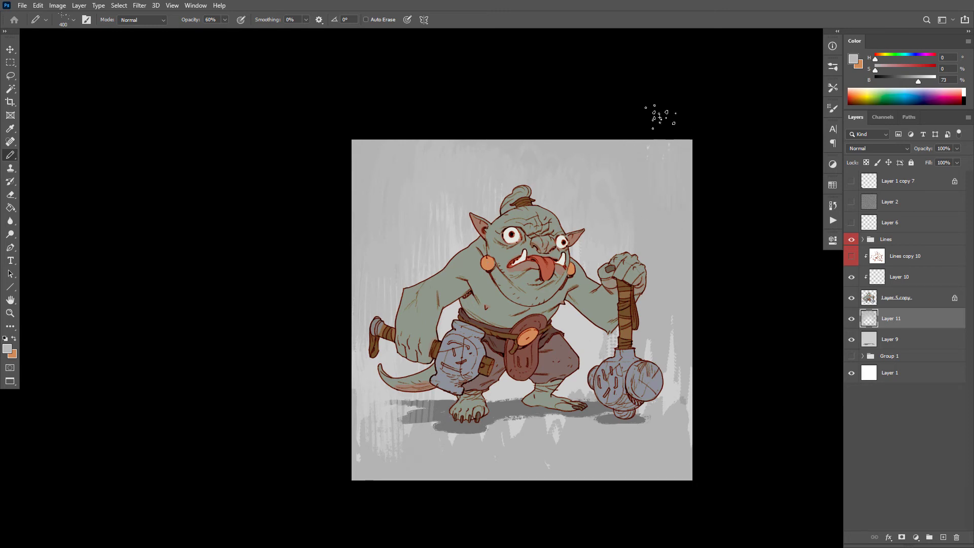
left_click(588, 327, "alt")
left_click(468, 179, "alt")
left_click(601, 319, "alt")
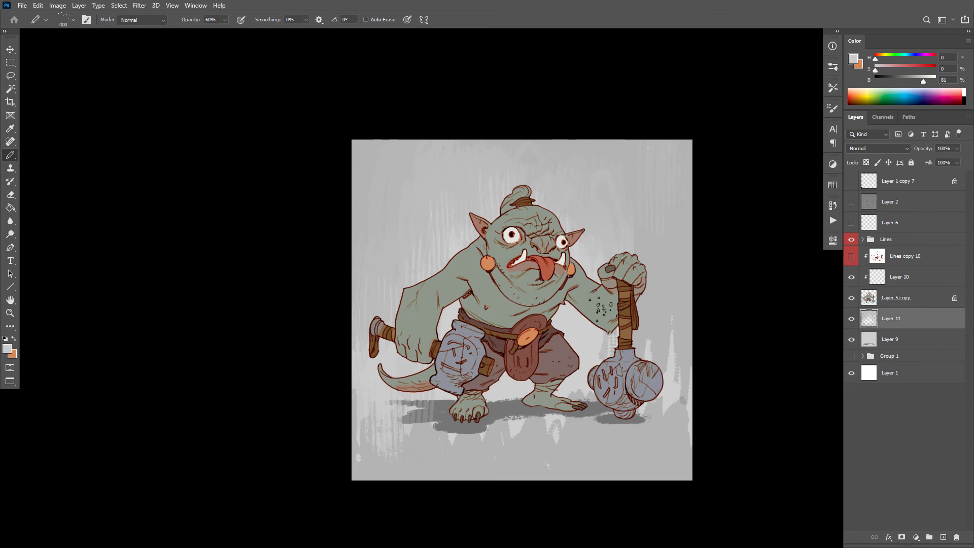
Blend the backdrop and ground around the large hammer with greys of brightness 81 and 70, and compare with Layer 11 hidden and shown
left_click(673, 387, "alt")
left_click_drag(651, 369, 679, 433)
left_click(602, 349, "alt")
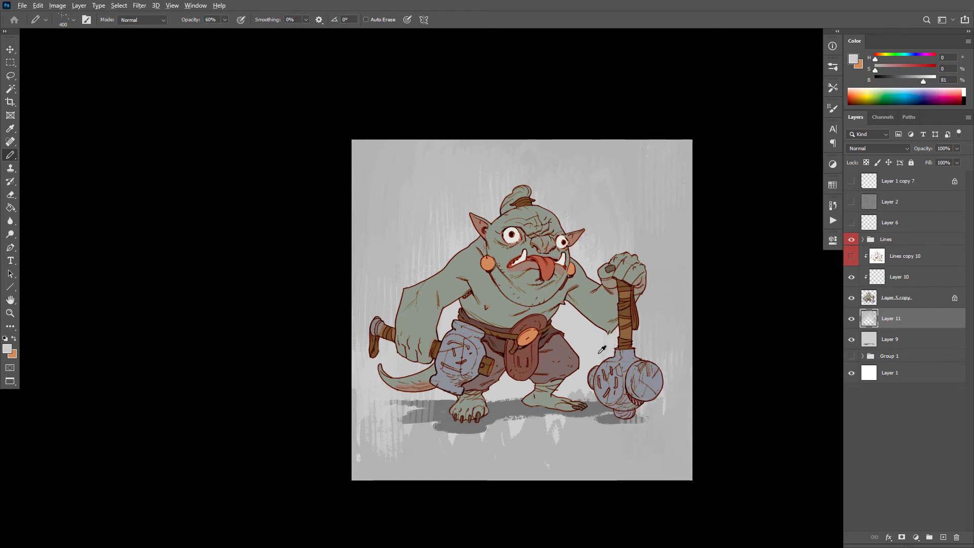
left_click_drag(655, 348, 689, 406)
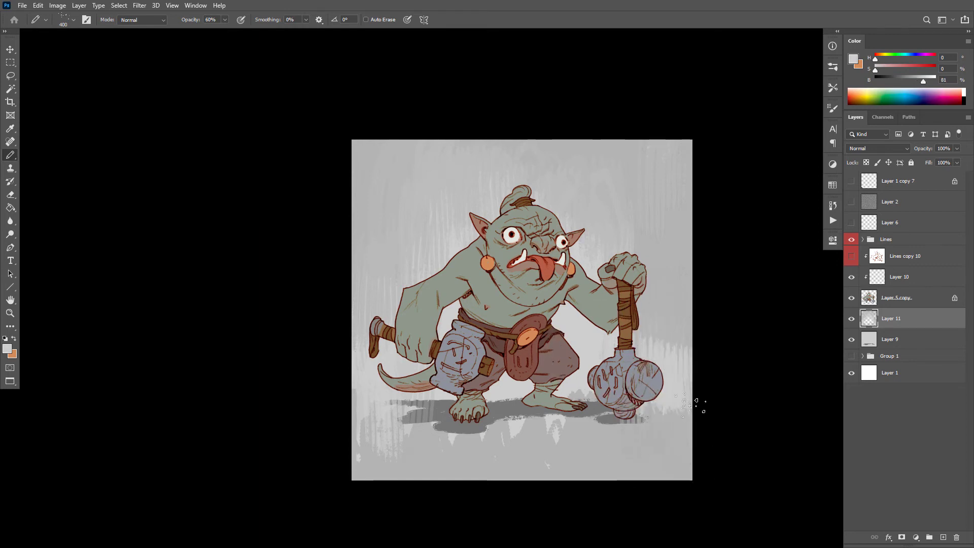
left_click(678, 308, "alt")
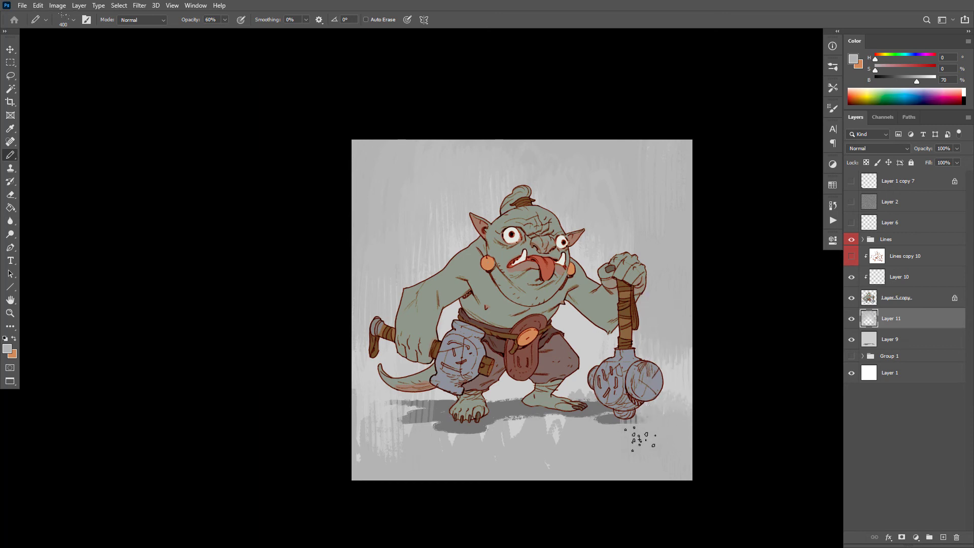
left_click(851, 318)
left_click(851, 318)
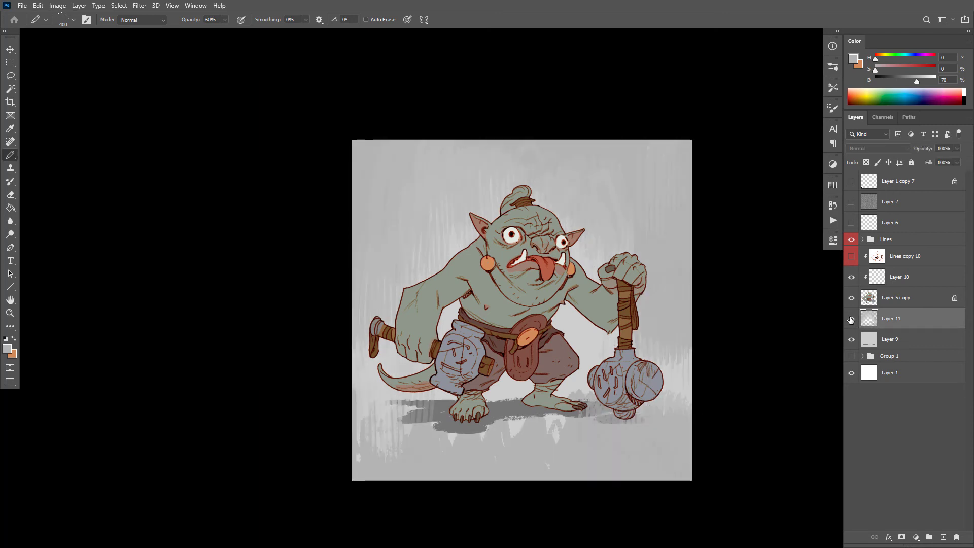
Compare the backdrop with Layer 11 hidden and shown, then try the Color Dodge blend mode on it before returning to Normal
left_click(851, 318)
left_click(850, 319)
left_click(851, 318)
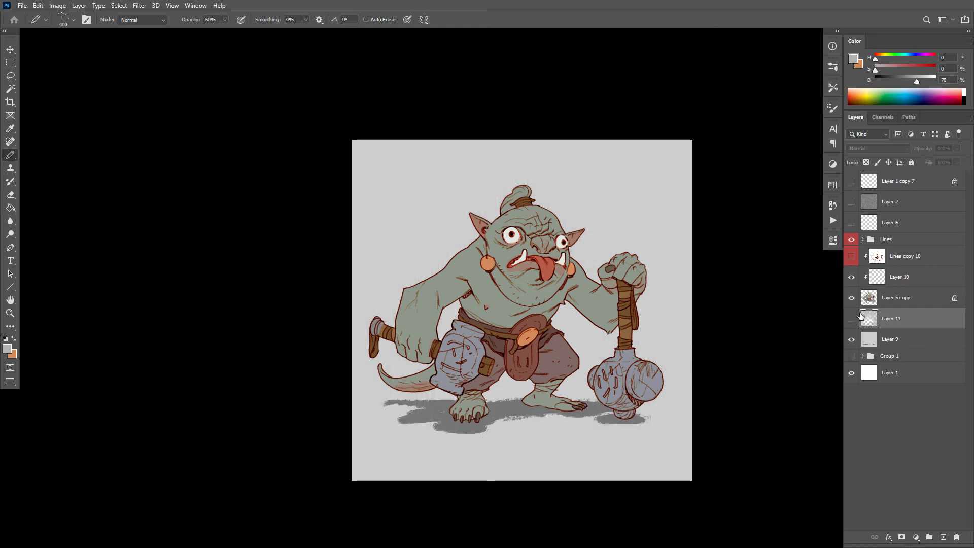
left_click(852, 318)
left_click(881, 147)
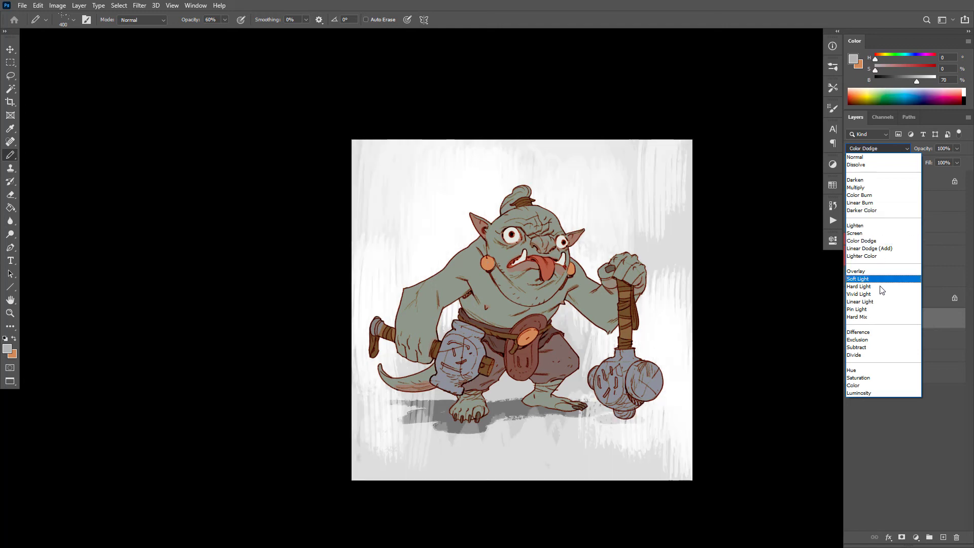
left_click(872, 157)
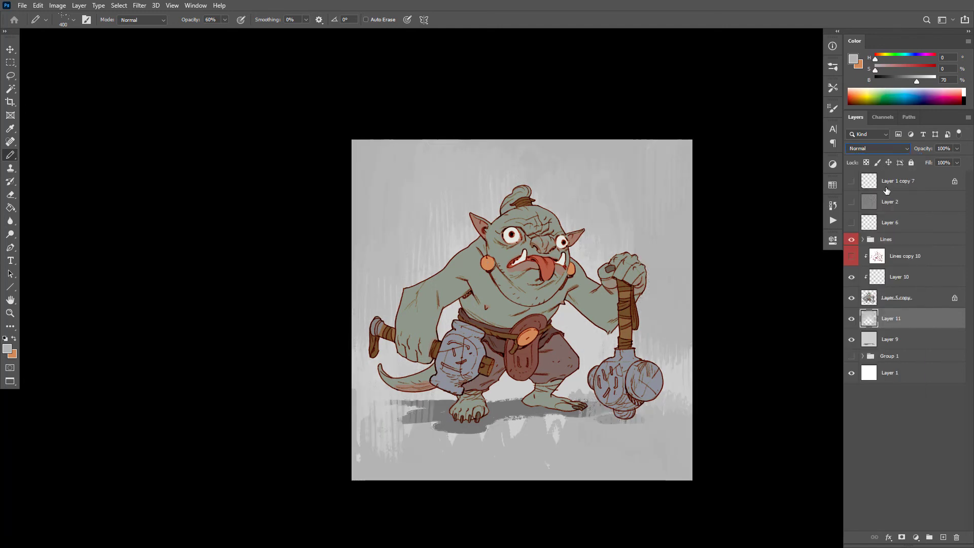
Show Layer 9 alone and select the dark ground shadow with the contiguous Magic Wand at tolerance 10
left_click(851, 341, "alt")
key("alt+w")
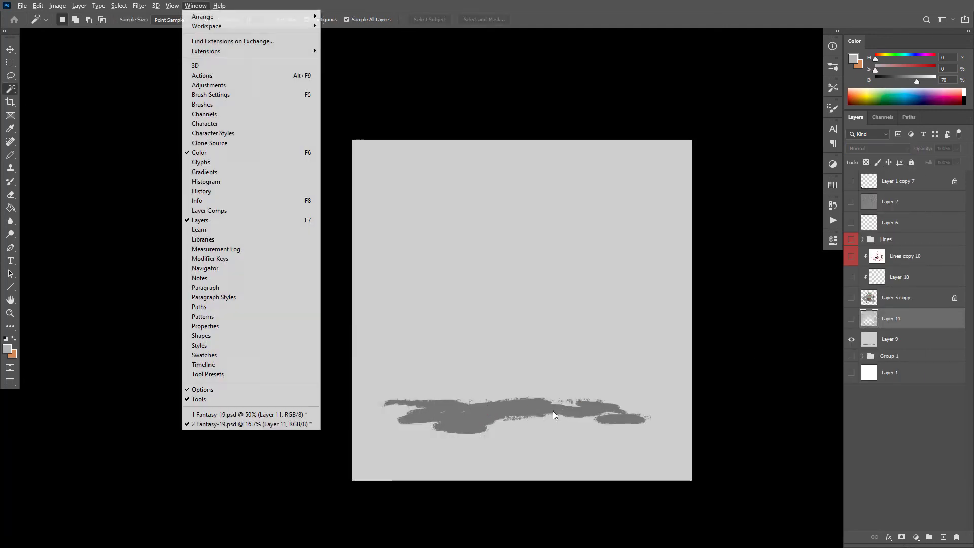
left_click(566, 13)
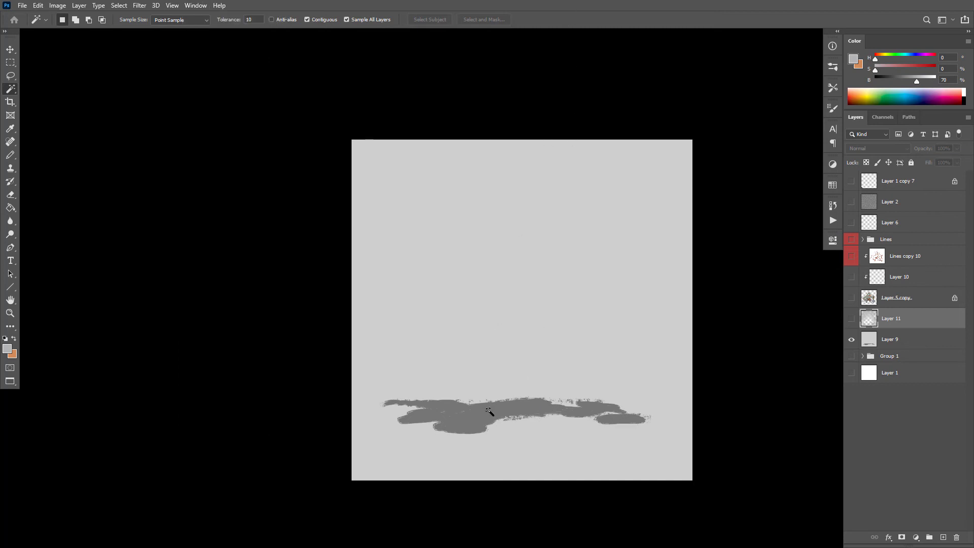
key("alt+e")
key("Escape")
left_click(495, 410)
key("alt+w")
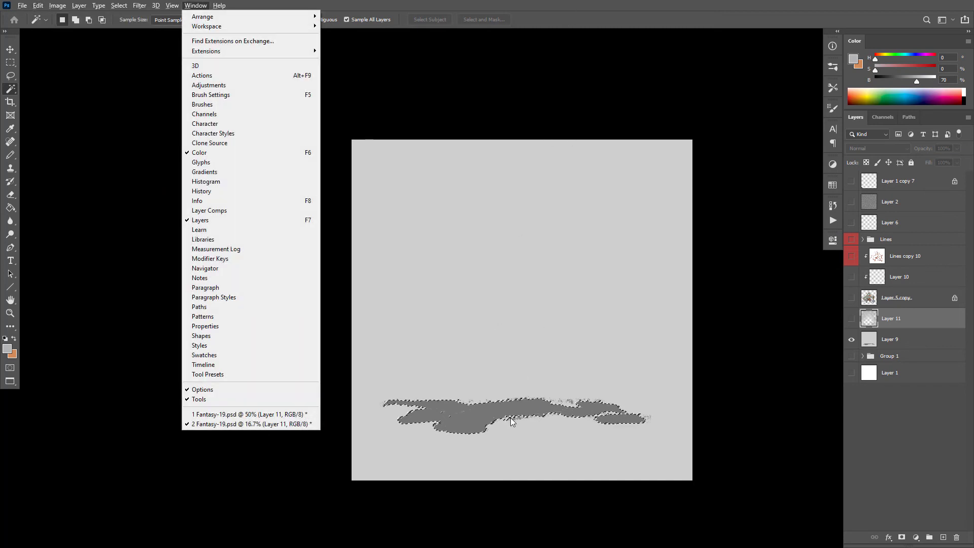
left_click(524, 394)
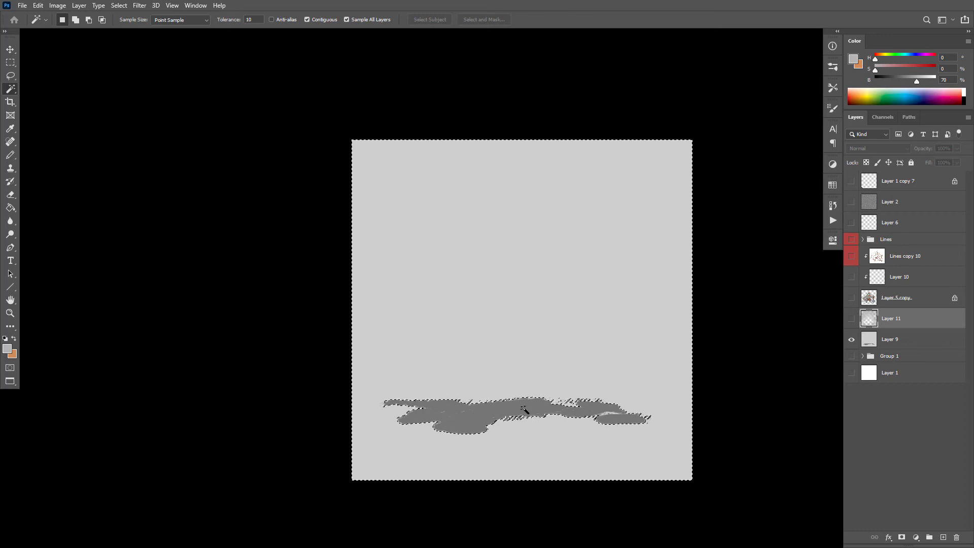
key("ctrl+d")
left_click(518, 407)
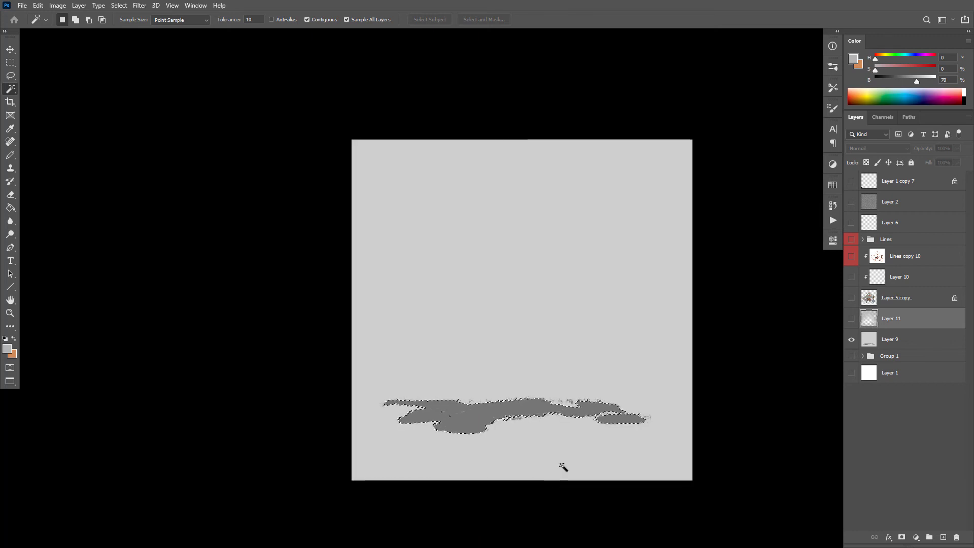
Reselect all the shadow grey with Contiguous off, turn the option back on, and show the other layers again with Layer 9 active
left_click(306, 19)
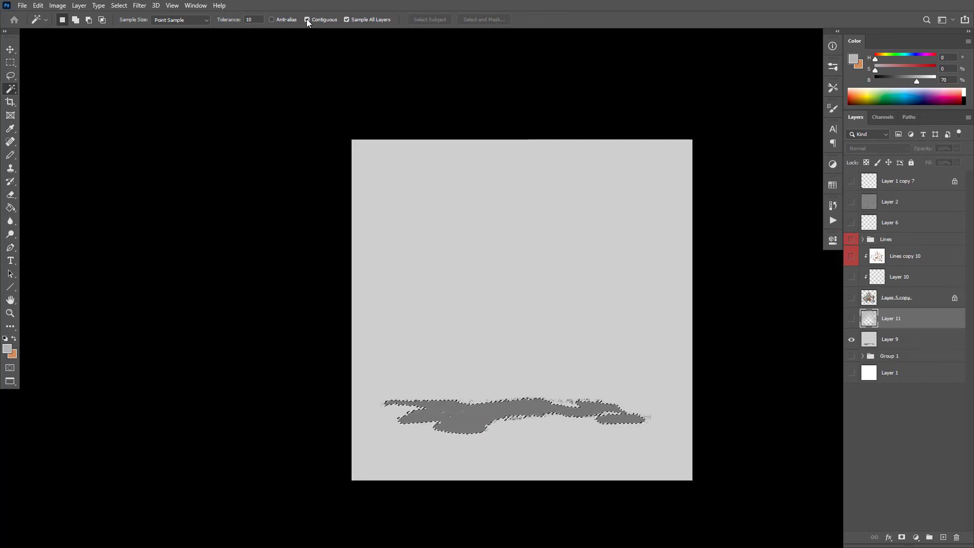
left_click(519, 407)
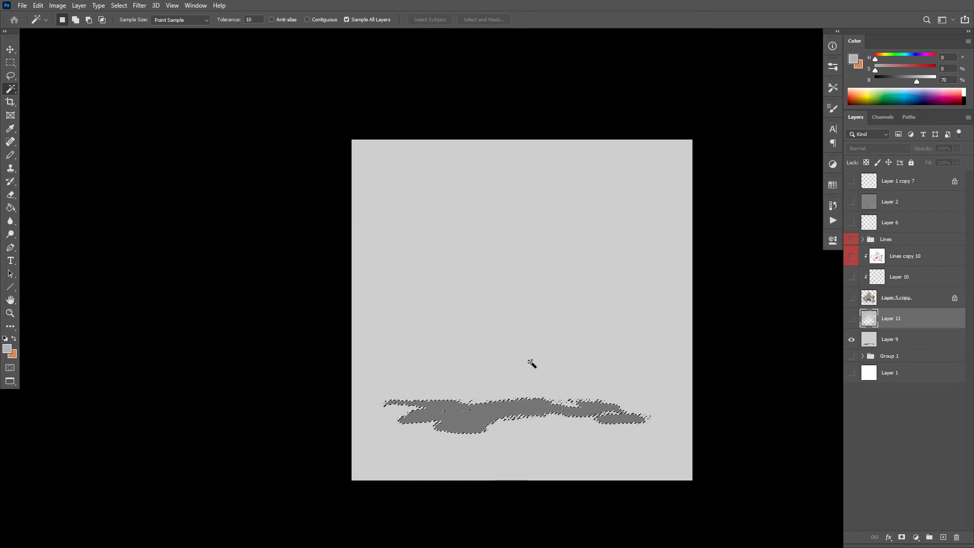
left_click(309, 20)
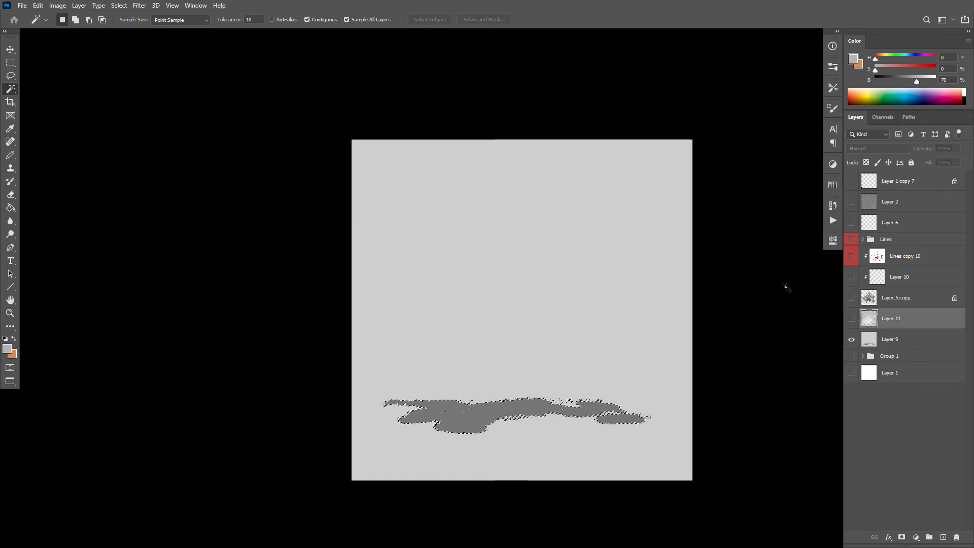
left_click(851, 339, "alt")
left_click(867, 341)
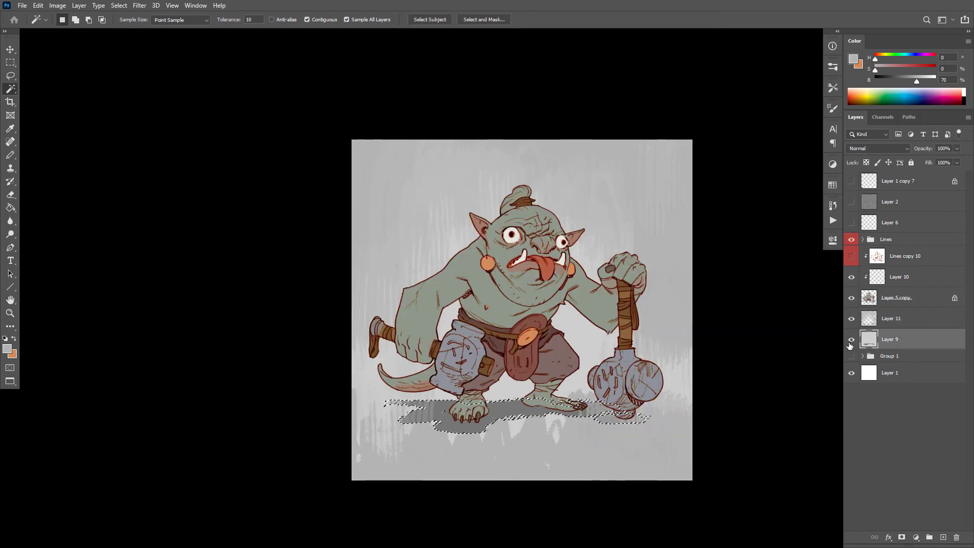
Fill the shadow selection on a new layer with the sampled grey of brightness 46, raise it above Layer 11, and deselect
key("ctrl+alt+shift+n")
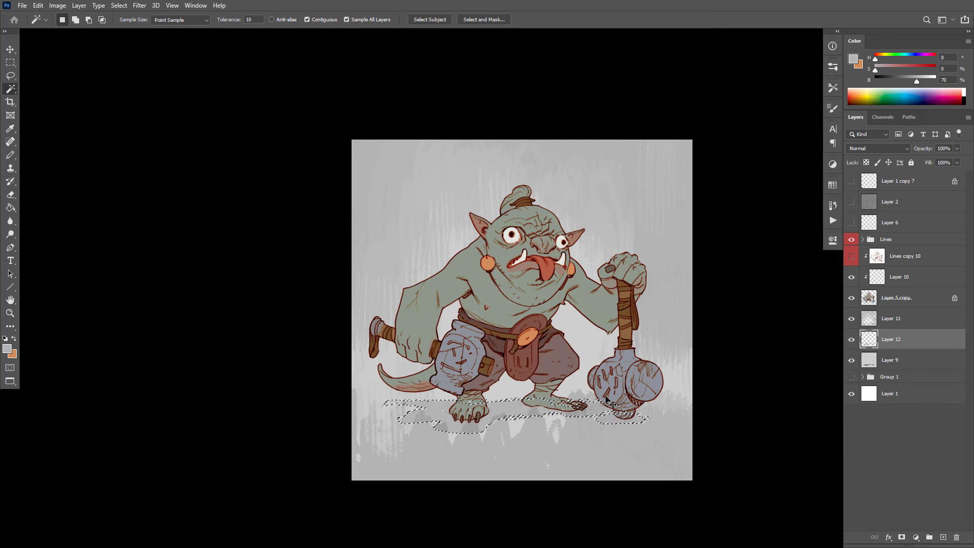
key("b")
left_click(516, 408, "alt")
key("alt+BackSpace")
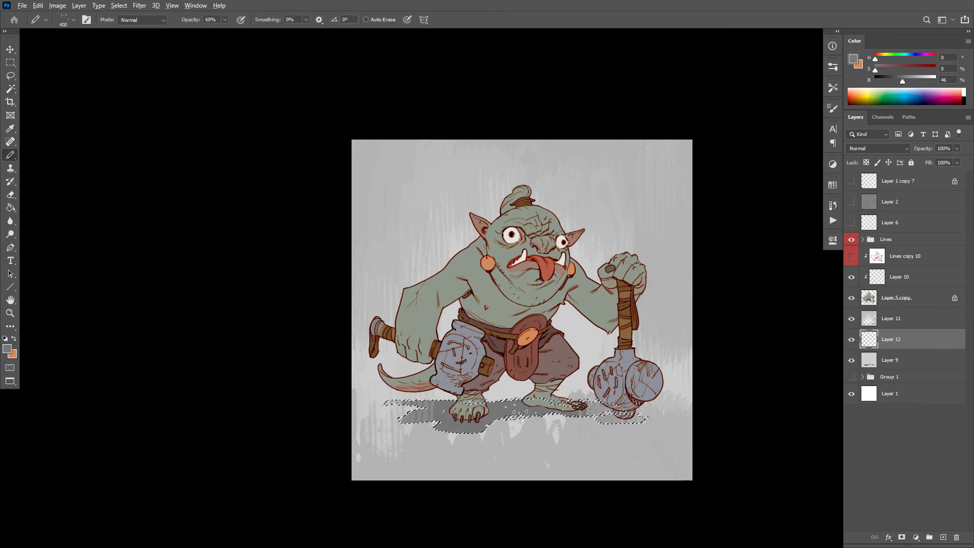
key("ctrl+bracketright")
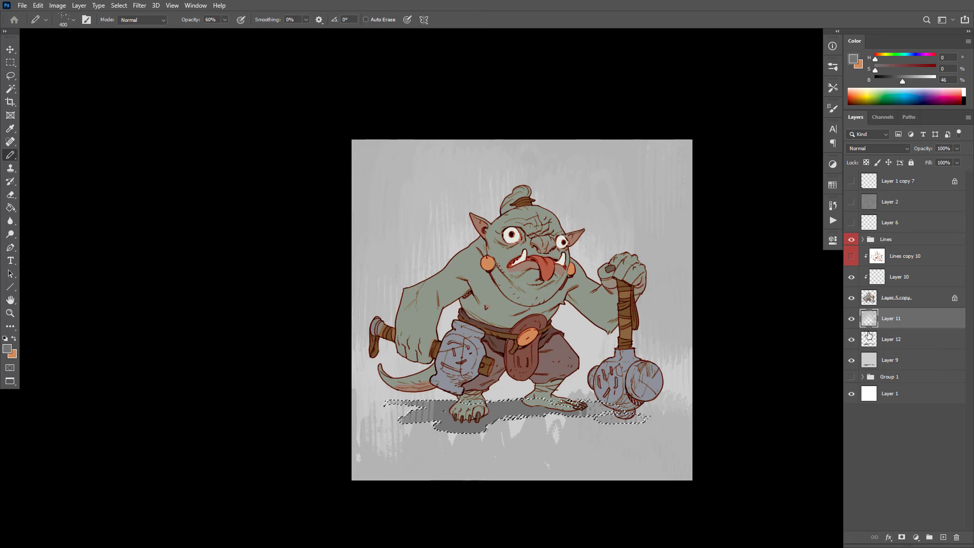
key("ctrl+d")
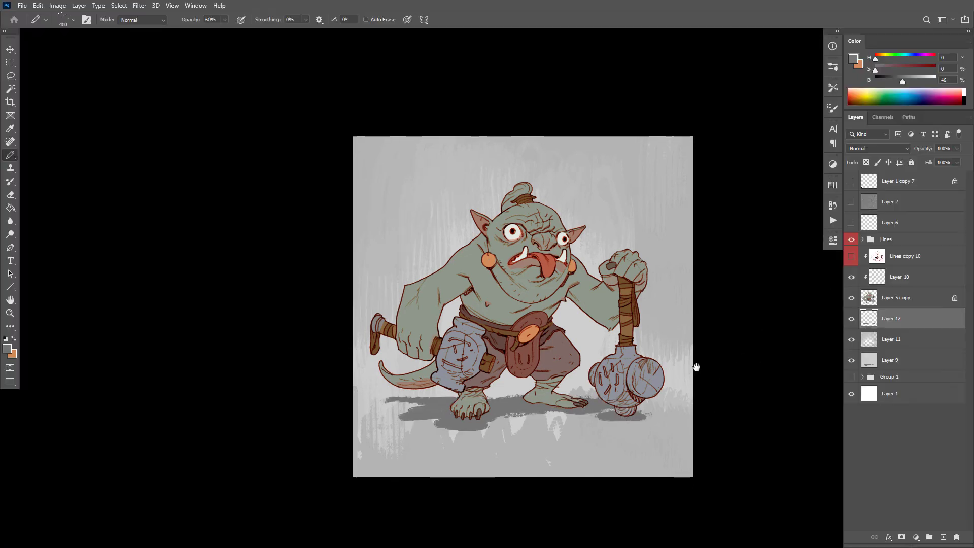
On Layer 11, paint the ground below the feet and shadow with light grey of brightness 81 at 50% opacity
left_click_drag(694, 368, 700, 360)
key("alt+bracketleft")
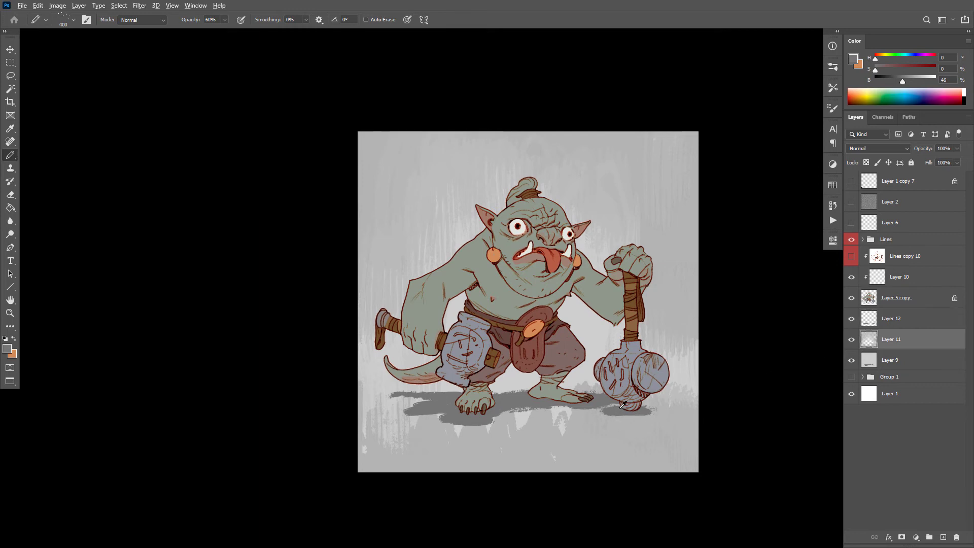
left_click(613, 430, "alt")
left_click(521, 379, "alt")
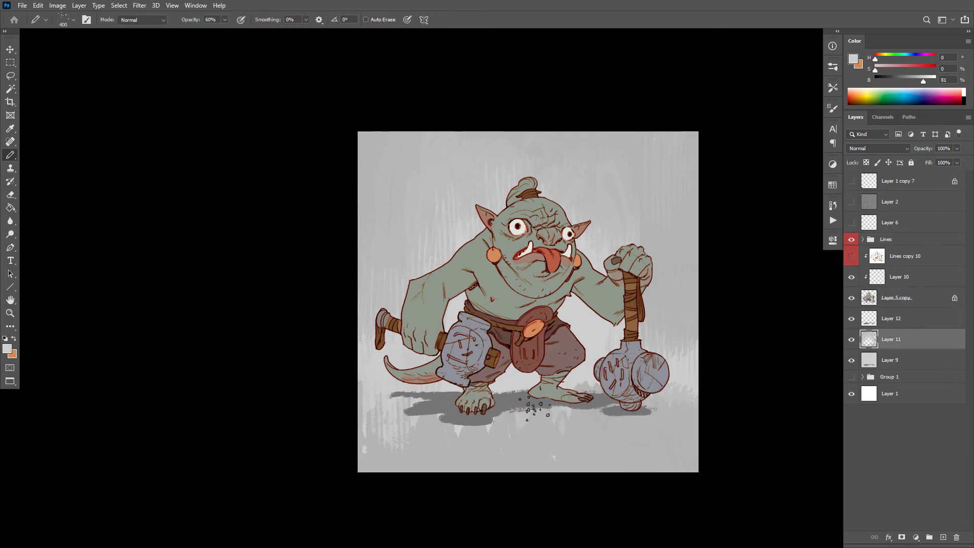
key("5")
mouse_move(559, 407)
left_mouse_down()
mouse_move(525, 420)
mouse_move(508, 409)
mouse_move(474, 433)
mouse_move(457, 431)
mouse_move(426, 400)
mouse_move(398, 404)
mouse_move(377, 435)
mouse_move(437, 418)
mouse_move(631, 422)
mouse_move(600, 411)
left_mouse_up()
Blend the foreground ground below the shadow and large hammer with greys of brightness 70 and 81
left_click(647, 438, "alt")
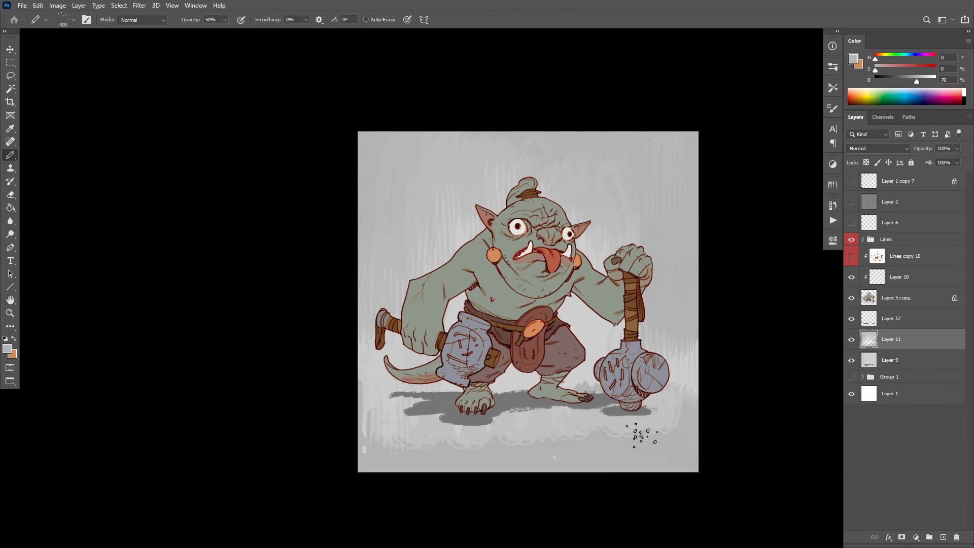
mouse_move(494, 454)
left_mouse_down()
mouse_move(432, 455)
mouse_move(368, 436)
left_mouse_up()
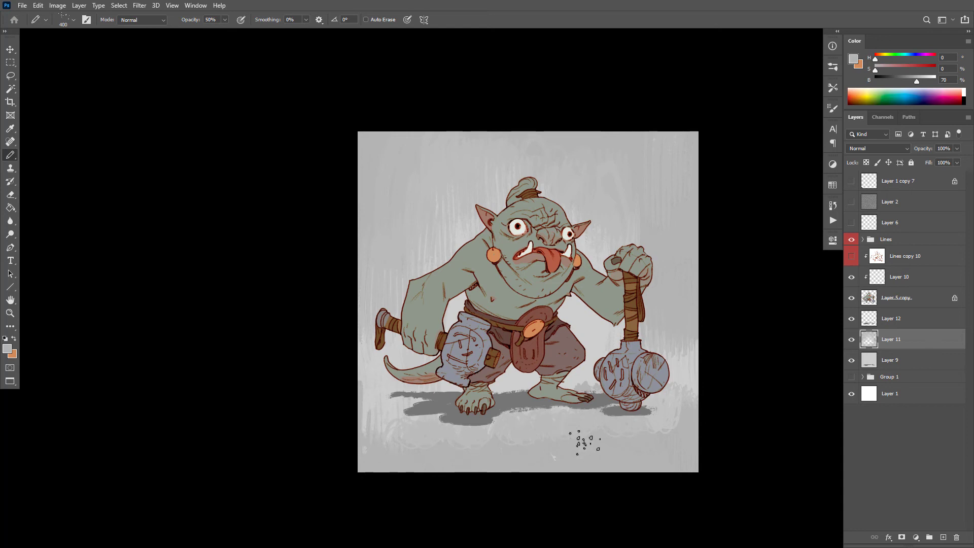
left_click(590, 351, "alt")
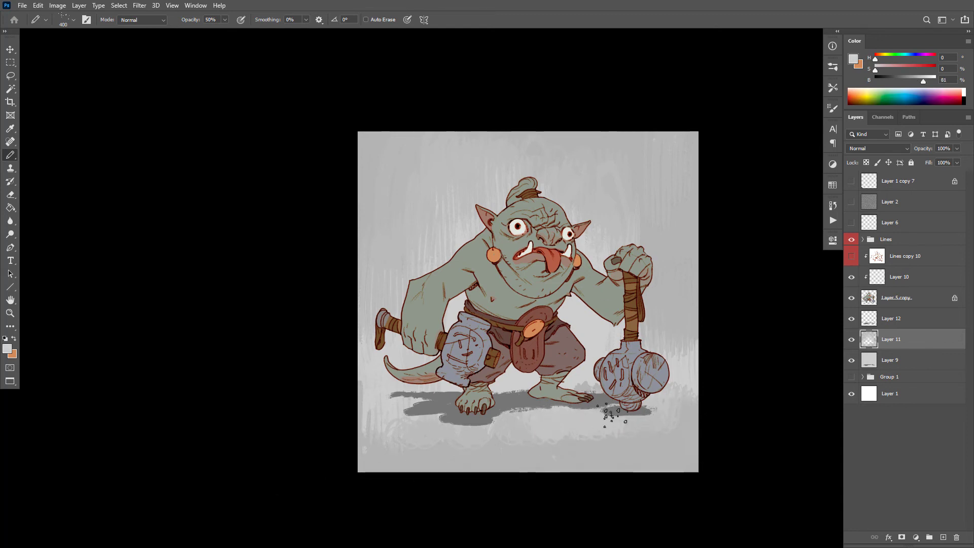
left_click(681, 439, "alt")
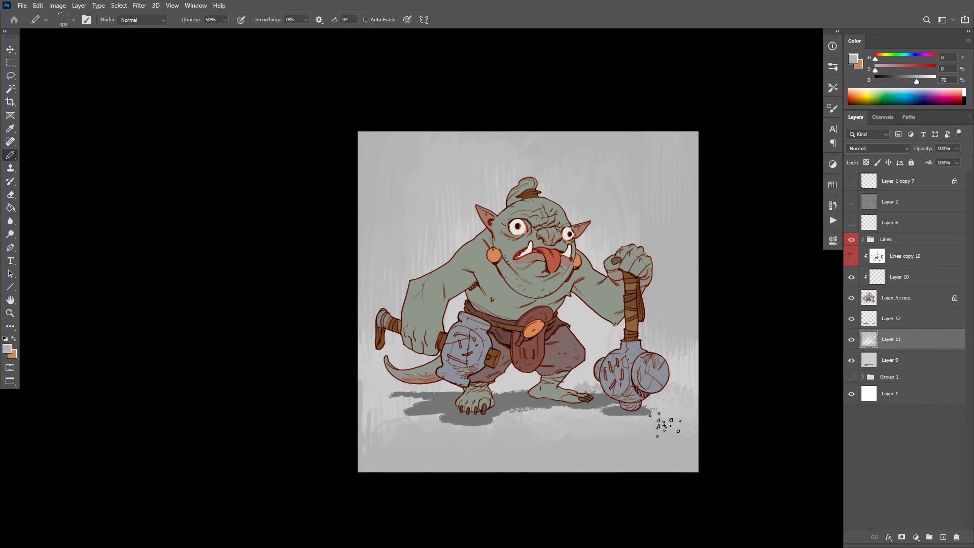
left_click_drag(656, 412, 667, 403)
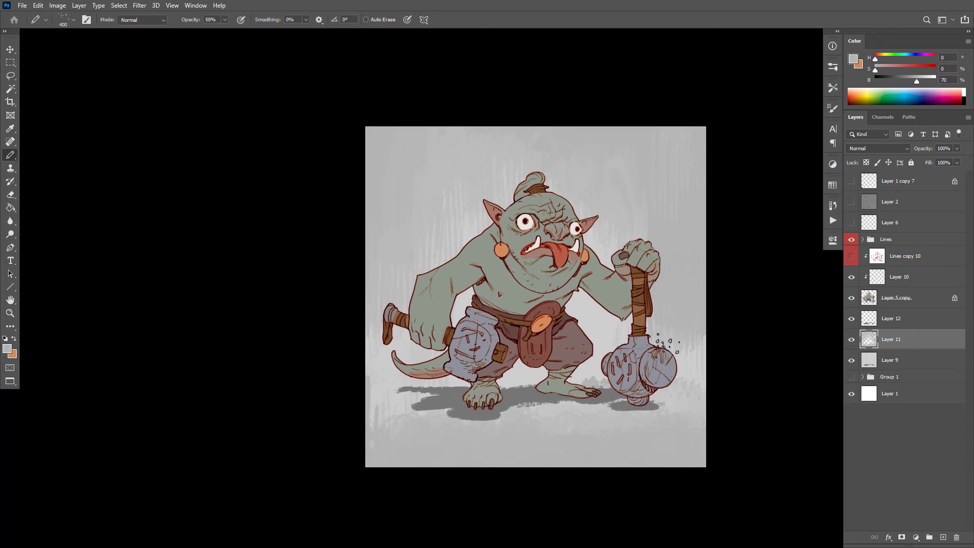
Add a new layer above the shadow on Layer 12 and choose the Splatter texture brush
key("ctrl+shift+alt+n")
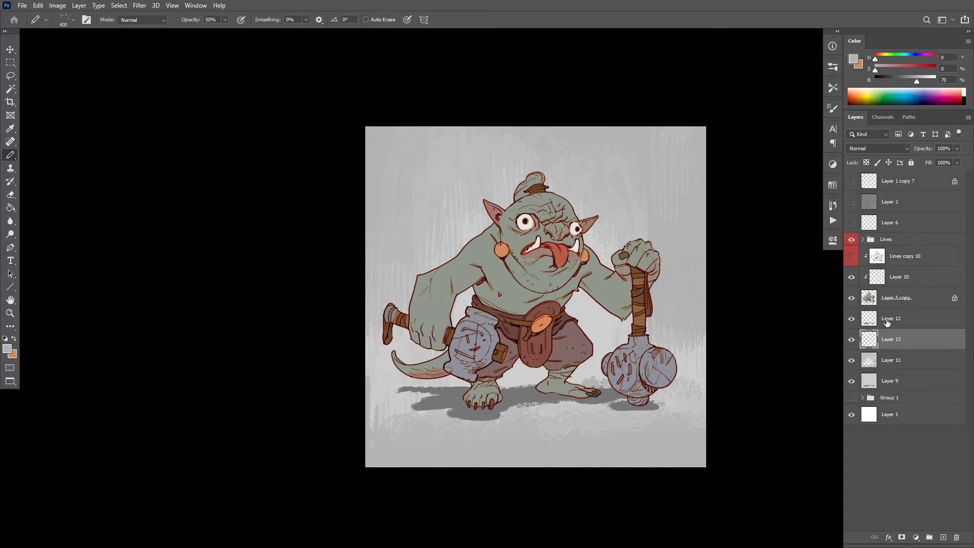
key("ctrl+bracketright")
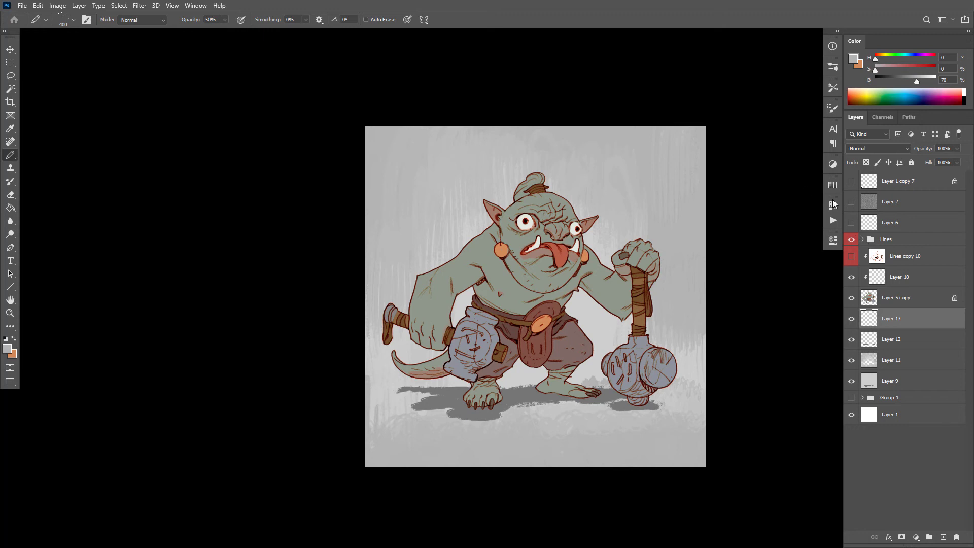
left_click(832, 108)
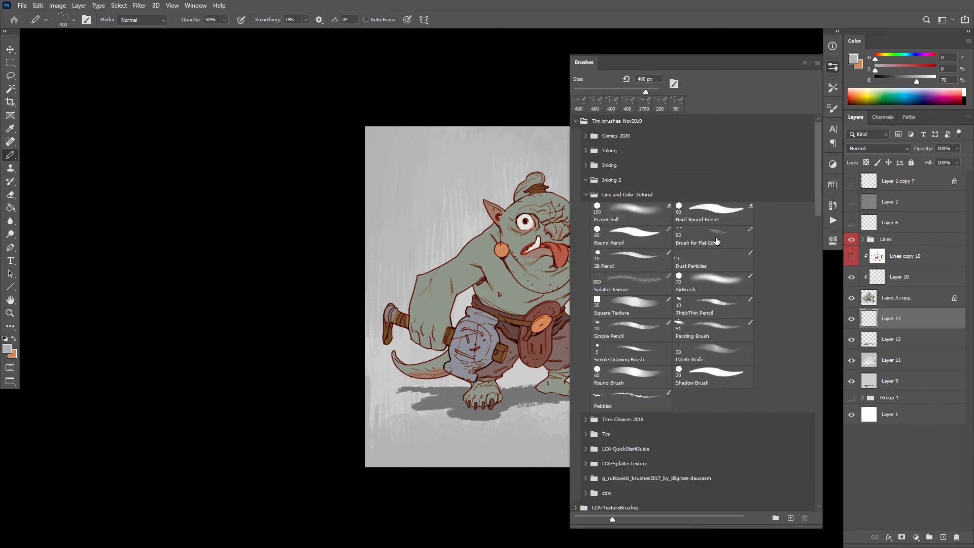
left_click(700, 261)
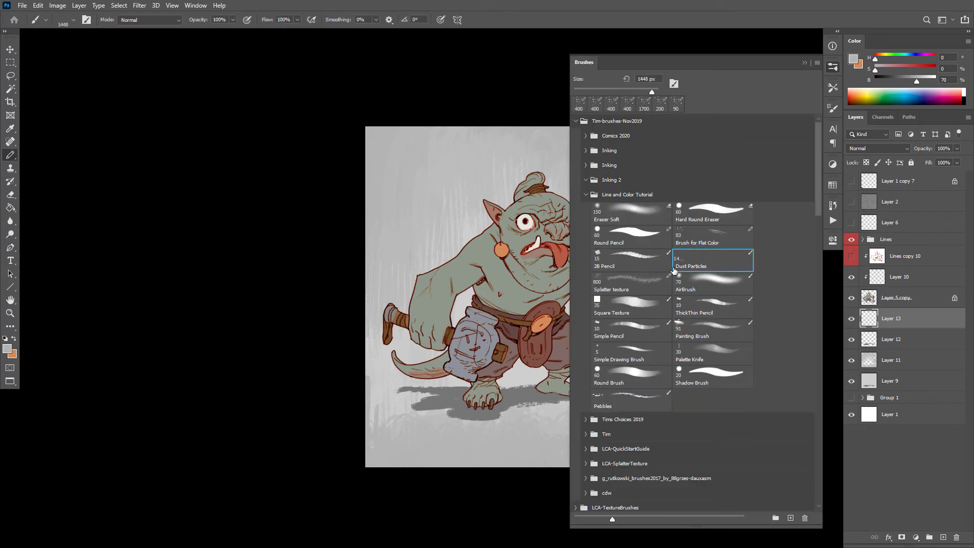
left_click(640, 285)
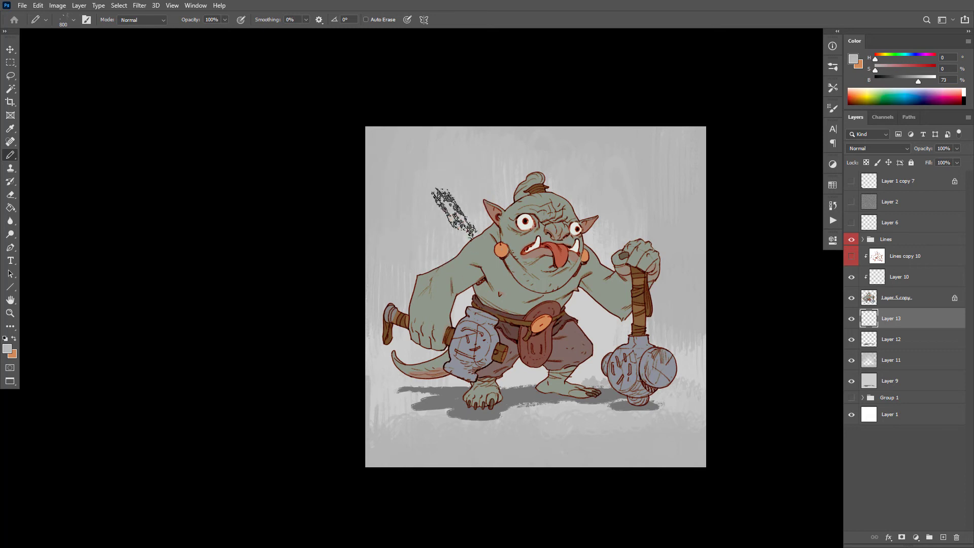
Splatter the upper backdrop on both sides of the head with greys of brightness 66 and 73, using the 800 px brush
left_click(538, 246, "ctrl")
left_click_drag(587, 266, 618, 298)
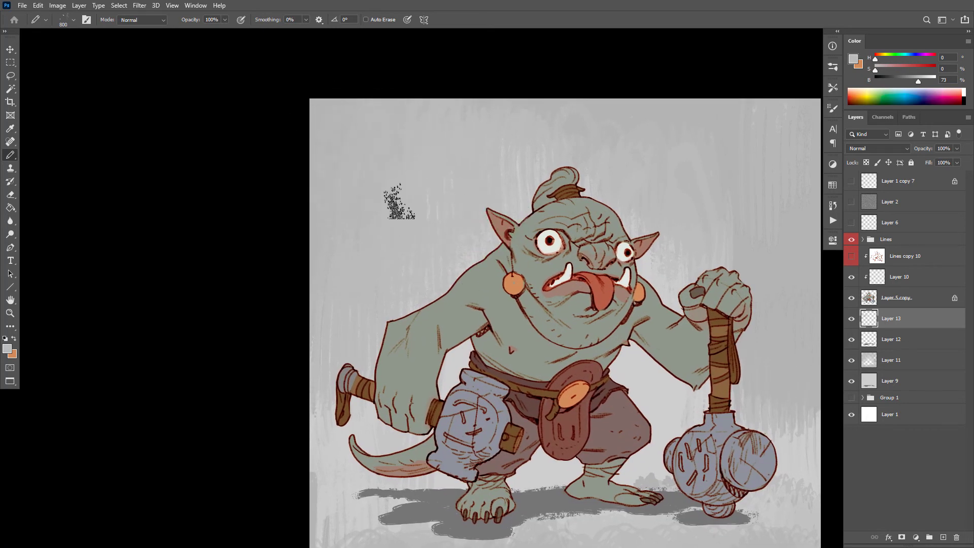
left_click_drag(918, 82, 914, 83)
mouse_move(408, 117)
left_mouse_down()
mouse_move(379, 145)
mouse_move(333, 112)
mouse_move(342, 68)
left_mouse_up()
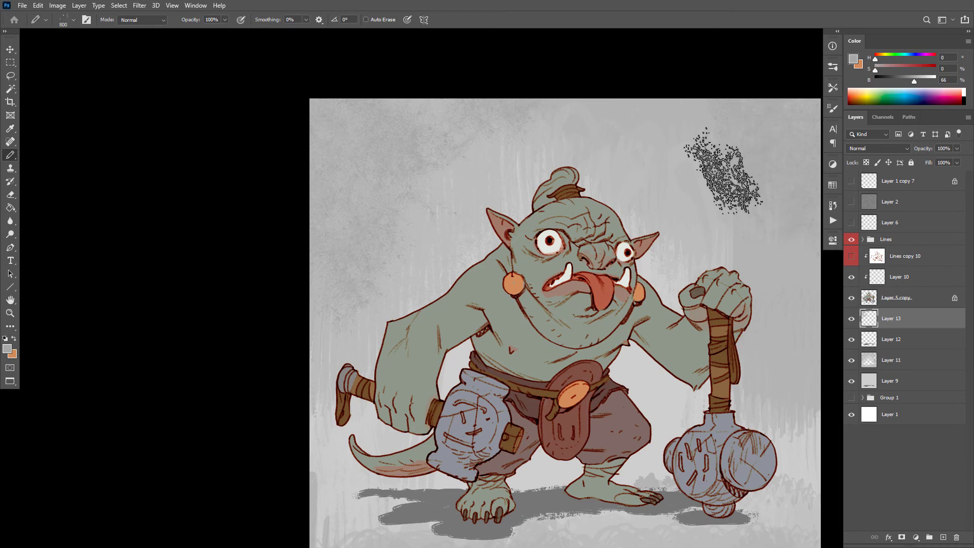
left_click(687, 213, "alt")
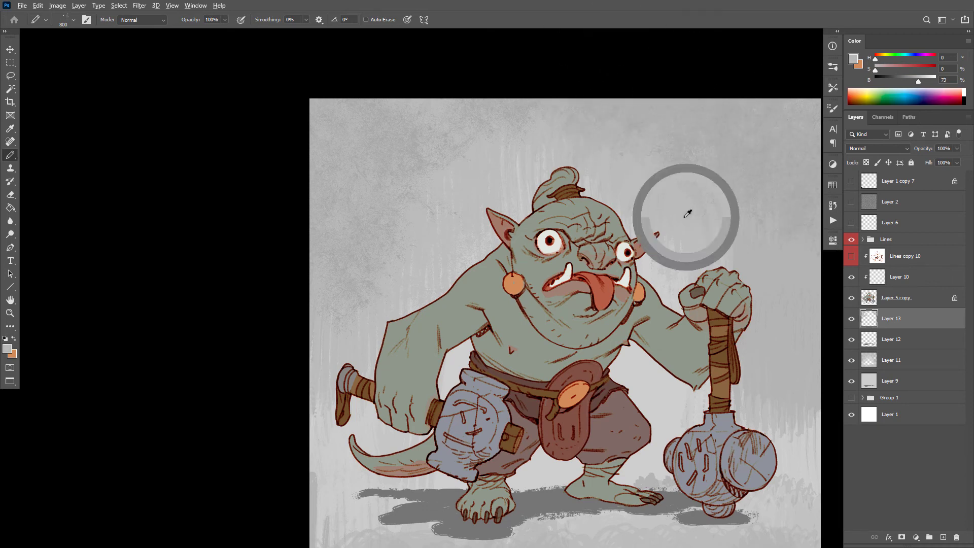
left_click(654, 358, "alt")
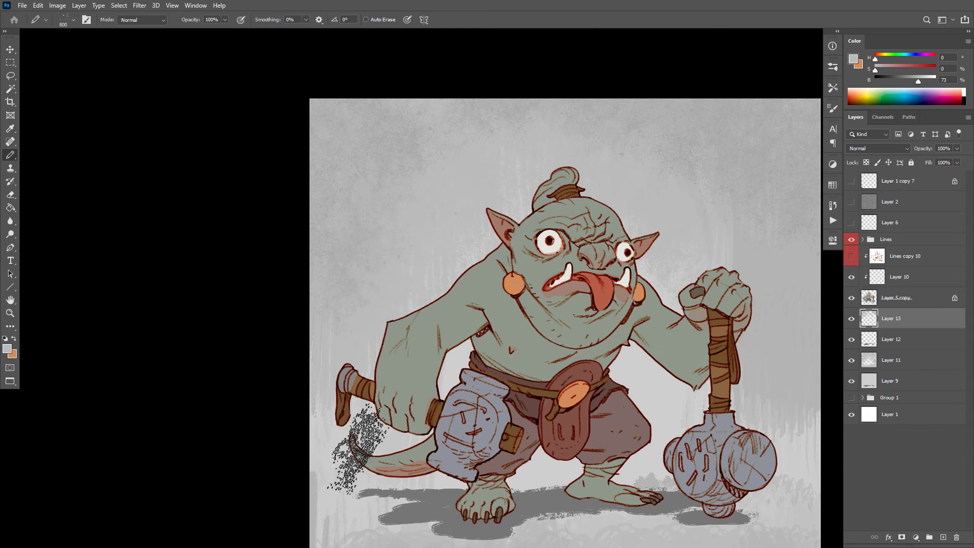
Splatter the backdrop beside the large hammer and its gripping fist with alternating greys of brightness 72 and 81
left_click_drag(655, 358, 591, 258)
left_click(681, 135, "alt")
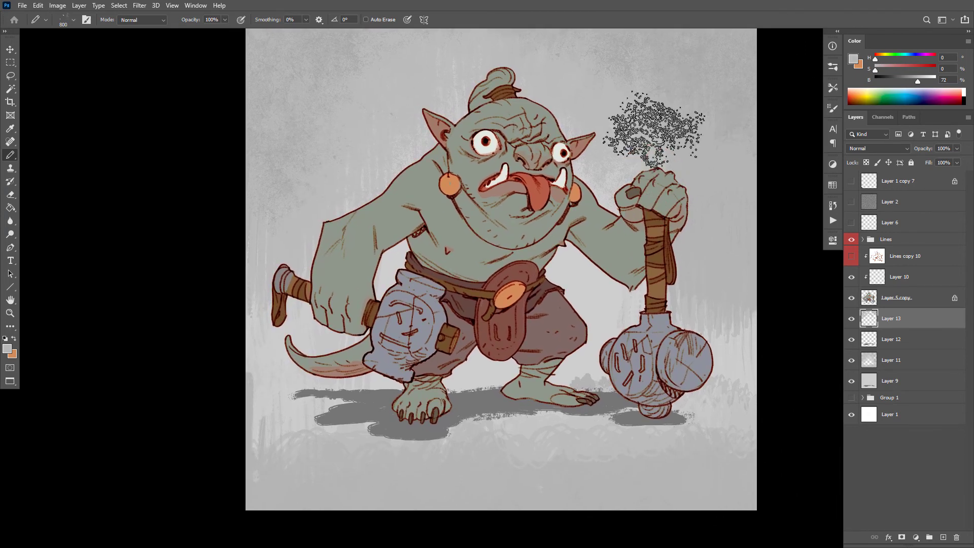
left_click(599, 298, "alt")
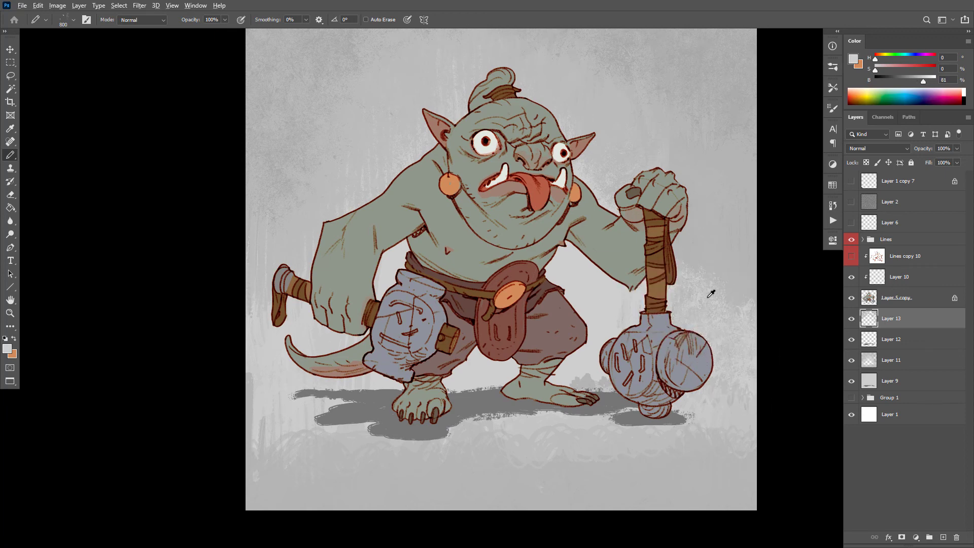
left_click(693, 303, "alt")
left_click(598, 308, "alt")
mouse_move(706, 267)
left_mouse_down()
mouse_move(748, 276)
mouse_move(698, 262)
left_mouse_up()
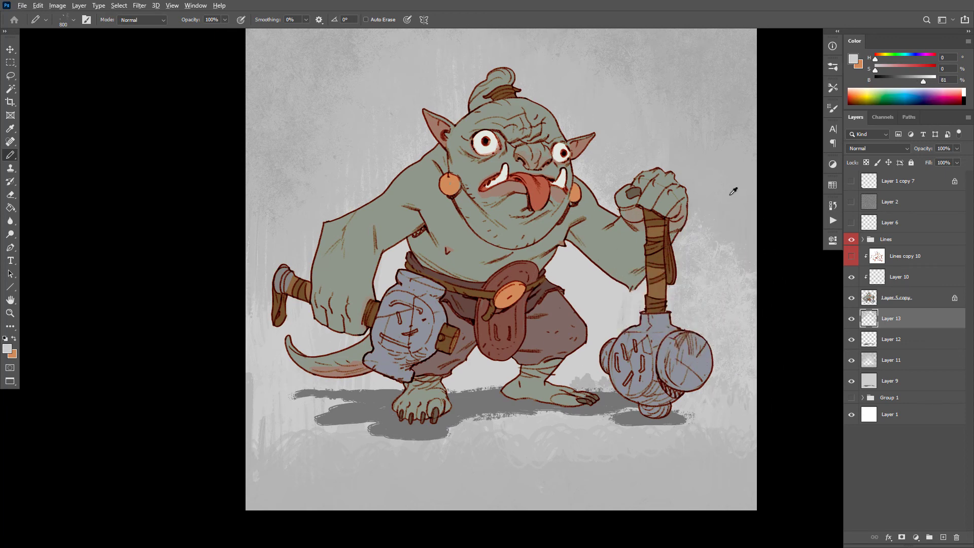
left_click(733, 191, "alt")
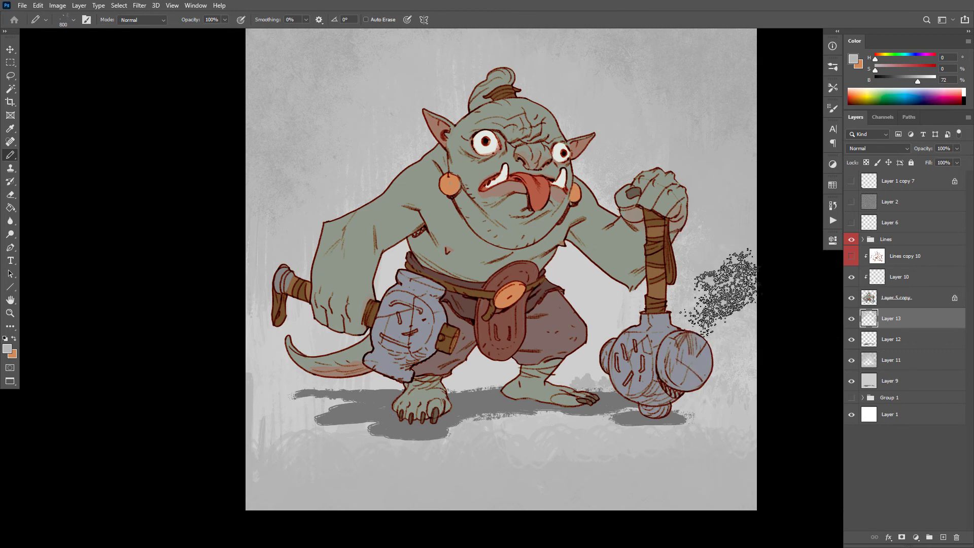
left_click(589, 301, "alt")
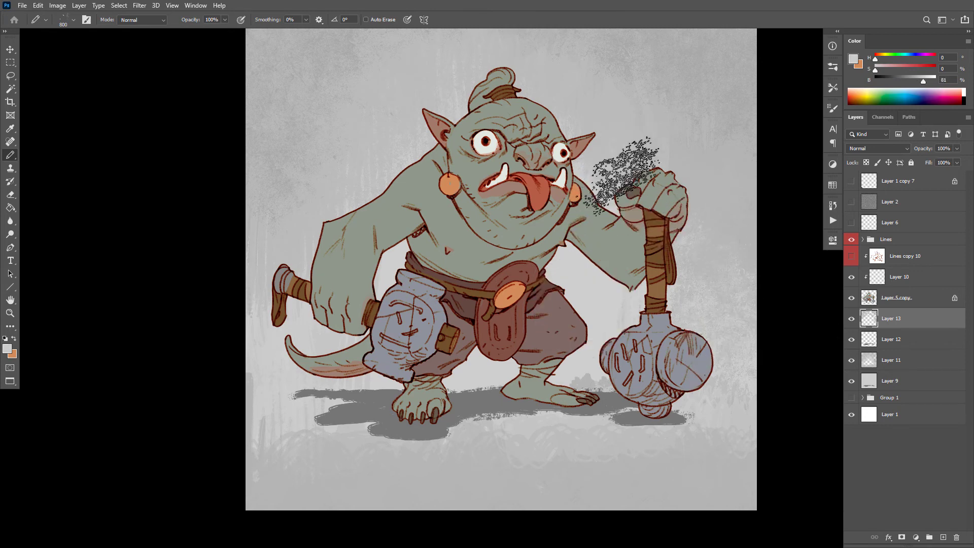
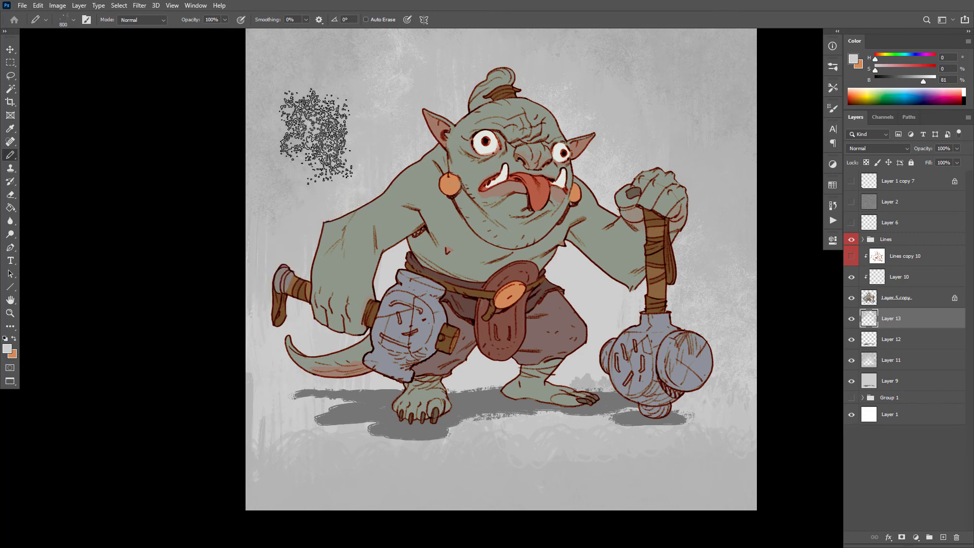
Splatter more texture onto the backdrop around the troll's arms, legs and large hammer, alternating greys of brightness 71, 81 and 74
left_click(358, 139, "alt")
mouse_move(354, 142)
left_mouse_down()
mouse_move(310, 130)
mouse_move(320, 147)
left_mouse_up()
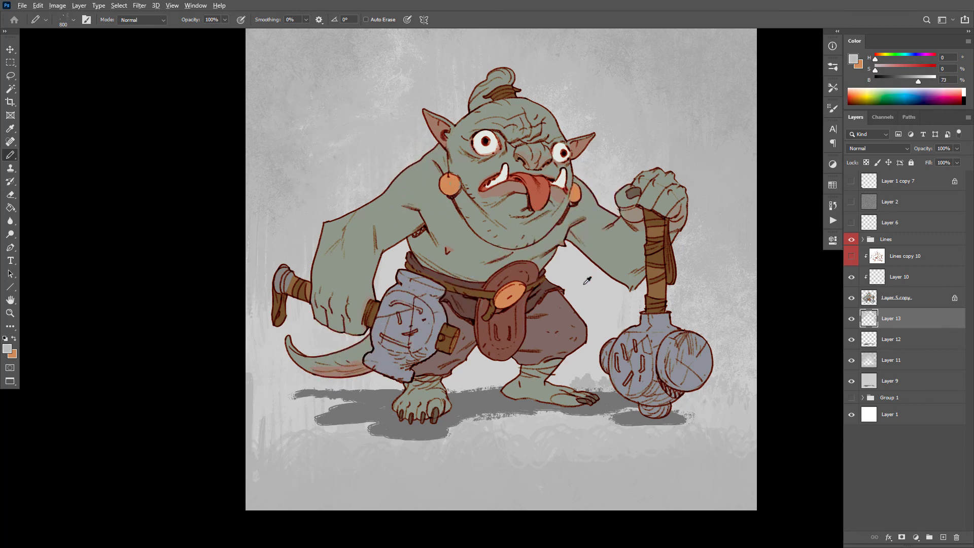
left_click(587, 280, "alt")
left_click(297, 417, "alt")
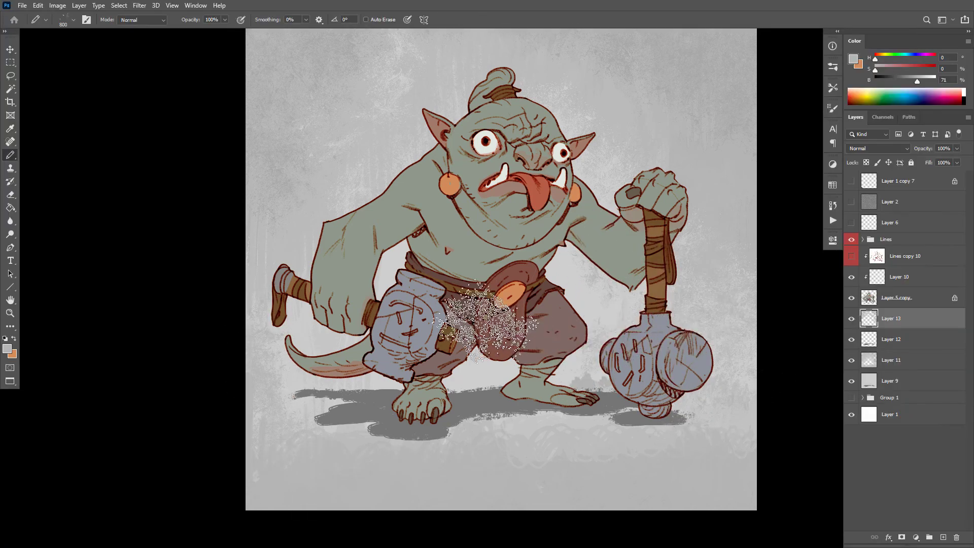
left_click(568, 275, "alt")
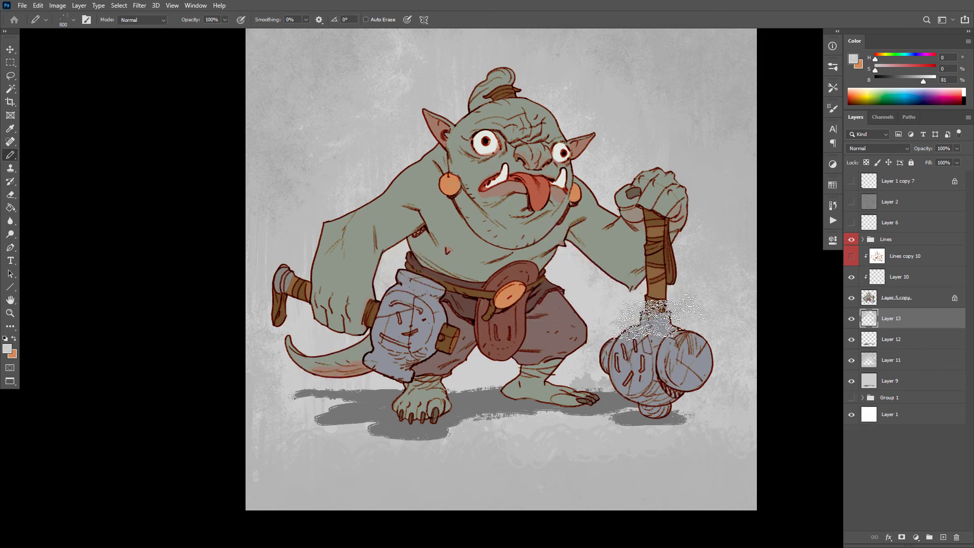
key("Tab")
key("Tab")
key("Tab")
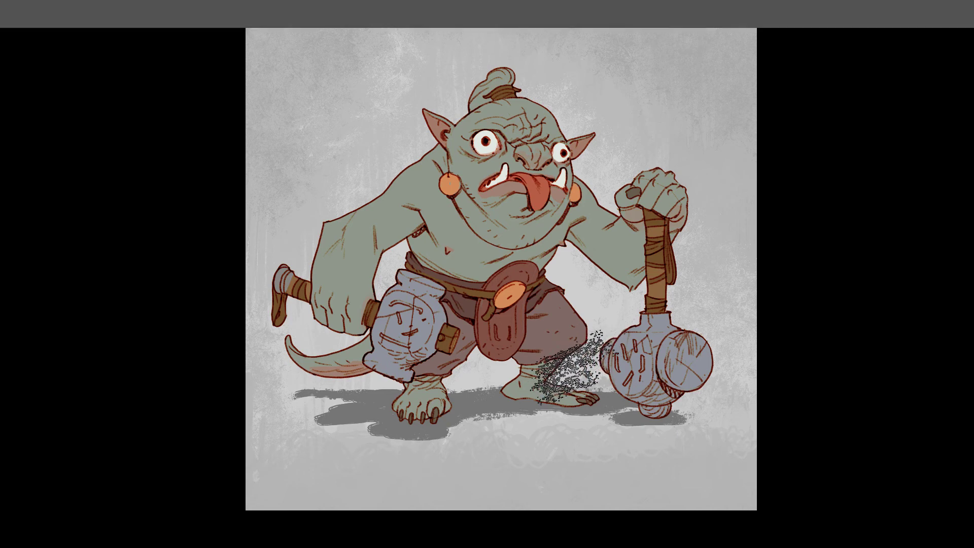
key("Tab")
left_click_drag(675, 326, 690, 361)
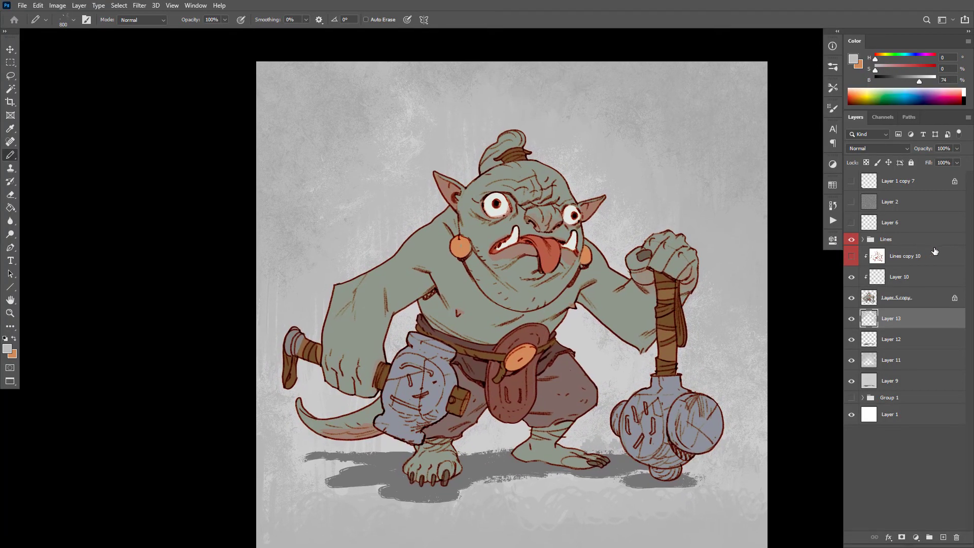
Add a clipped layer above Layer 10 and try splattering the trousers' muted brown over the figure
left_click(888, 299)
left_click(891, 281)
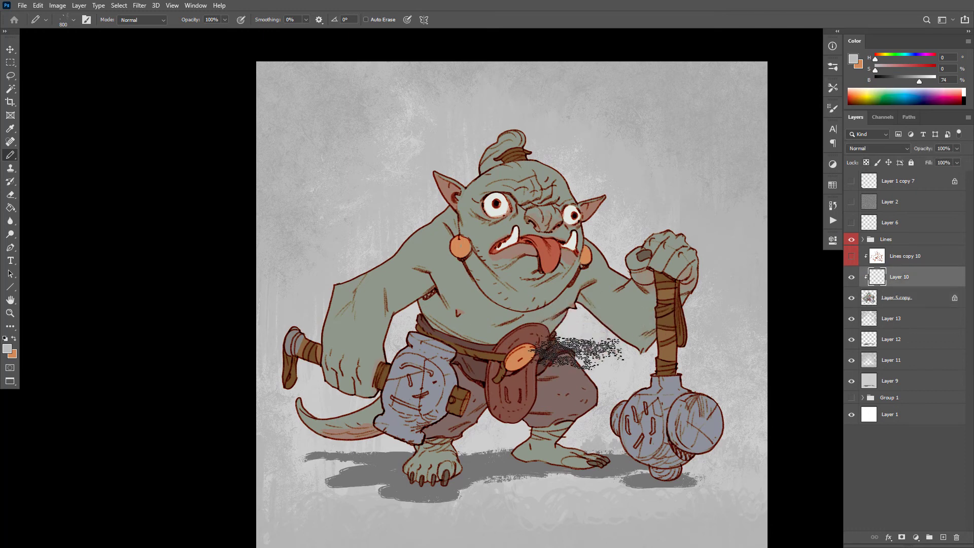
left_click(570, 373, "alt")
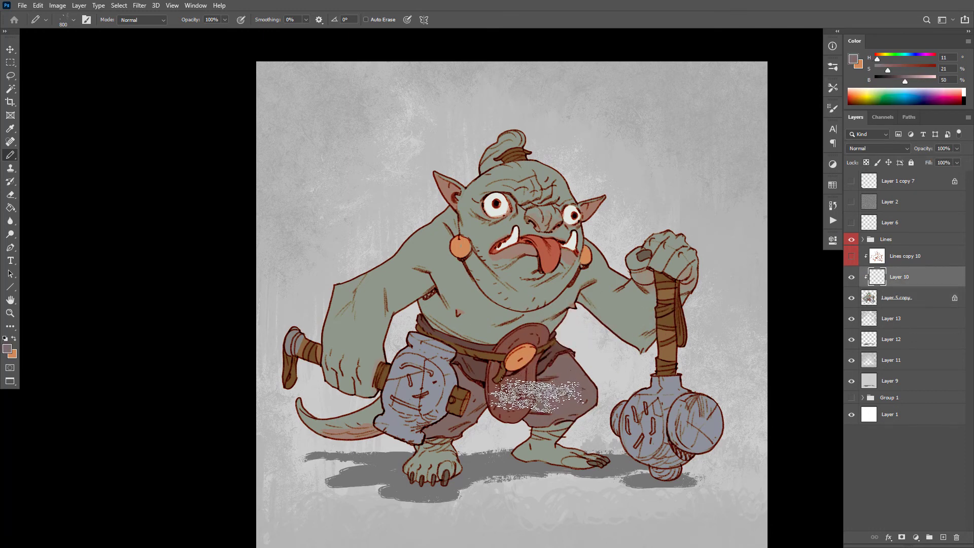
key("ctrl+shift+alt+n")
mouse_move(573, 379)
left_mouse_down()
mouse_move(574, 303)
mouse_move(556, 215)
mouse_move(568, 167)
mouse_move(384, 297)
mouse_move(532, 168)
left_mouse_up()
key("ctrl+z")
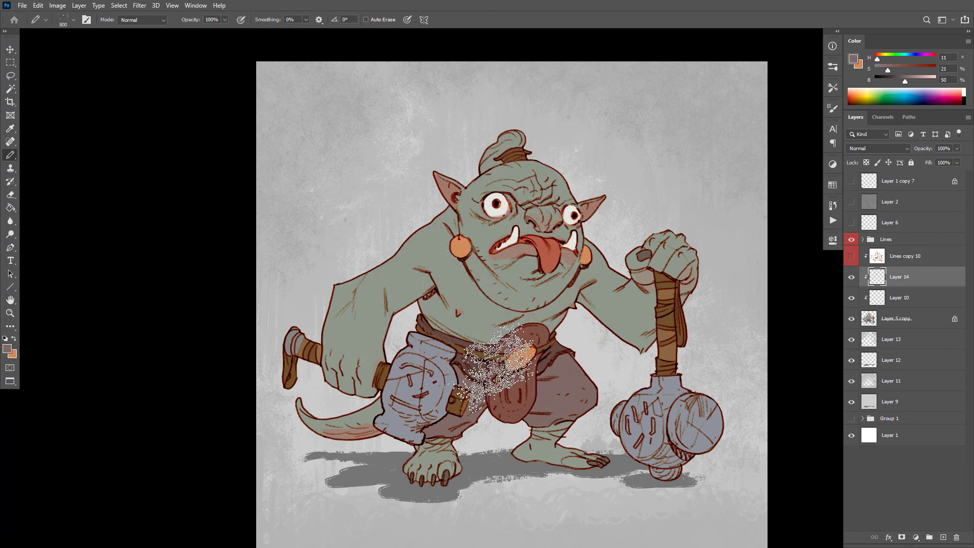
Splatter subtle texture over the troll at 20% opacity with a grey-green of hue 76, saturation 8 and brightness 56
key("2")
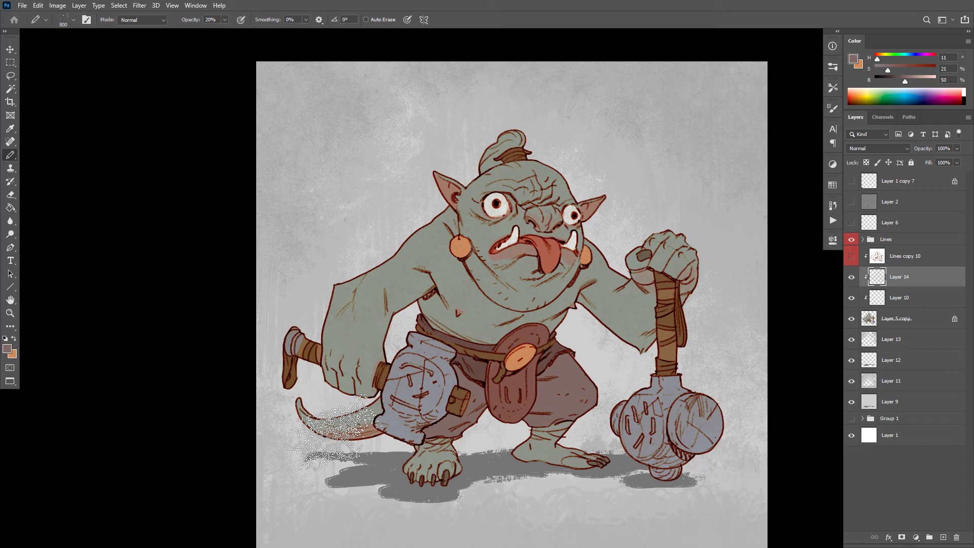
left_click(619, 301, "alt")
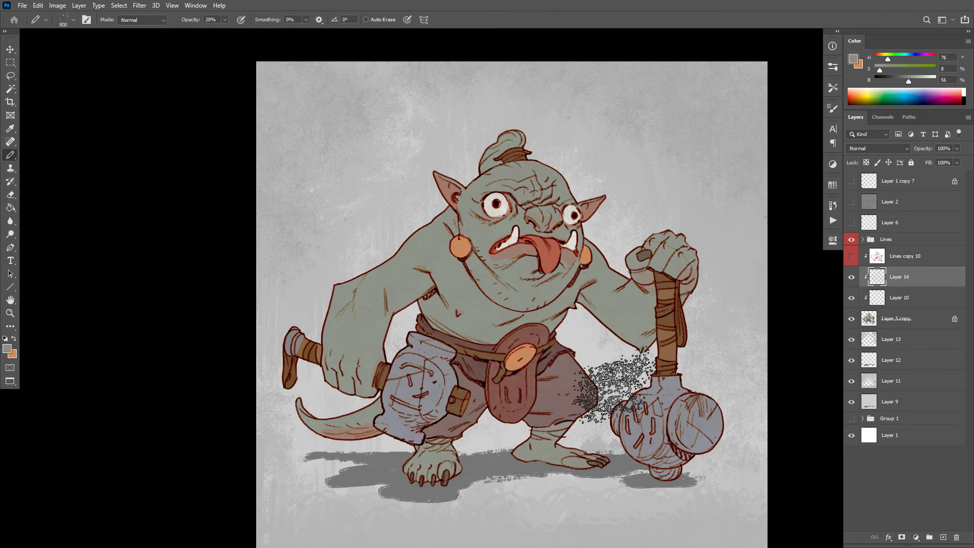
left_click_drag(678, 392, 693, 379)
mouse_move(693, 379)
left_mouse_down()
mouse_move(659, 380)
mouse_move(718, 375)
mouse_move(694, 376)
left_mouse_up()
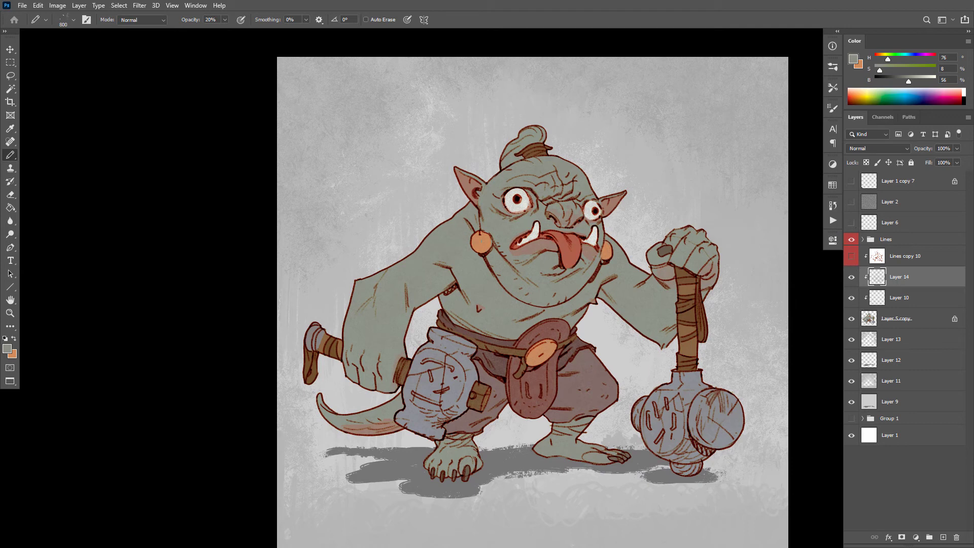
left_click(754, 326, "ctrl")
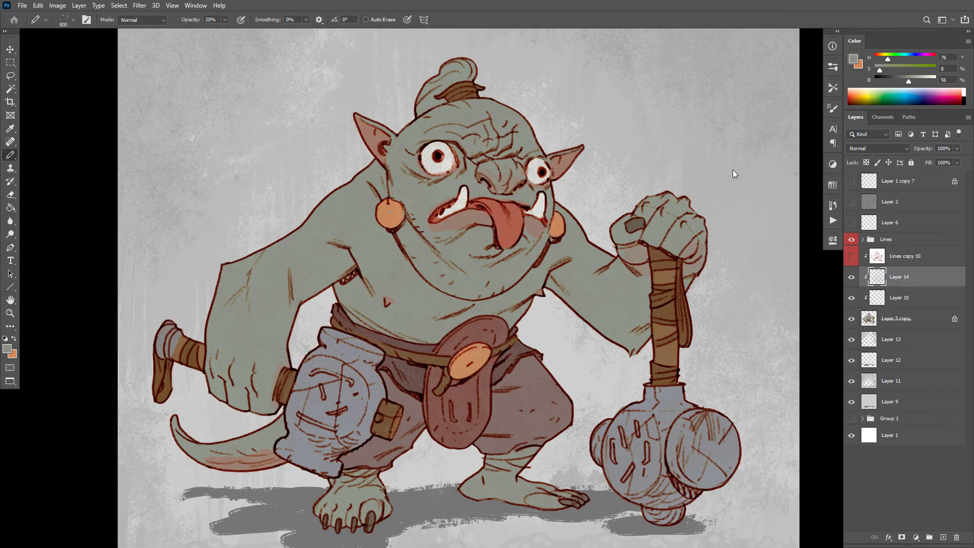
left_click_drag(632, 399, 603, 348)
left_click(610, 364, "alt")
Add a new layer above Layer 13 and switch to the Brush tool
left_click(863, 342)
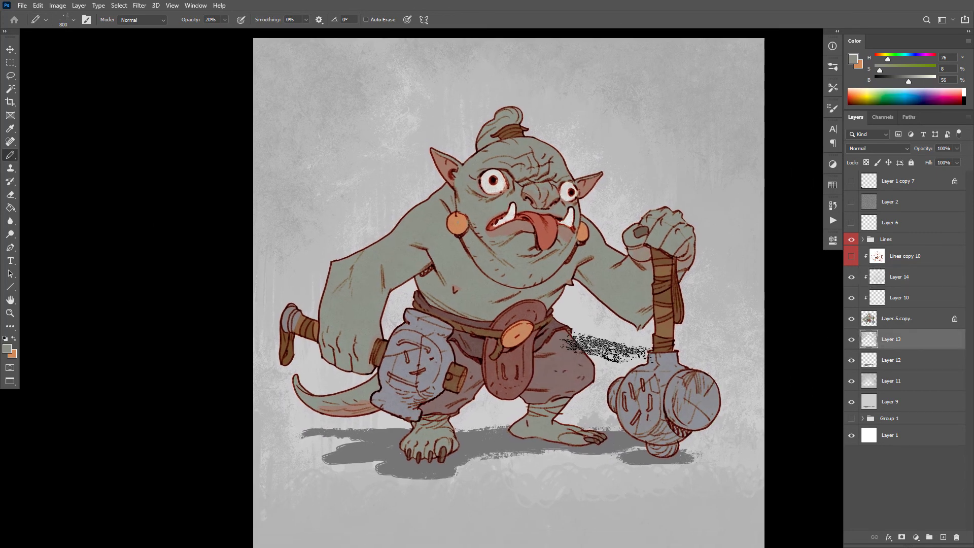
key("ctrl+alt+shift+n")
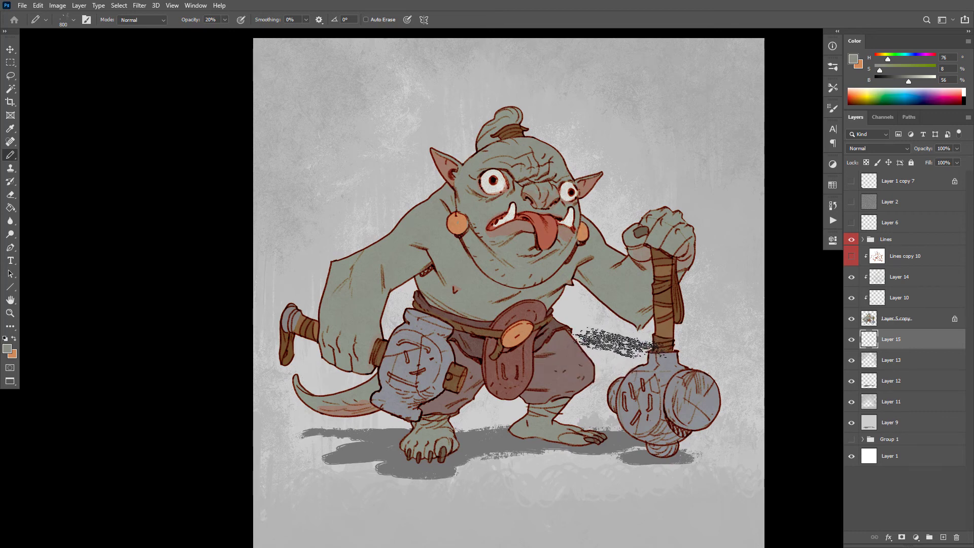
key("shift+b")
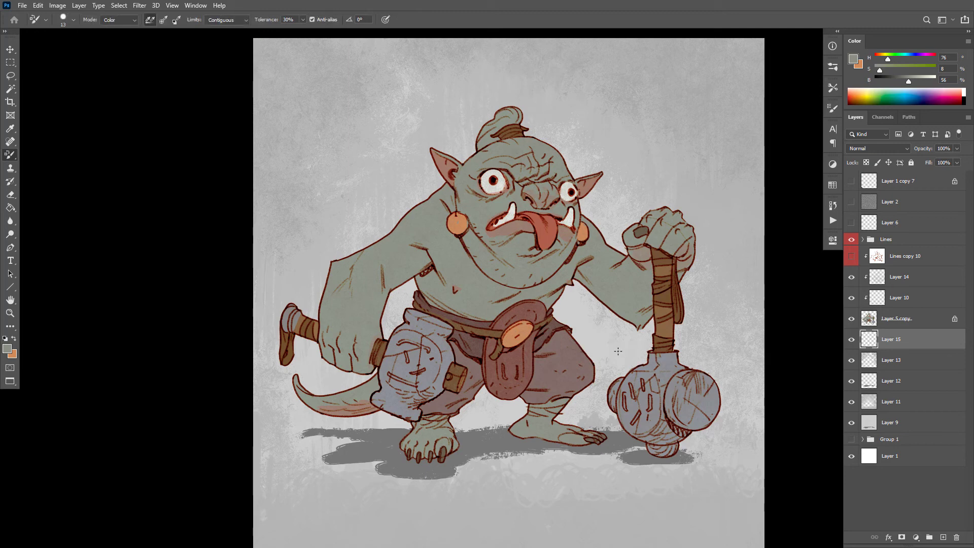
key("shift+b")
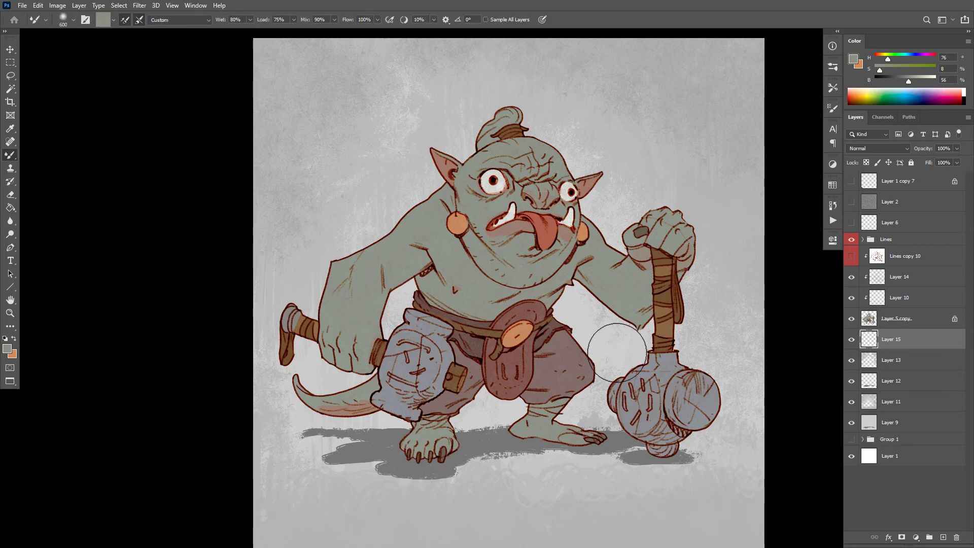
left_click(490, 206)
key("shift+b")
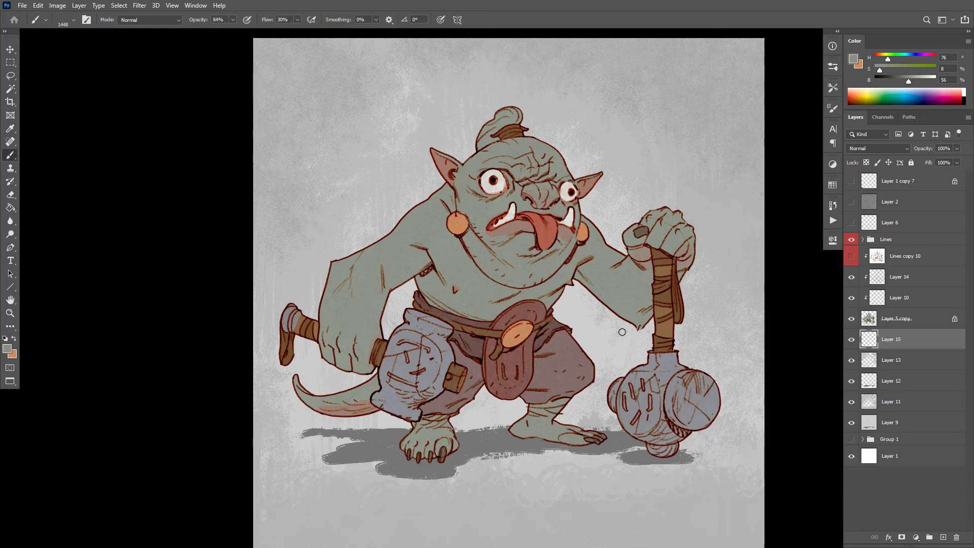
Enlarge the soft brush to 1500 px and add a new clipped layer above Layer 14
key("ctrl+shift+h")
key("ctrl+shift+h")
key("bracketright")
key("bracketright")
key("bracketright")
key("bracketright")
key("bracketright")
key("bracketright")
key("bracketright")
key("bracketright")
key("bracketright")
key("bracketright")
key("bracketright")
key("bracketright")
key("bracketright")
left_click(897, 283)
key("ctrl+shift+alt+n")
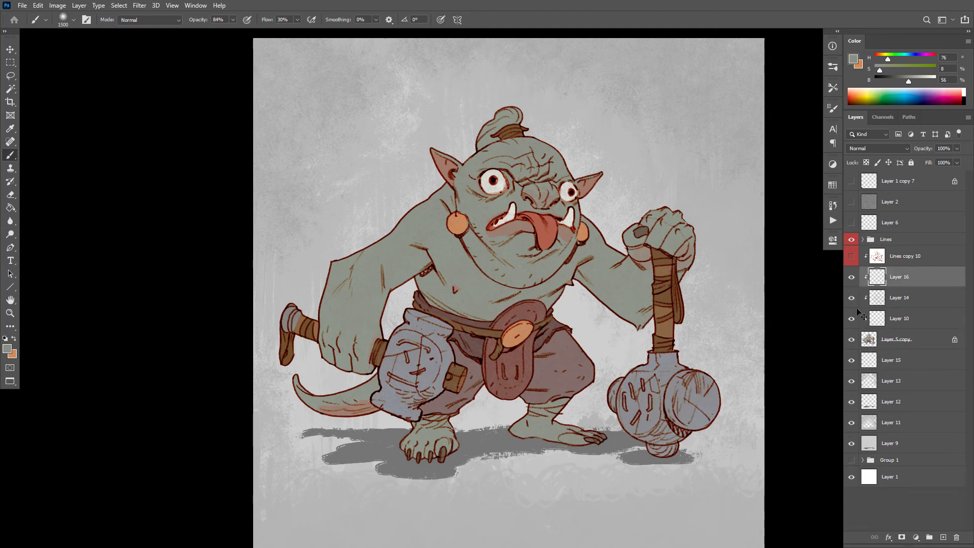
Shade the troll's lower body, hanging arm, tail and both hammers with soft black
key("d")
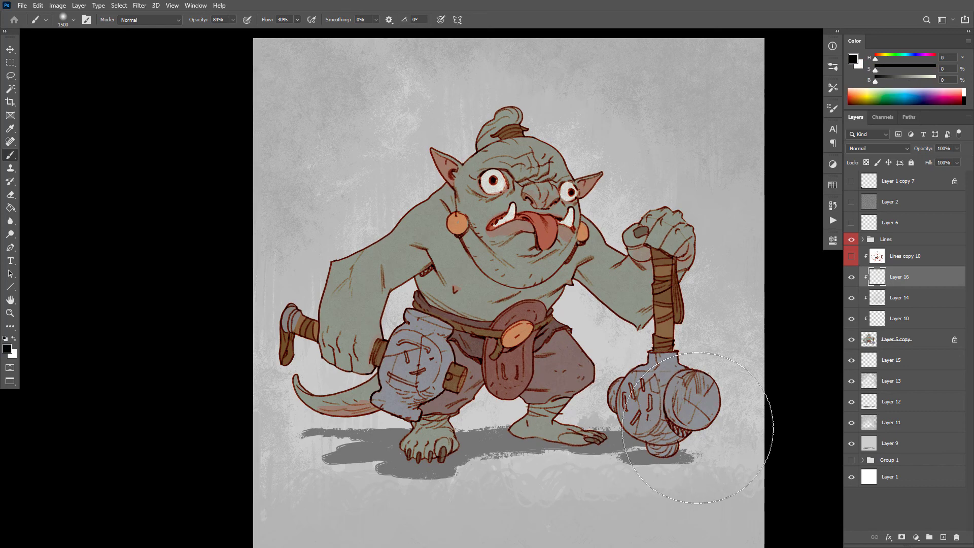
mouse_move(661, 397)
left_mouse_down()
mouse_move(692, 418)
mouse_move(649, 362)
mouse_move(673, 339)
mouse_move(642, 332)
mouse_move(634, 437)
mouse_move(542, 415)
mouse_move(596, 365)
mouse_move(494, 429)
mouse_move(467, 344)
mouse_move(435, 425)
mouse_move(300, 356)
mouse_move(412, 324)
mouse_move(335, 422)
mouse_move(313, 314)
mouse_move(652, 292)
left_mouse_up()
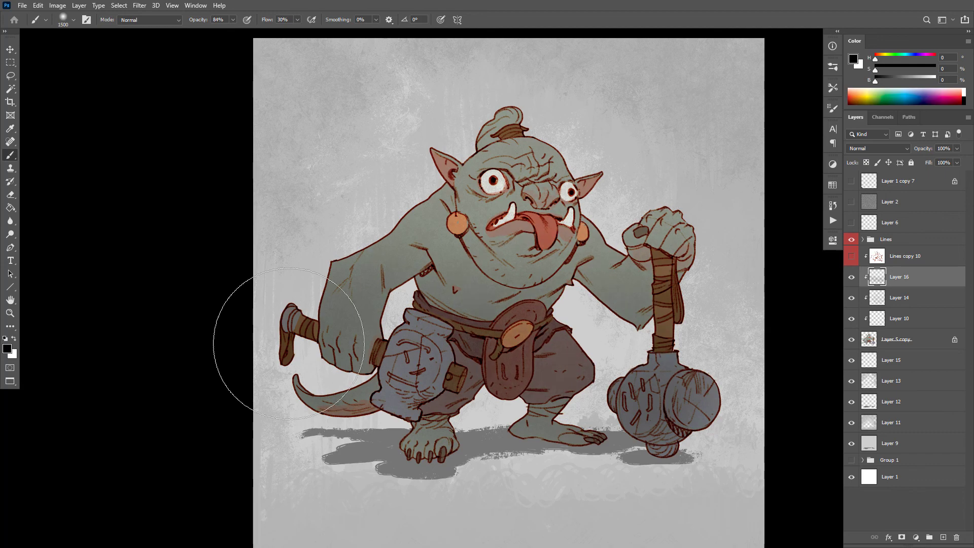
mouse_move(665, 421)
left_mouse_down()
mouse_move(612, 393)
mouse_move(462, 441)
mouse_move(470, 431)
mouse_move(666, 452)
left_mouse_up()
left_click(628, 334, "alt")
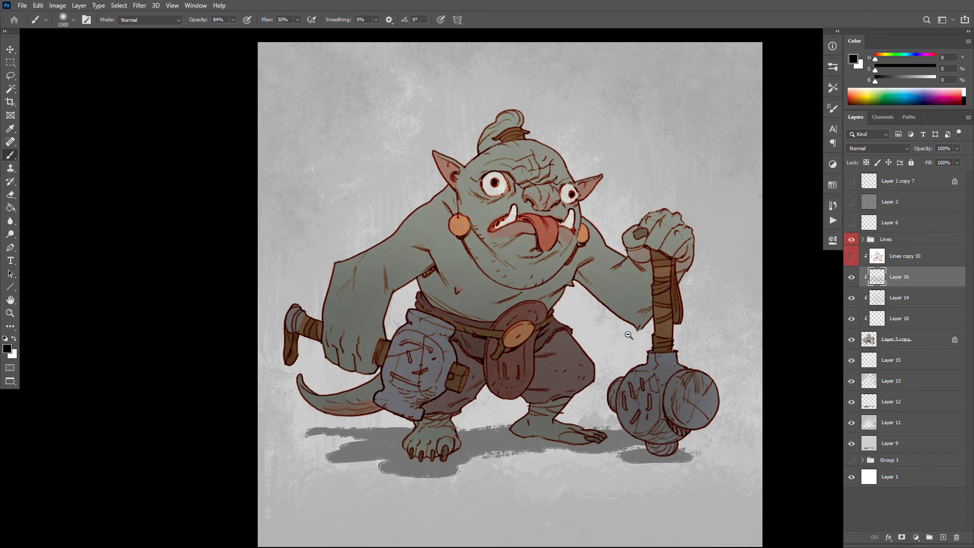
left_click(628, 335, "alt")
left_click_drag(655, 341, 674, 299)
left_click(672, 298, "ctrl")
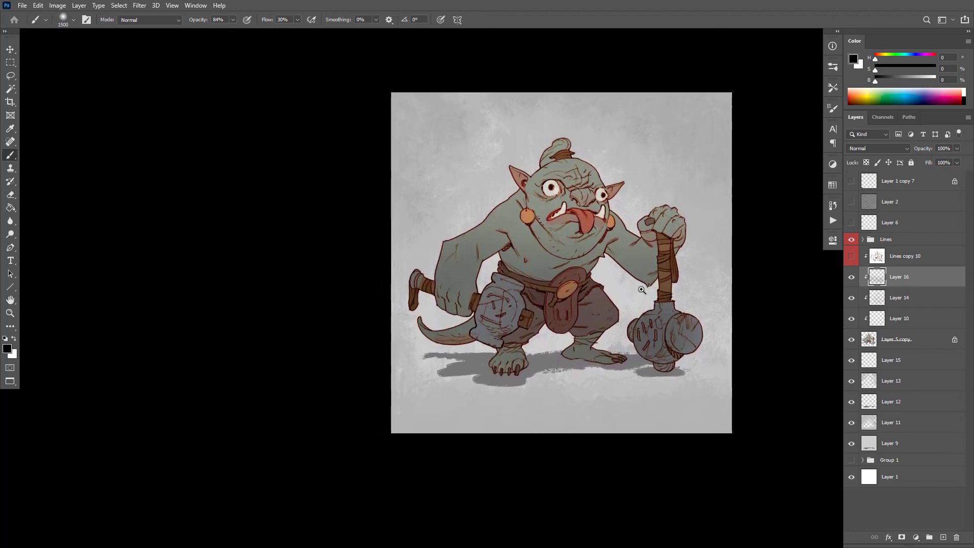
left_click(641, 289, "ctrl")
Choose the Brush Pencil - 01 preset, select the Layer 5 copy flats, isolate them for a check and show all layers again
key("shift+b")
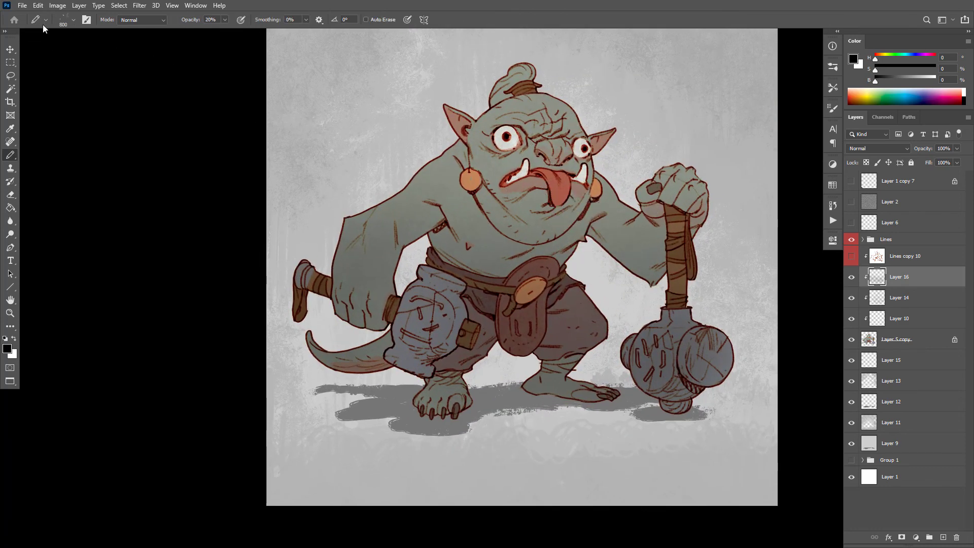
left_click(46, 20)
left_click(79, 40)
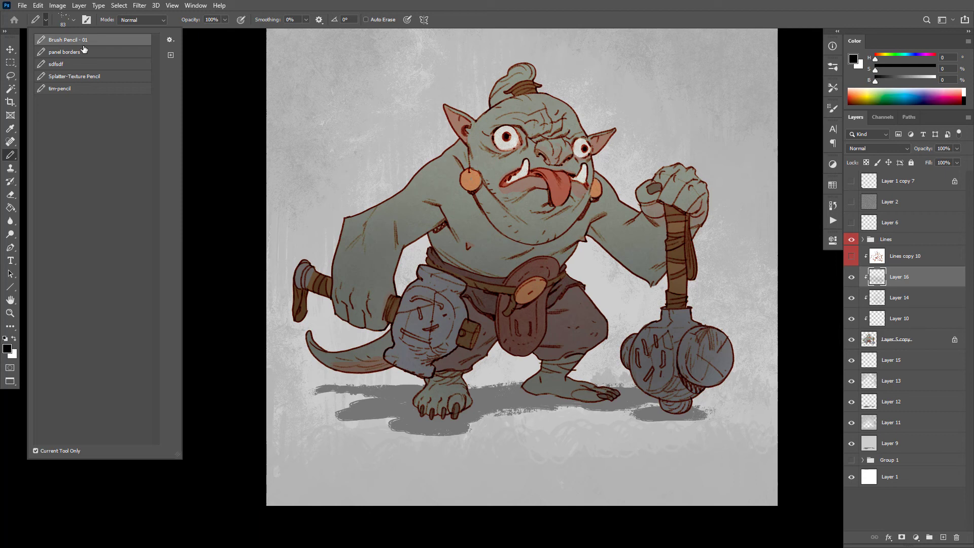
left_click(877, 281)
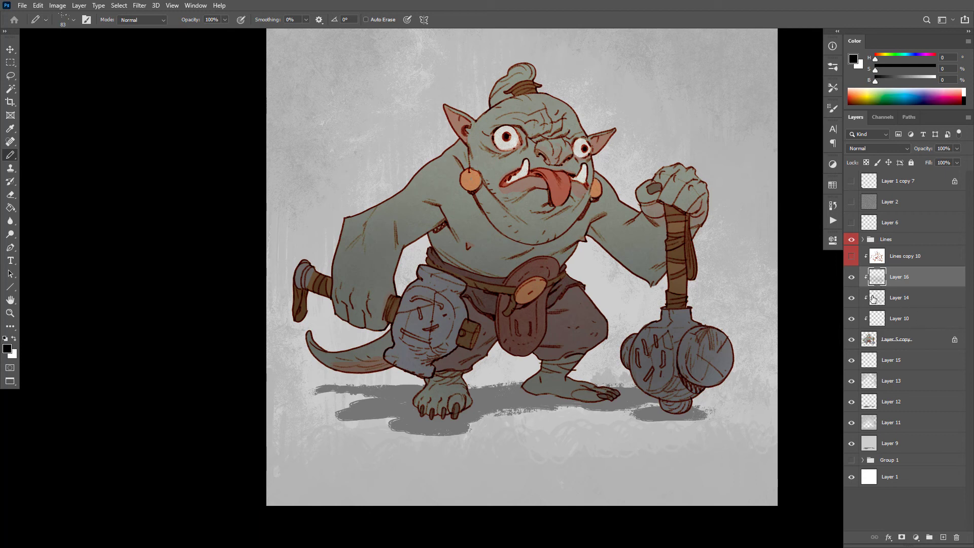
left_click(871, 342)
left_click(851, 339, "alt")
left_click(570, 108, "alt")
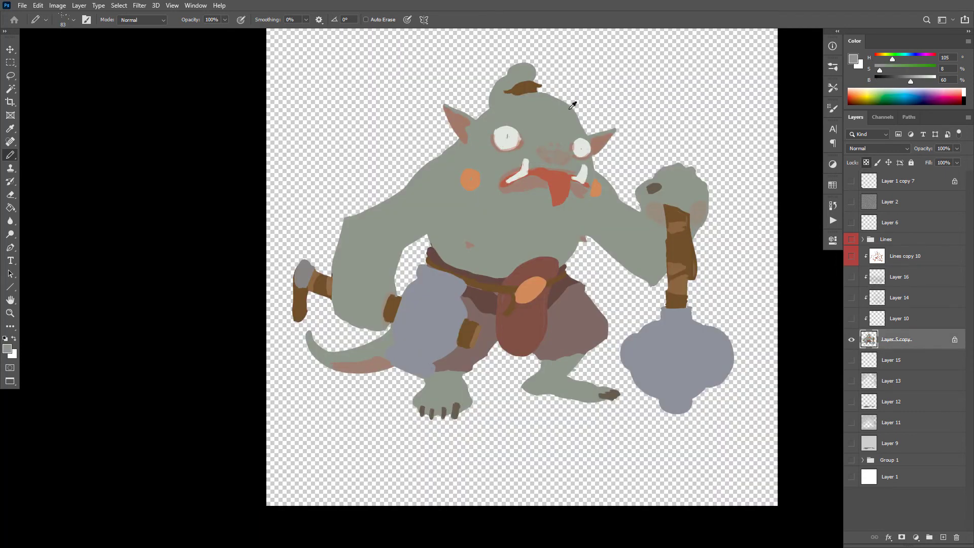
left_click(851, 340, "alt")
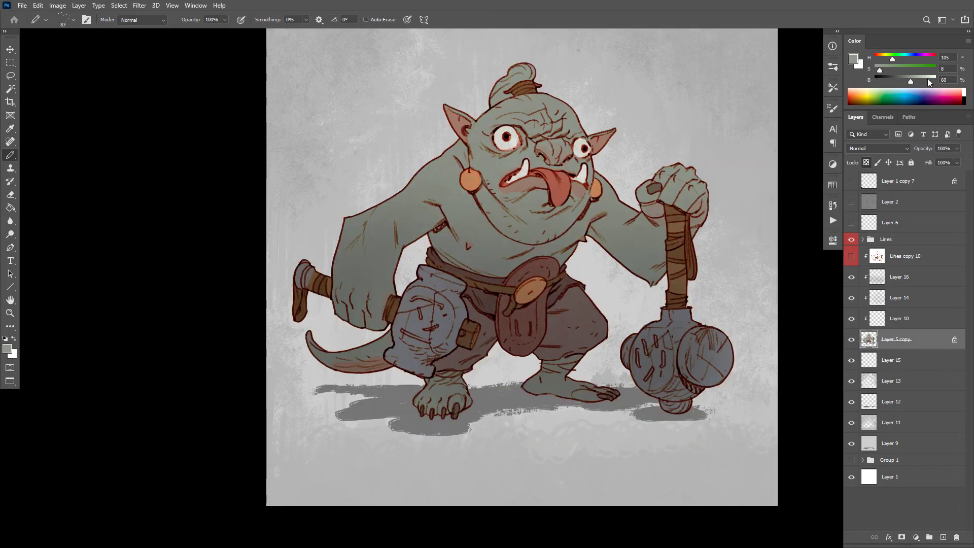
Try to paint the topknot dark brown with hue 30, saturation 36 and brightness 38
left_click(681, 223, "alt")
left_click_drag(902, 71, 896, 71)
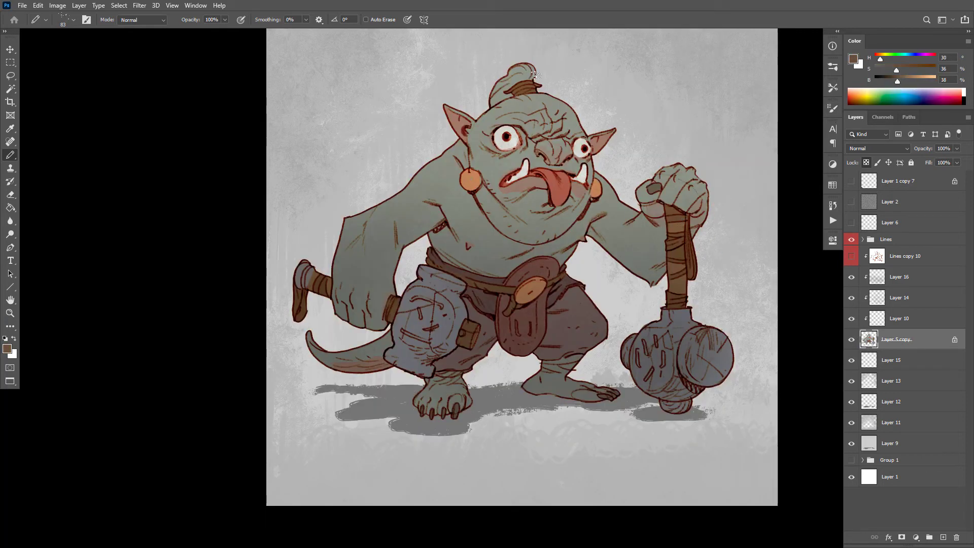
left_click_drag(536, 75, 511, 83)
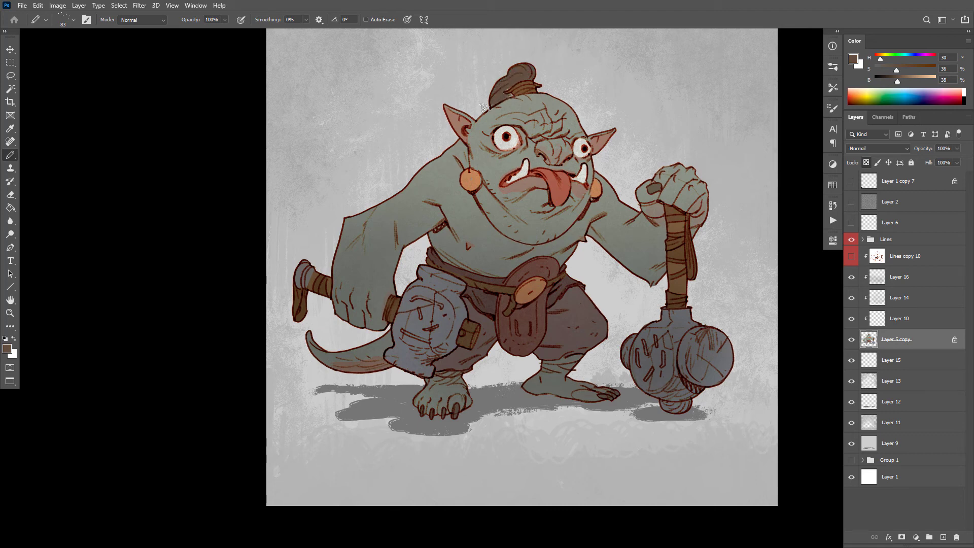
key("ctrl+z")
Try a lighter brown of hue 30 and saturation 30 on the topknot with a 50 px pencil
left_click(911, 81)
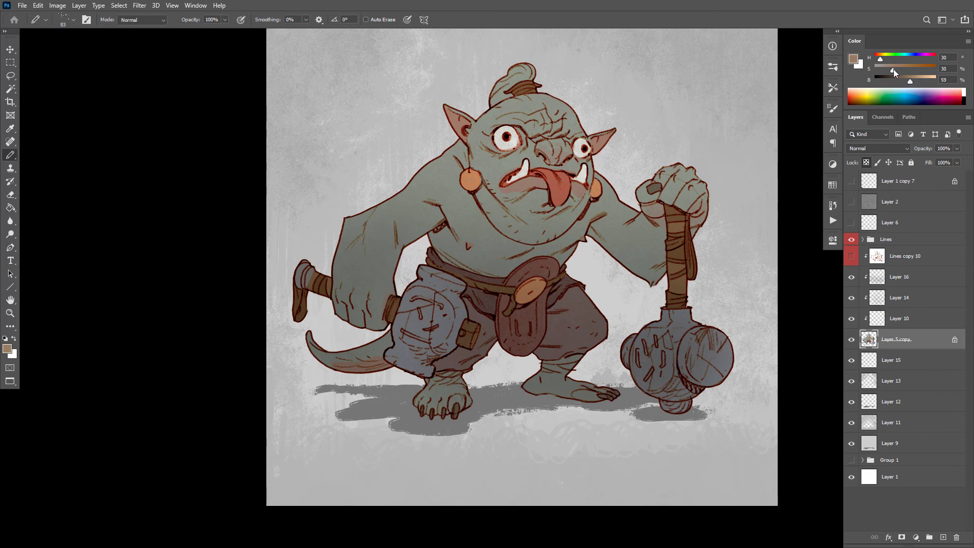
scroll(542, 115, "up", 2)
key("bracketleft")
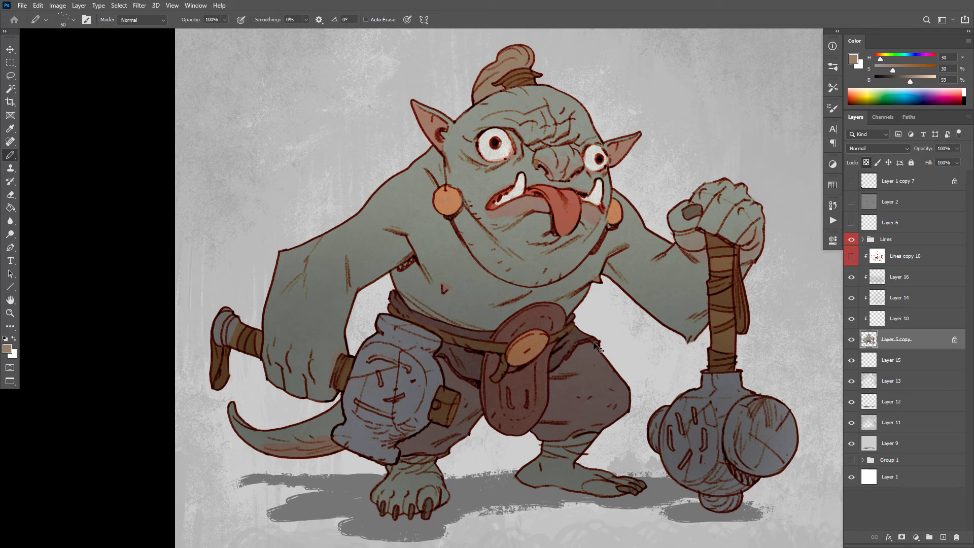
key("ctrl+z")
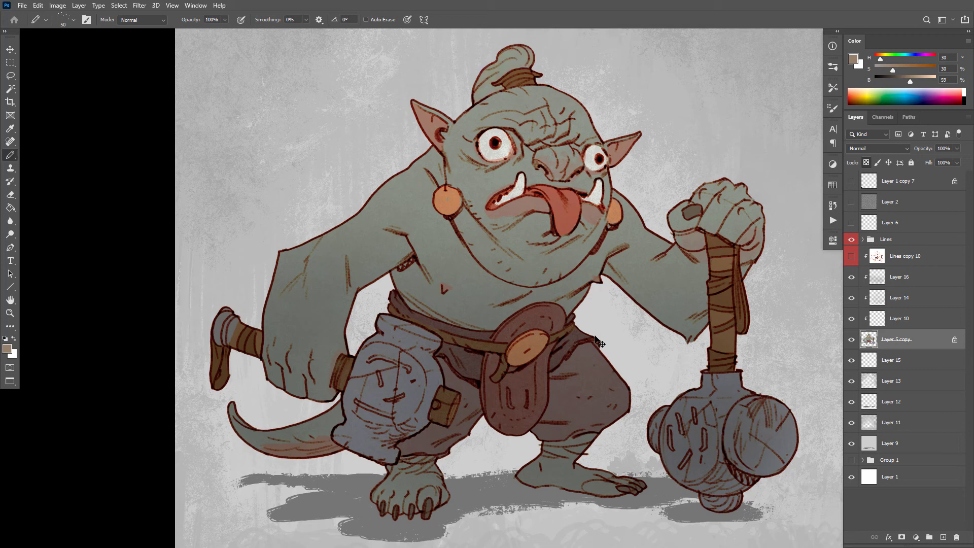
Paint the topknot with the hair tie's brown and fill it with a dark reddish brown of hue 12, saturation 35 and brightness 25
left_click(527, 67, "alt")
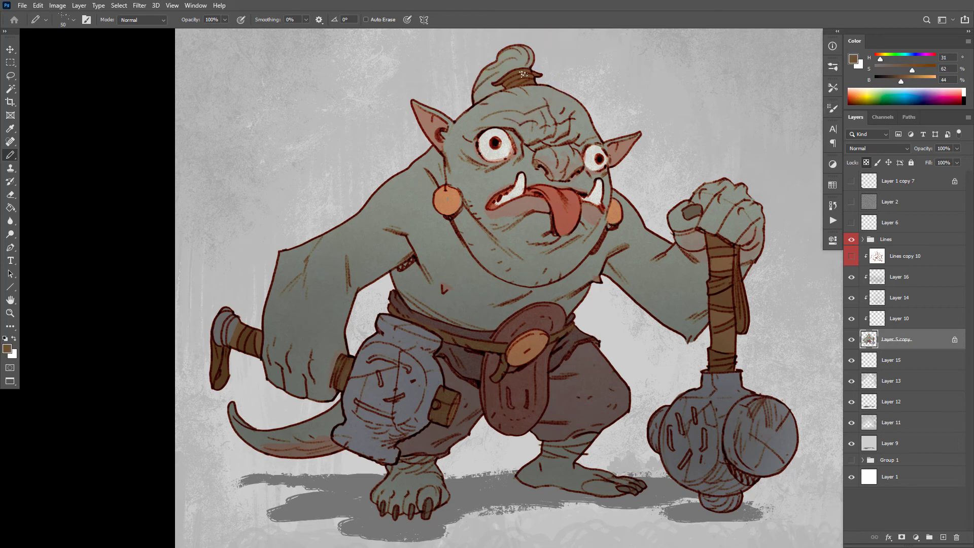
mouse_move(547, 70)
left_mouse_down()
mouse_move(522, 61)
mouse_move(540, 36)
left_mouse_up()
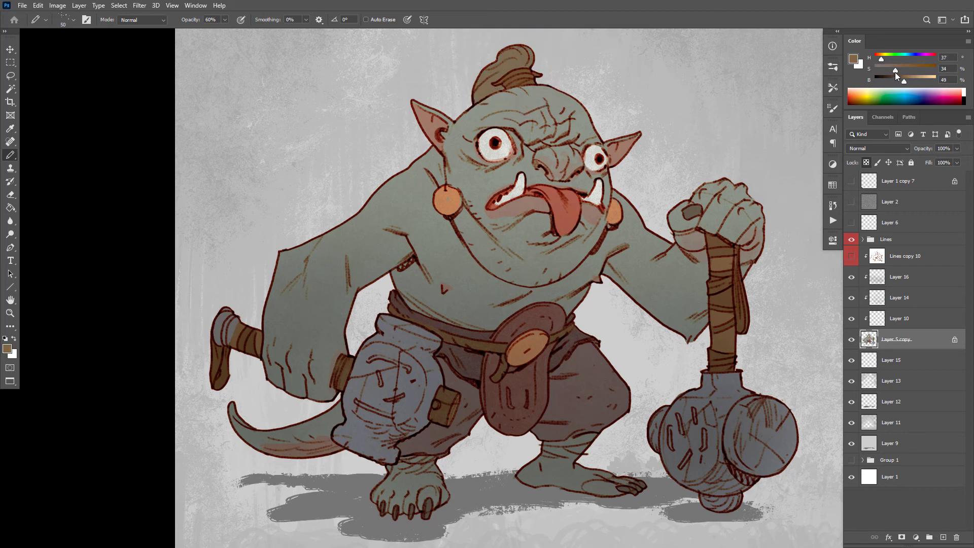
key("g")
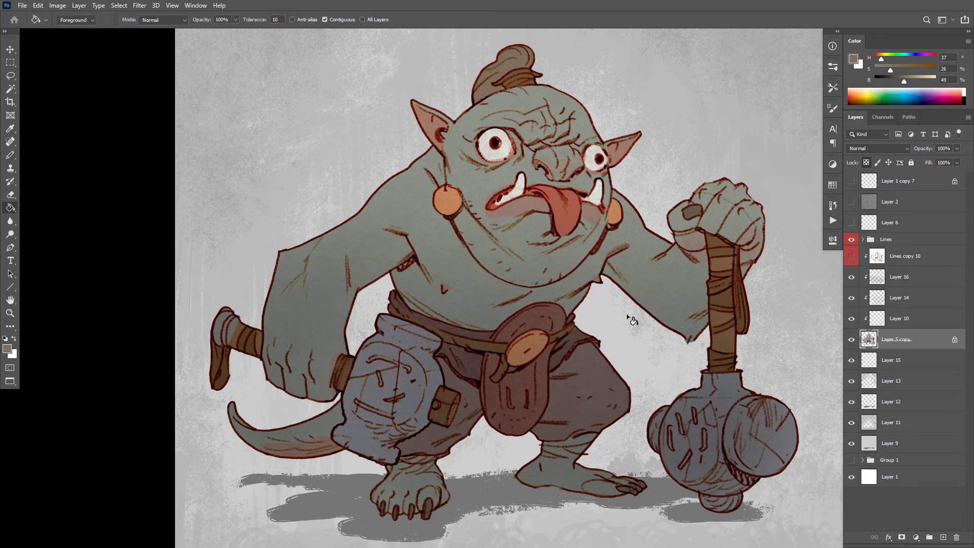
left_click(547, 317, "alt")
left_click(522, 68)
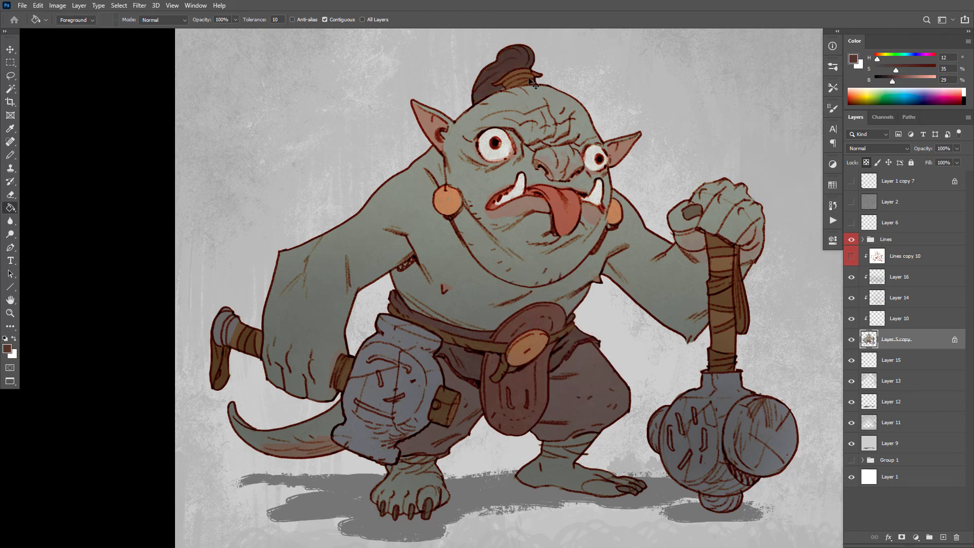
Undo the full-strength topknot fill and refill the topknot with the same dark reddish brown at 30% opacity
key("ctrl+z")
left_click(517, 62)
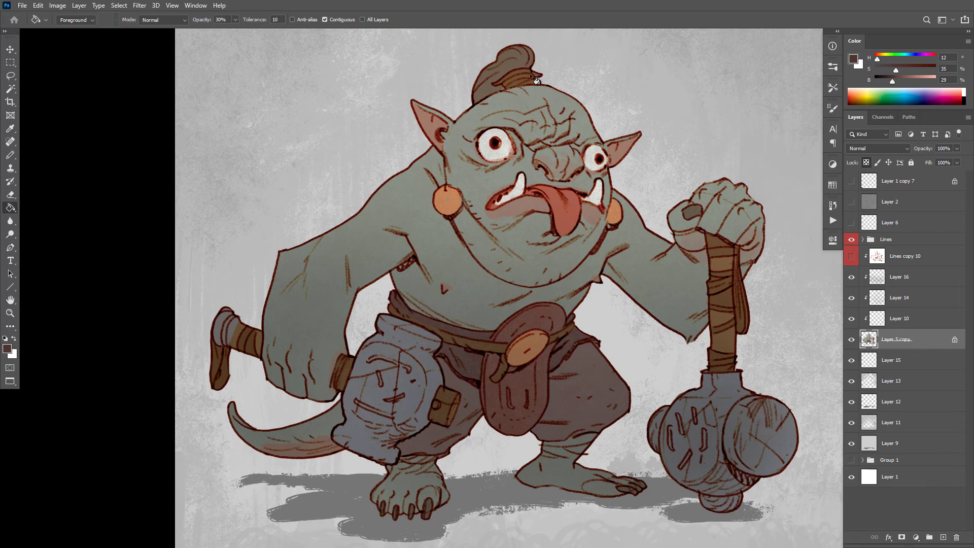
key("b")
left_click(493, 83, "alt")
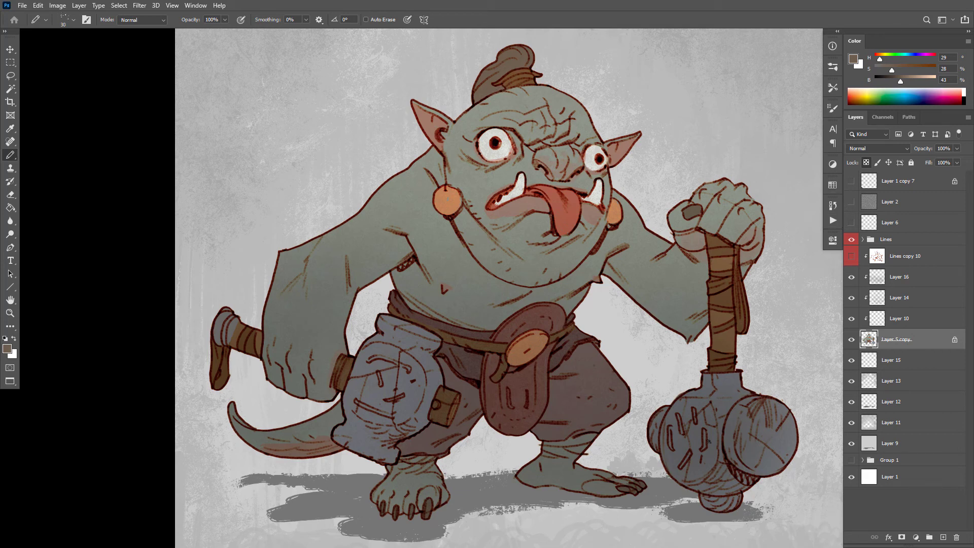
left_click(854, 343, "alt")
left_click(850, 342, "alt")
On Layer 16, brush soft blue-grey shading of hue 215, saturation 8 and brightness 60 over the figure at 1500 px
left_click(897, 258)
left_click(880, 280)
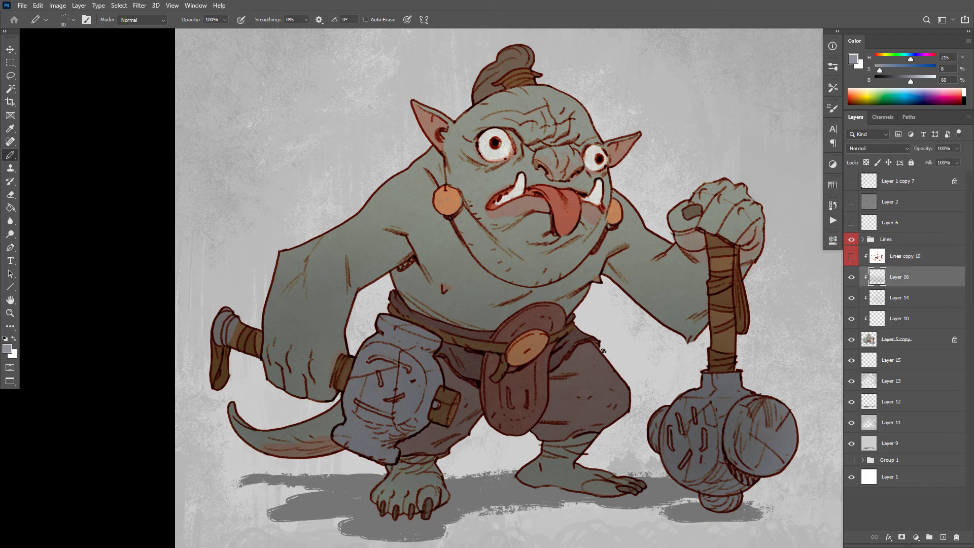
key("shift+b")
key("shift+b")
key("shift+b")
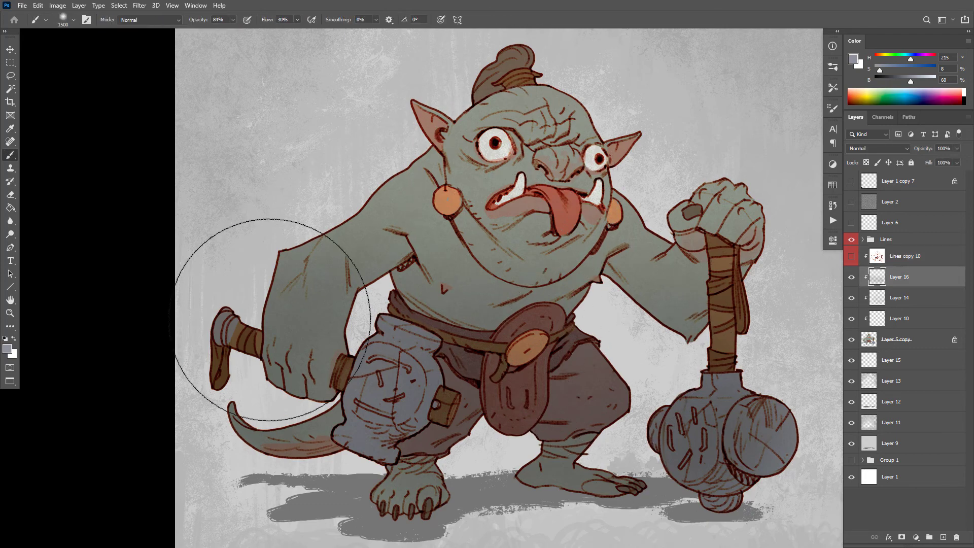
left_click_drag(446, 312, 415, 355)
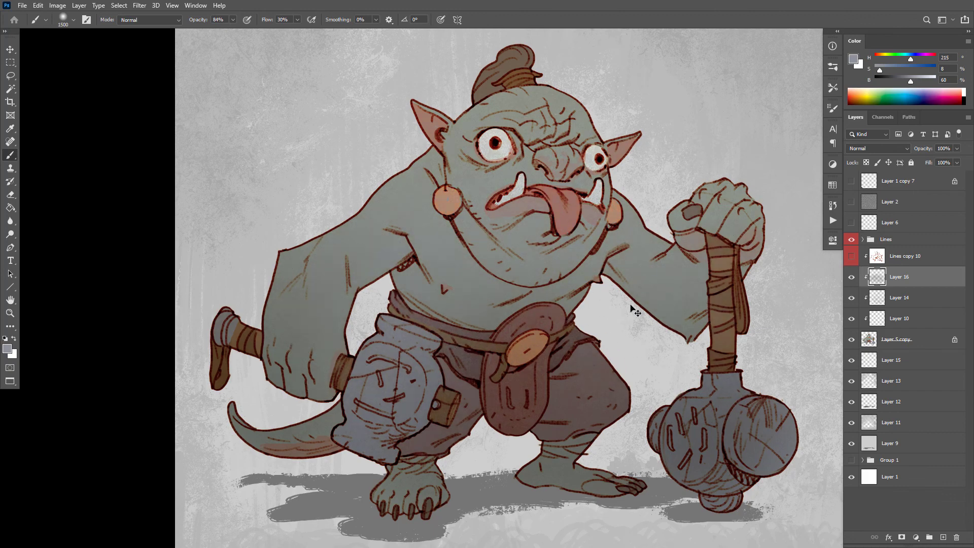
key("ctrl+z")
left_click(662, 317, "alt")
left_click_drag(663, 323, 710, 244)
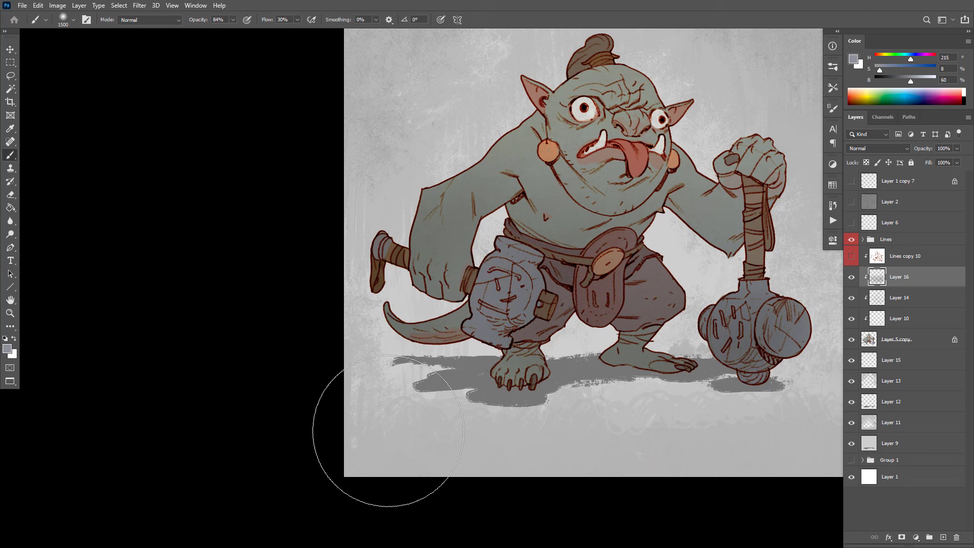
Brush a darker reddish grey of hue 9, saturation 14 and brightness 35 over the figure on Layer 16
left_click(609, 75, "alt")
left_click_drag(660, 235, 661, 238)
left_click(646, 253, "alt")
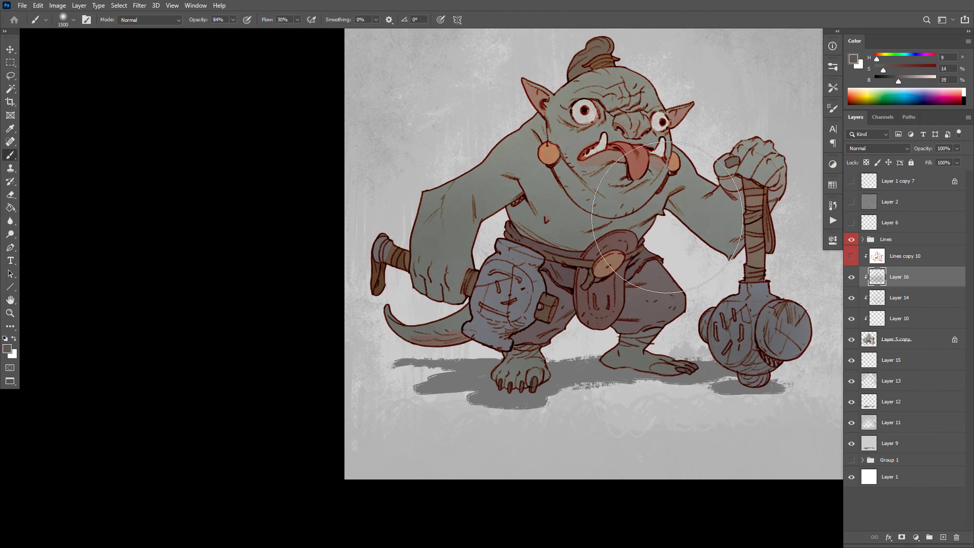
Erase the Layer 16 shading over the mouth, chin, belly and belt with a soft 600 px eraser
scroll(657, 158, "up", 1)
key("e")
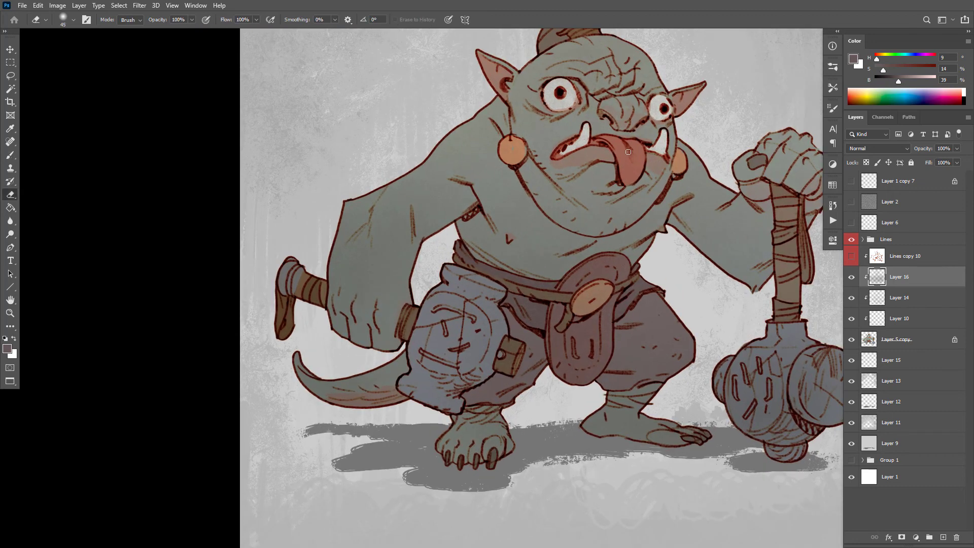
key("bracketright")
key("bracketright")
key("bracketright")
mouse_move(631, 145)
left_mouse_down()
mouse_move(591, 150)
mouse_move(590, 184)
mouse_move(636, 209)
mouse_move(632, 218)
left_mouse_up()
left_click_drag(661, 250, 599, 356)
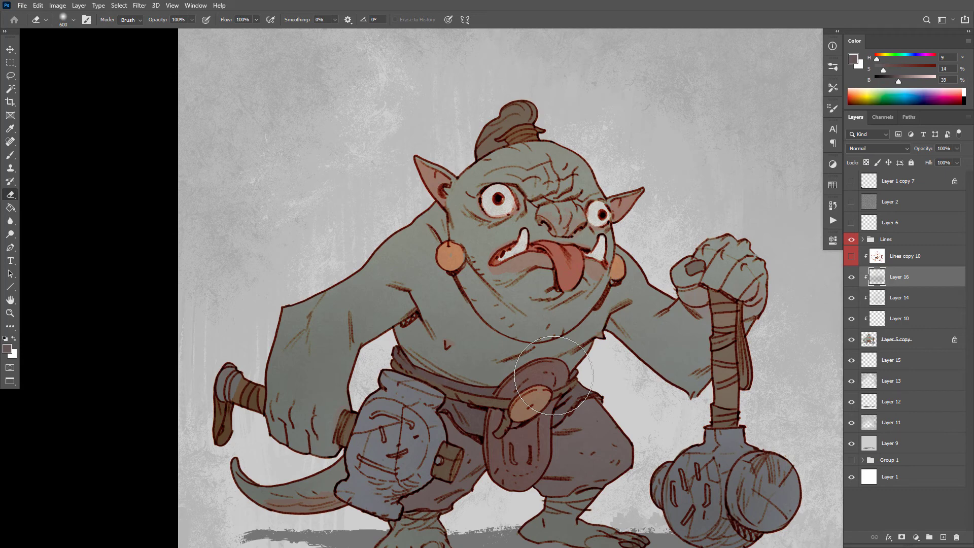
Compare the whole figure with the Layer 16 shading hidden and shown
left_click(626, 264, "alt")
left_click(626, 263, "alt")
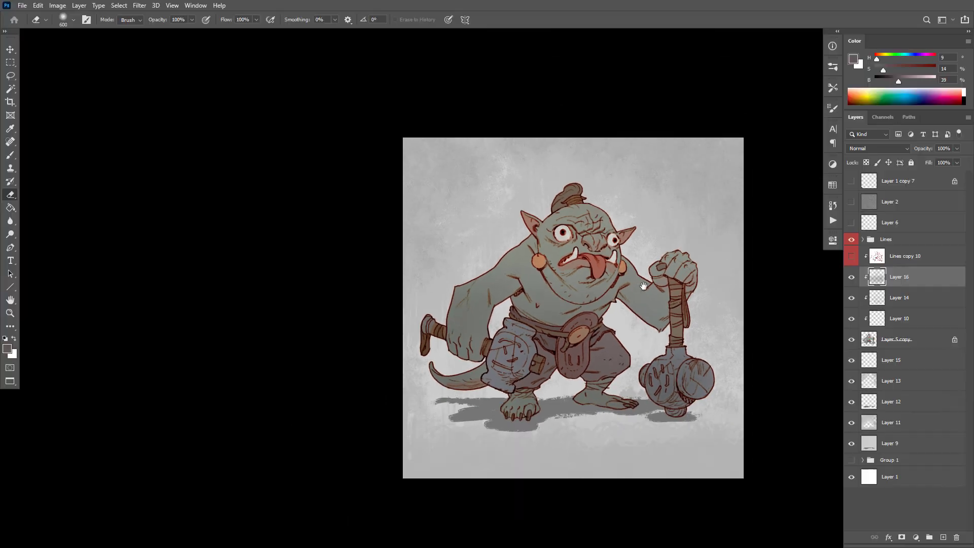
left_click_drag(637, 293, 656, 284)
left_click(657, 285, "ctrl")
left_click(657, 285, "ctrl")
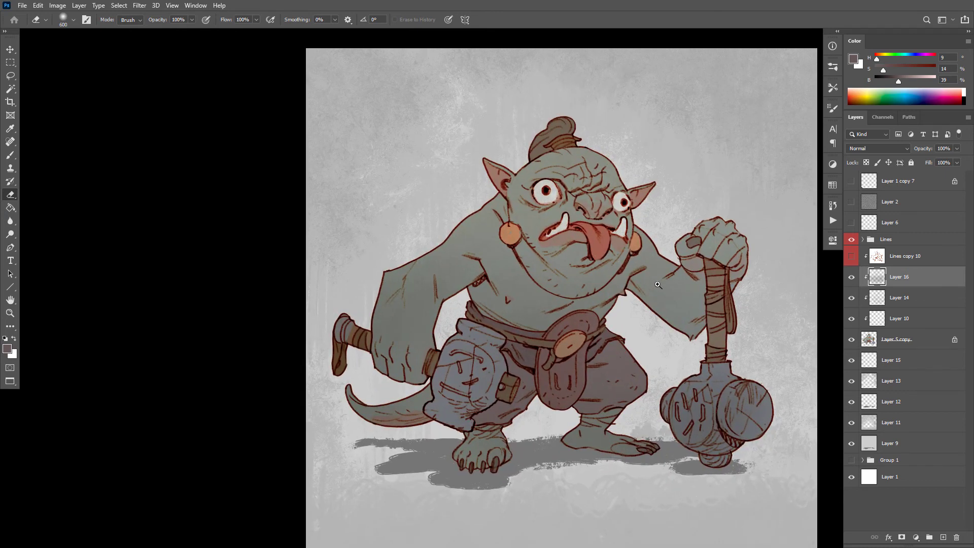
left_click(851, 278)
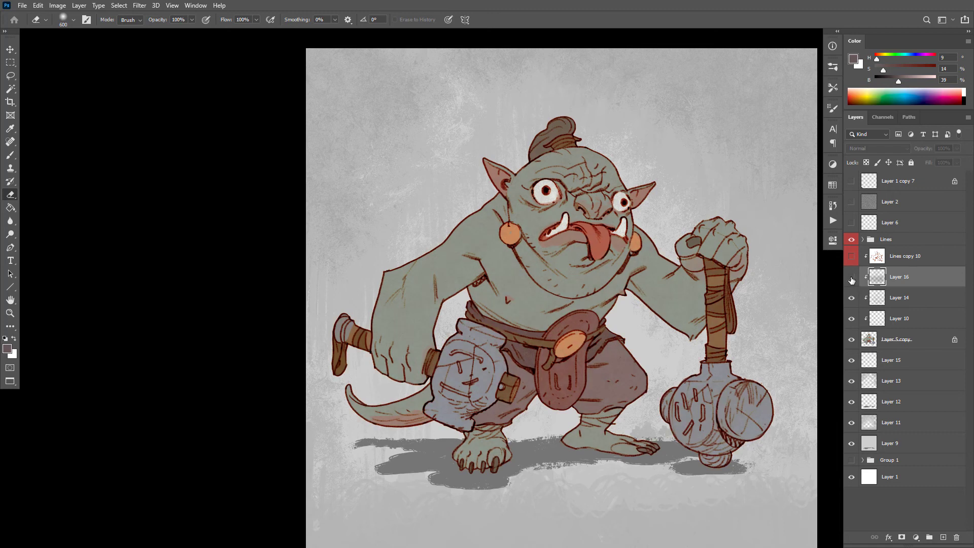
left_click(851, 278)
left_click(580, 289, "ctrl")
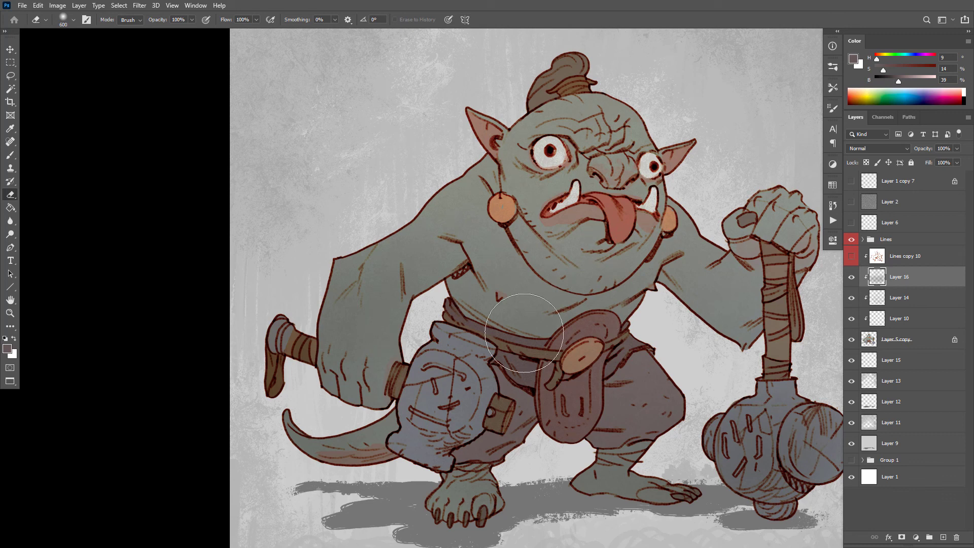
left_click_drag(794, 304, 781, 297)
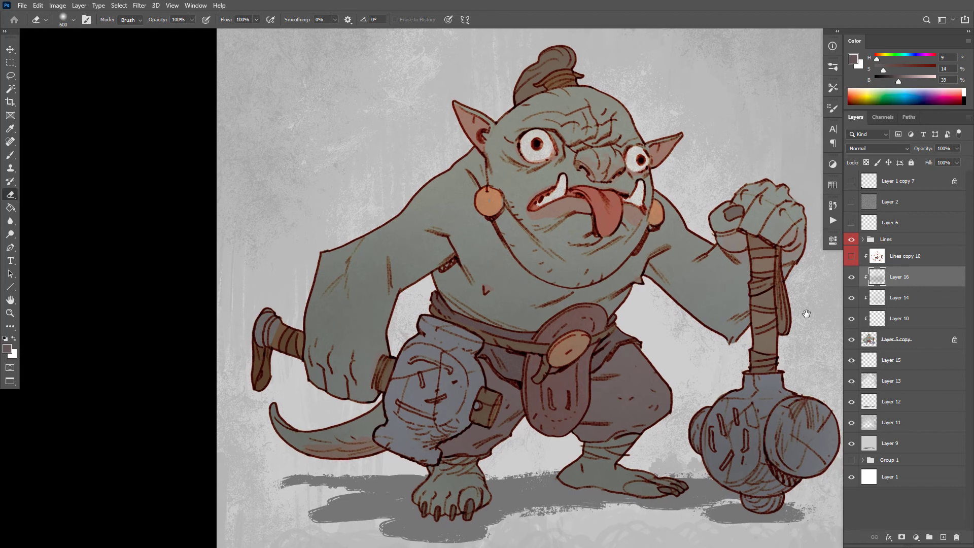
left_click(851, 278)
left_click(852, 278)
Create a new clipped layer above Layer 16 and choose a textured pencil preset
left_click(892, 262)
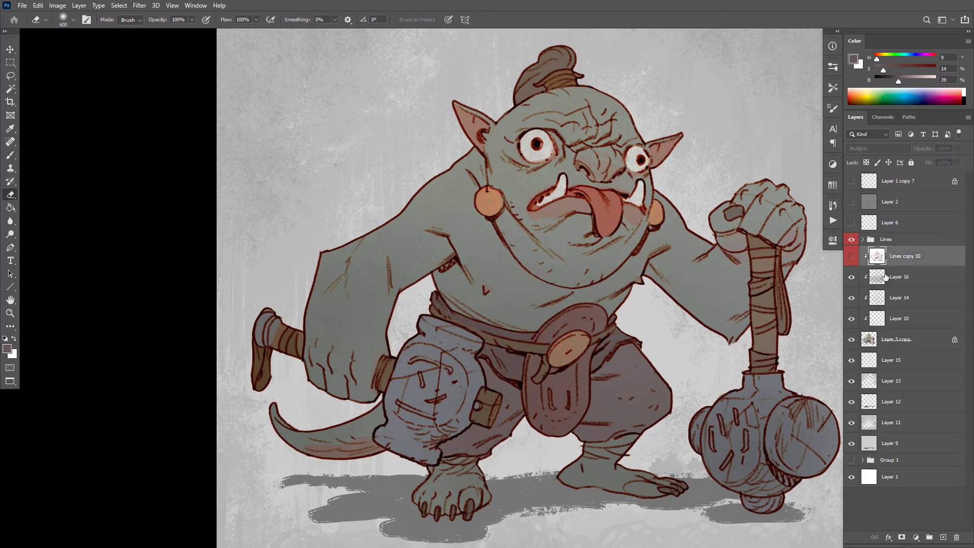
left_click(878, 281)
key("ctrl+shift+alt+n")
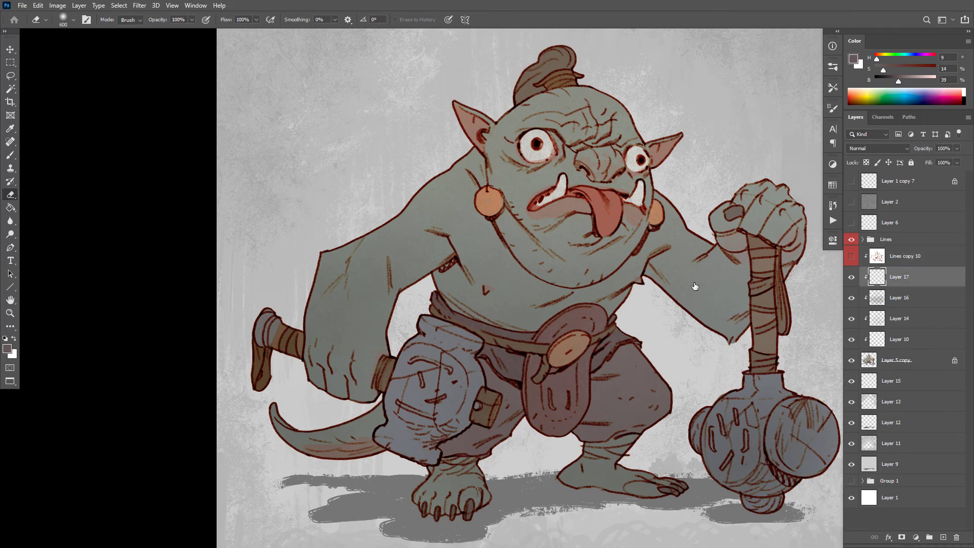
key("b")
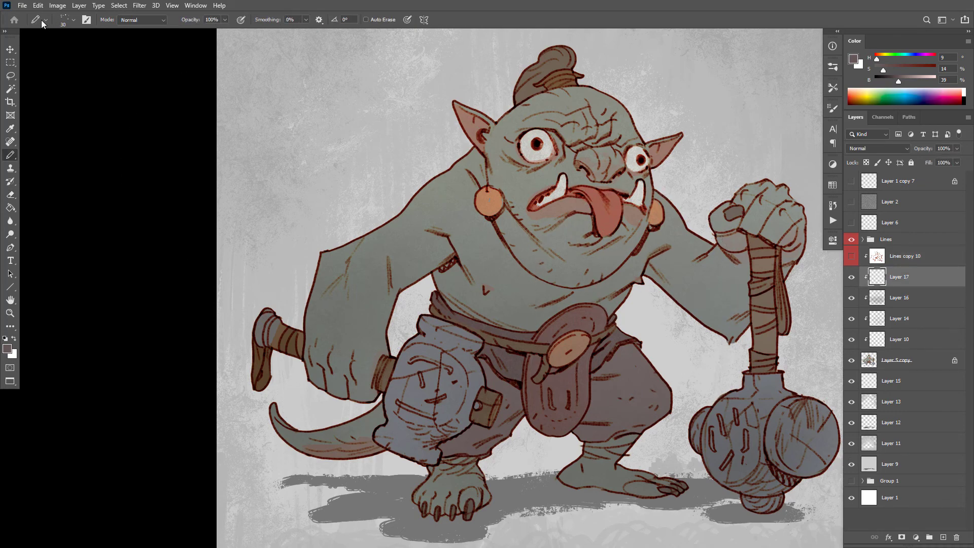
left_click(45, 22)
left_click(75, 78)
left_click_drag(551, 234, 548, 213)
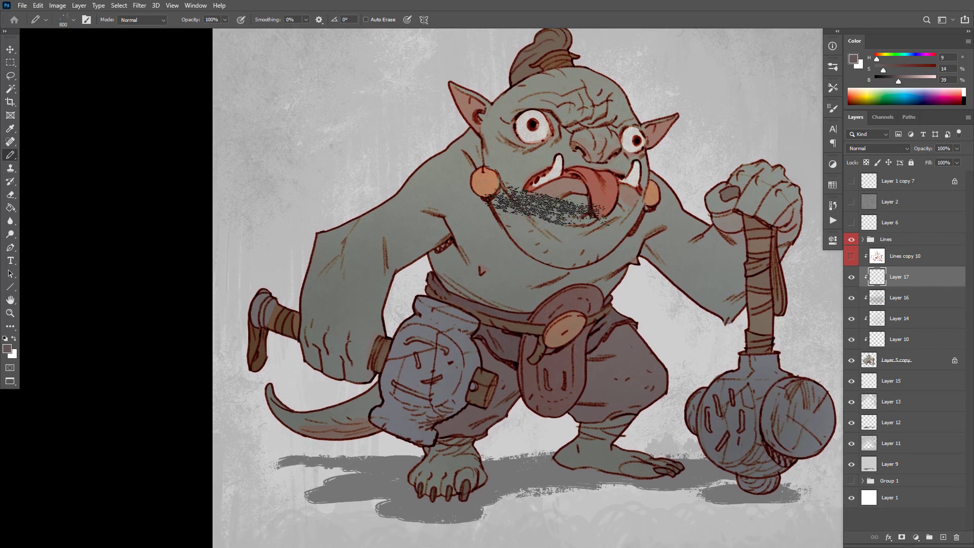
Texture the figure in light grey of brightness 73 with a 1200 px pencil at 20% opacity, and reduce the layer's opacity to 48%
left_click(650, 66, "alt")
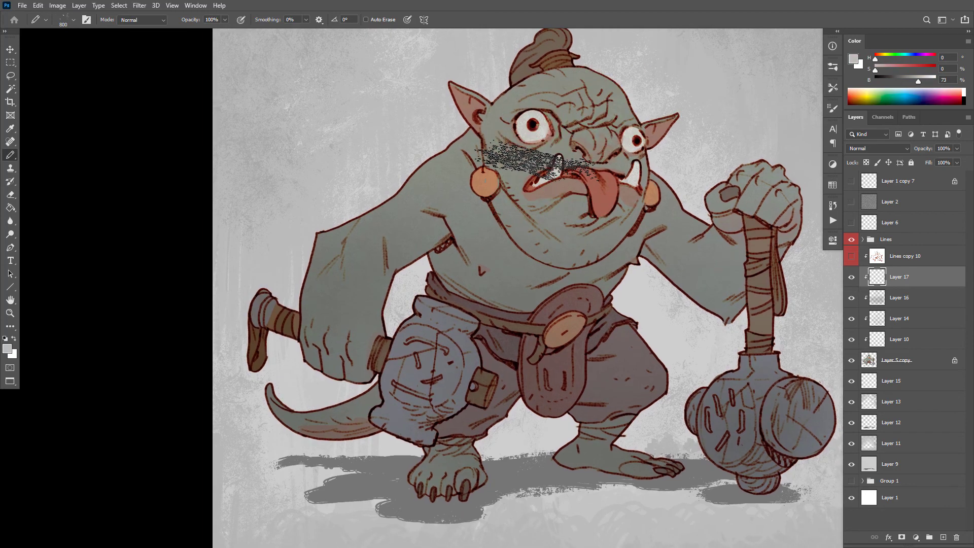
key("bracketright")
key("bracketright")
key("bracketright")
key("bracketright")
key("2")
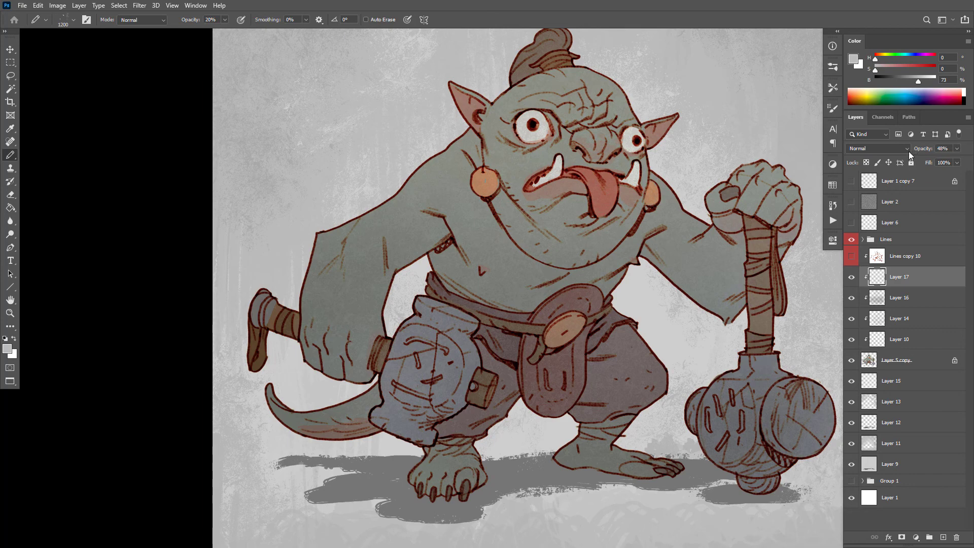
left_click_drag(706, 303, 889, 300)
key("ctrl+minus")
left_click(852, 297)
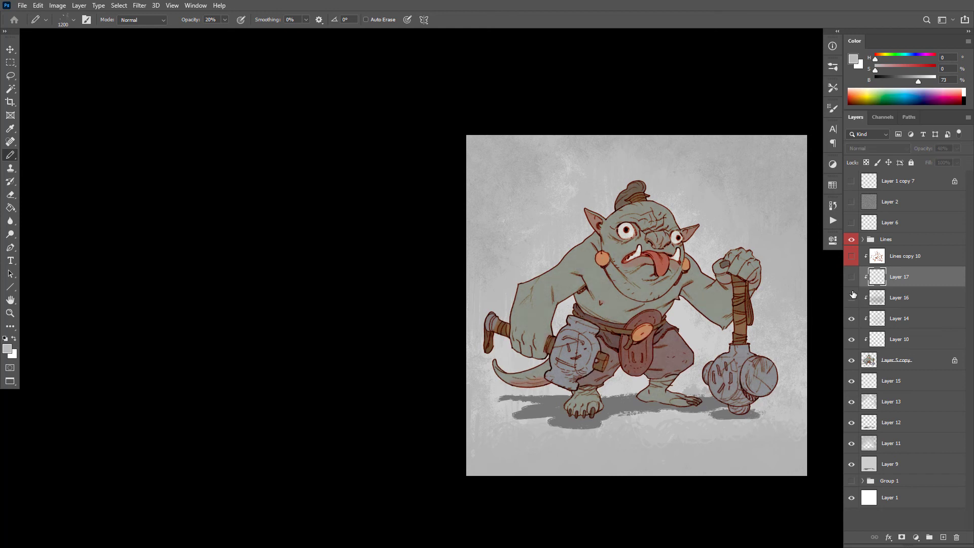
left_click(851, 277)
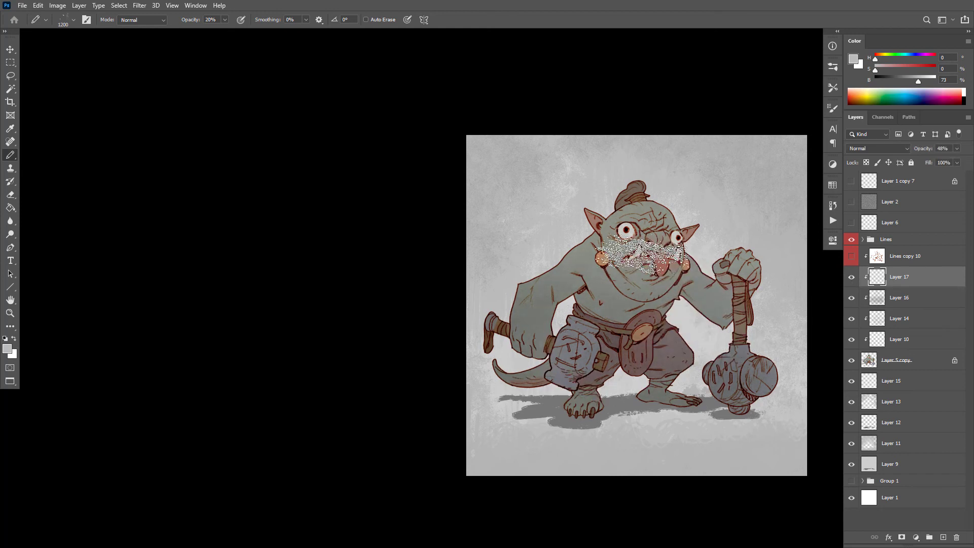
On a new layer above Layer 15, paint a black vignette around the upper background with a soft 2400 px brush
left_click(896, 303)
left_click(892, 384)
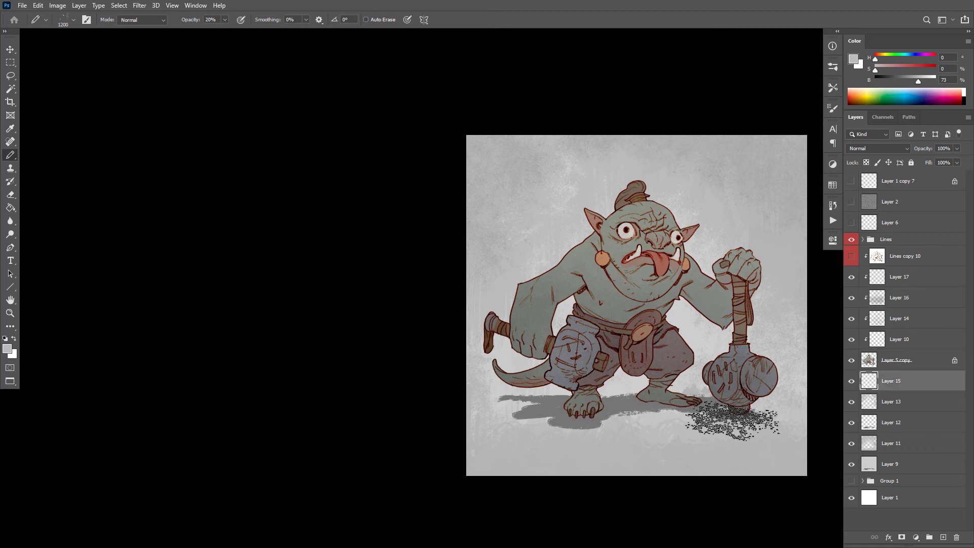
key("ctrl+shift+alt+n")
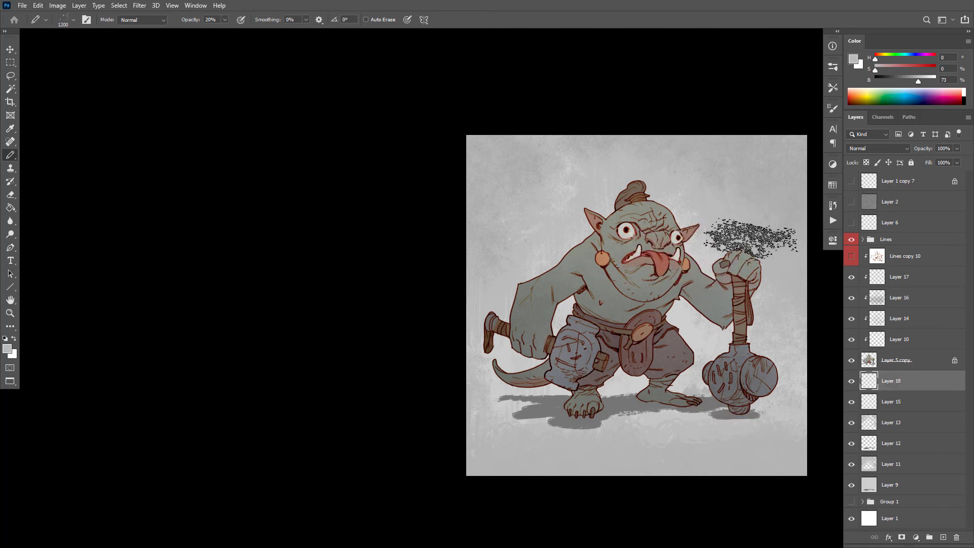
key("shift+b")
key("shift+b")
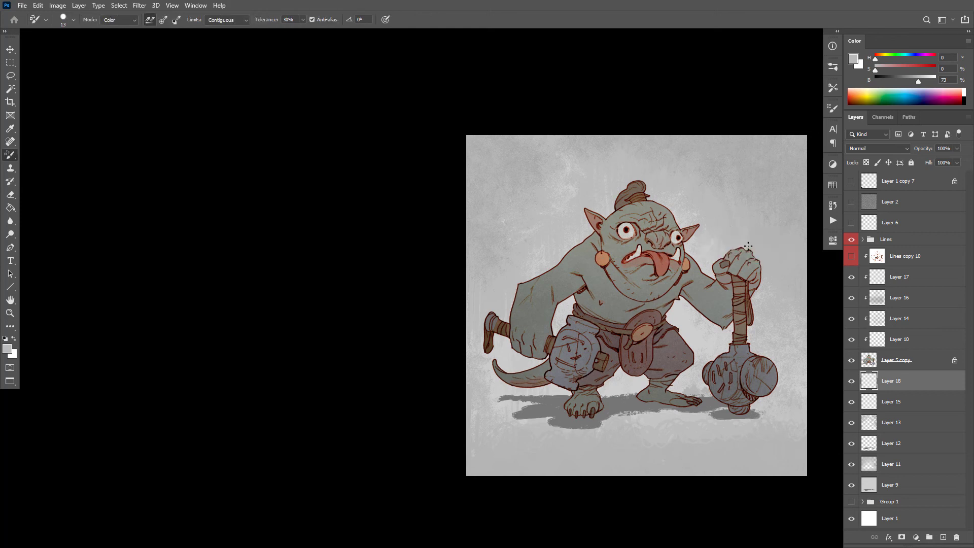
key("shift+b")
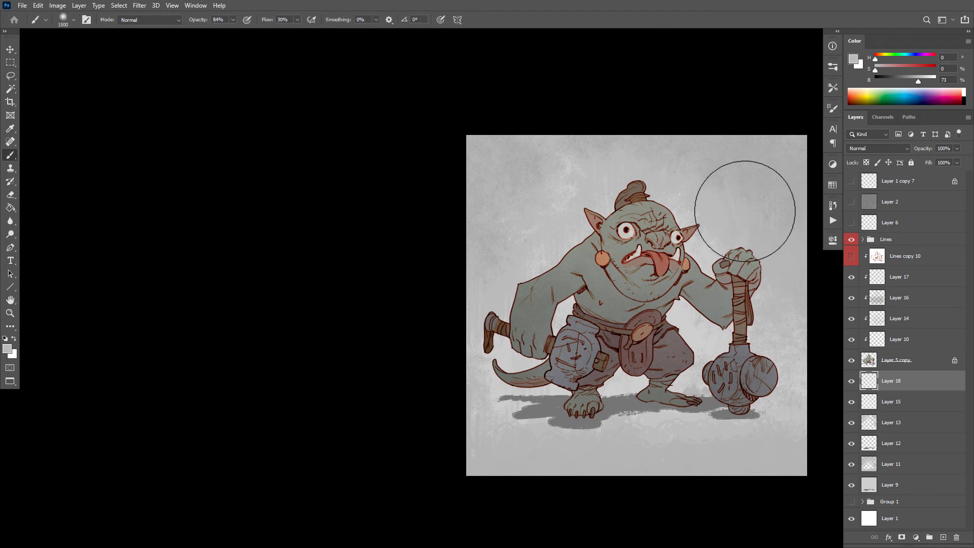
key("d")
key("bracketright")
key("bracketright")
key("bracketright")
key("bracketright")
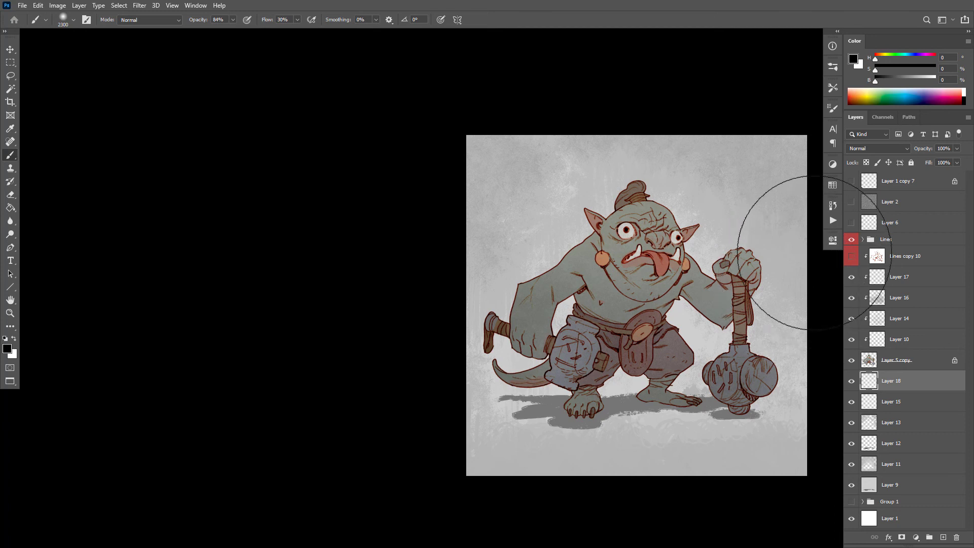
mouse_move(807, 202)
left_mouse_down()
mouse_move(767, 144)
mouse_move(658, 124)
mouse_move(551, 128)
mouse_move(468, 208)
mouse_move(448, 321)
mouse_move(448, 454)
mouse_move(416, 278)
mouse_move(460, 139)
mouse_move(561, 88)
mouse_move(717, 98)
mouse_move(804, 142)
mouse_move(826, 187)
mouse_move(829, 297)
mouse_move(812, 427)
mouse_move(773, 507)
mouse_move(670, 522)
mouse_move(522, 501)
mouse_move(434, 411)
mouse_move(446, 194)
mouse_move(556, 95)
mouse_move(757, 96)
mouse_move(767, 126)
mouse_move(487, 131)
mouse_move(450, 164)
mouse_move(414, 315)
left_mouse_up()
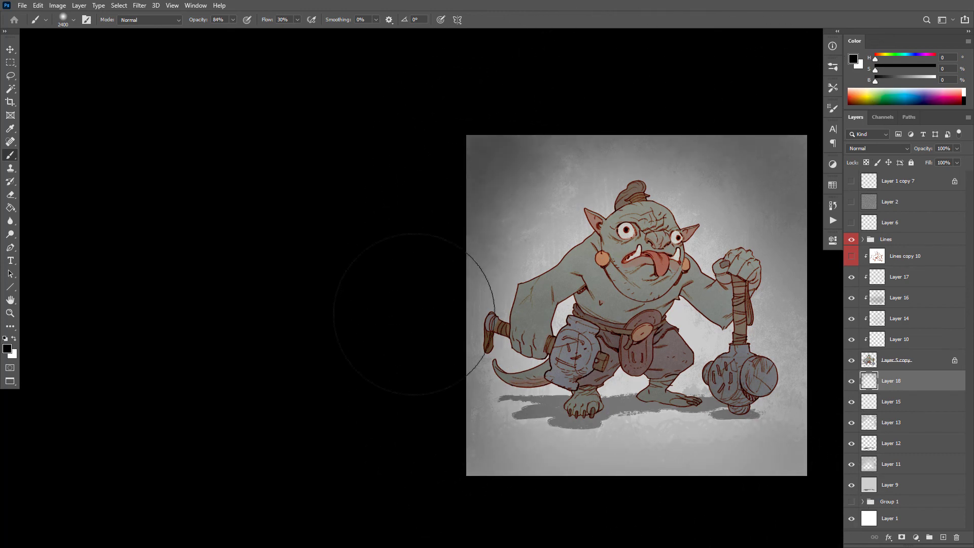
Darken the lower edge of the background with neutral grey of brightness 35, using the soft 2400 px brush
scroll(671, 299, "down", 5)
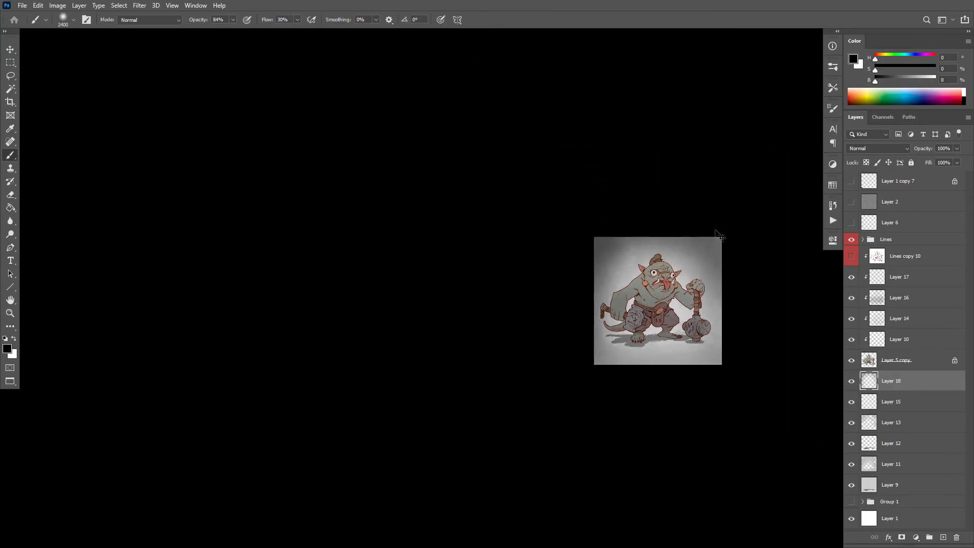
left_click(735, 248, "alt")
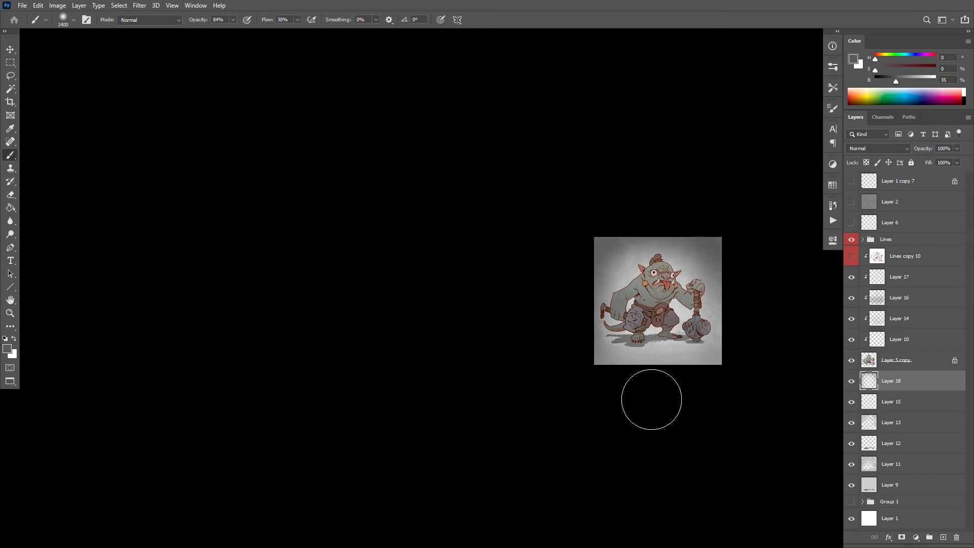
mouse_move(747, 355)
left_mouse_down()
mouse_move(571, 374)
mouse_move(734, 341)
mouse_move(583, 358)
left_mouse_up()
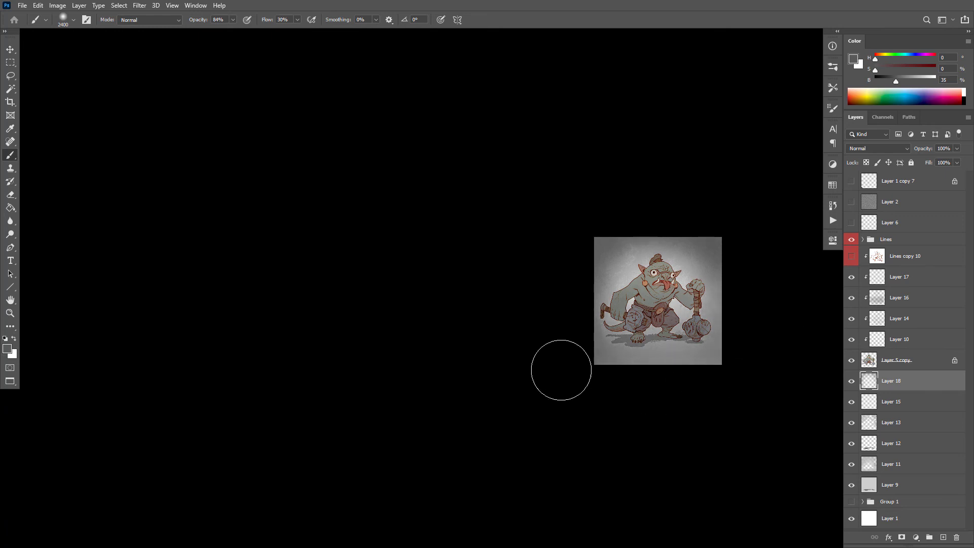
Lighten the vignette behind the troll's head by erasing it with a soft 1900 px eraser
left_click(716, 330)
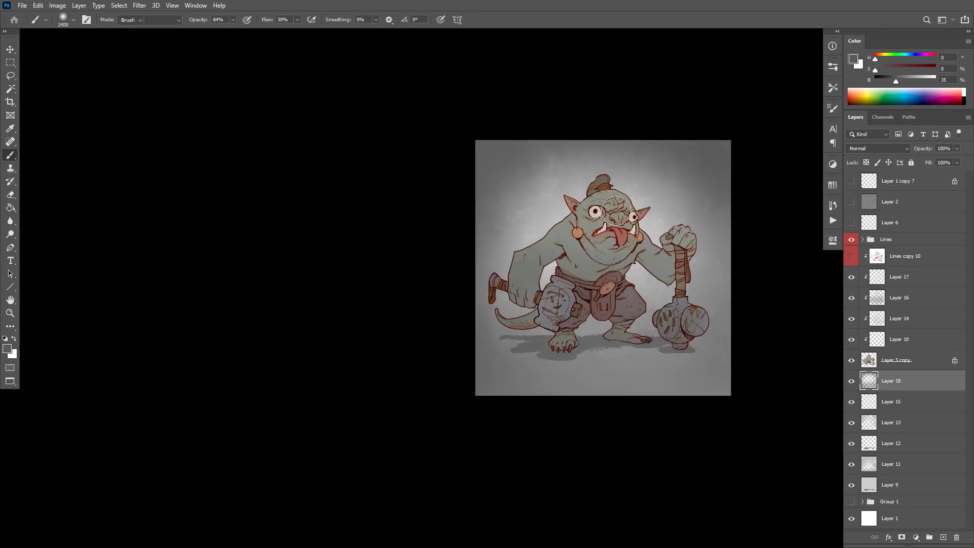
key("e")
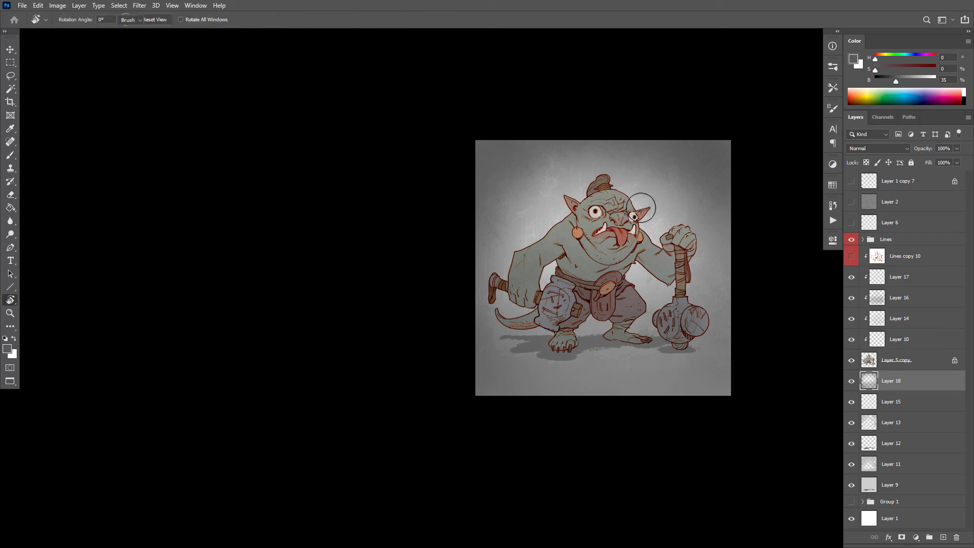
key("bracketright")
key("bracketright")
key("bracketright")
key("bracketright")
key("bracketright")
key("bracketright")
key("bracketright")
key("bracketright")
key("bracketright")
key("bracketright")
key("bracketright")
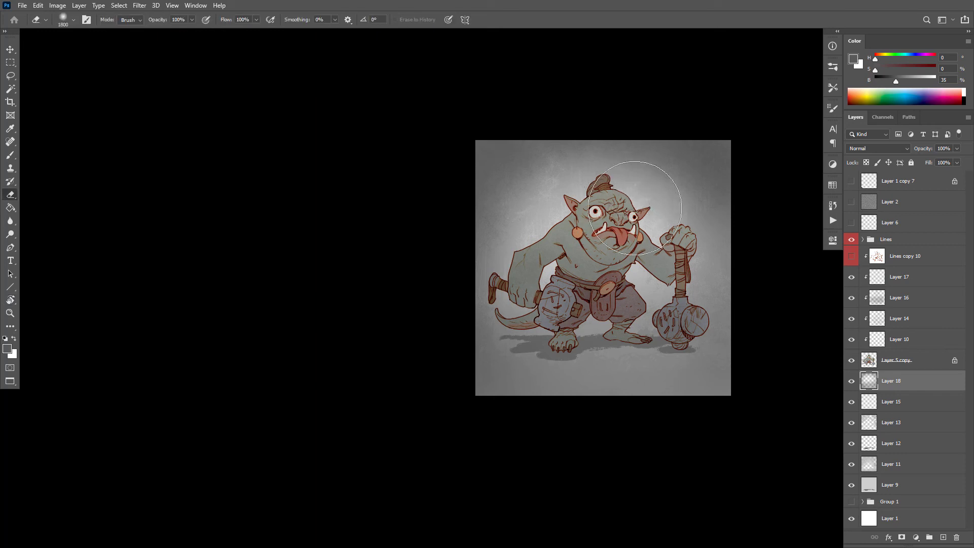
left_click_drag(622, 188, 637, 197)
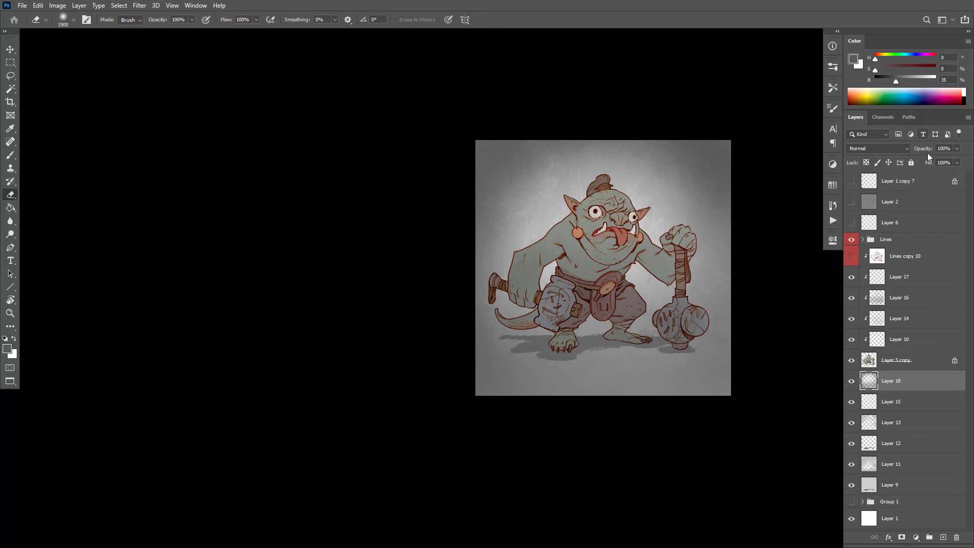
Reduce Layer 18's opacity to 72% and erase the dark shading on the ground below the troll's feet with a soft 900 px eraser
left_click_drag(919, 152, 917, 153)
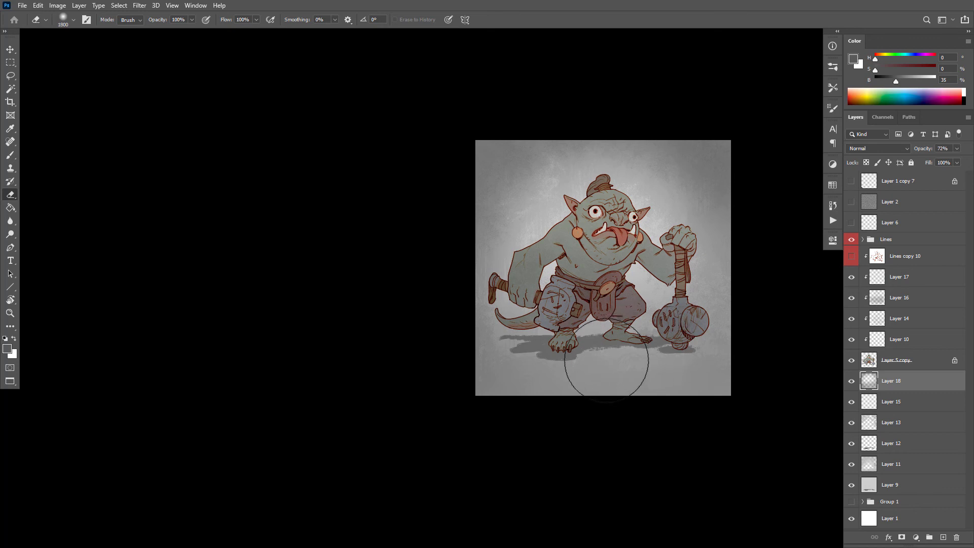
key("[")
key("[")
key("[")
key("[")
key("[")
key("[")
key("[")
key("[")
key("[")
key("[")
left_click_drag(548, 357, 588, 354)
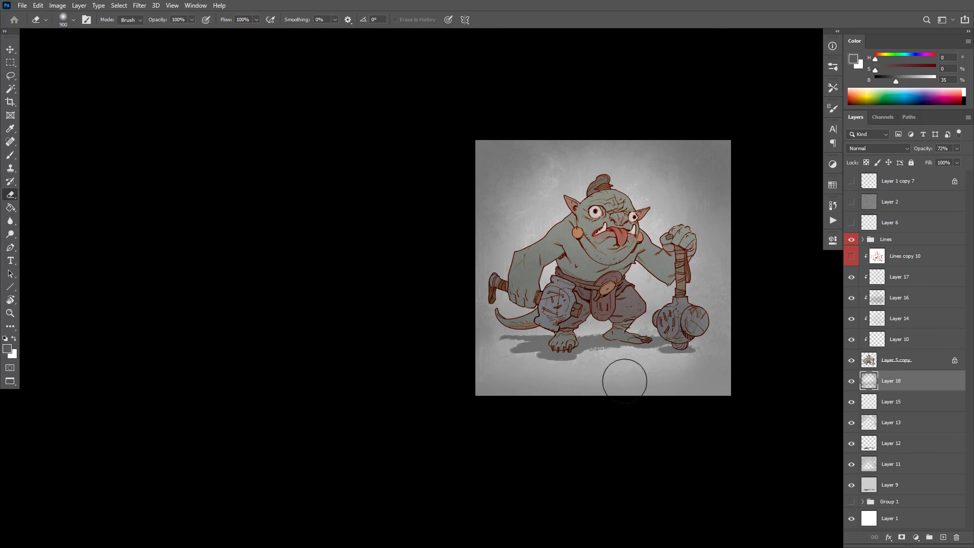
On a new layer above Layer 18, lighten the ground around the feet with grey of brightness 69, using soft 1100 and 600 px brushes
key("ctrl+shift+alt+n")
key("b")
left_click(649, 347, "alt")
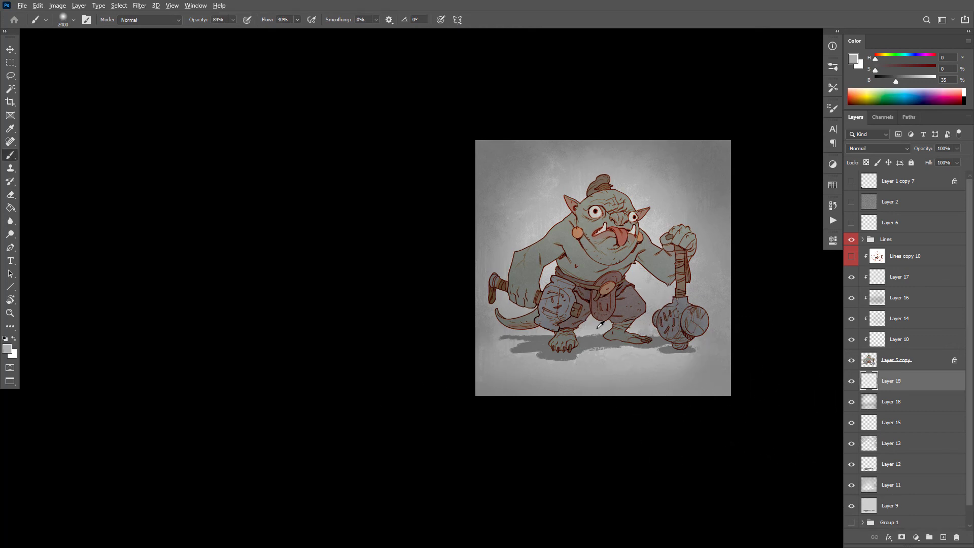
key("bracketleft")
key("bracketleft")
key("bracketleft")
key("bracketleft")
key("bracketleft")
key("bracketleft")
key("bracketleft")
key("bracketleft")
key("bracketleft")
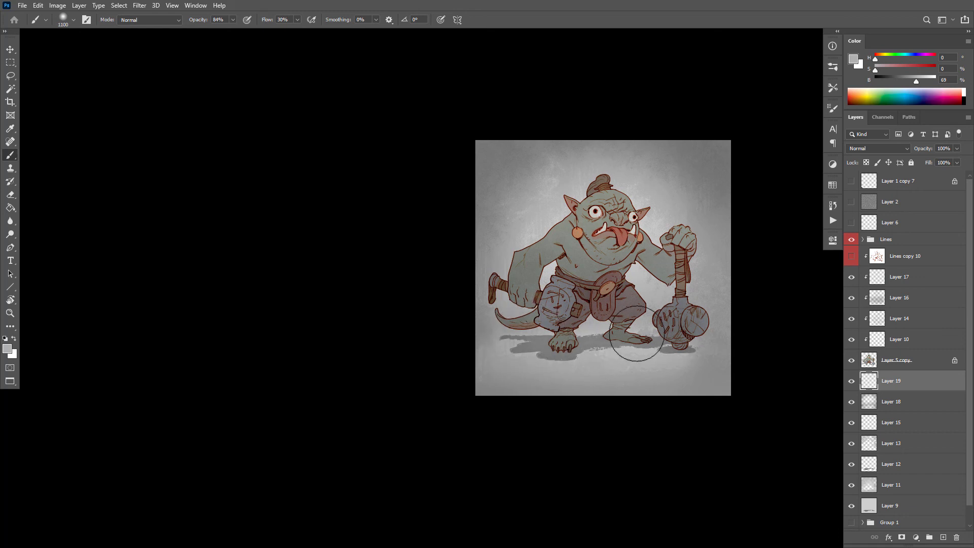
left_click_drag(546, 338, 720, 361)
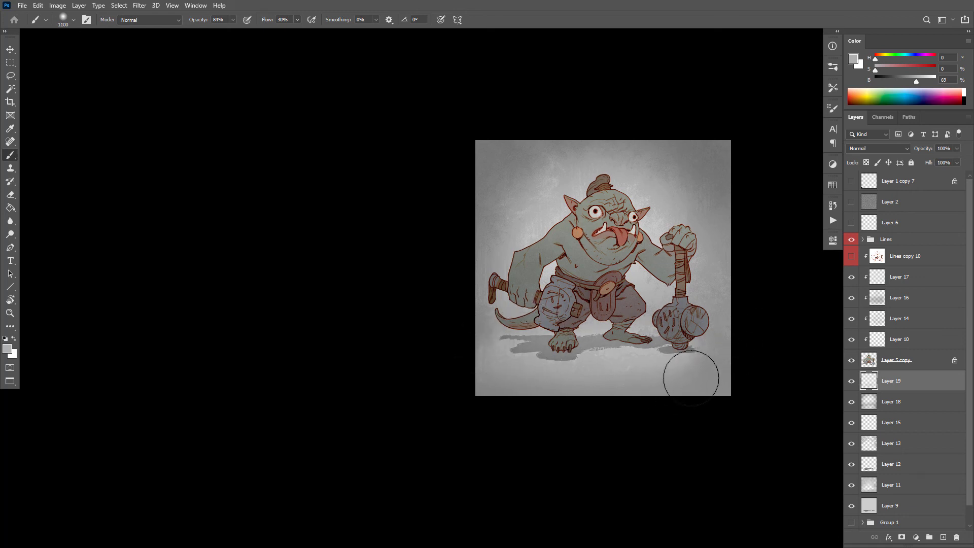
key("bracketleft")
key("bracketleft")
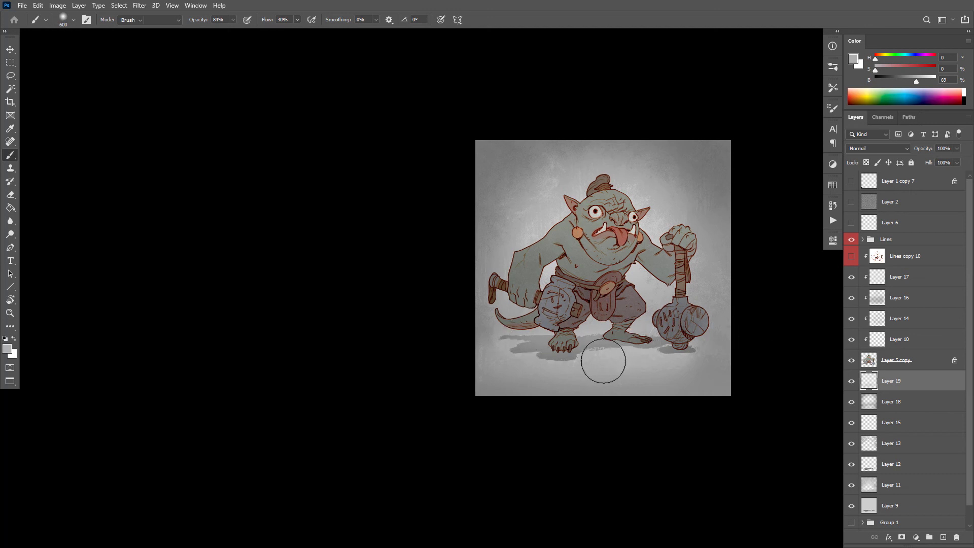
key("e")
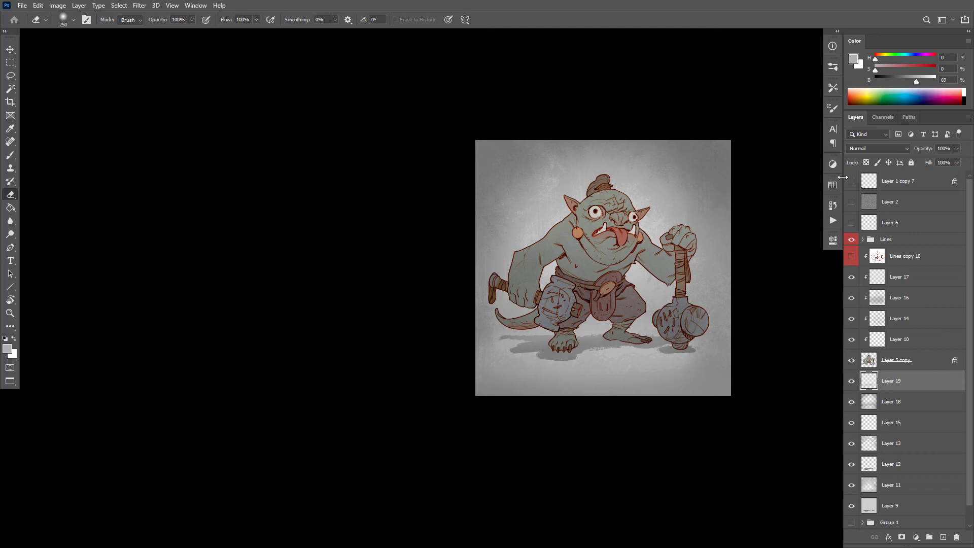
On a new layer above the Lines group, texture the picture in grey of brightness 44 with a 1200 px pencil at 20% opacity
left_click(907, 246)
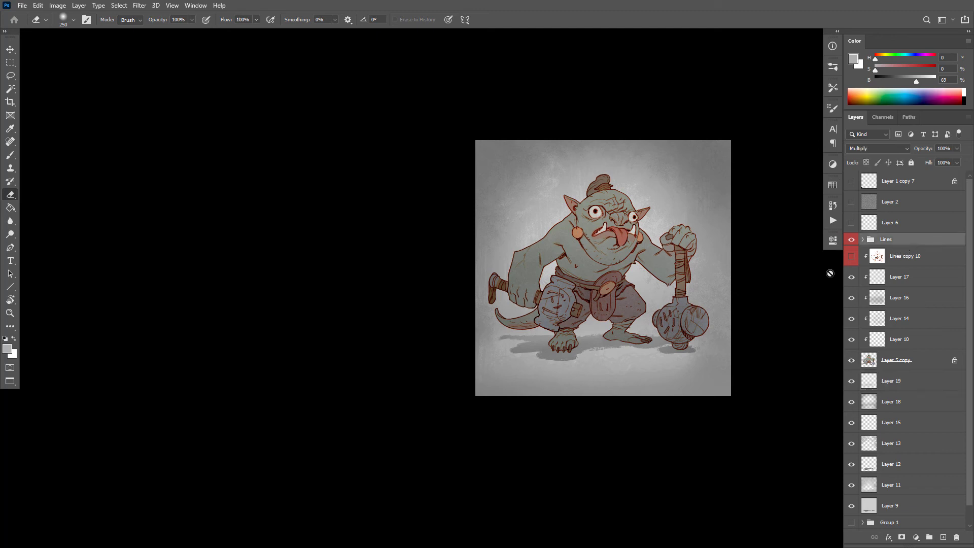
key("ctrl+shift+alt+n")
key("b")
left_click(701, 235, "ctrl")
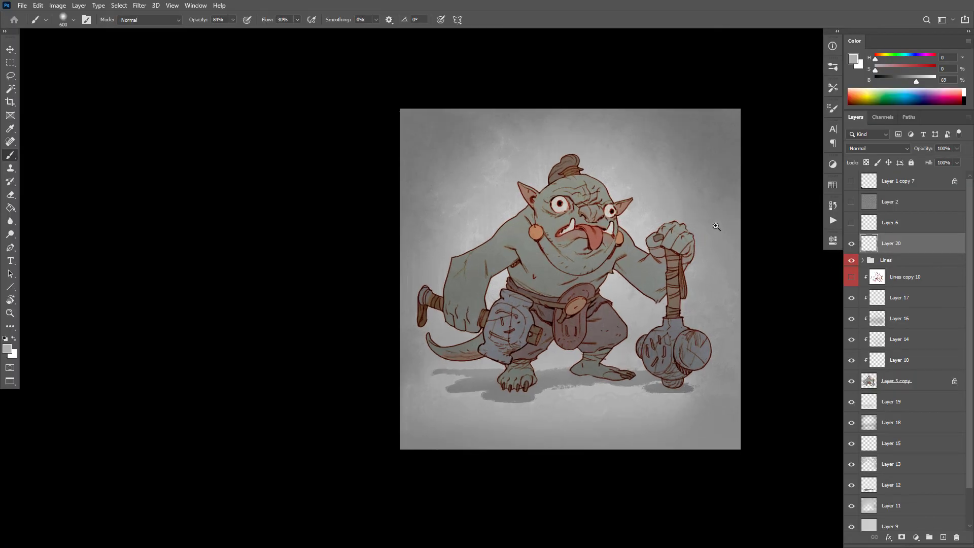
left_click(700, 289, "ctrl+alt")
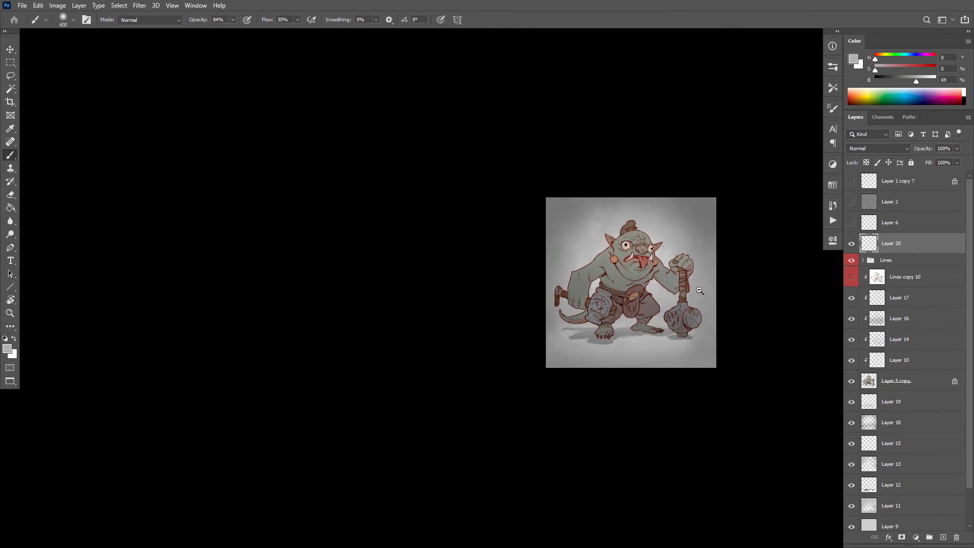
left_click(692, 277, "ctrl")
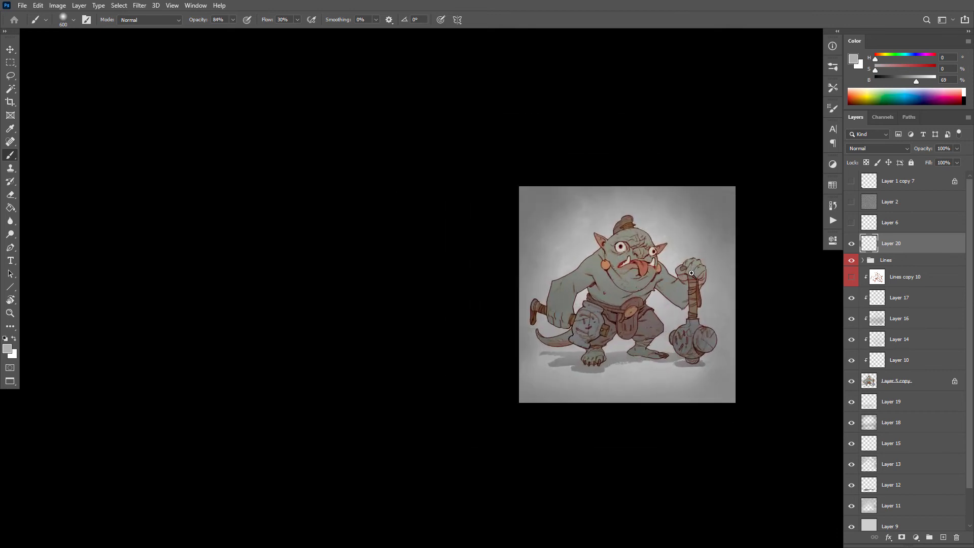
left_click_drag(700, 297, 696, 277)
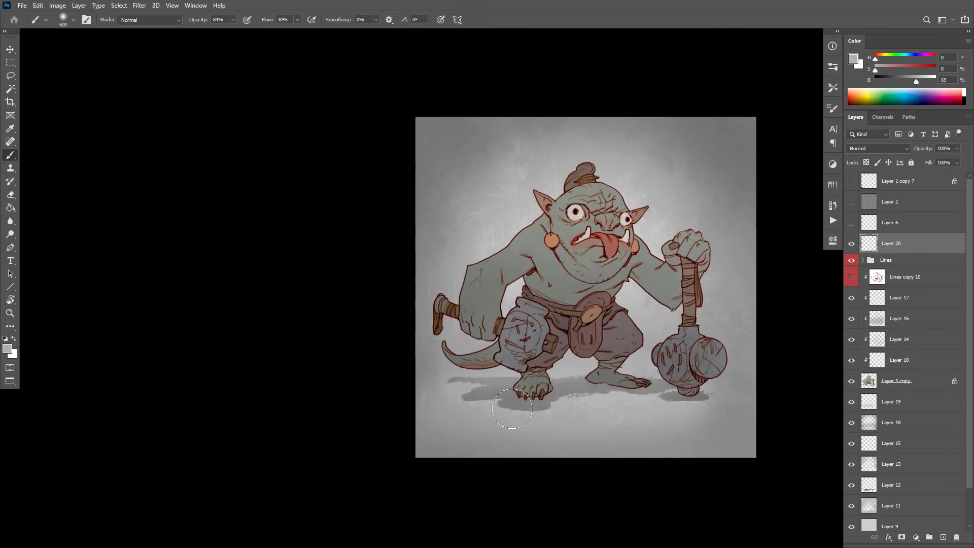
left_click_drag(511, 408, 573, 395)
key("ctrl+0")
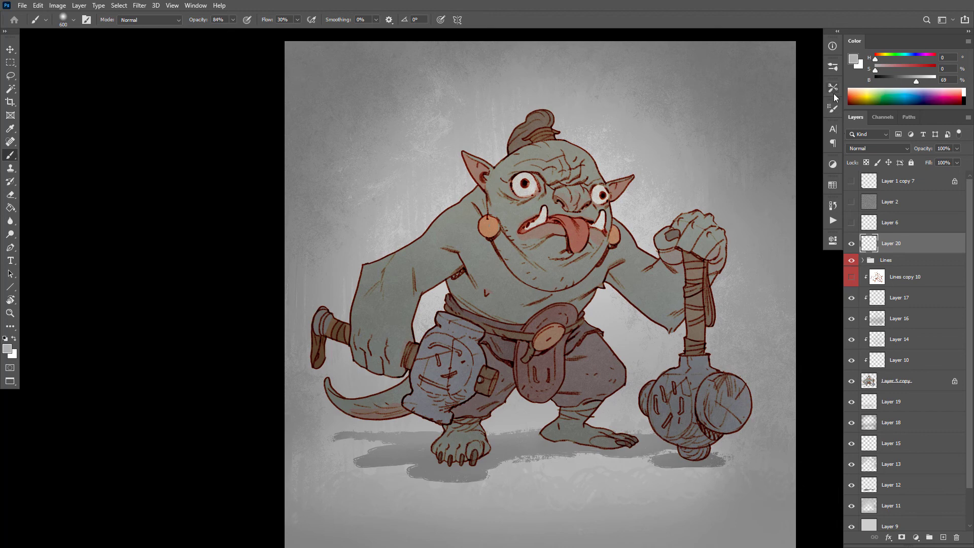
key("shift+b")
left_click(752, 97, "alt")
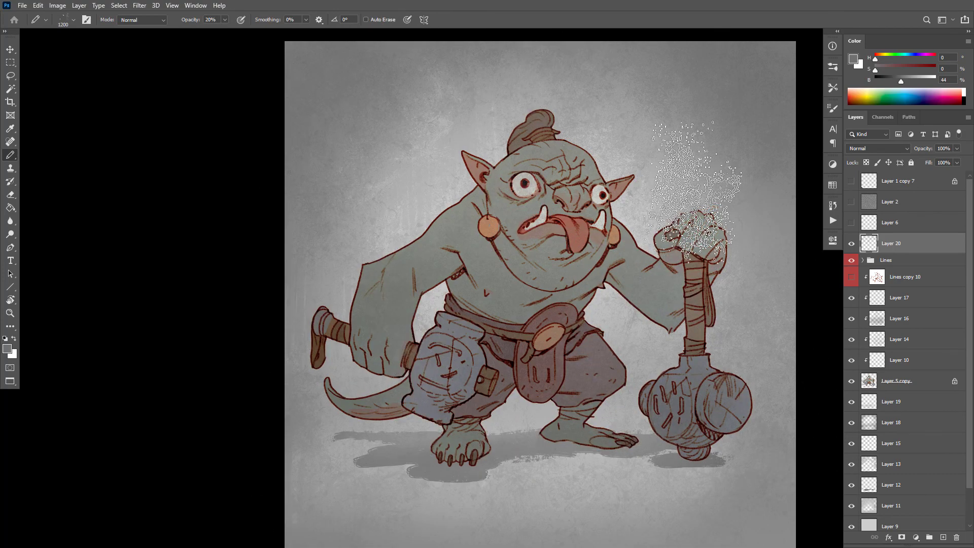
Erase the grey texture over the troll's face with an enlarged soft eraser
key("e")
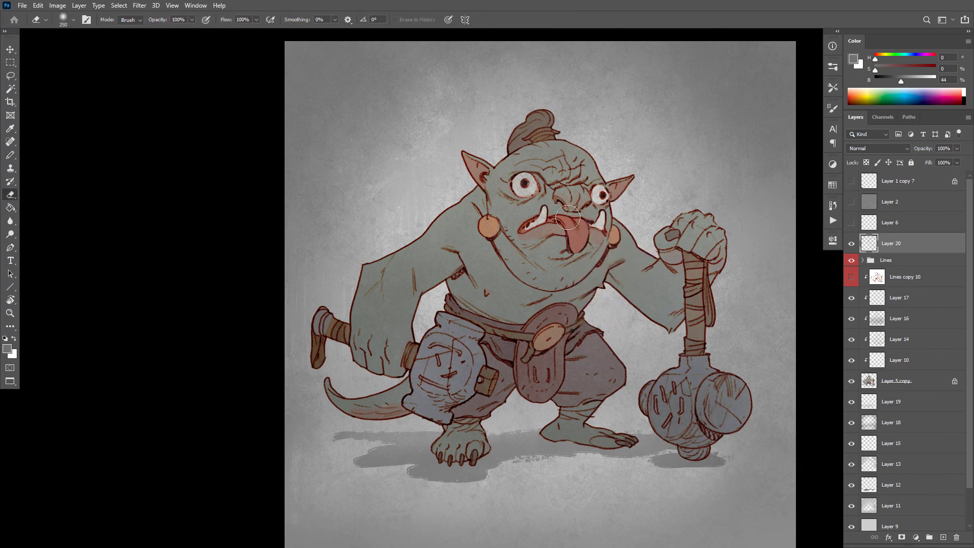
key("bracketright")
key("bracketright")
key("bracketright")
key("bracketright")
key("bracketright")
key("bracketright")
Scatter reddish texture (hue 12, saturation 49, brightness 63) over the background and figure with the 1200 px pencil at 20% opacity
key("b")
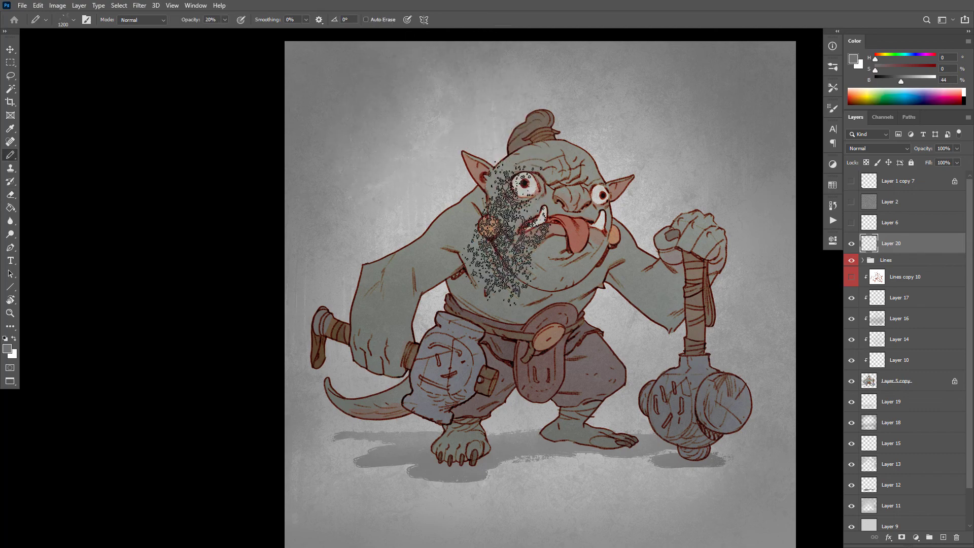
left_click(522, 229, "alt")
mouse_move(588, 151)
left_mouse_down()
mouse_move(500, 269)
mouse_move(510, 144)
mouse_move(407, 306)
mouse_move(487, 117)
mouse_move(363, 237)
mouse_move(339, 110)
mouse_move(363, 117)
mouse_move(342, 72)
mouse_move(617, 124)
mouse_move(704, 76)
mouse_move(752, 144)
mouse_move(782, 217)
mouse_move(752, 302)
mouse_move(755, 405)
mouse_move(689, 261)
left_mouse_up()
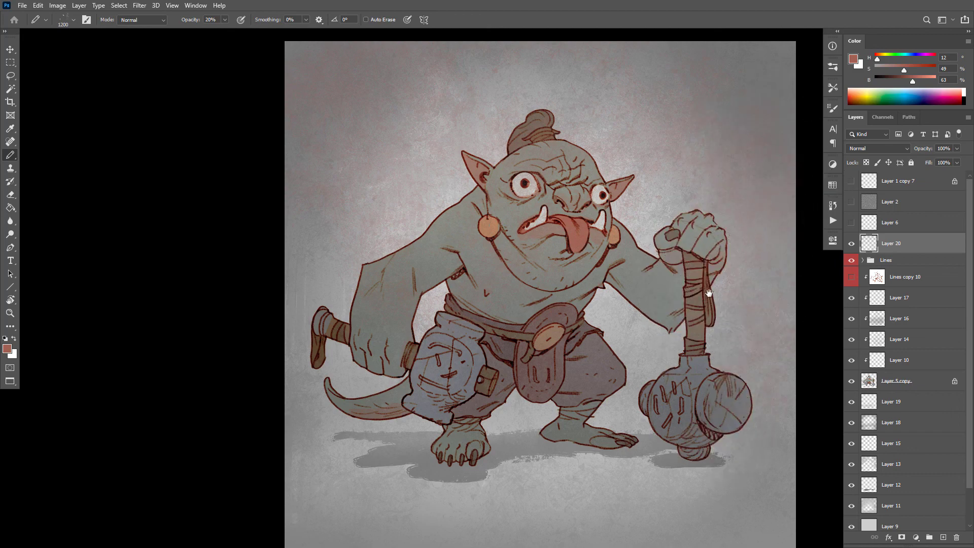
left_click(756, 348)
mouse_move(715, 52)
left_mouse_down()
mouse_move(812, 120)
mouse_move(672, 424)
mouse_move(558, 497)
mouse_move(332, 493)
left_mouse_up()
scroll(578, 278, "down", 5)
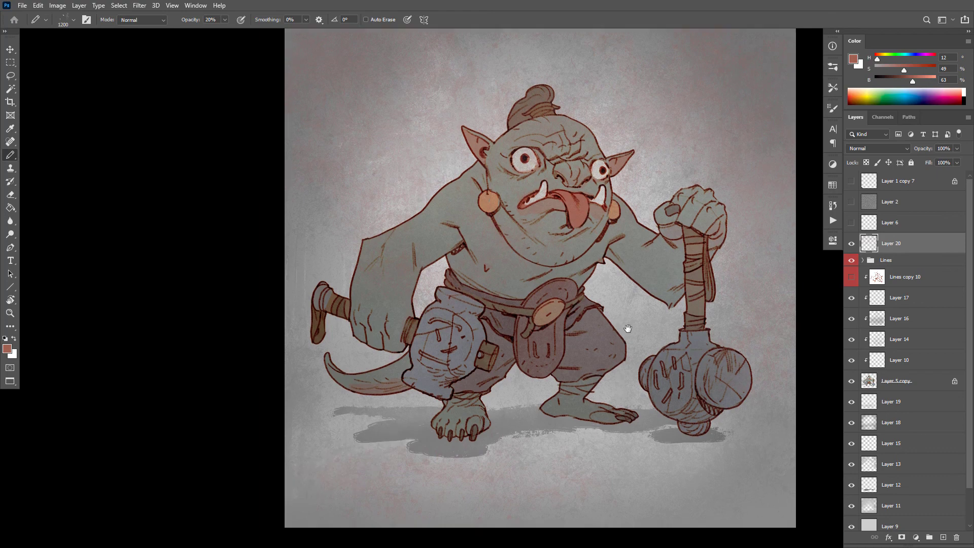
Mute the reddish texture around the ground with grey (hue 240, saturation 4, brightness 45) using the 1200 px pencil and a soft 900 px eraser
left_click(490, 257, "alt")
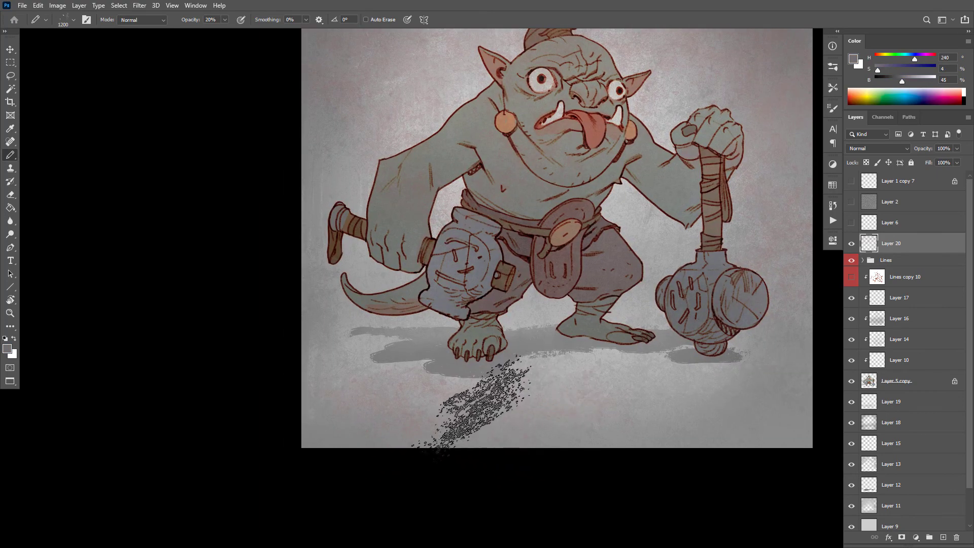
scroll(609, 287, "up", 3)
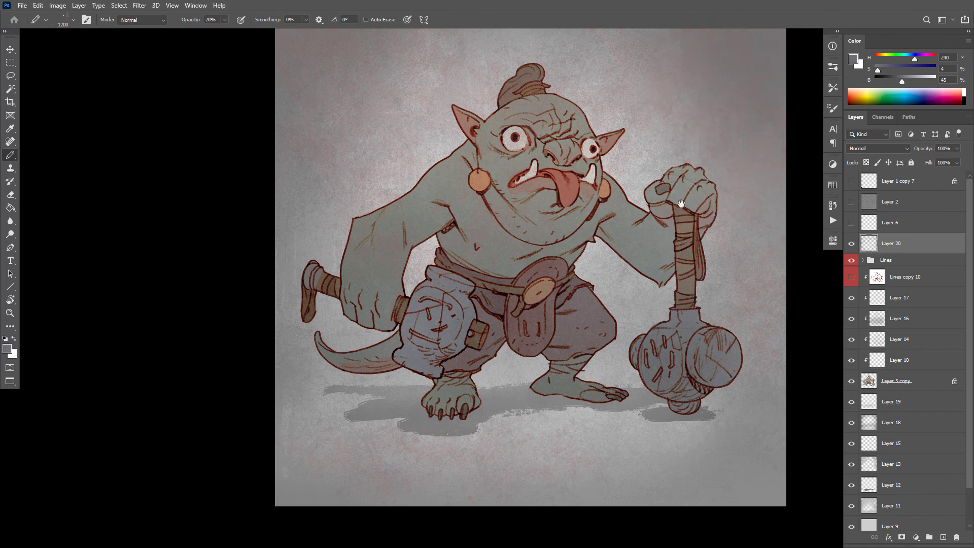
scroll(710, 112, "up", 2)
key("ctrl+z")
key("e")
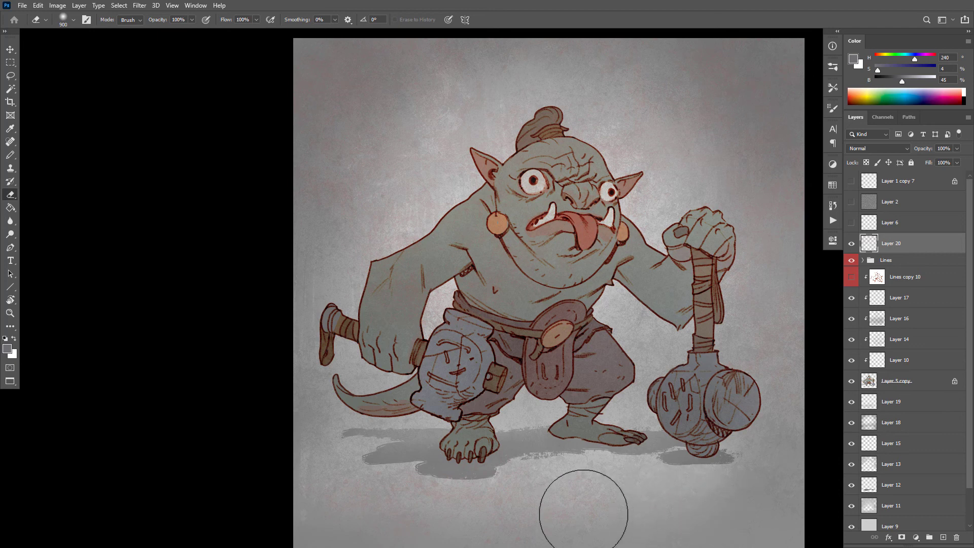
key("b")
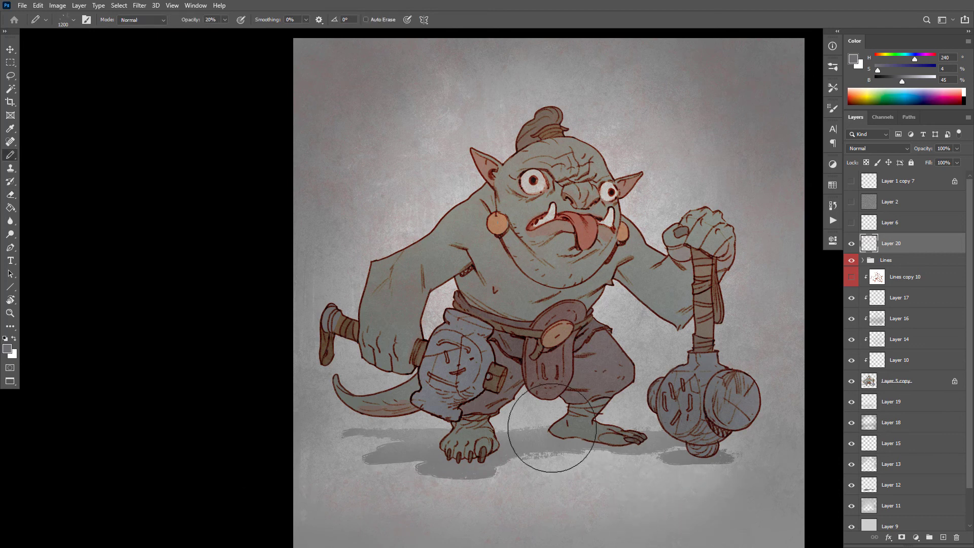
left_click_drag(673, 375, 663, 353)
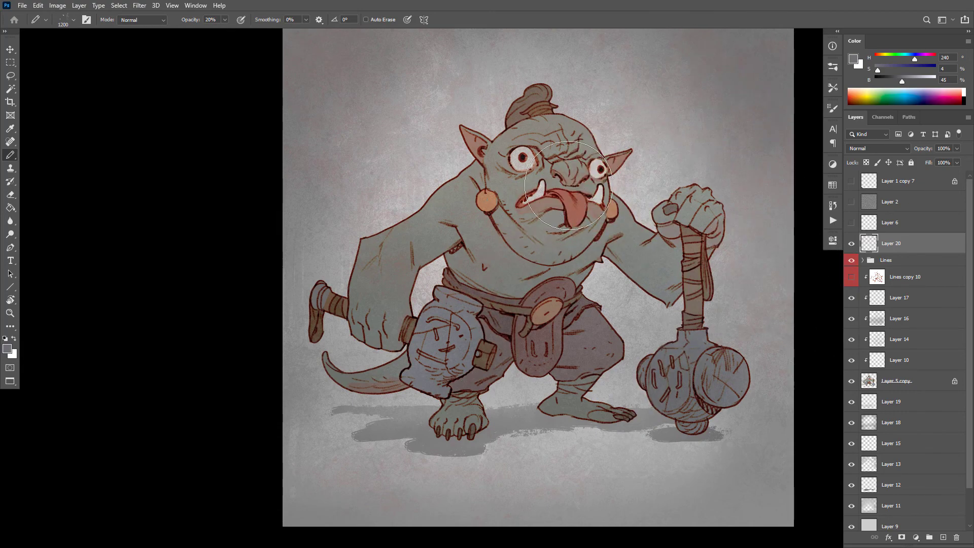
Clean the texture off the troll's facial details with a small soft eraser of 150 to 200 px
key("e")
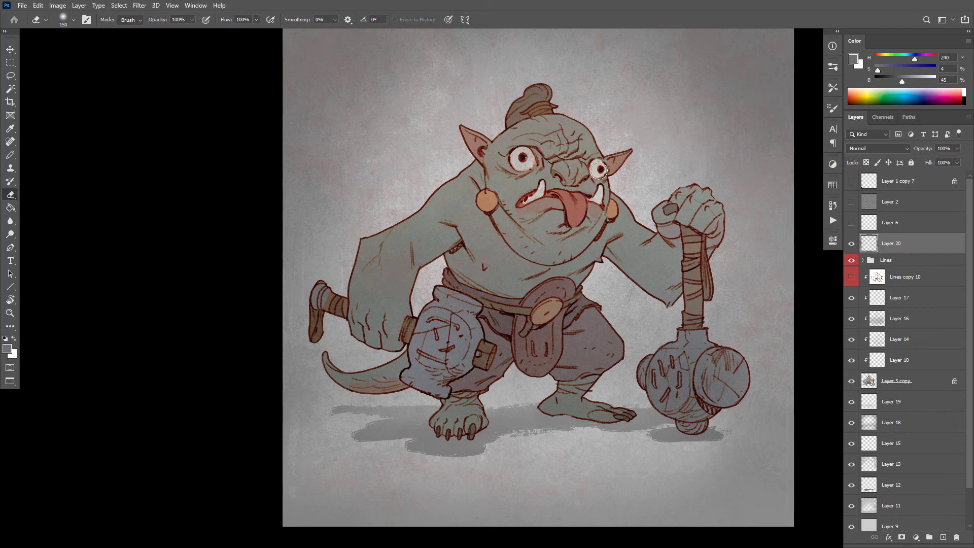
key("bracketright")
key("bracketright")
Add a Levels adjustment layer above Layer 20 with the black input at 21 and the white input at 240
left_click(916, 537)
left_click(926, 401)
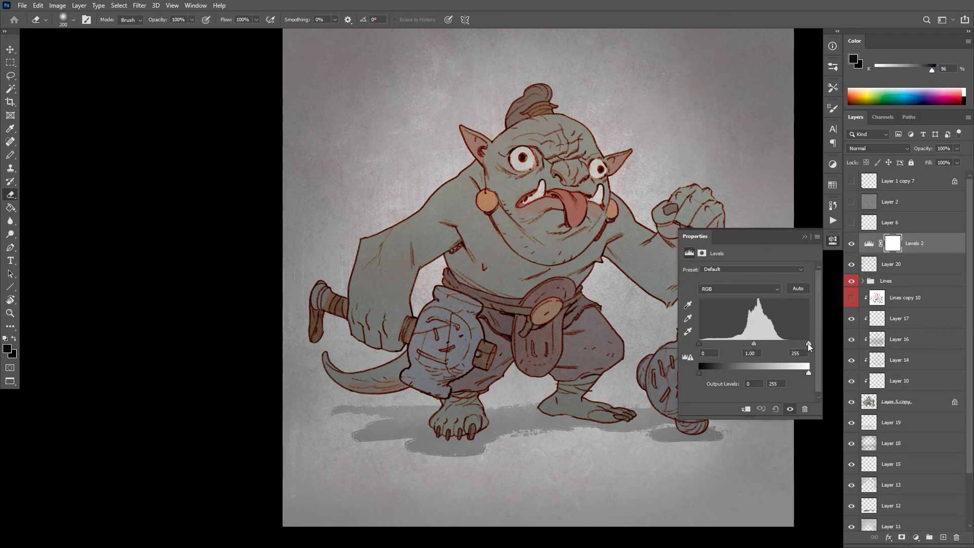
left_click_drag(808, 343, 801, 343)
left_click_drag(699, 342, 708, 344)
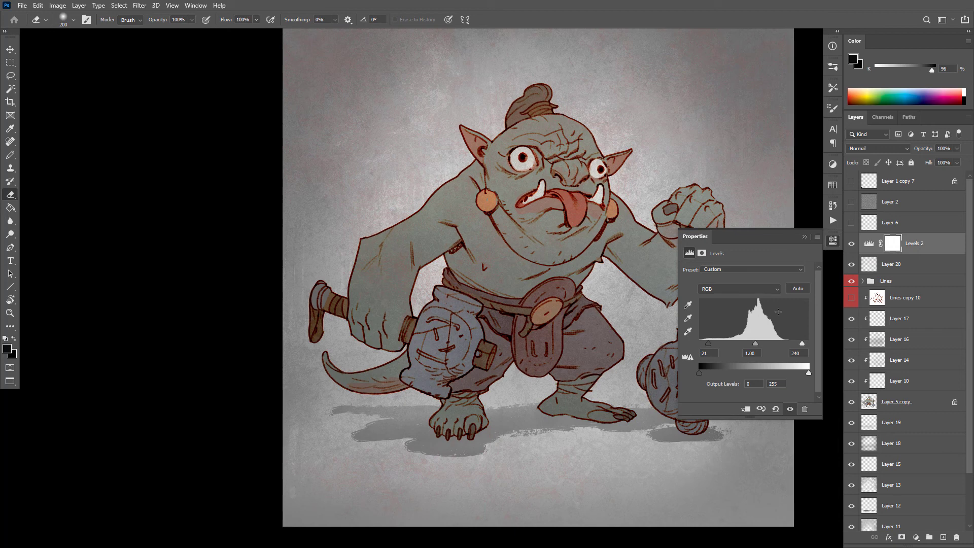
left_click(832, 240)
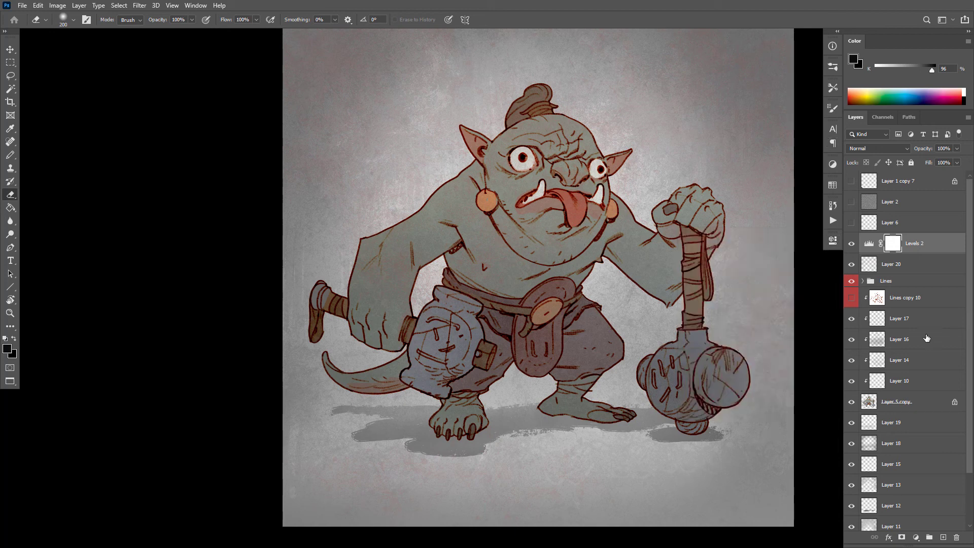
Add a Selective Color adjustment layer and shift its Neutrals with cyan +3%, magenta +3% and a slight yellow adjustment
left_click(916, 537)
left_click(921, 533)
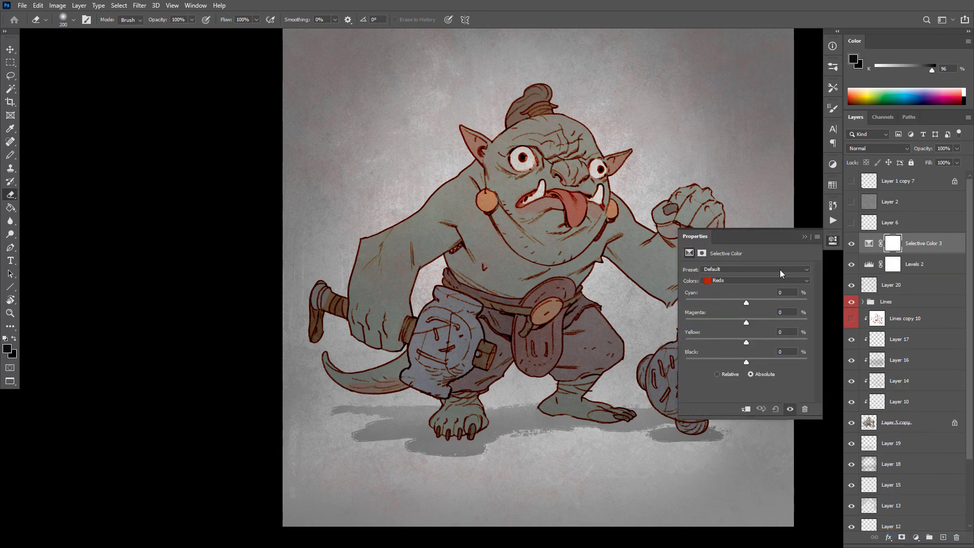
left_click(749, 280)
left_click(750, 339)
left_click_drag(746, 302, 746, 323)
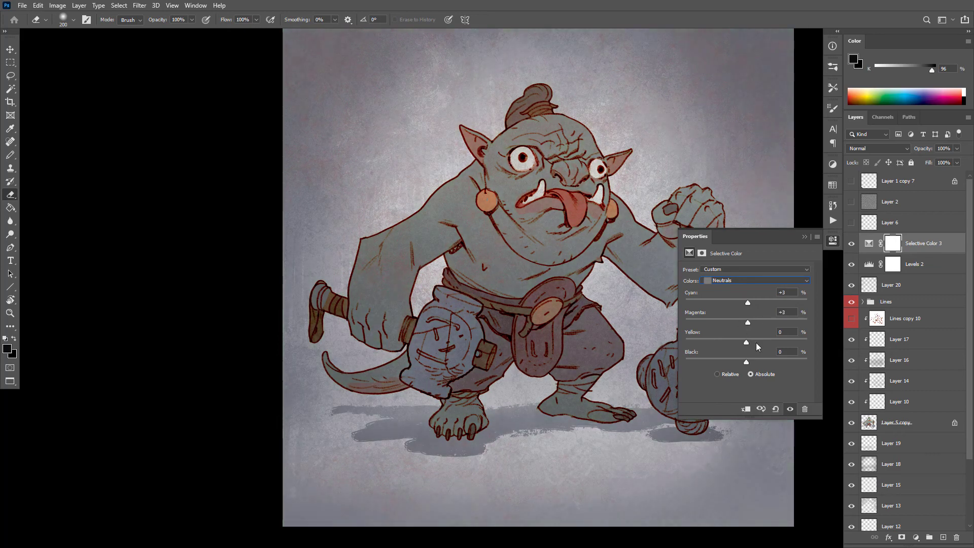
left_click_drag(745, 342, 744, 343)
left_click(747, 342)
left_click(893, 252)
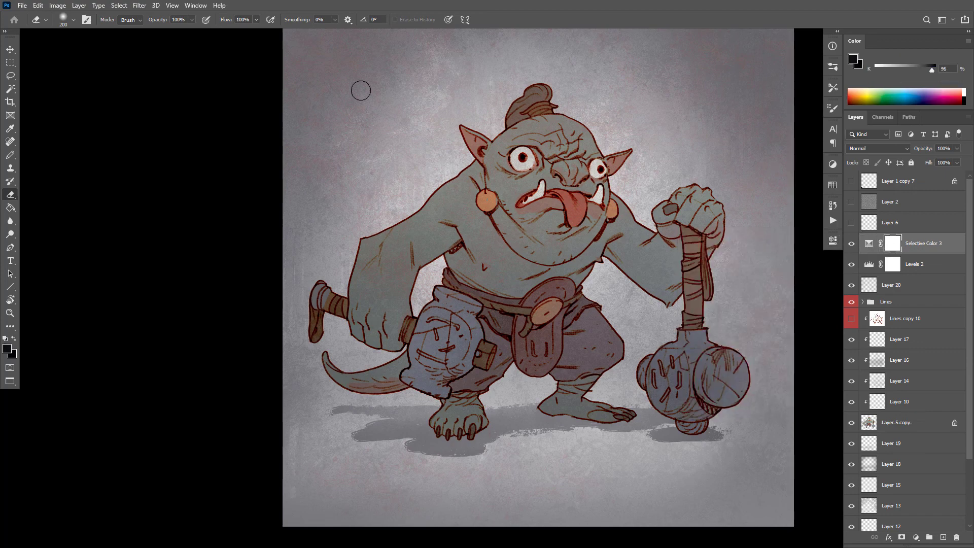
Mask the Selective Color 3 layer with a Color Range selection of sampled colours at fuzziness 150
left_click(119, 5)
left_click(151, 104)
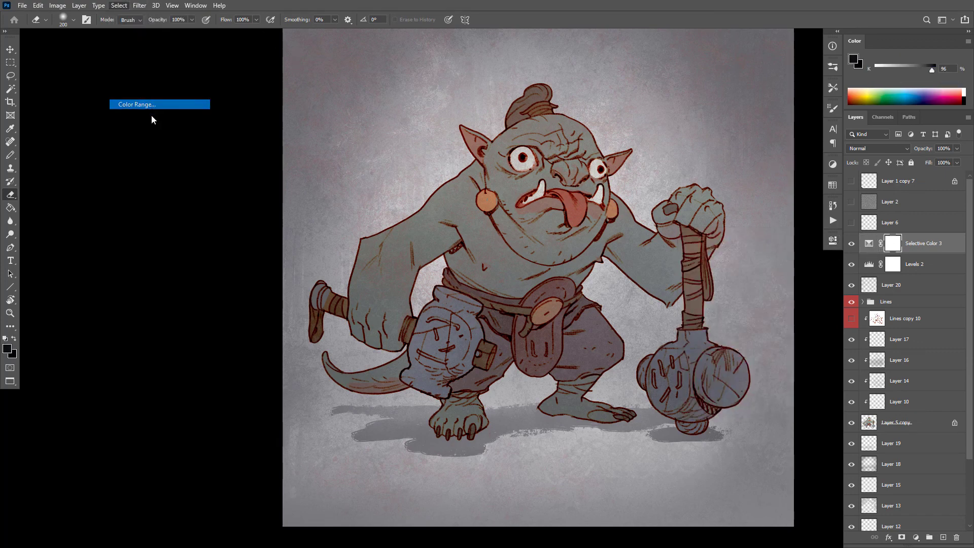
left_click(558, 222)
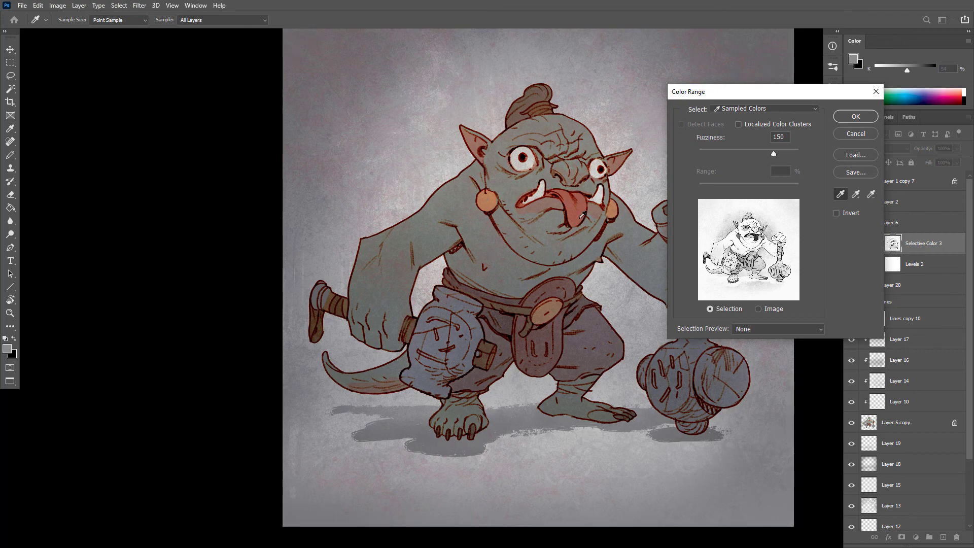
left_click(855, 116)
Add another Selective Color adjustment layer and warm its Neutrals toward red by lowering cyan and raising magenta
left_click(917, 538)
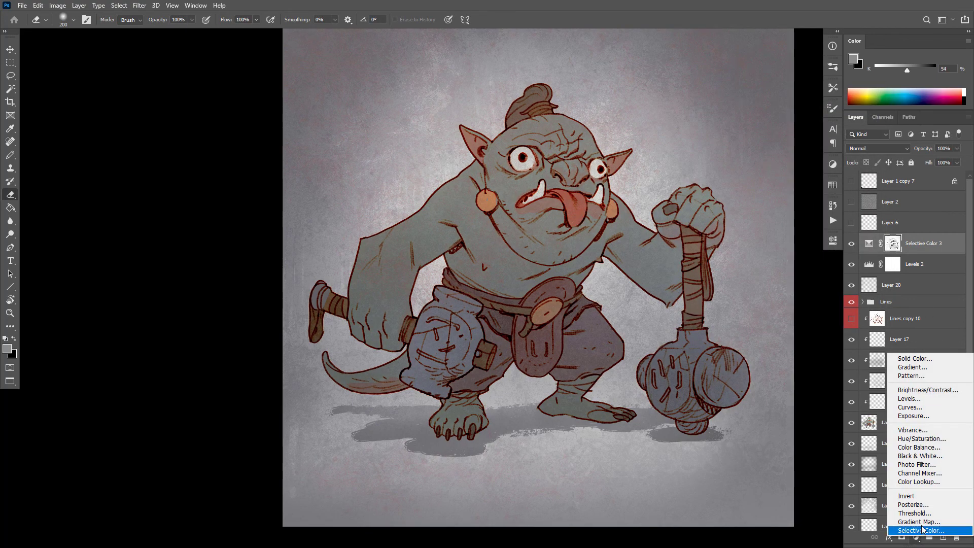
left_click(921, 530)
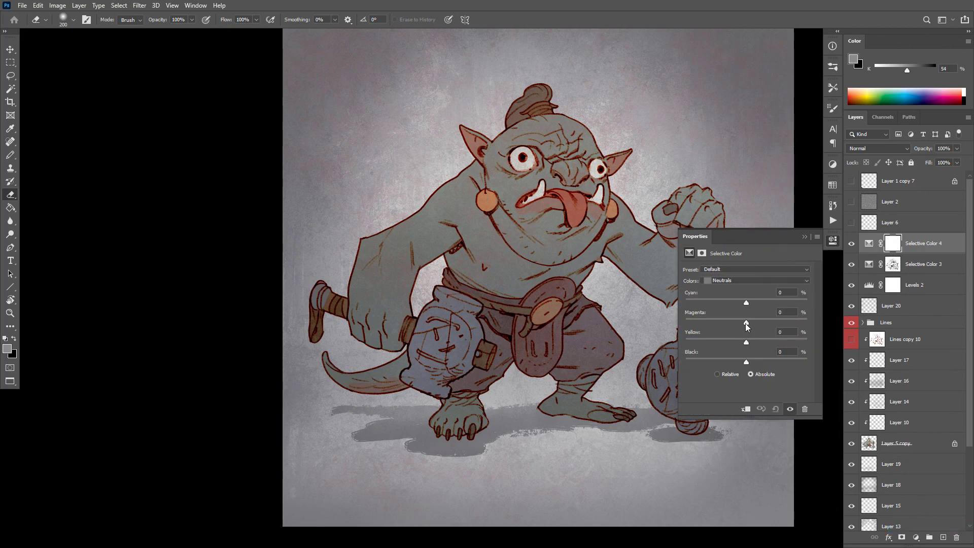
left_click_drag(745, 324, 740, 302)
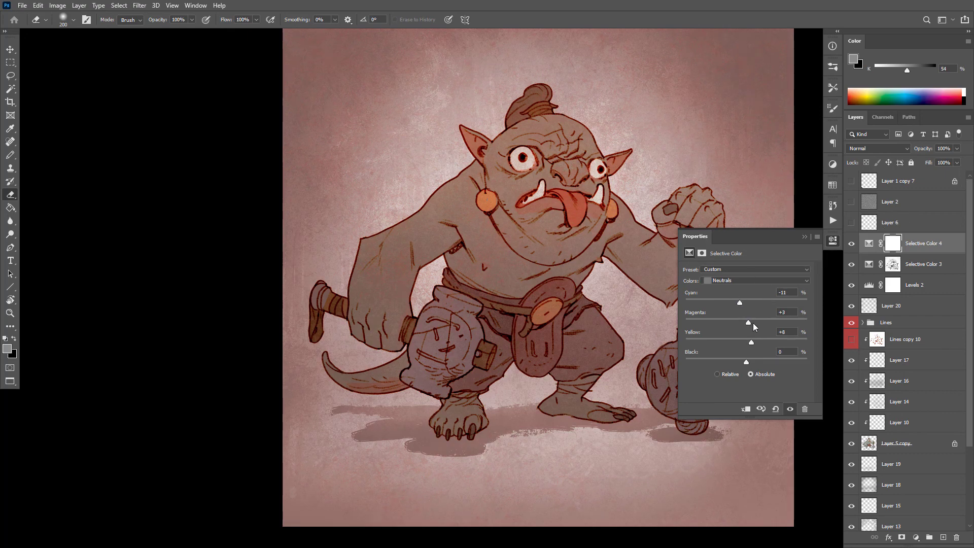
left_click_drag(752, 322, 749, 323)
left_click(892, 246)
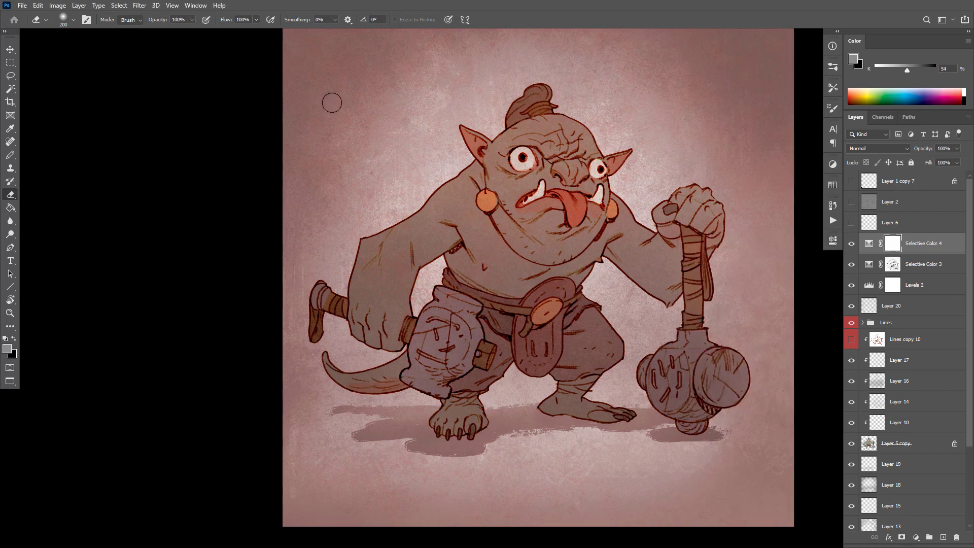
Mask the Selective Color 4 layer with a Color Range selection sampled from the troll's tongue at fuzziness 84
left_click(119, 5)
left_click(147, 104)
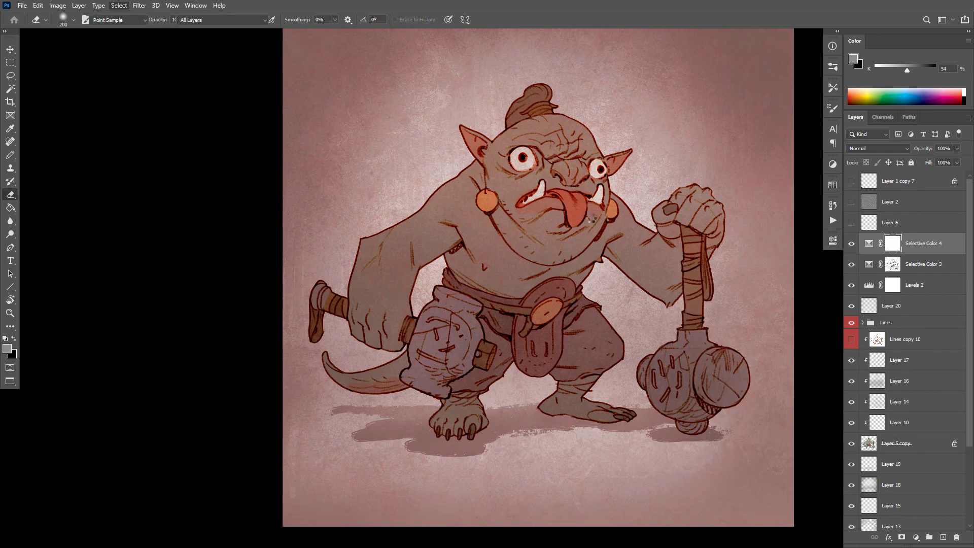
left_click(580, 211)
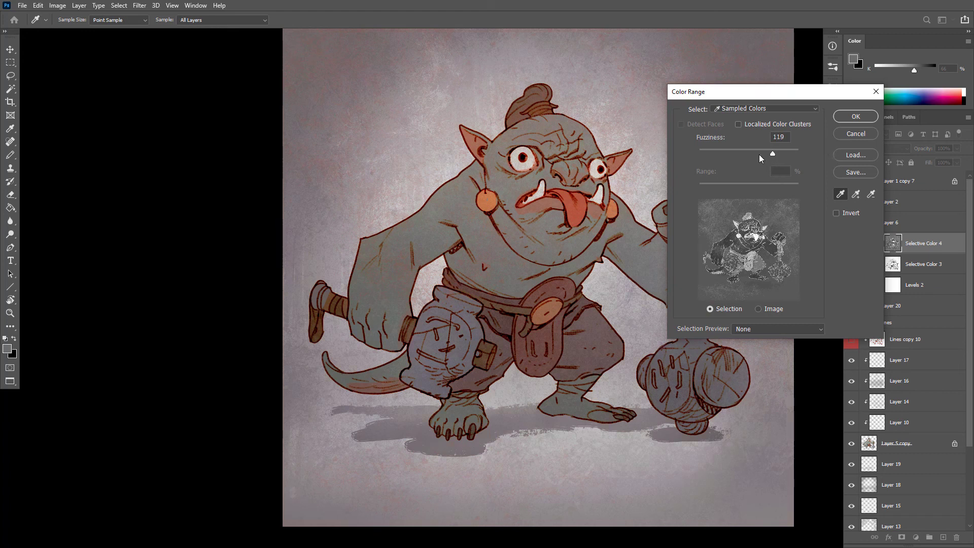
left_click_drag(759, 154, 747, 154)
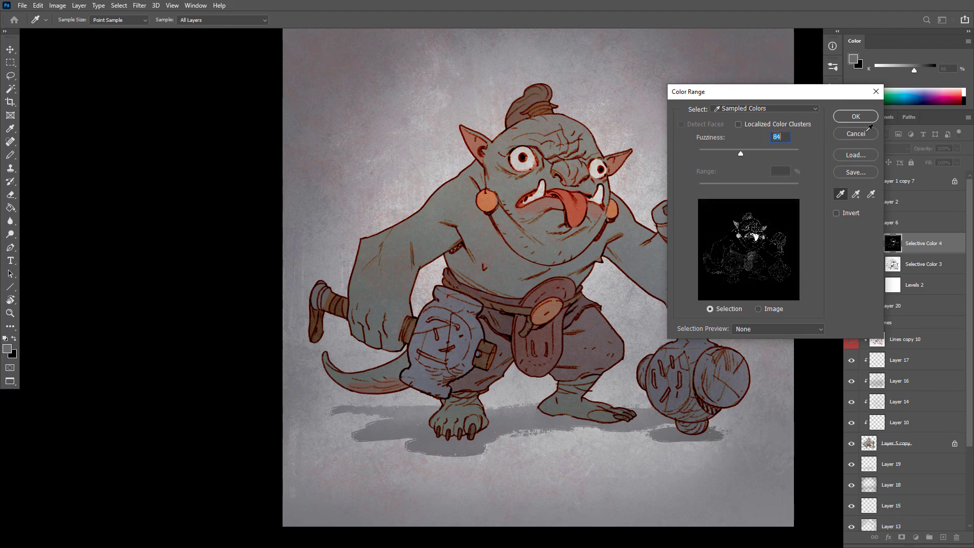
left_click(855, 116)
key("e")
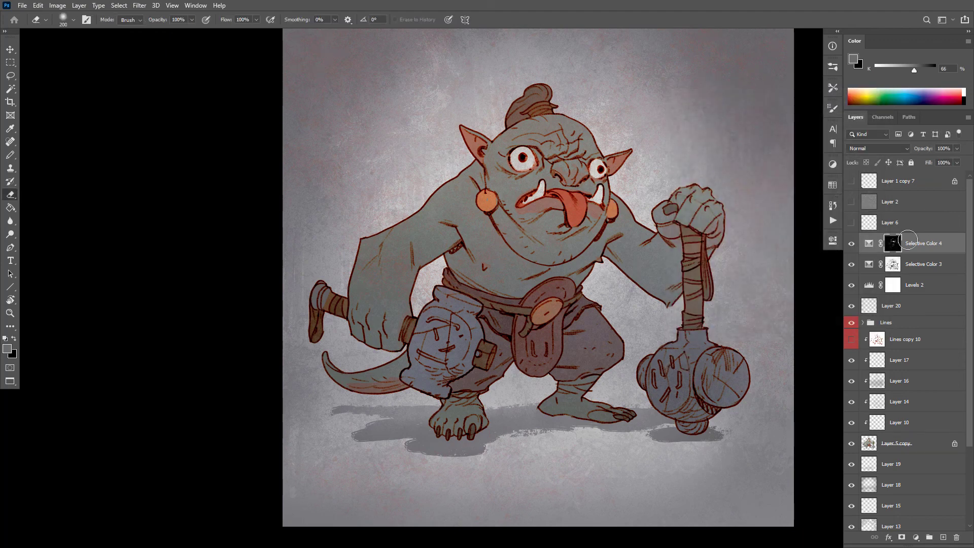
Fine-tune the cyan and magenta of the Neutrals in Selective Color 4 and compare the image with the layer hidden and shown
left_click(869, 244)
double_click(868, 247)
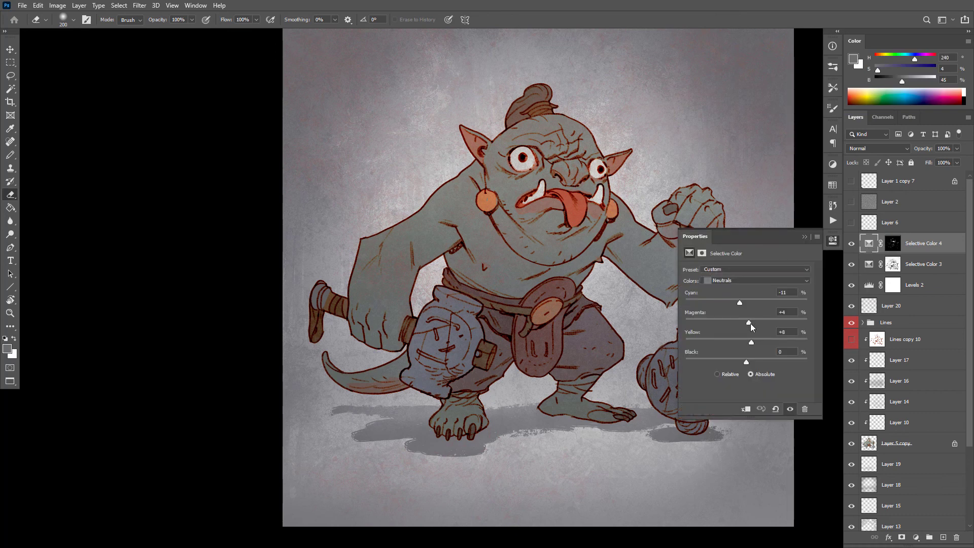
left_click_drag(755, 321, 751, 318)
left_click_drag(748, 303, 740, 305)
left_click_drag(753, 321, 754, 324)
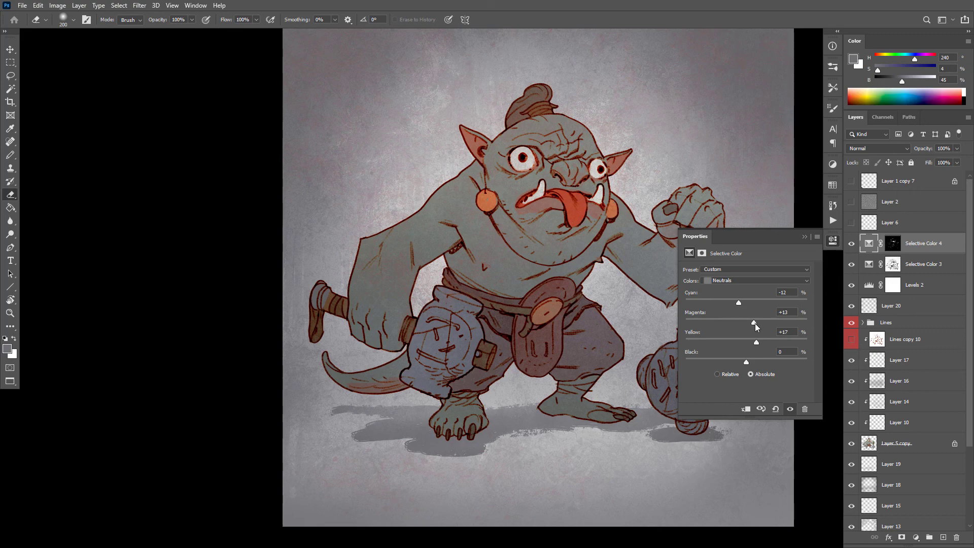
left_click(703, 235)
mouse_move(852, 245)
left_mouse_down()
mouse_move(852, 269)
mouse_move(851, 244)
left_mouse_up()
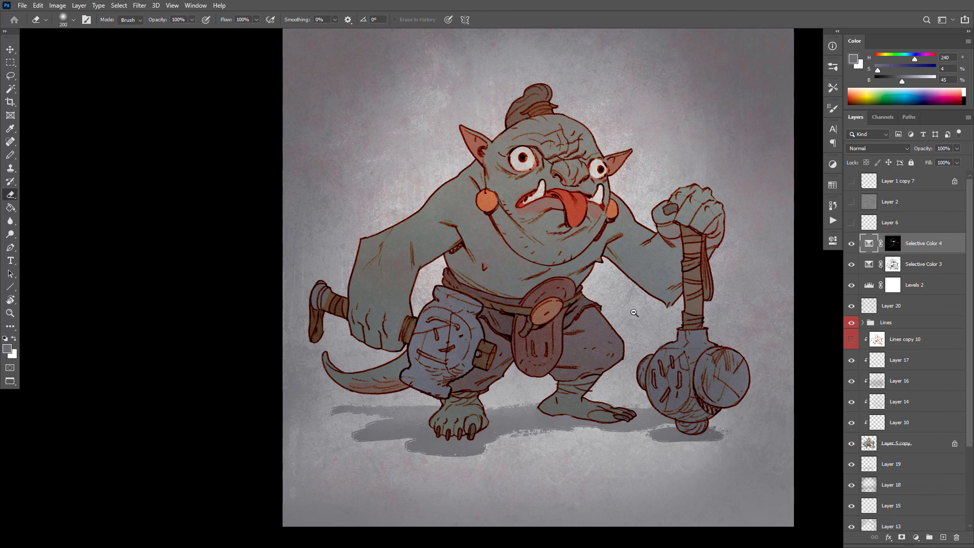
Lighten the background shading on Layer 18 using the Eraser at a size of 2000
scroll(636, 311, "down", 5)
scroll(654, 312, "up", 3)
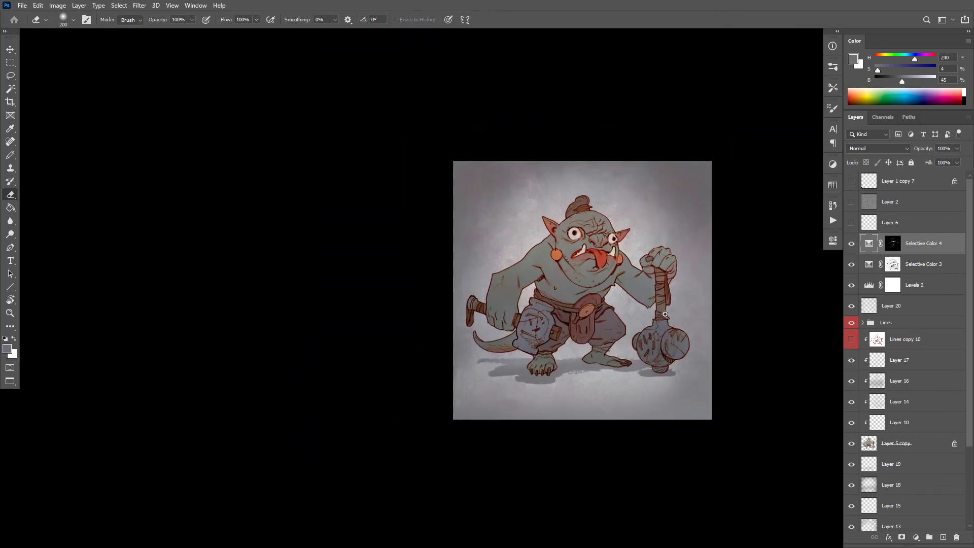
left_click(851, 485)
left_click(851, 485)
left_click(877, 484)
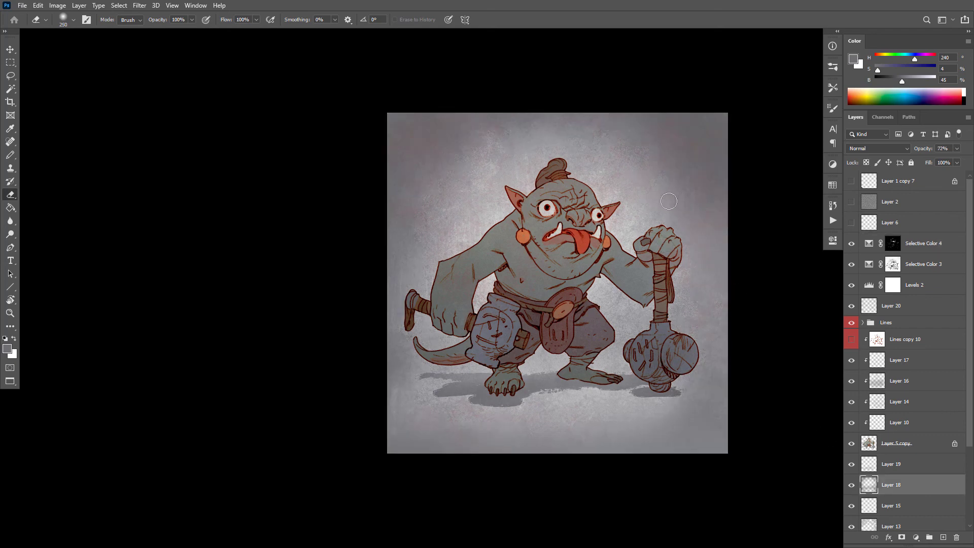
key("bracketright")
key("bracketright")
key("bracketright")
key("bracketright")
key("bracketright")
key("bracketright")
key("bracketright")
key("bracketright")
key("bracketright")
key("bracketright")
key("bracketright")
key("bracketright")
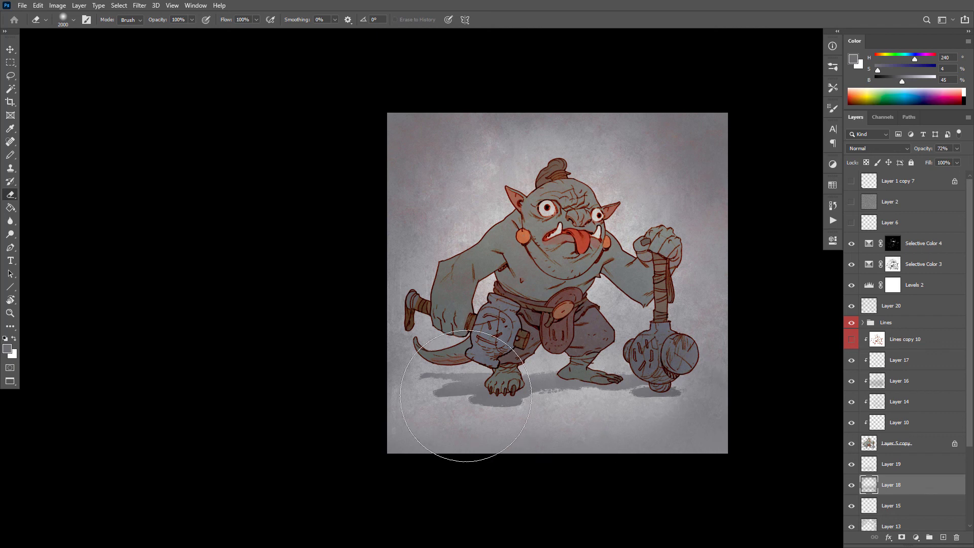
scroll(612, 387, "down", 6)
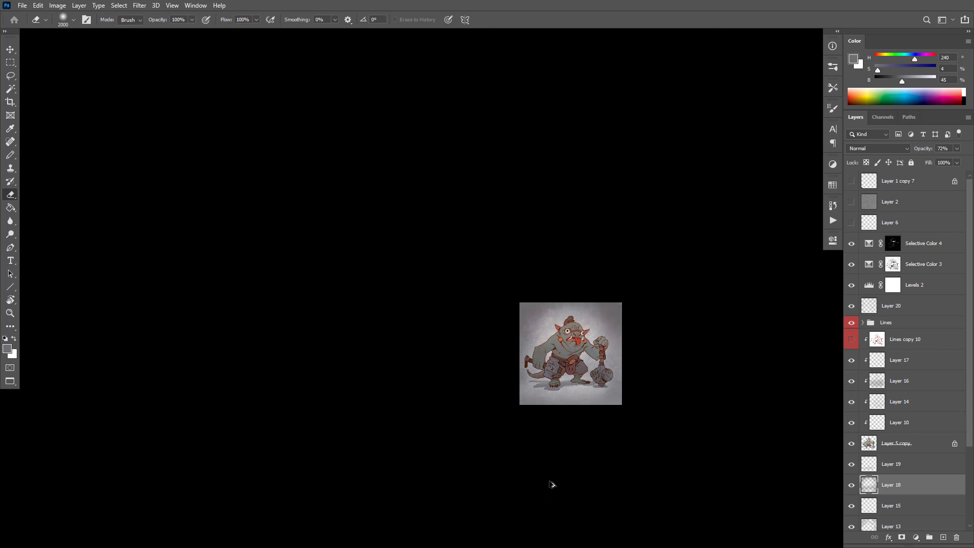
Enlarge the Eraser to 2900 and soften the shading around the upper background on Layer 18
scroll(600, 372, "up", 2)
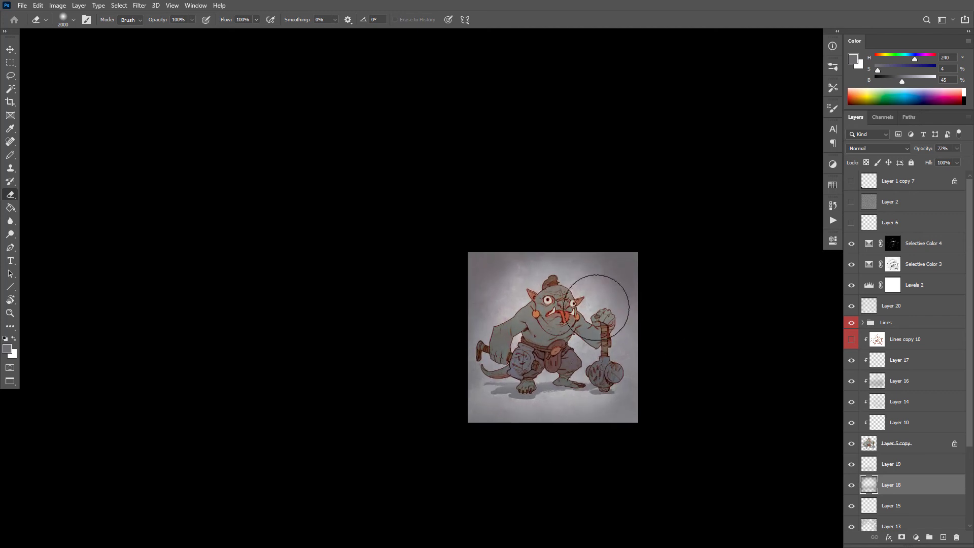
key("bracketright")
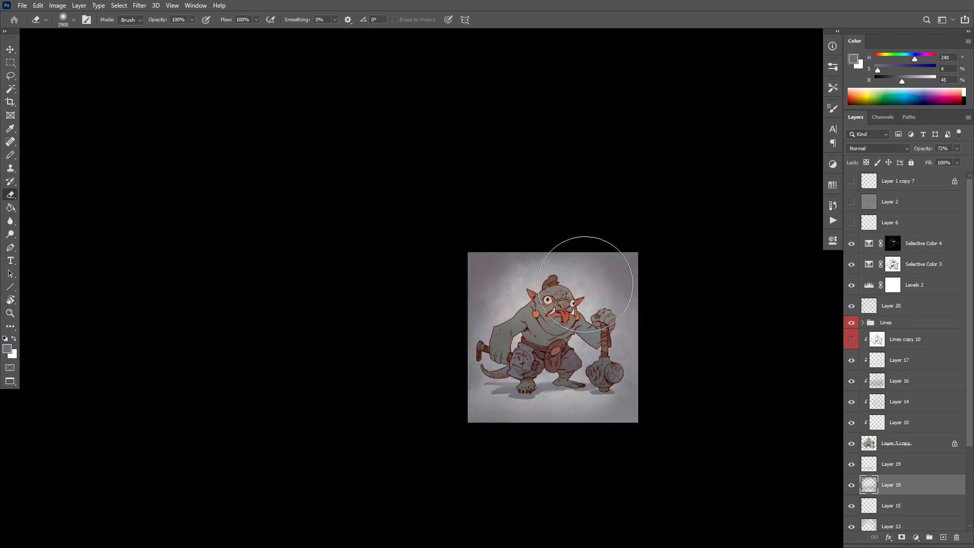
key("bracketright")
key("bracketright")
key("bracketright")
key("bracketright")
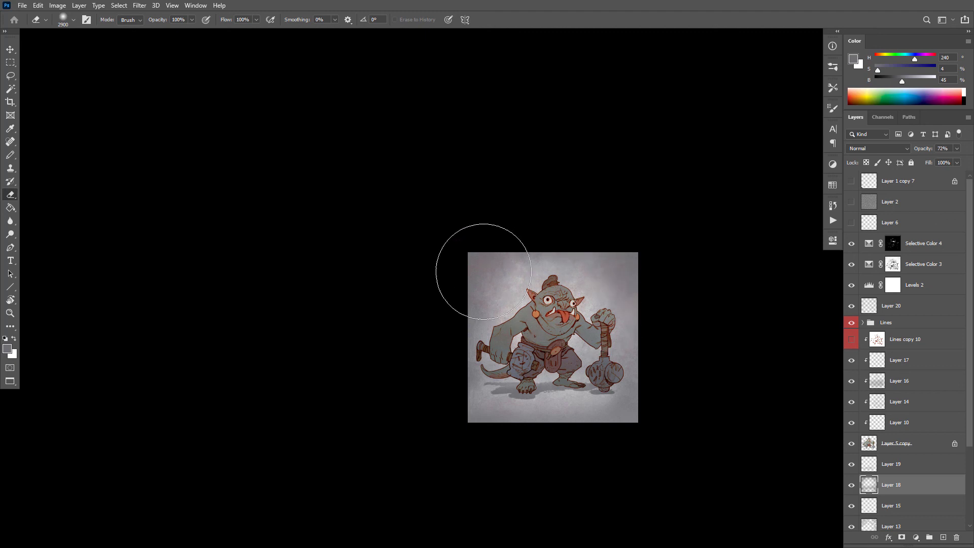
scroll(623, 324, "down", 5)
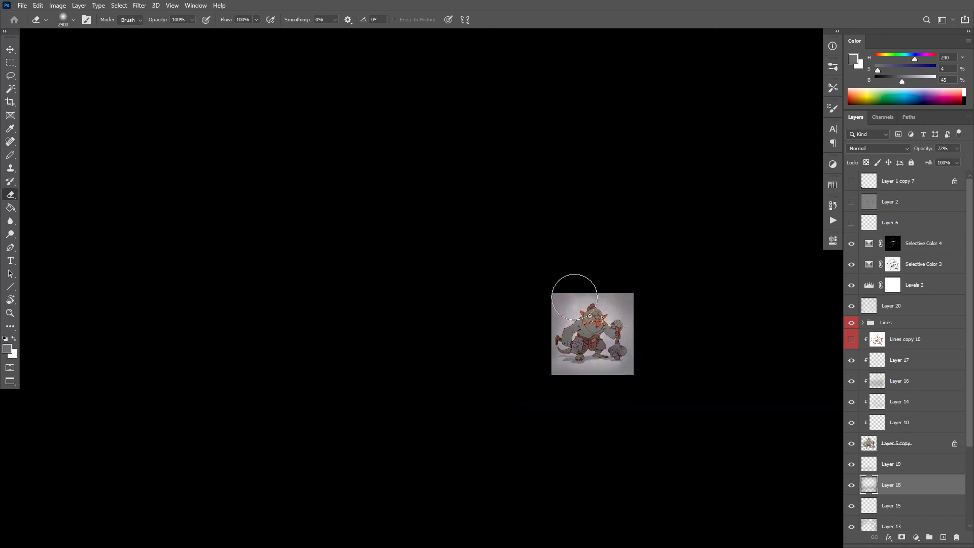
scroll(624, 339, "up", 3)
Undo the last three changes on Layer 18 and restore one of them
key("ctrl+z")
key("ctrl+z")
key("ctrl+z")
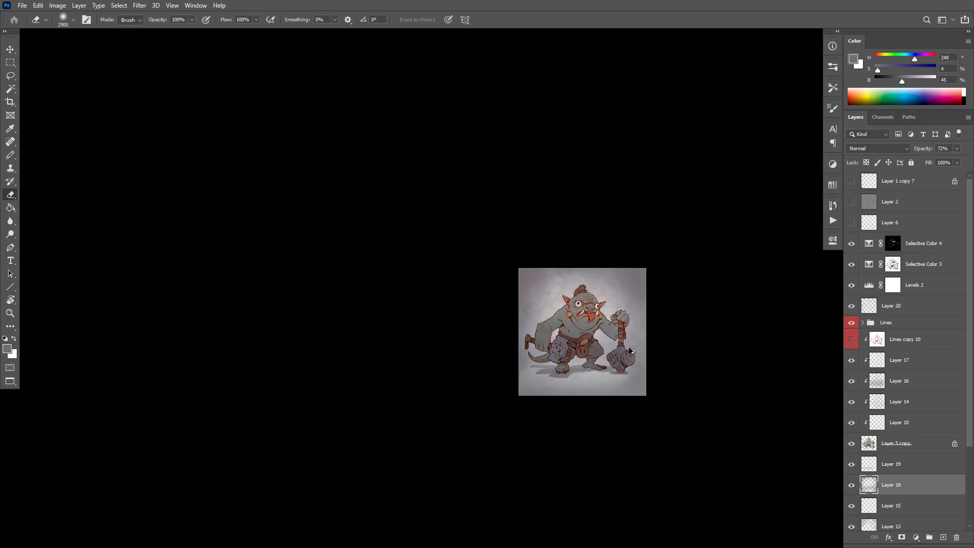
key("ctrl+shift+z")
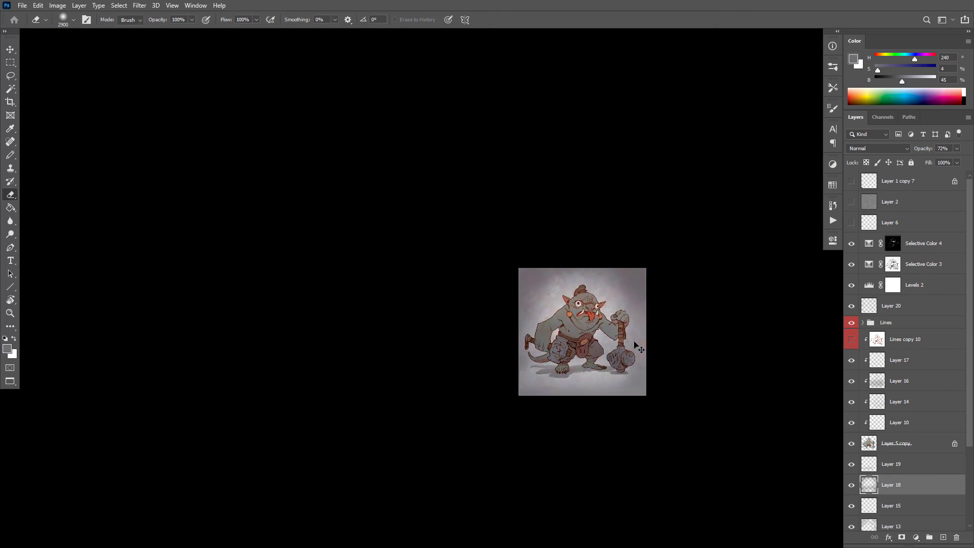
scroll(622, 316, "up", 4)
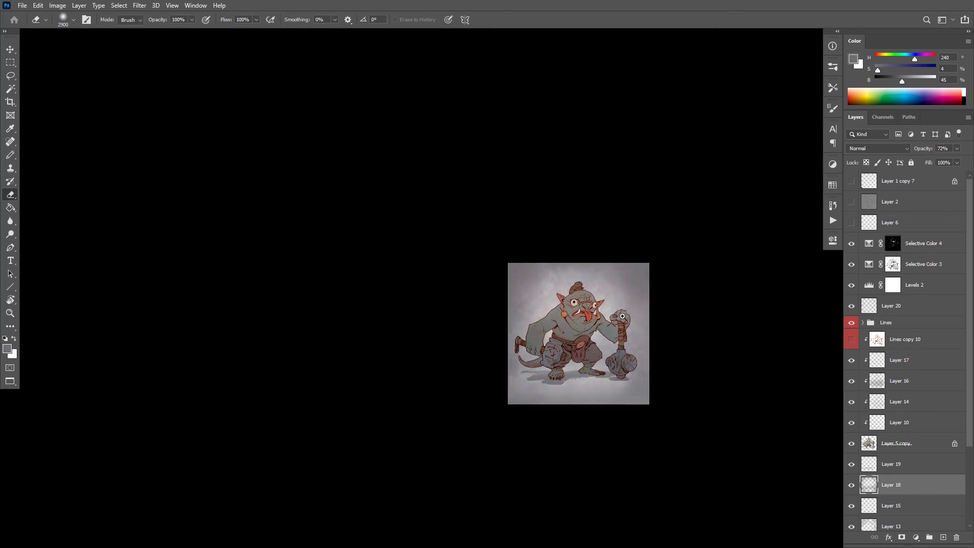
scroll(632, 338, "up", 2)
left_click_drag(631, 338, 665, 283)
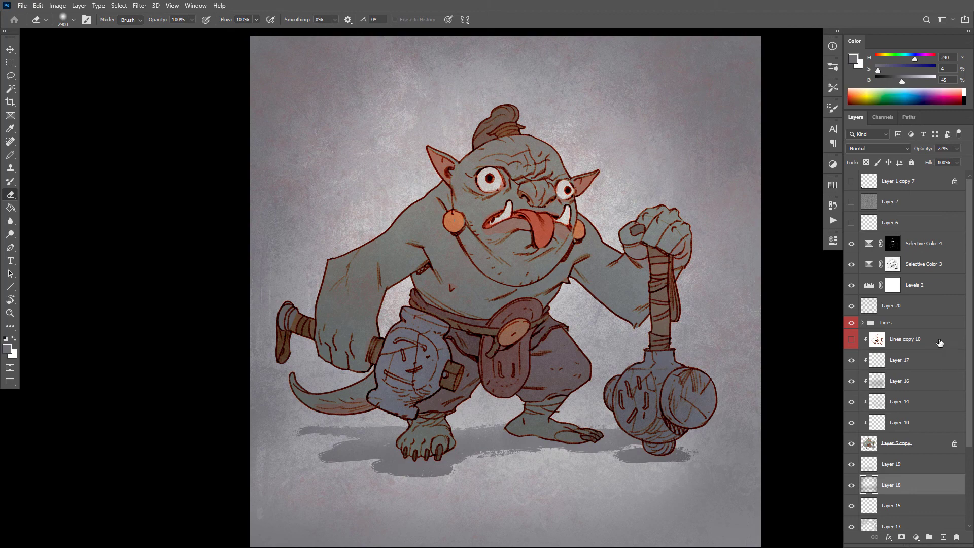
Add a Selective Color adjustment layer above Selective Color 4 and shift its Neutrals toward blue with cyan and magenta
left_click(869, 244)
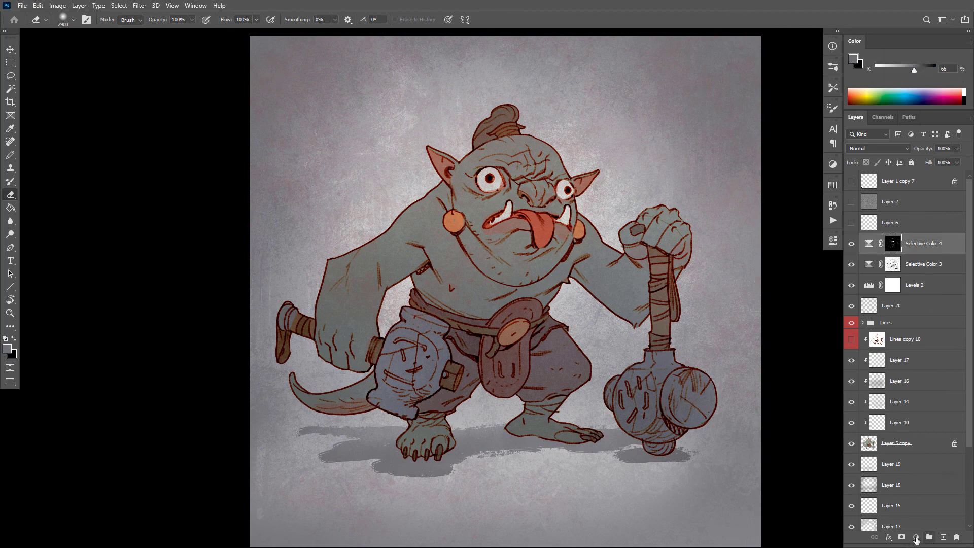
left_click(916, 537)
left_click(918, 528)
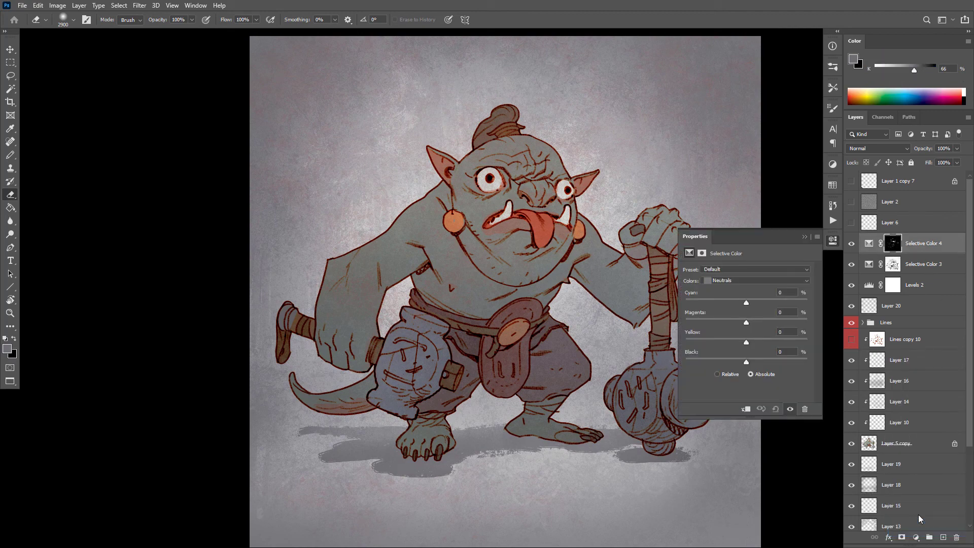
left_click(747, 281)
left_click(748, 347)
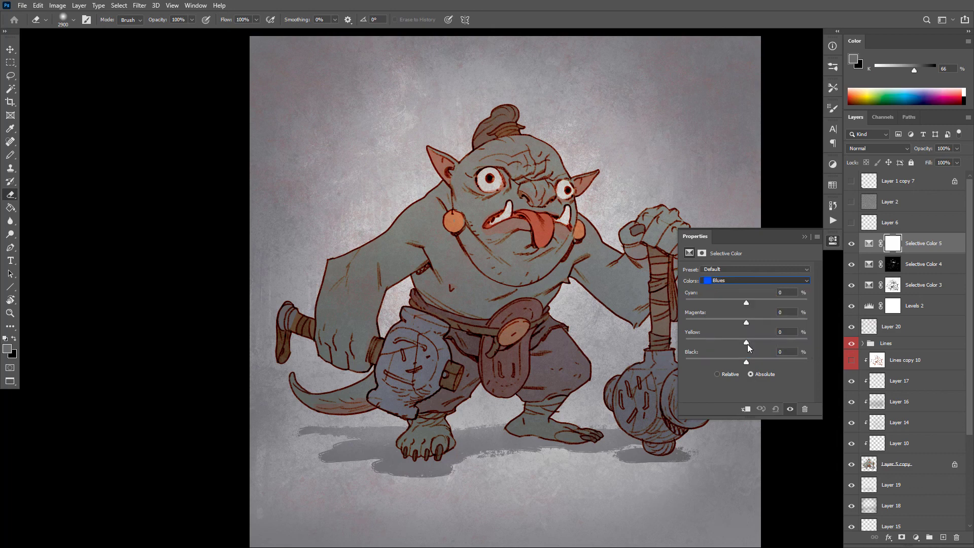
left_click_drag(746, 303, 746, 323)
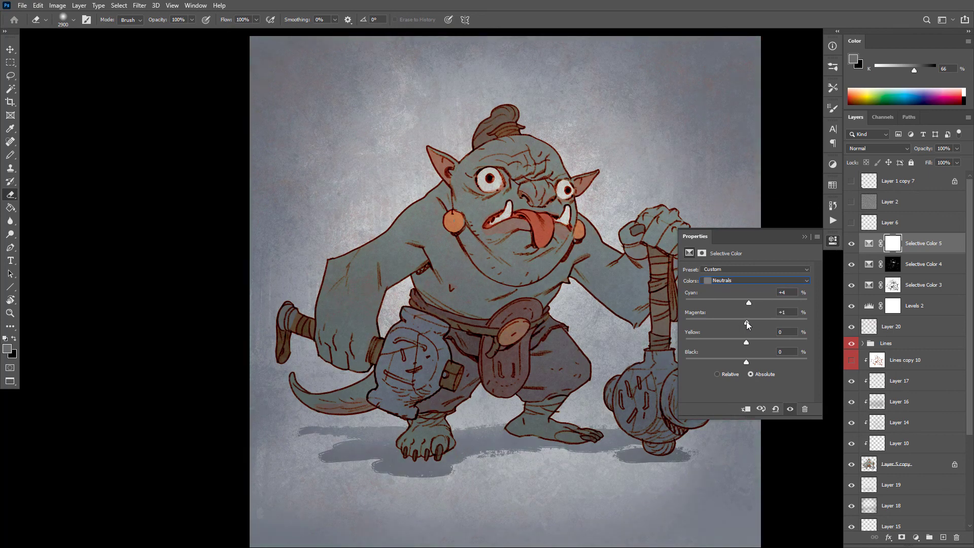
Set the cyan of the Blacks to +14% in Selective Color 5 and raise their magenta slightly
left_click(749, 281)
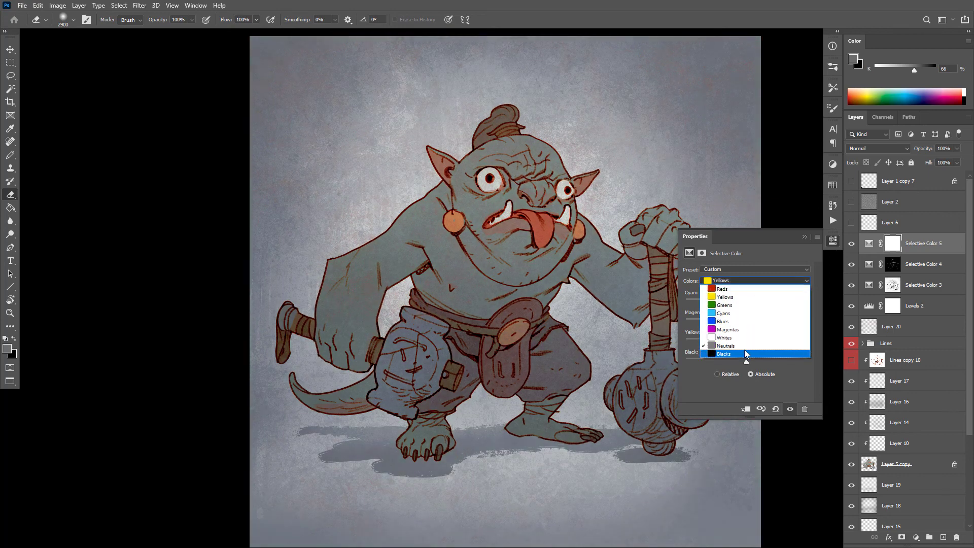
left_click(745, 354)
left_click_drag(751, 305, 755, 304)
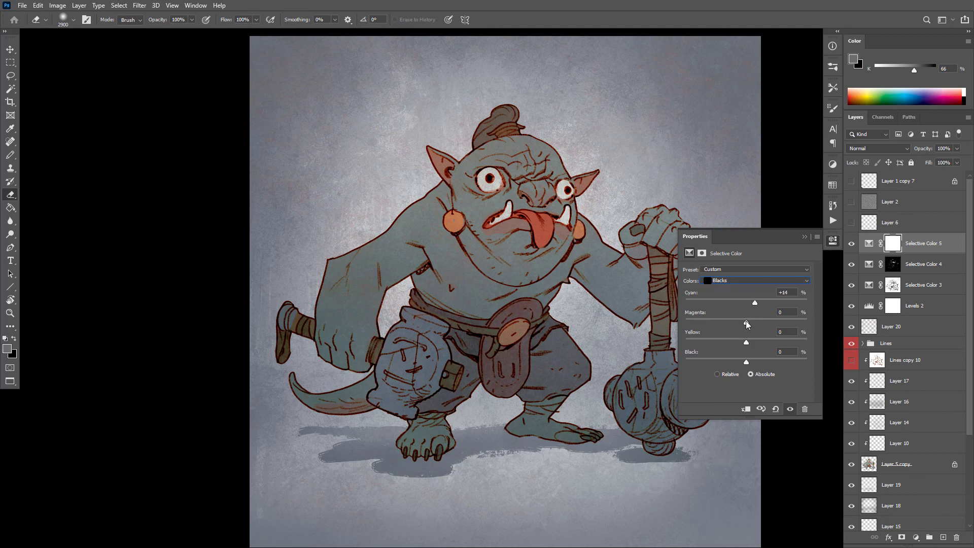
left_click(750, 323)
left_click(832, 241)
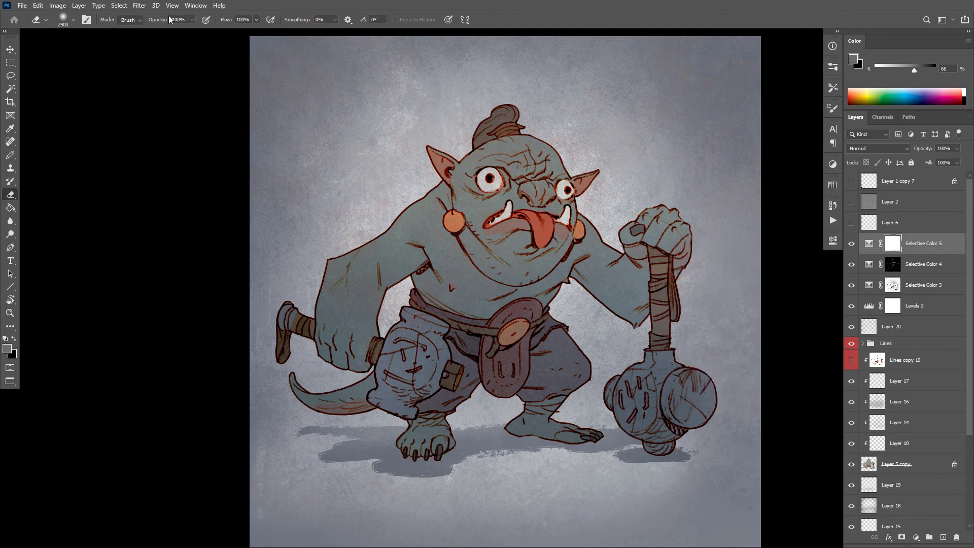
Mask the Selective Color 5 layer with a Color Range selection sampled from the darks below the belt at fuzziness 114
left_click(119, 6)
left_click(146, 105)
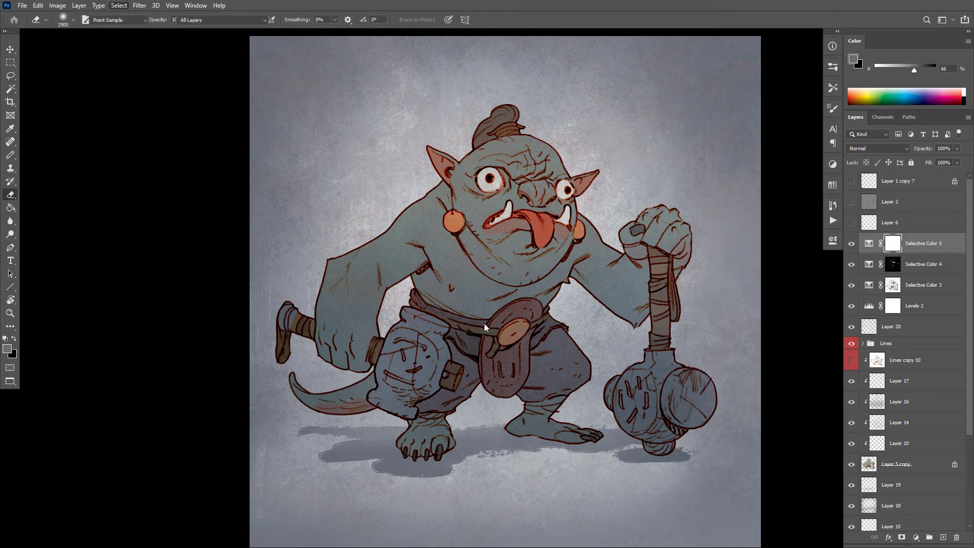
left_click(481, 332)
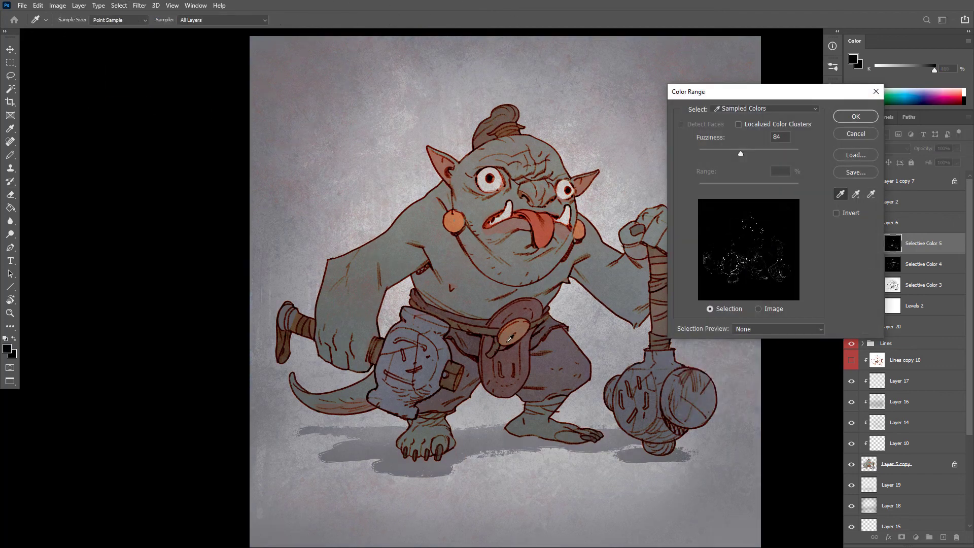
left_click(480, 339)
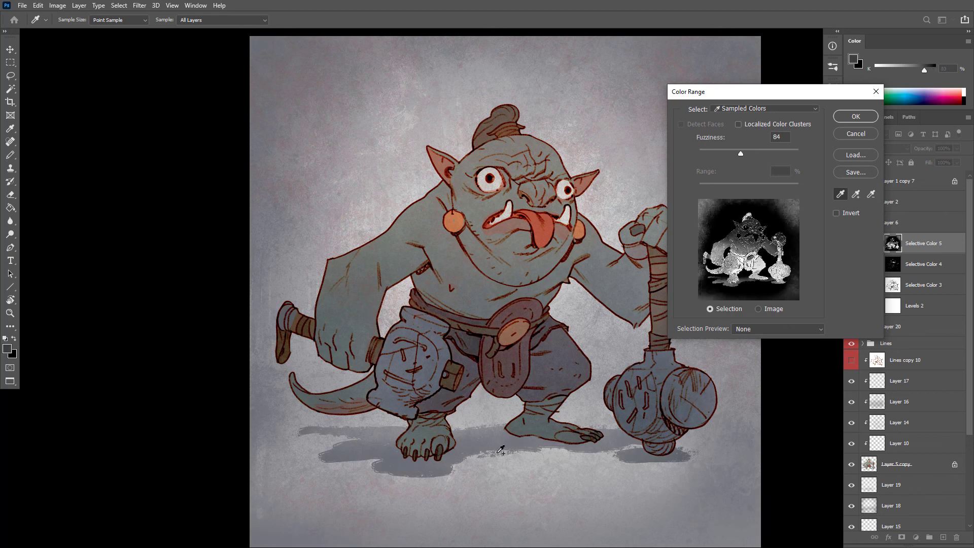
key("ctrl+z")
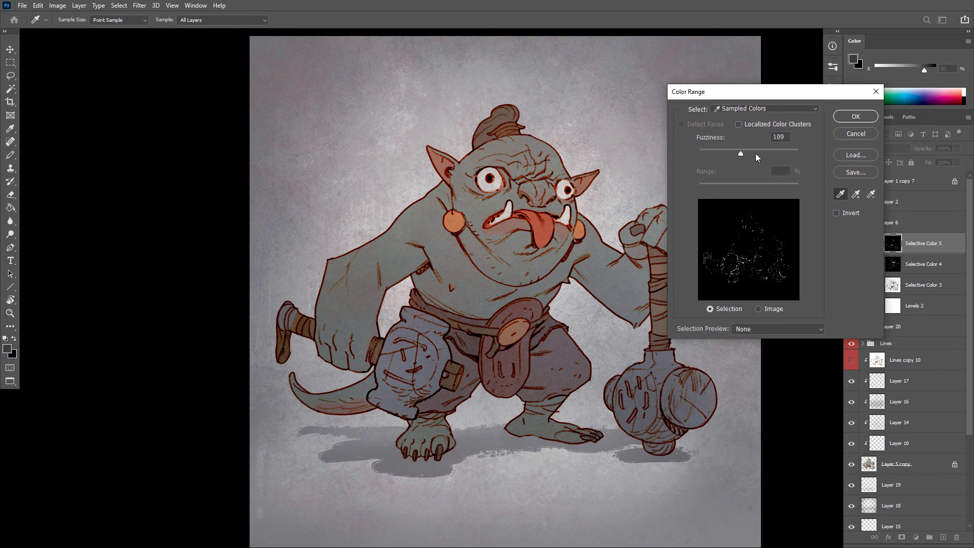
left_click(759, 153)
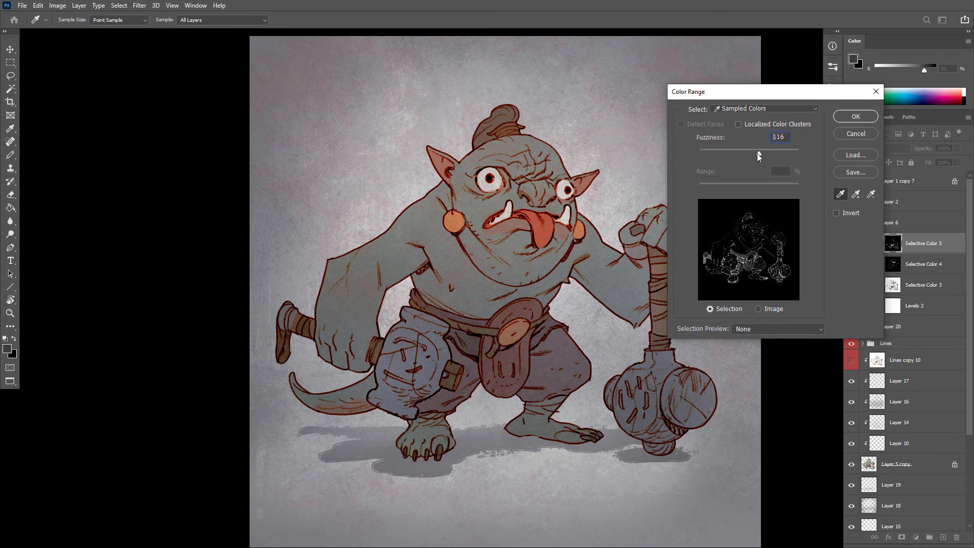
left_click(856, 117)
key("e")
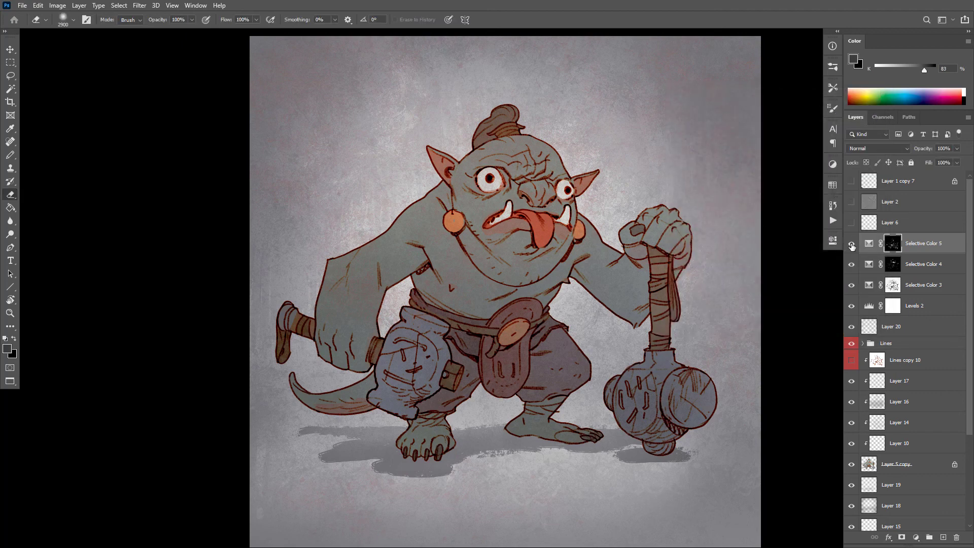
left_click(851, 244)
Add another Selective Color adjustment layer and set its Neutrals to cyan -23%, magenta -10% and yellow +6%
left_click(915, 537)
left_click(917, 532)
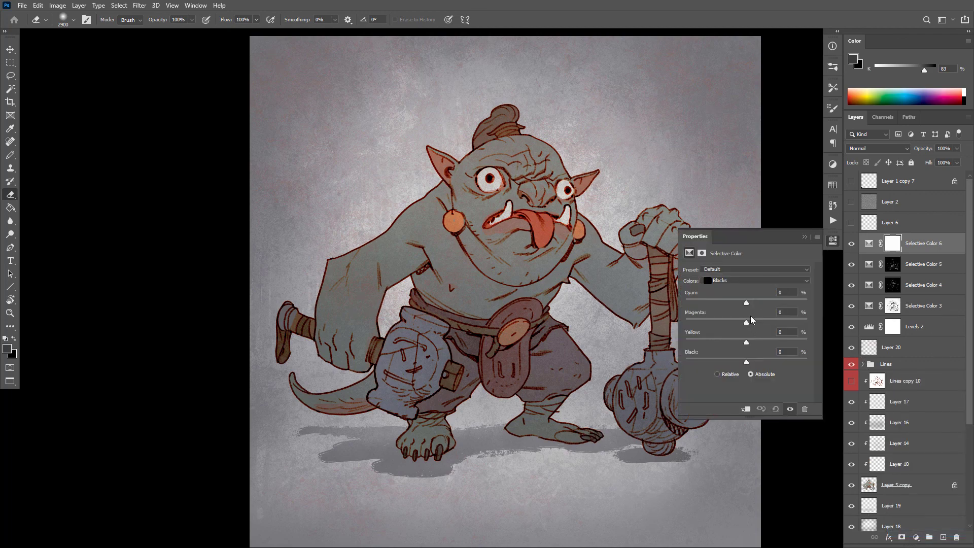
left_click(742, 283)
left_click(739, 349)
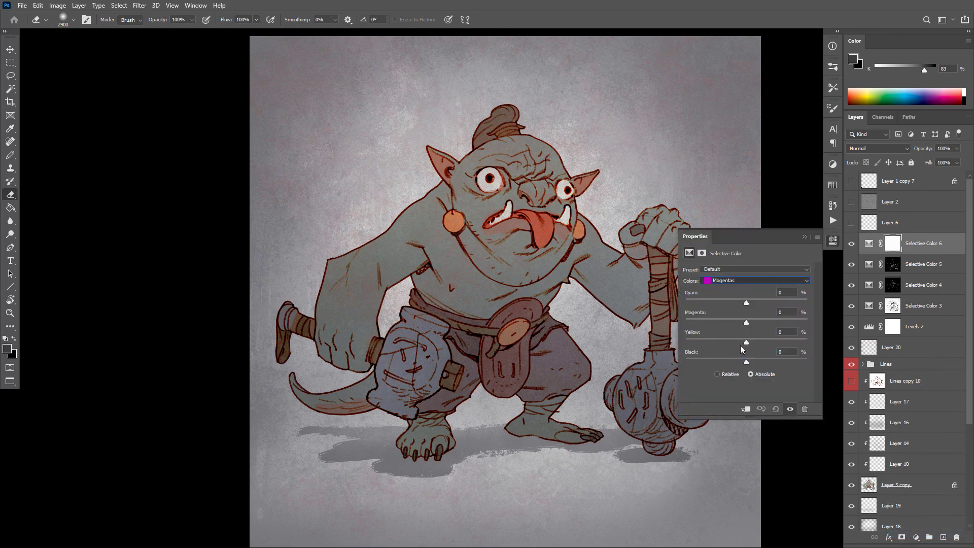
left_click_drag(745, 322, 731, 300)
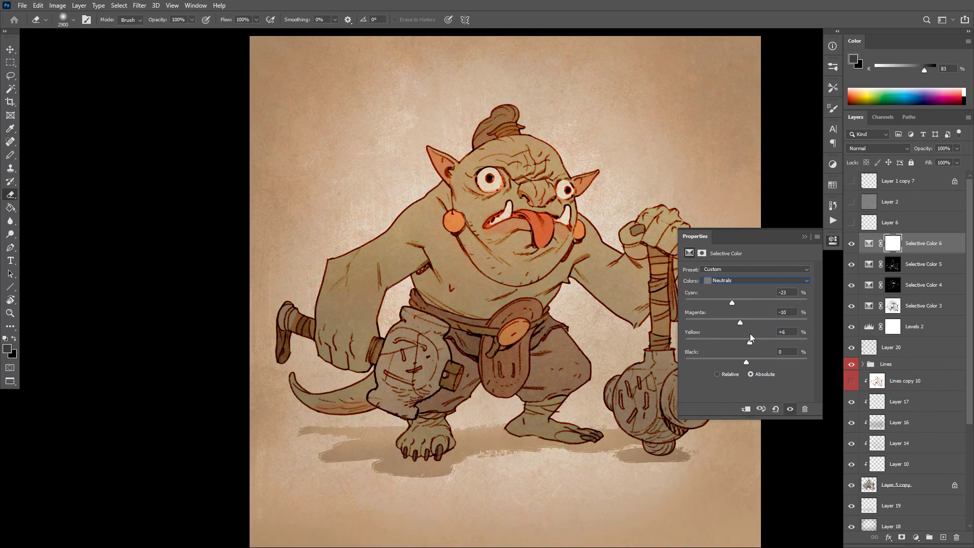
left_click(891, 244)
left_click(119, 6)
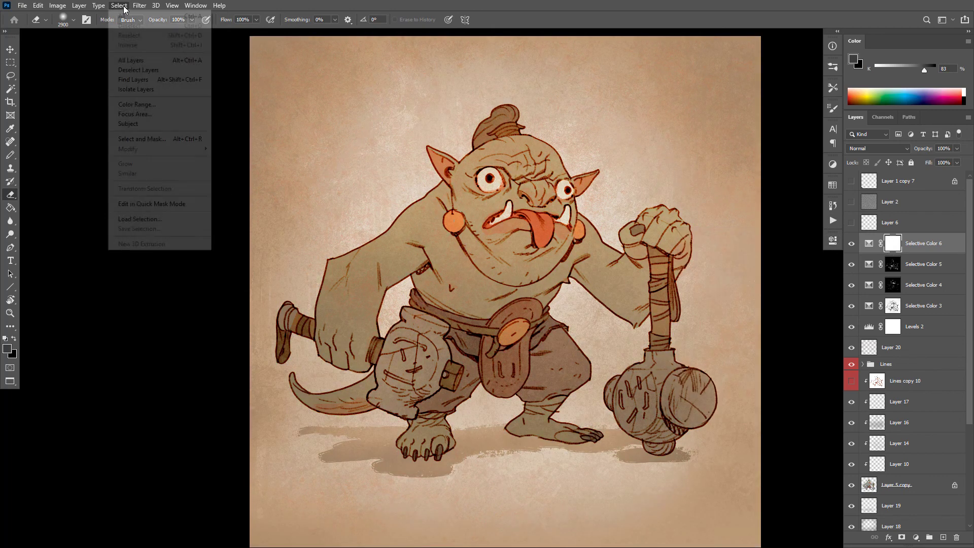
left_click(148, 104)
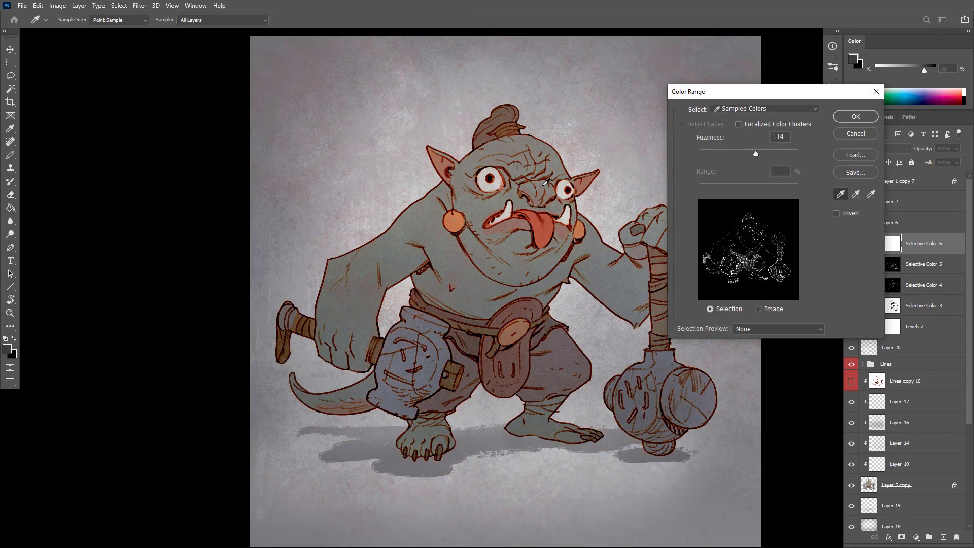
left_click(563, 207)
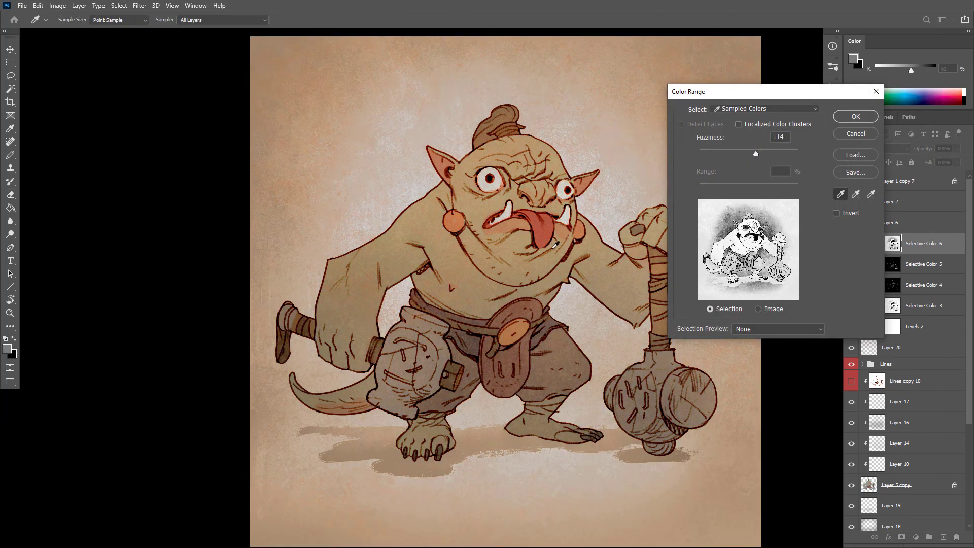
left_click_drag(756, 153, 730, 153)
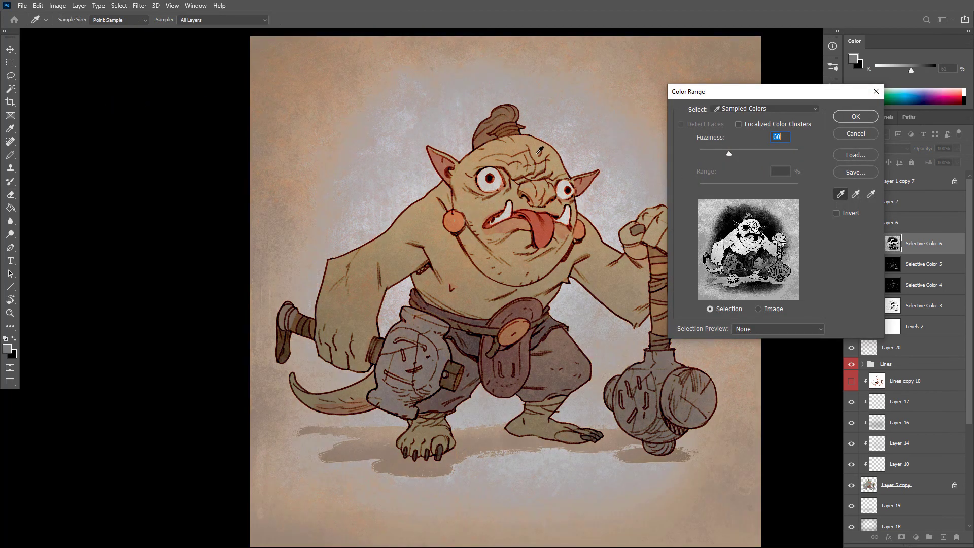
left_click(542, 221)
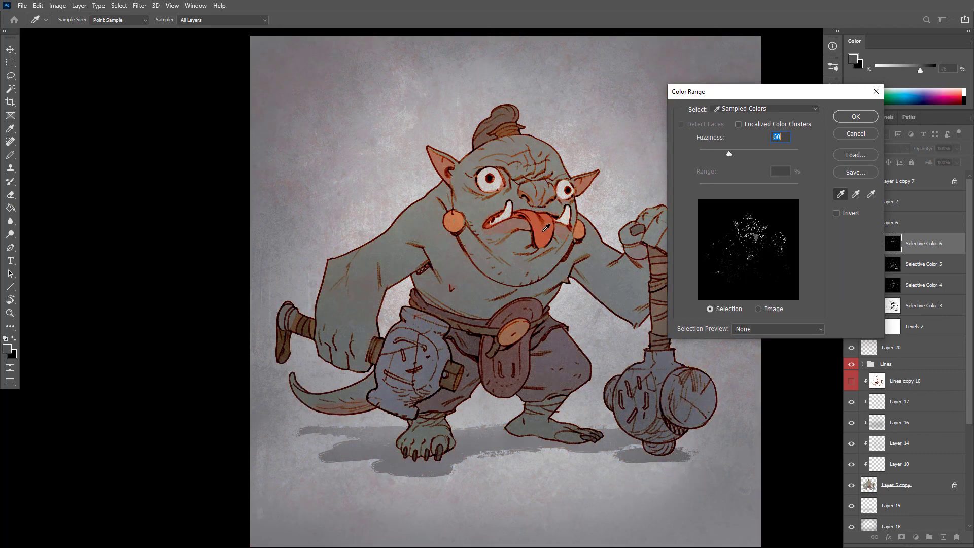
left_click(605, 270)
left_click(616, 343)
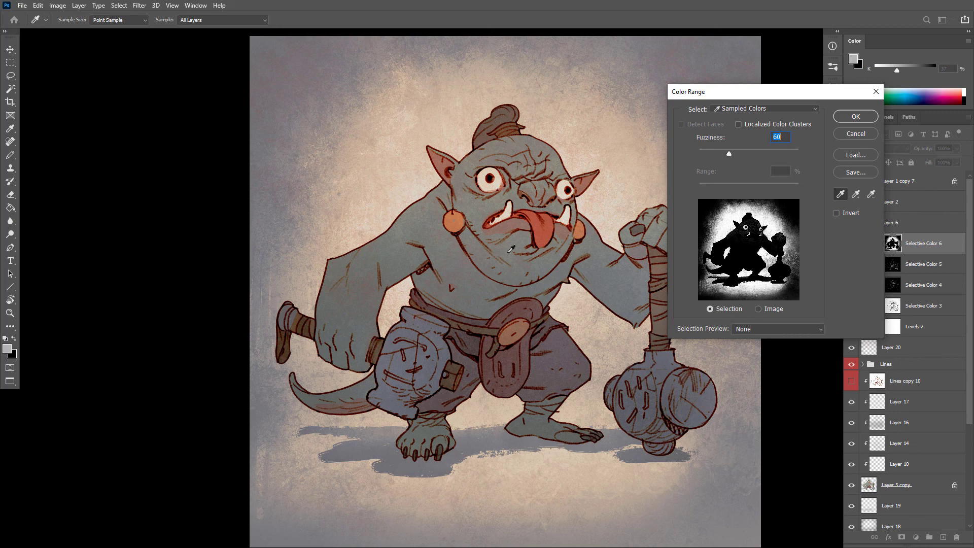
left_click(308, 86)
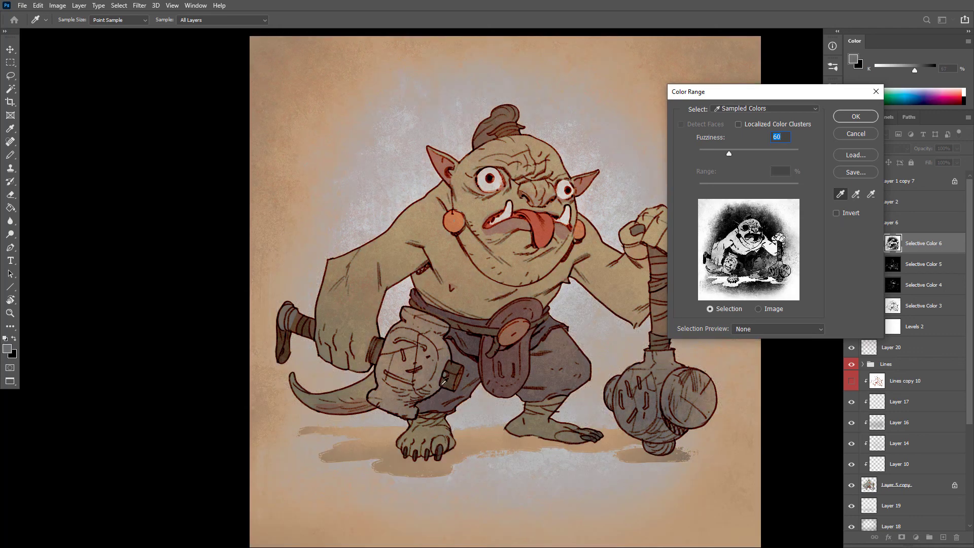
left_click(430, 368)
left_click(458, 359)
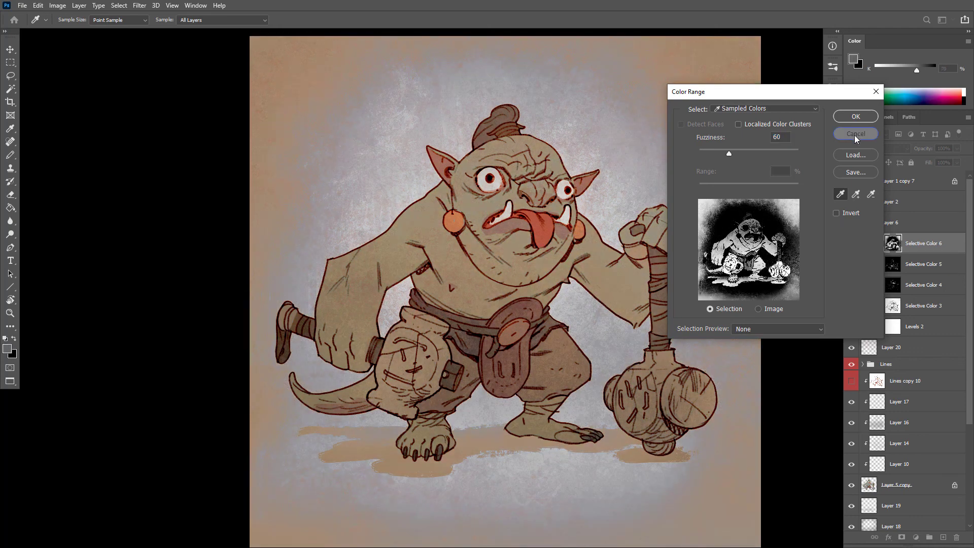
left_click(855, 134)
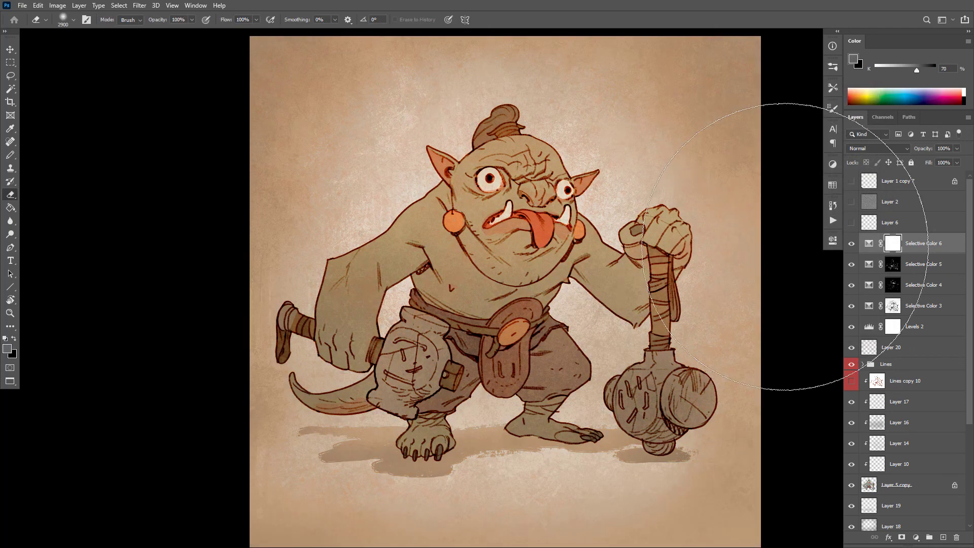
Delete the Selective Color 6 layer and add a fresh Selective Color adjustment with Neutrals at cyan +8% and magenta +3%
left_click(851, 243)
key("Delete")
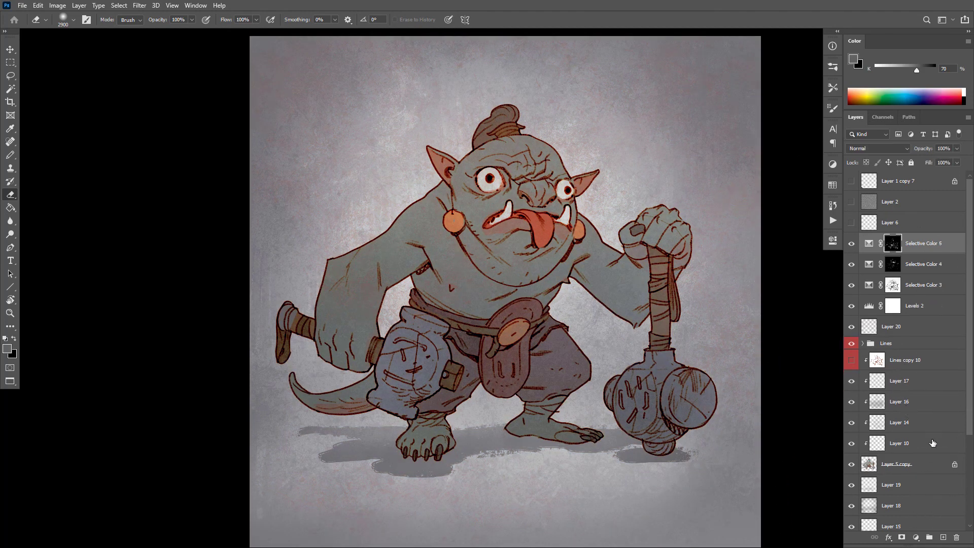
left_click(916, 536)
left_click(907, 520)
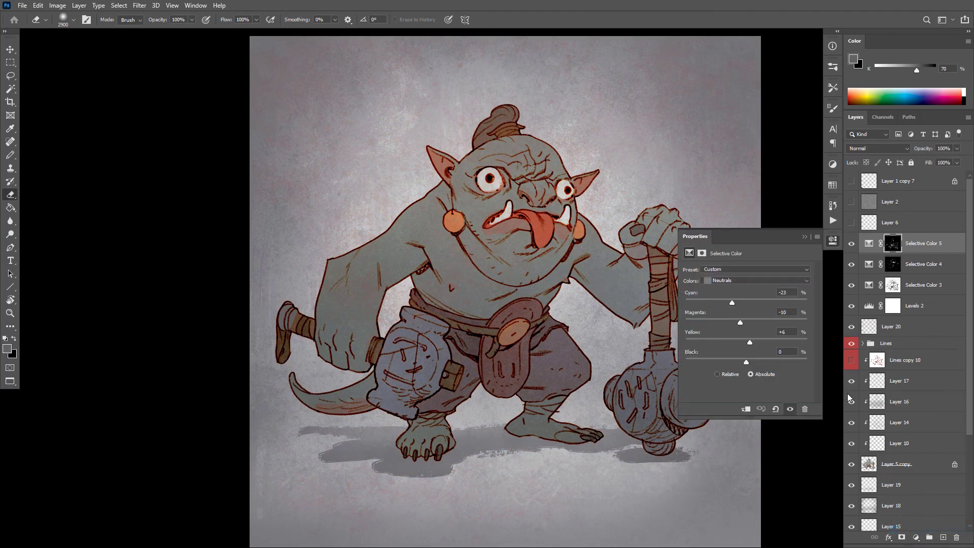
left_click_drag(746, 303, 747, 321)
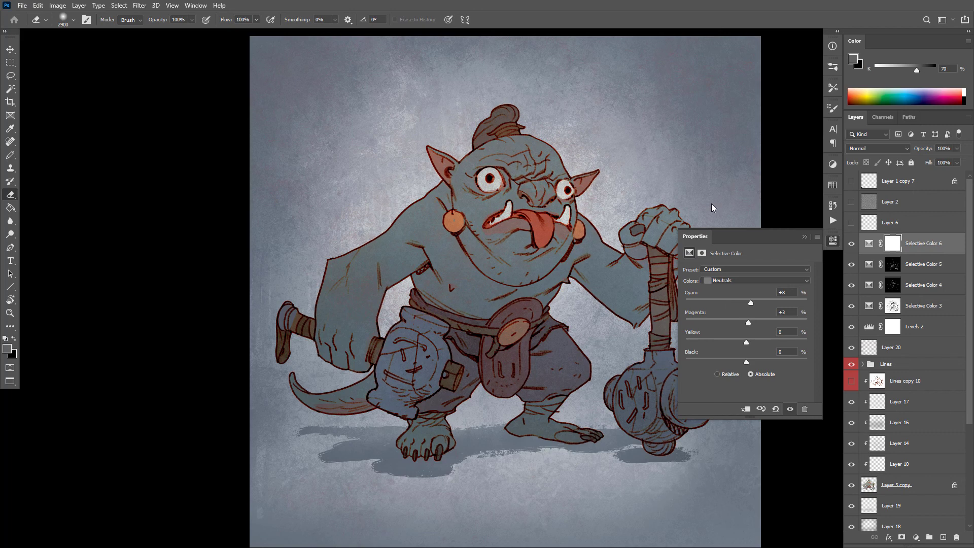
Mask the new Selective Color 6 layer with a Color Range sampled from the background's upper-right corner at fuzziness 97, and compare before and after
left_click(123, 10)
left_click(154, 104)
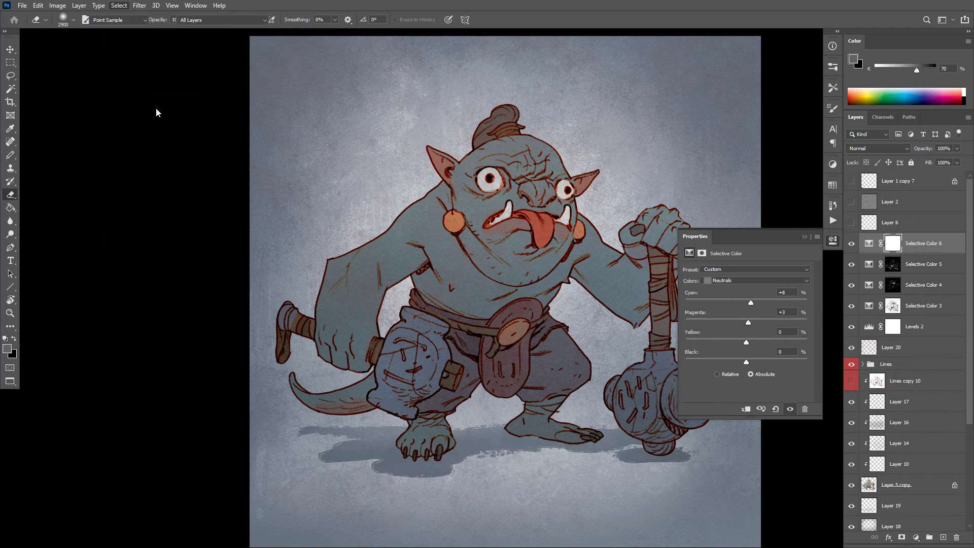
left_click(717, 67)
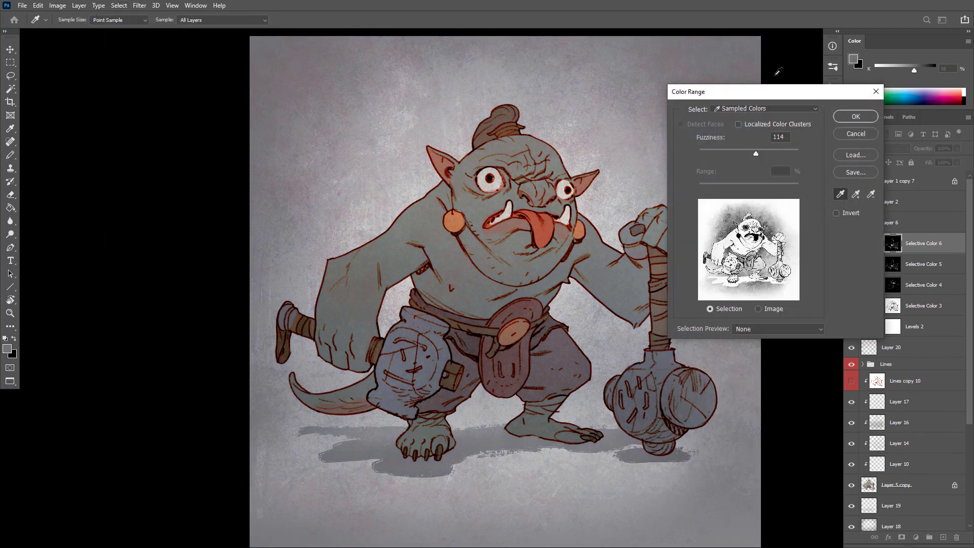
left_click(739, 57)
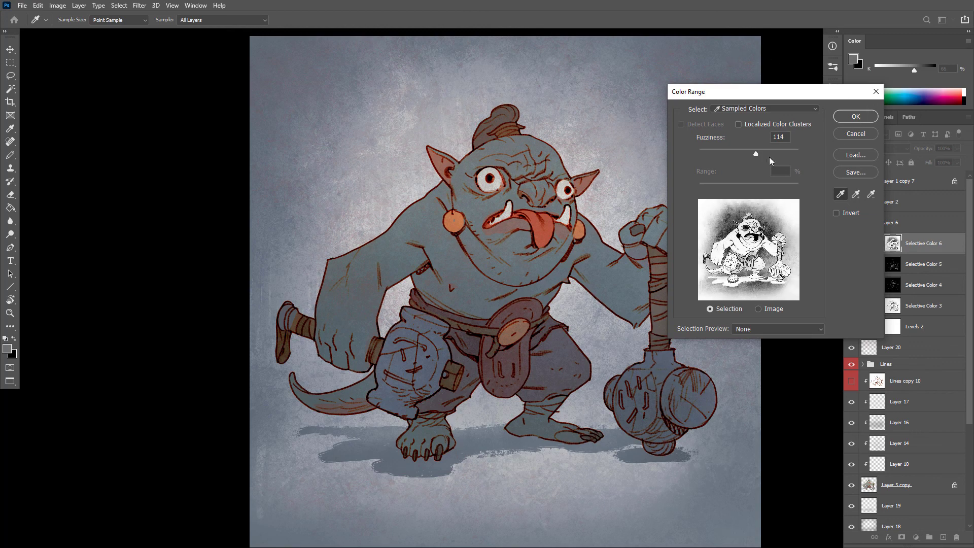
left_click_drag(755, 154, 740, 155)
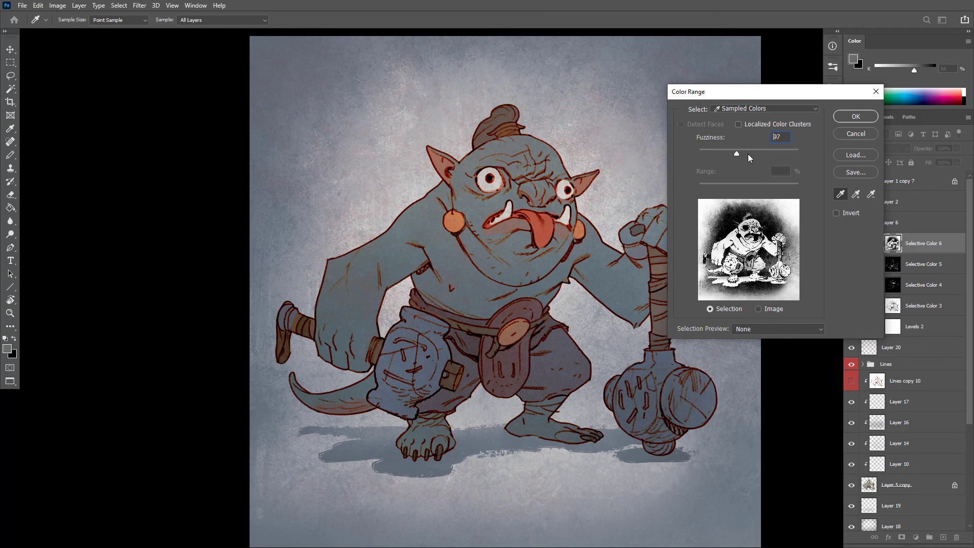
left_click(748, 154)
left_click(855, 117)
key("e")
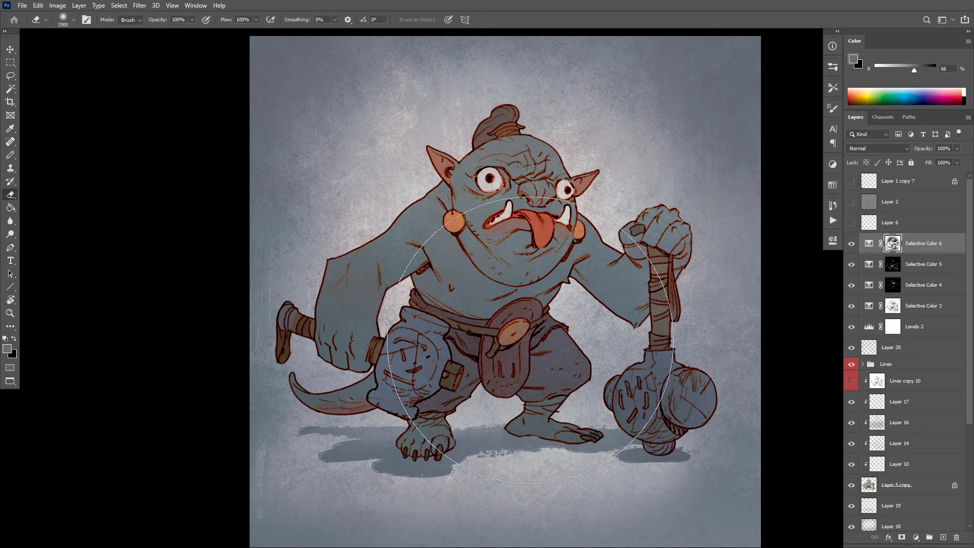
left_click(851, 244)
left_click(851, 244)
Try moving Selective Color 6 directly below Layer 5 copy and lowering its opacity to 68%
left_click_drag(891, 244, 892, 494)
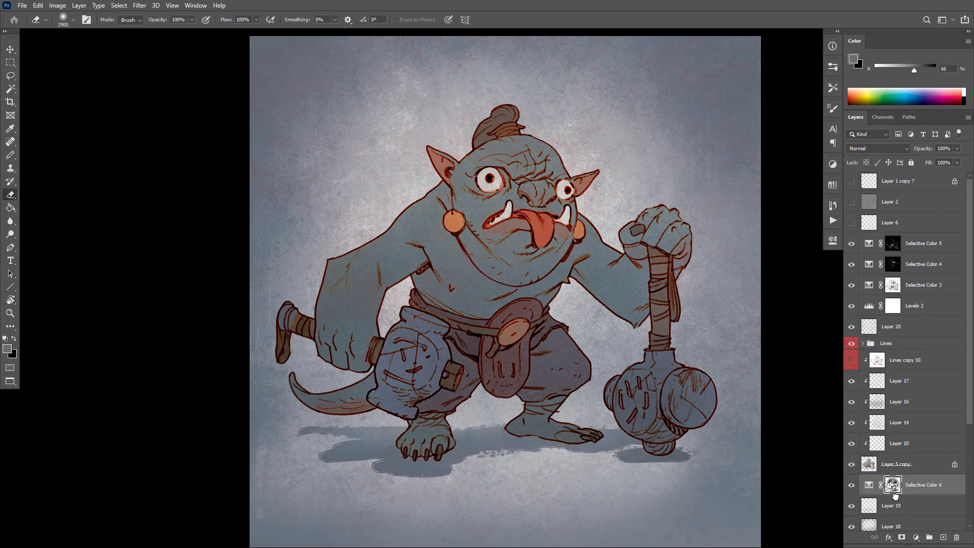
left_click(852, 485)
left_click(852, 486)
left_click(924, 149)
left_click_drag(926, 151, 918, 152)
key("ctrl+minus")
key("ctrl+minus")
left_click_drag(622, 361, 686, 300)
key("ctrl+plus")
key("ctrl+plus")
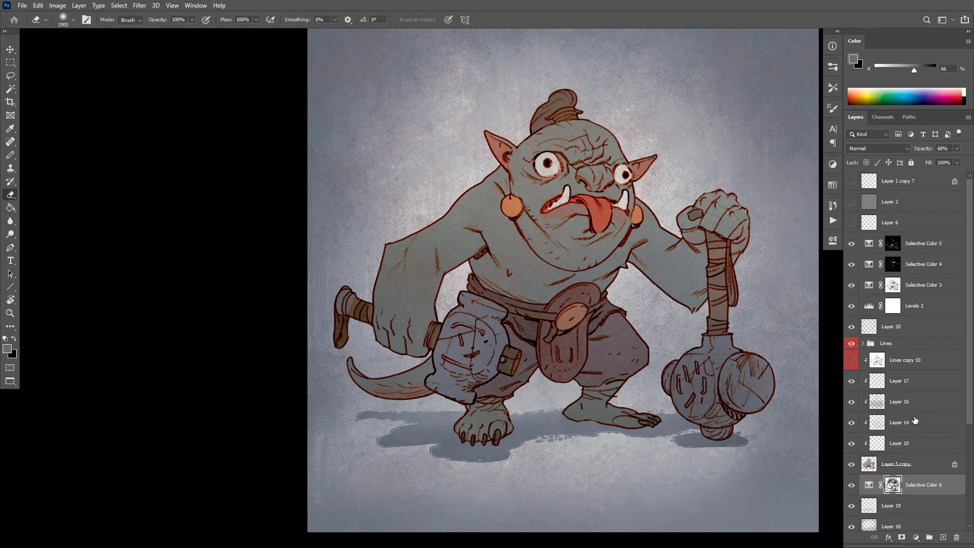
key("ctrl+z")
key("ctrl+z")
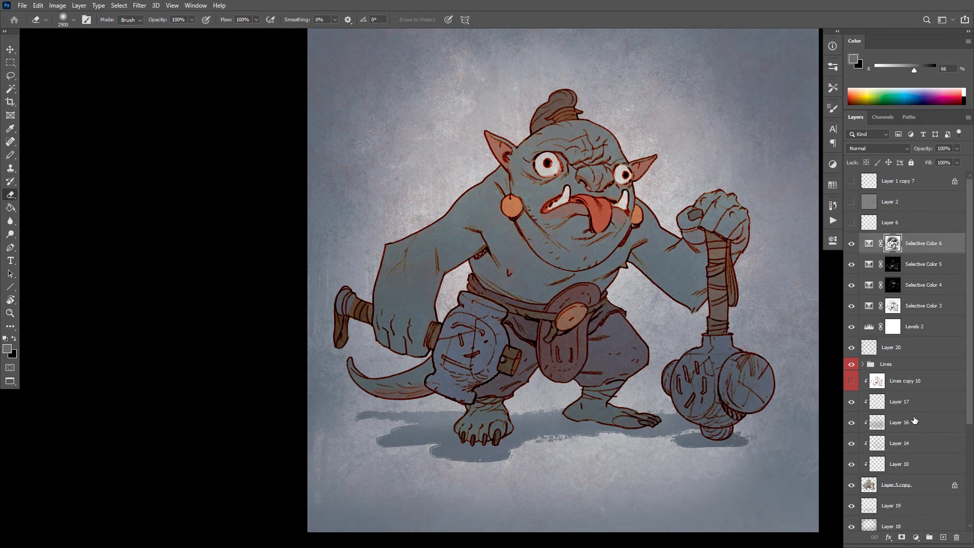
Load the troll's silhouette from Layer 5 copy as a selection and black it out in the Selective Color 6 mask with a large soft eraser
left_click(868, 485, "ctrl")
mouse_move(682, 316)
left_mouse_down()
mouse_move(654, 264)
mouse_move(557, 254)
mouse_move(507, 284)
mouse_move(520, 367)
left_mouse_up()
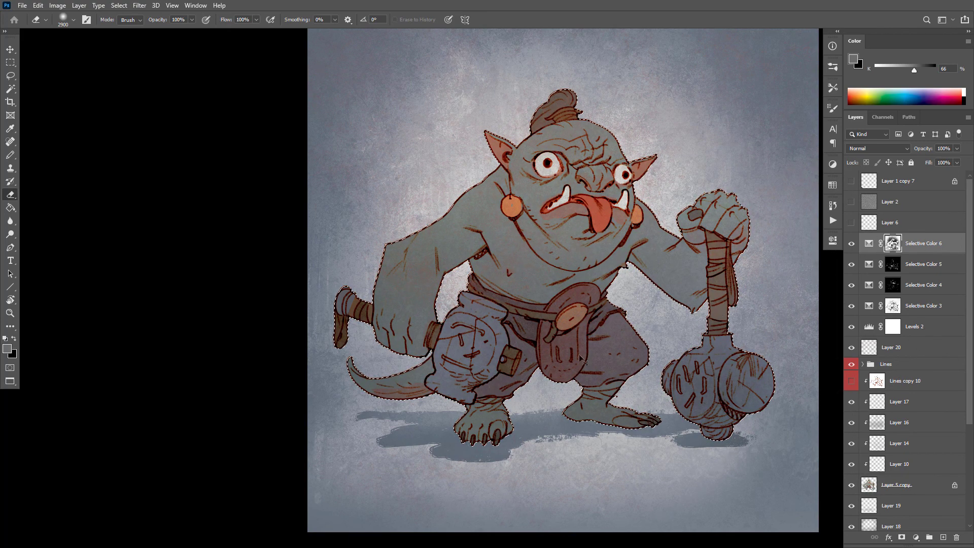
key("ctrl+z")
key("x")
mouse_move(614, 222)
left_mouse_down()
mouse_move(537, 284)
mouse_move(487, 355)
mouse_move(456, 284)
mouse_move(520, 326)
left_mouse_up()
key("x")
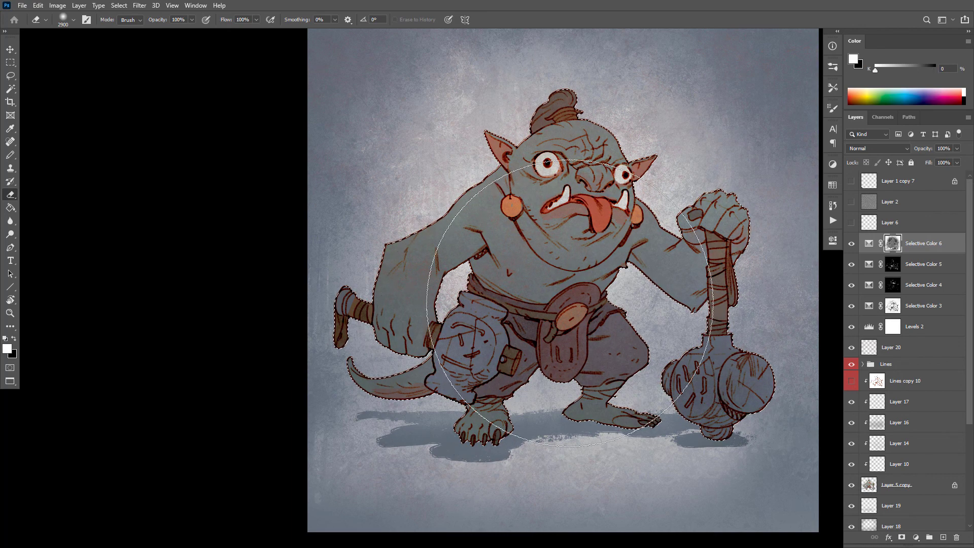
key("x")
mouse_move(579, 311)
left_mouse_down()
mouse_move(472, 279)
mouse_move(641, 304)
mouse_move(520, 309)
mouse_move(551, 269)
mouse_move(624, 218)
left_mouse_up()
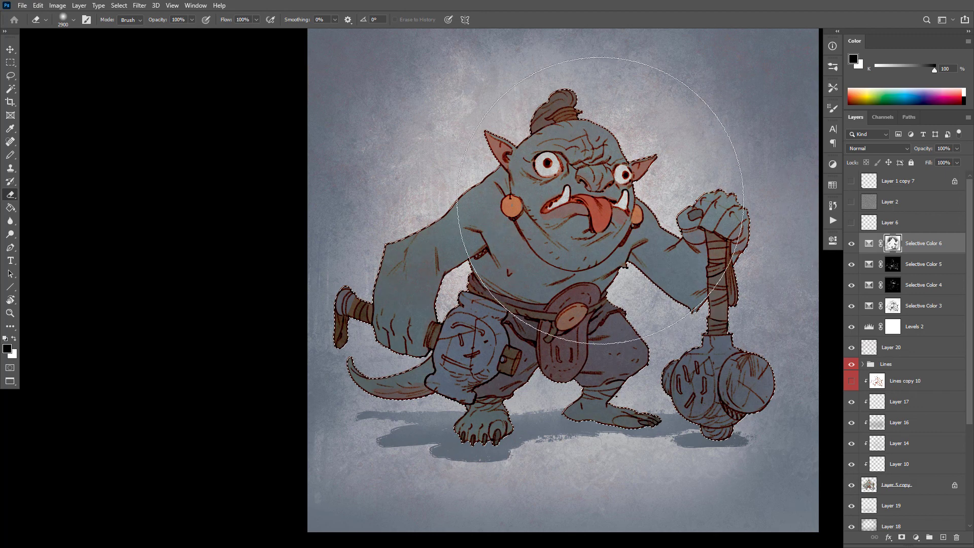
key("x")
mouse_move(456, 294)
left_mouse_down()
mouse_move(646, 212)
mouse_move(472, 303)
mouse_move(550, 401)
mouse_move(719, 321)
left_mouse_up()
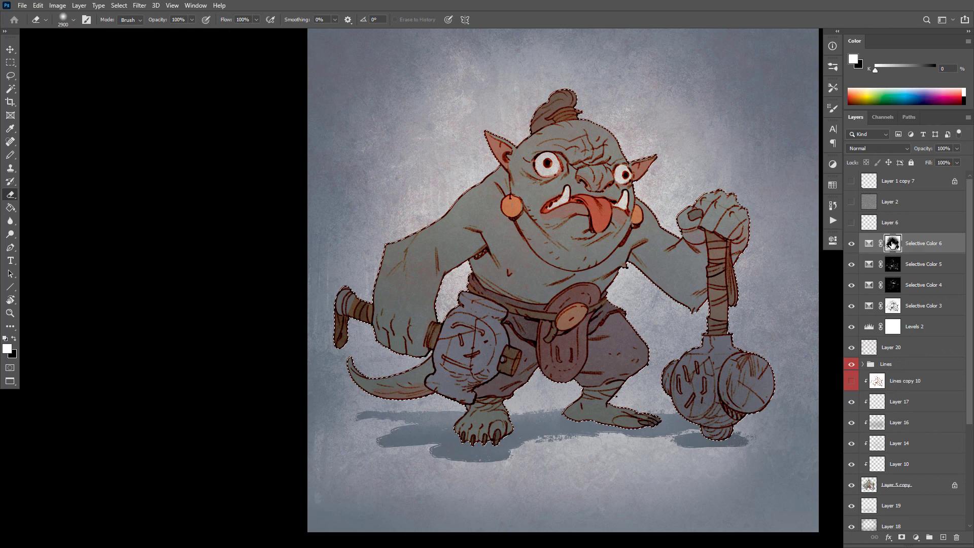
Check the Selective Color 6 mask, clear the selection, and slightly lower the adjustment layer's opacity
left_click(892, 246, "alt")
left_click(896, 247, "alt")
key("ctrl+0")
left_click(870, 243)
key("ctrl+d")
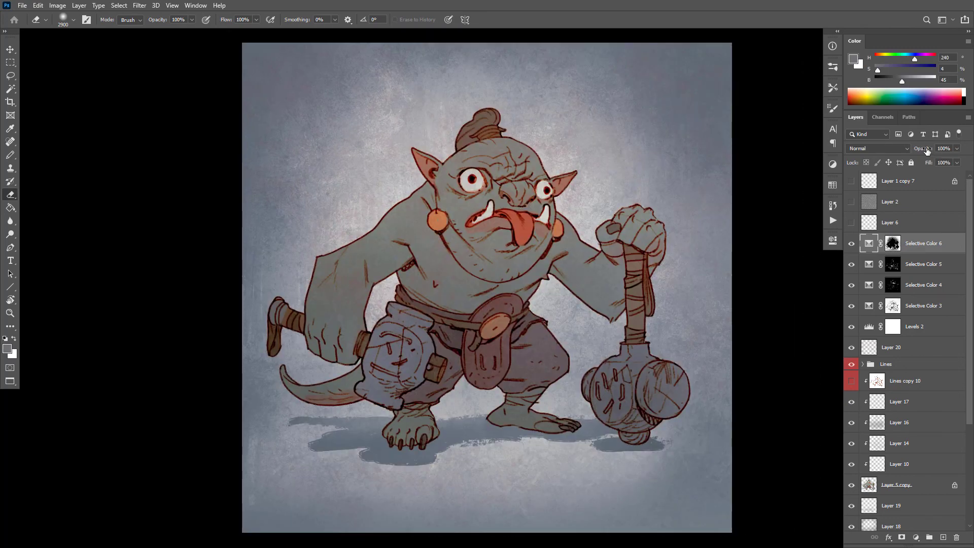
left_click_drag(926, 149, 921, 151)
Add a layer above Selective Color 6 and paint a 20% opacity blue-grey textured haze over the tail and the troll's far side
left_click(908, 503)
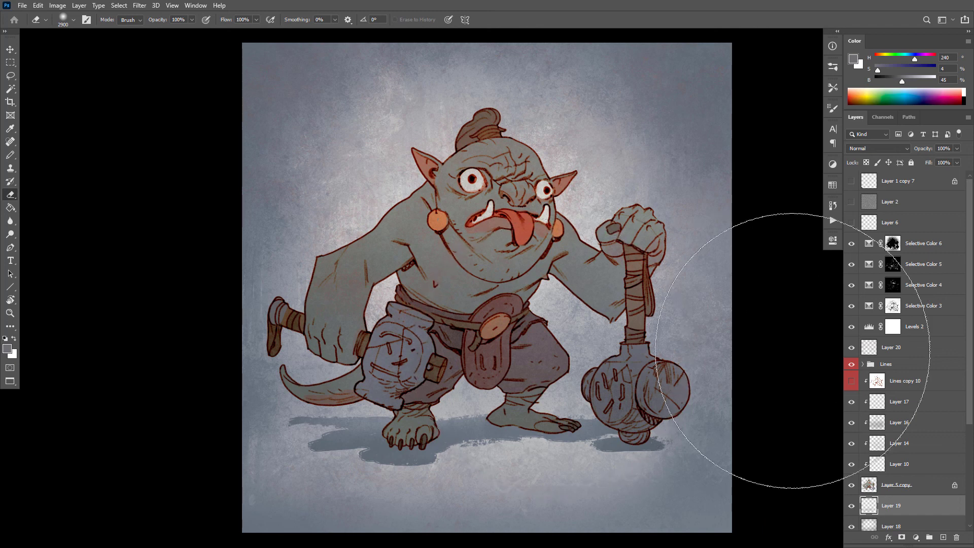
mouse_move(970, 341)
left_mouse_down()
mouse_move(969, 364)
mouse_move(969, 331)
left_mouse_up()
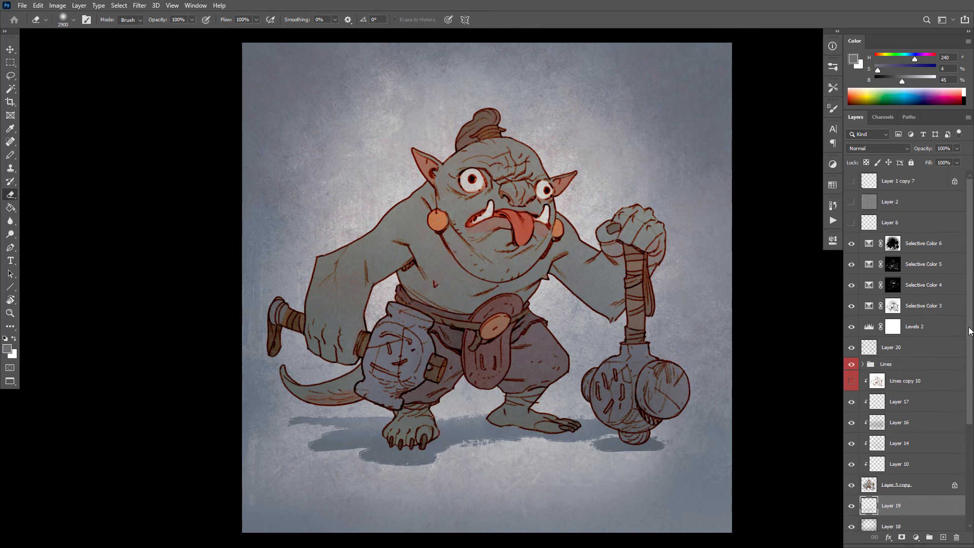
left_click(905, 223)
left_click(869, 245)
key("ctrl+alt+shift+n")
key("b")
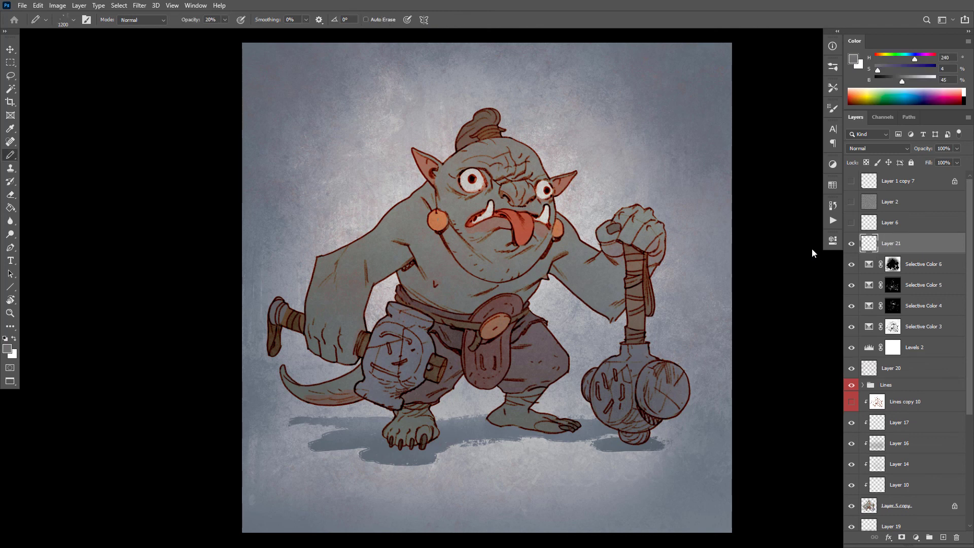
left_click(337, 85, "alt")
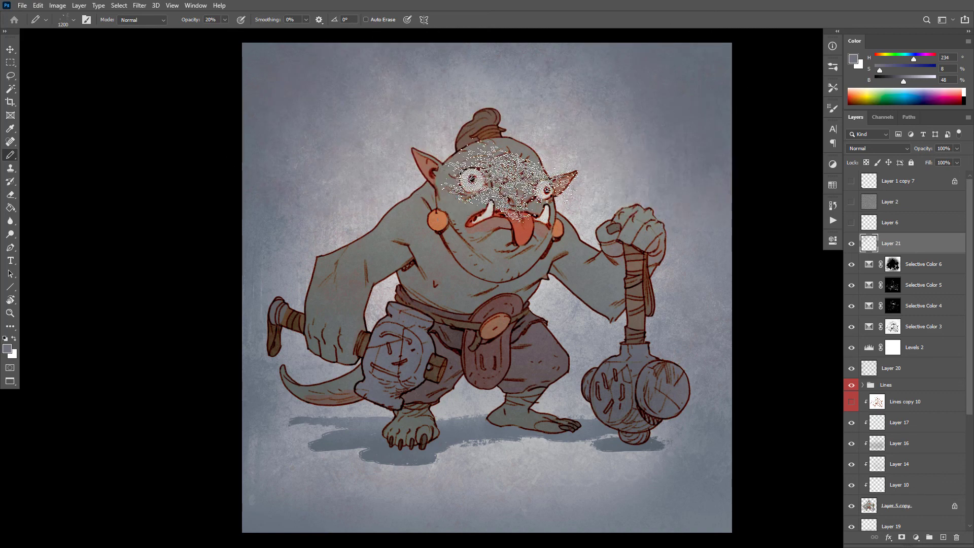
left_click(345, 427, "alt")
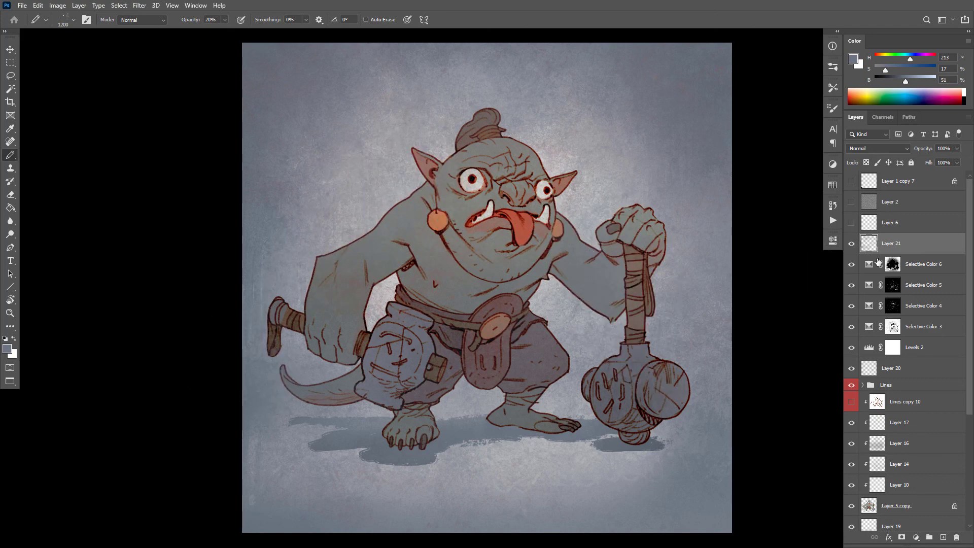
left_click(851, 247)
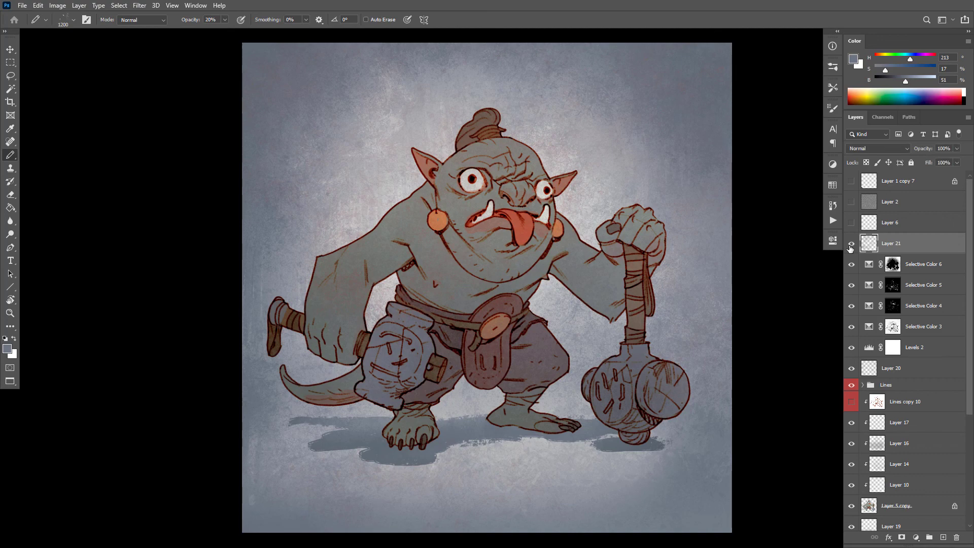
left_click(850, 247)
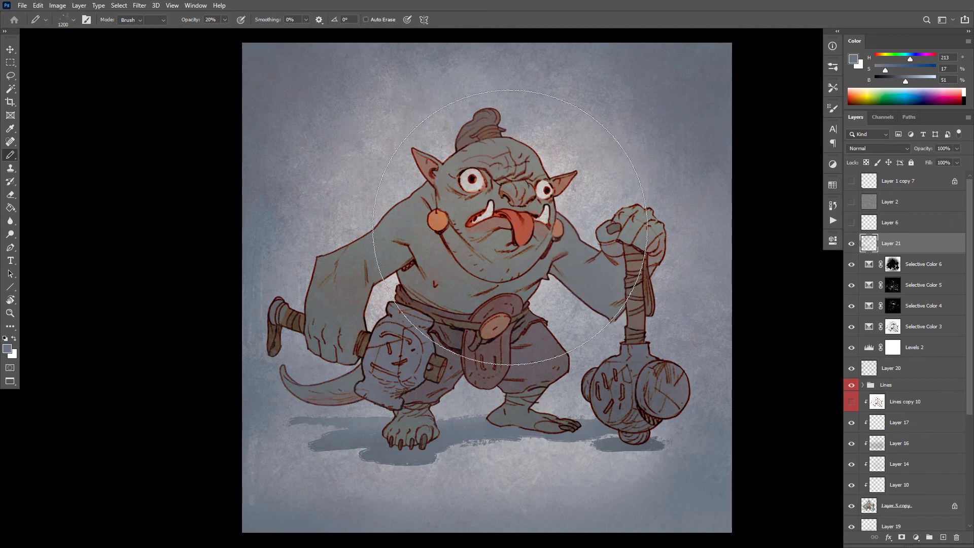
Erase parts of the haze layer over the troll's face and body, reducing the soft eraser's size down to 250
key("e")
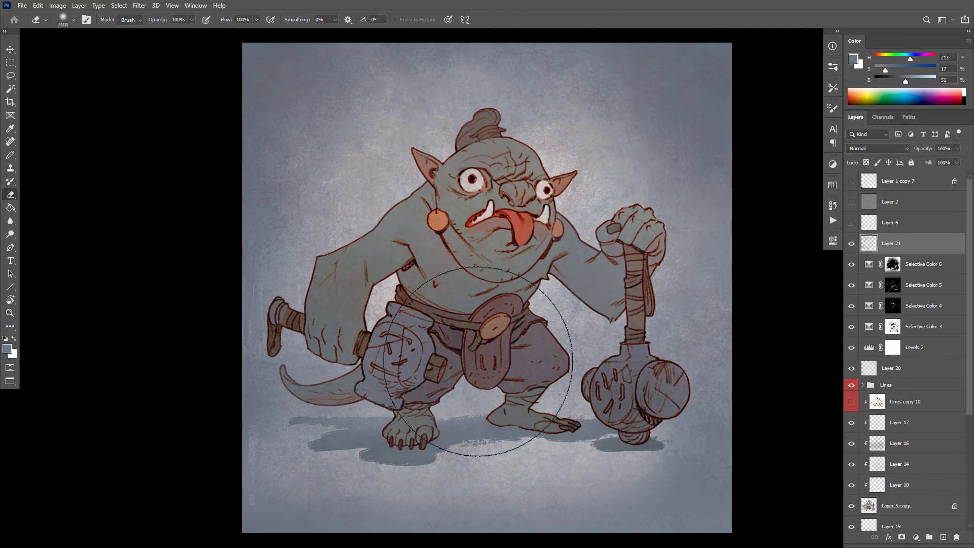
key("bracketleft")
key("bracketleft")
key("bracketleft")
key("bracketleft")
key("bracketleft")
key("bracketleft")
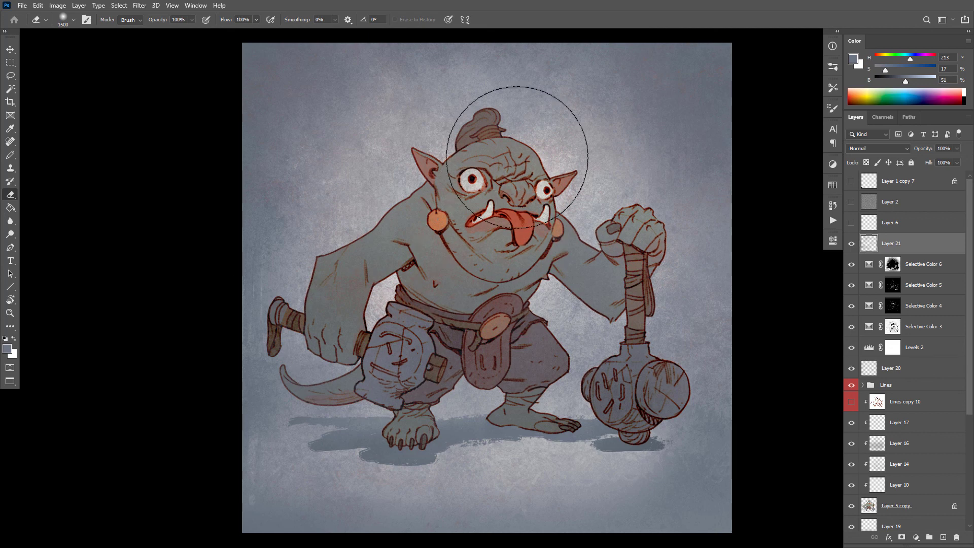
key("bracketleft")
key("bracketleft")
key("bracketleft")
key("bracketleft")
key("bracketleft")
key("bracketleft")
key("bracketleft")
key("bracketleft")
key("bracketleft")
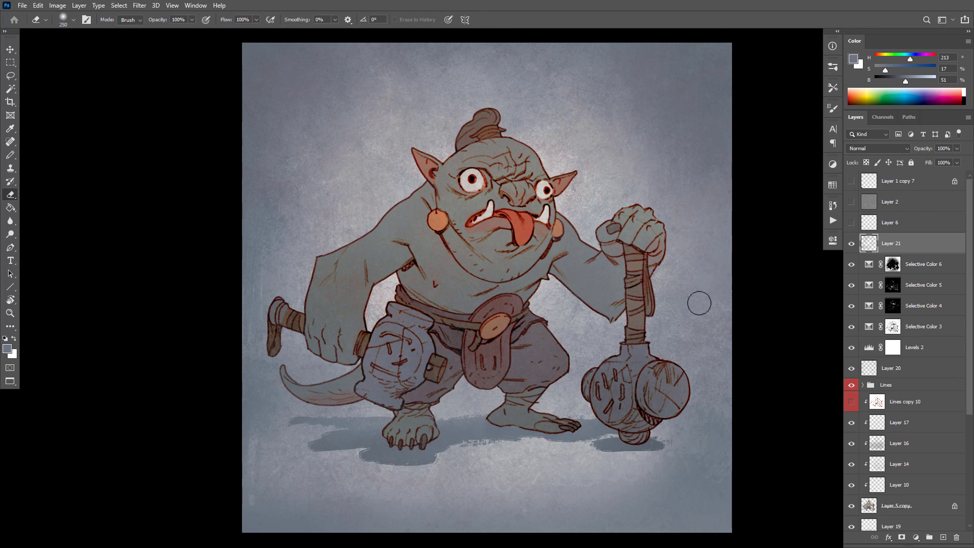
Examine the troll, the large hammer and the overall composition from different zoom levels
left_click(628, 386, "alt")
left_click_drag(653, 414, 651, 407)
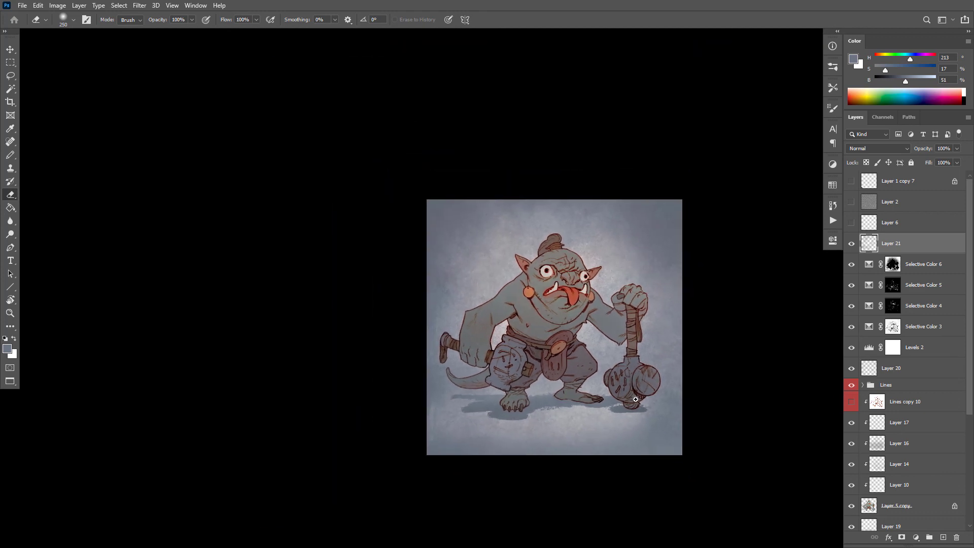
left_click(639, 405, "ctrl")
left_click(641, 405, "ctrl")
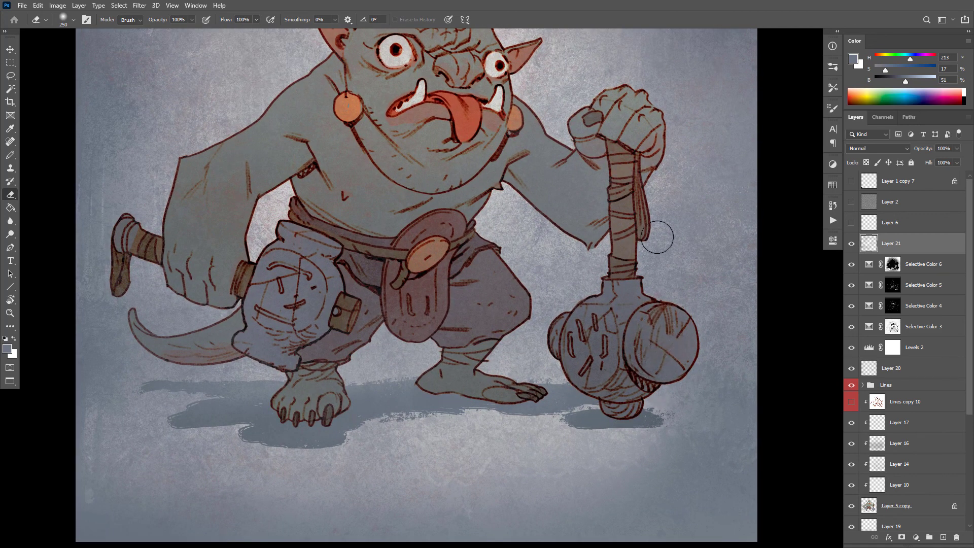
left_click_drag(537, 237, 594, 349)
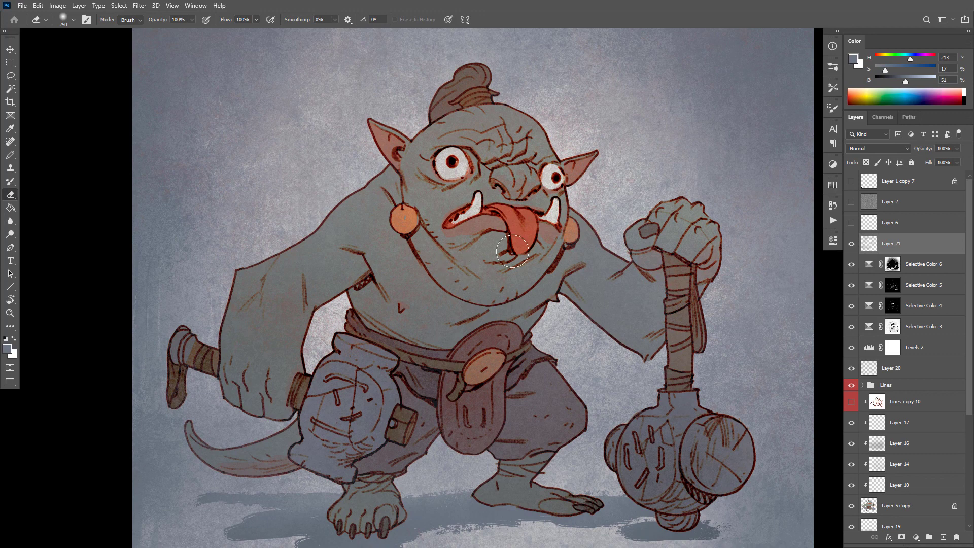
left_click(512, 213, "alt")
left_click(512, 214, "alt")
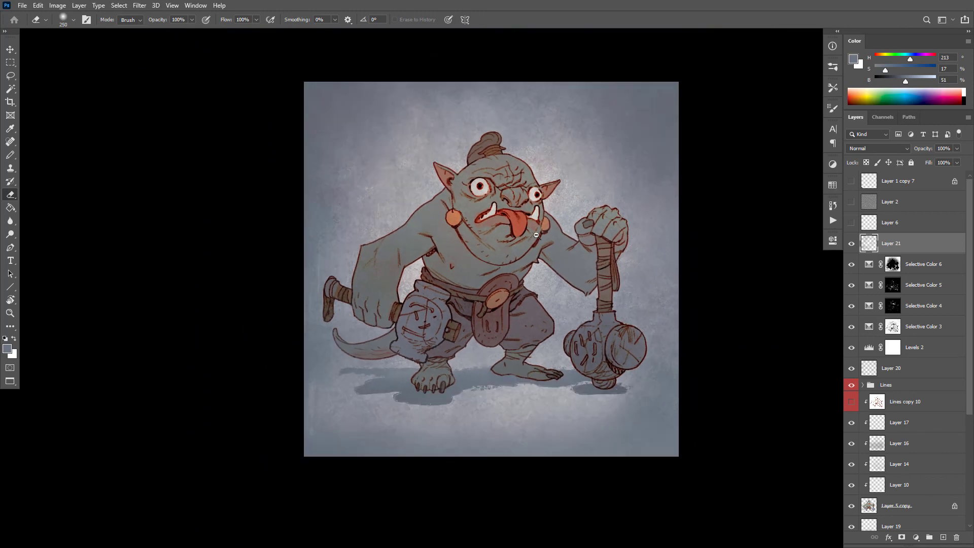
left_click(542, 240, "alt")
left_click_drag(558, 300, 574, 309)
left_click(563, 263, "ctrl")
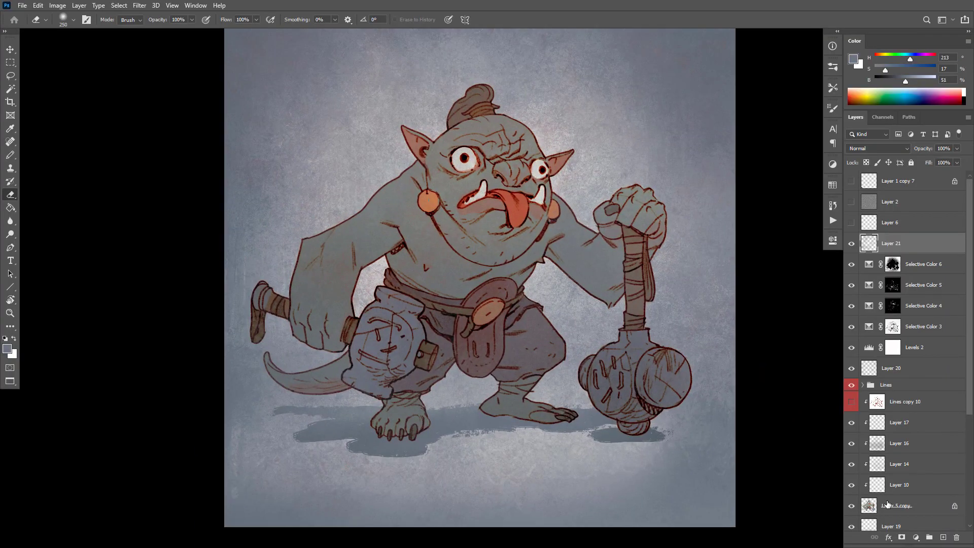
Compare the background with and without Layer 19 and Layer 18
mouse_move(972, 388)
left_mouse_down()
mouse_move(969, 428)
mouse_move(965, 373)
left_mouse_up()
scroll(863, 447, "down", 3)
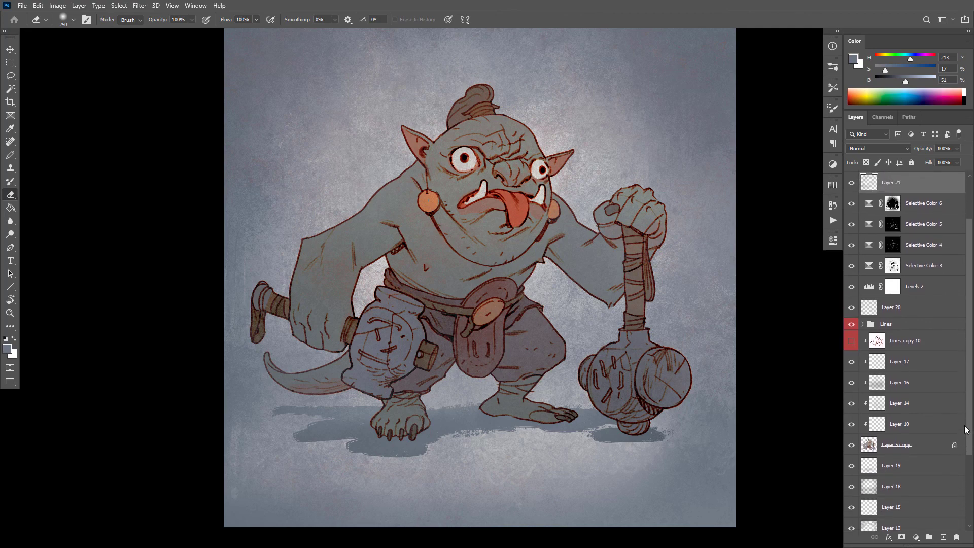
left_click(851, 459)
left_click(852, 479)
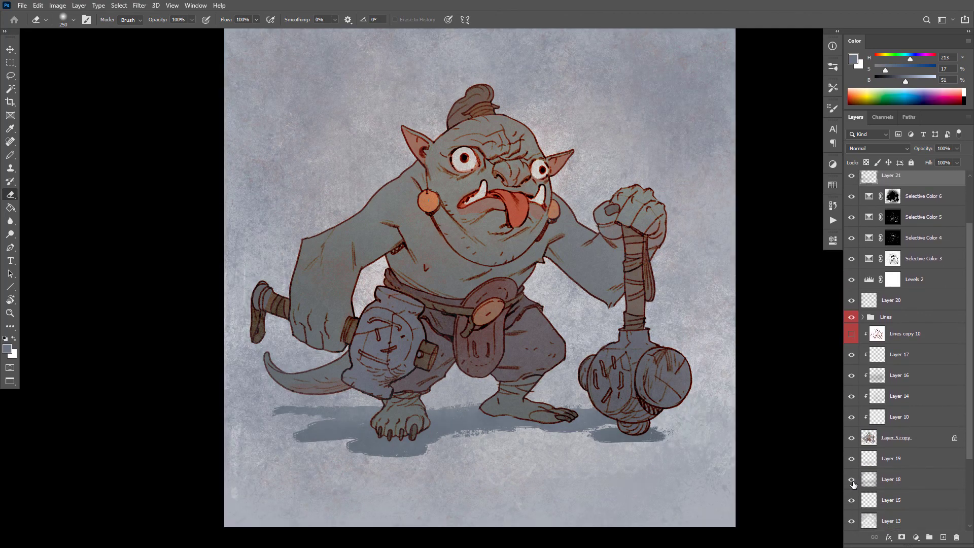
left_click(852, 480)
Try raising Layer 18's opacity to 98%, then undo the change
left_click(907, 479)
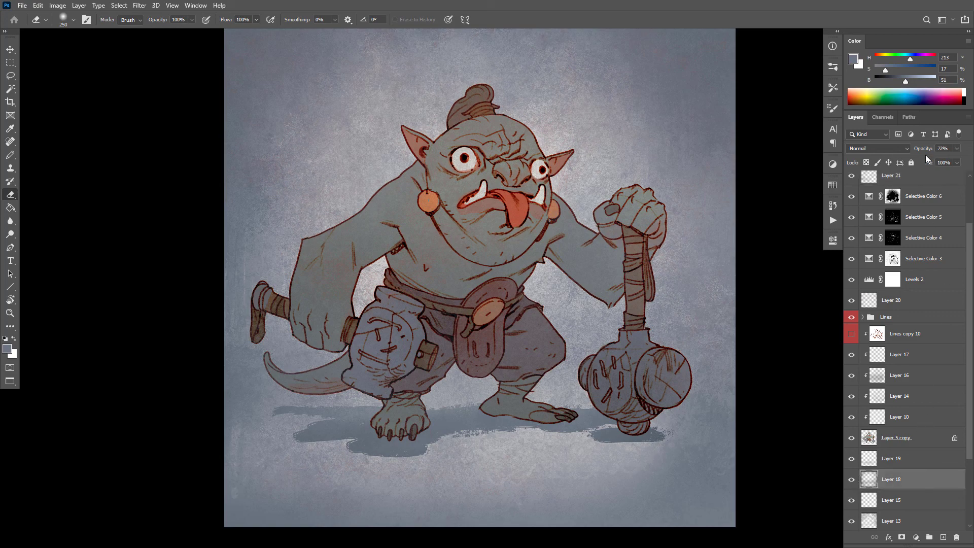
left_click_drag(921, 151, 944, 149)
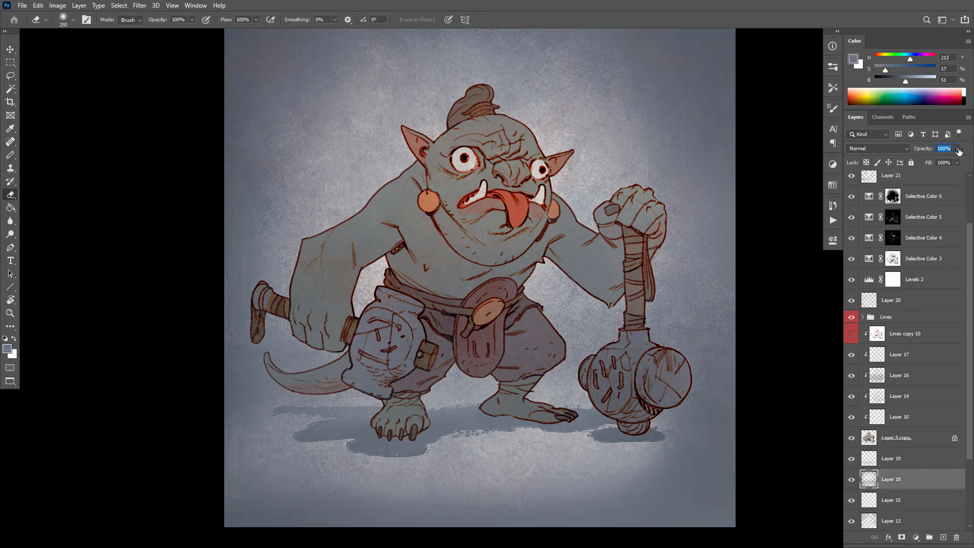
left_click(618, 334, "alt")
left_click(620, 335, "alt")
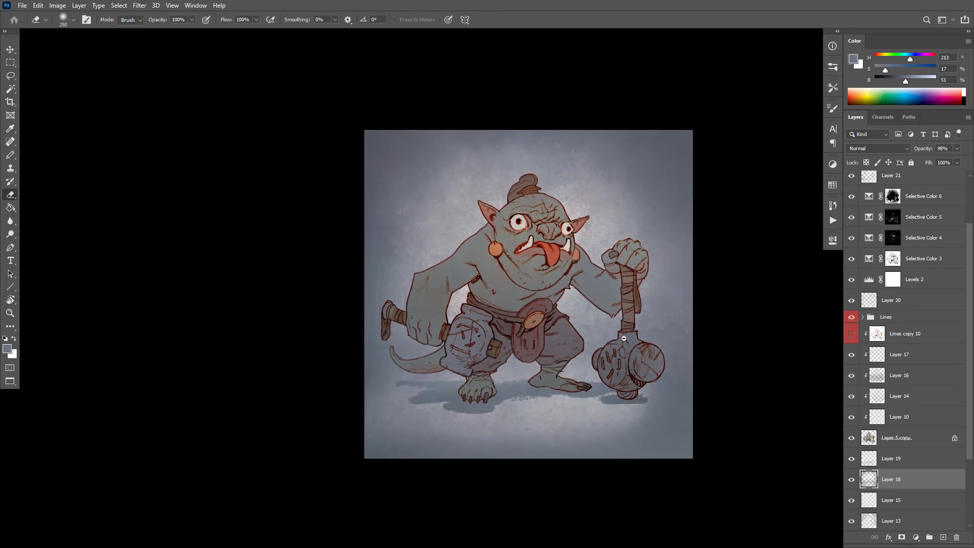
left_click(624, 336, "alt")
key("ctrl+z")
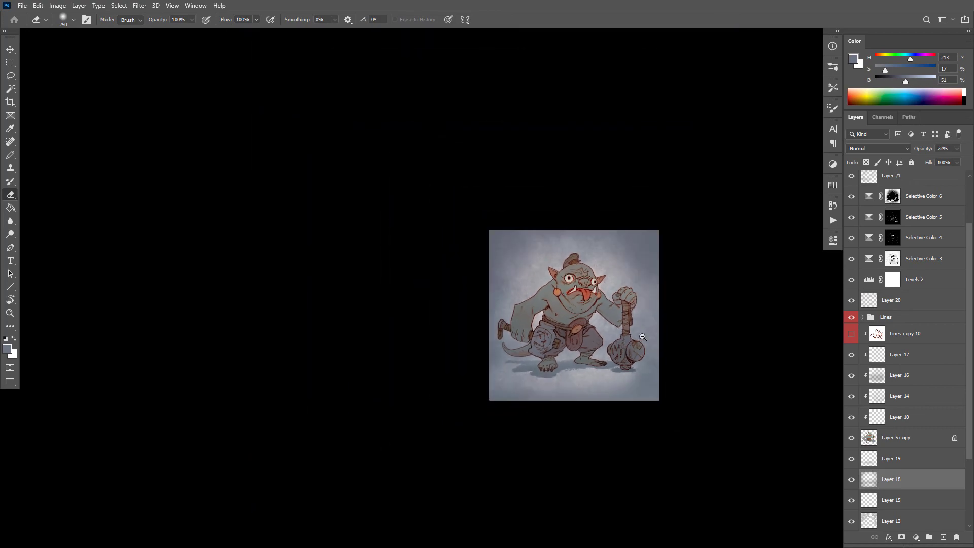
left_click(616, 308)
Add a layer above Layer 21 and paint a soft grey haze over the troll with a size 2200 brush
scroll(923, 206, "up", 3)
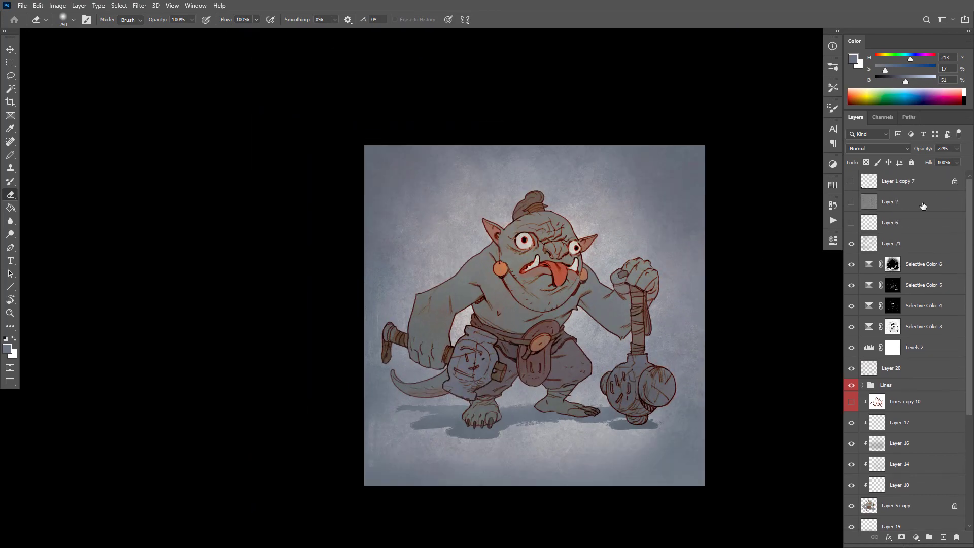
left_click(919, 232)
left_click(911, 244)
key("ctrl+alt+shift+n")
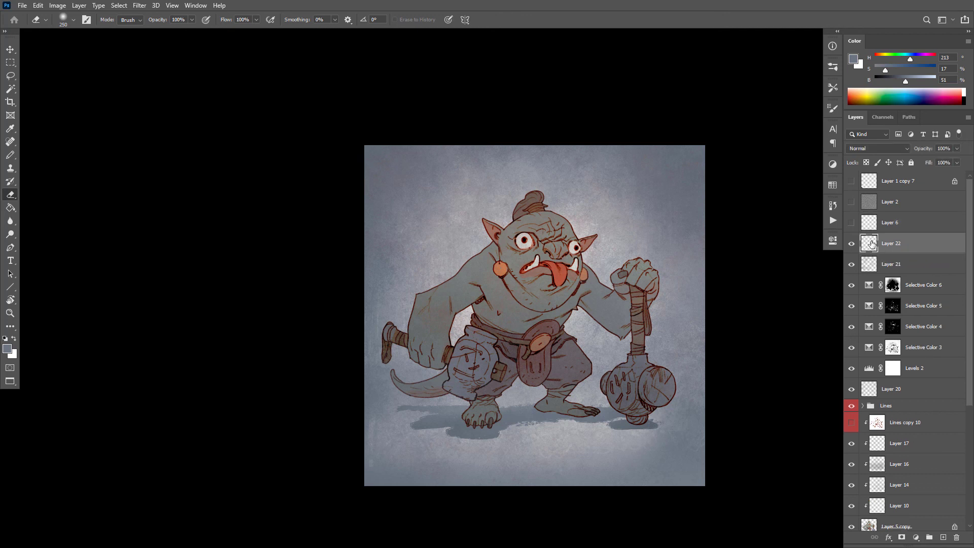
key("b")
key("shift+b")
key("shift+b")
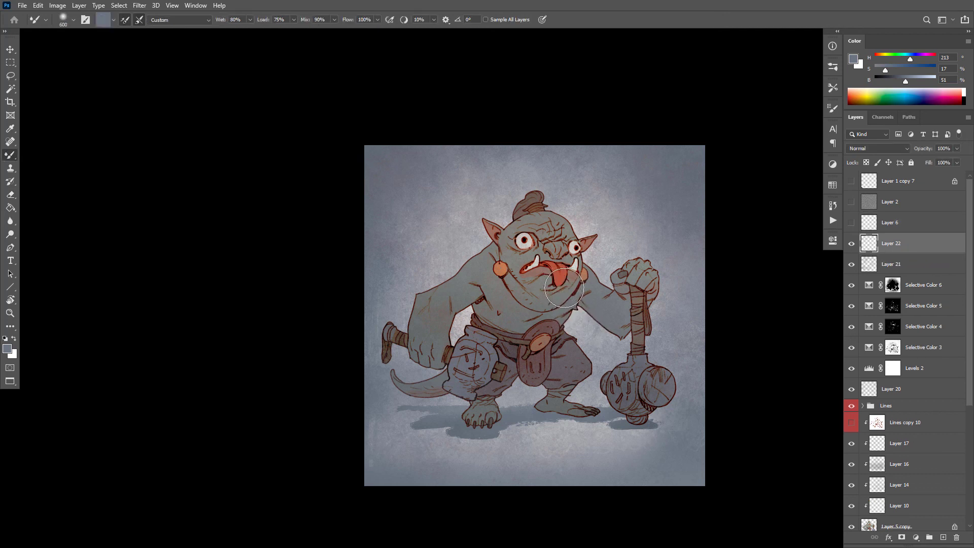
key("shift+b")
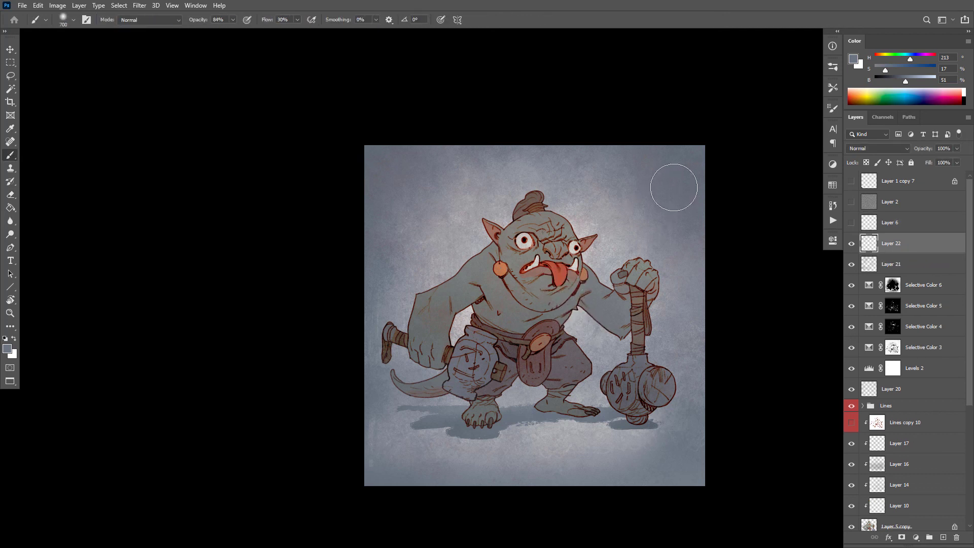
key("bracketright")
key("bracketright")
key("bracketright")
key("bracketright")
key("bracketright")
key("bracketright")
key("bracketright")
key("bracketright")
scroll(648, 235, "up", 1)
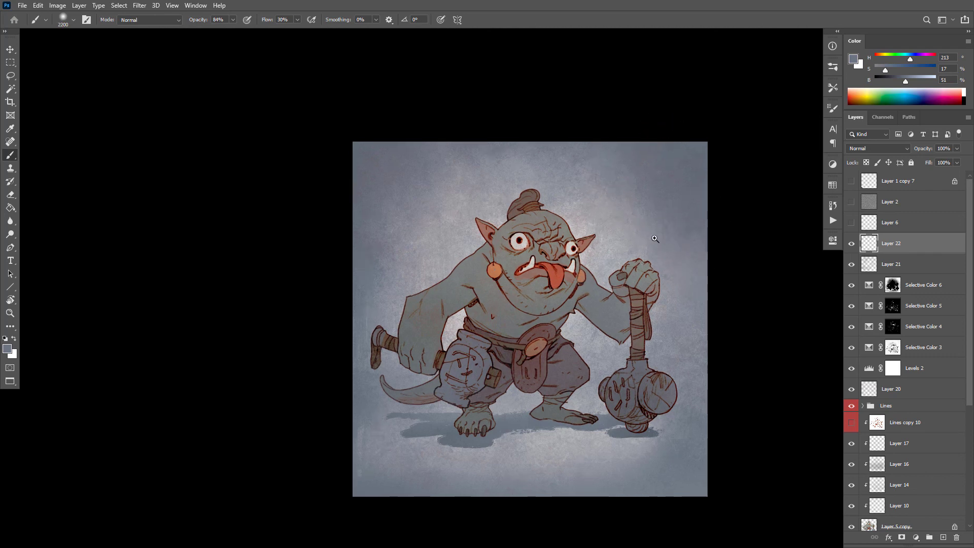
left_click(658, 217, "alt")
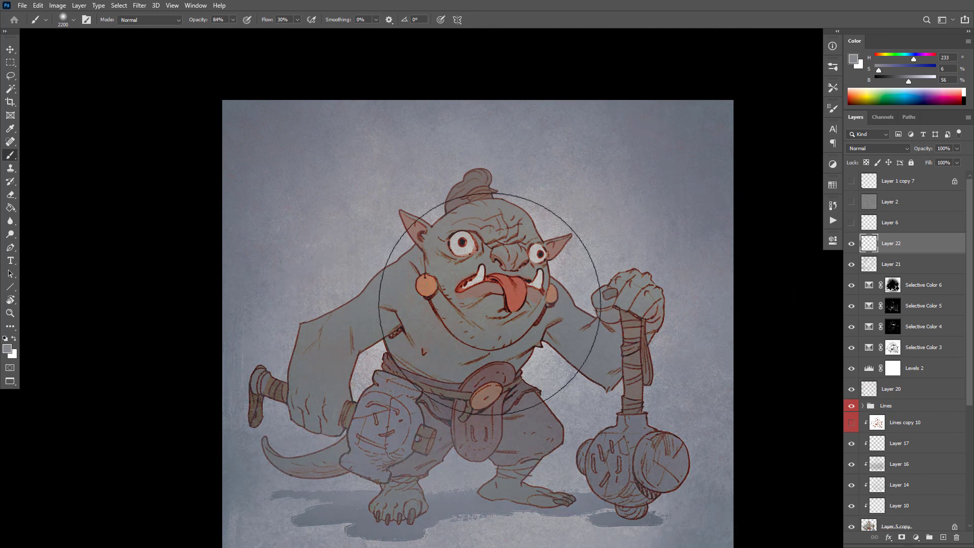
left_click_drag(631, 276, 660, 244)
Erase the Layer 22 haze over the troll's face, hip weapon and standing hammer, enlarging the soft eraser to 1600
key("e")
key("r")
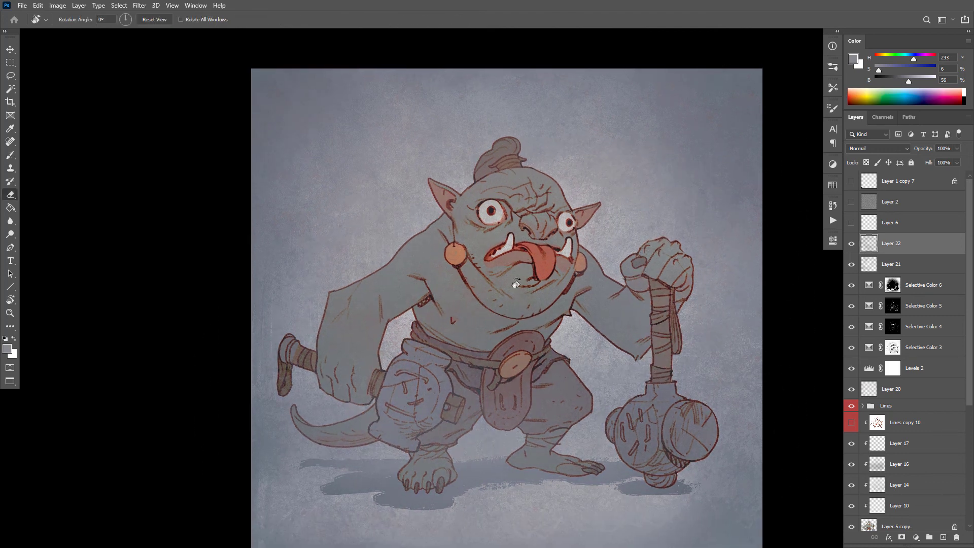
key("e")
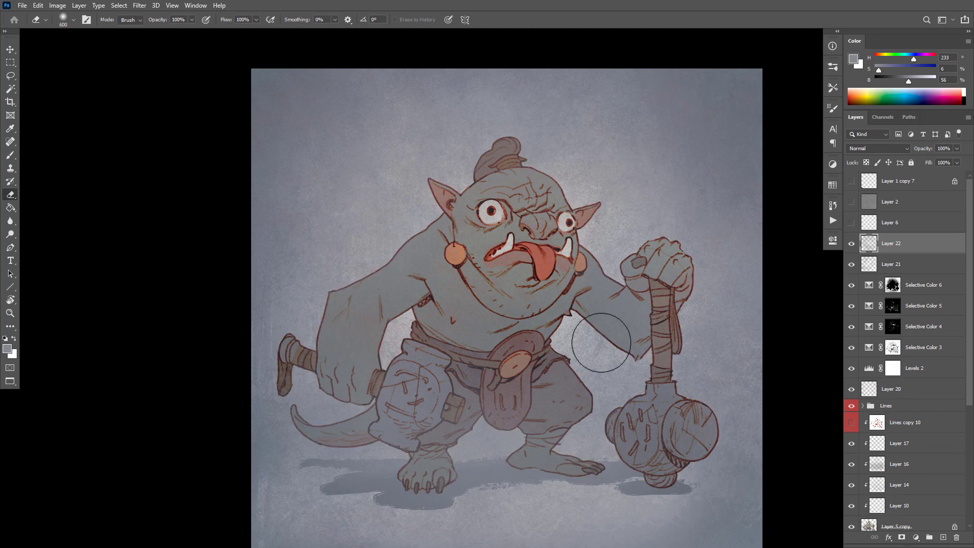
key("bracketright")
key("bracketright")
key("bracketright")
key("bracketright")
key("bracketright")
key("bracketright")
key("bracketright")
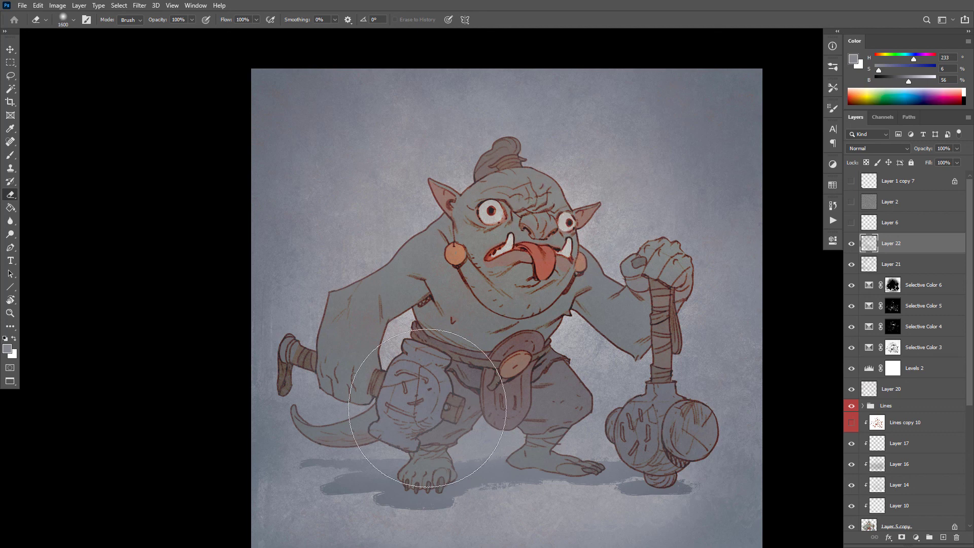
left_click(420, 415)
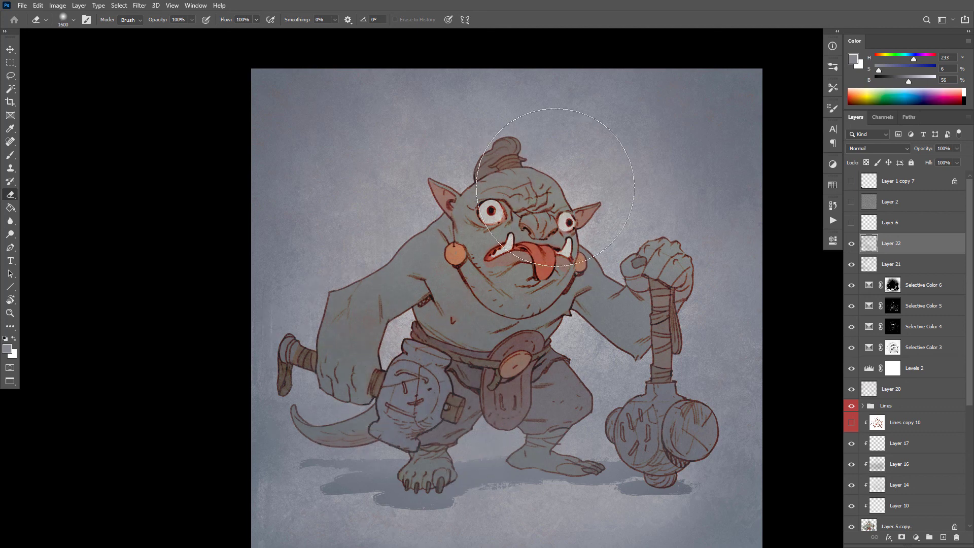
left_click(645, 403)
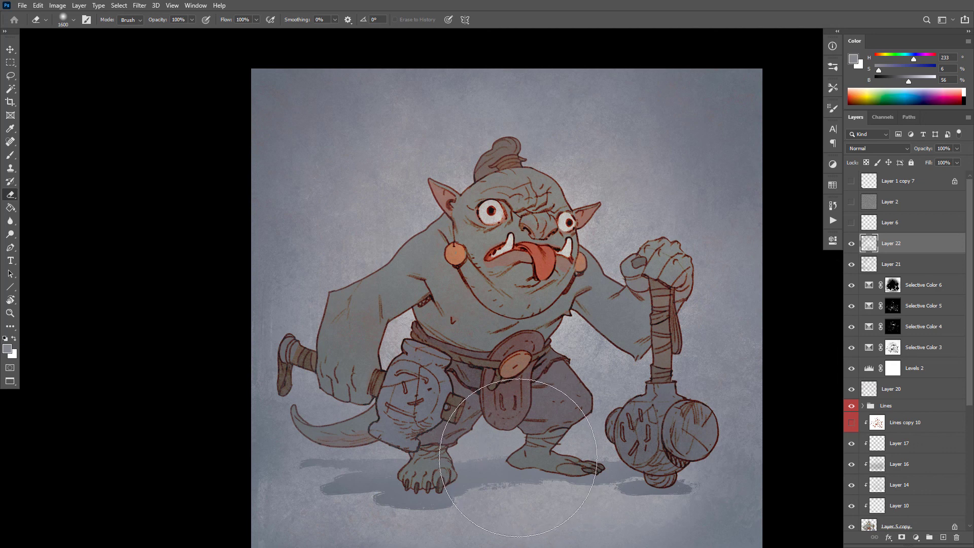
Add a layer above Layer 22 and restore the previous selection around the troll's silhouette
key("ctrl+shift+alt+n")
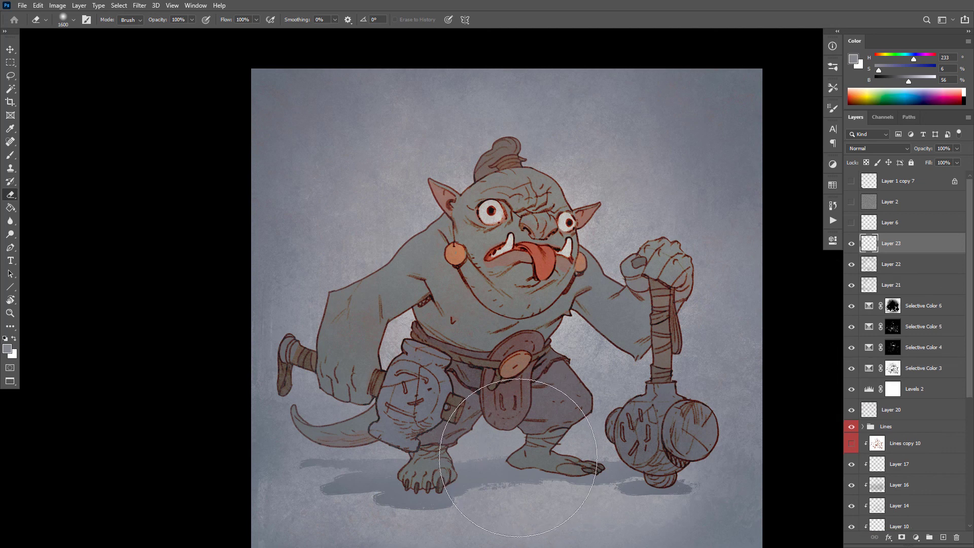
key("ctrl+shift+d")
key("b")
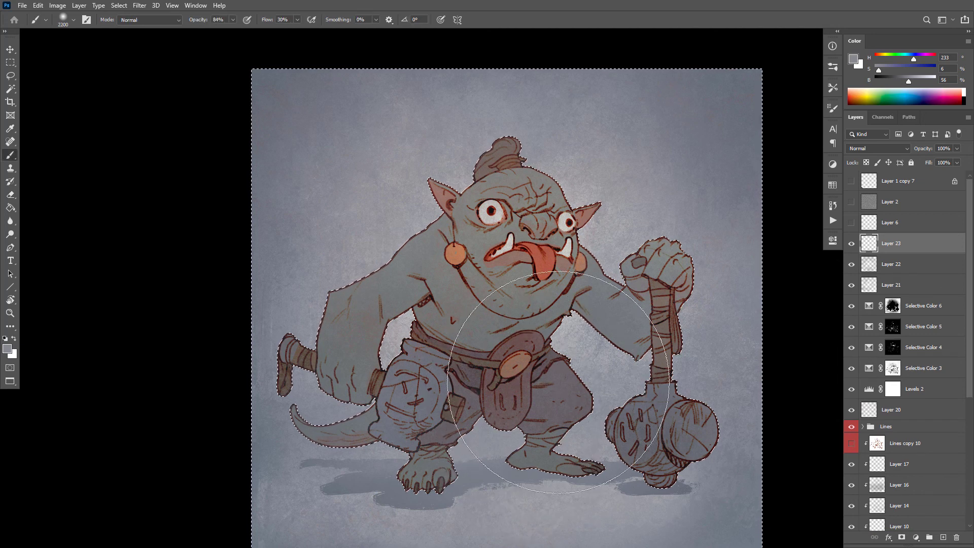
Try painting a sampled dark red around the troll's legs, then undo the stroke
left_click(470, 356, "alt")
left_click_drag(491, 435, 511, 406)
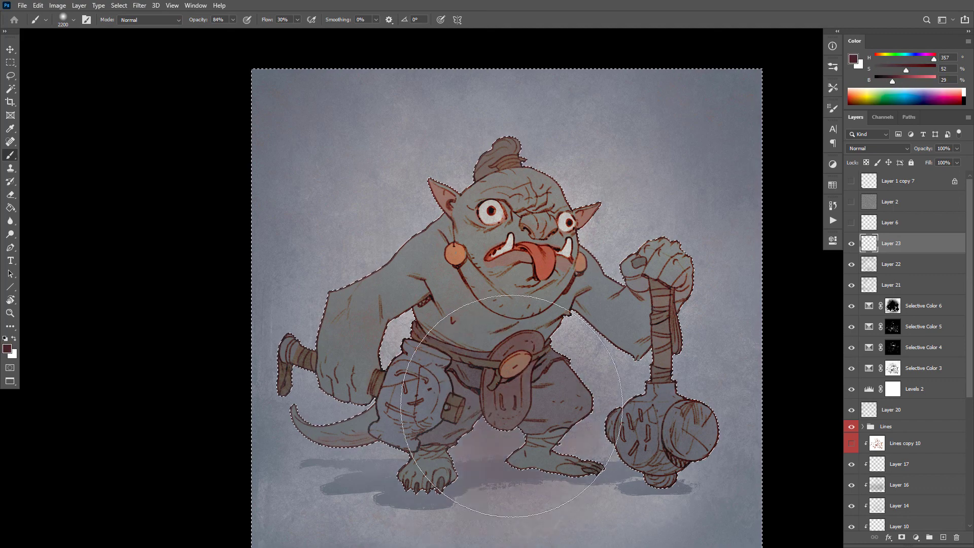
key("ctrl+z")
Invert the selection to the troll, paint soft dark grey over its lower body and weapons on Layer 23, and deselect
key("i")
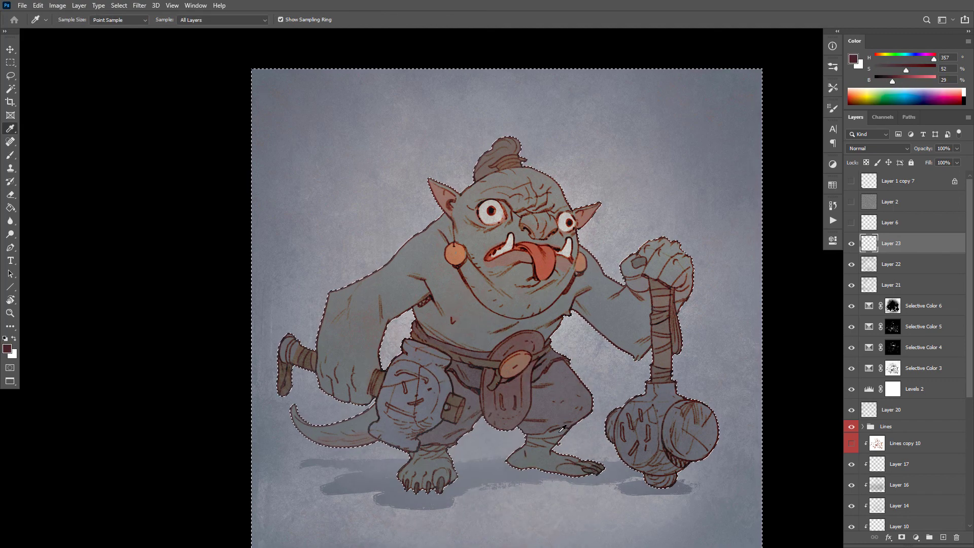
left_click_drag(482, 393, 544, 419)
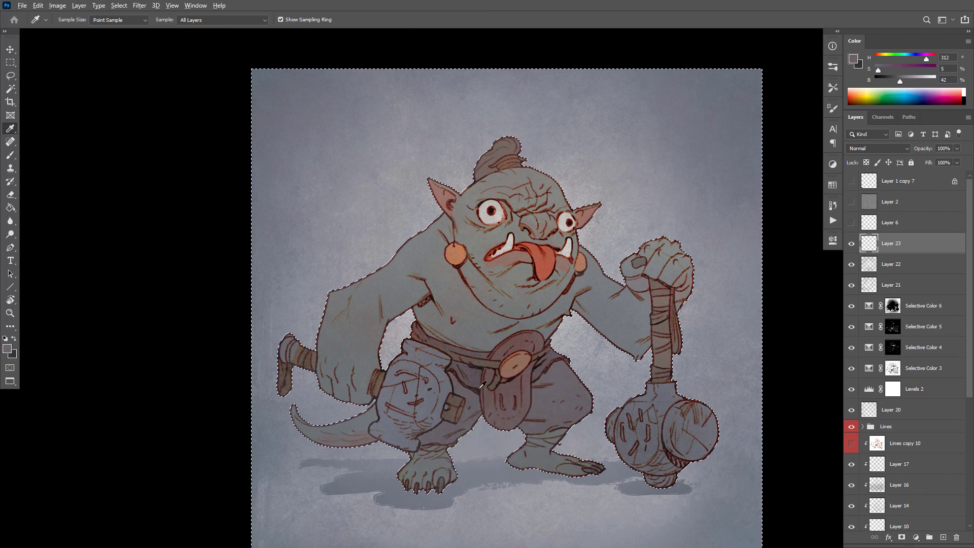
key("b")
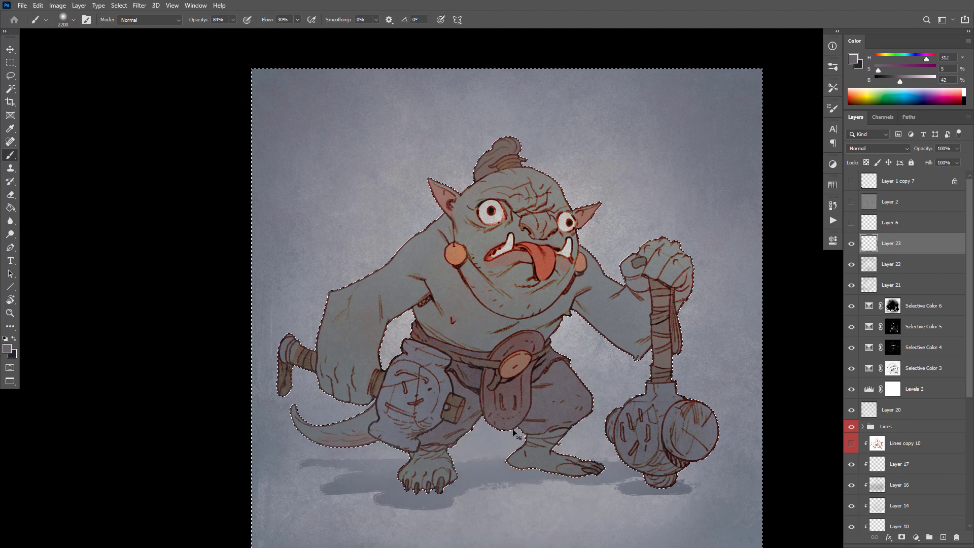
key("ctrl+shift+i")
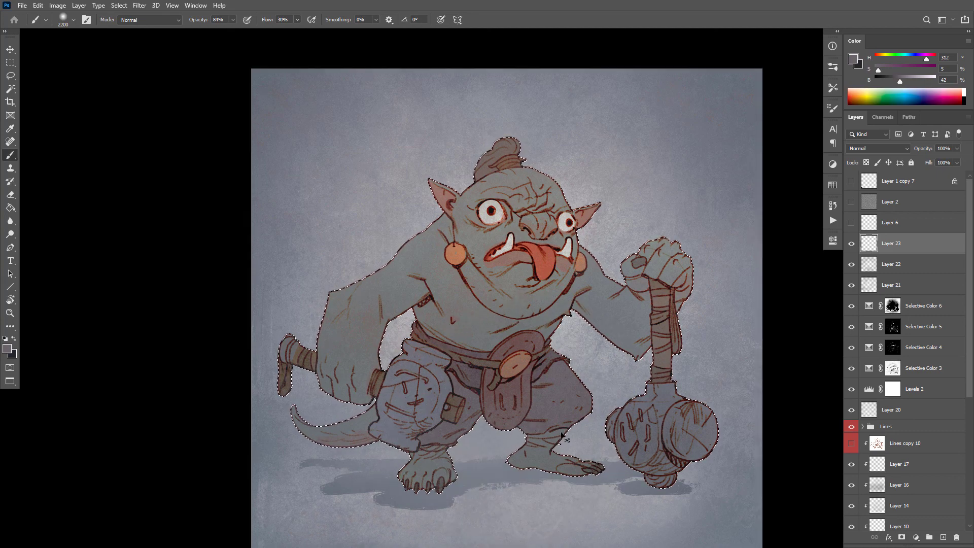
left_click(478, 373, "alt")
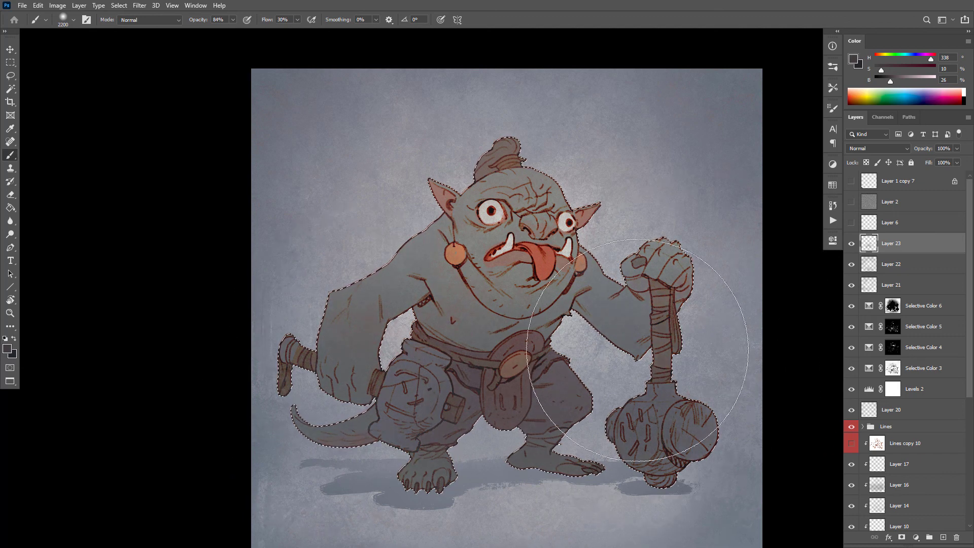
key("ctrl+d")
Soften the dark shading on Layer 23 and the haze on Layer 22 with a size 1600 soft eraser
key("e")
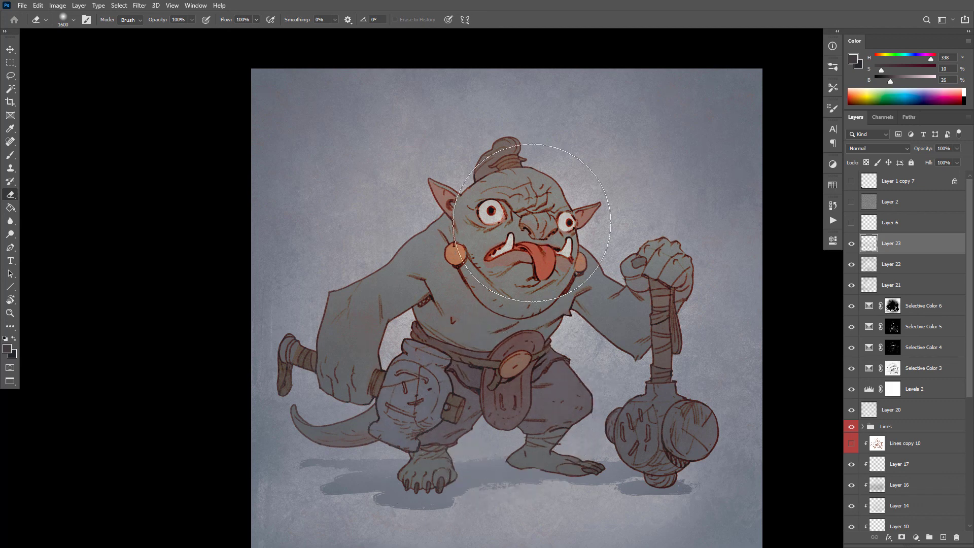
left_click(873, 265)
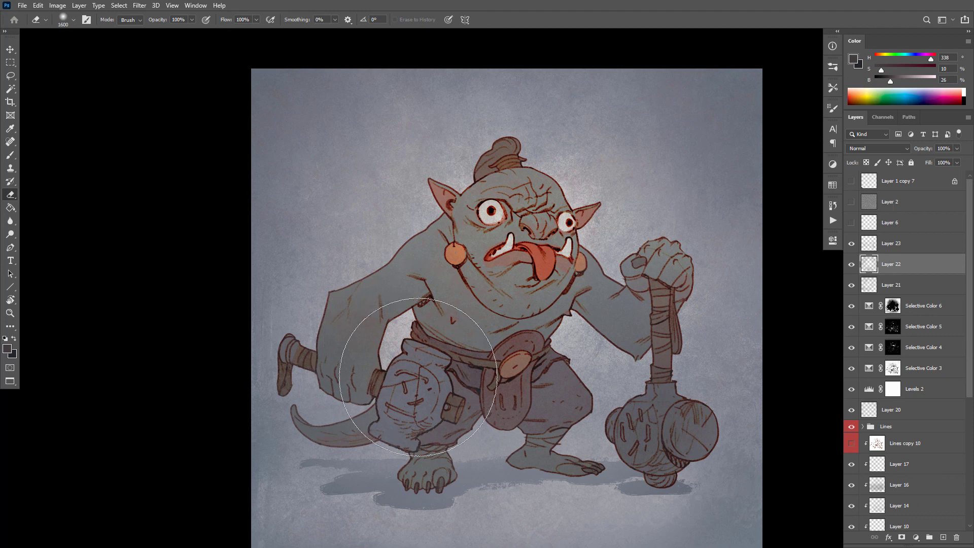
mouse_move(422, 395)
left_mouse_down()
mouse_move(439, 351)
mouse_move(330, 339)
mouse_move(358, 399)
mouse_move(346, 427)
mouse_move(607, 358)
mouse_move(638, 381)
mouse_move(460, 417)
mouse_move(448, 463)
left_mouse_up()
left_click_drag(687, 341, 704, 327)
left_click_drag(693, 344, 696, 347)
Check the whole picture, show the signature on Layer 1 copy 7, and switch to the Brush tool
scroll(698, 349, "down", 1)
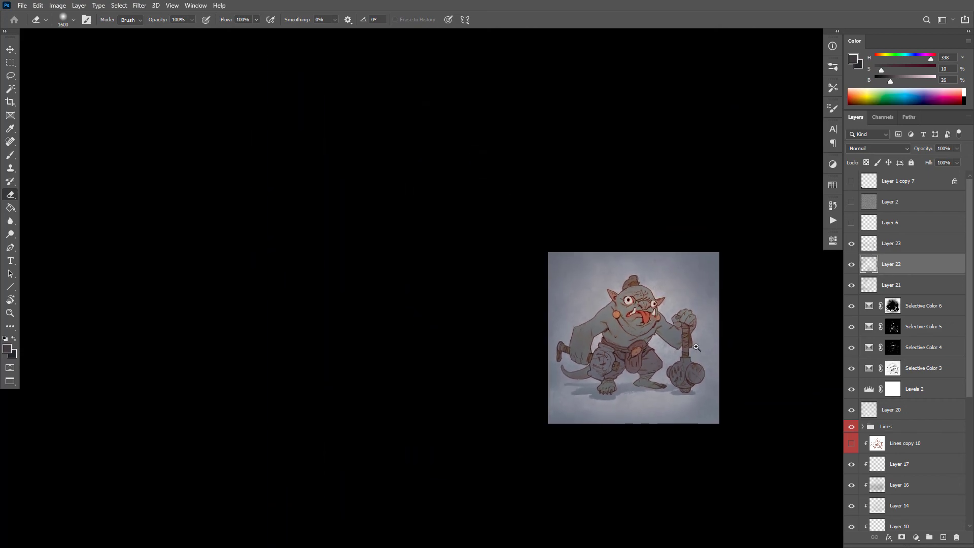
scroll(697, 346, "up", 3)
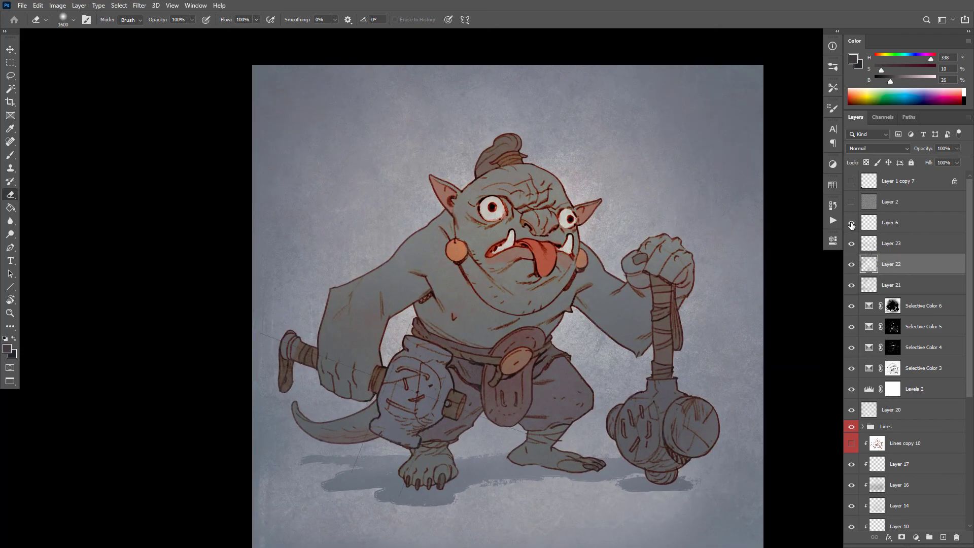
key("b")
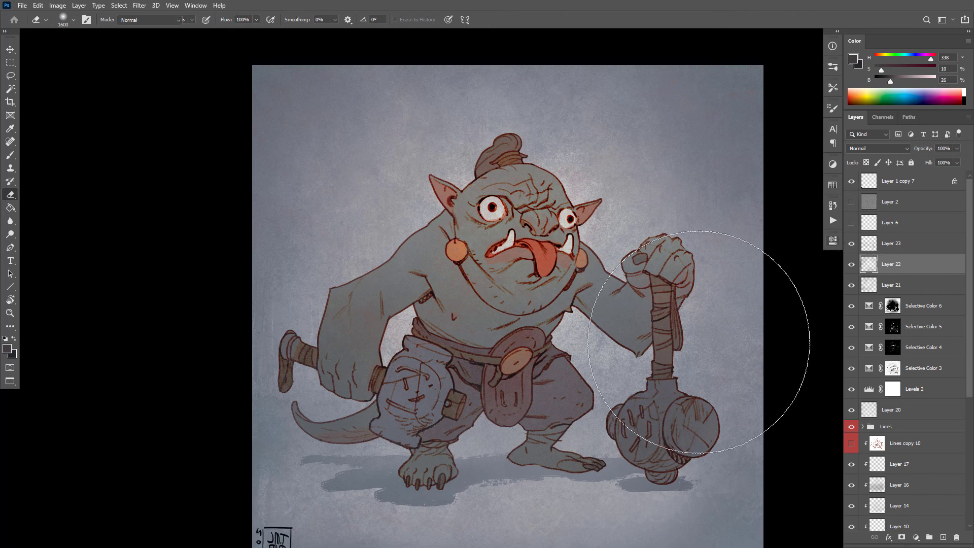
Mirror the whole picture horizontally to check it and restore its original orientation
left_click_drag(576, 435, 589, 362)
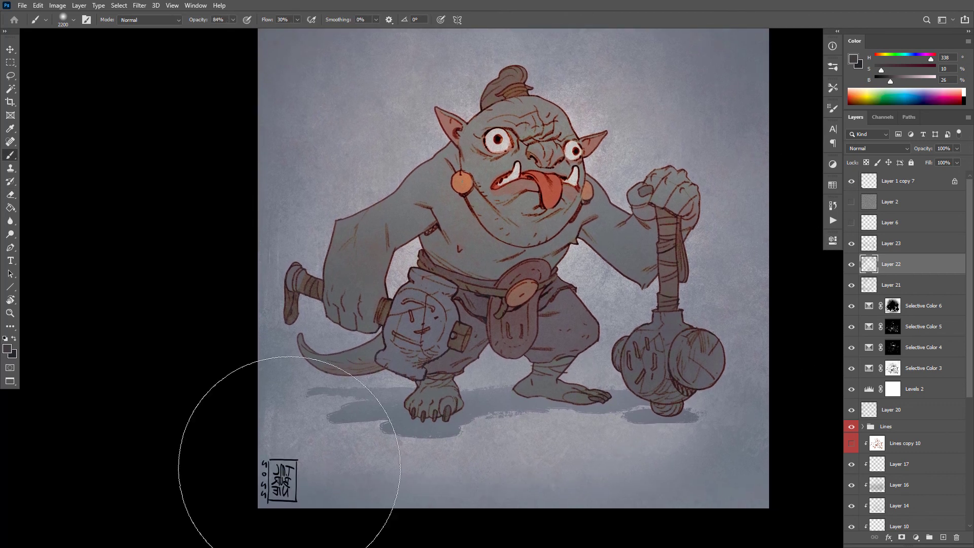
key("v")
left_click_drag(317, 472, 314, 474)
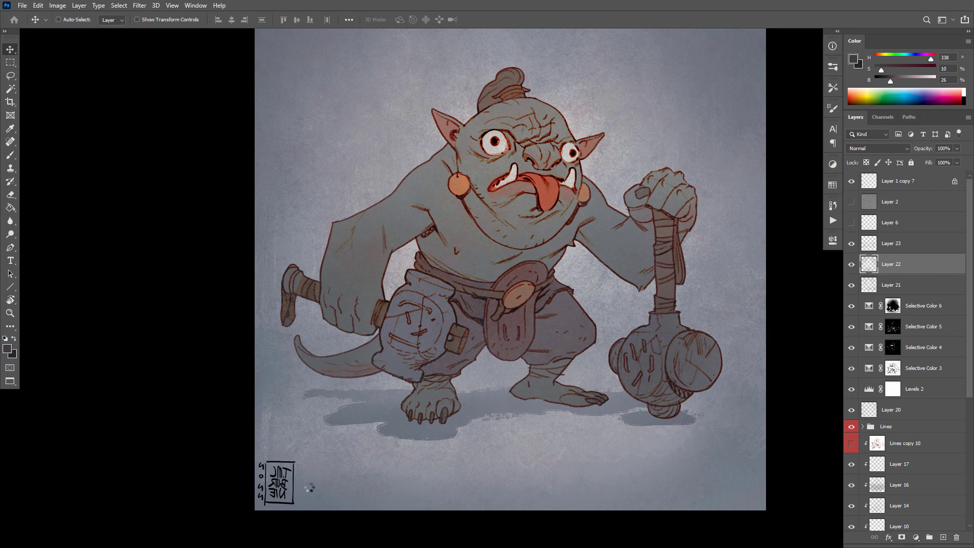
key("ctrl+z")
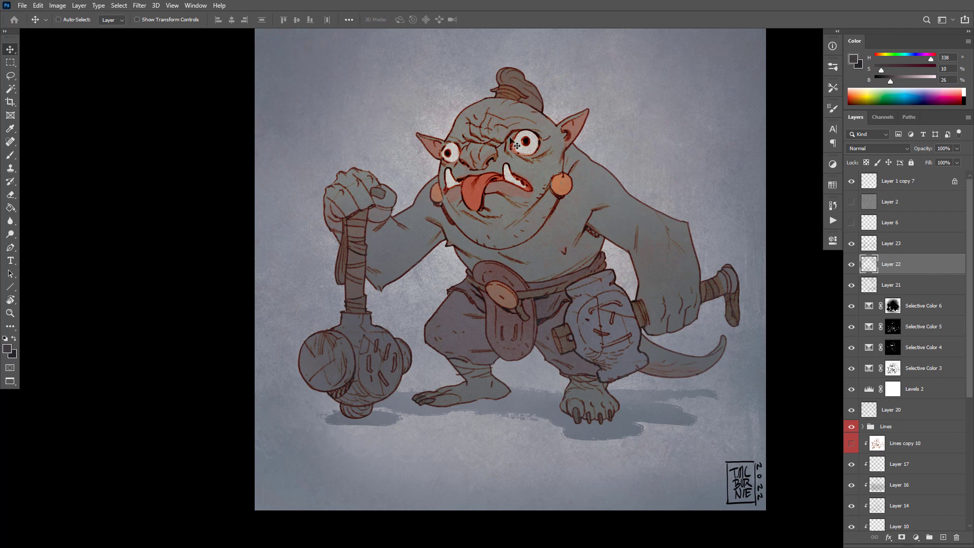
key("ctrl+z")
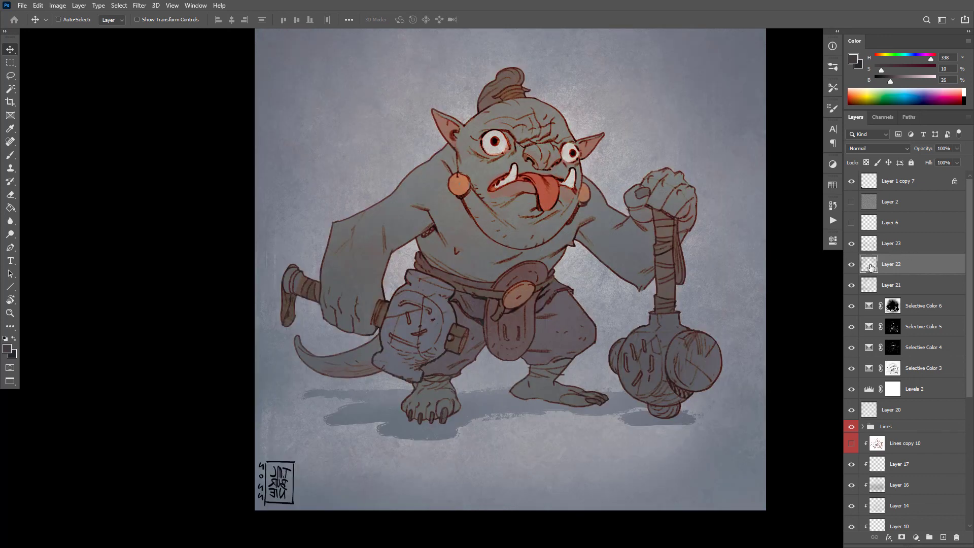
Flip the signature on Layer 1 copy 7 horizontally and move it to the lower-right corner of the picture
left_click(877, 188)
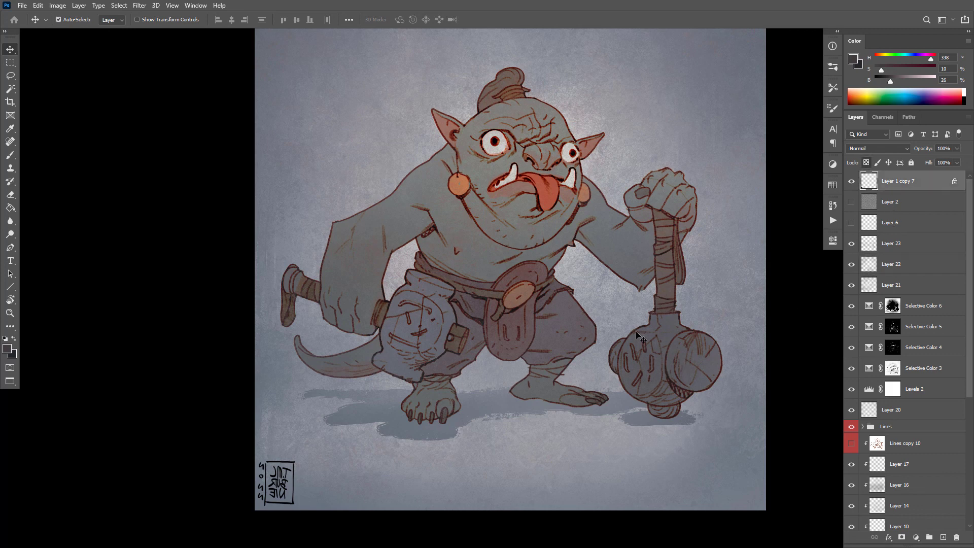
key("ctrl+t")
right_click(281, 482)
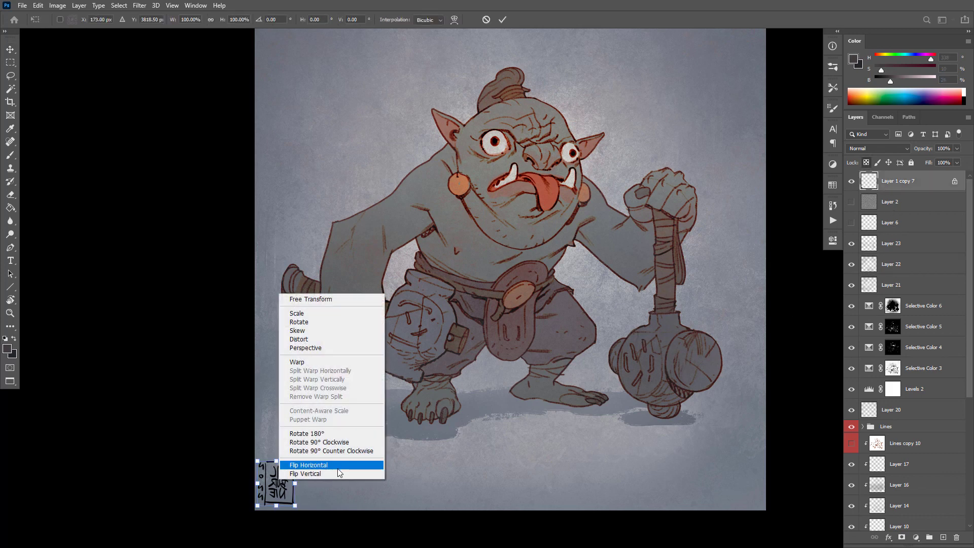
left_click(337, 464)
key("Return")
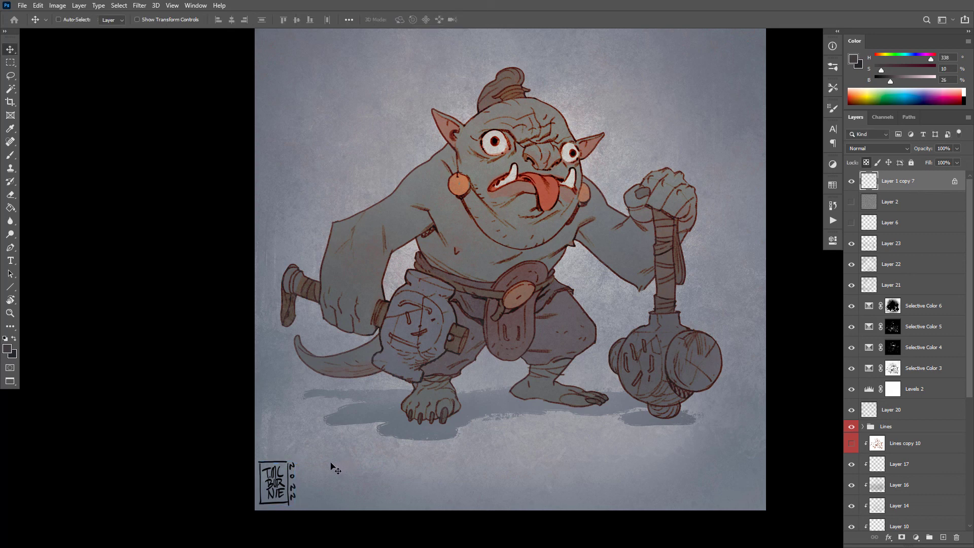
mouse_move(281, 481)
left_mouse_down()
mouse_move(735, 476)
mouse_move(729, 298)
mouse_move(718, 274)
left_mouse_up()
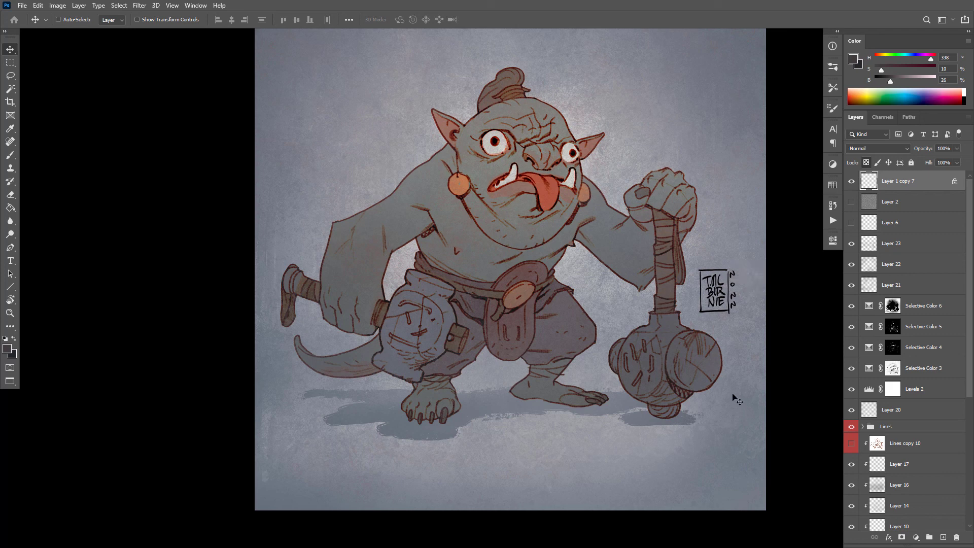
mouse_move(719, 299)
left_mouse_down()
mouse_move(731, 332)
mouse_move(727, 468)
left_mouse_up()
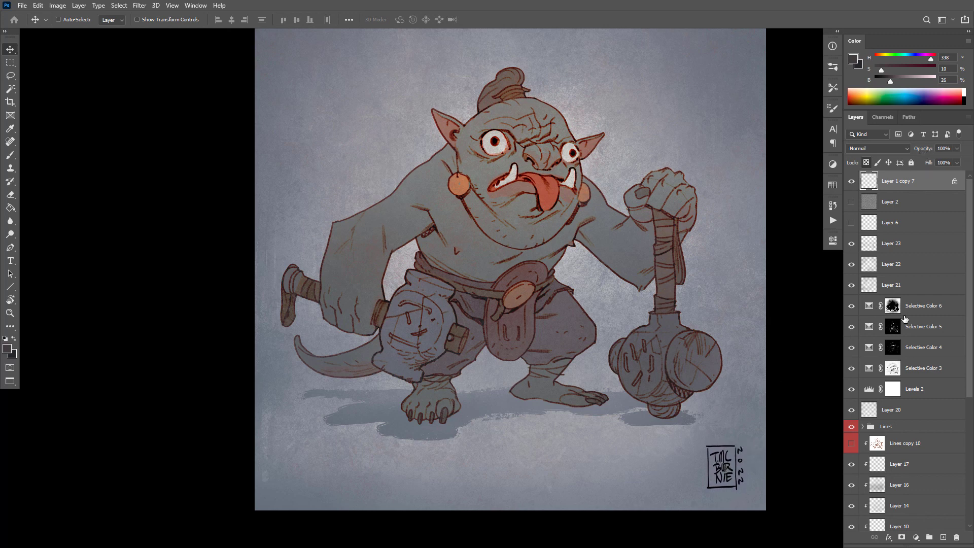
Recolour the signature with a muted reddish grey sampled from the artwork (H 338, S 13, B 32)
key("b")
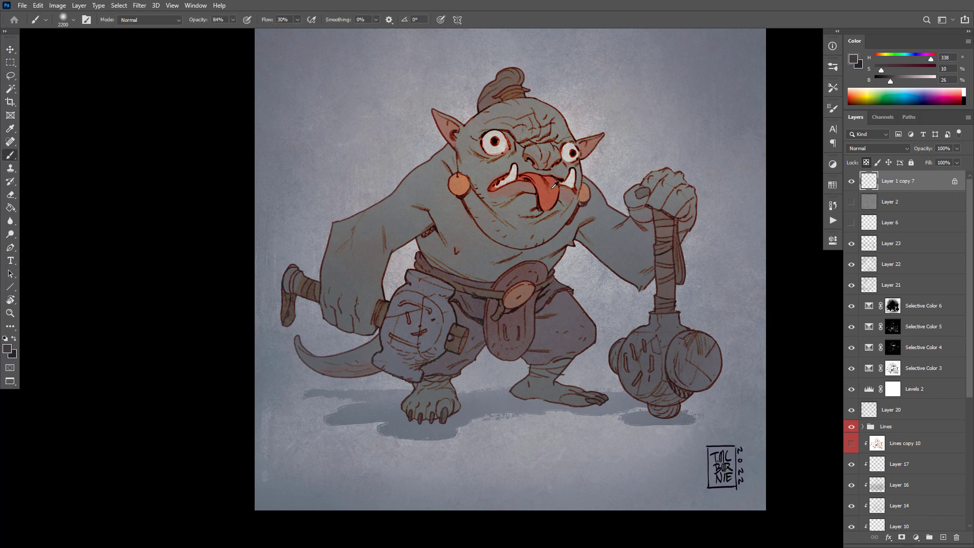
left_click(528, 202, "alt")
key("alt+BackSpace")
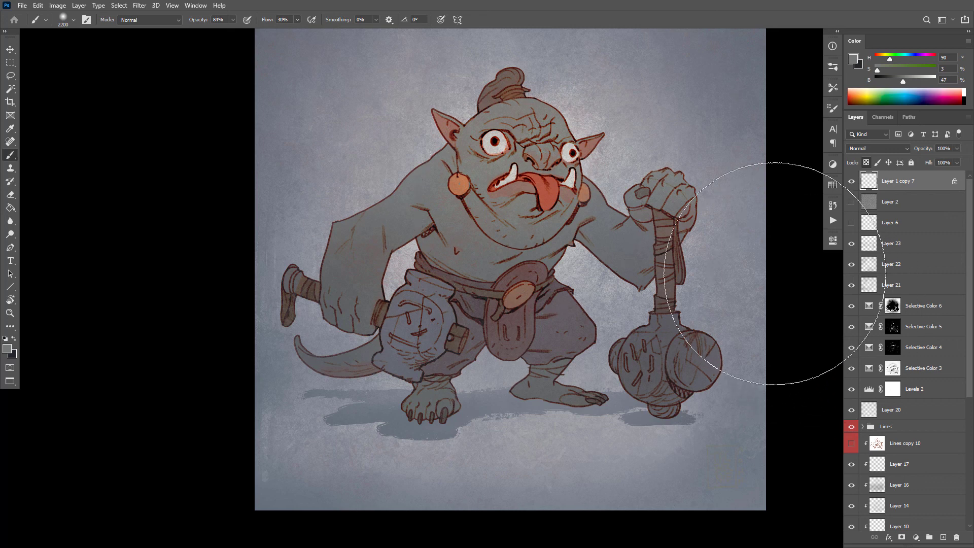
left_click(550, 195, "alt")
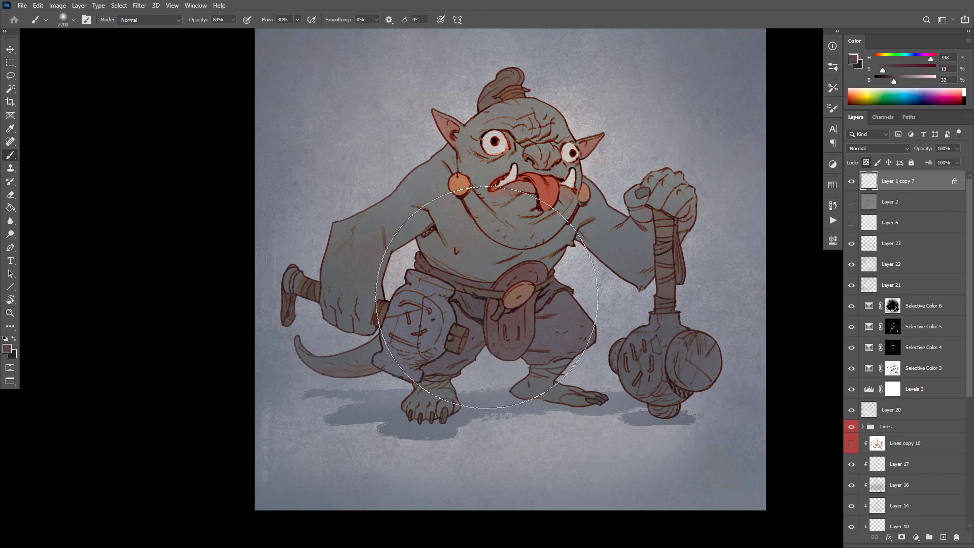
key("alt+BackSpace")
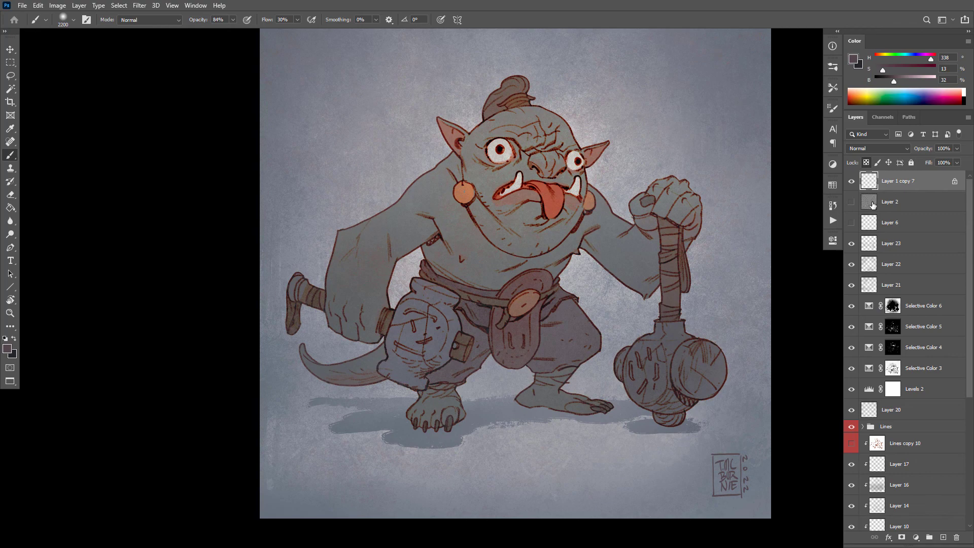
Show the grey Overlay texture on Layer 2 over the picture
left_click(872, 204)
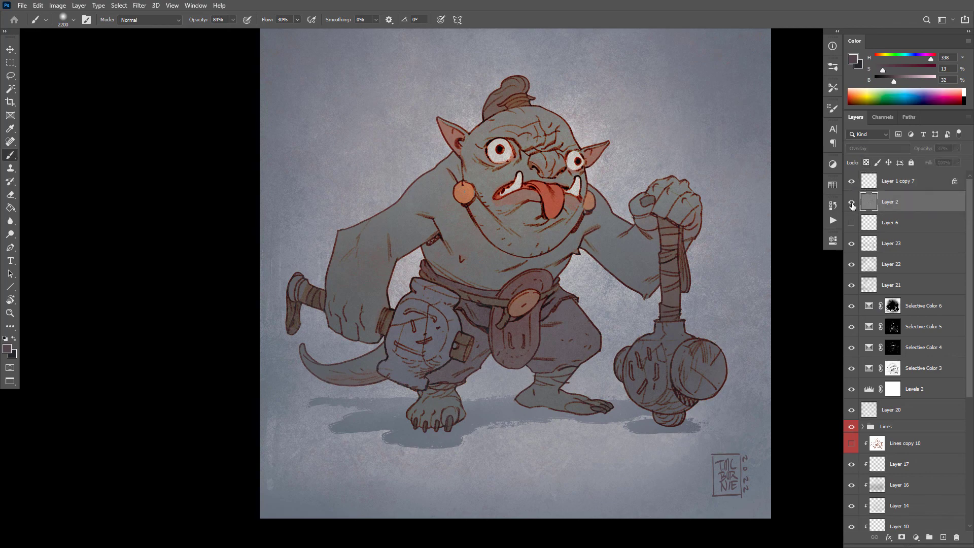
left_click(851, 203)
left_click_drag(630, 352, 647, 363)
left_click_drag(569, 262, 579, 304)
Add a new layer above Layer 23 and choose the Dust Particles brush from the Line and Color Tutorial set
left_click(899, 247)
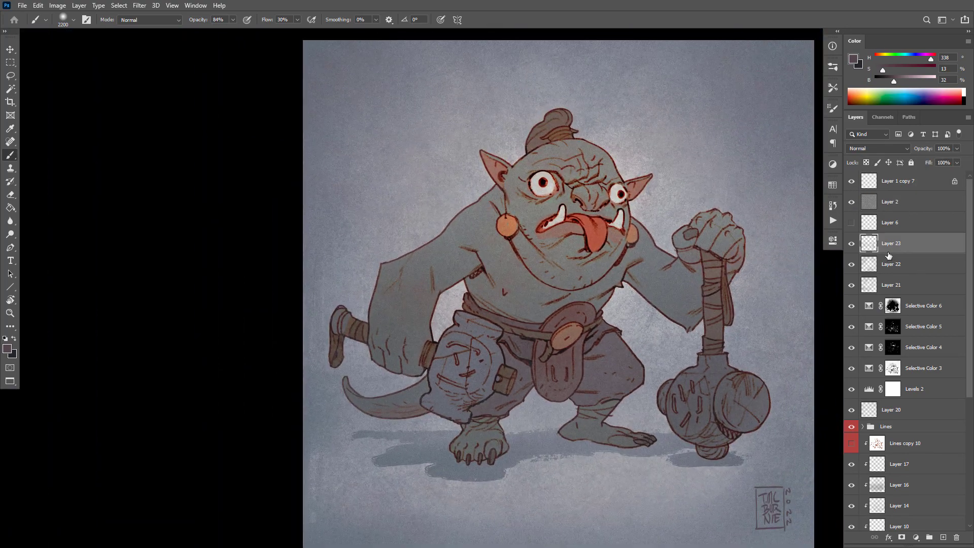
key("ctrl+shift+alt+n")
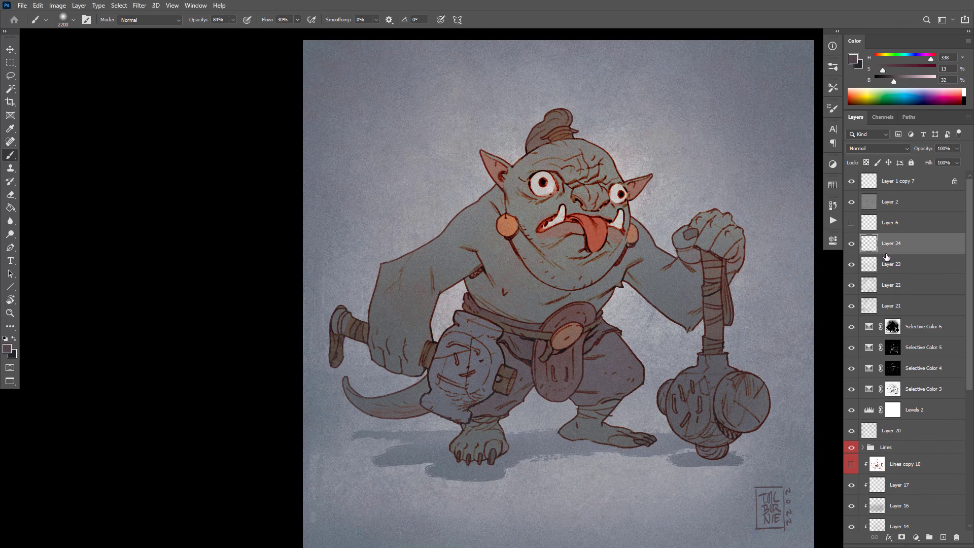
left_click(832, 130)
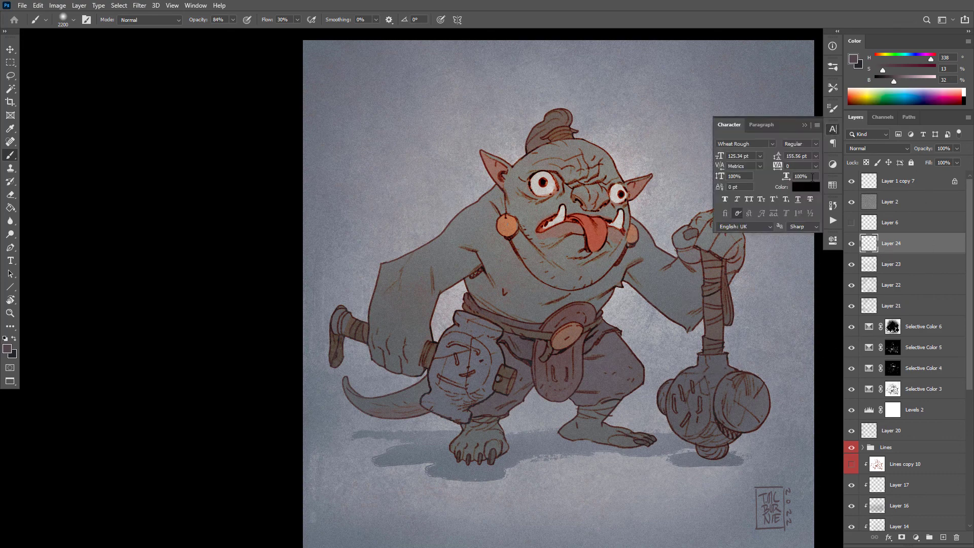
left_click(832, 88)
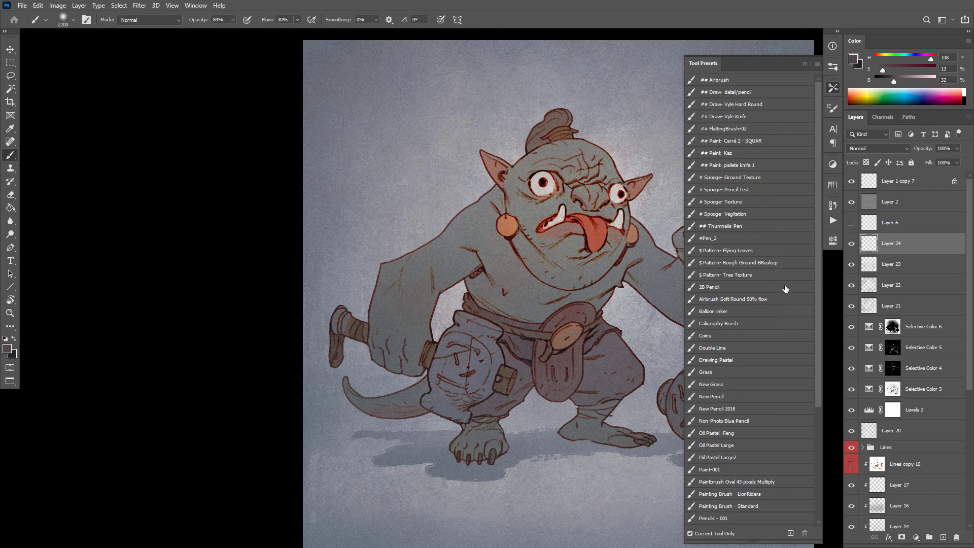
left_click(833, 107)
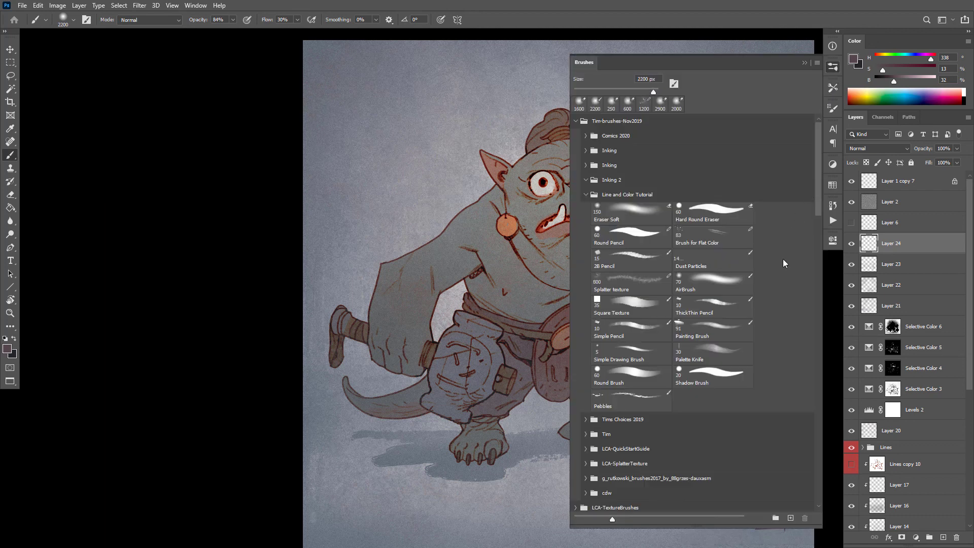
left_click(721, 260)
left_click(448, 375)
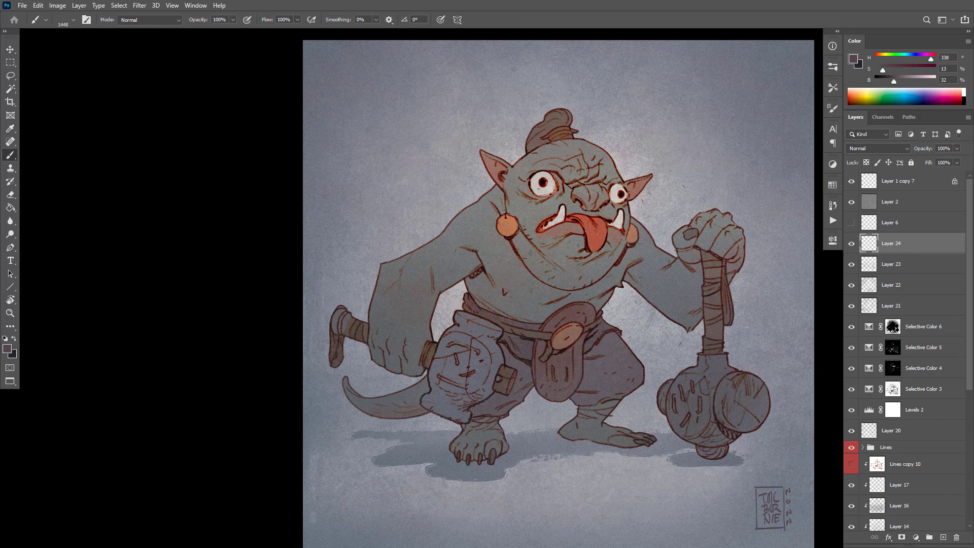
Scatter dark reddish grey dust specks across the whole picture on Layer 24 and lower the layer's opacity
left_click(680, 192)
key("r")
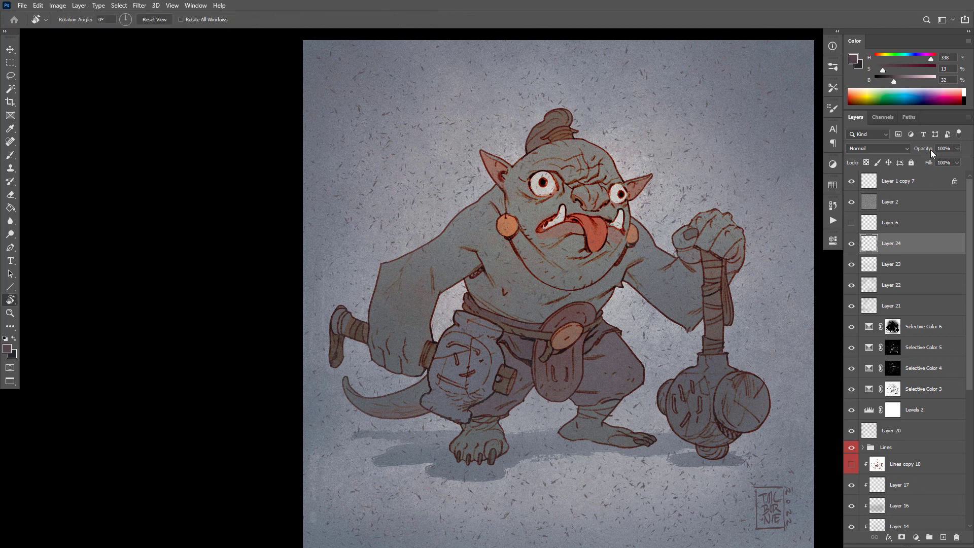
left_click_drag(930, 150, 910, 148)
Add two more layers above Layer 24 for faint light grey dust (H 230, S 3, B 71) at 20% brush opacity
key("ctrl+shift+alt+n")
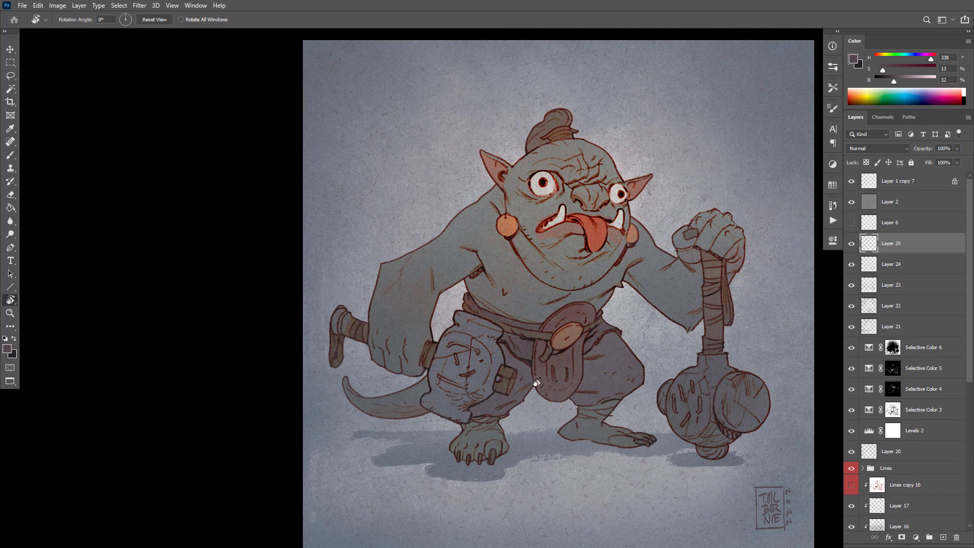
key("b")
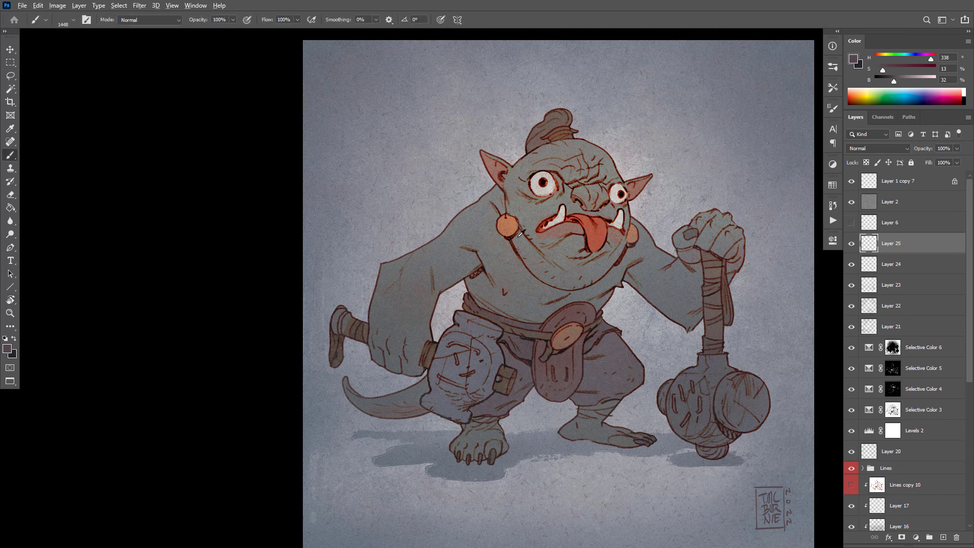
left_click(461, 288, "alt")
key("ctrl+shift+alt+n")
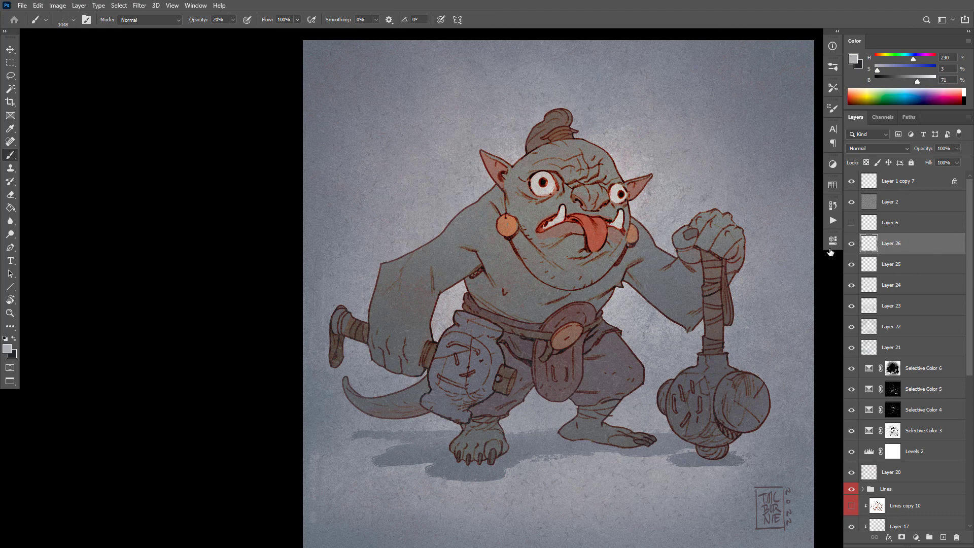
Add a Levels adjustment layer above the dust layers and try lowering its white input level to 215
left_click(915, 537)
left_click(912, 400)
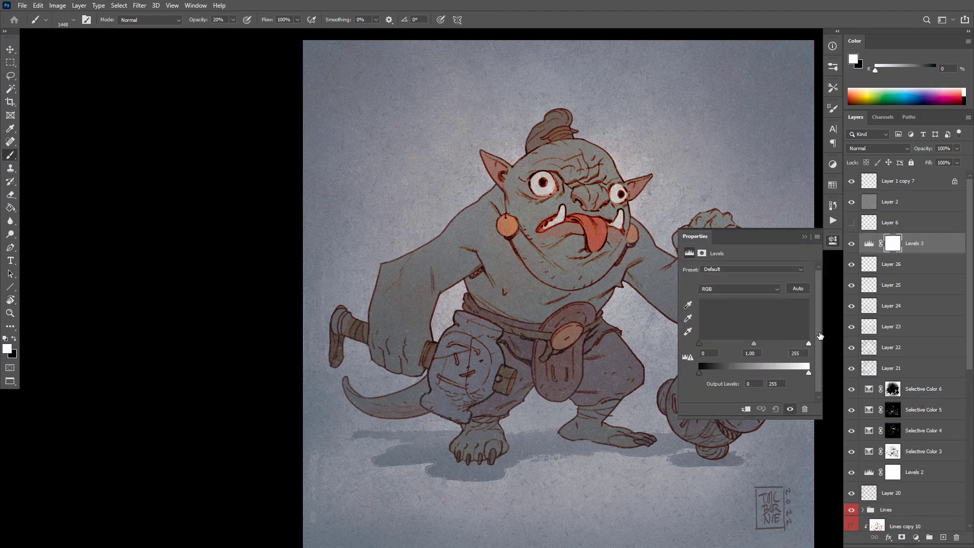
left_click_drag(808, 343, 790, 345)
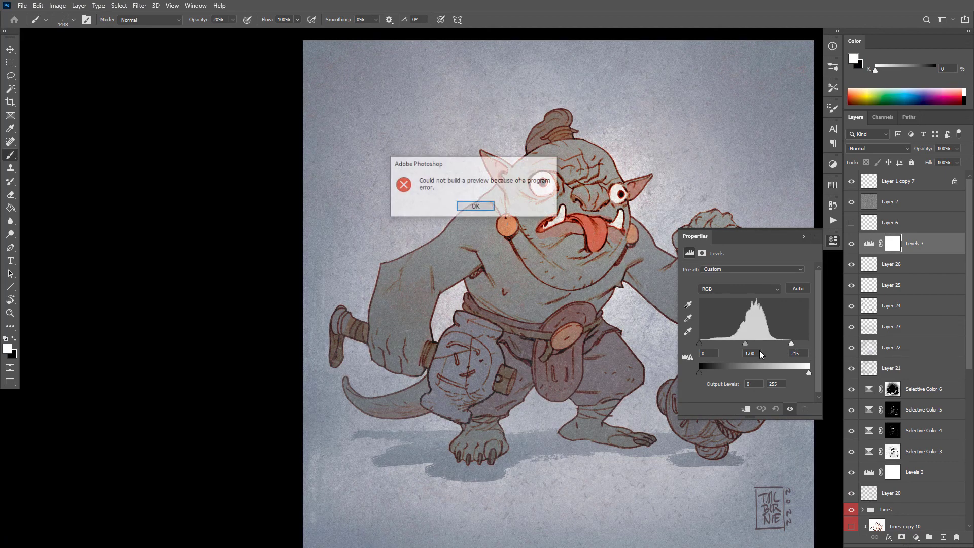
left_click(484, 208)
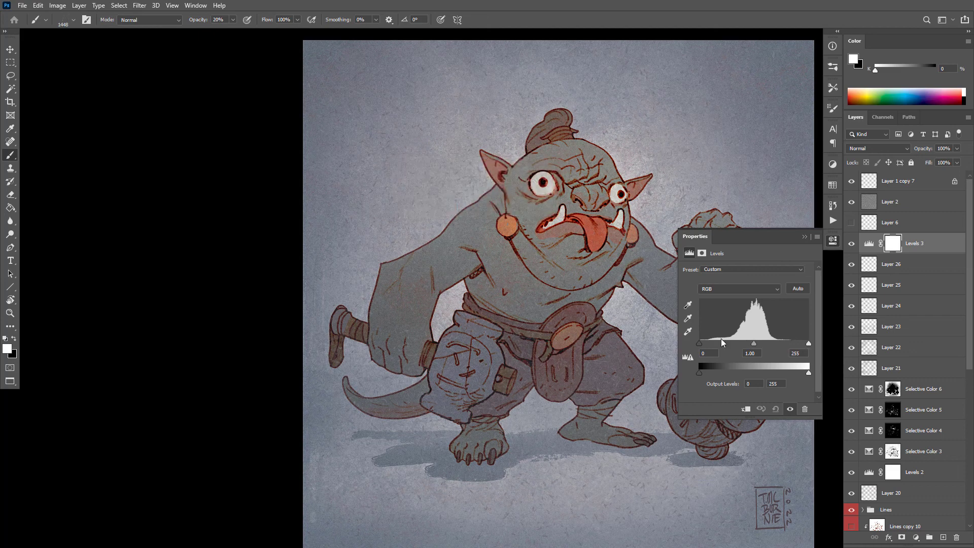
Save the document over the existing Fantasy-19.psd file
left_click(675, 17)
key("ctrl+s")
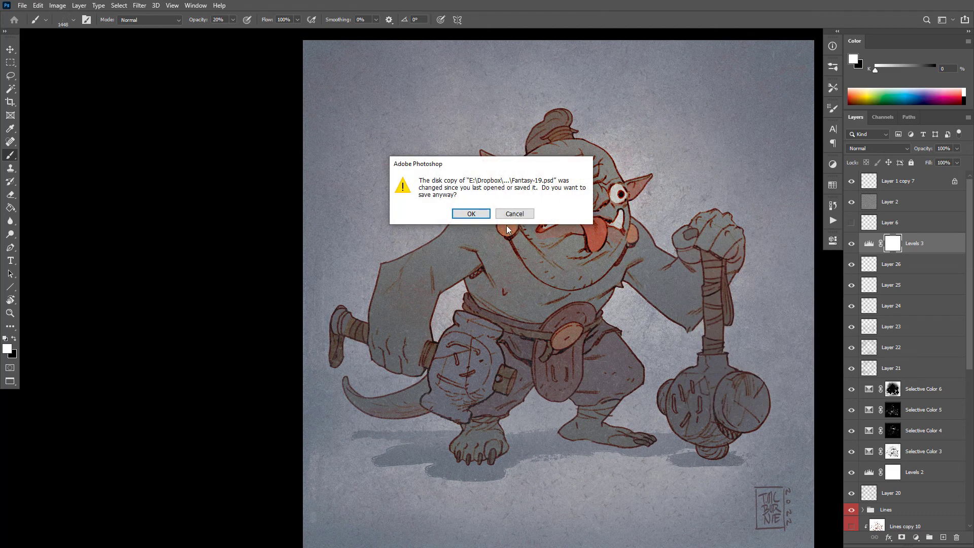
left_click(481, 215)
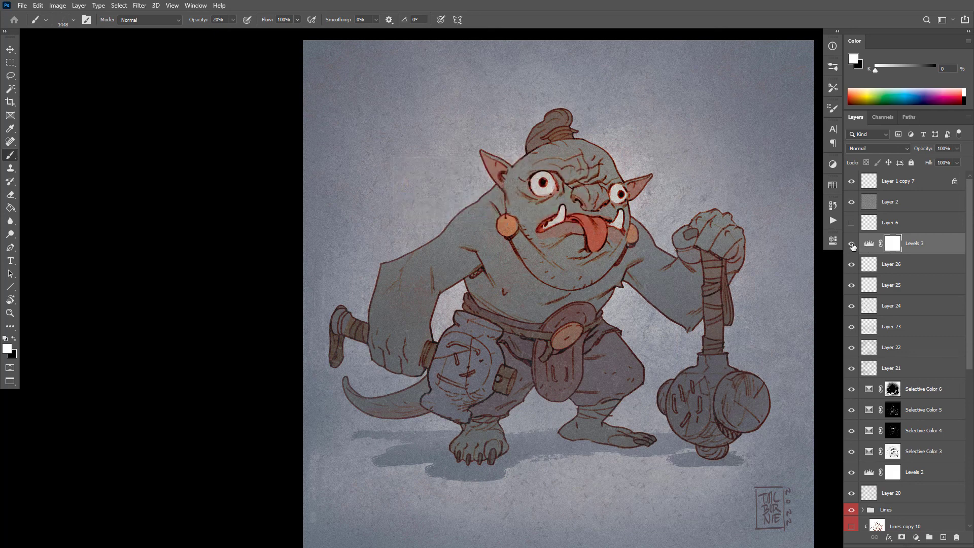
Set the Levels 3 input levels to 15 for black and 215 for white, and adjust the midtones
double_click(868, 246)
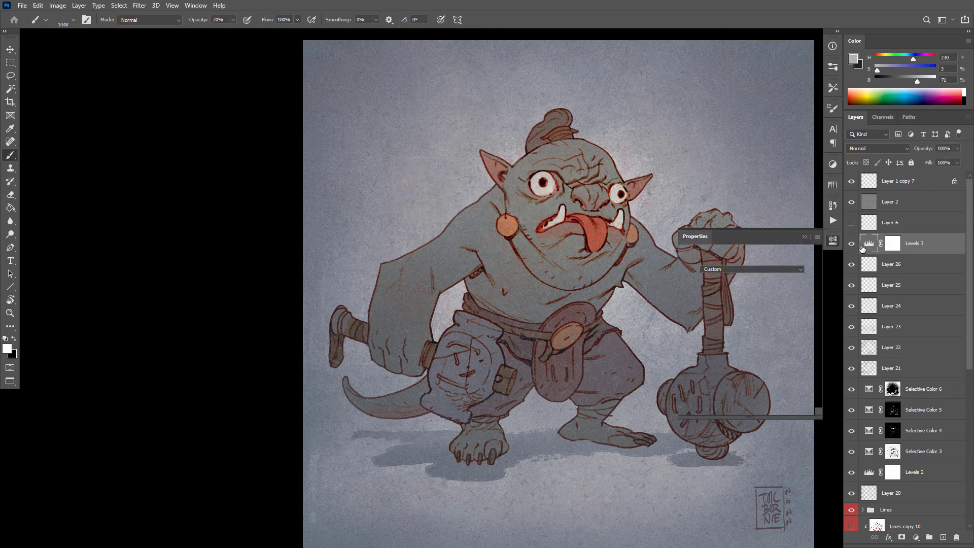
left_click_drag(808, 343, 791, 343)
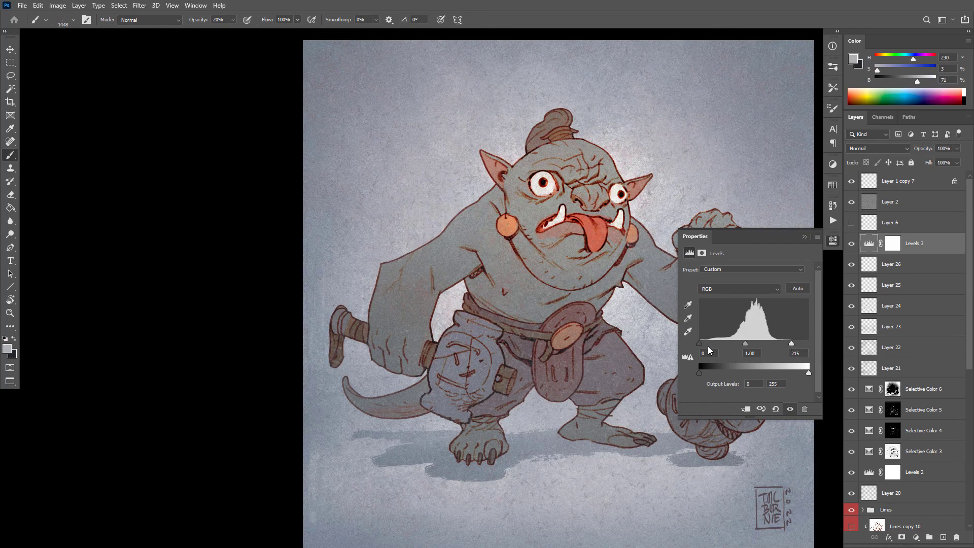
left_click_drag(700, 344, 704, 343)
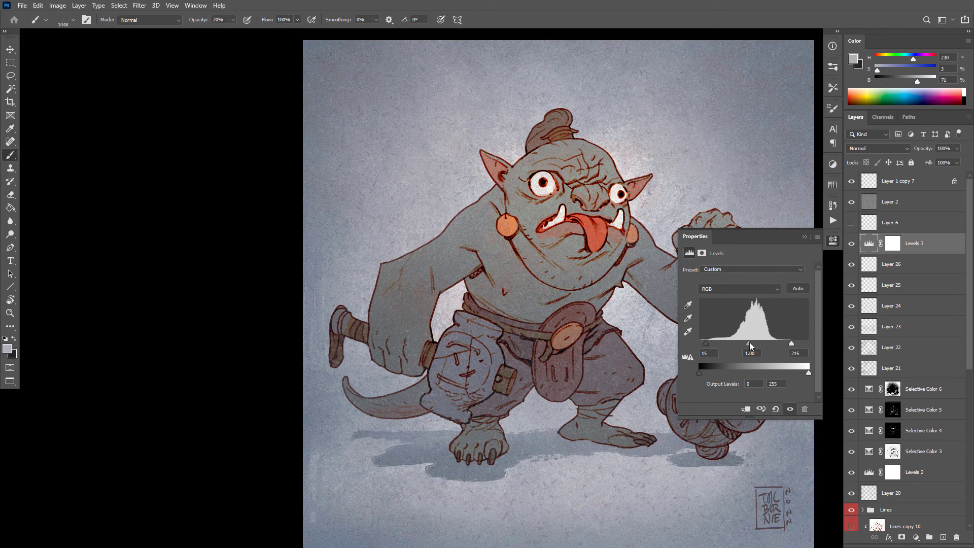
left_click_drag(749, 344, 746, 342)
left_click(545, 384)
key("ctrl+z")
Check the whole picture and invert the Levels 3 mask to black
scroll(589, 399, "down", 3)
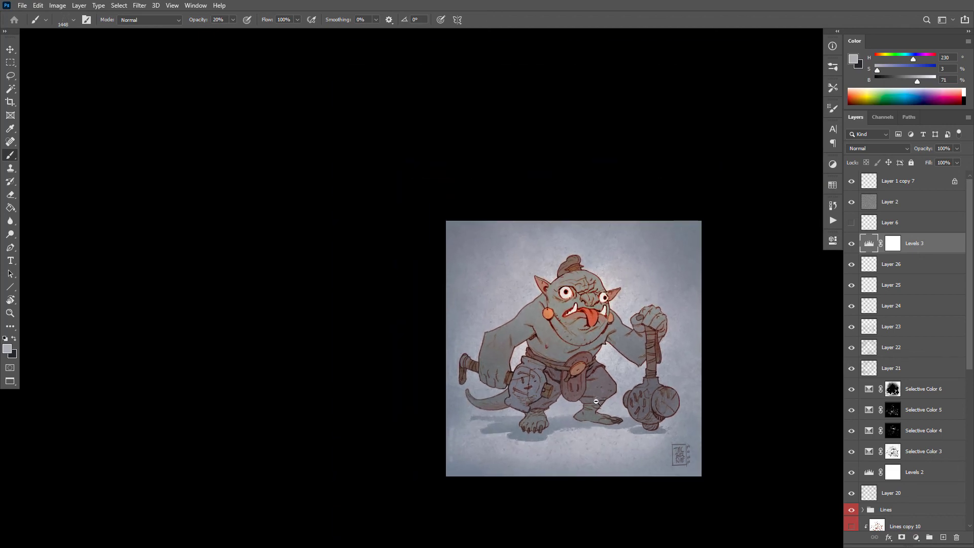
left_click_drag(665, 398, 706, 388)
scroll(706, 387, "up", 4)
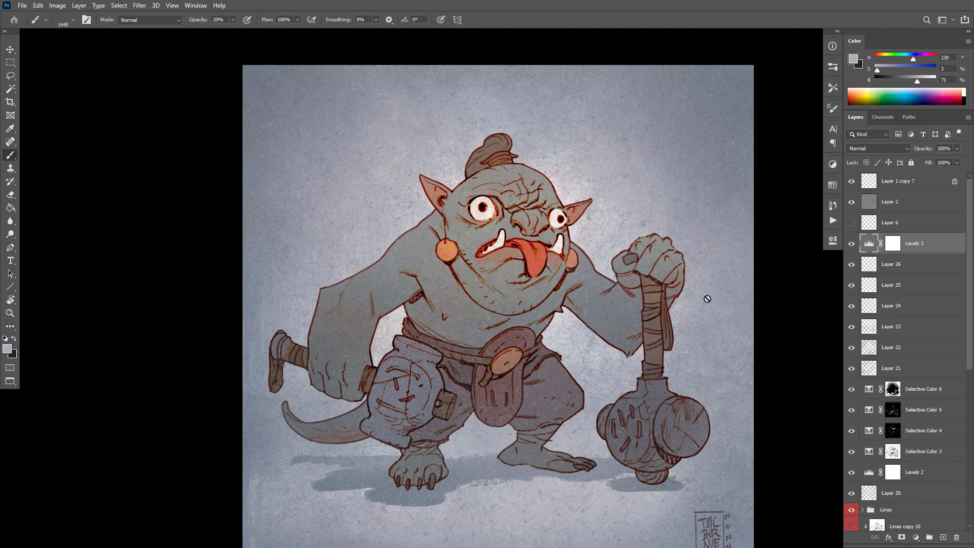
left_click(894, 245)
key("ctrl+i")
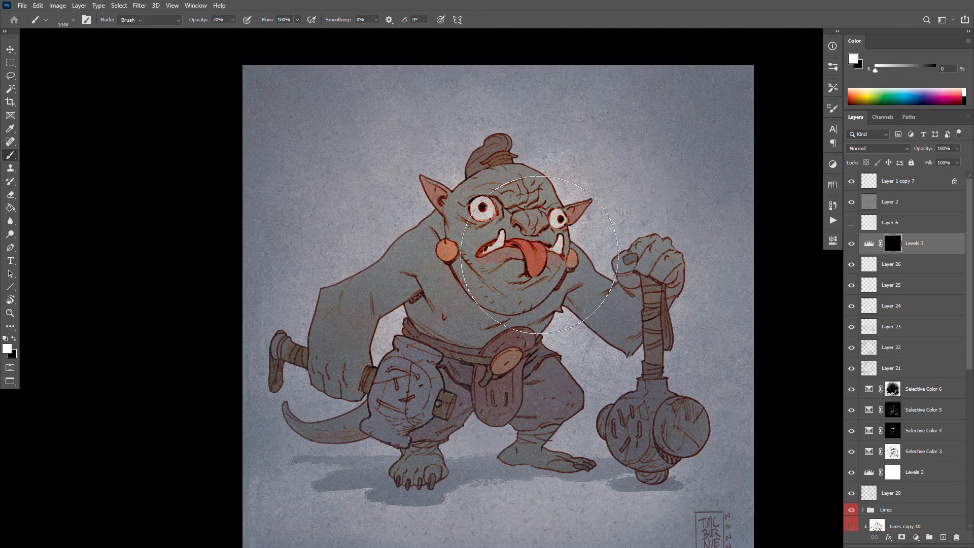
Reveal the Levels 3 brightening around the troll by erasing the centre of its black mask with a soft 2600-pixel eraser
key("e")
key("bracketright")
key("bracketright")
key("bracketright")
key("bracketright")
key("bracketright")
key("bracketright")
key("bracketright")
key("bracketright")
key("bracketright")
key("bracketright")
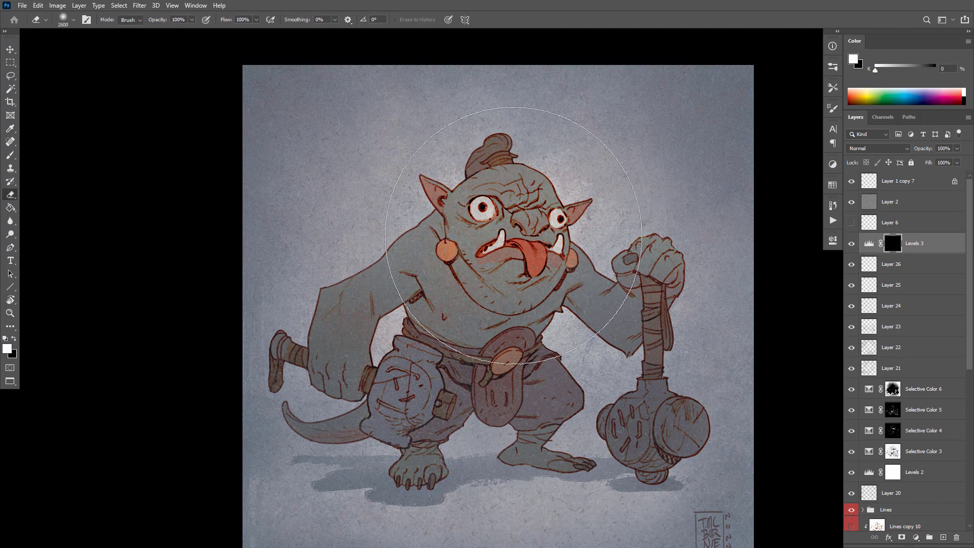
key("x")
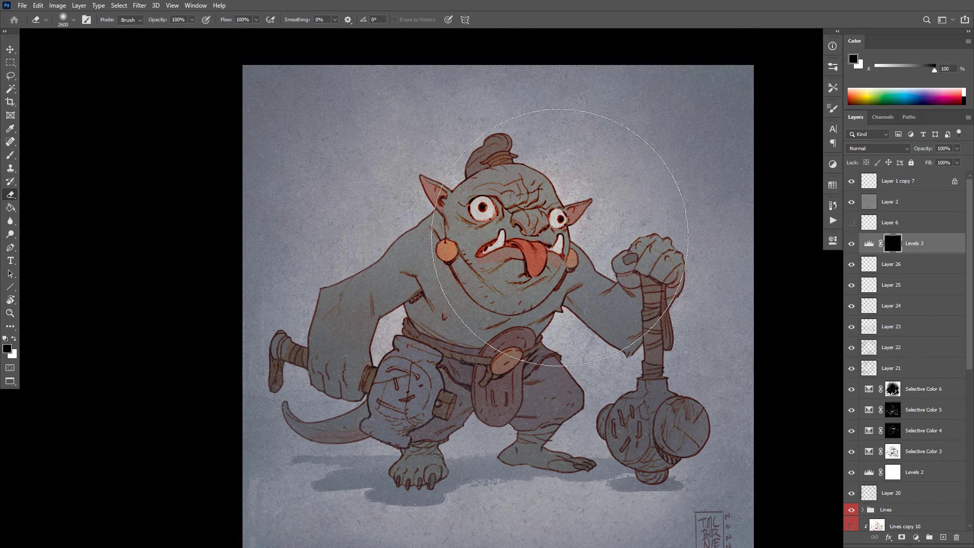
mouse_move(553, 284)
left_mouse_down()
mouse_move(440, 314)
mouse_move(613, 342)
mouse_move(595, 287)
mouse_move(519, 415)
mouse_move(559, 293)
mouse_move(627, 374)
left_mouse_up()
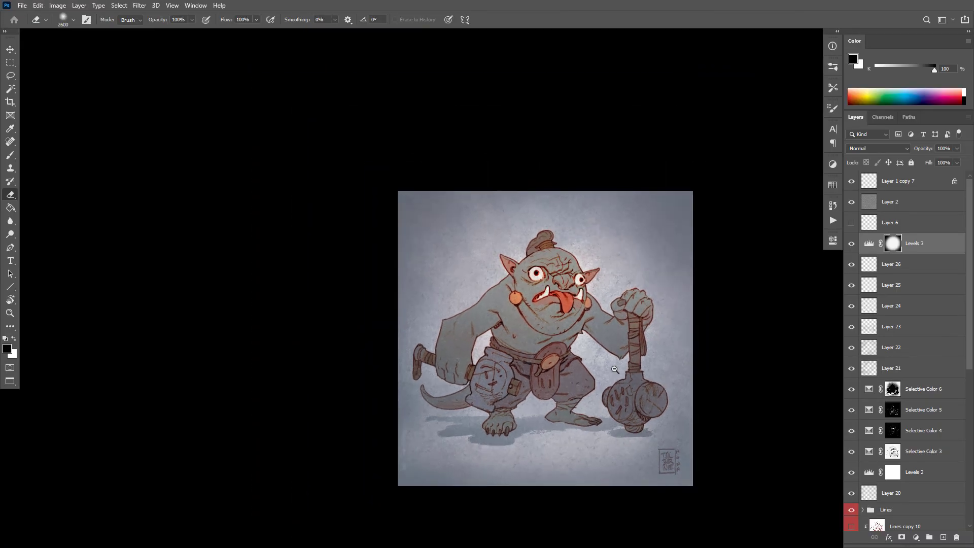
left_click(616, 395, "alt")
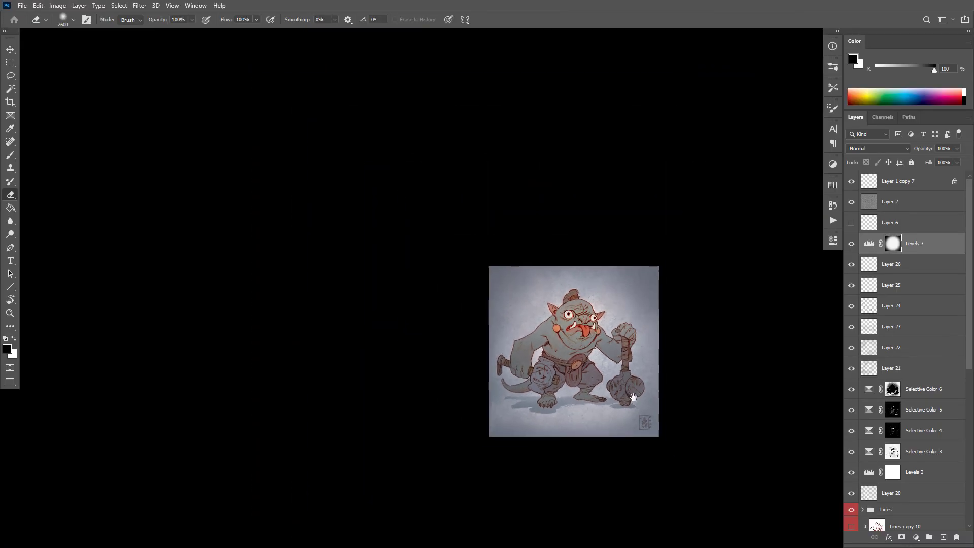
Set the Levels 3 blend mode to Luminosity and compare the picture with the adjustment hidden and shown
left_click_drag(637, 393, 642, 401)
left_click(614, 362, "ctrl")
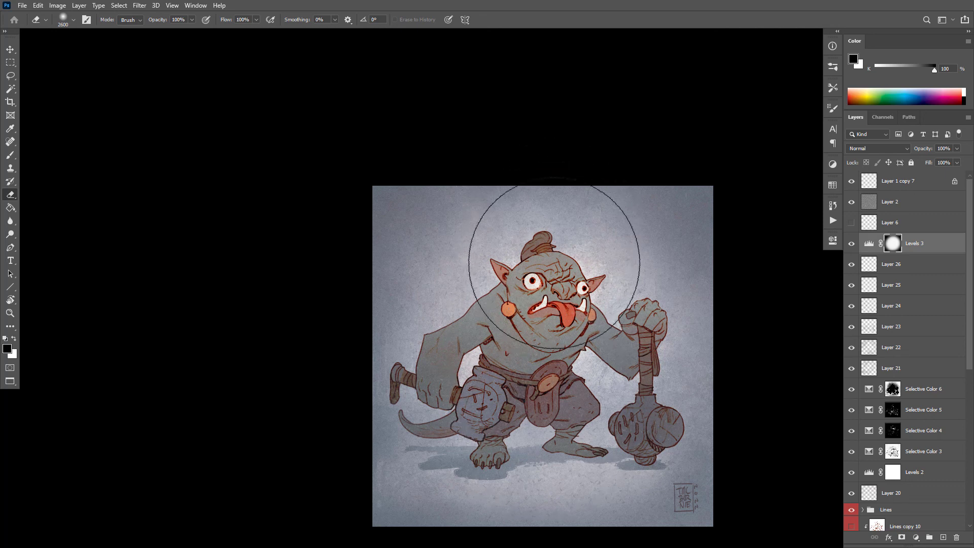
scroll(597, 340, "up", 2)
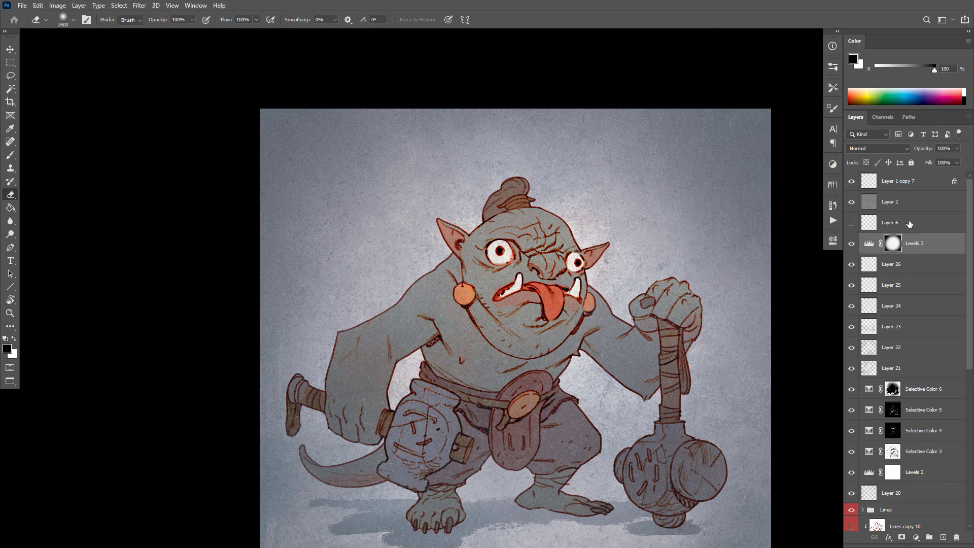
left_click(851, 244)
left_click(851, 244)
left_click(894, 147)
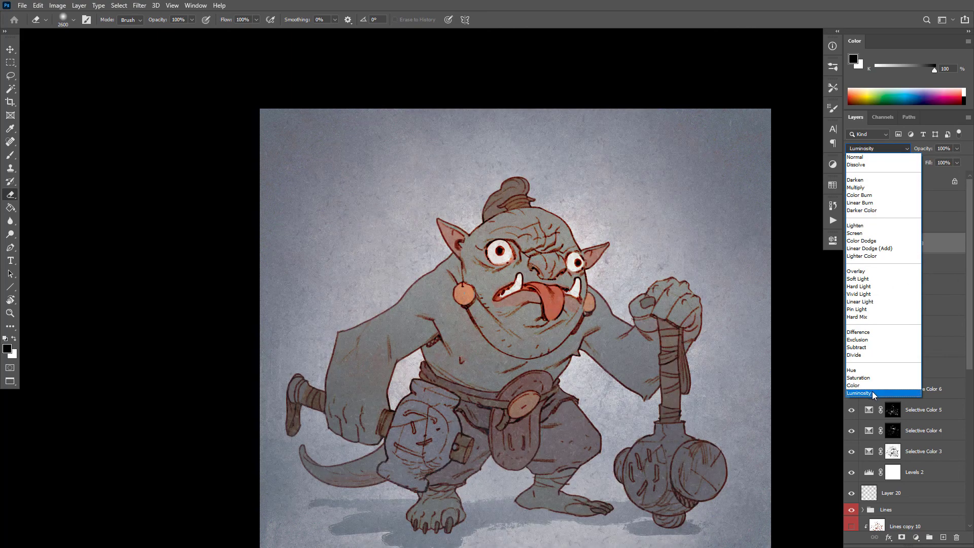
left_click(872, 391)
left_click(851, 244)
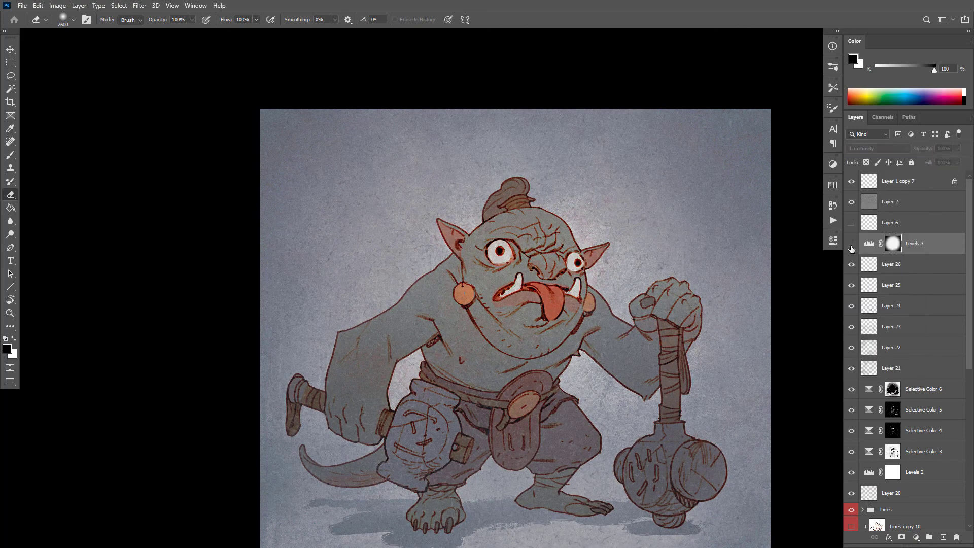
left_click(851, 245)
Examine the finished troll illustration as a whole and close up, checking its brightness and contrast
left_click_drag(634, 369, 624, 346)
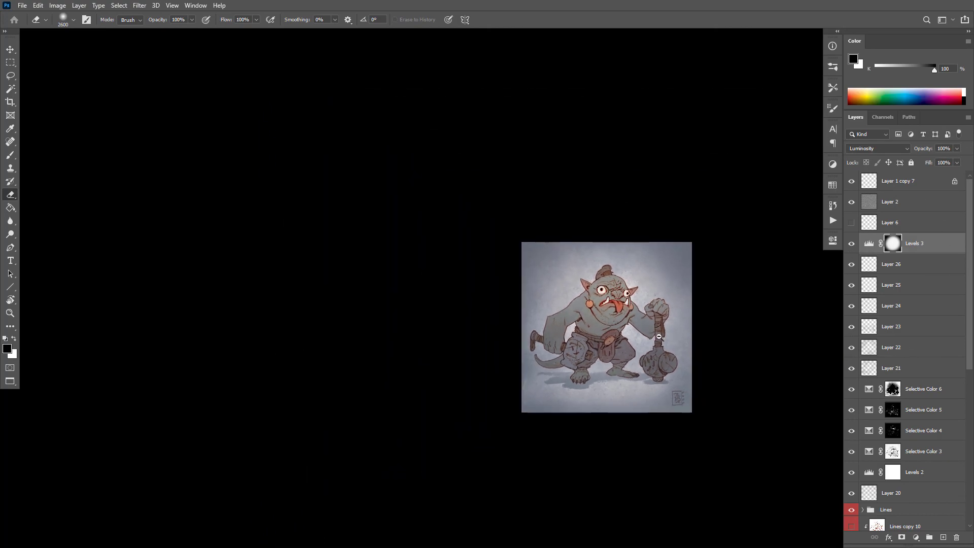
left_click(661, 343)
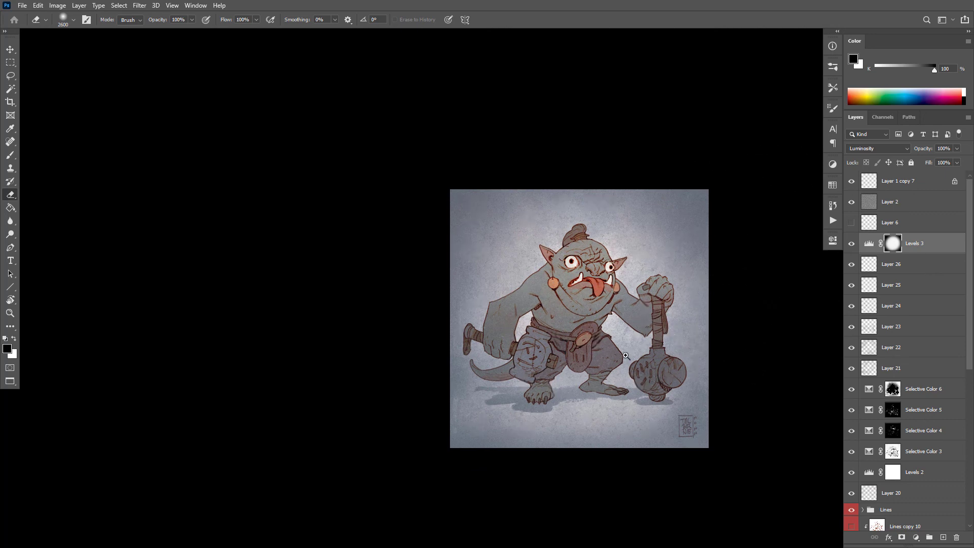
scroll(647, 323, "up", 2)
left_click_drag(631, 375, 610, 383)
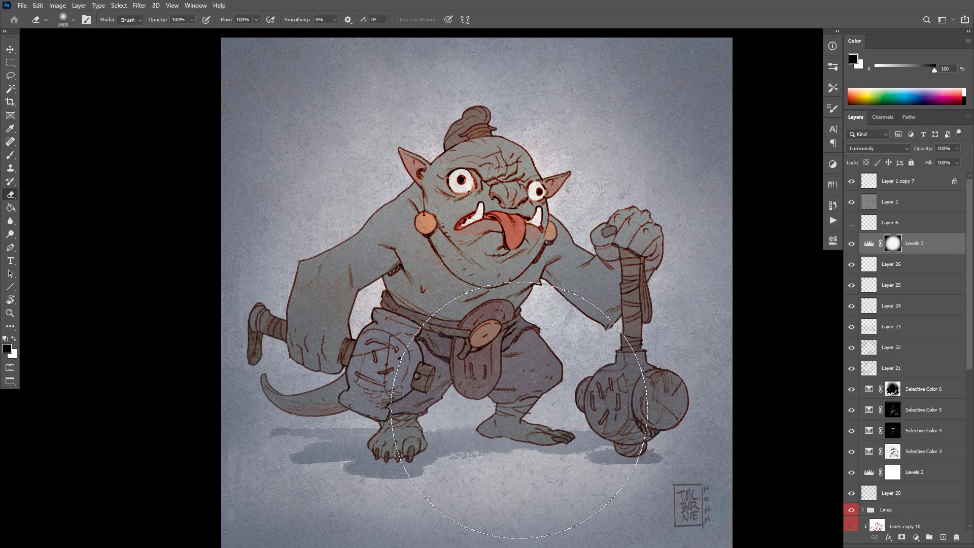
left_click_drag(591, 315, 608, 290)
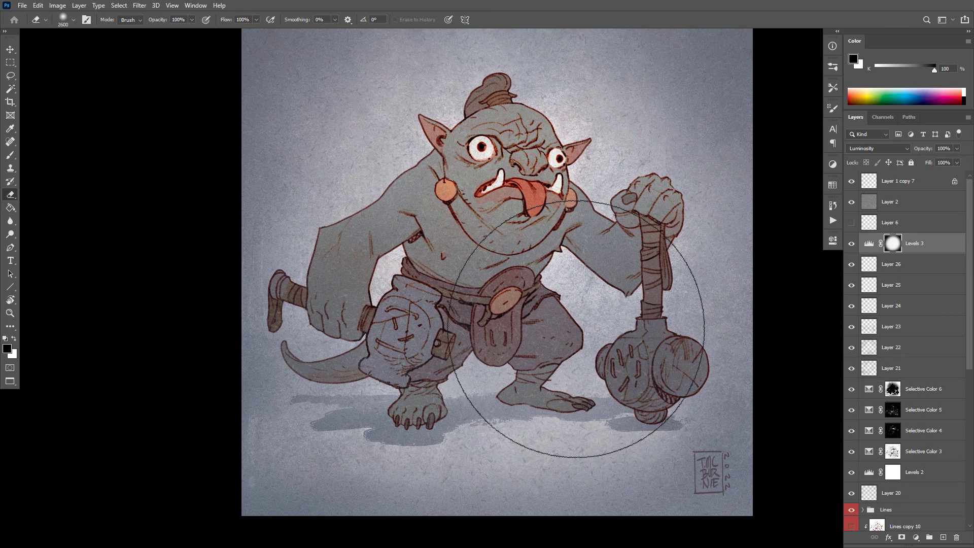
left_click(601, 353, "ctrl")
left_click_drag(606, 349, 608, 392)
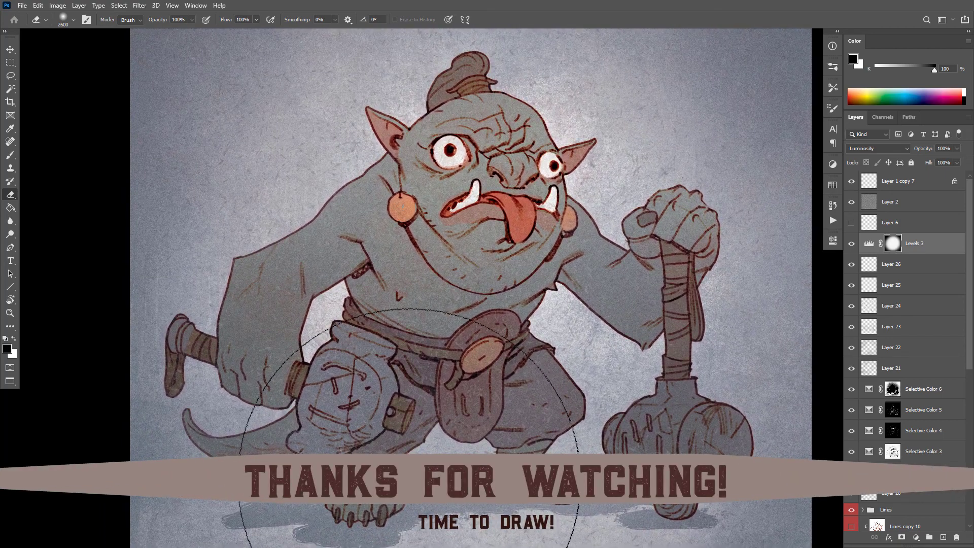